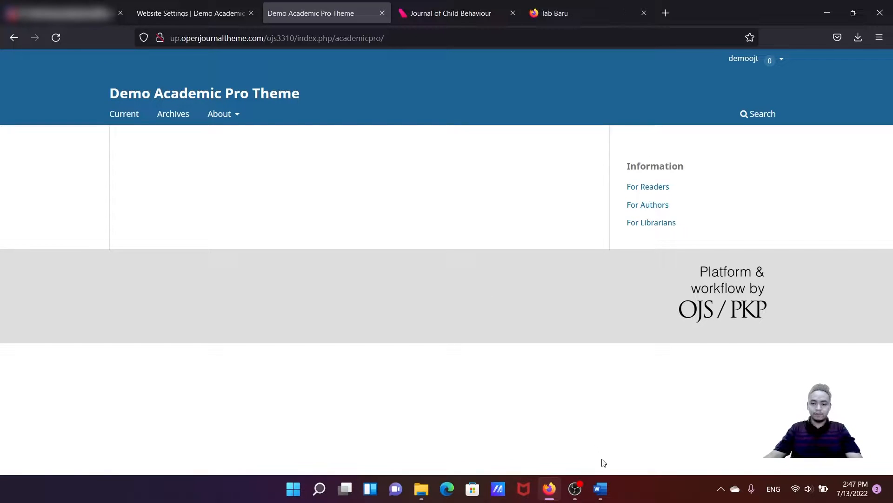
Switch to the Readme and Manual document in Word and review the theme download links for OJS 3.1.X and OJS 3.2.X
{"action": "mouse_move", "coordinate": [602, 491]}
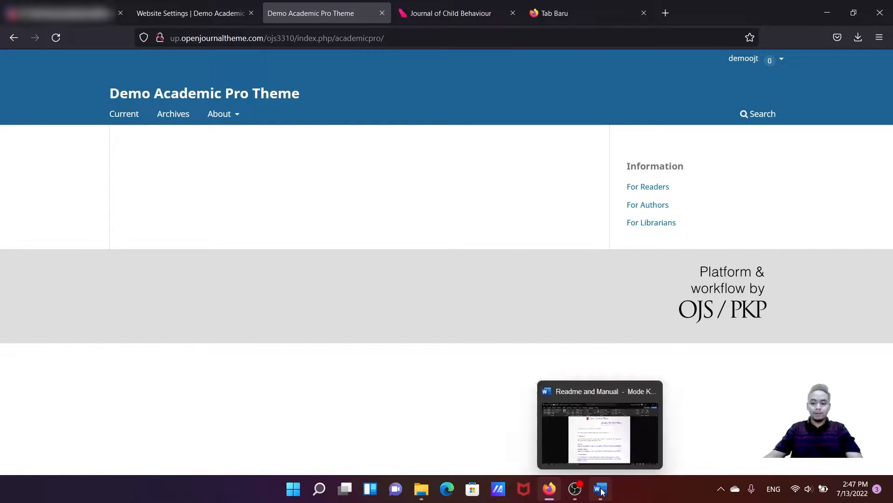
{"action": "left_click", "coordinate": [603, 462]}
{"action": "scroll", "coordinate": [527, 308], "scroll_direction": "down", "scroll_amount": 2}
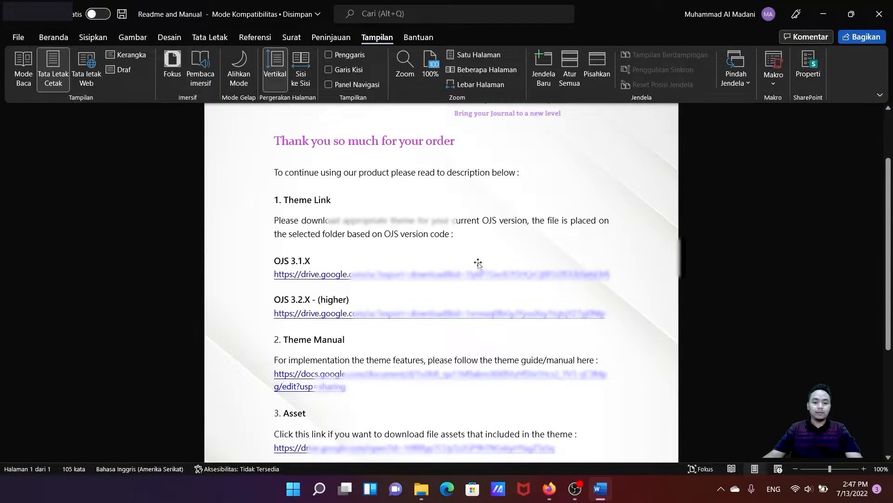
{"action": "scroll", "coordinate": [478, 263], "scroll_direction": "down", "scroll_amount": 1}
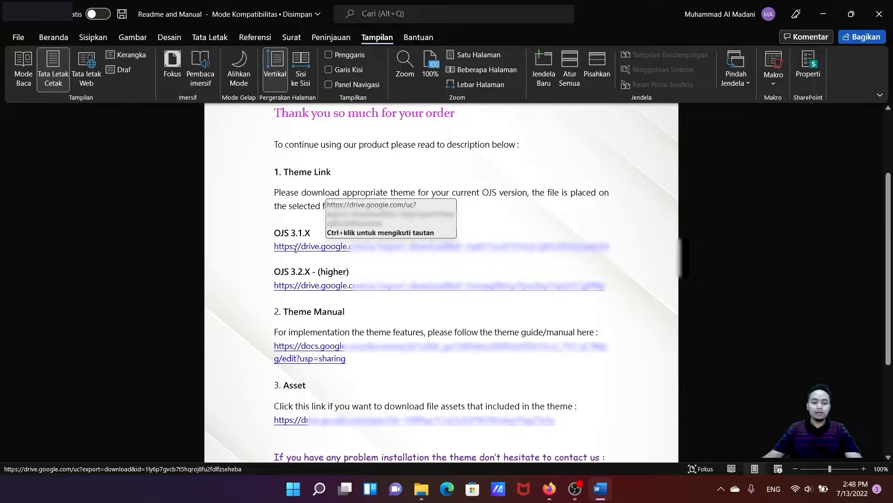
{"action": "left_click_drag", "start_coordinate": [274, 247], "coordinate": [610, 247]}
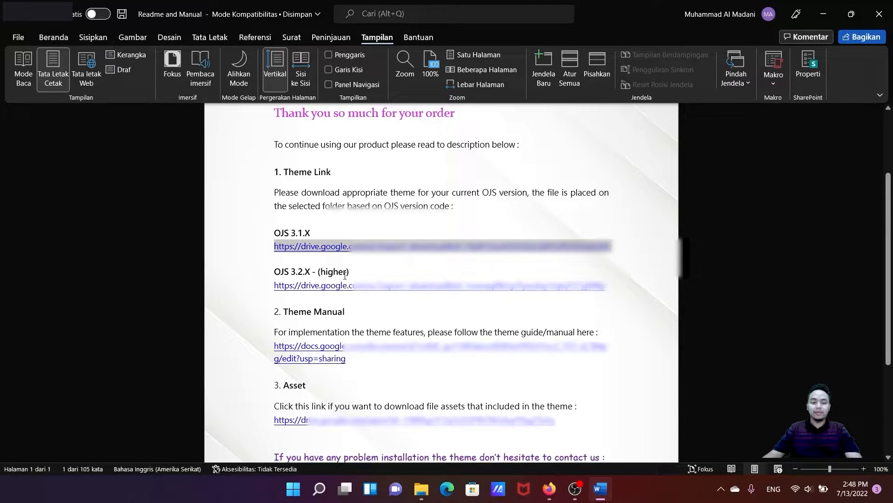
{"action": "left_click", "coordinate": [273, 284]}
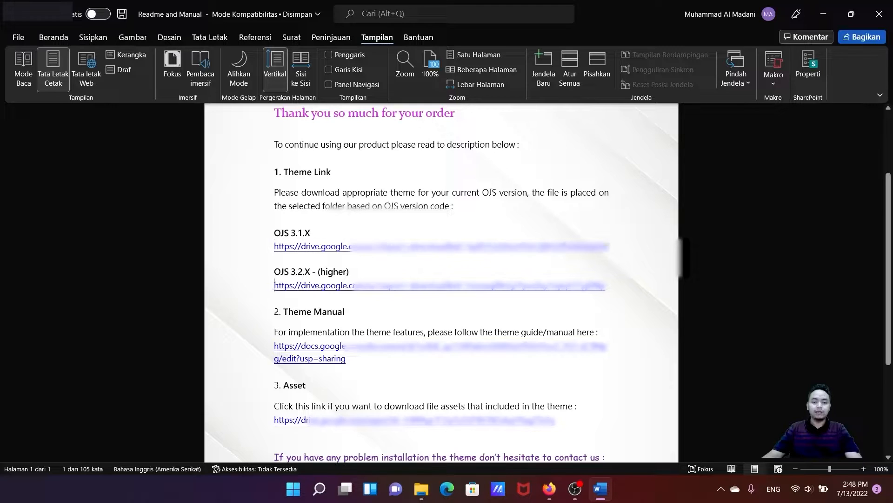
{"action": "left_click_drag", "start_coordinate": [273, 284], "coordinate": [600, 291]}
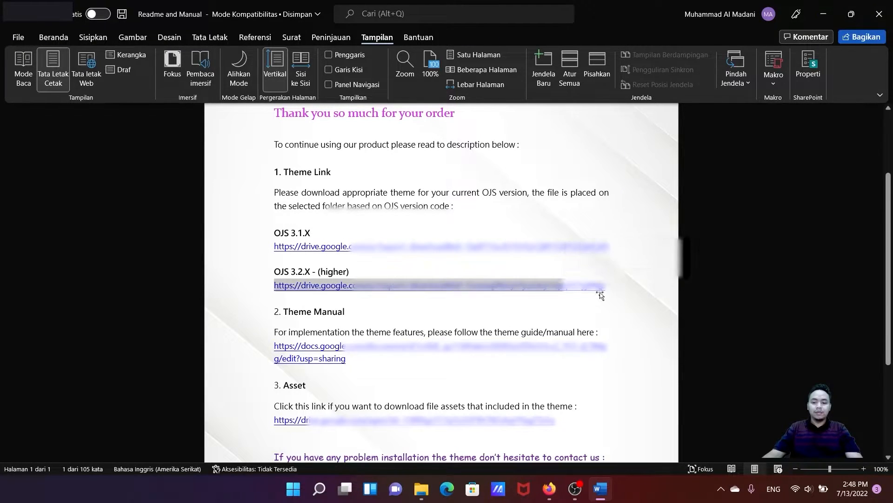
{"action": "left_click", "coordinate": [599, 289]}
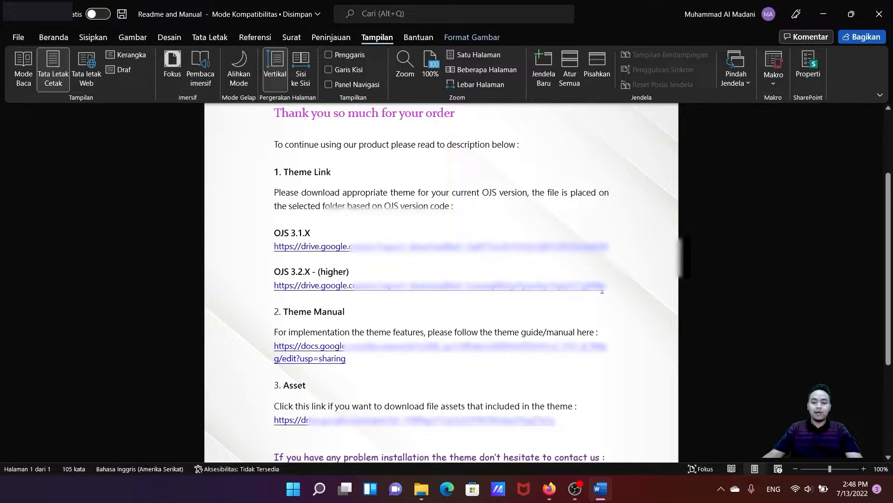
{"action": "left_click_drag", "start_coordinate": [604, 286], "coordinate": [275, 289]}
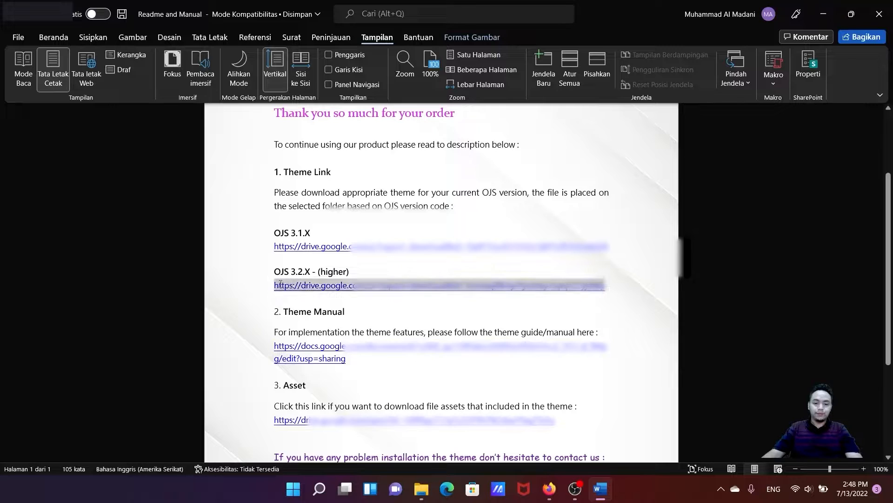
{"action": "left_click", "coordinate": [392, 320]}
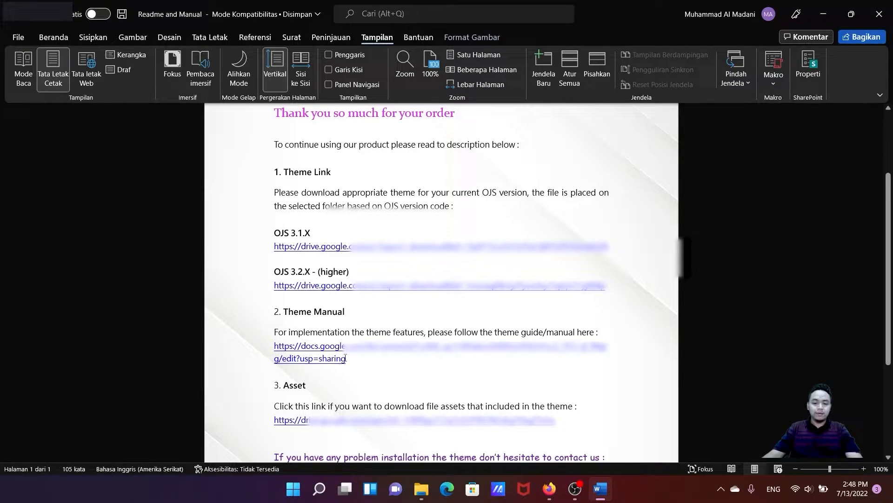
Copy the Theme Manual link from the document, open it in Firefox's blank tab and look through the manual's outline
{"action": "left_click_drag", "start_coordinate": [348, 359], "coordinate": [276, 350]}
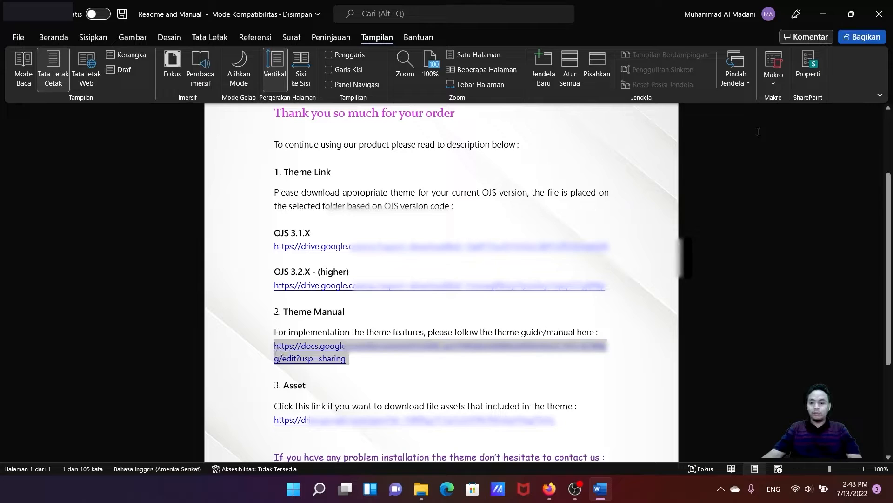
{"action": "left_click", "coordinate": [825, 13]}
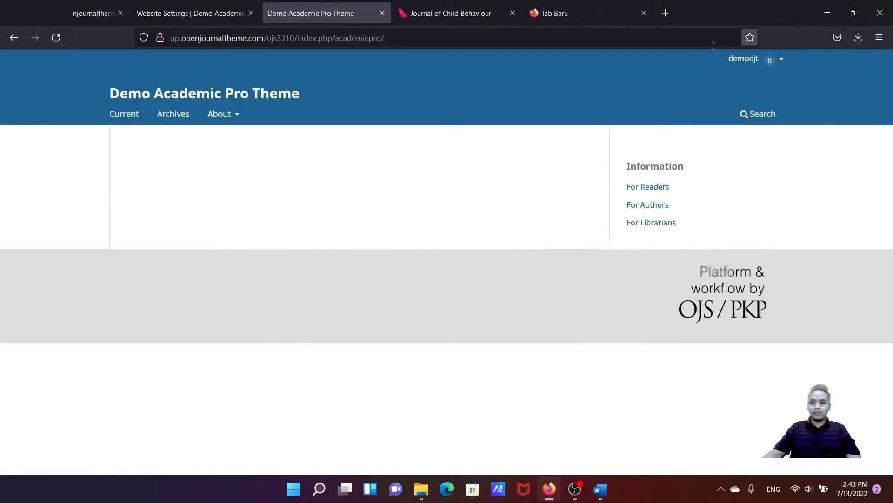
{"action": "left_click", "coordinate": [615, 18]}
{"action": "left_click", "coordinate": [606, 38]}
{"action": "key", "text": "ctrl+v"}
{"action": "key", "text": "Return"}
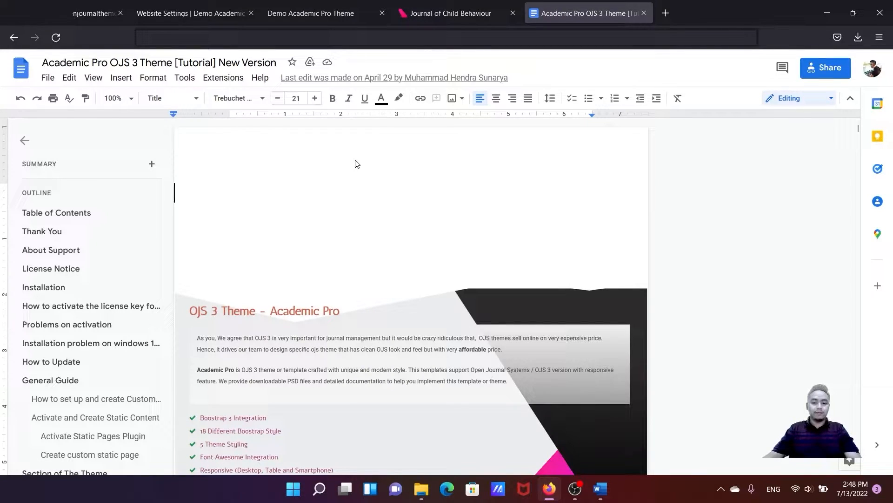
{"action": "scroll", "coordinate": [52, 228], "scroll_direction": "down", "scroll_amount": 2}
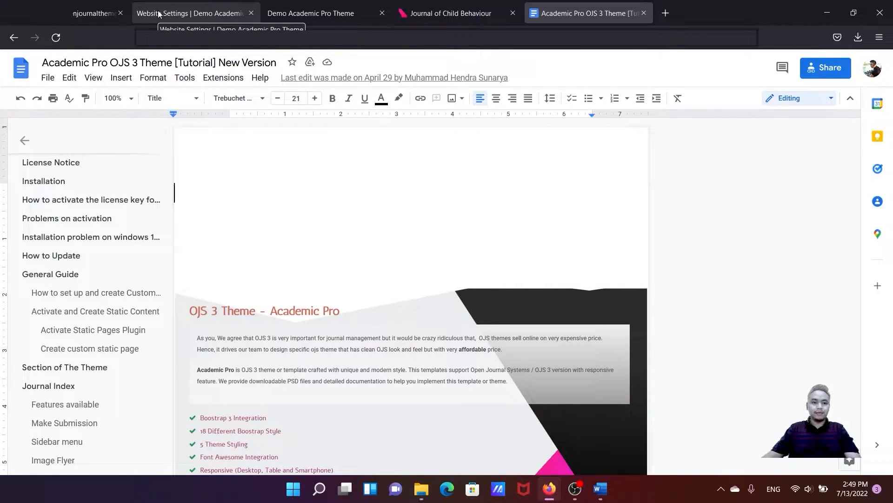
Open the themes folder inside the plugins folder of the ojs3310 installation in the hosting File Manager
{"action": "left_click", "coordinate": [87, 14]}
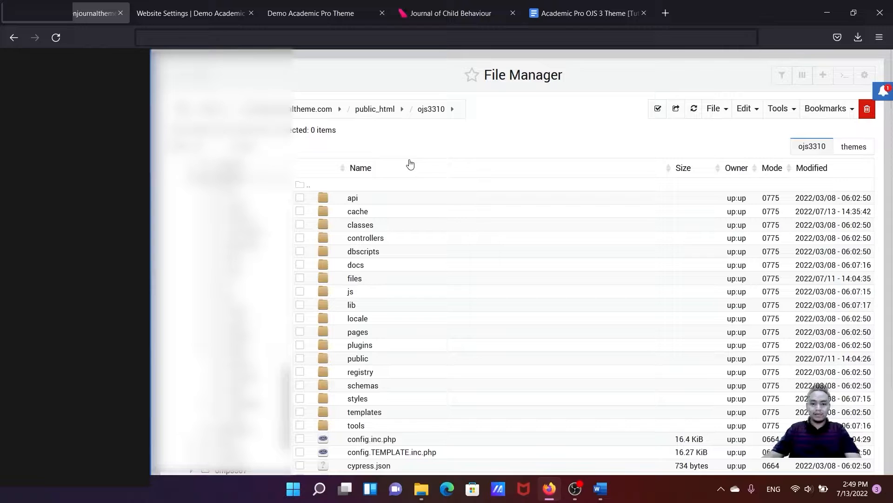
{"action": "scroll", "coordinate": [408, 154], "scroll_direction": "down", "scroll_amount": 1}
{"action": "scroll", "coordinate": [408, 154], "scroll_direction": "up", "scroll_amount": 1}
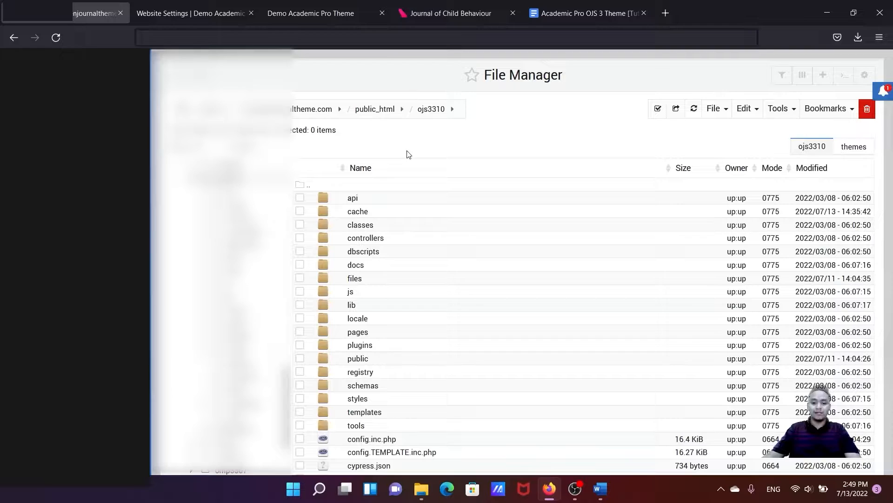
{"action": "scroll", "coordinate": [408, 154], "scroll_direction": "down", "scroll_amount": 1}
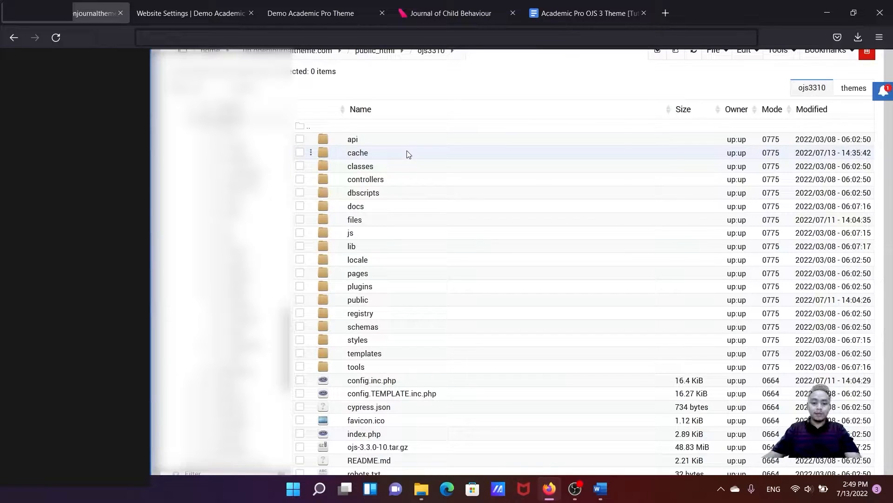
{"action": "double_click", "coordinate": [361, 286]}
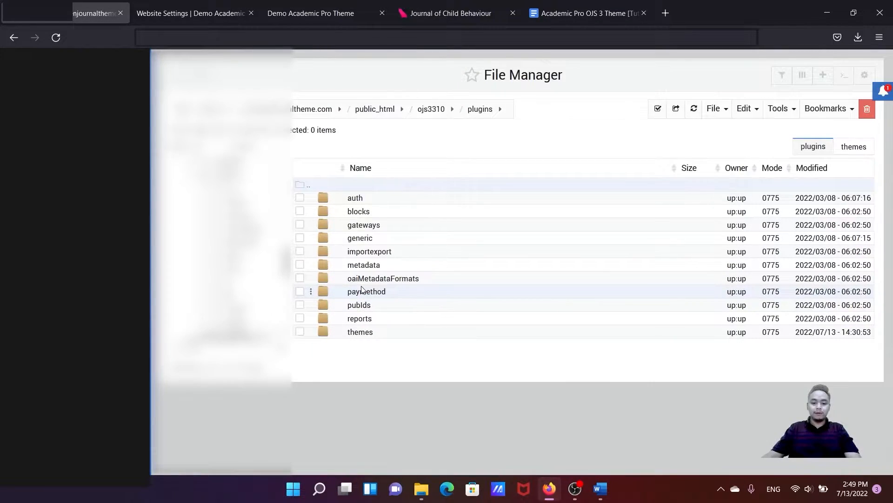
{"action": "double_click", "coordinate": [360, 332]}
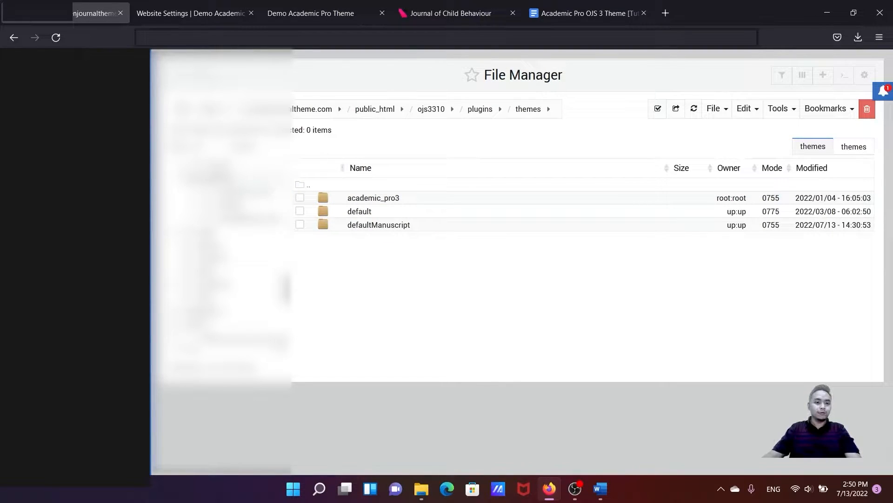
Open the journal's Administration page in a separate tab, review its cache-clearing functions, and close that tab
{"action": "left_click", "coordinate": [200, 15]}
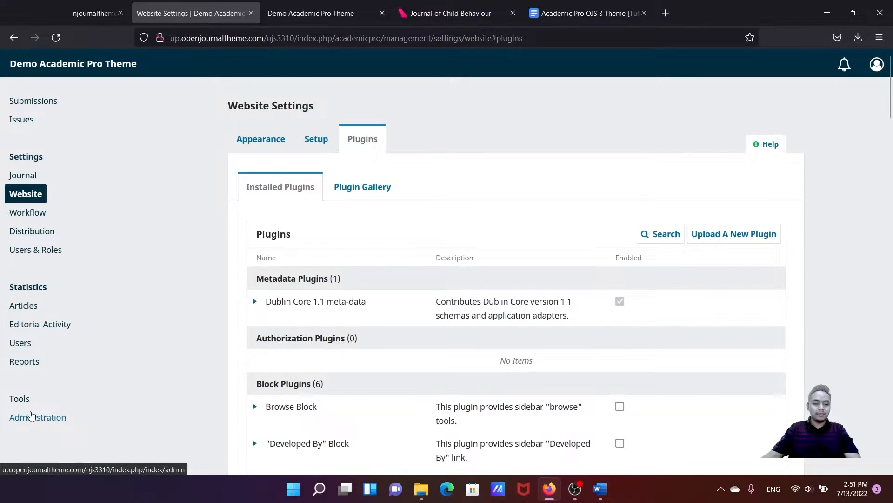
{"action": "scroll", "coordinate": [30, 415], "scroll_direction": "down", "scroll_amount": 1}
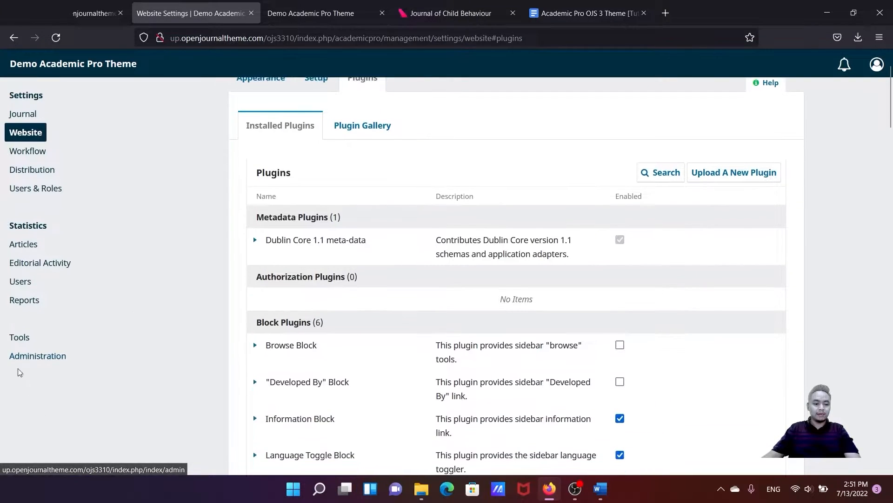
{"action": "right_click", "coordinate": [46, 358]}
{"action": "left_click", "coordinate": [100, 176]}
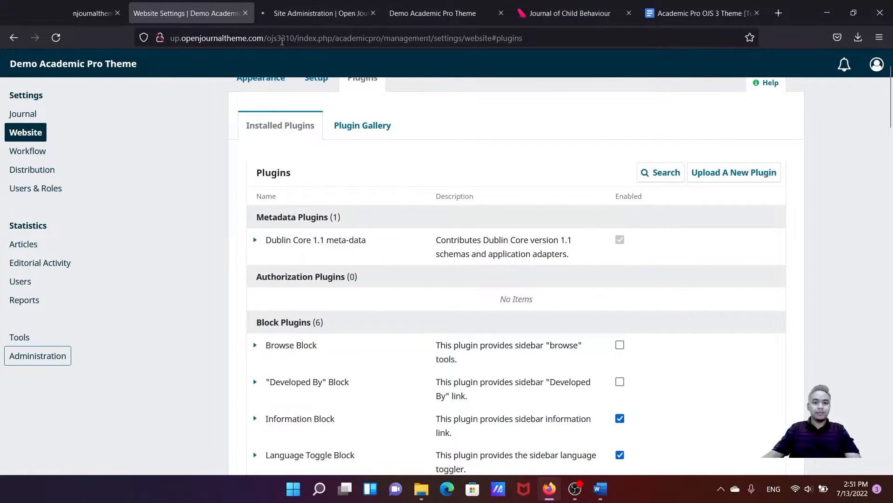
{"action": "left_click", "coordinate": [286, 13]}
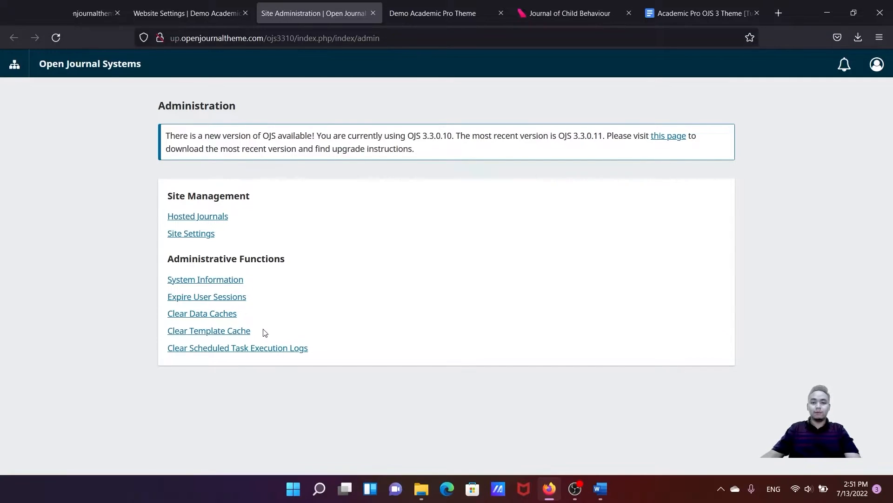
{"action": "left_click", "coordinate": [373, 13]}
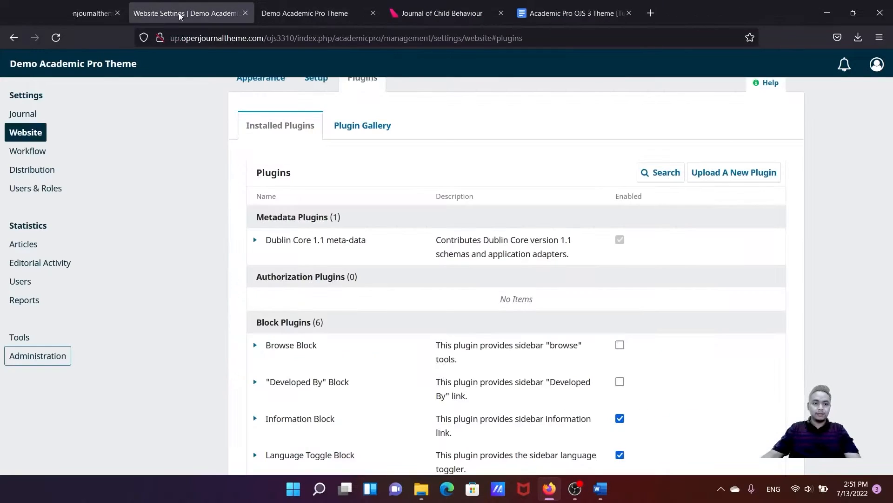
Enable the "Academic Pro ver 3.11 - For OJS 3.2.X" theme plugin among the installed plugins
{"action": "scroll", "coordinate": [191, 149], "scroll_direction": "up", "scroll_amount": 2}
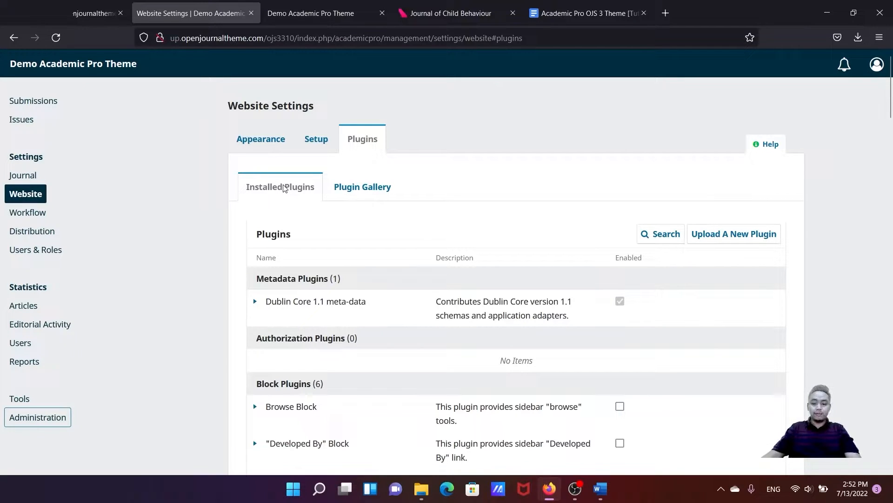
{"action": "scroll", "coordinate": [288, 192], "scroll_direction": "down", "scroll_amount": 15}
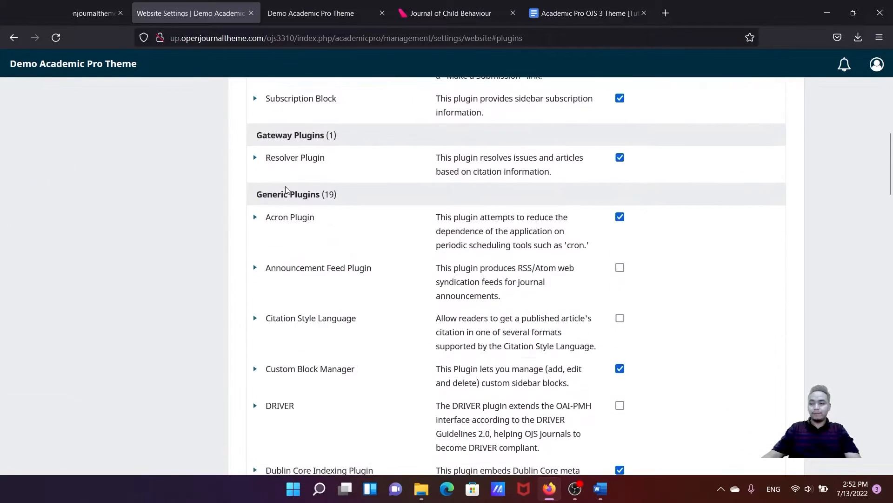
{"action": "scroll", "coordinate": [292, 198], "scroll_direction": "down", "scroll_amount": 15}
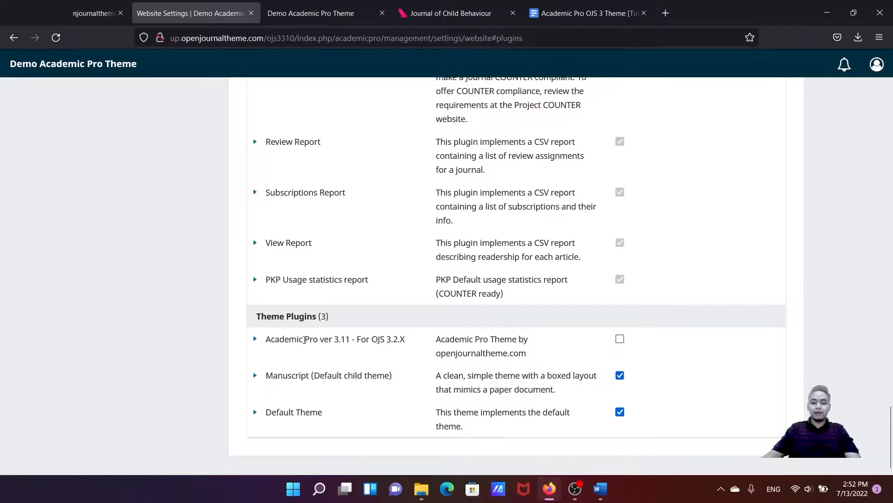
{"action": "left_click", "coordinate": [621, 340]}
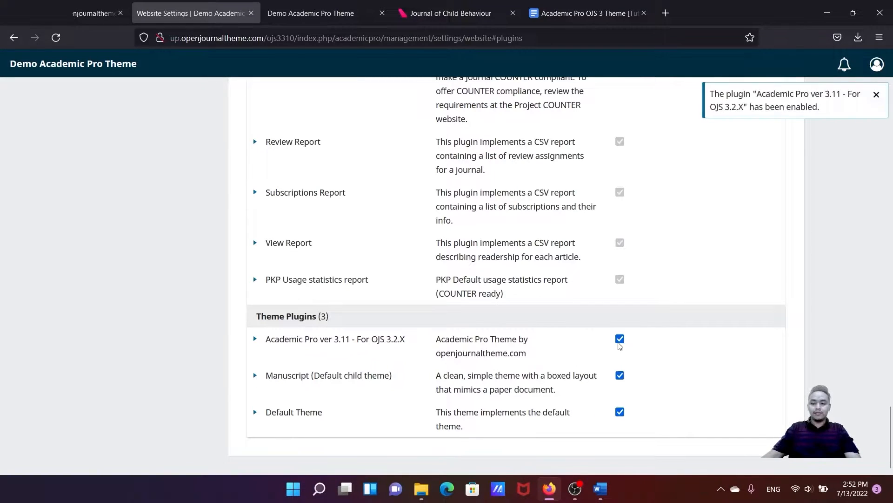
Reload the website's appearance settings and choose "Academic Pro ver 3.11 - For OJS 3.2.X" as the journal theme
{"action": "left_click_drag", "start_coordinate": [890, 437], "coordinate": [890, 62]}
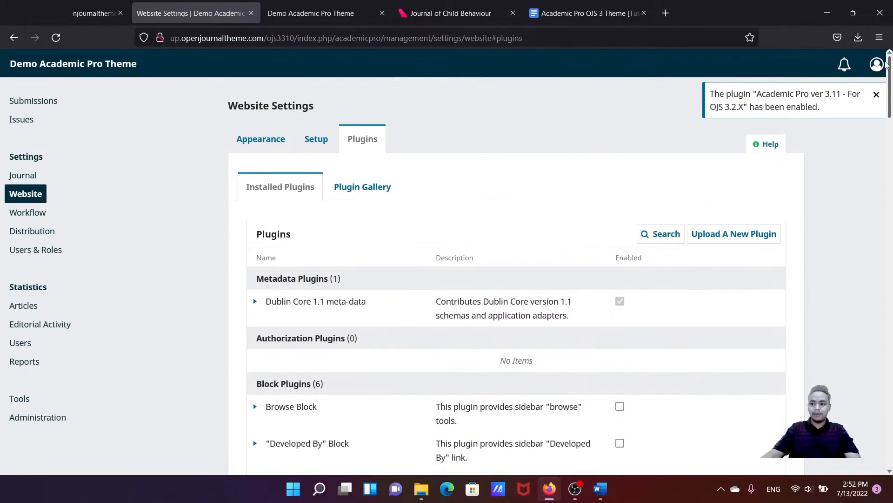
{"action": "left_click", "coordinate": [266, 141]}
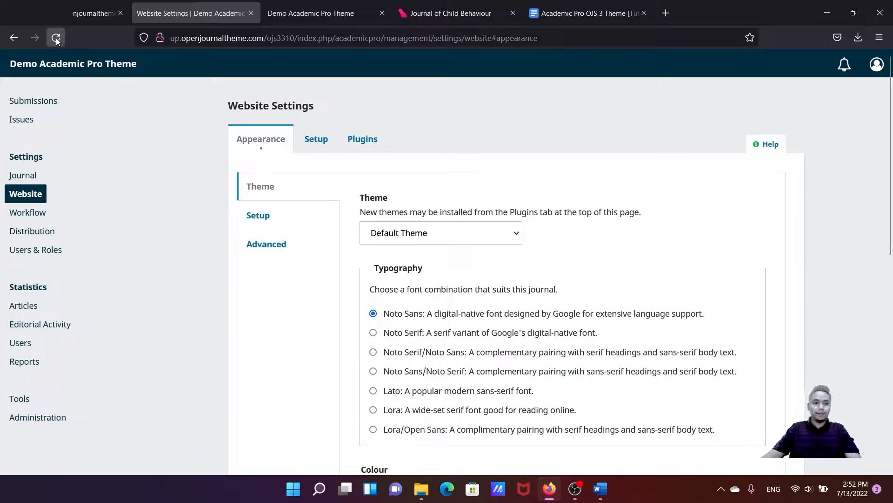
{"action": "left_click", "coordinate": [460, 234]}
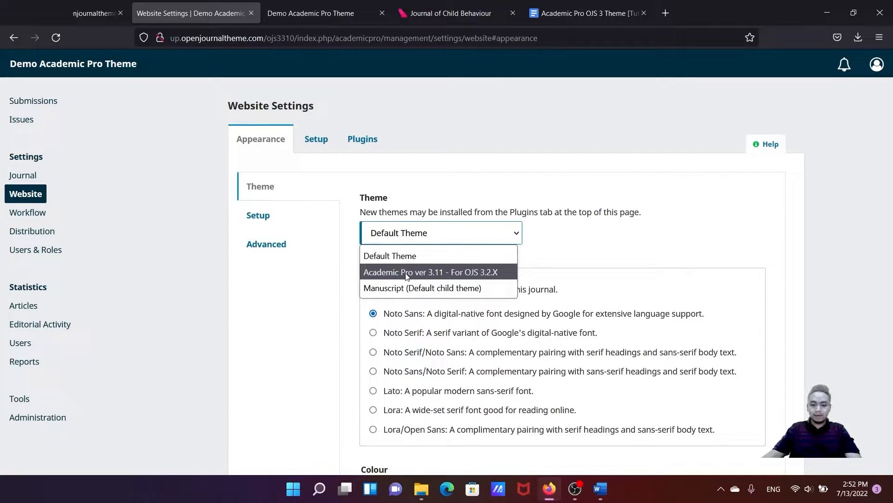
{"action": "left_click", "coordinate": [58, 38]}
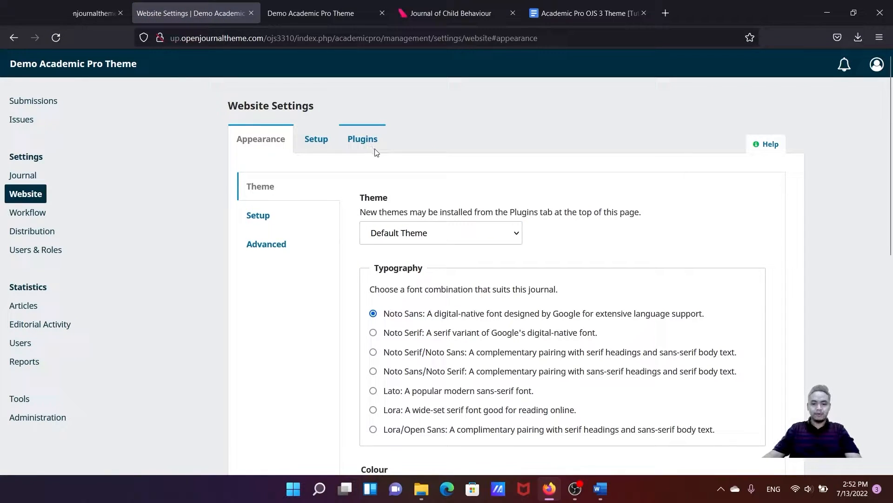
{"action": "left_click", "coordinate": [406, 236]}
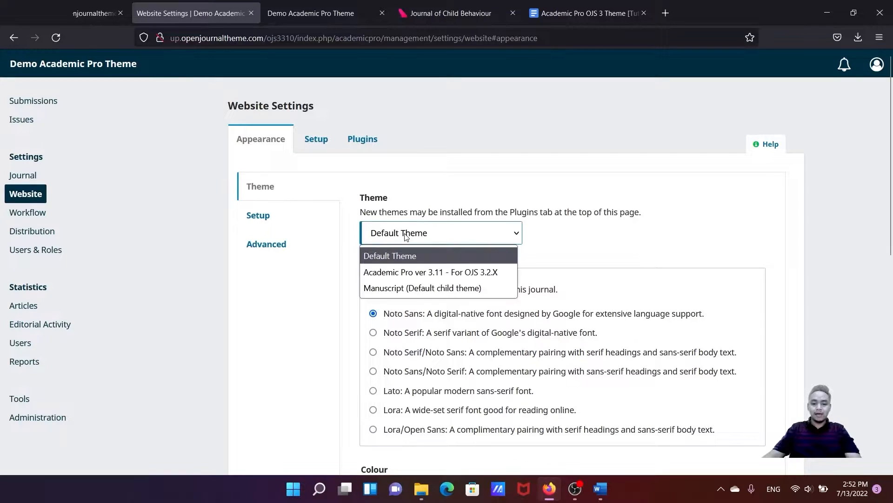
{"action": "left_click", "coordinate": [406, 271]}
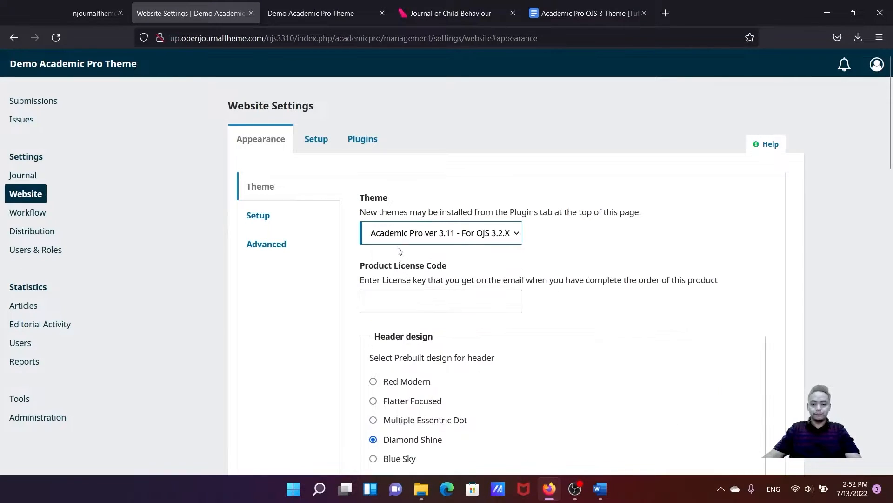
Examine the Product License Code field and the prebuilt header design options in the theme settings
{"action": "scroll", "coordinate": [480, 235], "scroll_direction": "down", "scroll_amount": 2}
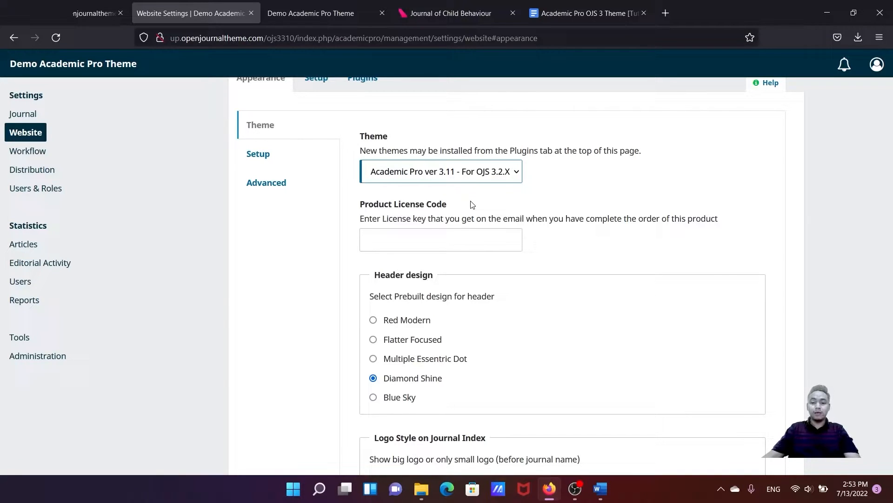
{"action": "left_click", "coordinate": [424, 239]}
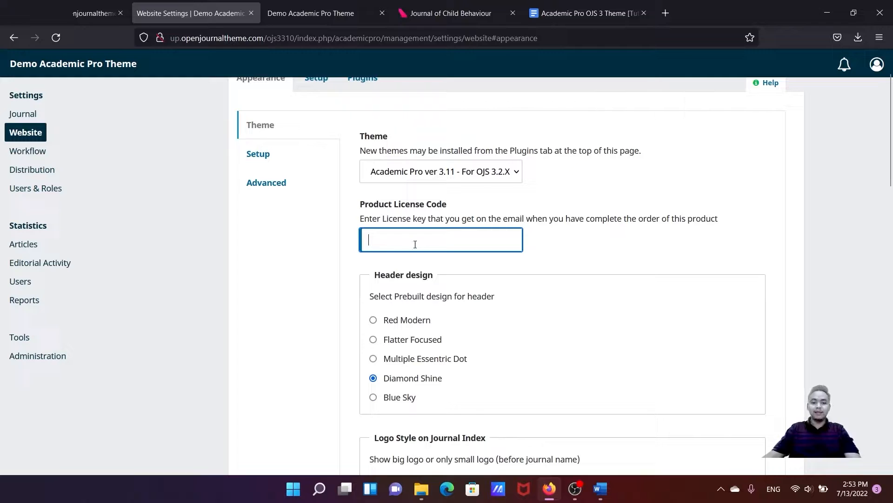
{"action": "scroll", "coordinate": [435, 244], "scroll_direction": "down", "scroll_amount": 1}
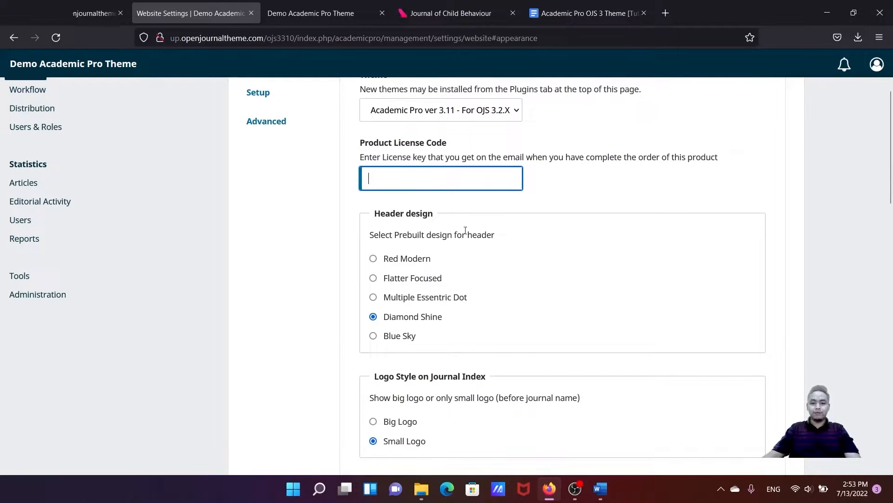
{"action": "scroll", "coordinate": [465, 230], "scroll_direction": "down", "scroll_amount": 1}
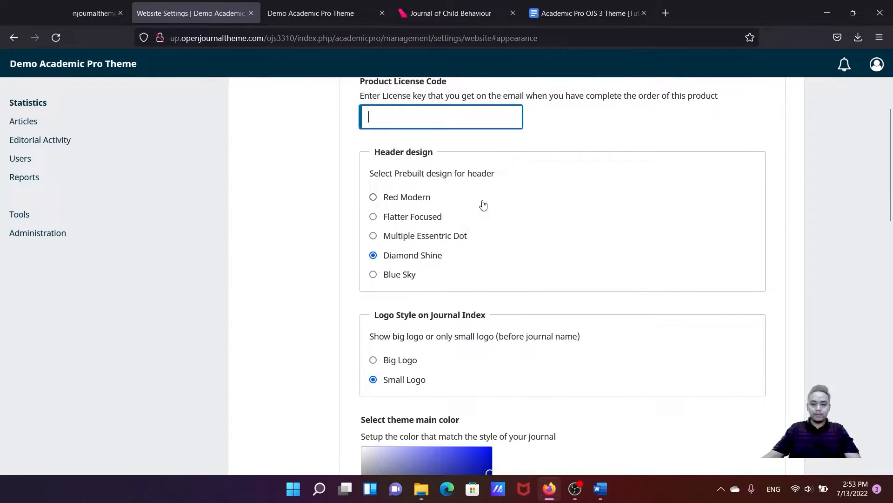
Try the Red Modern header design and return the selection to Diamond Shine
{"action": "left_click", "coordinate": [549, 206]}
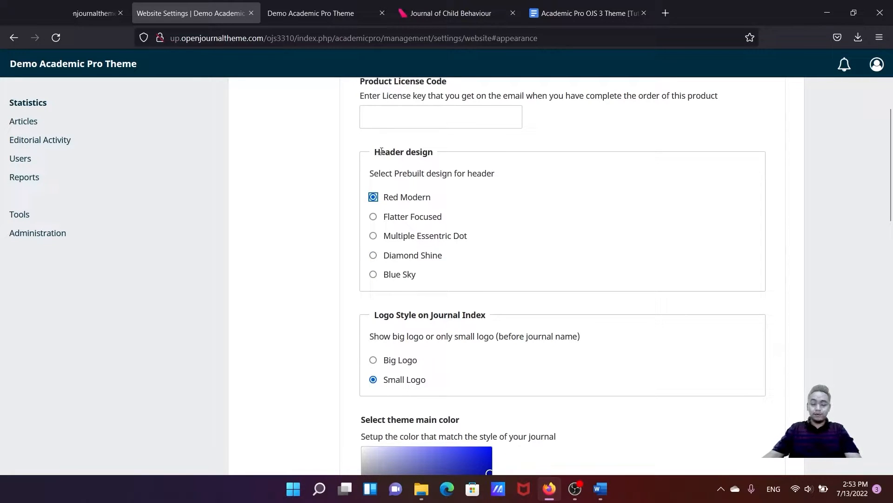
{"action": "left_click", "coordinate": [338, 152]}
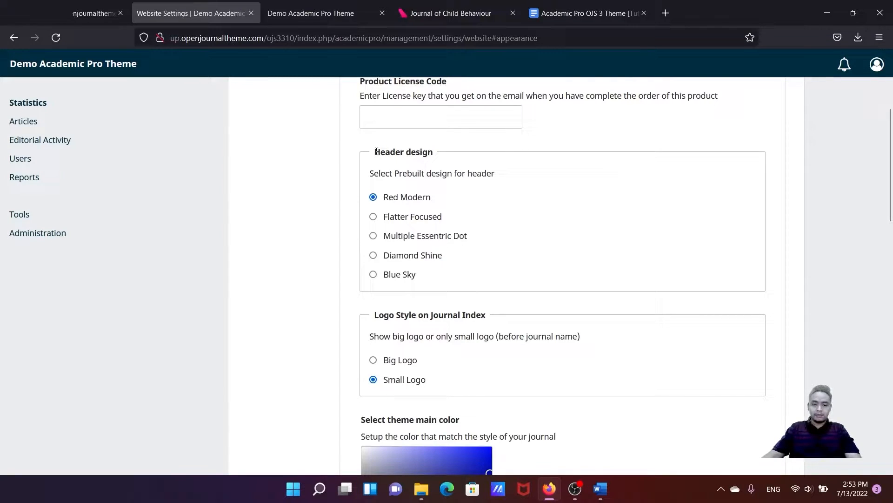
{"action": "left_click", "coordinate": [373, 255]}
{"action": "scroll", "coordinate": [452, 257], "scroll_direction": "down", "scroll_amount": 1}
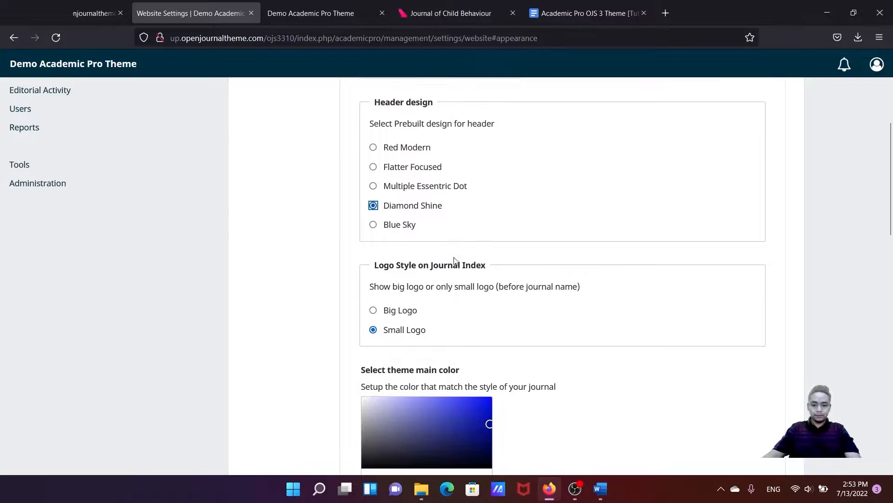
Compare the logo style options with the logo shown on the Journal of Child Behaviour demo site, and return to the theme settings
{"action": "scroll", "coordinate": [454, 252], "scroll_direction": "down", "scroll_amount": 2}
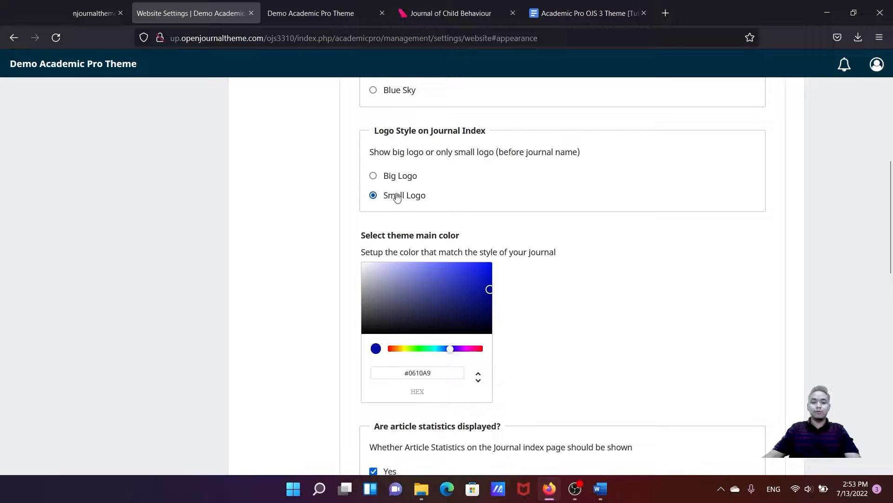
{"action": "left_click", "coordinate": [449, 13]}
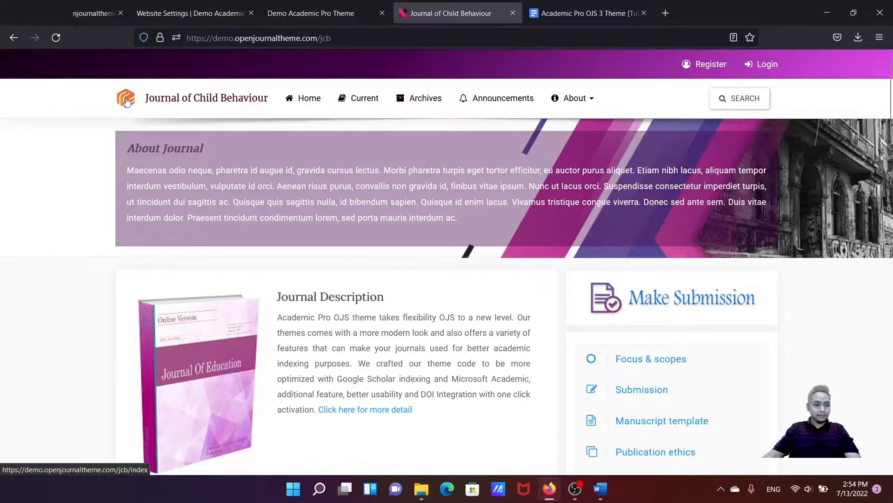
{"action": "left_click", "coordinate": [181, 16]}
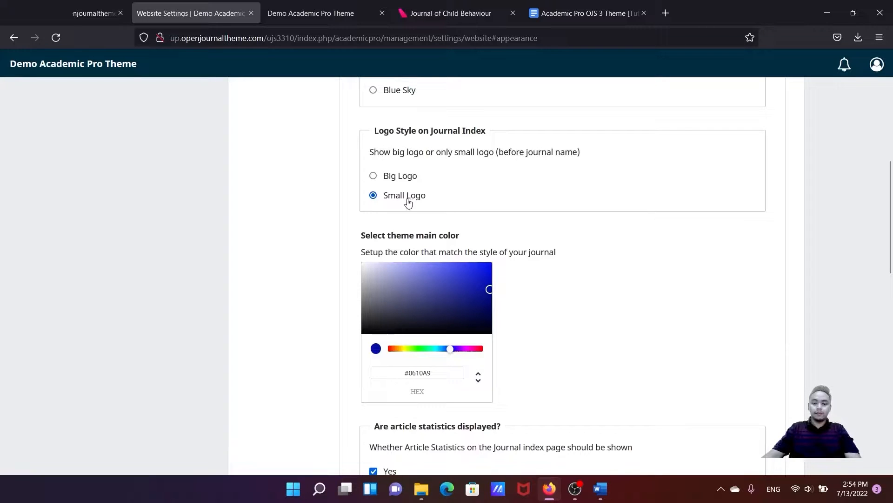
Review the remaining theme options, covering main color, article statistics and history, galley link, Dimension badge, DOI, crossmark and maintenance mode
{"action": "scroll", "coordinate": [419, 205], "scroll_direction": "down", "scroll_amount": 3}
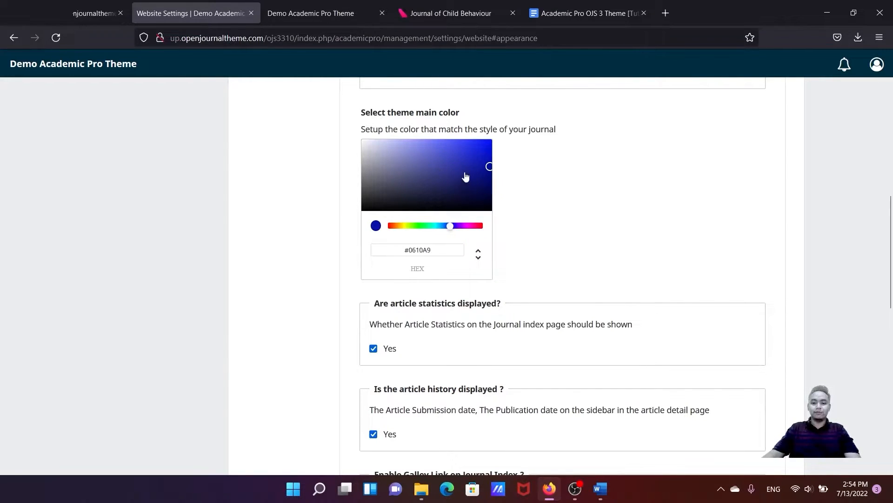
{"action": "scroll", "coordinate": [470, 175], "scroll_direction": "down", "scroll_amount": 1}
{"action": "scroll", "coordinate": [470, 174], "scroll_direction": "down", "scroll_amount": 5}
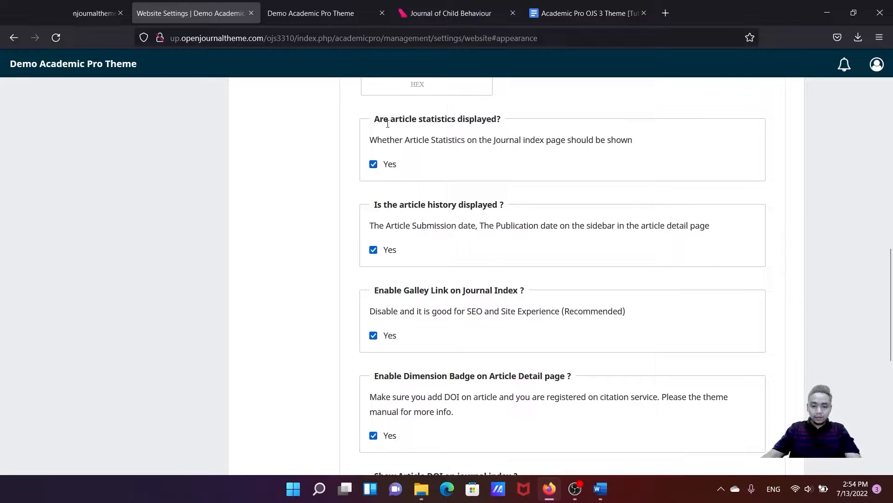
{"action": "scroll", "coordinate": [410, 137], "scroll_direction": "down", "scroll_amount": 7}
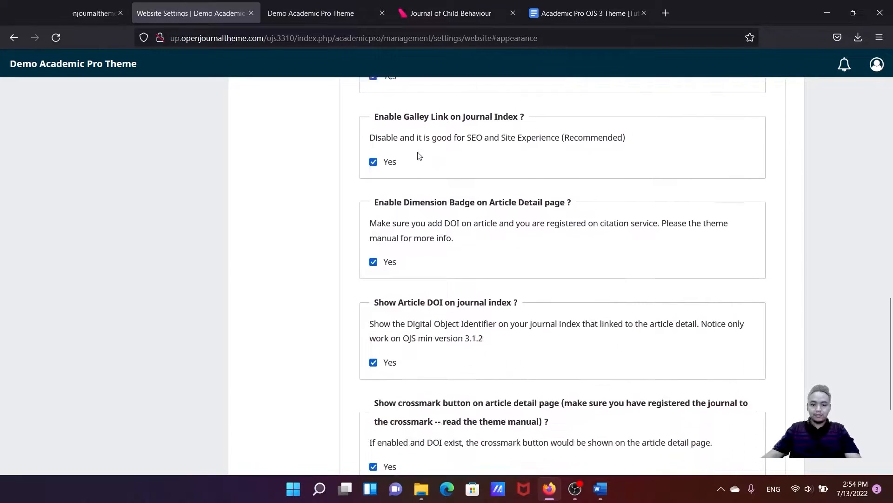
{"action": "scroll", "coordinate": [417, 158], "scroll_direction": "down", "scroll_amount": 2}
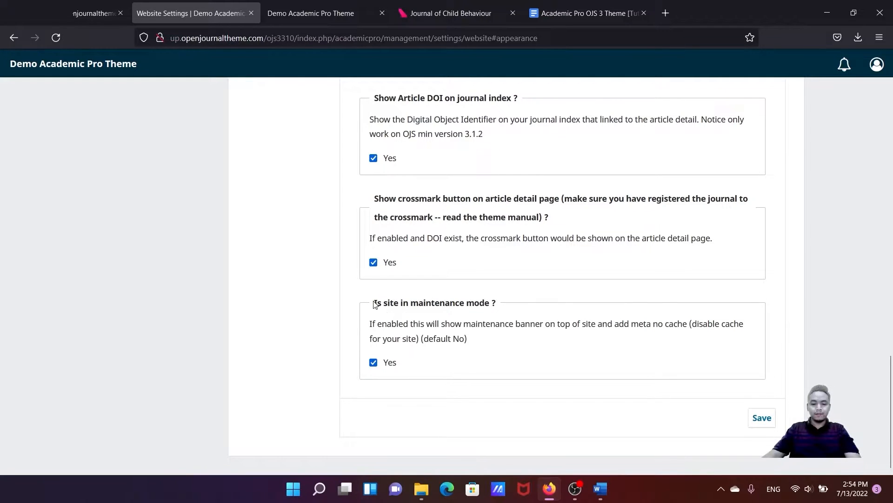
Disable the theme's "Is site in maintenance mode ?" option and save the theme settings
{"action": "left_click_drag", "start_coordinate": [377, 304], "coordinate": [423, 303]}
{"action": "left_click", "coordinate": [464, 369]}
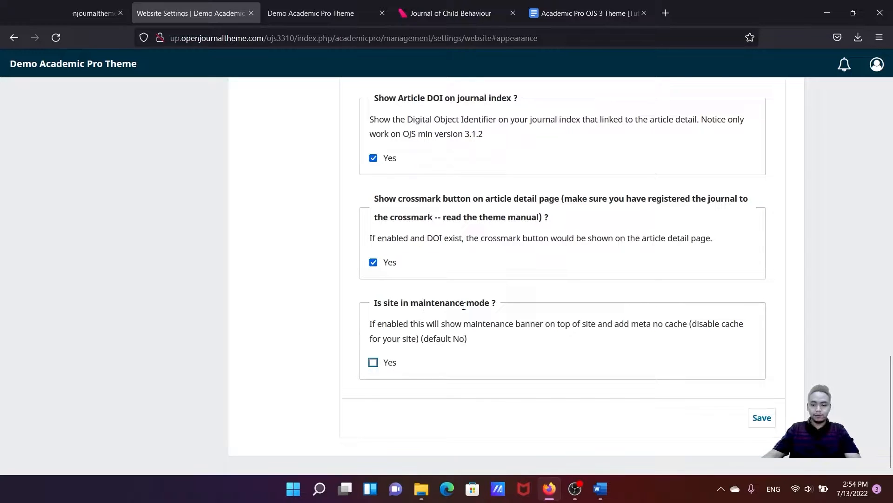
{"action": "left_click_drag", "start_coordinate": [498, 303], "coordinate": [373, 303]}
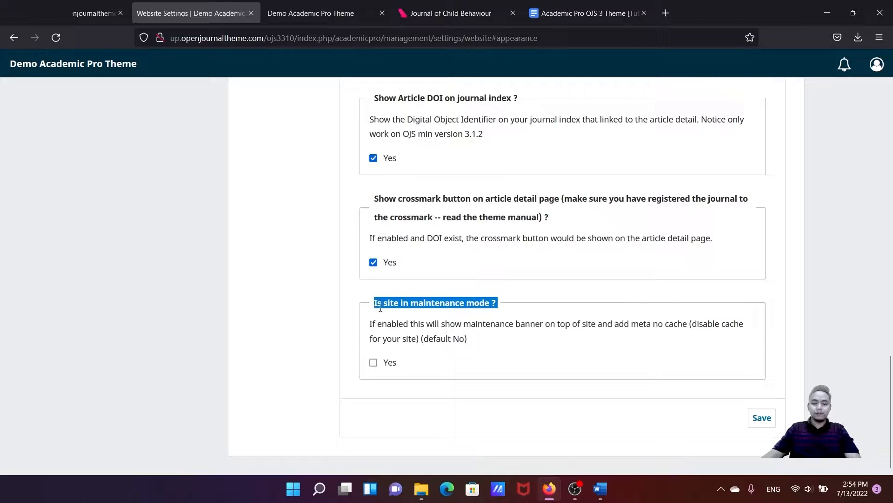
{"action": "left_click", "coordinate": [489, 354]}
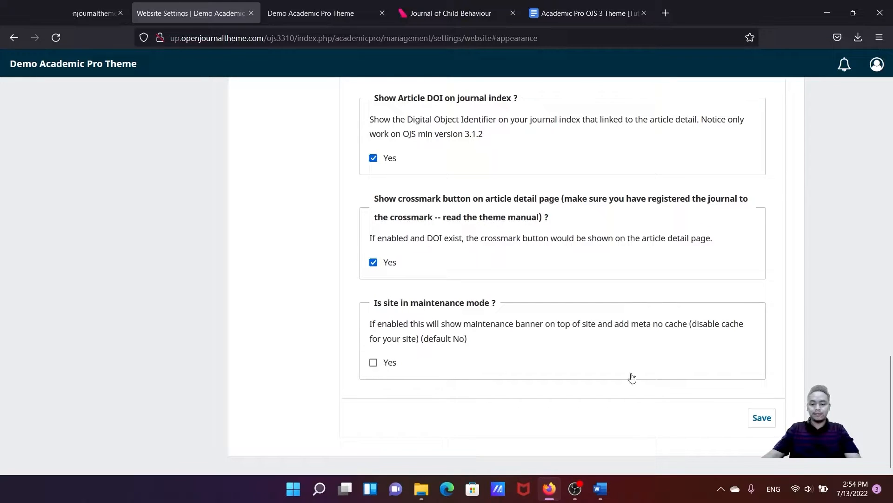
{"action": "left_click", "coordinate": [757, 420]}
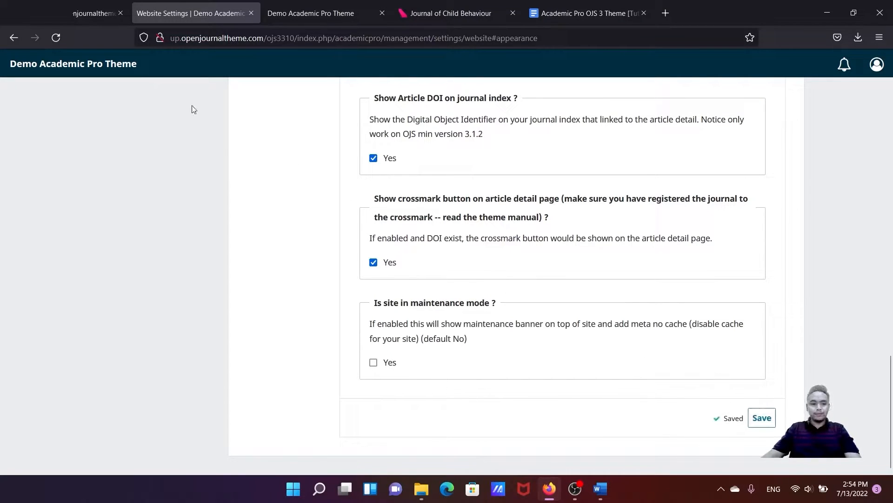
Open the journal's public homepage in a separate tab and examine the applied theme and its license notice
{"action": "right_click", "coordinate": [121, 65]}
{"action": "left_click", "coordinate": [159, 74]}
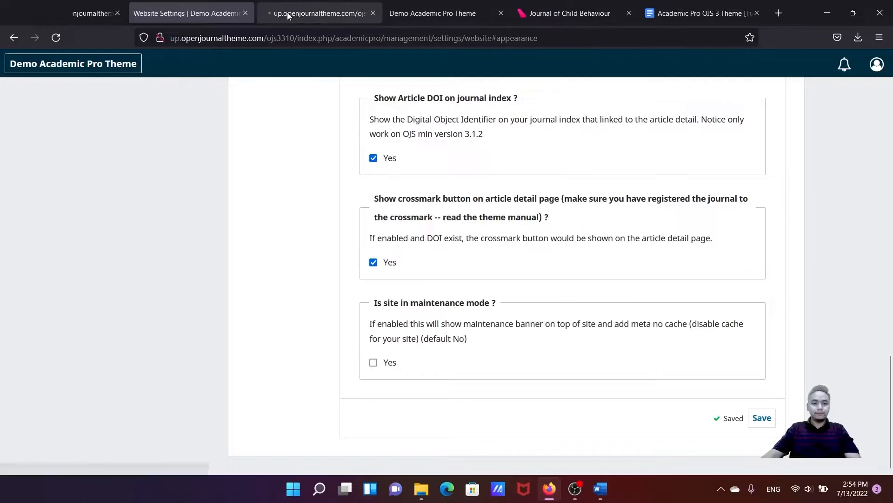
{"action": "left_click", "coordinate": [321, 13]}
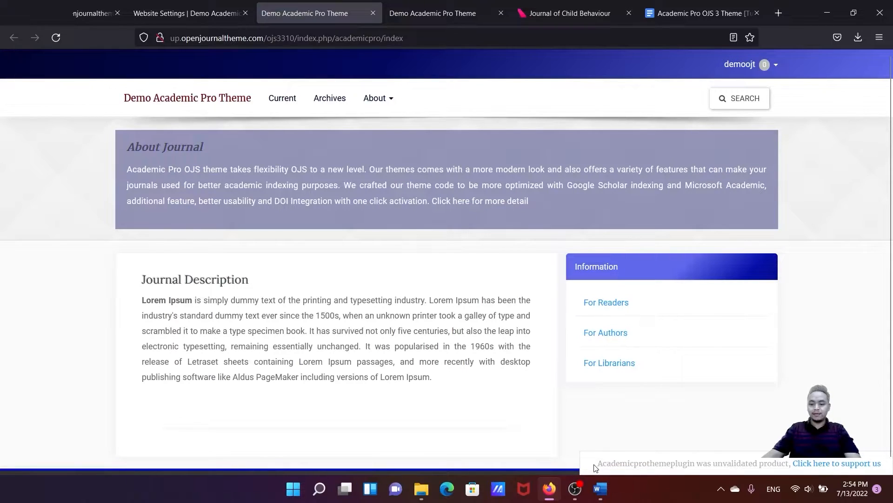
{"action": "left_click_drag", "start_coordinate": [698, 464], "coordinate": [597, 463]}
{"action": "left_click", "coordinate": [677, 423]}
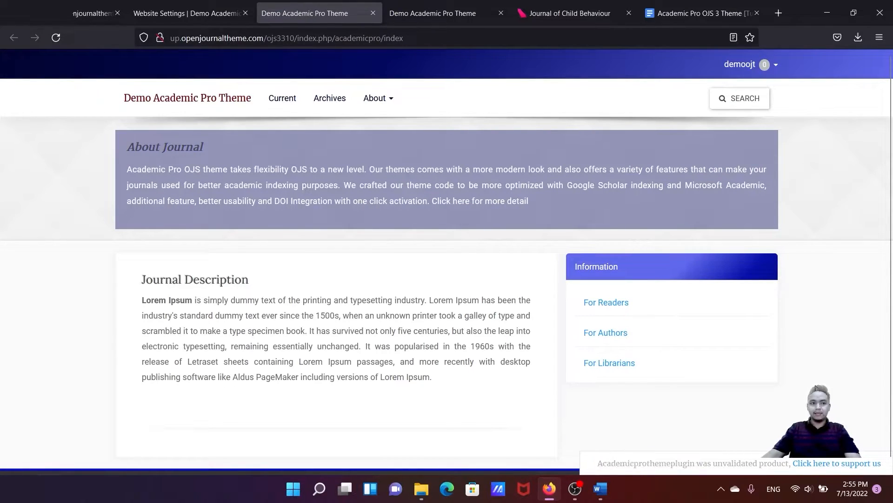
{"action": "scroll", "coordinate": [693, 322], "scroll_direction": "down", "scroll_amount": 1}
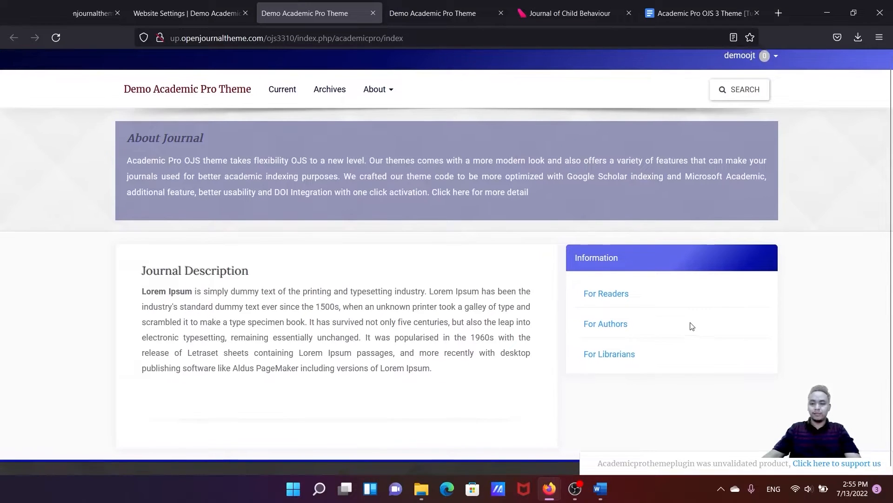
{"action": "scroll", "coordinate": [691, 326], "scroll_direction": "up", "scroll_amount": 1}
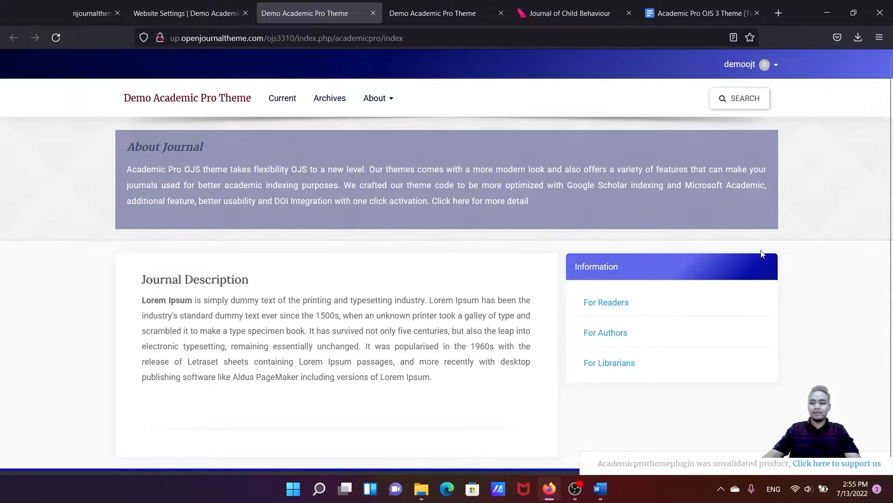
{"action": "scroll", "coordinate": [761, 255], "scroll_direction": "down", "scroll_amount": 1}
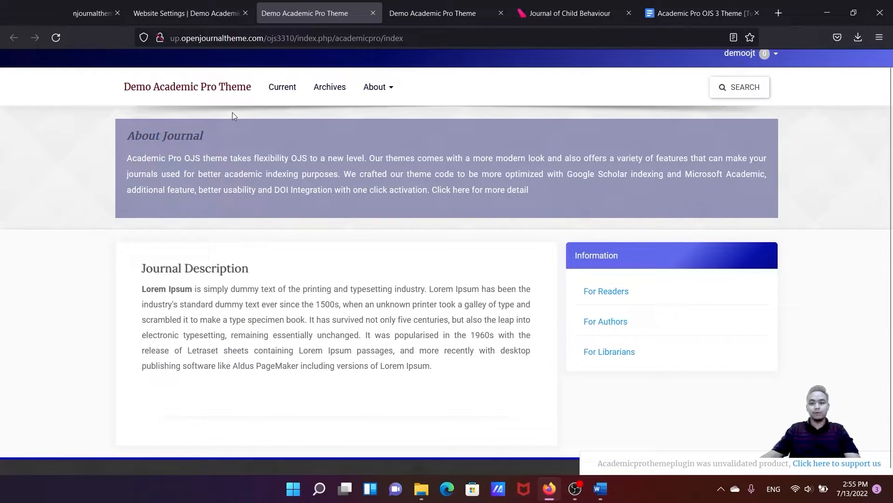
{"action": "scroll", "coordinate": [295, 179], "scroll_direction": "up", "scroll_amount": 1}
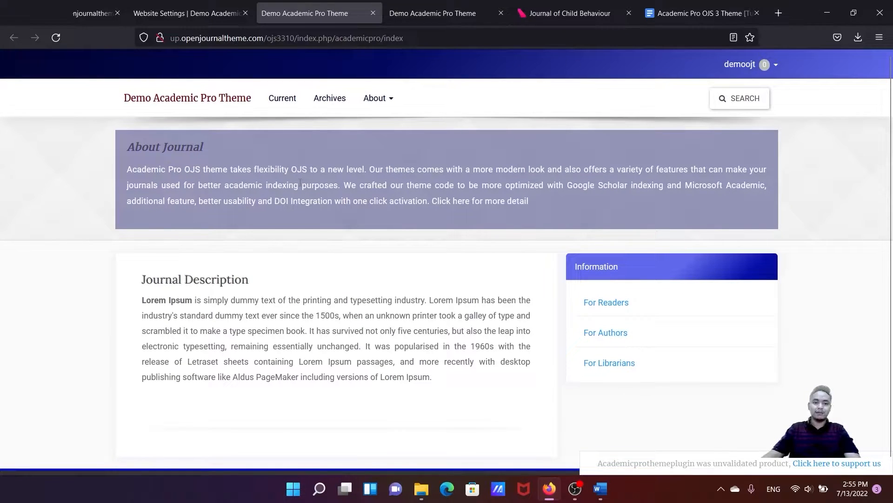
Return to the website settings, enable the "Is site in maintenance mode ?" option and save the theme settings
{"action": "left_click", "coordinate": [197, 8]}
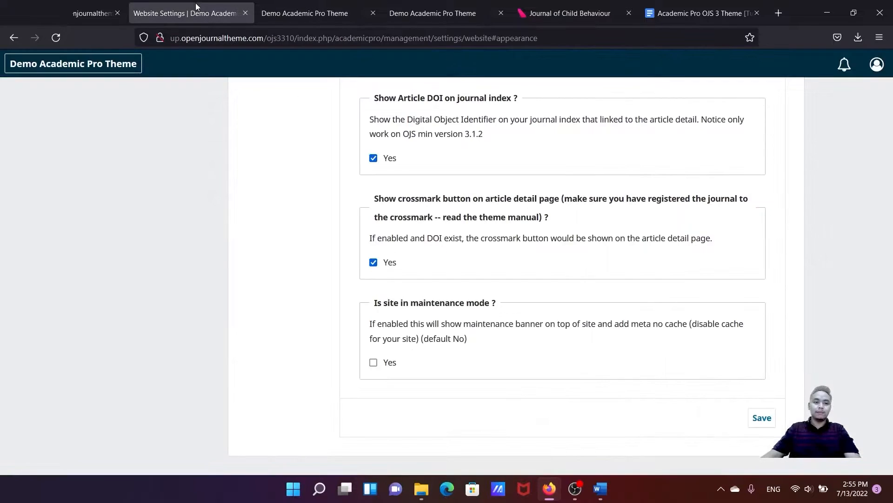
{"action": "left_click", "coordinate": [373, 363]}
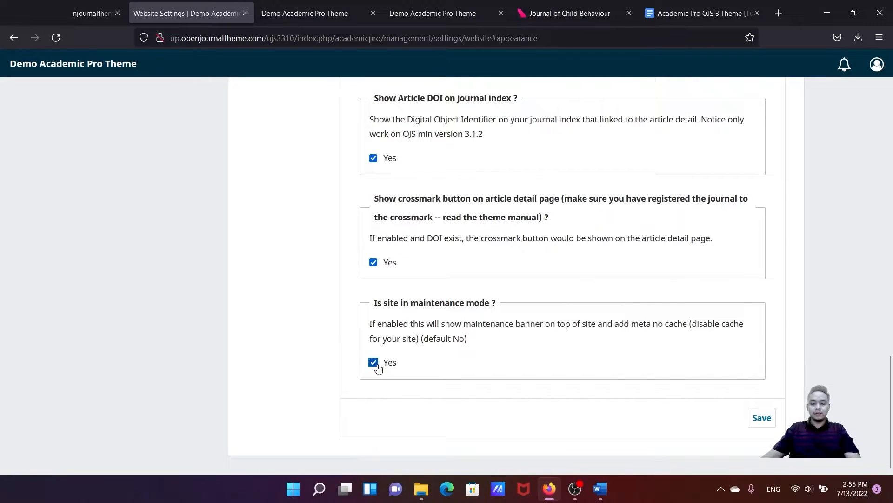
{"action": "left_click", "coordinate": [762, 418]}
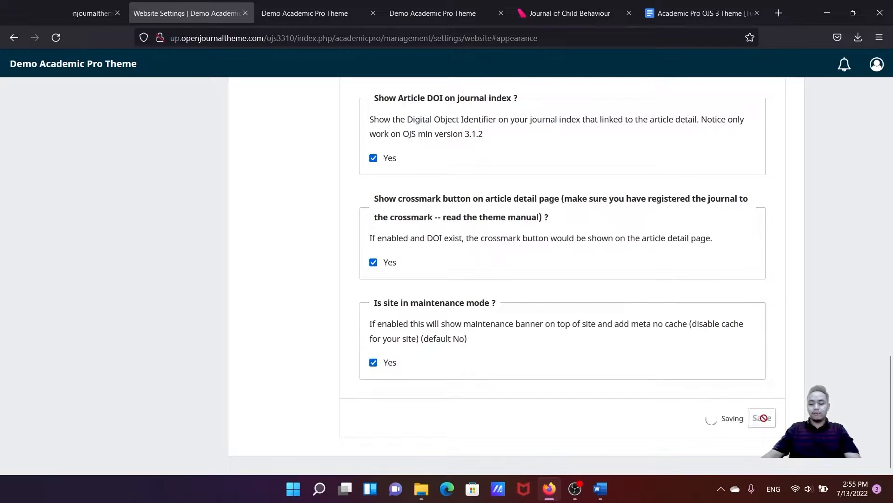
Reload the journal's public homepage and check the maintenance banner above the header
{"action": "left_click", "coordinate": [291, 14]}
{"action": "left_click", "coordinate": [57, 37]}
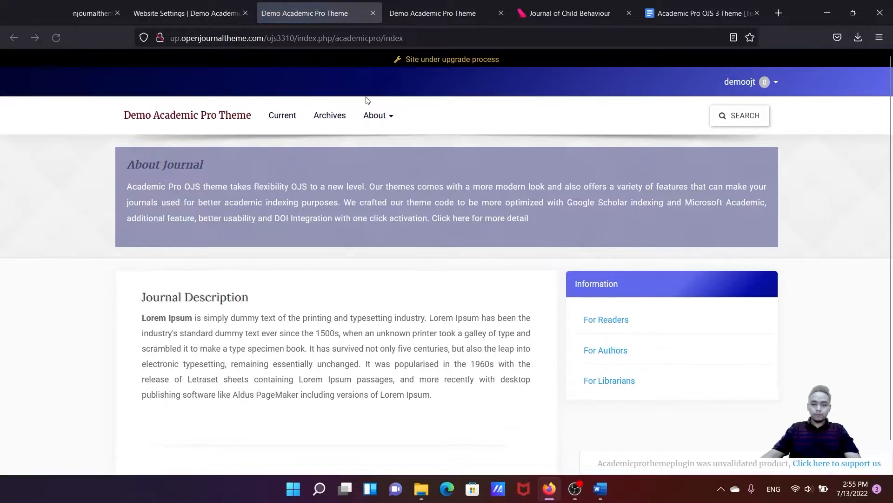
{"action": "left_click_drag", "start_coordinate": [520, 61], "coordinate": [427, 67]}
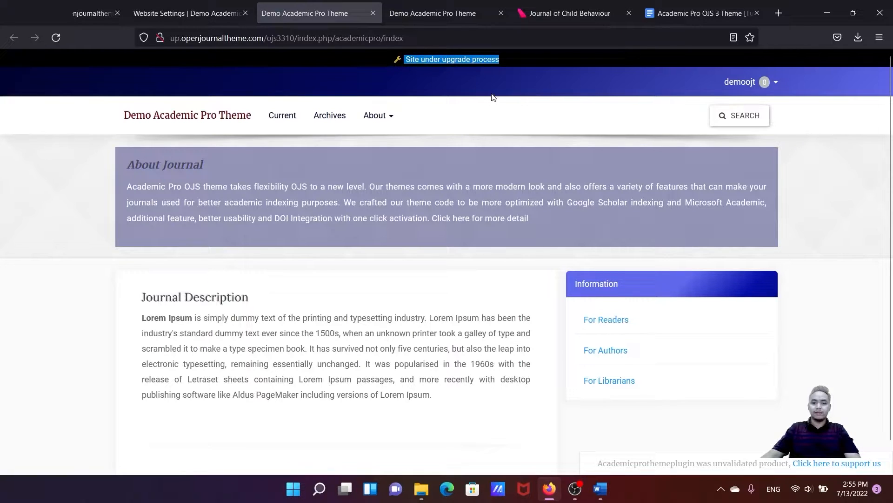
{"action": "left_click", "coordinate": [432, 88]}
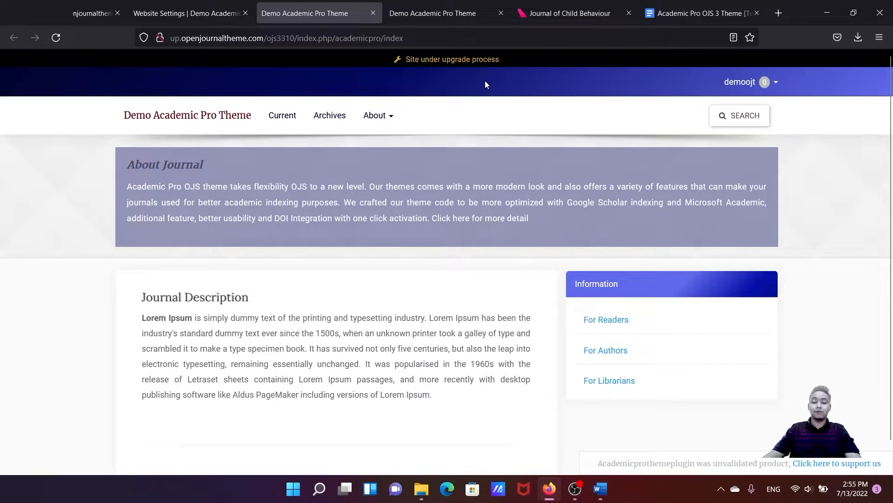
{"action": "scroll", "coordinate": [484, 83], "scroll_direction": "down", "scroll_amount": 1}
{"action": "scroll", "coordinate": [489, 104], "scroll_direction": "up", "scroll_amount": 1}
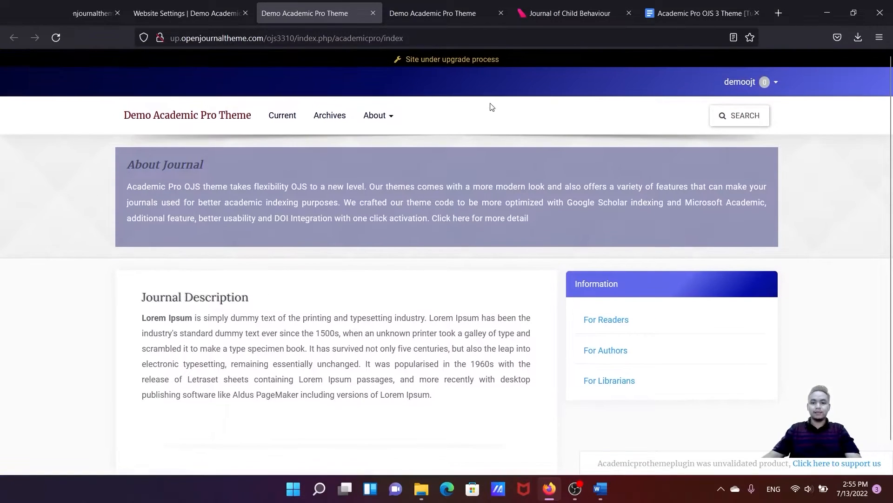
Open the Academic Pro theme tutorial document and examine the table of features available for the journal index page
{"action": "left_click", "coordinate": [192, 15]}
{"action": "scroll", "coordinate": [353, 183], "scroll_direction": "up", "scroll_amount": 20}
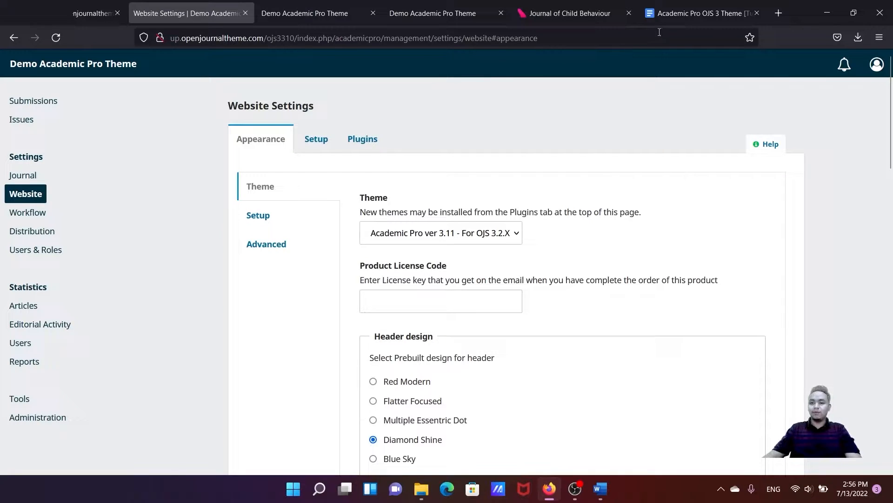
{"action": "left_click", "coordinate": [674, 14]}
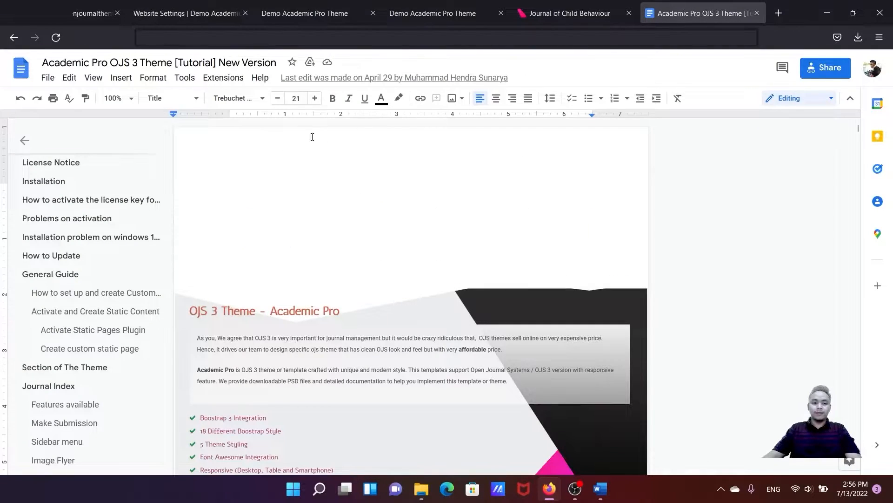
{"action": "scroll", "coordinate": [309, 144], "scroll_direction": "down", "scroll_amount": 4}
{"action": "scroll", "coordinate": [293, 194], "scroll_direction": "down", "scroll_amount": 15}
{"action": "scroll", "coordinate": [296, 199], "scroll_direction": "down", "scroll_amount": 17}
{"action": "scroll", "coordinate": [298, 204], "scroll_direction": "down", "scroll_amount": 10}
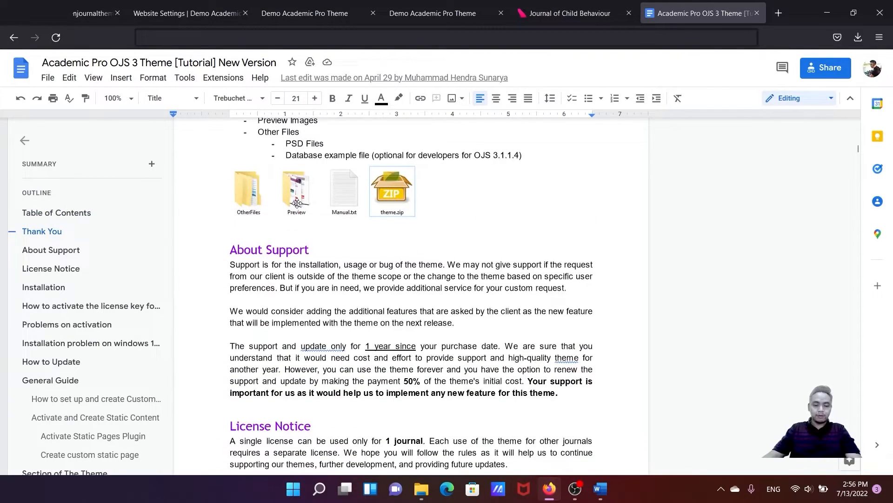
{"action": "scroll", "coordinate": [297, 203], "scroll_direction": "down", "scroll_amount": 7}
{"action": "scroll", "coordinate": [92, 296], "scroll_direction": "down", "scroll_amount": 6}
{"action": "scroll", "coordinate": [92, 296], "scroll_direction": "down", "scroll_amount": 1}
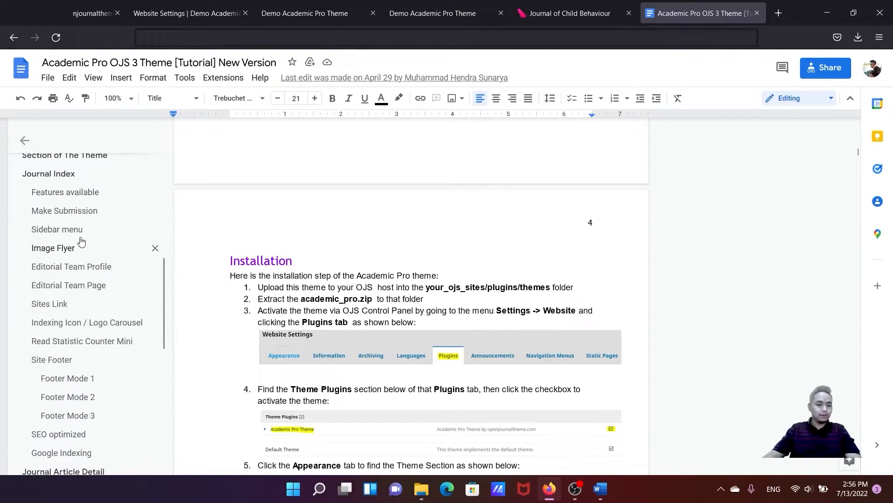
{"action": "left_click", "coordinate": [70, 197]}
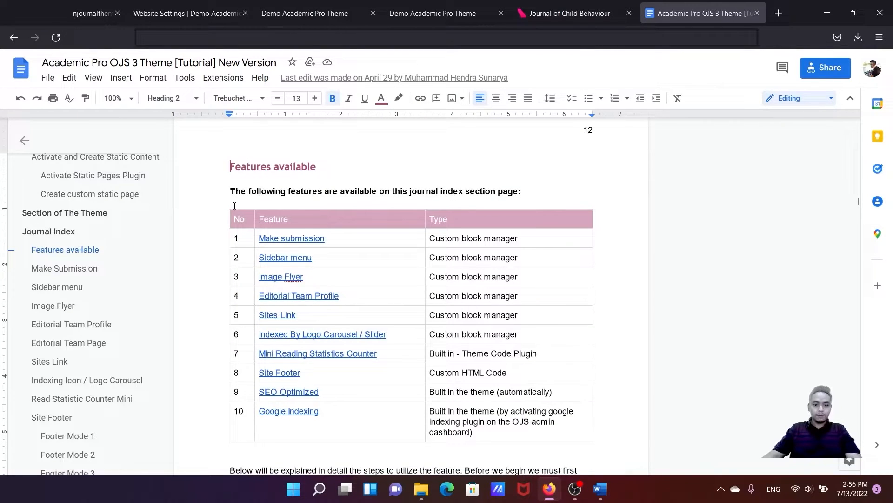
{"action": "scroll", "coordinate": [235, 204], "scroll_direction": "down", "scroll_amount": 1}
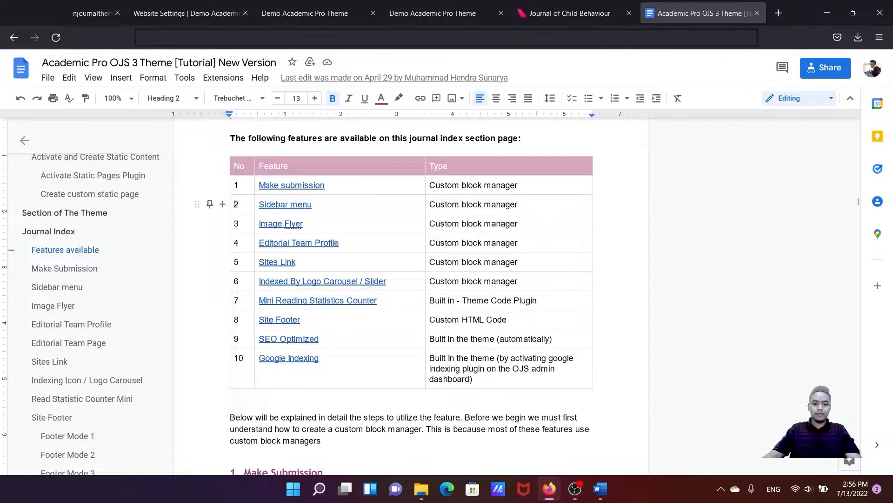
Read the tutorial's Make Submission section, including its preview, detail steps and note
{"action": "left_click", "coordinate": [78, 270]}
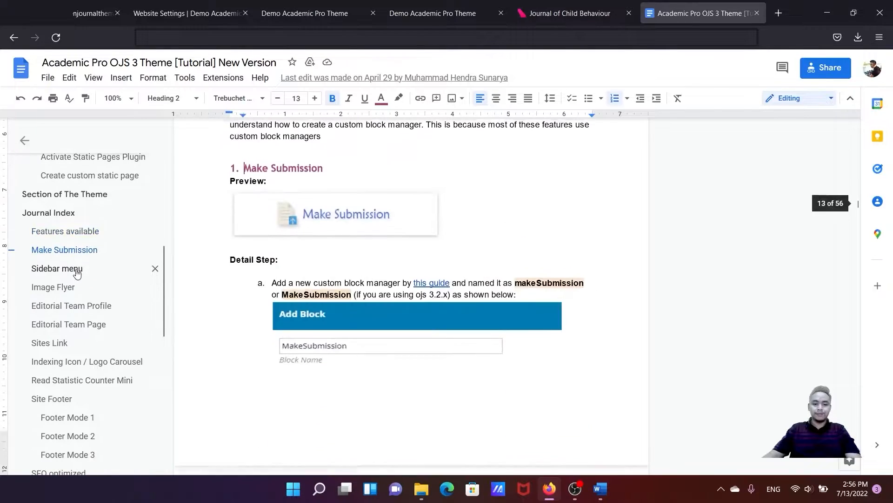
{"action": "scroll", "coordinate": [331, 204], "scroll_direction": "down", "scroll_amount": 3}
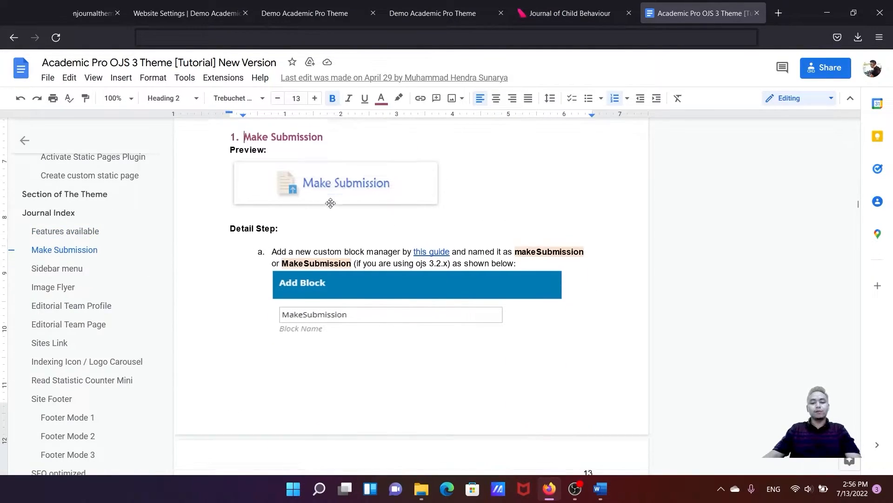
{"action": "scroll", "coordinate": [331, 203], "scroll_direction": "up", "scroll_amount": 2}
{"action": "scroll", "coordinate": [331, 204], "scroll_direction": "down", "scroll_amount": 3}
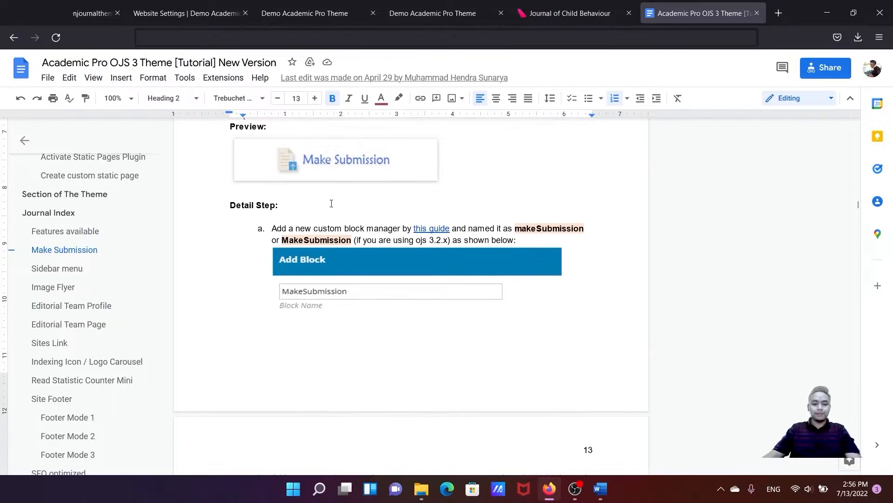
{"action": "scroll", "coordinate": [330, 204], "scroll_direction": "down", "scroll_amount": 7}
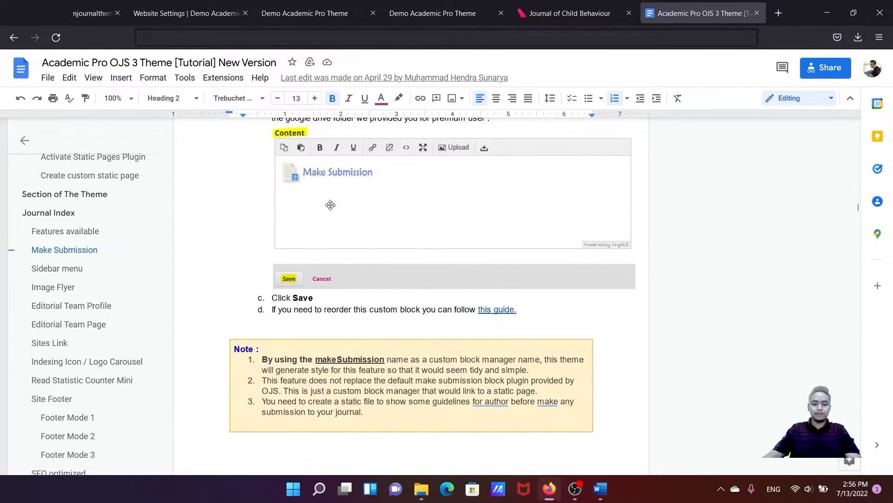
{"action": "scroll", "coordinate": [330, 208], "scroll_direction": "down", "scroll_amount": 10}
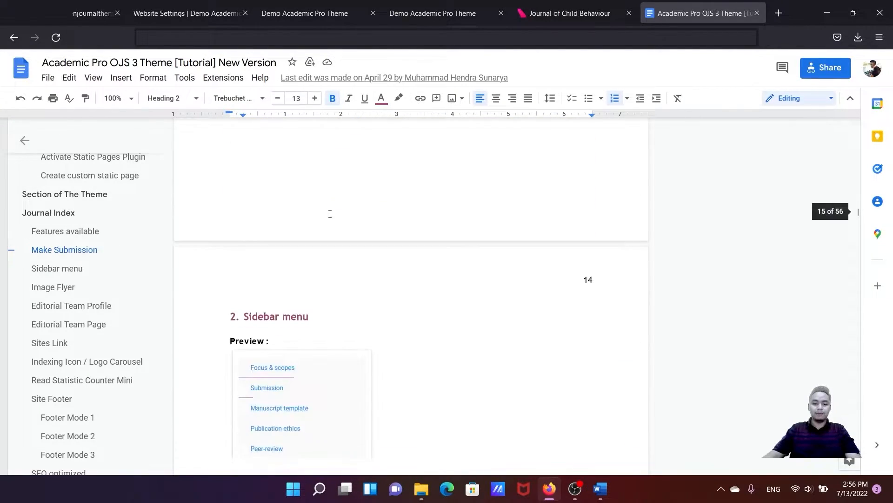
{"action": "scroll", "coordinate": [331, 227], "scroll_direction": "down", "scroll_amount": 2}
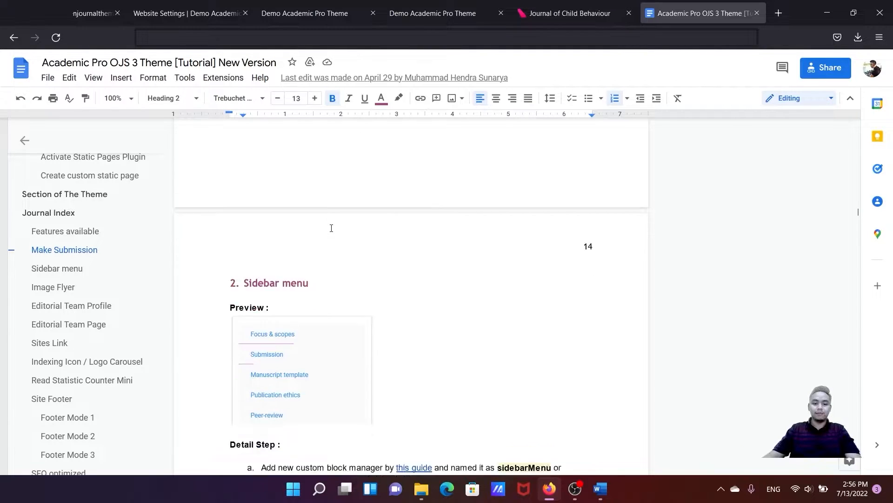
{"action": "scroll", "coordinate": [331, 228], "scroll_direction": "up", "scroll_amount": 6}
{"action": "scroll", "coordinate": [331, 228], "scroll_direction": "up", "scroll_amount": 8}
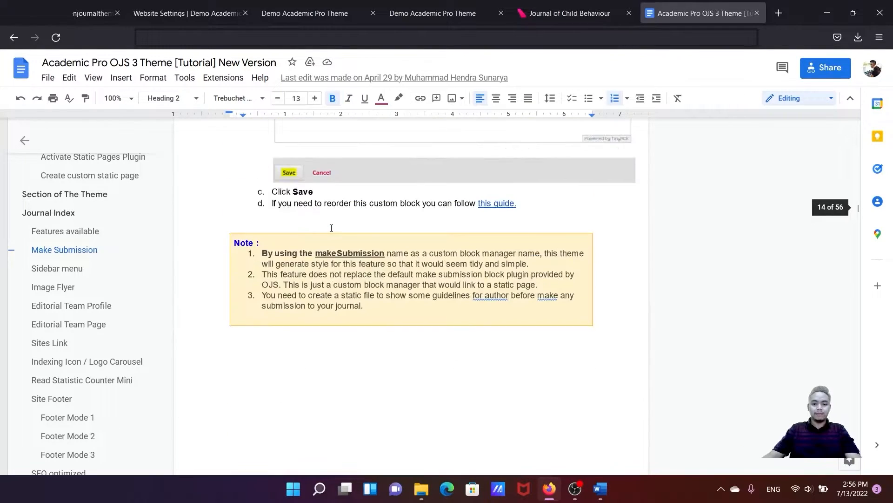
Check the Make Submission block on the Journal of Child Behaviour demo site and return to the start of the tutorial's Make Submission section
{"action": "left_click", "coordinate": [544, 16]}
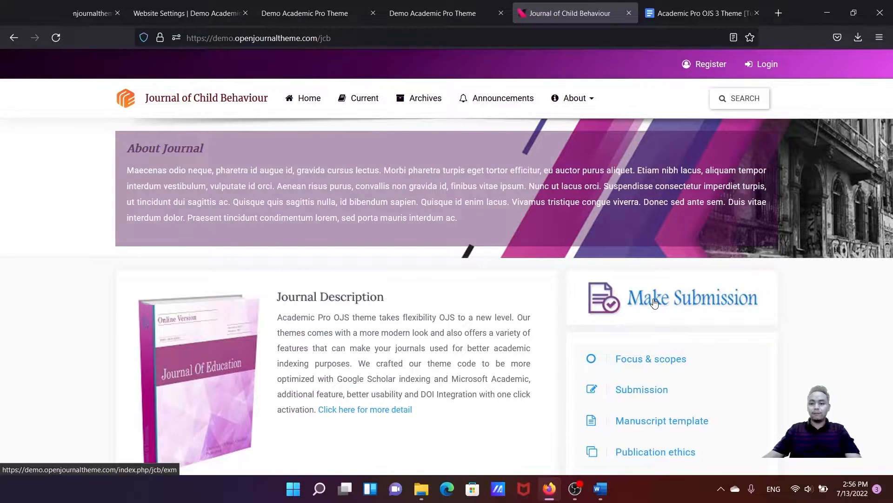
{"action": "left_click", "coordinate": [675, 15]}
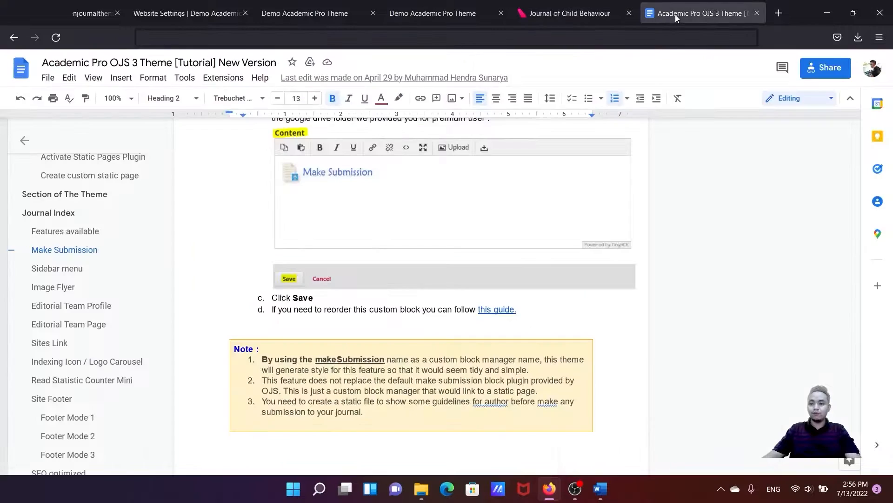
{"action": "scroll", "coordinate": [522, 201], "scroll_direction": "up", "scroll_amount": 3}
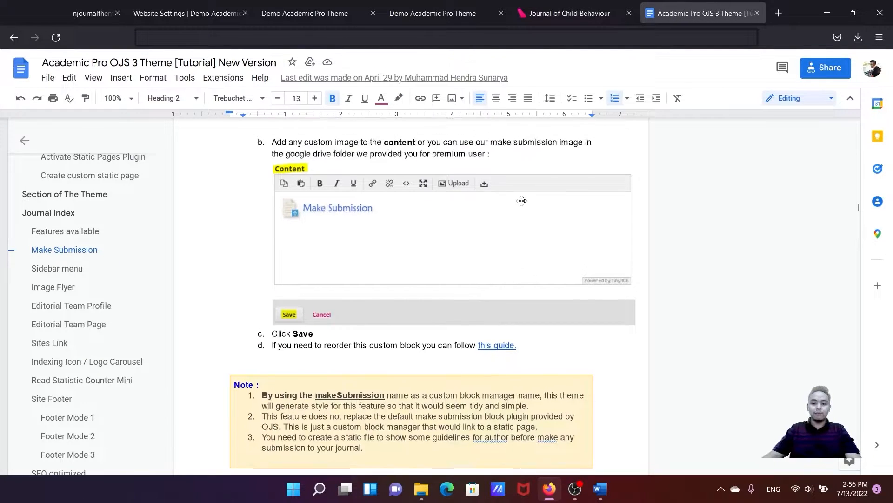
{"action": "scroll", "coordinate": [525, 203], "scroll_direction": "up", "scroll_amount": 3}
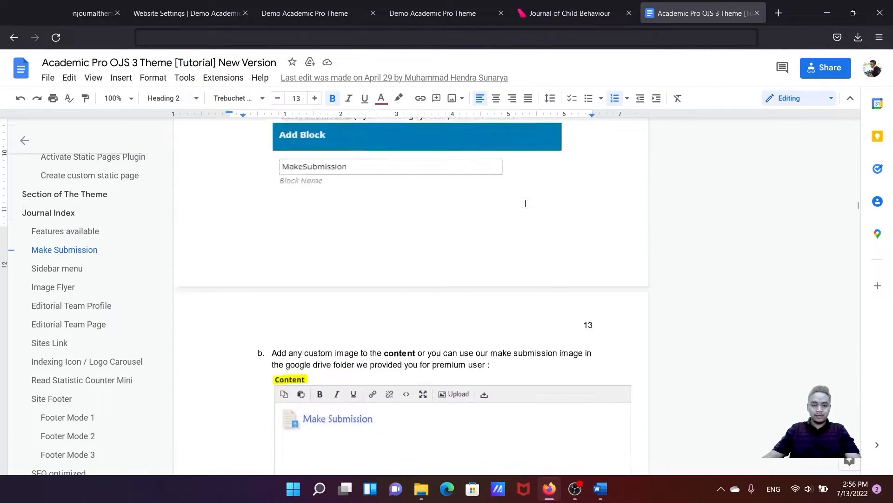
{"action": "left_click", "coordinate": [66, 254]}
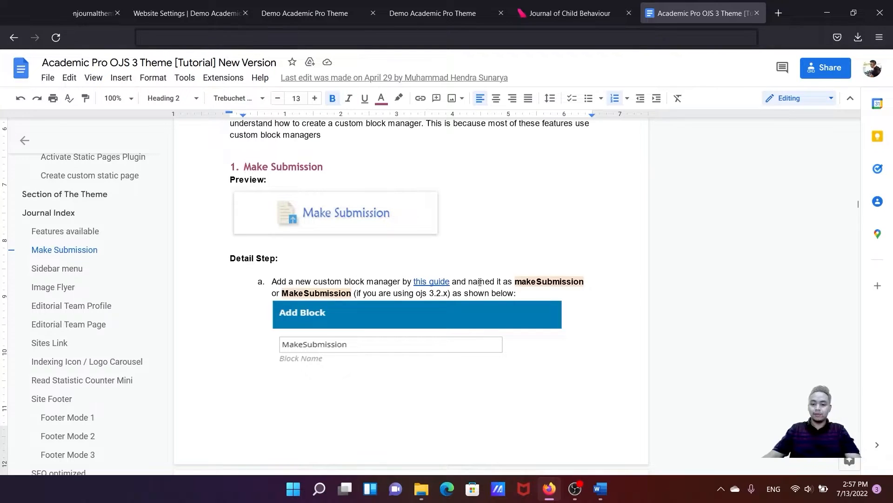
Copy the block name "MakeSubmission" for OJS 3.2.x from step a of the tutorial's Make Submission section
{"action": "left_click", "coordinate": [518, 281]}
{"action": "left_click_drag", "start_coordinate": [519, 281], "coordinate": [577, 283]}
{"action": "left_click", "coordinate": [536, 282]}
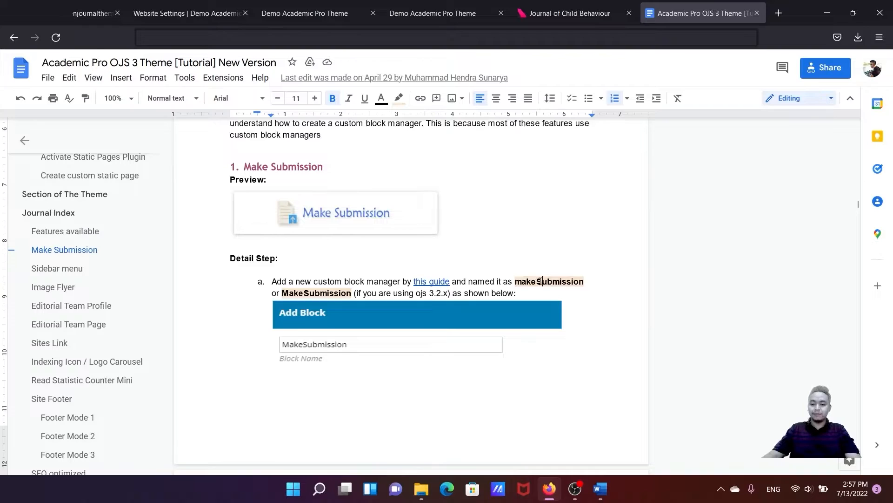
{"action": "left_click_drag", "start_coordinate": [541, 281], "coordinate": [539, 282]}
{"action": "left_click", "coordinate": [304, 291]}
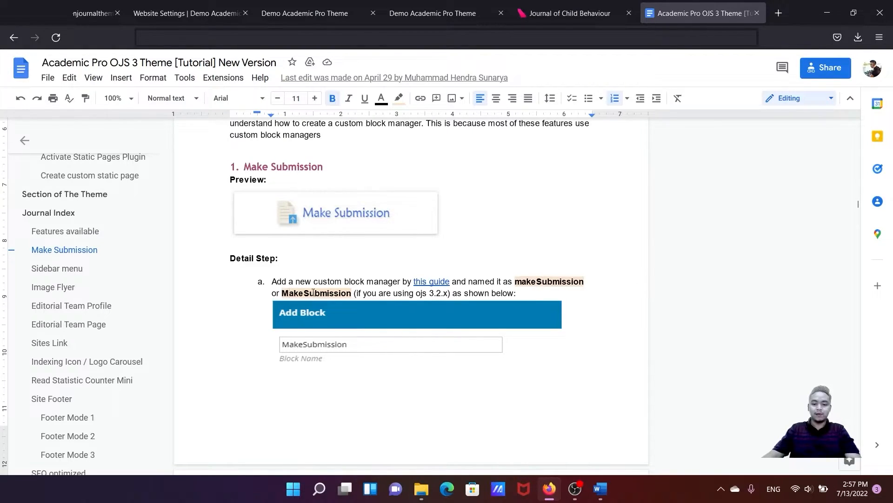
{"action": "left_click", "coordinate": [605, 317]}
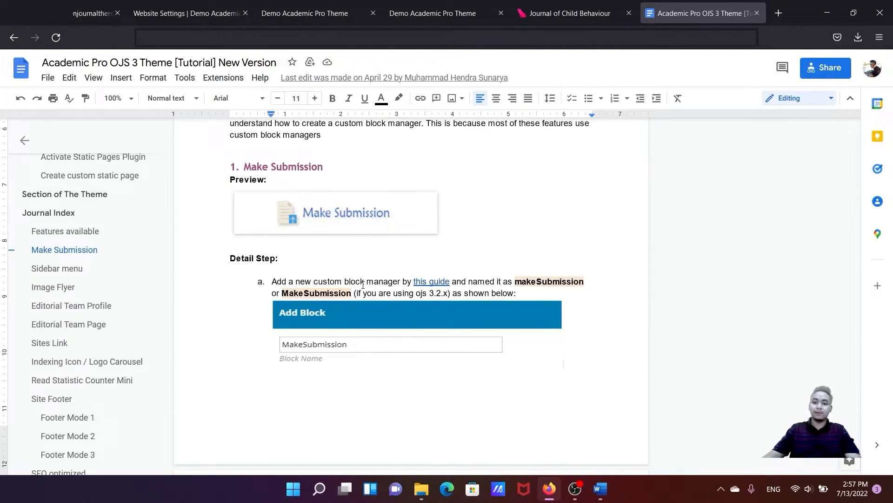
{"action": "left_click_drag", "start_coordinate": [577, 275], "coordinate": [352, 294]}
{"action": "key", "text": "ctrl+c"}
{"action": "left_click", "coordinate": [315, 293]}
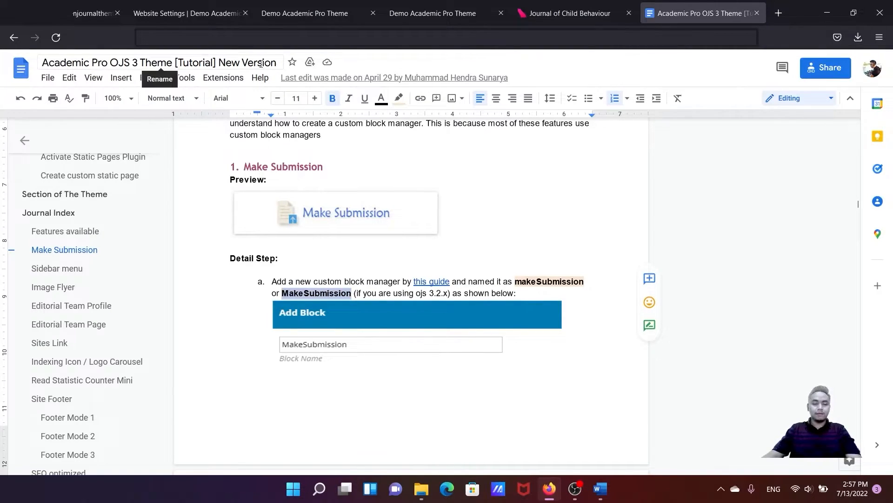
Return to the journal's website settings and open the custom blocks list of the installed Custom Block Manager plugin
{"action": "left_click", "coordinate": [188, 15]}
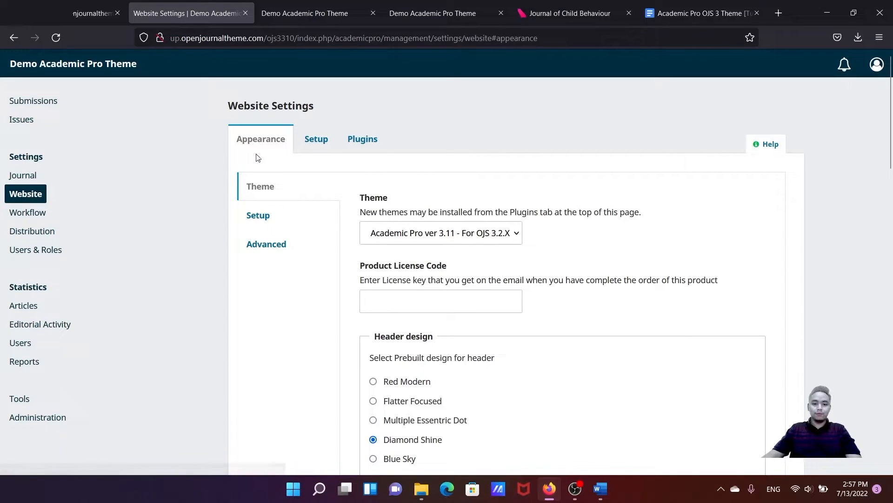
{"action": "left_click", "coordinate": [360, 142]}
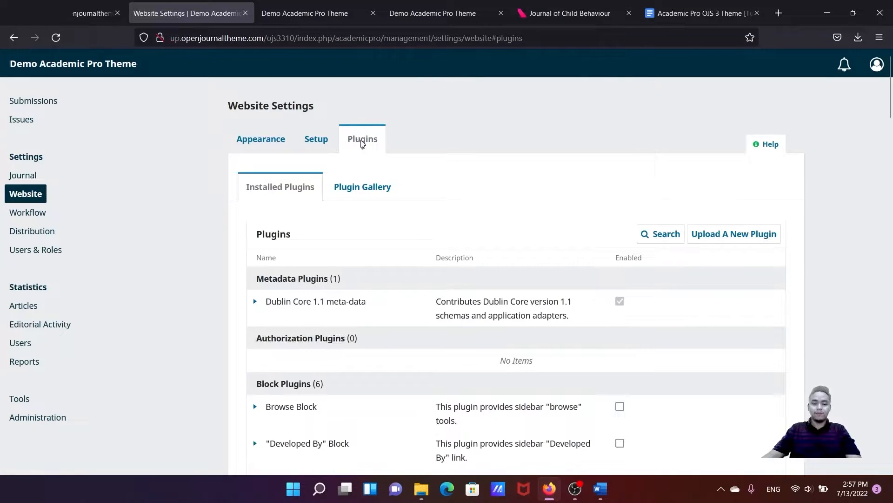
{"action": "scroll", "coordinate": [367, 158], "scroll_direction": "down", "scroll_amount": 3}
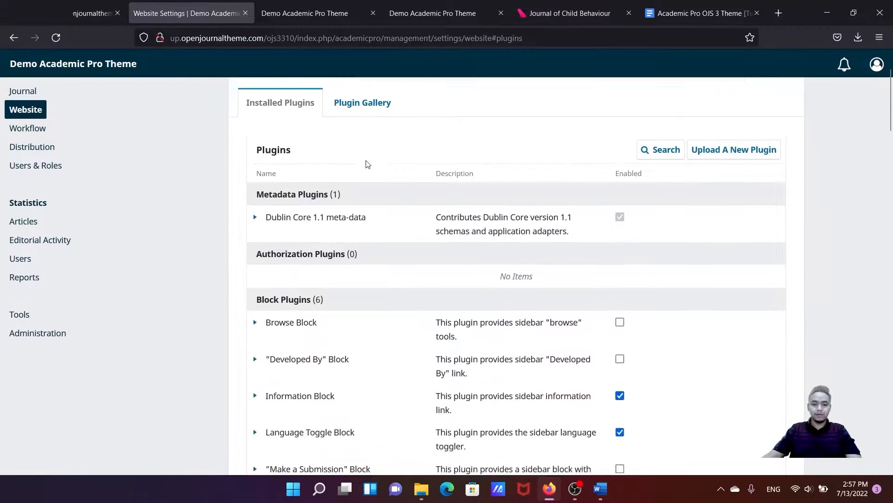
{"action": "scroll", "coordinate": [367, 164], "scroll_direction": "down", "scroll_amount": 8}
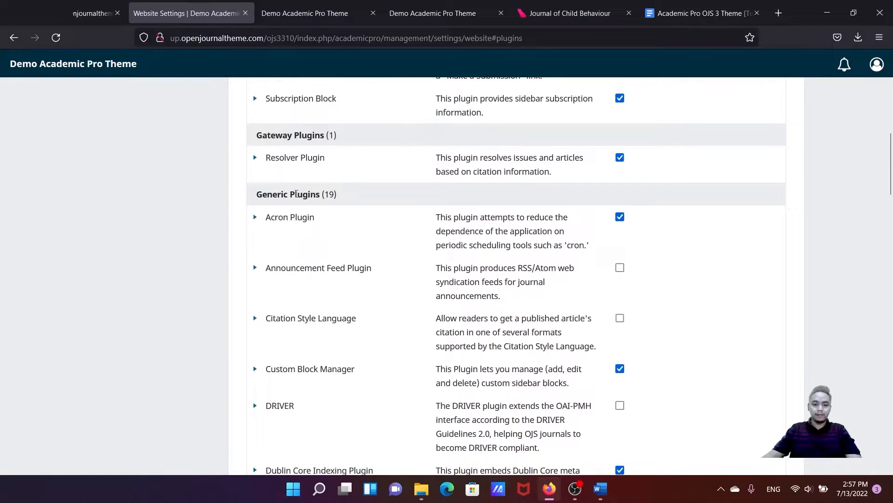
{"action": "scroll", "coordinate": [325, 190], "scroll_direction": "down", "scroll_amount": 3}
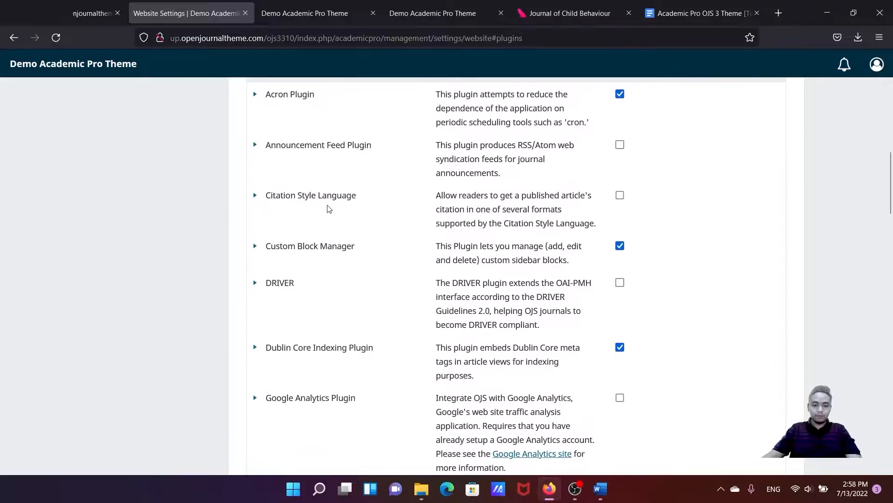
{"action": "scroll", "coordinate": [329, 209], "scroll_direction": "down", "scroll_amount": 2}
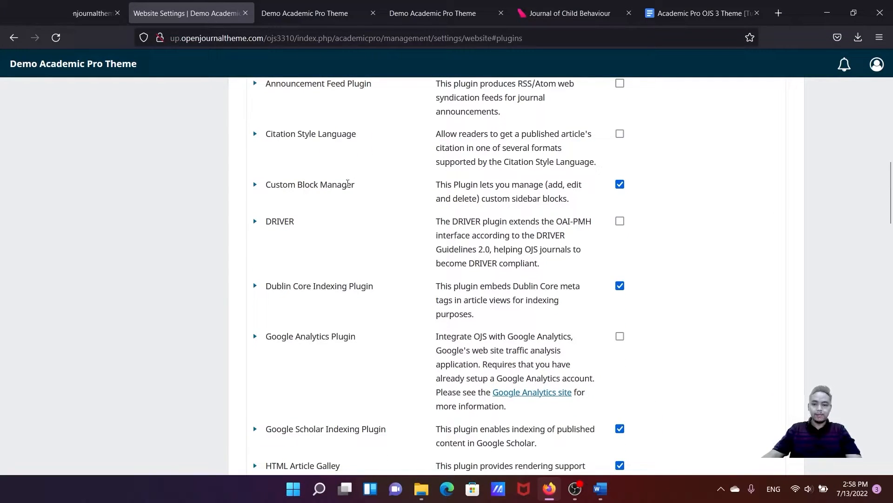
{"action": "left_click_drag", "start_coordinate": [358, 185], "coordinate": [268, 185]}
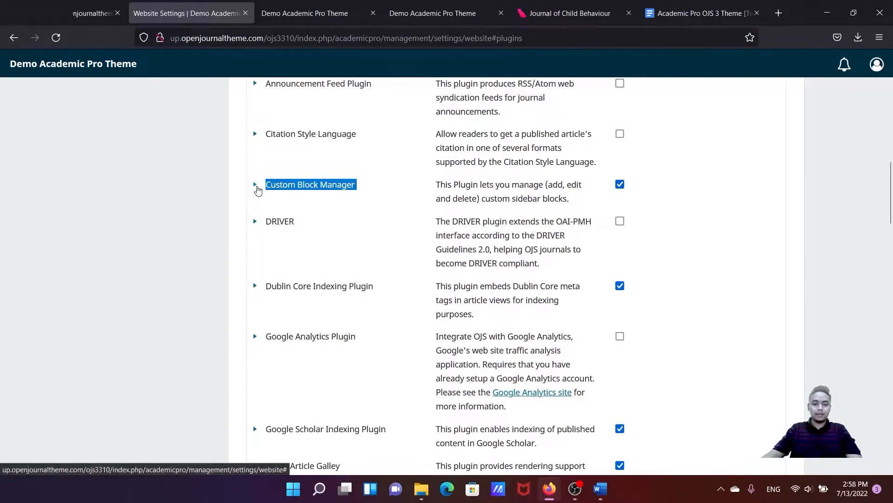
{"action": "left_click", "coordinate": [256, 186]}
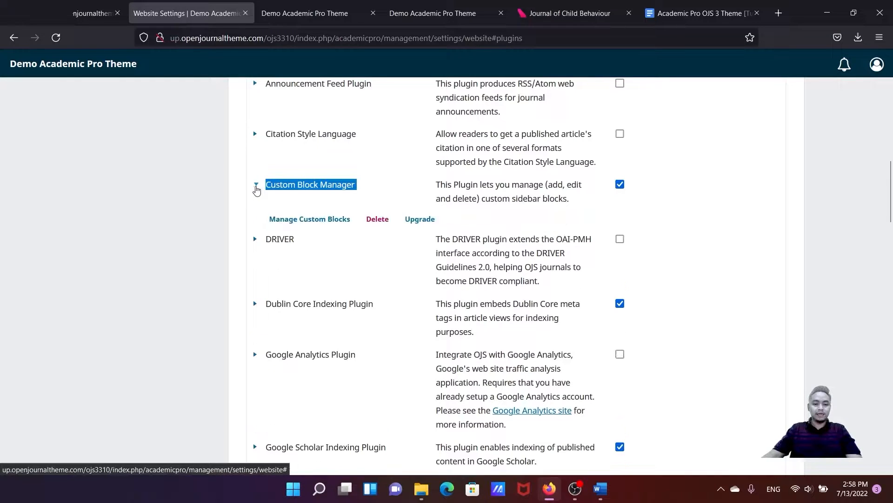
{"action": "left_click", "coordinate": [286, 220]}
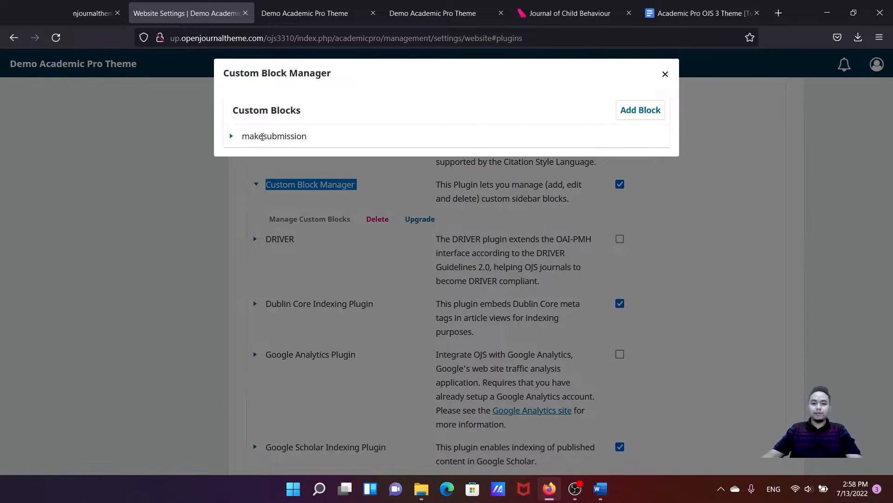
Delete the existing "makesubmission" custom block and confirm the deletion
{"action": "left_click", "coordinate": [233, 137]}
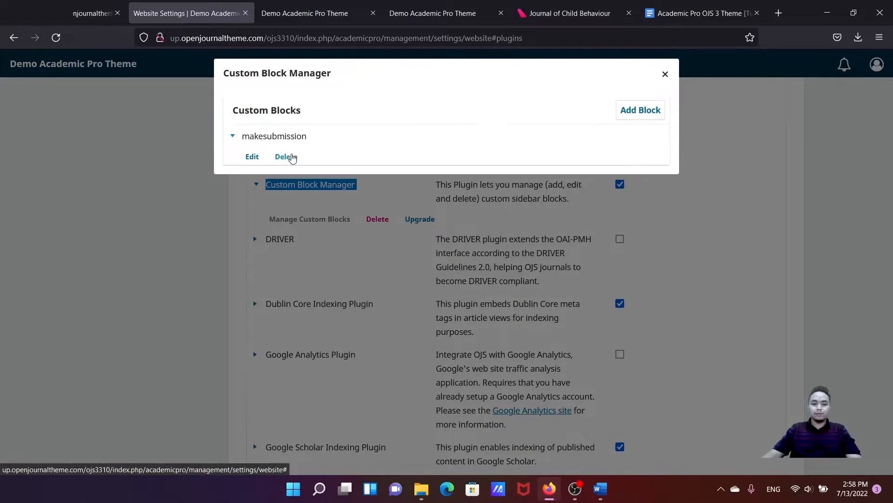
{"action": "left_click", "coordinate": [289, 159]}
{"action": "left_click", "coordinate": [526, 150]}
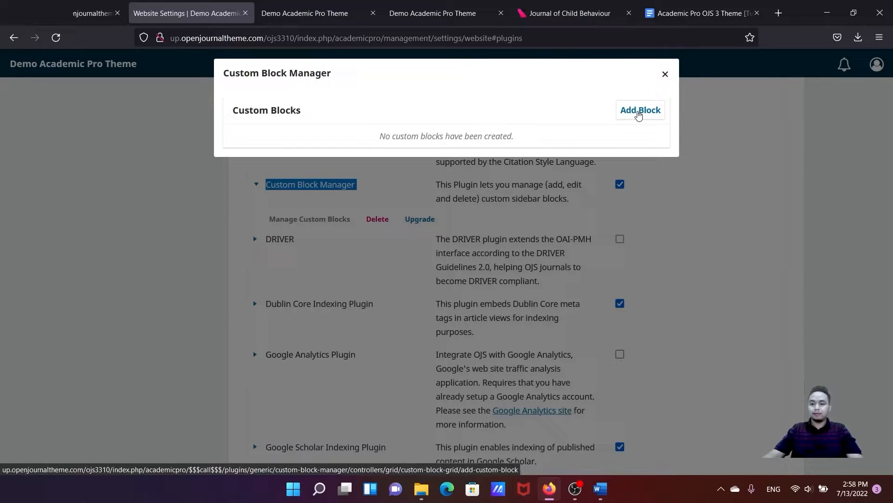
Start a new custom block and enter "MakeSubmission" as its block name
{"action": "left_click", "coordinate": [639, 111]}
{"action": "left_click", "coordinate": [421, 108]}
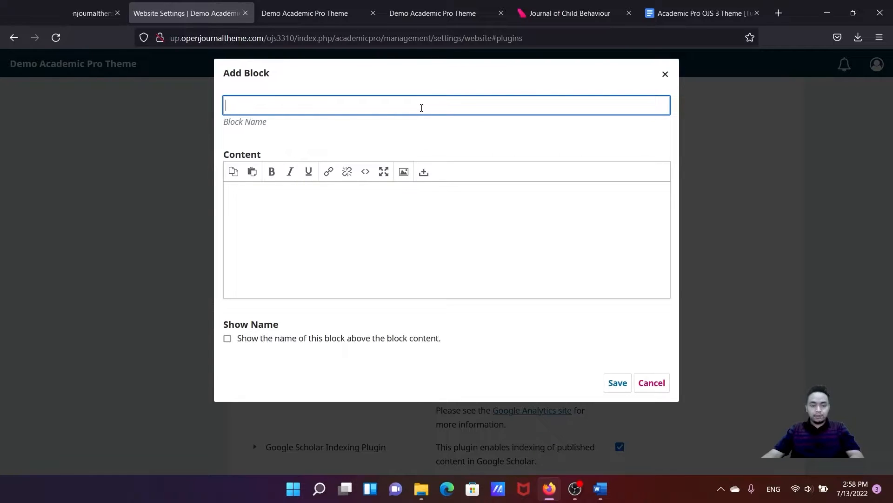
{"action": "key", "text": "ctrl+v"}
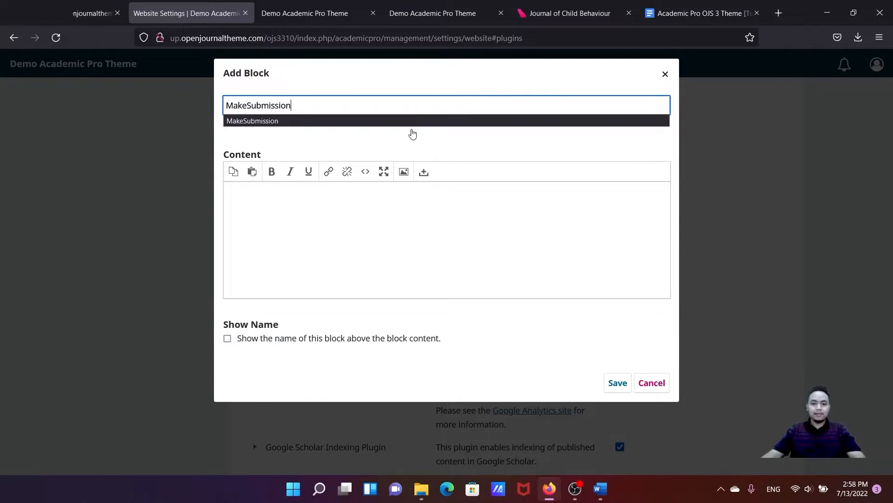
Start inserting an image into the new block's content and switch to uploading an image file
{"action": "left_click", "coordinate": [411, 149]}
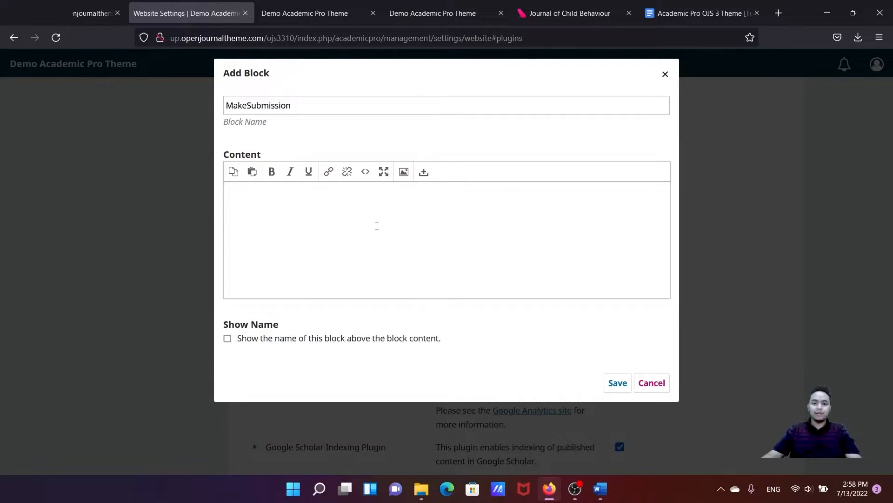
{"action": "left_click", "coordinate": [403, 172]}
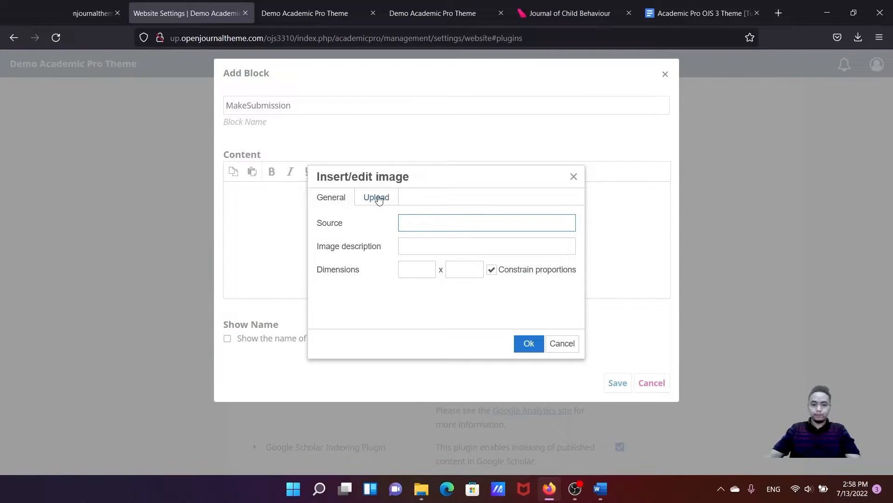
{"action": "left_click", "coordinate": [379, 199]}
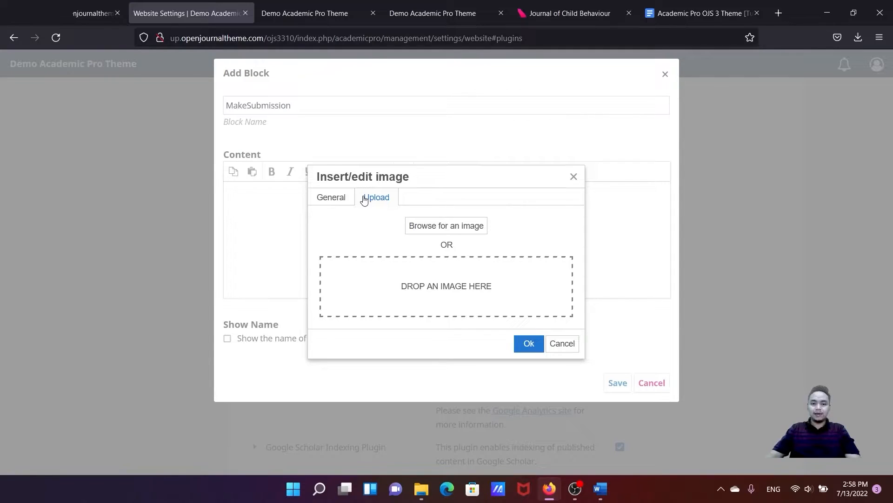
{"action": "left_click", "coordinate": [437, 226]}
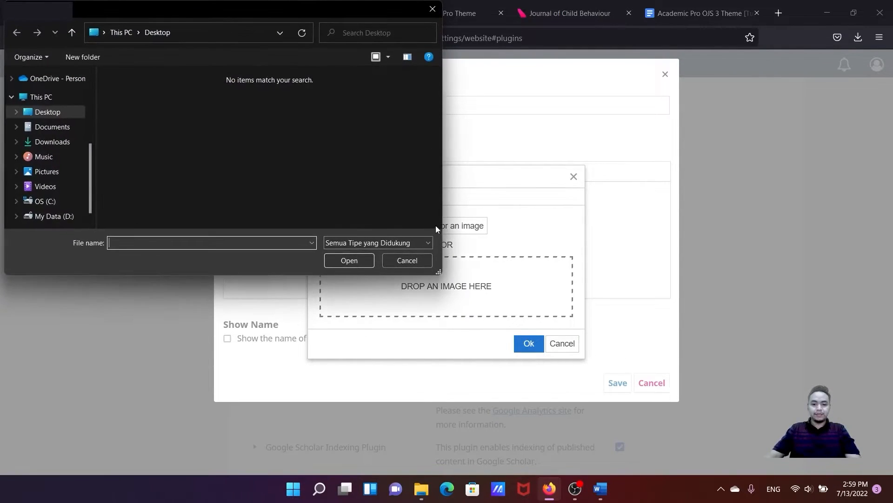
{"action": "left_click", "coordinate": [51, 127]}
{"action": "double_click", "coordinate": [131, 95]}
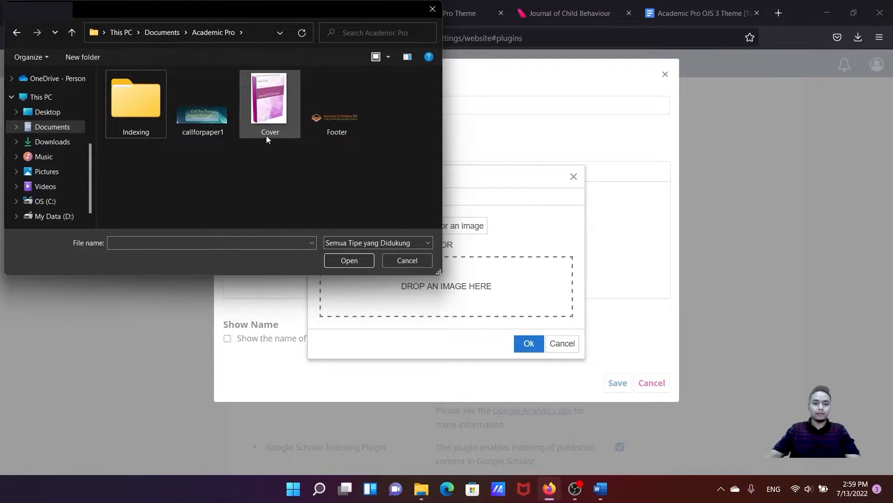
{"action": "left_click", "coordinate": [407, 261]}
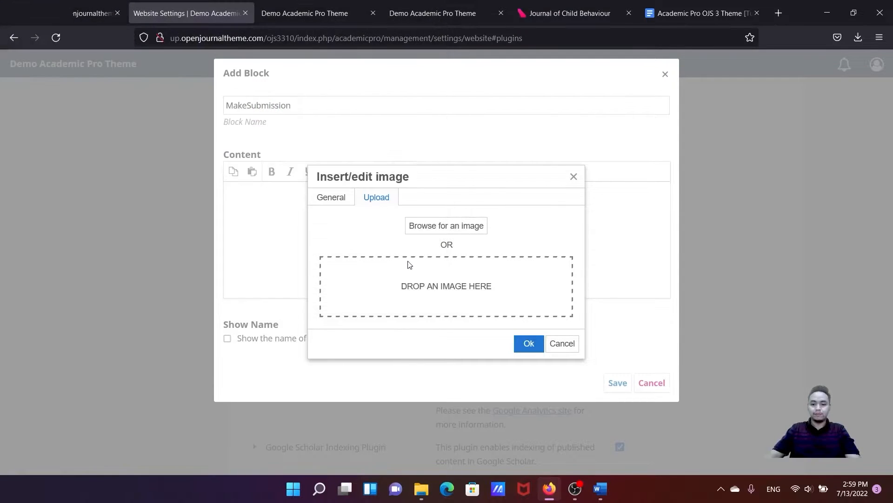
Save the Make Submission banner from the Journal of Child Behaviour demo site as make_submission58 in the Documents > Academic Pro folder
{"action": "left_click", "coordinate": [553, 17]}
{"action": "scroll", "coordinate": [689, 228], "scroll_direction": "down", "scroll_amount": 2}
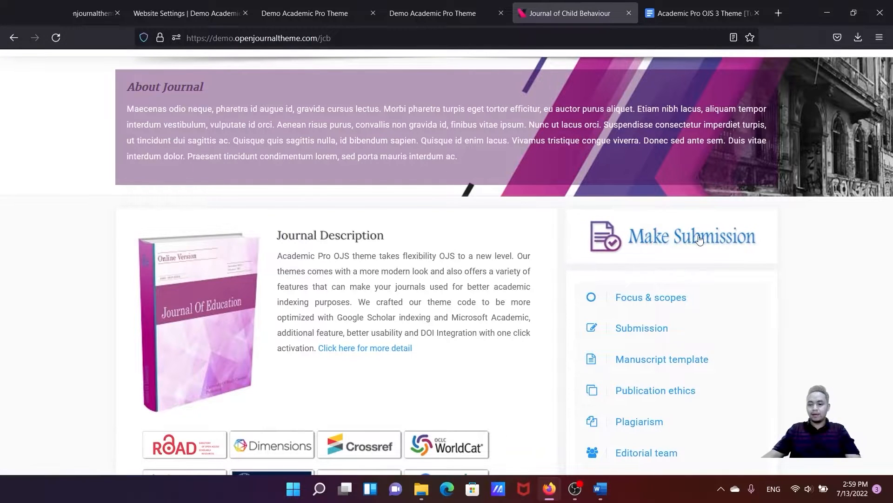
{"action": "right_click", "coordinate": [677, 244]}
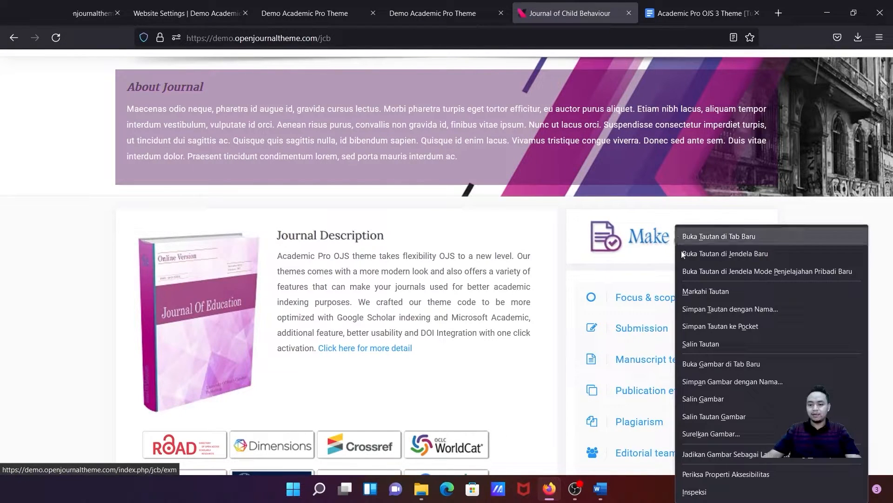
{"action": "left_click", "coordinate": [710, 381]}
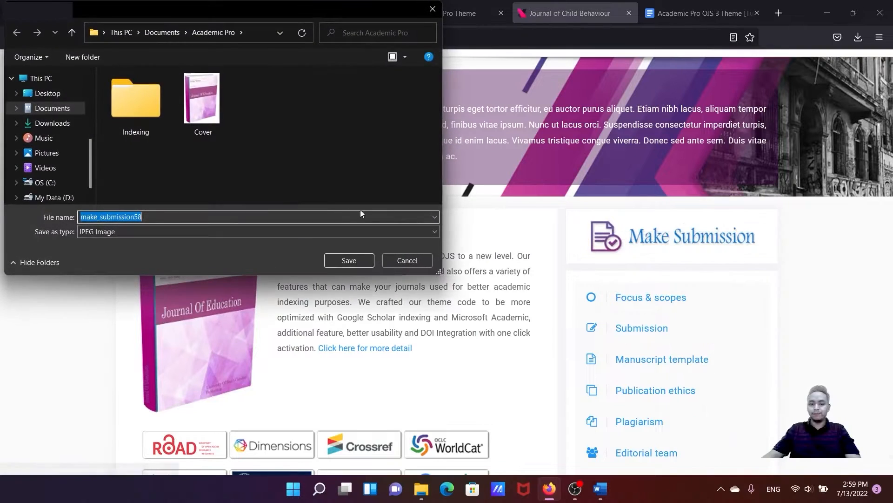
{"action": "left_click", "coordinate": [218, 218]}
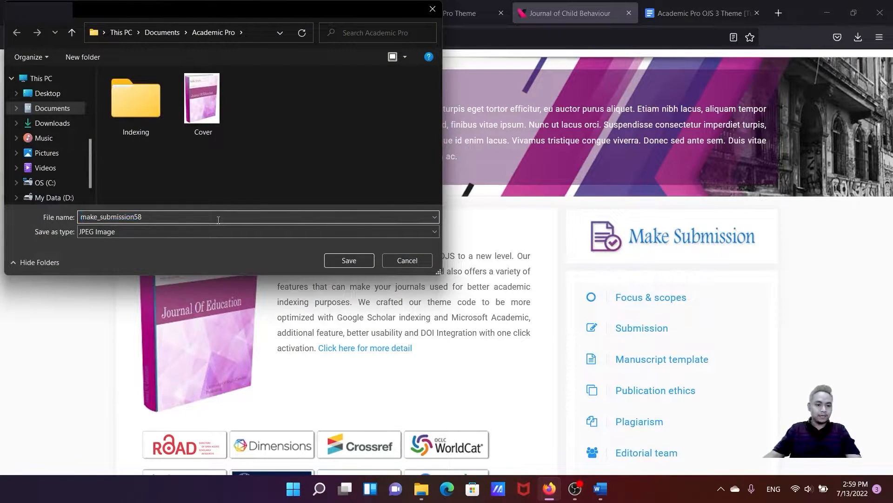
{"action": "left_click", "coordinate": [349, 260]}
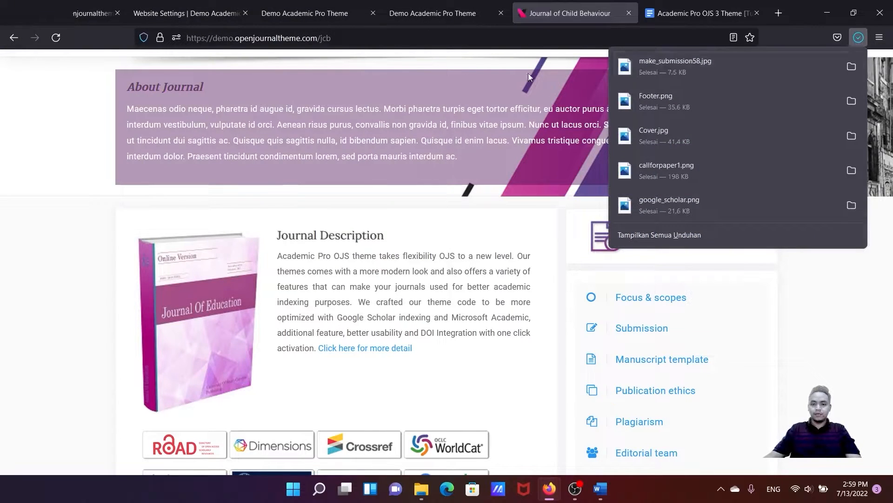
Back in the website settings, upload the make_submission58 image from Documents > Academic Pro and insert it into the block content at 320 x 64
{"action": "left_click", "coordinate": [183, 18]}
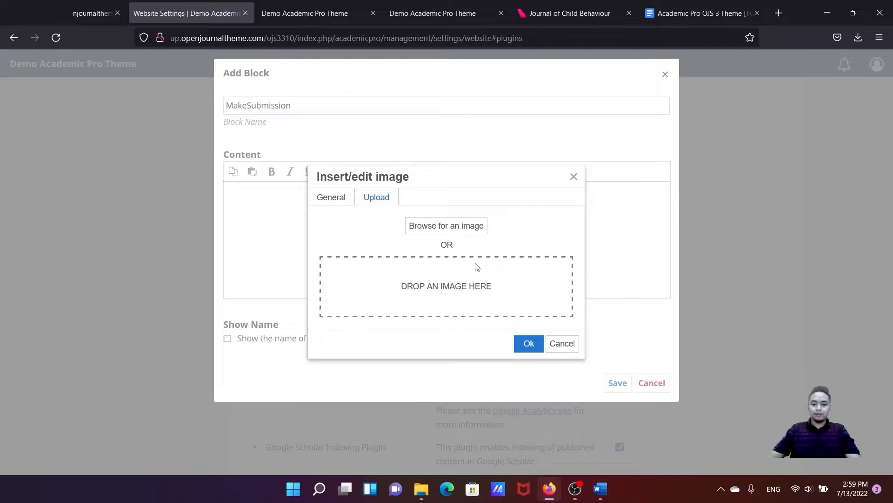
{"action": "left_click", "coordinate": [446, 226]}
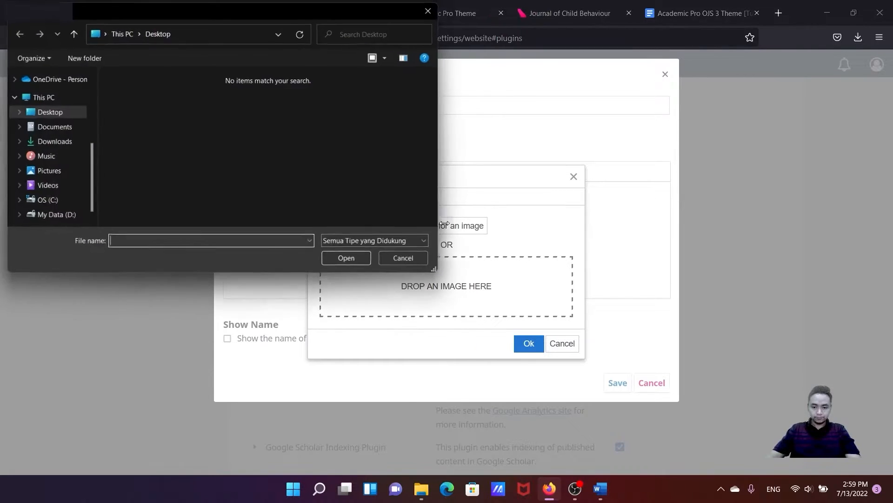
{"action": "left_click", "coordinate": [55, 129]}
{"action": "double_click", "coordinate": [133, 96]}
{"action": "left_click", "coordinate": [385, 123]}
{"action": "left_click", "coordinate": [361, 260]}
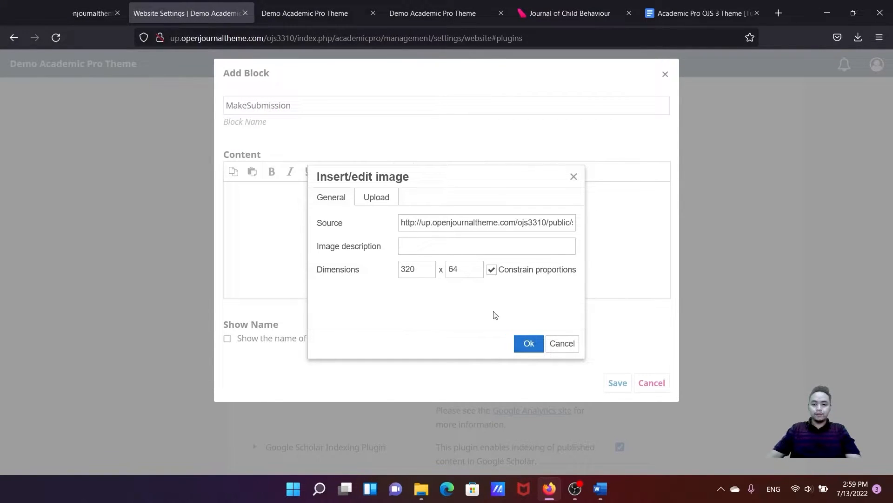
{"action": "left_click", "coordinate": [529, 343]}
{"action": "left_click", "coordinate": [498, 272]}
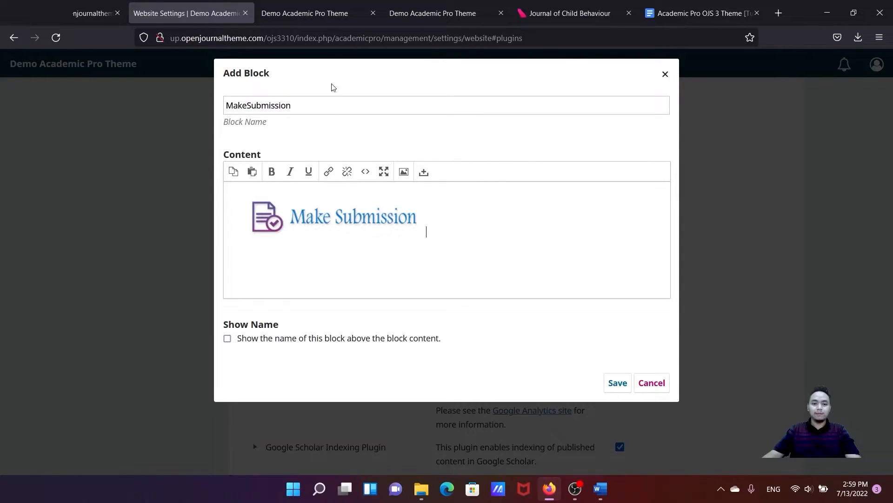
Open the Submissions page in the Demo Academic Pro Theme journal's public site
{"action": "left_click", "coordinate": [314, 15]}
{"action": "left_click", "coordinate": [377, 116]}
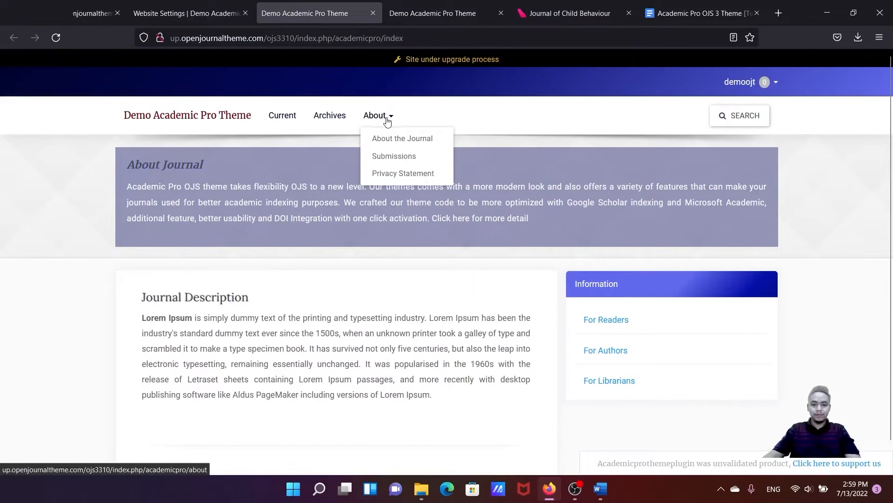
{"action": "right_click", "coordinate": [391, 157]}
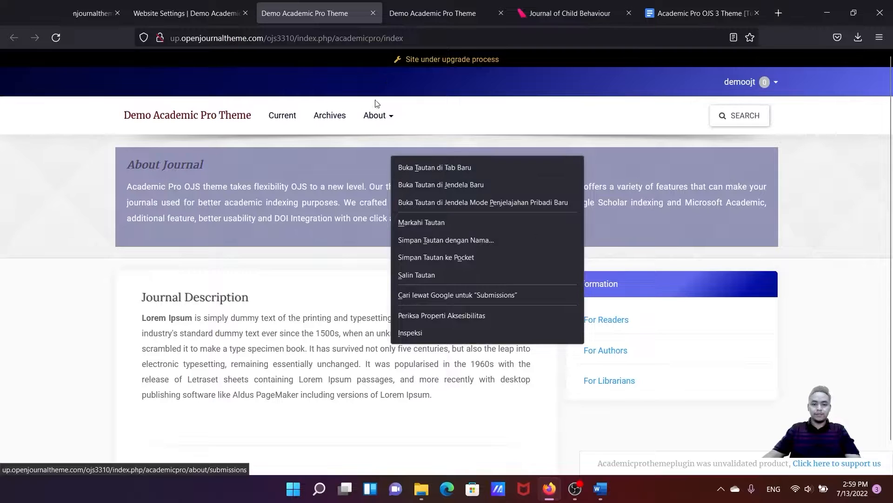
{"action": "left_click", "coordinate": [379, 115]}
{"action": "left_click", "coordinate": [380, 116]}
{"action": "left_click", "coordinate": [390, 157]}
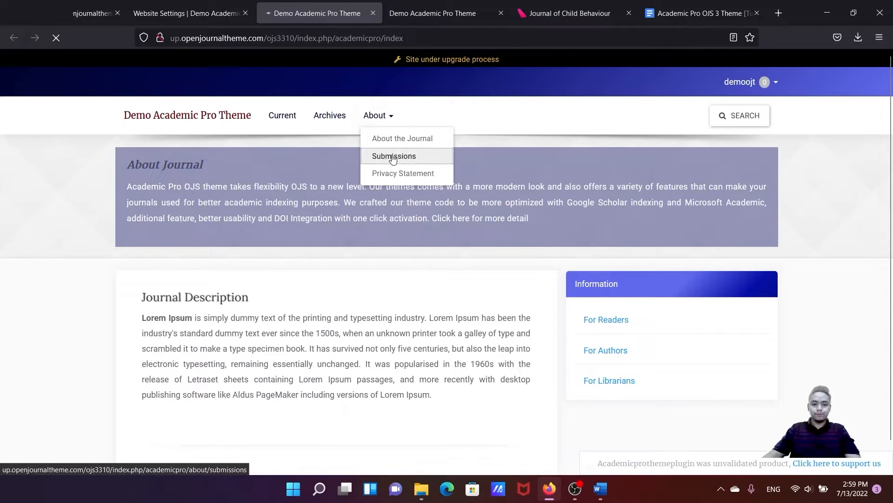
Start a new submission from the Submissions page and copy the submission wizard's web address
{"action": "scroll", "coordinate": [330, 261], "scroll_direction": "down", "scroll_amount": 3}
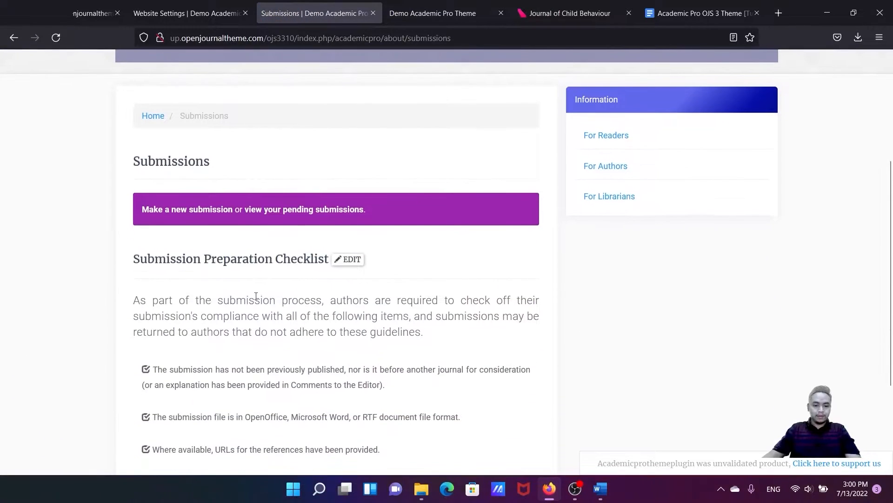
{"action": "scroll", "coordinate": [330, 262], "scroll_direction": "down", "scroll_amount": 3}
{"action": "left_click", "coordinate": [180, 88]}
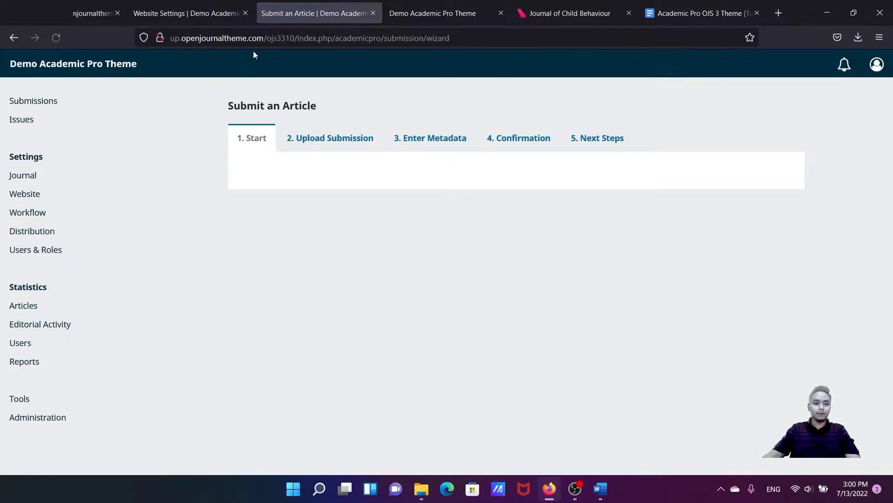
{"action": "left_click_drag", "start_coordinate": [464, 41], "coordinate": [325, 43]}
{"action": "left_click_drag", "start_coordinate": [180, 45], "coordinate": [169, 45]}
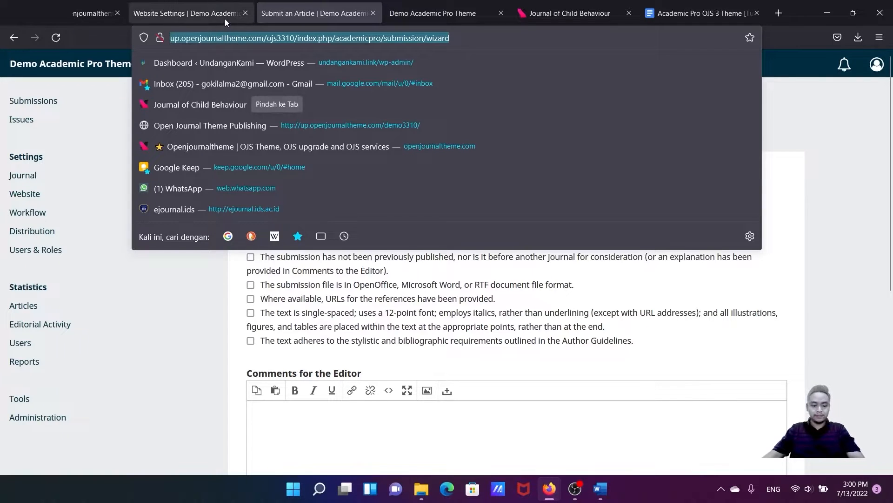
Link the block's Make Submission image to the copied submission wizard address, save the block and close the Custom Block Manager
{"action": "left_click", "coordinate": [203, 12]}
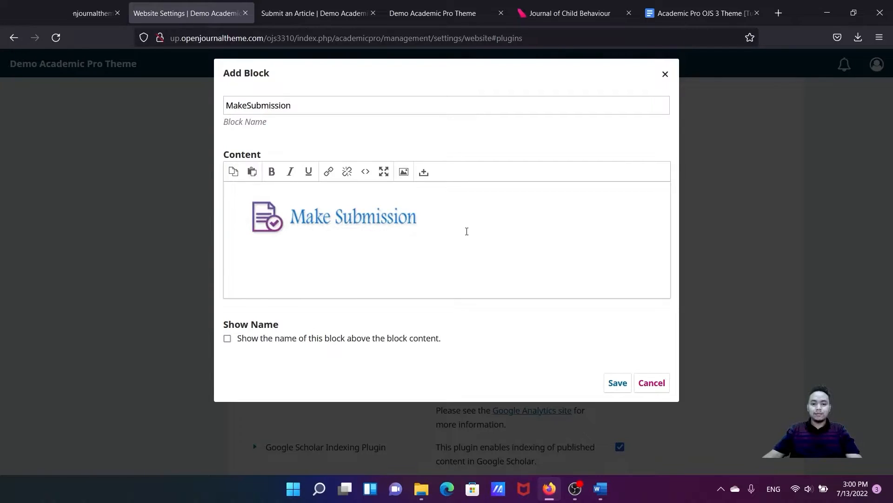
{"action": "left_click", "coordinate": [319, 217]}
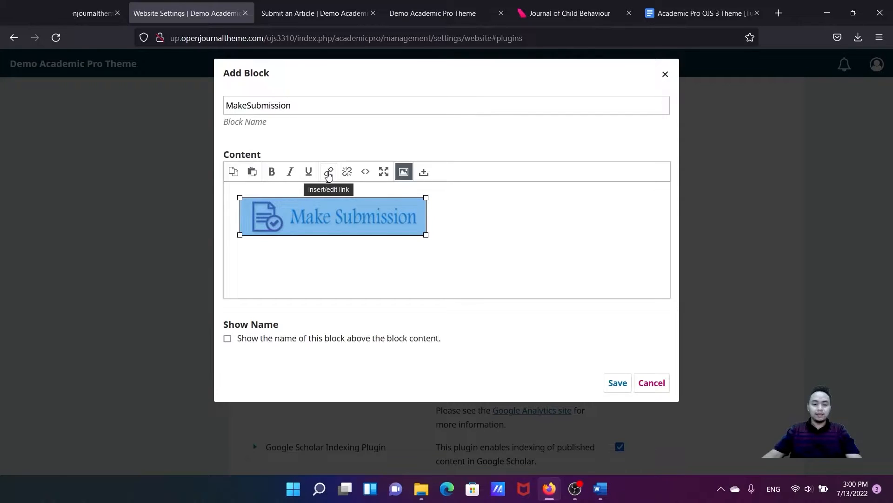
{"action": "left_click", "coordinate": [328, 172]}
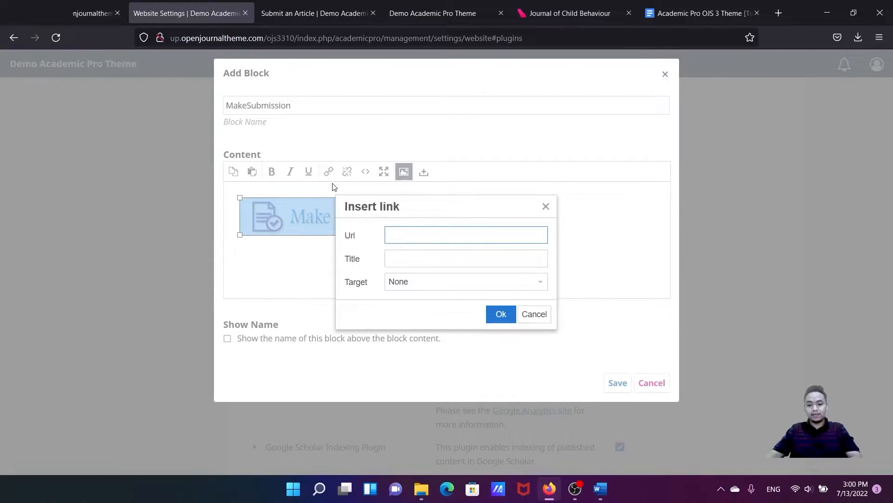
{"action": "key", "text": "ctrl+v"}
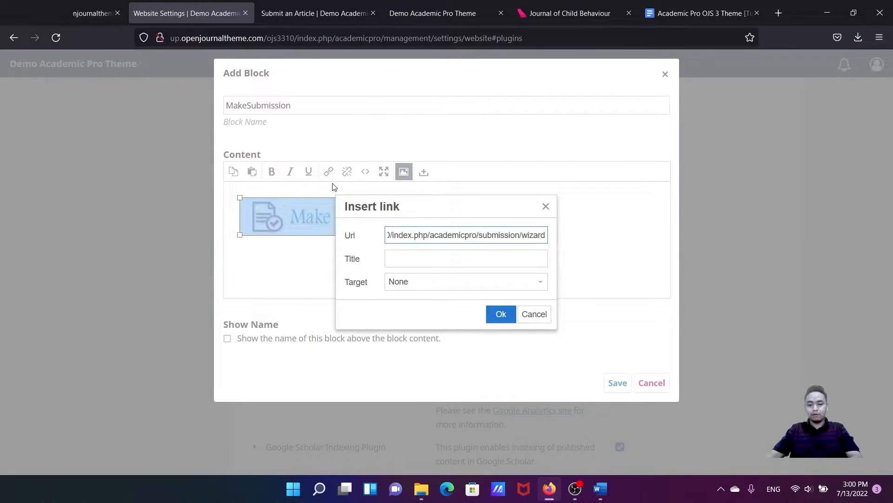
{"action": "left_click", "coordinate": [496, 314]}
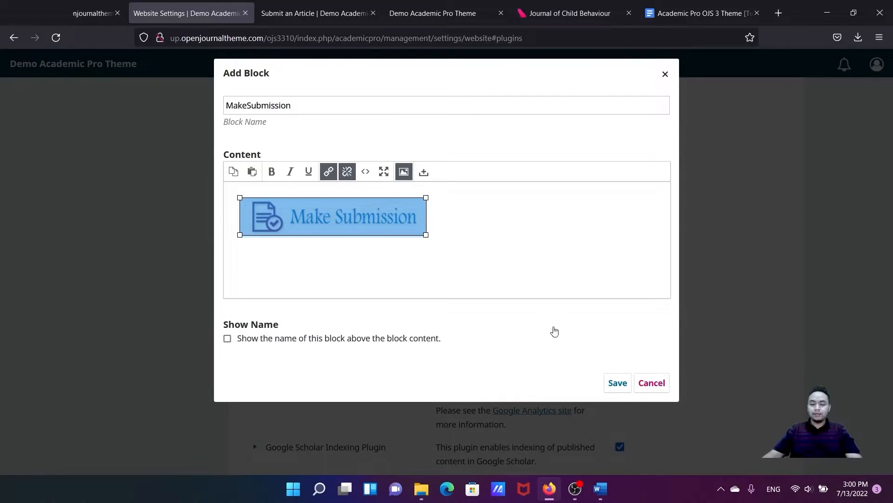
{"action": "left_click", "coordinate": [617, 382]}
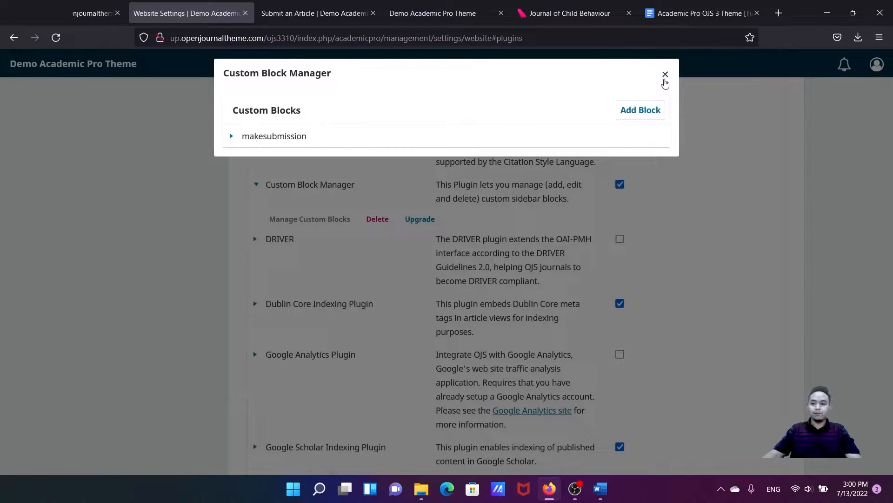
{"action": "left_click", "coordinate": [665, 75]}
Go to the sidebar block list in the website's appearance setup
{"action": "scroll", "coordinate": [522, 206], "scroll_direction": "up", "scroll_amount": 4}
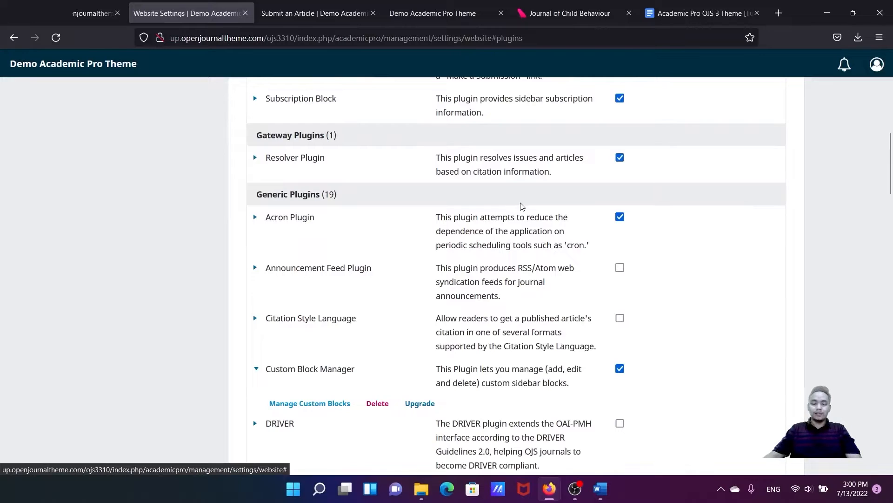
{"action": "scroll", "coordinate": [328, 225], "scroll_direction": "down", "scroll_amount": 1}
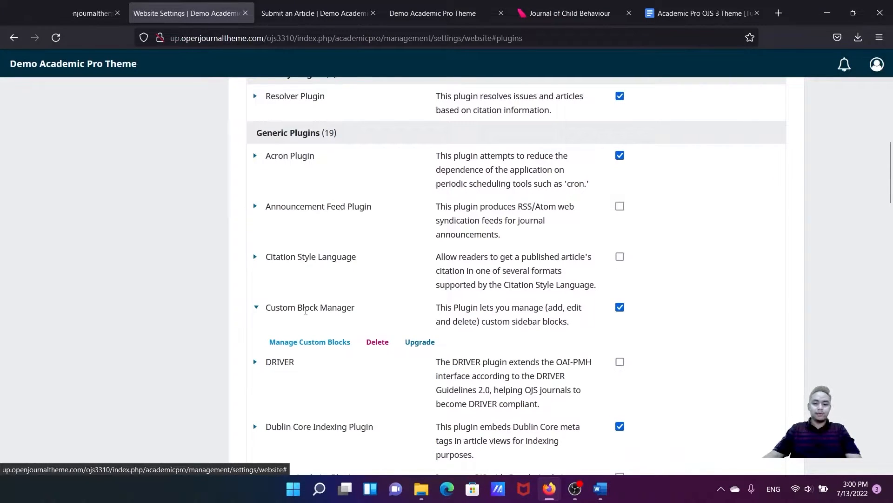
{"action": "scroll", "coordinate": [306, 311], "scroll_direction": "up", "scroll_amount": 8}
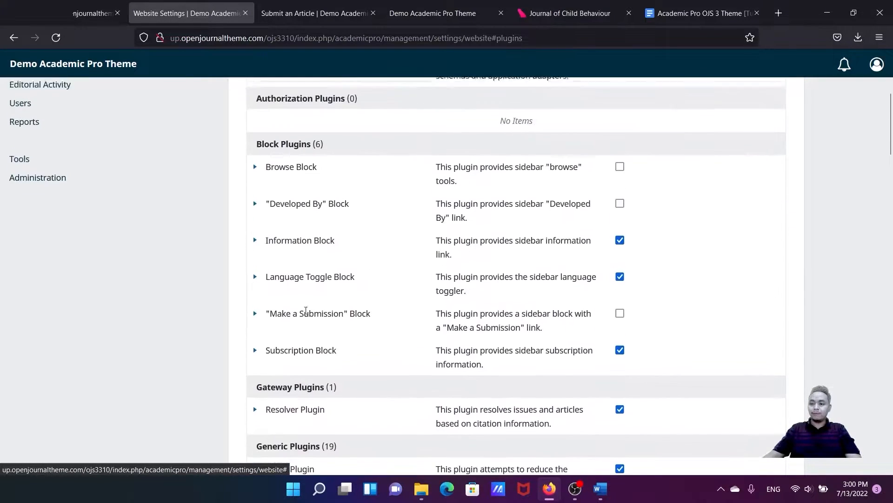
{"action": "scroll", "coordinate": [307, 314], "scroll_direction": "up", "scroll_amount": 2}
{"action": "left_click", "coordinate": [256, 139]}
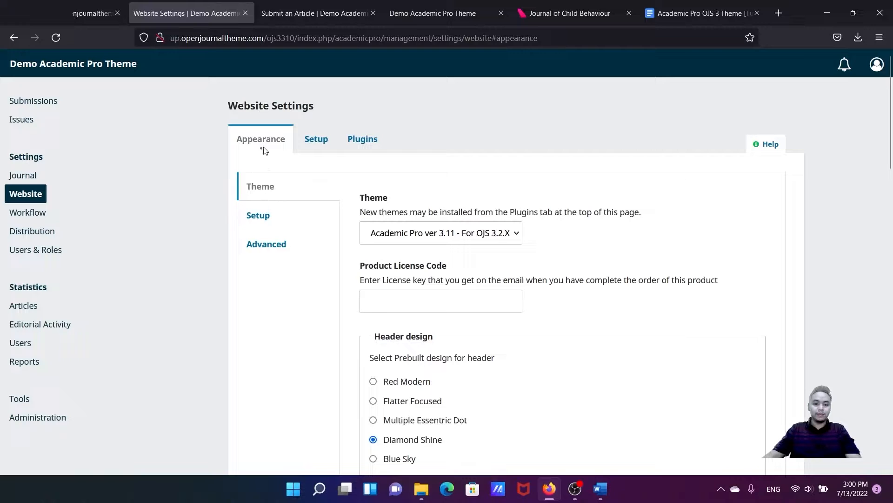
{"action": "left_click", "coordinate": [257, 218]}
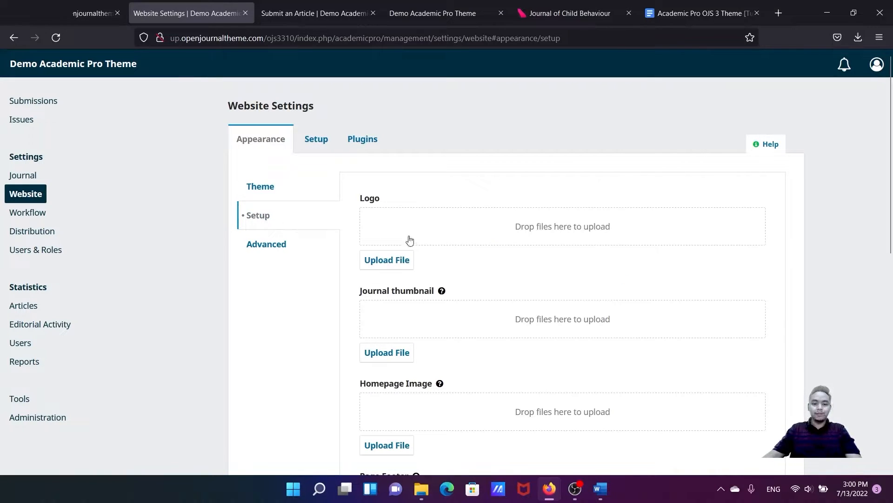
{"action": "scroll", "coordinate": [410, 240], "scroll_direction": "down", "scroll_amount": 3}
{"action": "scroll", "coordinate": [410, 240], "scroll_direction": "down", "scroll_amount": 1}
{"action": "scroll", "coordinate": [410, 240], "scroll_direction": "down", "scroll_amount": 4}
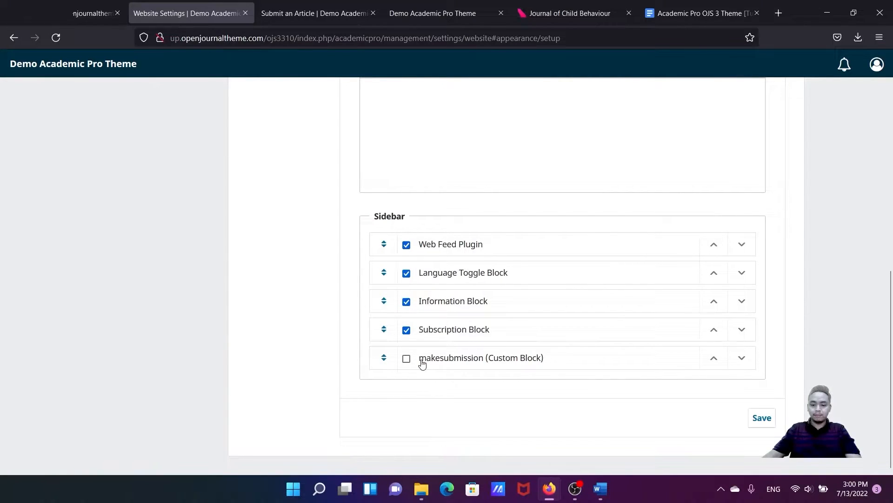
Reload the website settings, enable the makesubmission custom block in the appearance setup's sidebar list and save
{"action": "left_click", "coordinate": [56, 38]}
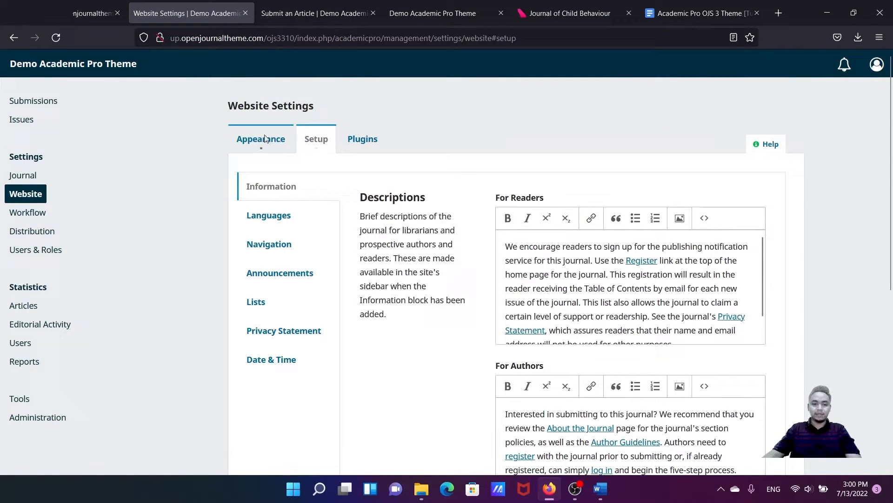
{"action": "left_click", "coordinate": [265, 138]}
{"action": "scroll", "coordinate": [550, 215], "scroll_direction": "down", "scroll_amount": 8}
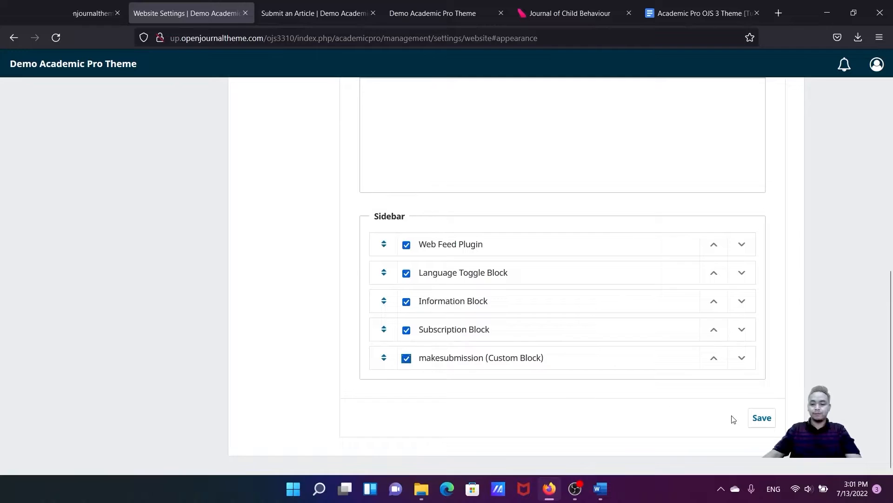
{"action": "left_click", "coordinate": [761, 418]}
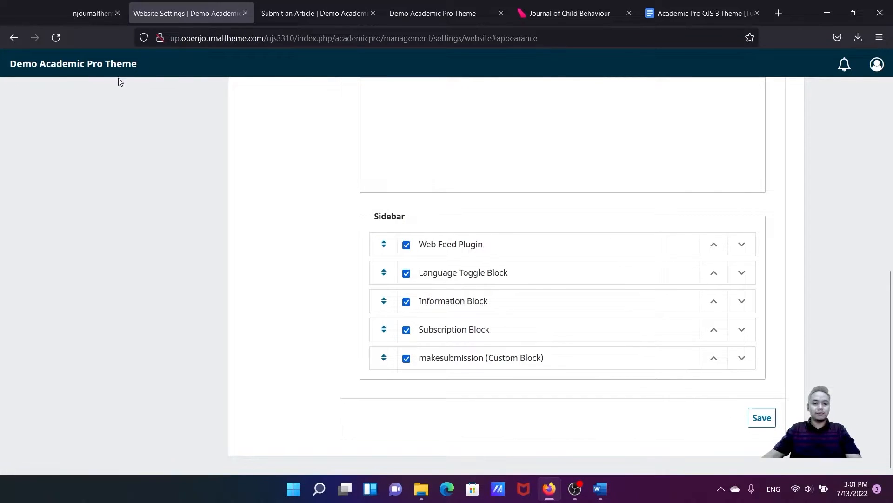
Open the journal's public homepage in a new browser tab and check its sidebar for the Make Submission block
{"action": "right_click", "coordinate": [89, 67]}
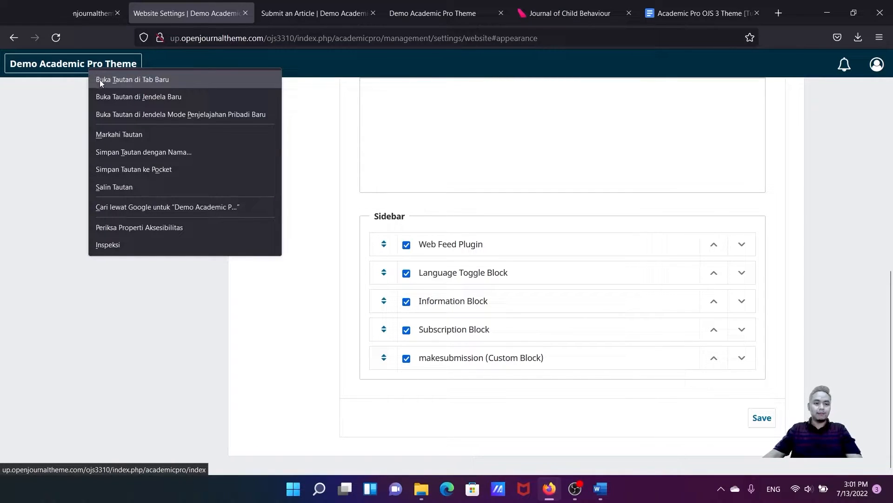
{"action": "left_click", "coordinate": [99, 79]}
{"action": "left_click", "coordinate": [275, 13]}
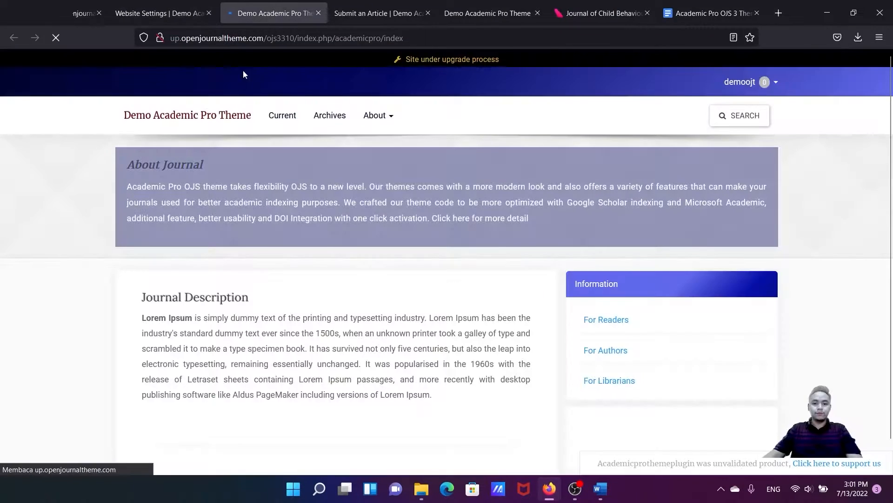
{"action": "scroll", "coordinate": [423, 194], "scroll_direction": "down", "scroll_amount": 1}
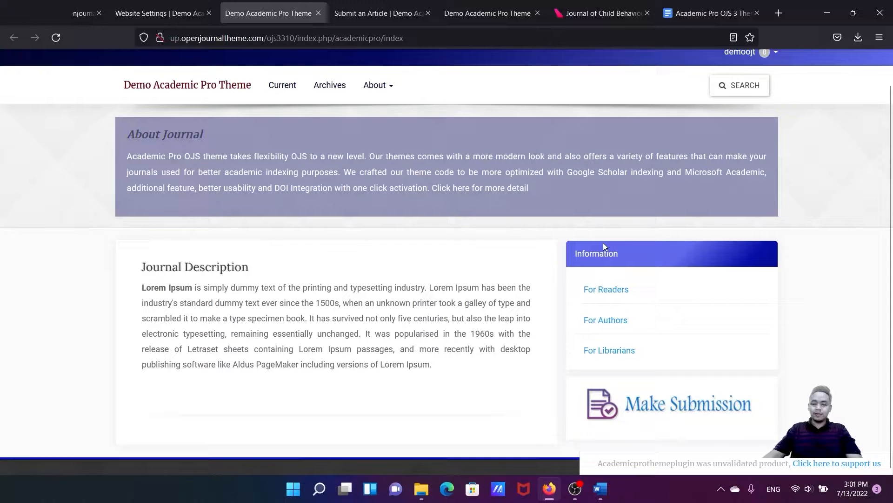
Move the makesubmission block to the top of the sidebar list in the appearance setup, save, and reload the journal homepage
{"action": "left_click", "coordinate": [192, 18]}
{"action": "scroll", "coordinate": [373, 169], "scroll_direction": "up", "scroll_amount": 1}
{"action": "scroll", "coordinate": [374, 173], "scroll_direction": "up", "scroll_amount": 15}
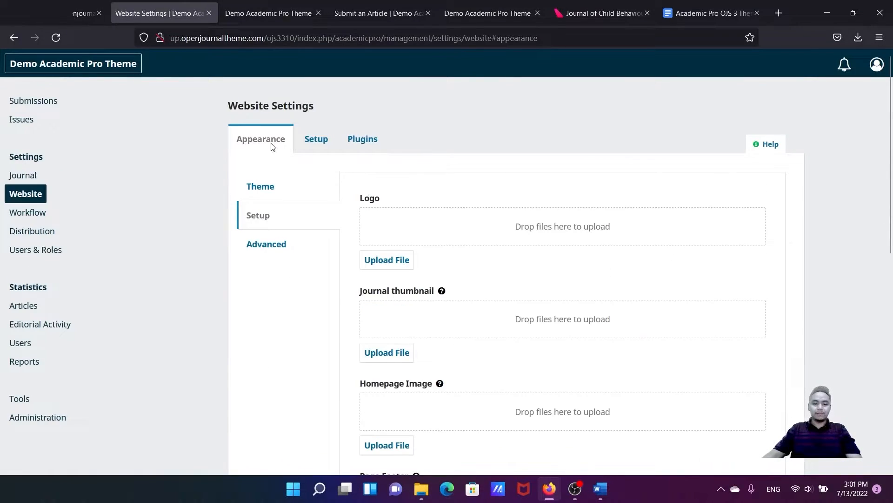
{"action": "scroll", "coordinate": [460, 250], "scroll_direction": "down", "scroll_amount": 12}
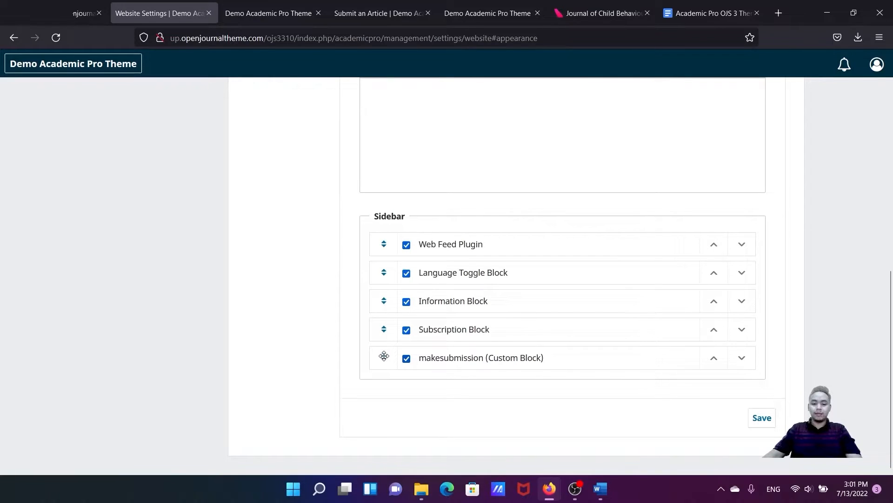
{"action": "left_click_drag", "start_coordinate": [384, 355], "coordinate": [379, 242]}
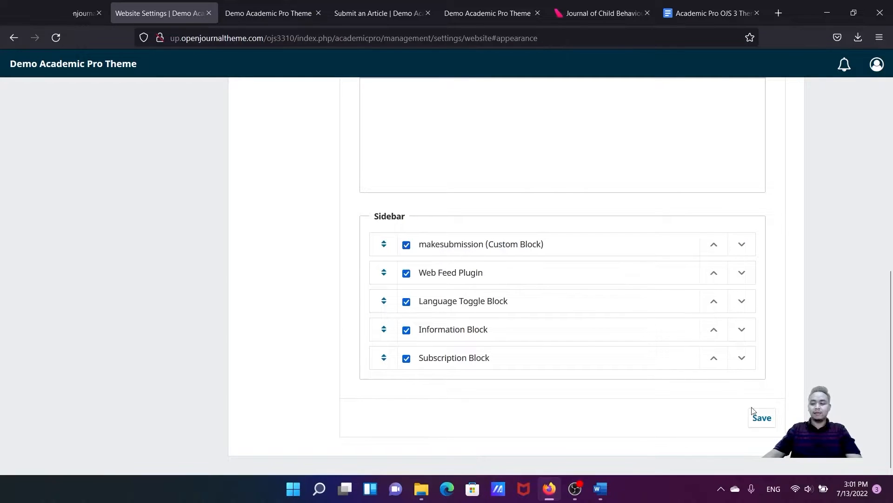
{"action": "left_click", "coordinate": [763, 418]}
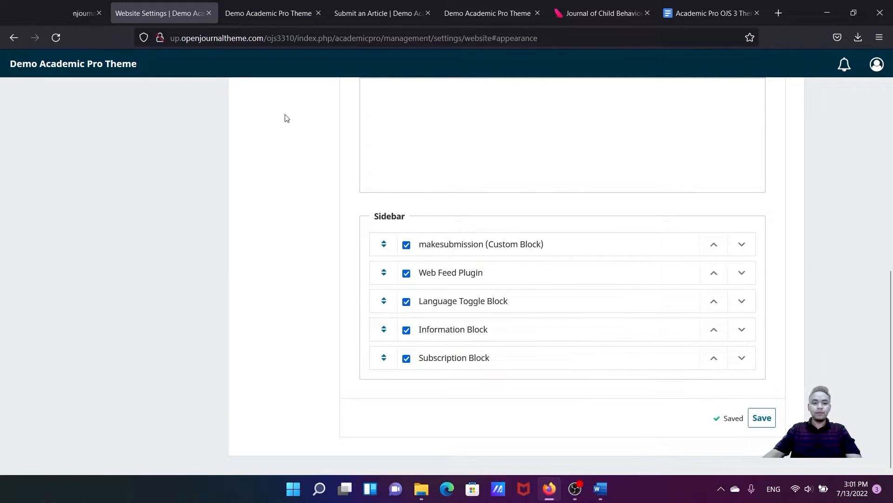
{"action": "left_click", "coordinate": [267, 14]}
{"action": "left_click", "coordinate": [56, 38]}
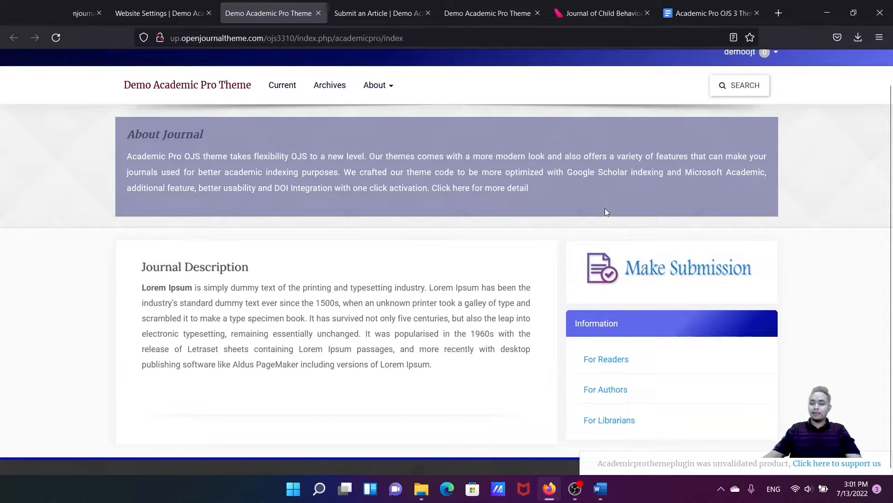
View the Sidebar menu section in the tutorial document and the matching menu on the Journal of Child Behaviour demo site
{"action": "left_click", "coordinate": [690, 14]}
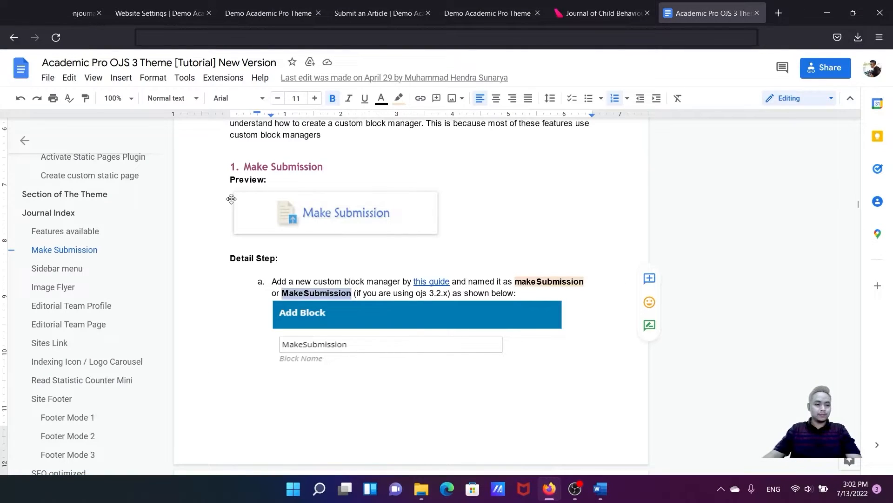
{"action": "left_click", "coordinate": [59, 268]}
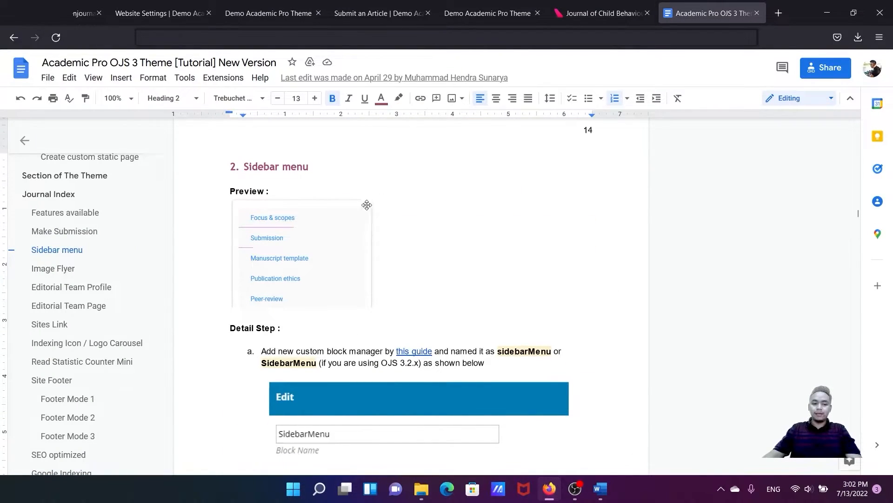
{"action": "left_click", "coordinate": [591, 14]}
{"action": "scroll", "coordinate": [643, 244], "scroll_direction": "down", "scroll_amount": 3}
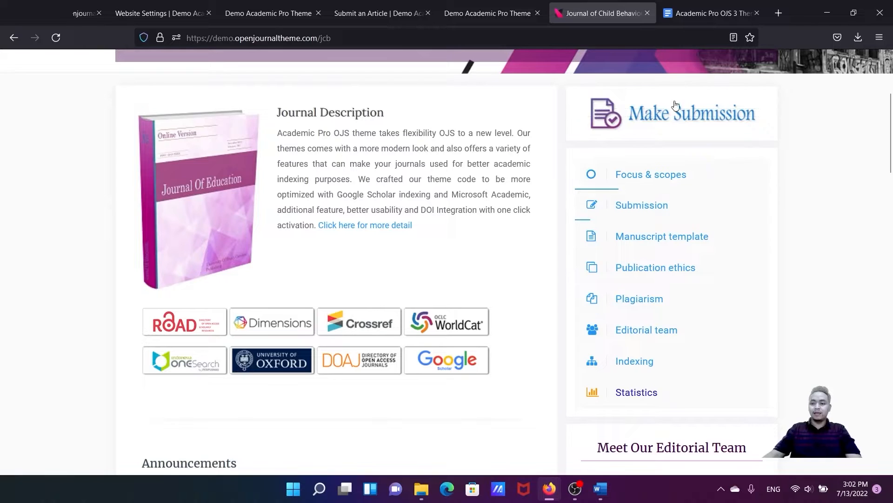
Read the Sidebar menu instructions in the tutorial document and copy the block name SidebarMenu
{"action": "left_click", "coordinate": [684, 17]}
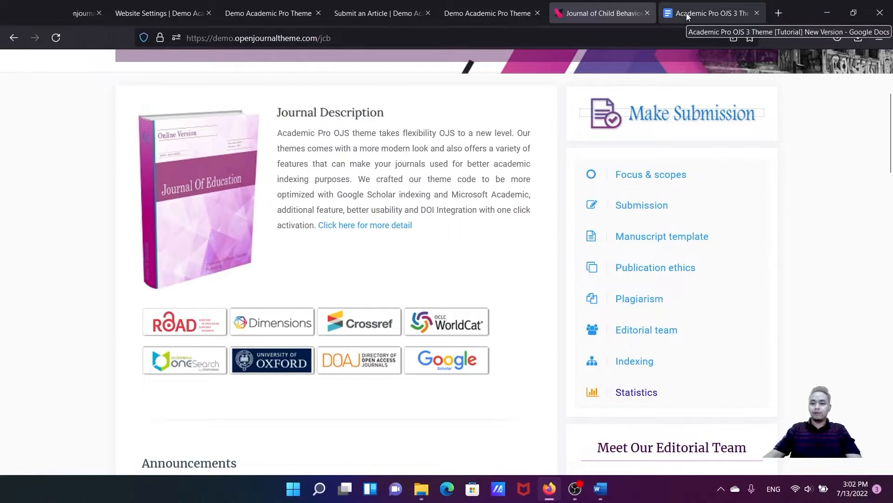
{"action": "scroll", "coordinate": [424, 215], "scroll_direction": "down", "scroll_amount": 8}
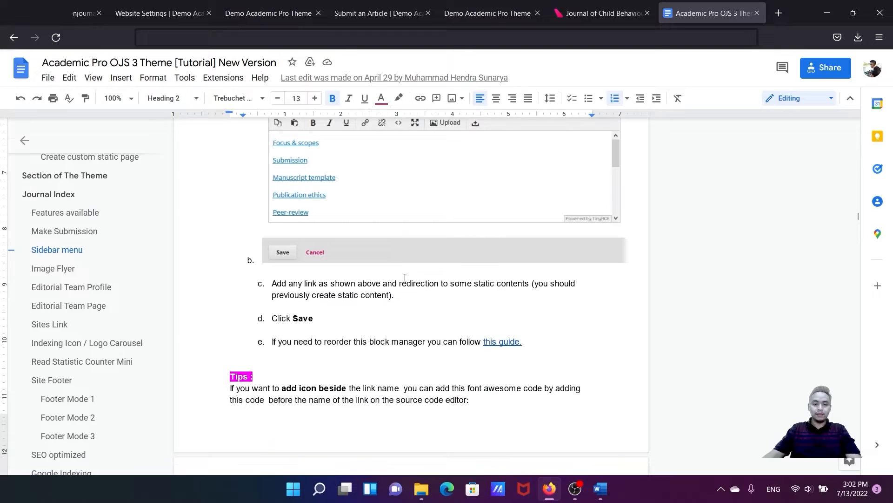
{"action": "left_click", "coordinate": [69, 250]}
{"action": "scroll", "coordinate": [337, 244], "scroll_direction": "down", "scroll_amount": 8}
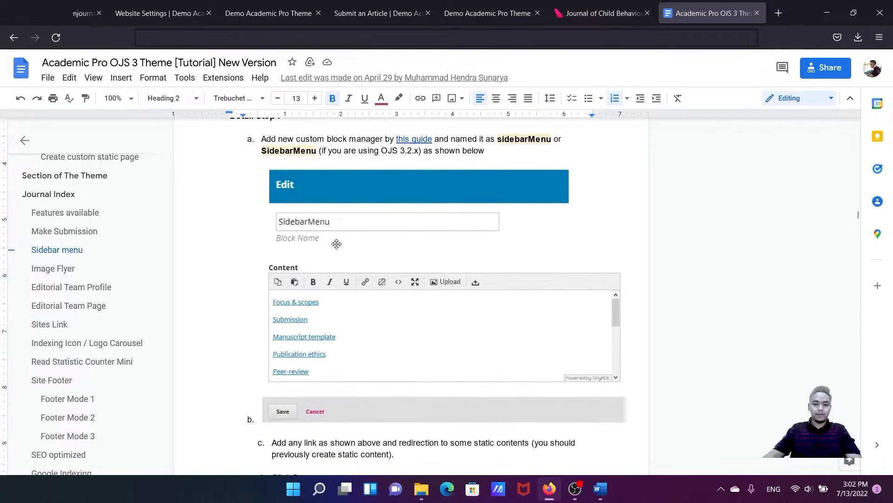
{"action": "scroll", "coordinate": [337, 244], "scroll_direction": "up", "scroll_amount": 4}
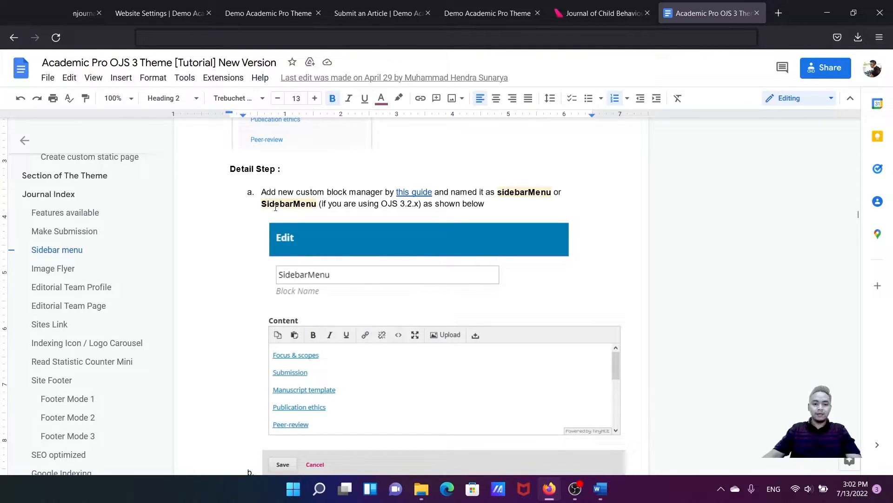
{"action": "left_click_drag", "start_coordinate": [261, 203], "coordinate": [316, 204]}
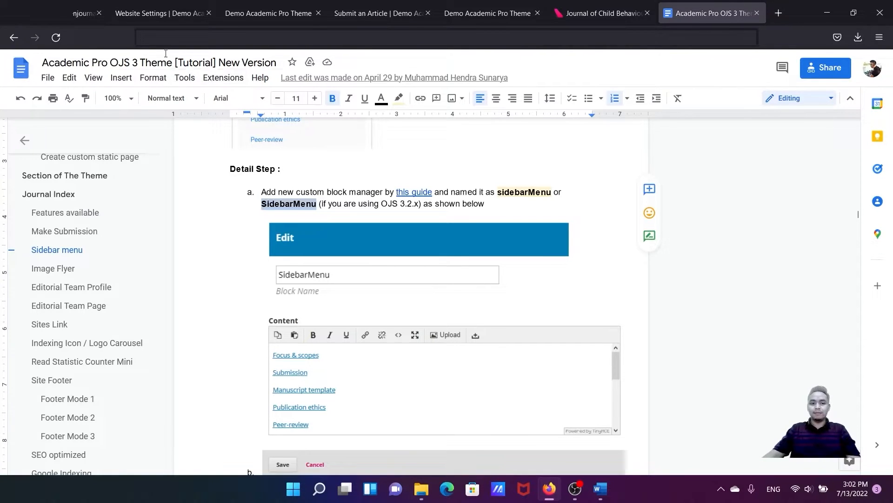
Open the list of custom blocks of the Custom Block Manager plugin in the website settings
{"action": "left_click", "coordinate": [147, 17]}
{"action": "scroll", "coordinate": [386, 203], "scroll_direction": "up", "scroll_amount": 10}
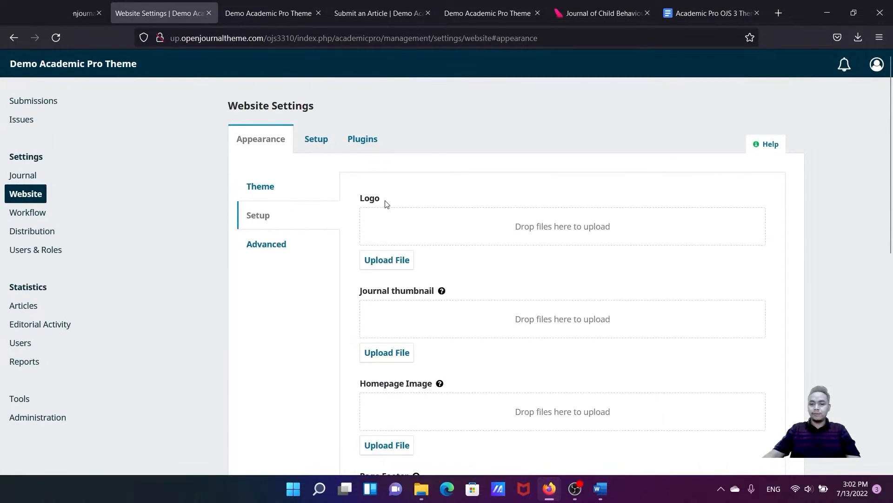
{"action": "left_click", "coordinate": [363, 139]}
{"action": "scroll", "coordinate": [366, 172], "scroll_direction": "down", "scroll_amount": 12}
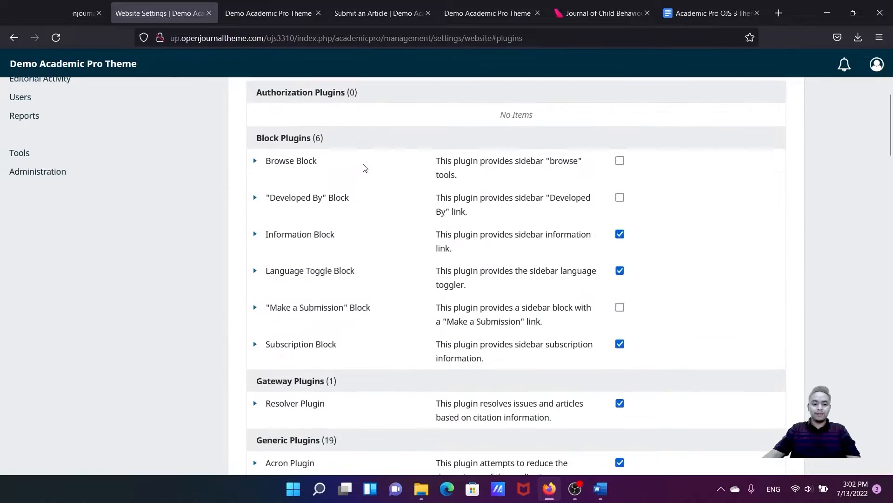
{"action": "scroll", "coordinate": [365, 177], "scroll_direction": "down", "scroll_amount": 1}
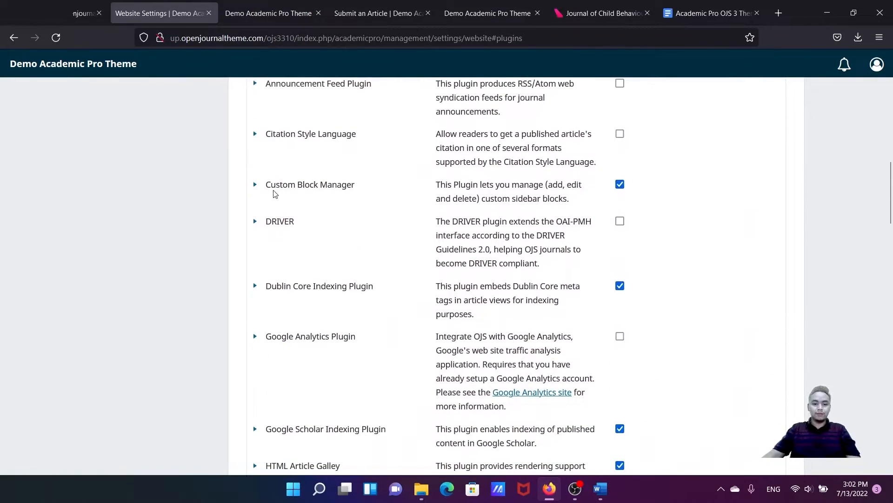
{"action": "left_click", "coordinate": [255, 185]}
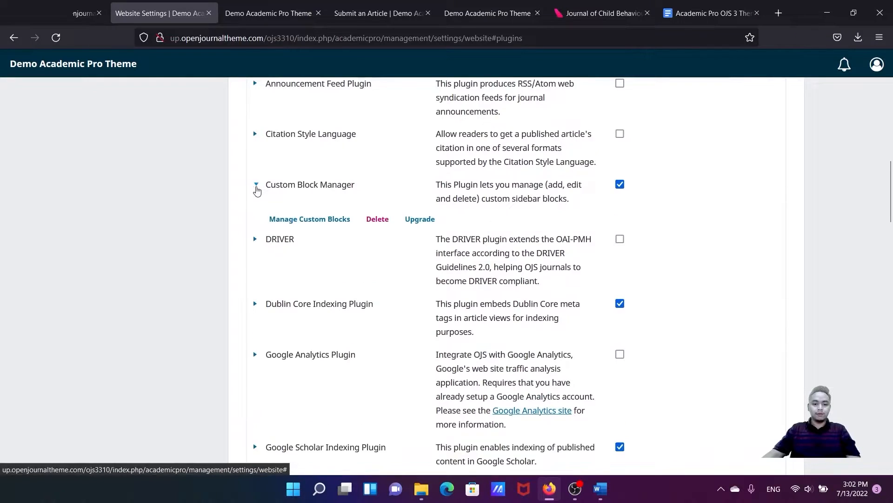
{"action": "left_click", "coordinate": [292, 222]}
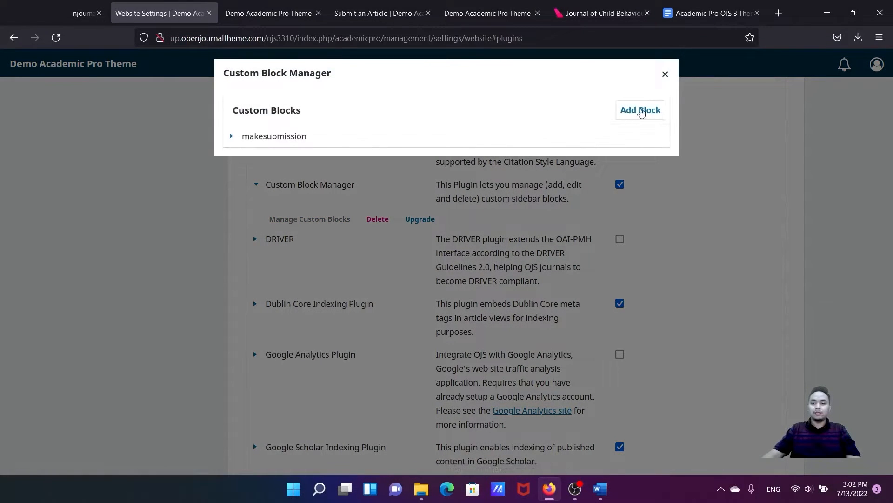
Add a custom block named SidebarMenu with empty content and save it
{"action": "left_click", "coordinate": [639, 112]}
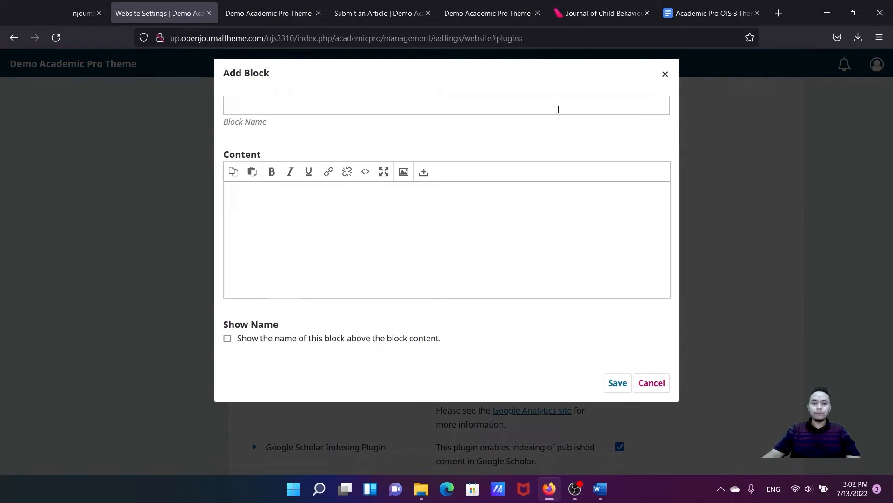
{"action": "left_click", "coordinate": [338, 101]}
{"action": "type", "text": "SidebarMenu"}
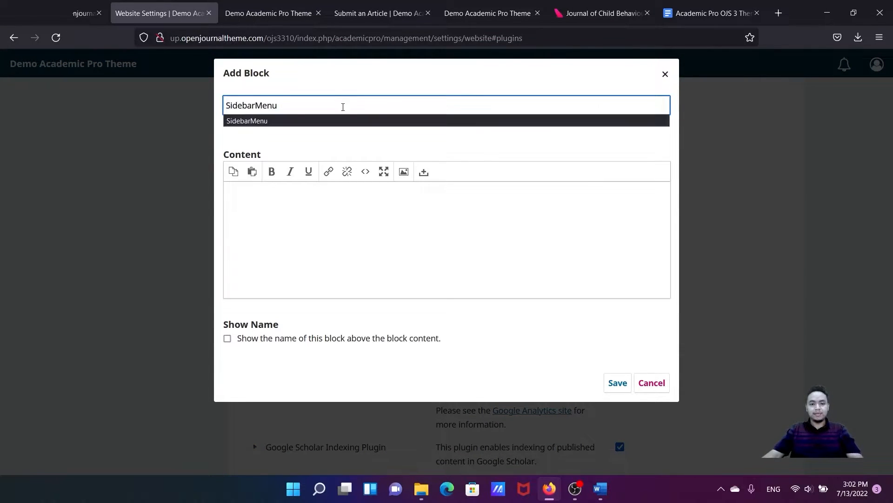
{"action": "left_click", "coordinate": [396, 87]}
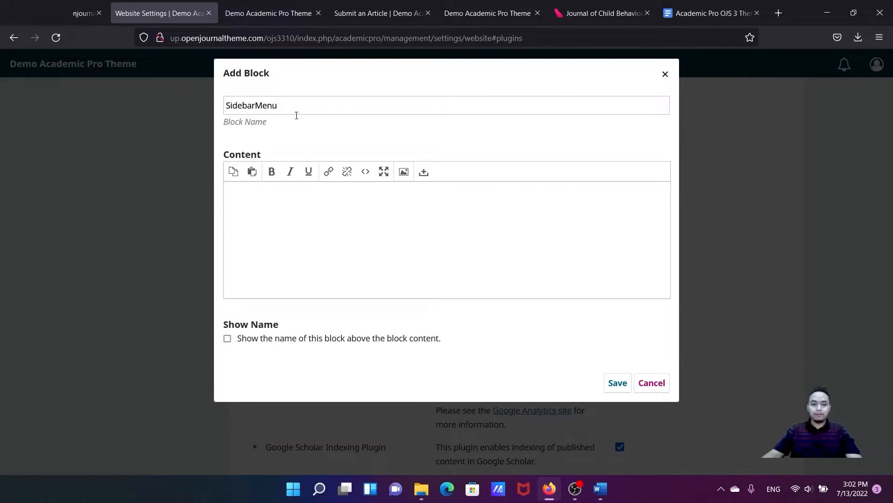
{"action": "left_click", "coordinate": [618, 383]}
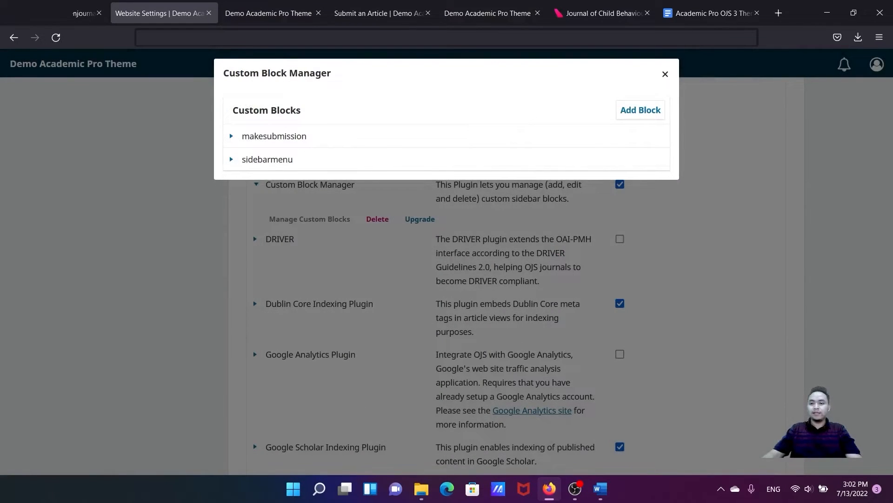
Select the complete sample HTML code for the sidebar menu with icons in the tutorial document's Sidebar menu section
{"action": "left_click", "coordinate": [698, 14]}
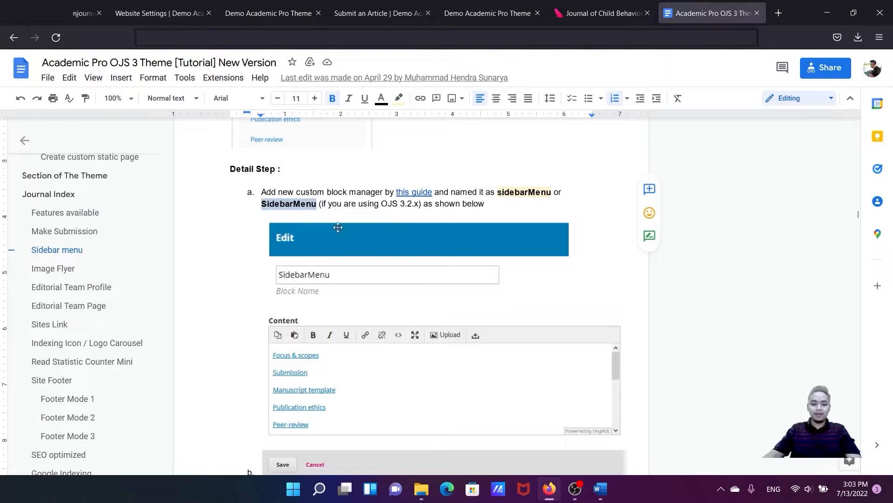
{"action": "scroll", "coordinate": [303, 203], "scroll_direction": "down", "scroll_amount": 5}
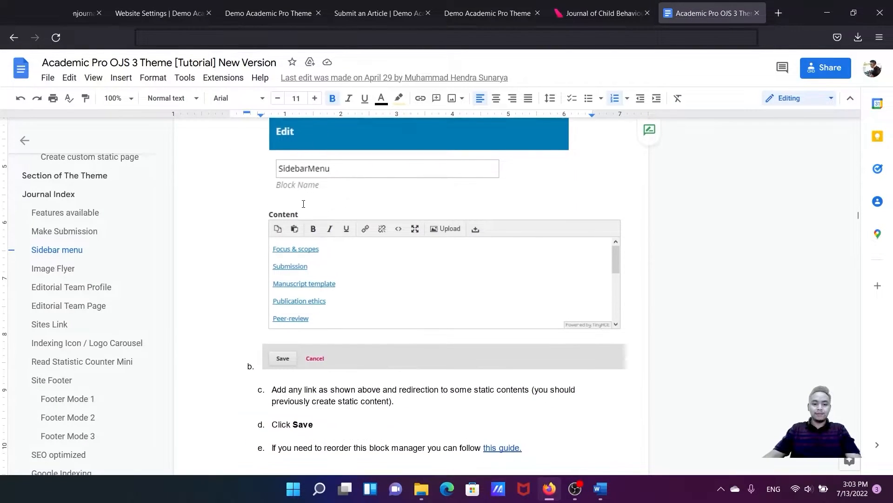
{"action": "scroll", "coordinate": [303, 204], "scroll_direction": "down", "scroll_amount": 2}
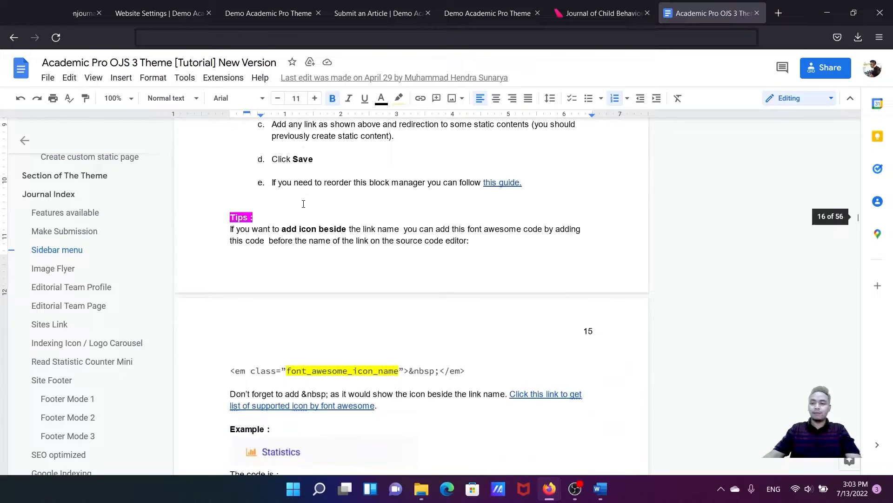
{"action": "scroll", "coordinate": [303, 203], "scroll_direction": "down", "scroll_amount": 6}
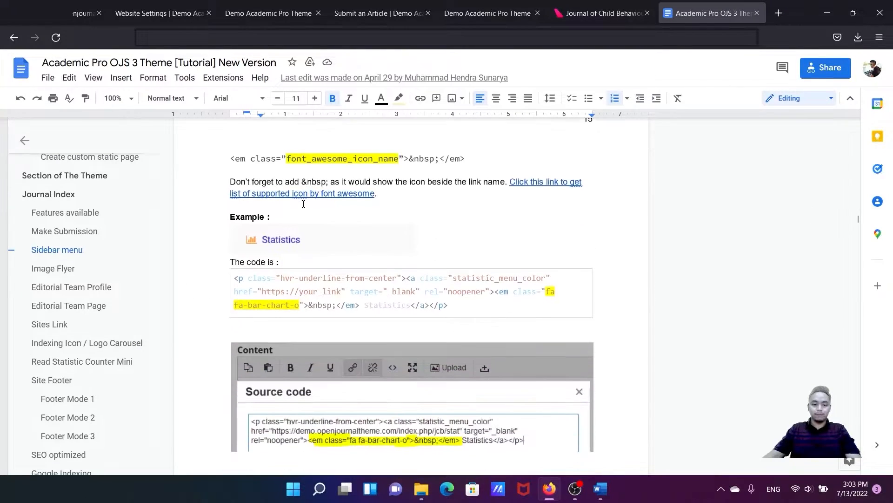
{"action": "scroll", "coordinate": [303, 203], "scroll_direction": "down", "scroll_amount": 4}
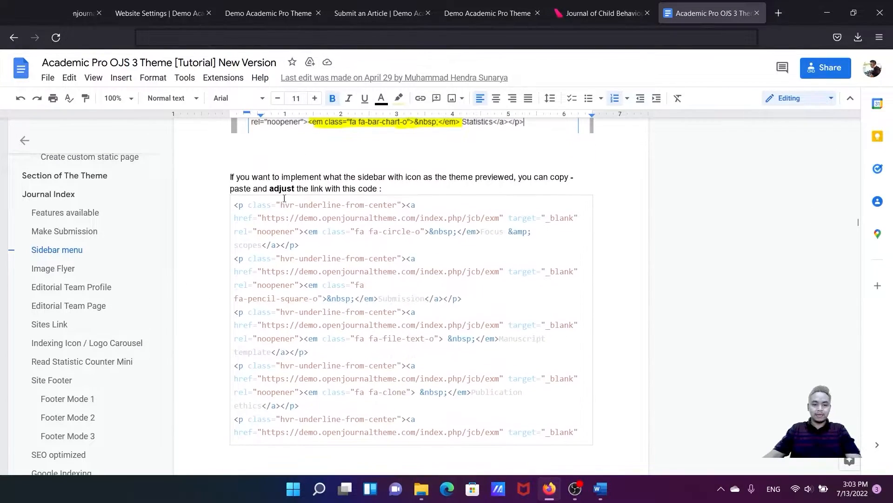
{"action": "scroll", "coordinate": [241, 182], "scroll_direction": "down", "scroll_amount": 1}
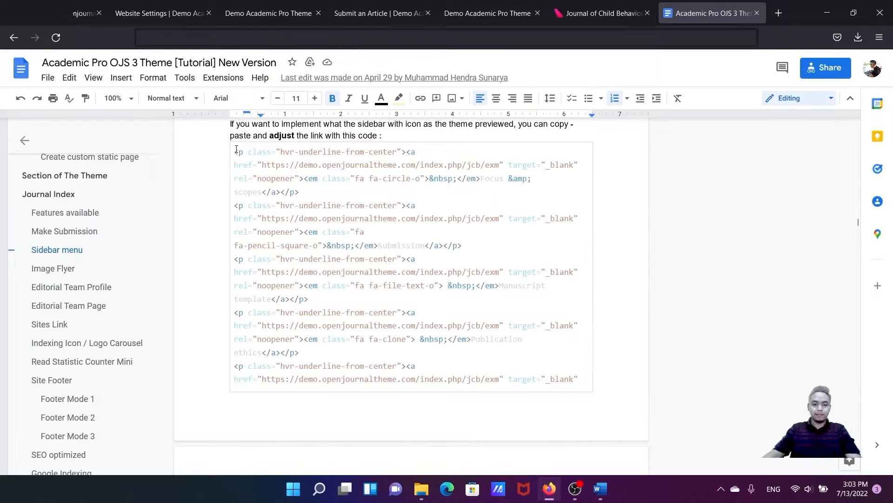
{"action": "left_click_drag", "start_coordinate": [235, 153], "coordinate": [433, 330]}
{"action": "scroll", "coordinate": [293, 242], "scroll_direction": "down", "scroll_amount": 1}
{"action": "scroll", "coordinate": [294, 243], "scroll_direction": "down", "scroll_amount": 5}
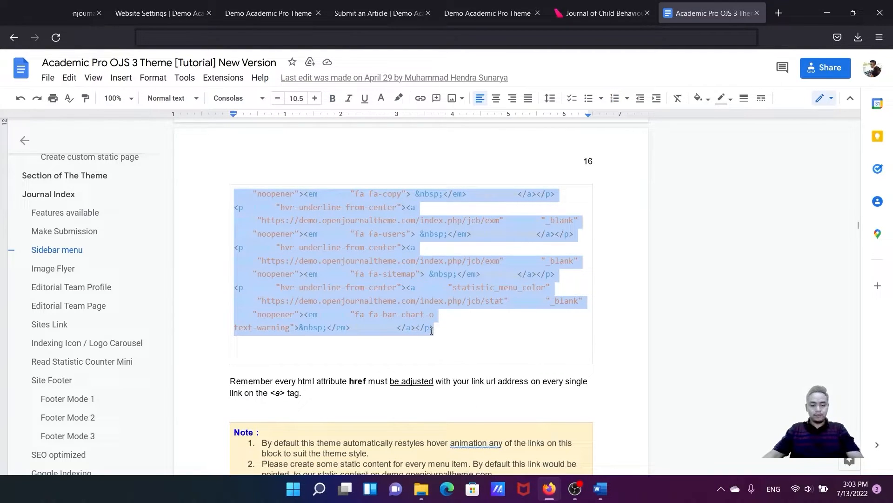
Open the sidebarmenu custom block for editing in the website settings' Custom Block Manager
{"action": "left_click", "coordinate": [166, 16]}
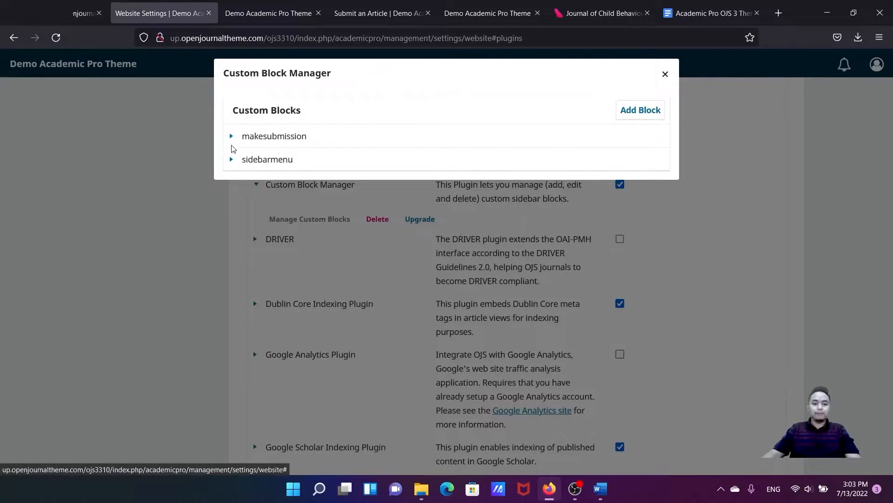
{"action": "left_click", "coordinate": [231, 160]}
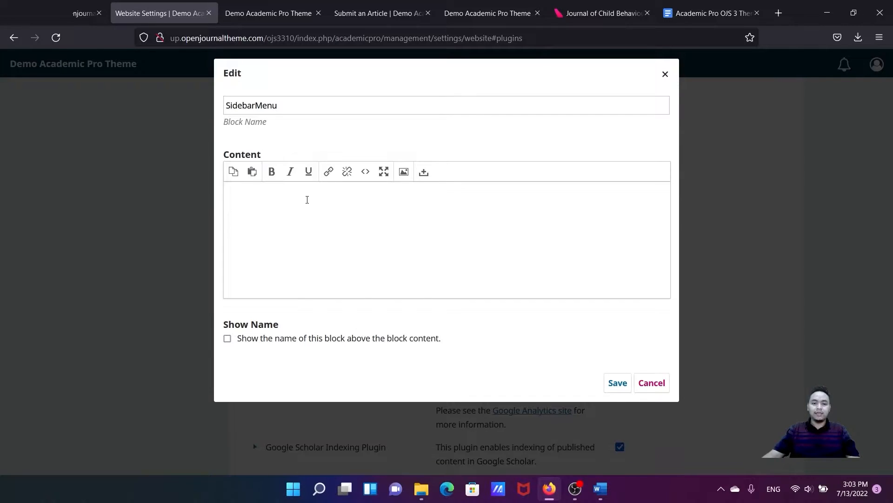
{"action": "key", "text": "ctrl+v"}
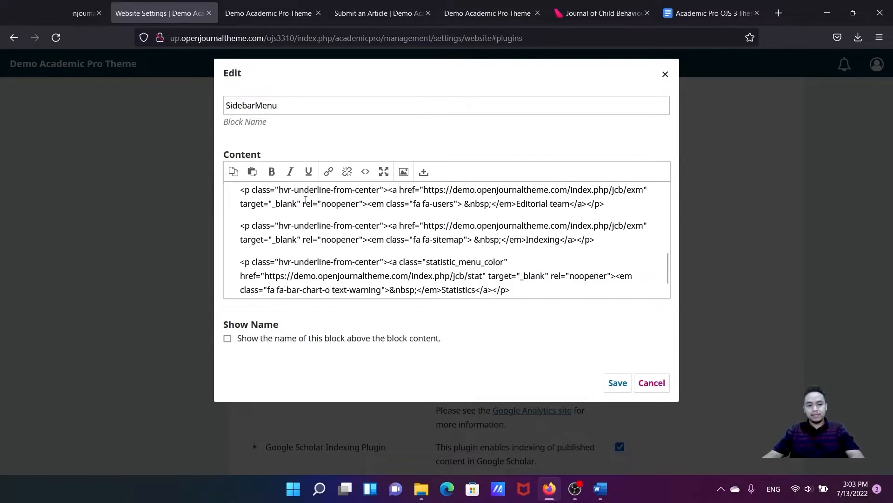
{"action": "key", "text": "ctrl+a"}
{"action": "key", "text": "BackSpace"}
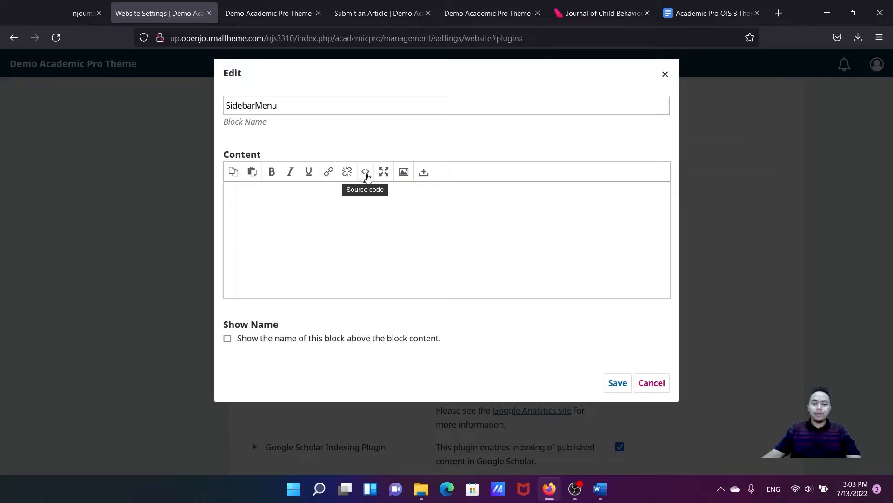
Insert the copied sample sidebar menu HTML as source code of the SidebarMenu block and save the block
{"action": "left_click", "coordinate": [366, 174]}
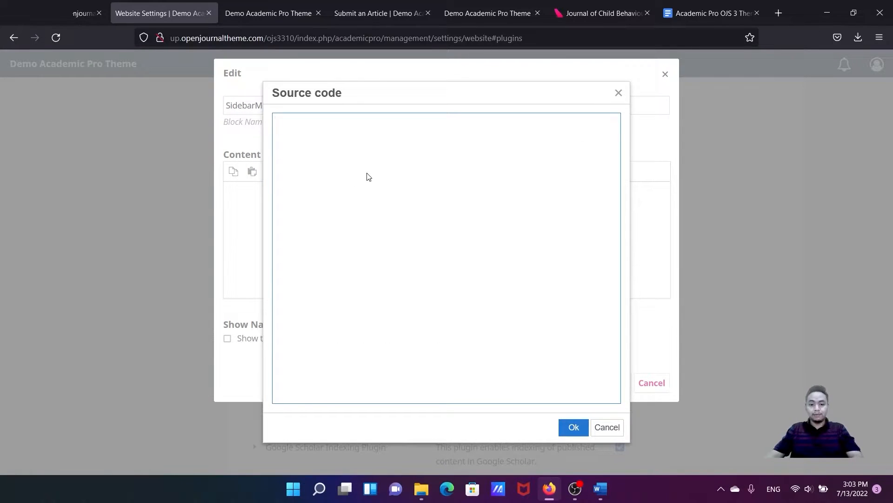
{"action": "type", "text": "<p class=\"hvr-underline-from-center\"><a href=\"https://demo.openjournaltheme.com/index.php/jcb/exm\" target=\"_blank\" rel=\"noopener\"><em class=\"fa fa-circle-o\">&nbsp;</em>Focus &amp; scopes</a></p> <p class=\"hvr-underline-from-center\"><a href=\"https://demo.openjournaltheme.com/index.php/jcb/exm\" target=\"_blank\" rel=\"noopener\"><em class=\"fa fa-pencil-square-o\">&nbsp;</em>Submission</a></p> <p class=\"hvr-underline-from-center\"><a href=\"https://demo.openjournaltheme.com/index.php/jcb/exm\" target=\"_blank\" rel=\"noopener\"><em class=\"fa fa-file-text-o\"> &nbsp;</em>Manuscript template</a></p> <p class=\"hvr-underline-from-center\"><a href=\"https://demo.openjournaltheme.com/index.php/jcb/exm\" target=\"_blank\" rel=\"noopener\"><em class=\"fa fa-clone\"> &nbsp;</em>Publication ethics</a></p> <p class=\"hvr-underline-from-center\"><a href=\"https://demo.openjournaltheme.com/index.php/jcb/exm\" target=\"_blank\" rel=\"noopener\"><em class=\"fa fa-copy\"> &nbsp;</em>Plagiarism</a></p> <p class=\"hvr-underline-from-center\"><a href=\"https://demo.openjournaltheme.com/index.php/jcb/exm\" target=\"_blank\" rel=\"noopener\"><em class=\"fa fa-users\"> &nbsp;</em>Editorial team</a></p> <p class=\"hvr-underline-from-center\"><a href=\"https://demo.openjournaltheme.com/index.php/jcb/exm\" target=\"_blank\" rel=\"noopener\"><em class=\"fa fa-sitemap\"> &nbsp;</em>Indexing</a></p> <p class=\"hvr-underline-from-center\"><a class=\"statistic_menu_color\" href=\"https://demo.openjournaltheme.com/index.php/jcb/stat\" target=\"_blank\" rel=\"noopener\"><em class=\"fa fa-bar-chart-o text-warning\">&nbsp;</em>Statistics</a></p>"}
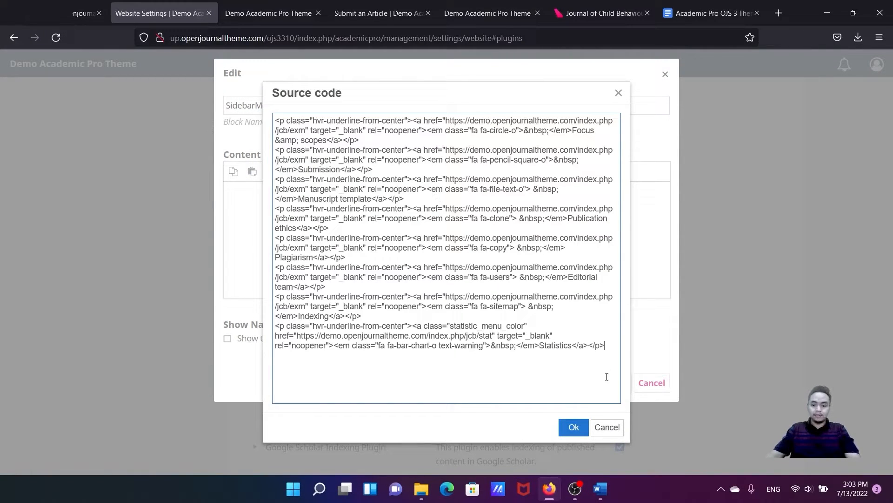
{"action": "left_click", "coordinate": [574, 427]}
{"action": "scroll", "coordinate": [315, 228], "scroll_direction": "down", "scroll_amount": 5}
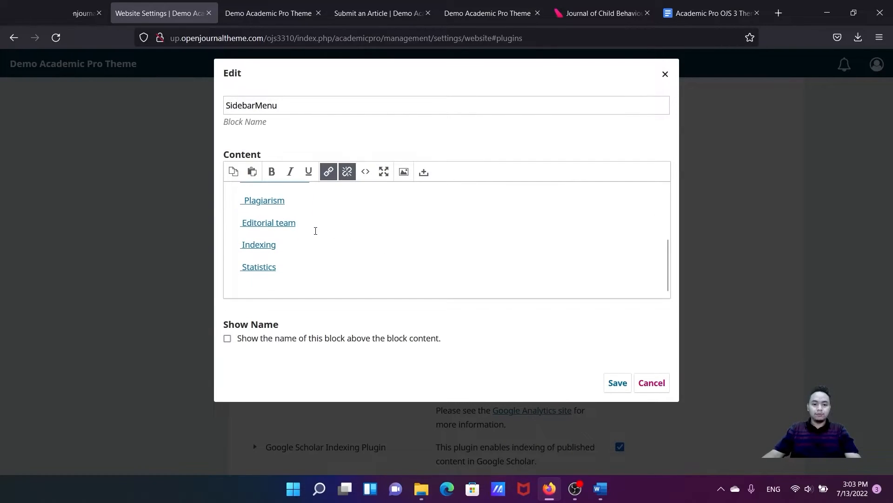
{"action": "scroll", "coordinate": [315, 255], "scroll_direction": "up", "scroll_amount": 4}
{"action": "scroll", "coordinate": [309, 236], "scroll_direction": "down", "scroll_amount": 4}
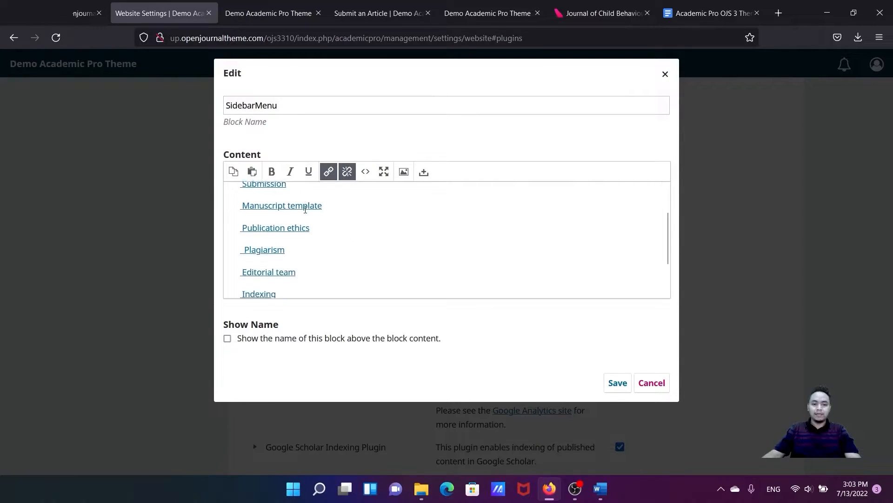
{"action": "left_click", "coordinate": [617, 384]}
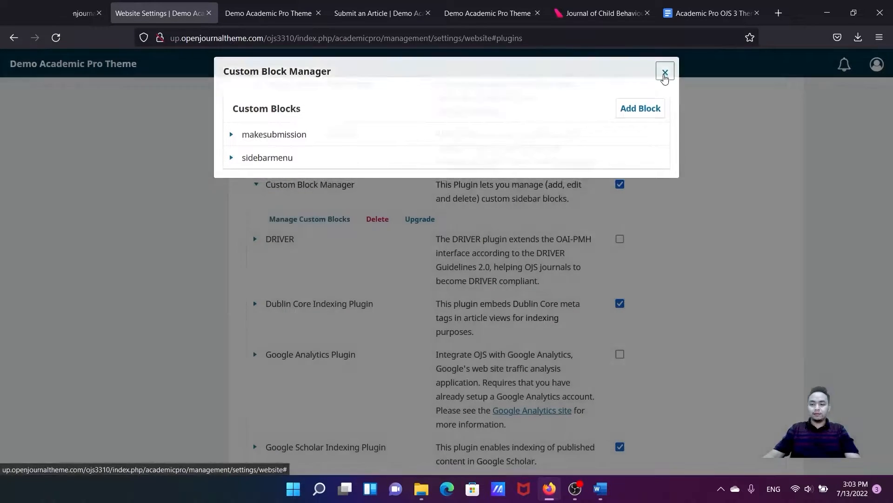
Close the Custom Block Manager and show the Sidebar block list in the website's appearance setup
{"action": "left_click", "coordinate": [665, 74]}
{"action": "scroll", "coordinate": [490, 189], "scroll_direction": "up", "scroll_amount": 10}
{"action": "scroll", "coordinate": [490, 189], "scroll_direction": "up", "scroll_amount": 3}
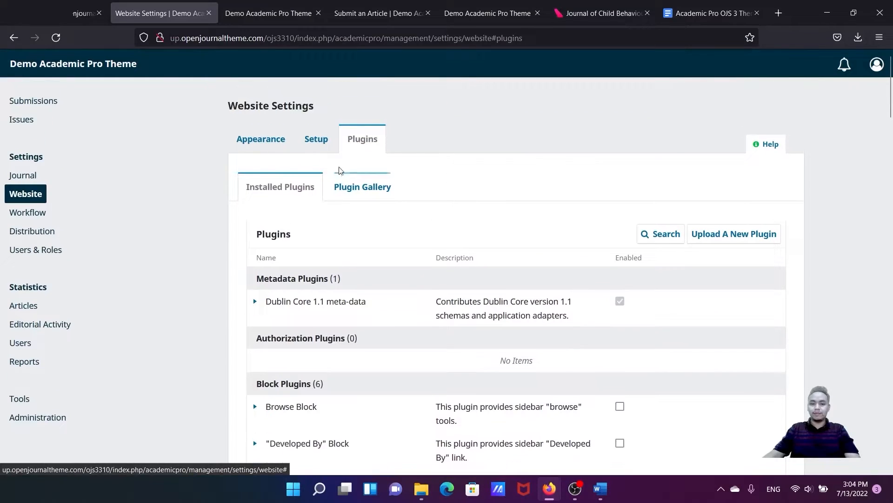
{"action": "left_click", "coordinate": [270, 146]}
{"action": "scroll", "coordinate": [280, 160], "scroll_direction": "down", "scroll_amount": 10}
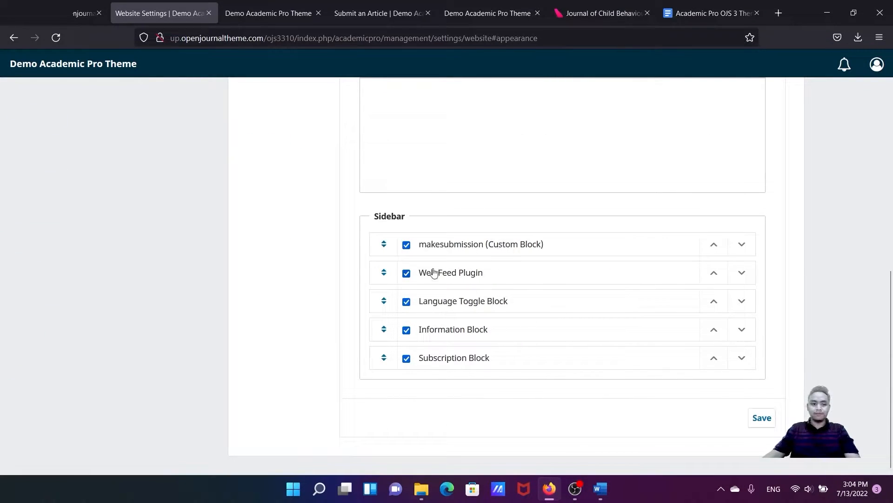
Reload the website settings page and return to the Sidebar block list of the appearance setup
{"action": "left_click", "coordinate": [58, 38]}
{"action": "scroll", "coordinate": [412, 207], "scroll_direction": "down", "scroll_amount": 5}
{"action": "scroll", "coordinate": [285, 205], "scroll_direction": "up", "scroll_amount": 4}
{"action": "scroll", "coordinate": [285, 205], "scroll_direction": "up", "scroll_amount": 3}
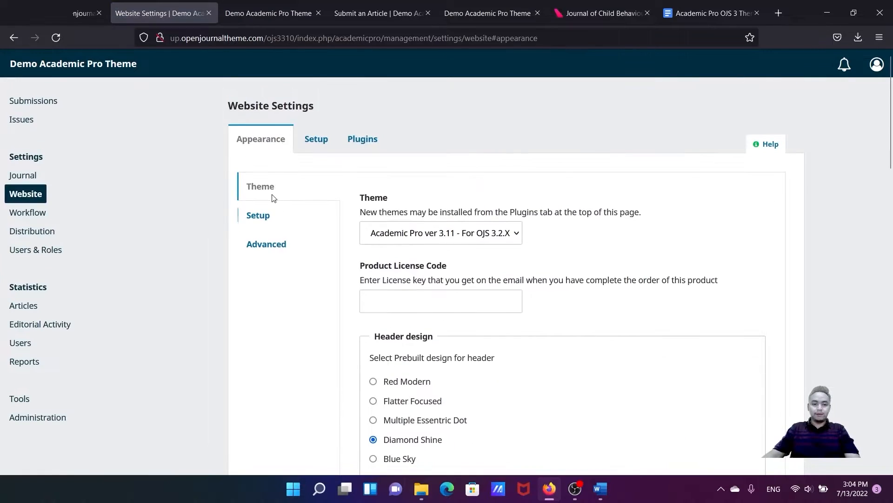
{"action": "left_click", "coordinate": [263, 215]}
{"action": "scroll", "coordinate": [417, 259], "scroll_direction": "down", "scroll_amount": 10}
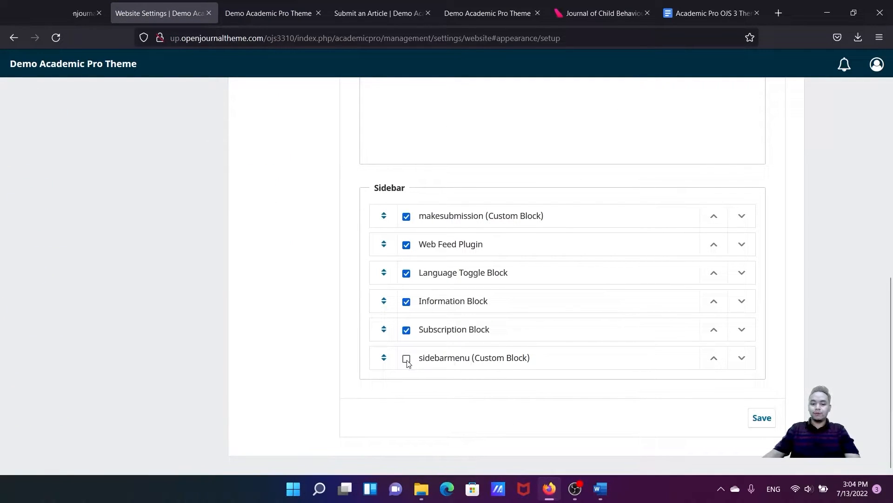
Enable the sidebarmenu custom block, place it directly below makesubmission in the Sidebar list, and save the settings
{"action": "left_click", "coordinate": [406, 359]}
{"action": "left_click_drag", "start_coordinate": [382, 357], "coordinate": [380, 244]}
{"action": "left_click", "coordinate": [767, 420]}
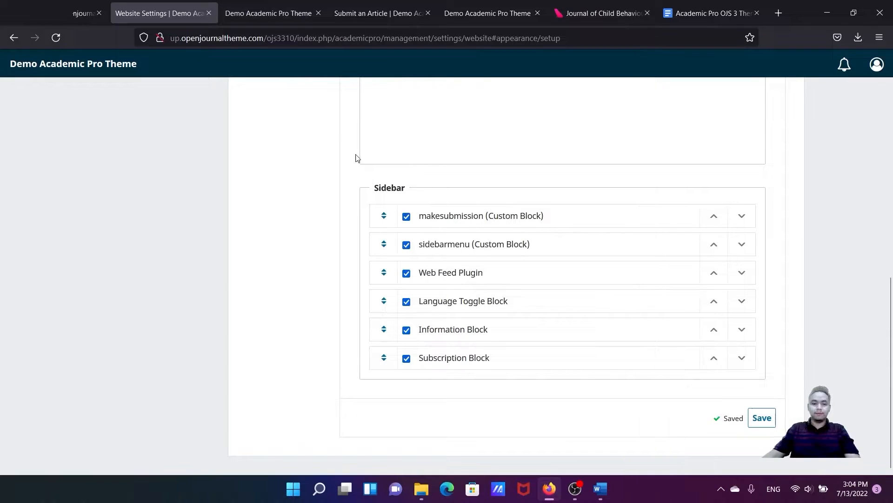
Reload the journal homepage and examine the icon menu links below the Make Submission block
{"action": "left_click", "coordinate": [259, 13]}
{"action": "left_click", "coordinate": [56, 38]}
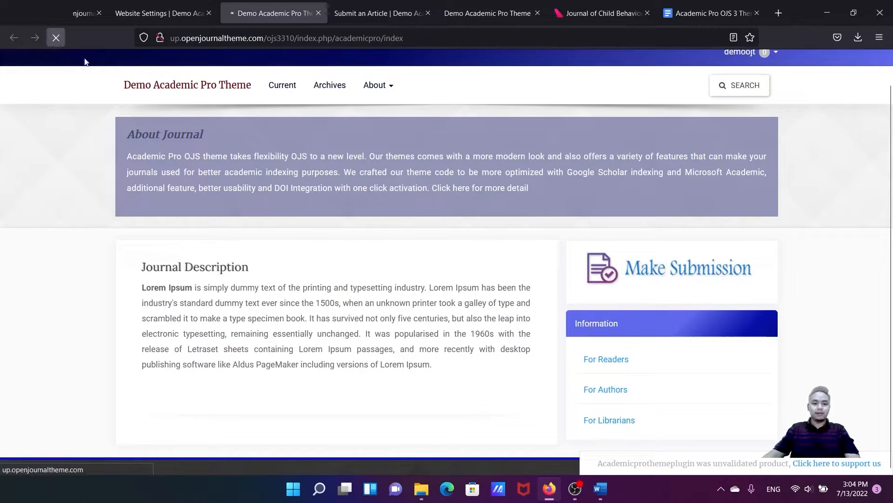
{"action": "scroll", "coordinate": [488, 235], "scroll_direction": "down", "scroll_amount": 3}
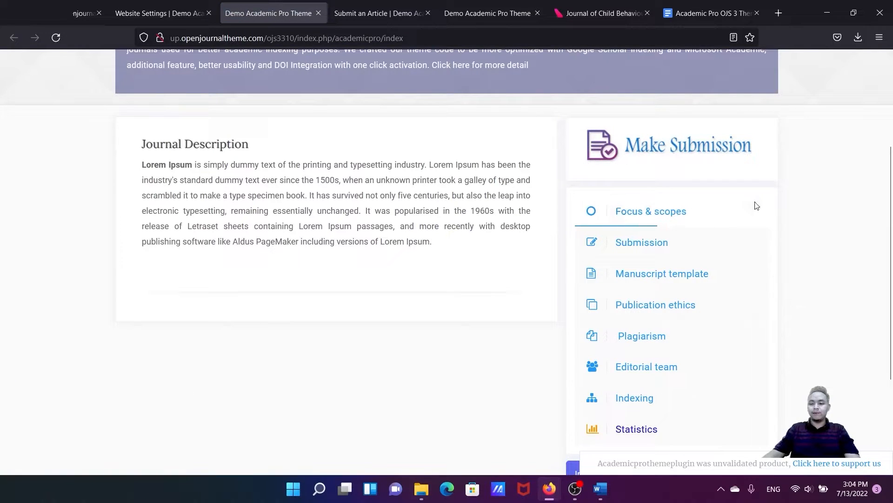
{"action": "scroll", "coordinate": [756, 214], "scroll_direction": "down", "scroll_amount": 3}
{"action": "scroll", "coordinate": [698, 280], "scroll_direction": "up", "scroll_amount": 3}
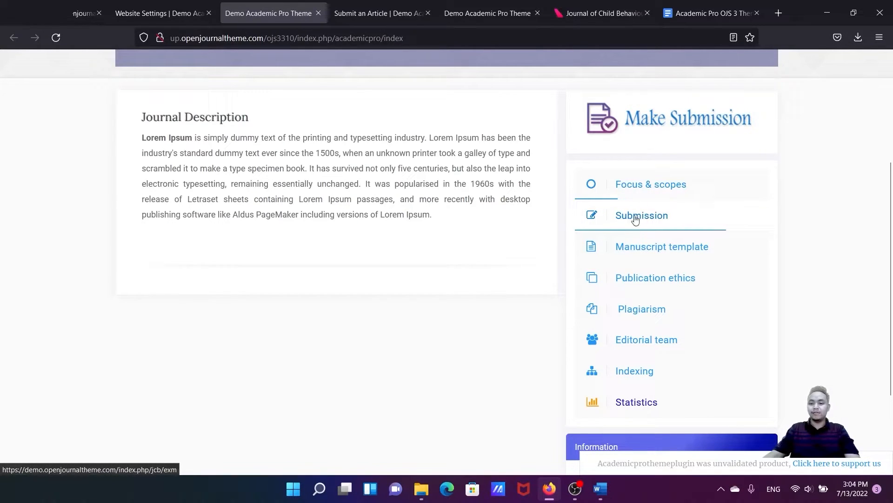
Reopen the sidebarmenu block for editing from the Custom Block Manager plugin and look through its list of links
{"action": "left_click", "coordinate": [152, 14]}
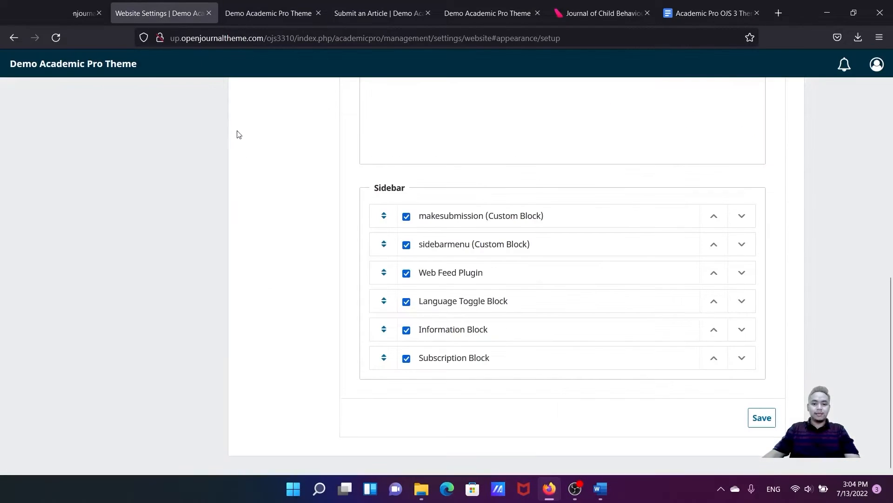
{"action": "scroll", "coordinate": [245, 153], "scroll_direction": "up", "scroll_amount": 10}
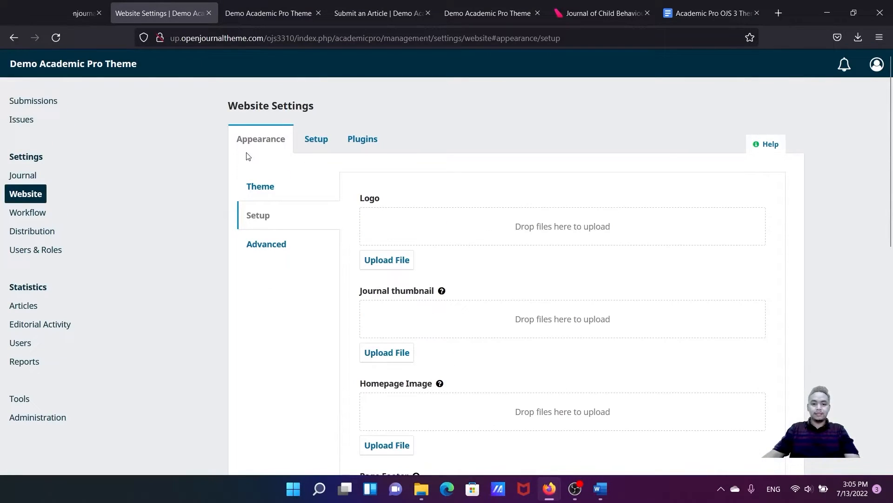
{"action": "left_click", "coordinate": [362, 138]}
{"action": "scroll", "coordinate": [355, 188], "scroll_direction": "down", "scroll_amount": 4}
{"action": "scroll", "coordinate": [355, 188], "scroll_direction": "down", "scroll_amount": 10}
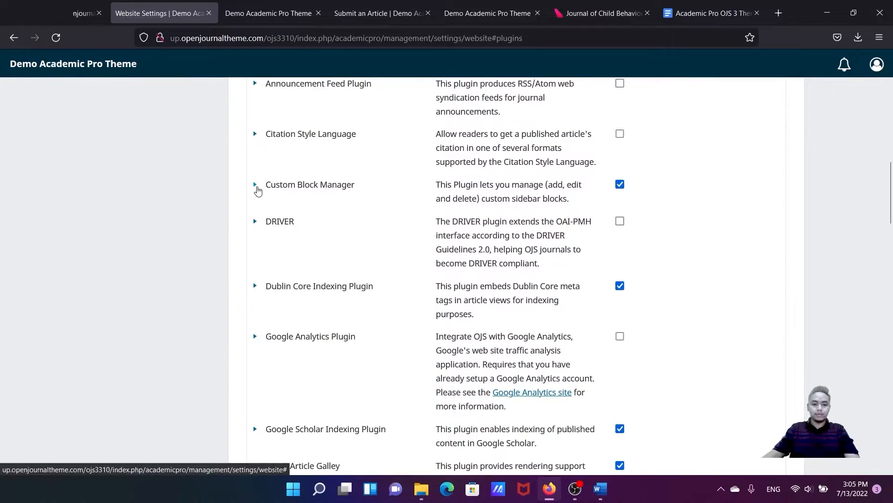
{"action": "left_click", "coordinate": [255, 186]}
{"action": "left_click", "coordinate": [283, 220]}
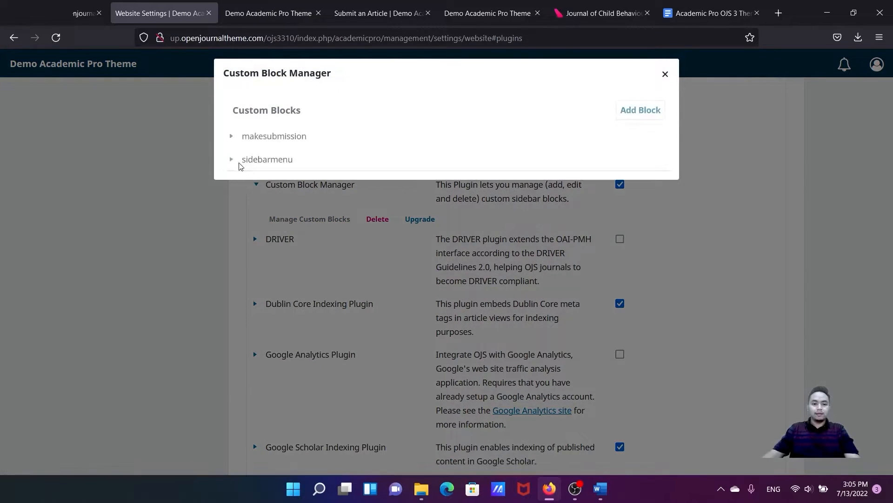
{"action": "left_click", "coordinate": [232, 161]}
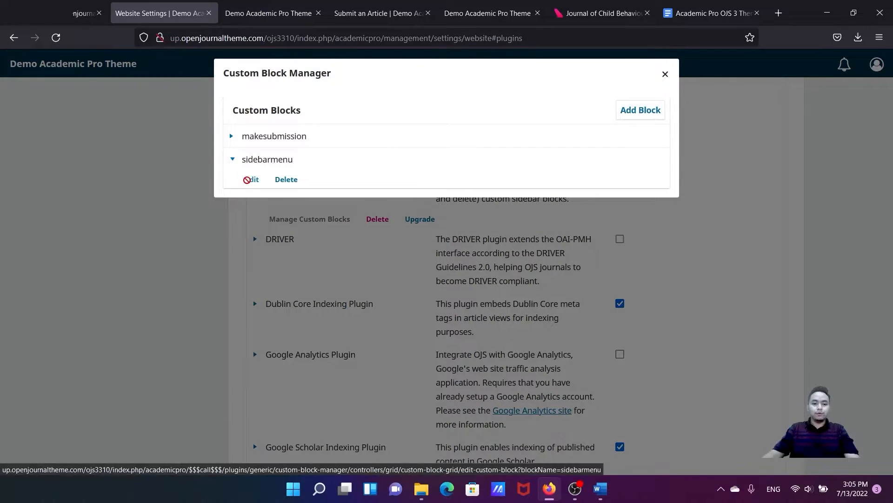
{"action": "left_click", "coordinate": [249, 179]}
{"action": "scroll", "coordinate": [304, 224], "scroll_direction": "down", "scroll_amount": 2}
{"action": "scroll", "coordinate": [294, 230], "scroll_direction": "up", "scroll_amount": 2}
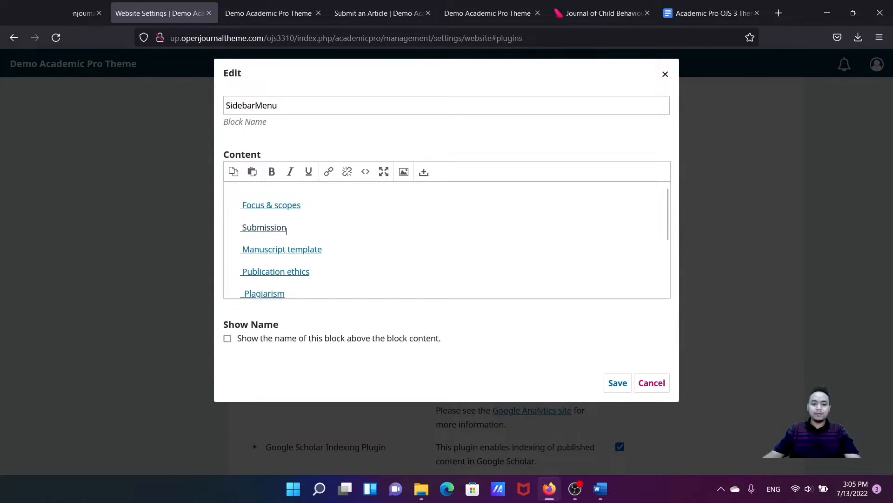
Compare the Submission and Manuscript template links in the block content with the sidebar menu on the journal homepage
{"action": "left_click_drag", "start_coordinate": [286, 230], "coordinate": [251, 225]}
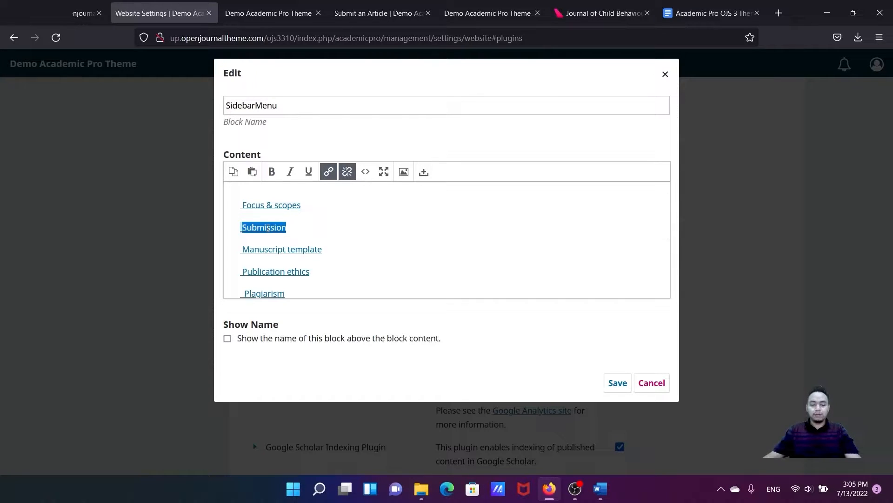
{"action": "left_click", "coordinate": [319, 221]}
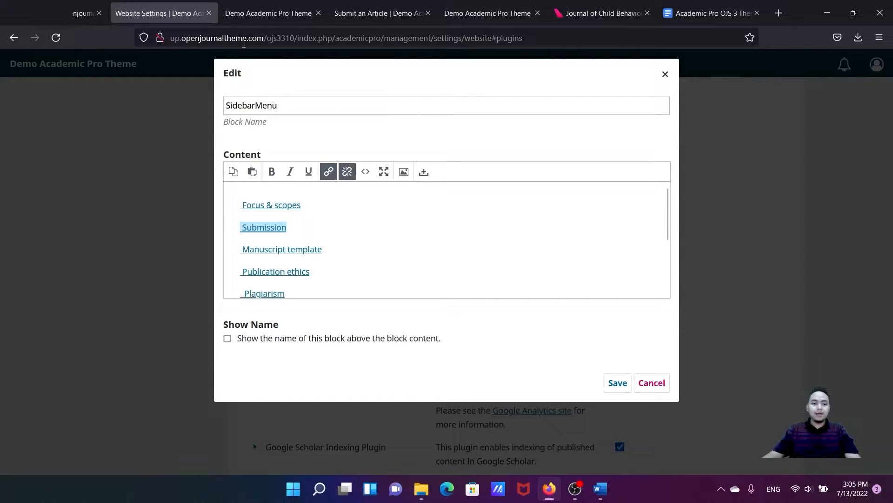
{"action": "left_click", "coordinate": [244, 17]}
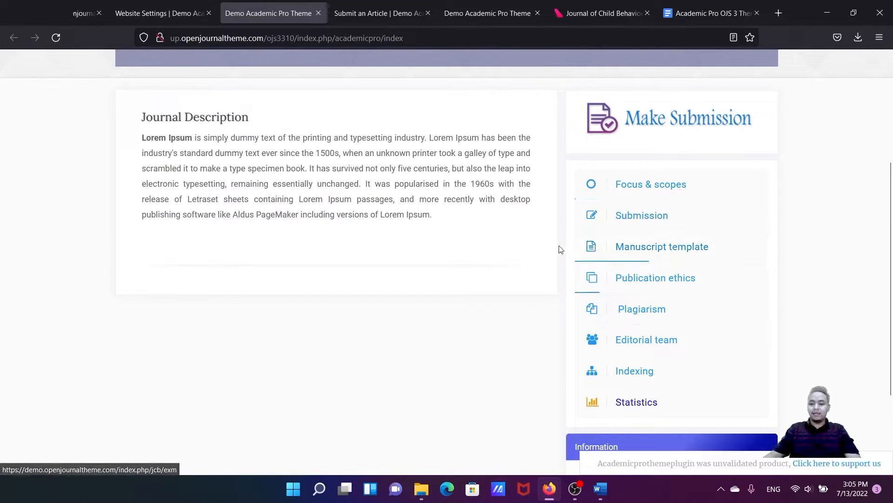
{"action": "left_click", "coordinate": [153, 10]}
{"action": "left_click_drag", "start_coordinate": [240, 250], "coordinate": [329, 244]}
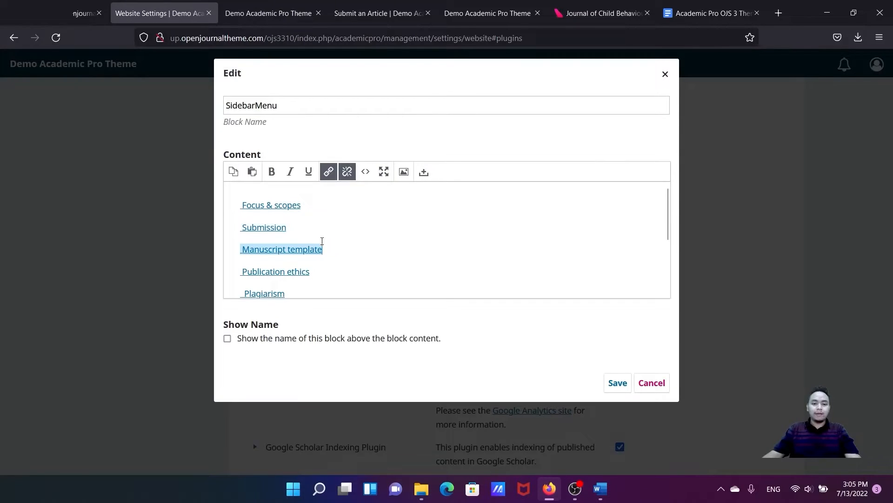
Change the Submission link's label to APC in the SidebarMenu block's source code, save the block, and reload the journal homepage
{"action": "left_click", "coordinate": [365, 176]}
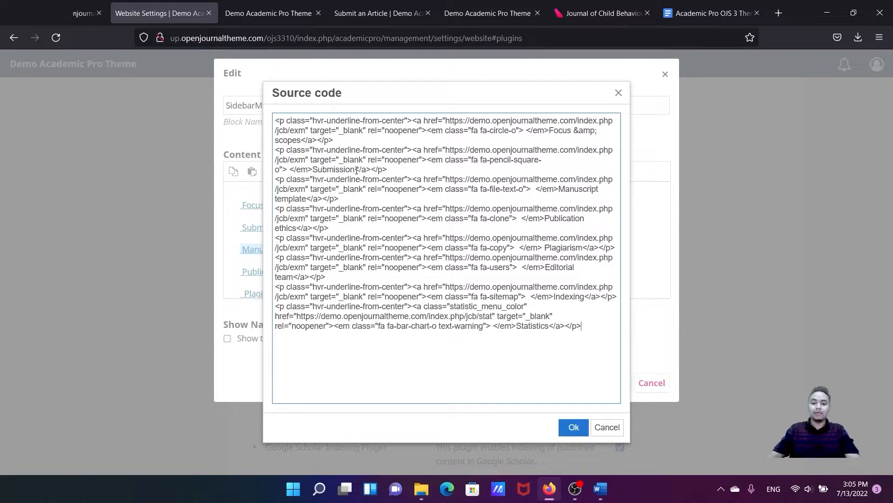
{"action": "left_click", "coordinate": [266, 15]}
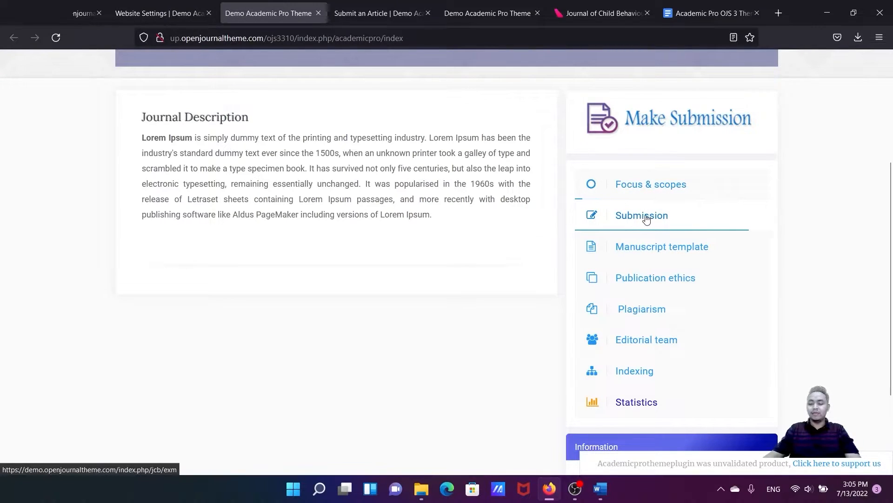
{"action": "left_click", "coordinate": [172, 17]}
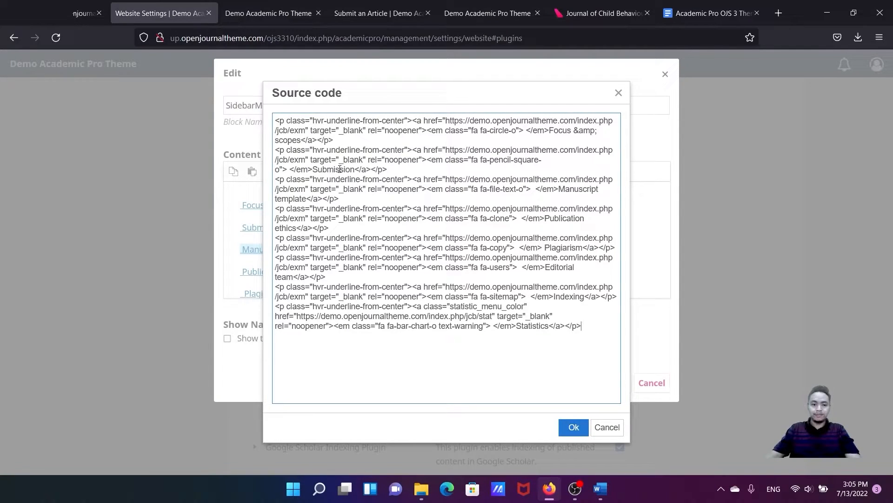
{"action": "left_click_drag", "start_coordinate": [354, 169], "coordinate": [318, 169]}
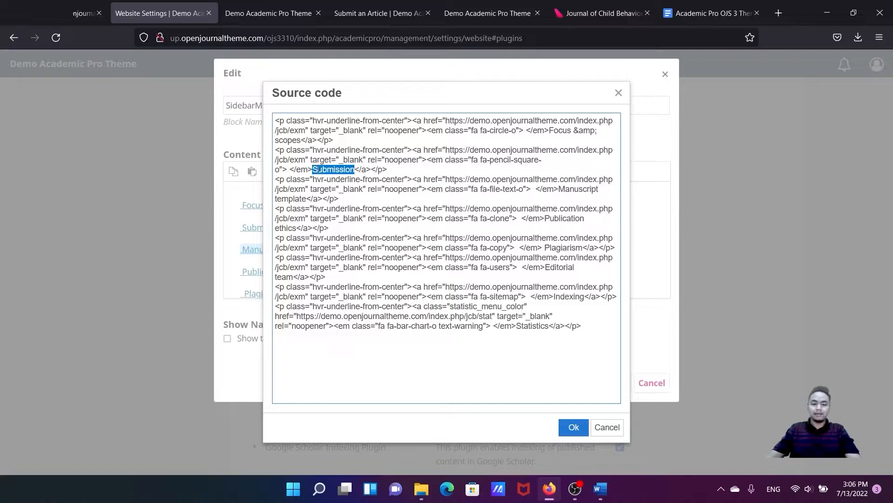
{"action": "type", "text": "APC"}
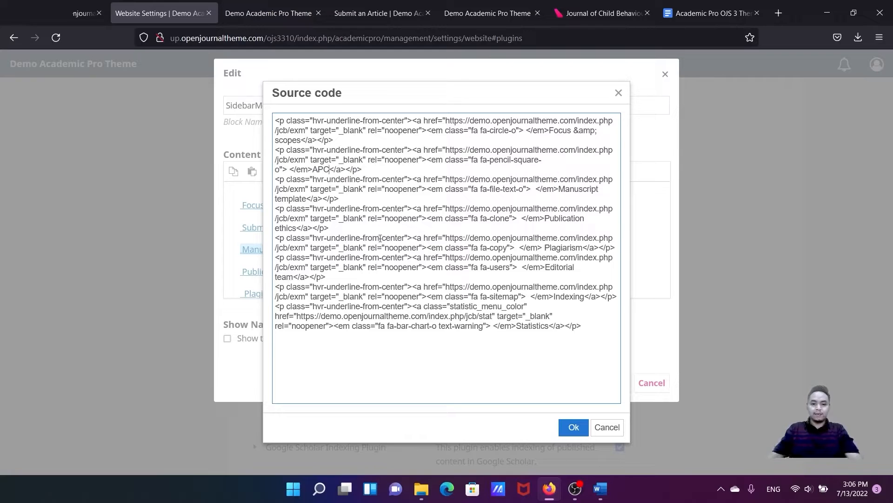
{"action": "left_click", "coordinate": [573, 426]}
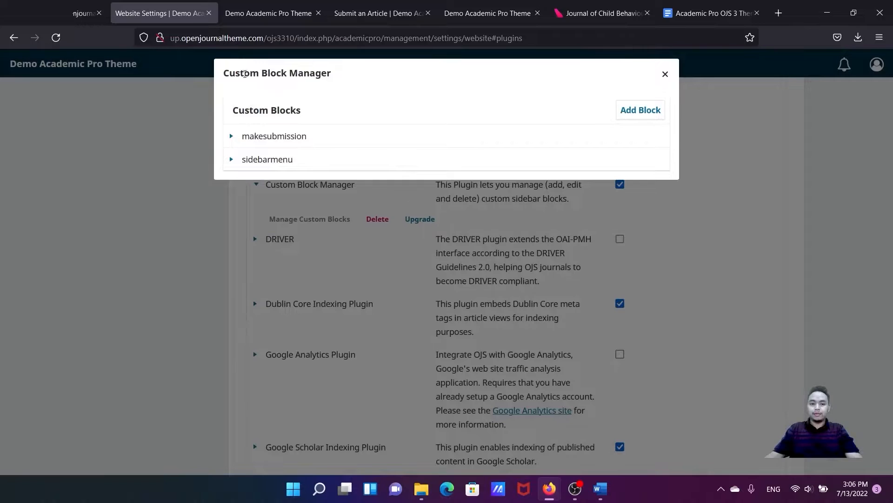
{"action": "left_click", "coordinate": [269, 13]}
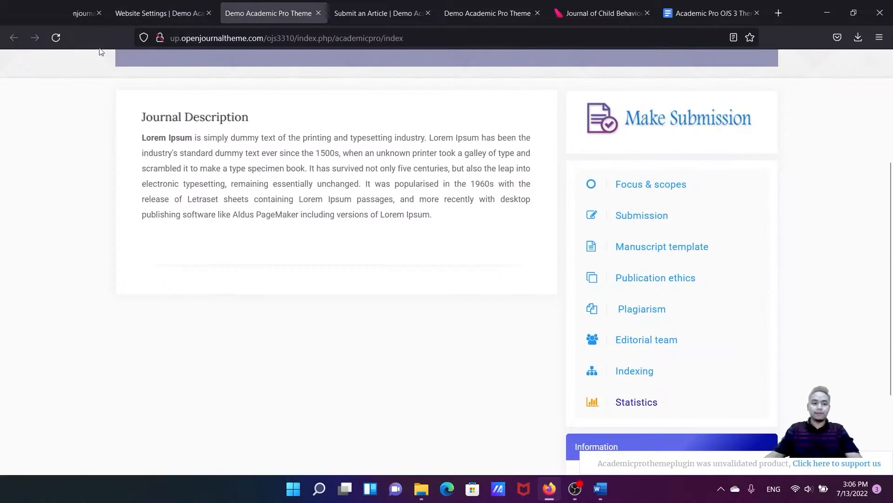
{"action": "left_click", "coordinate": [58, 40]}
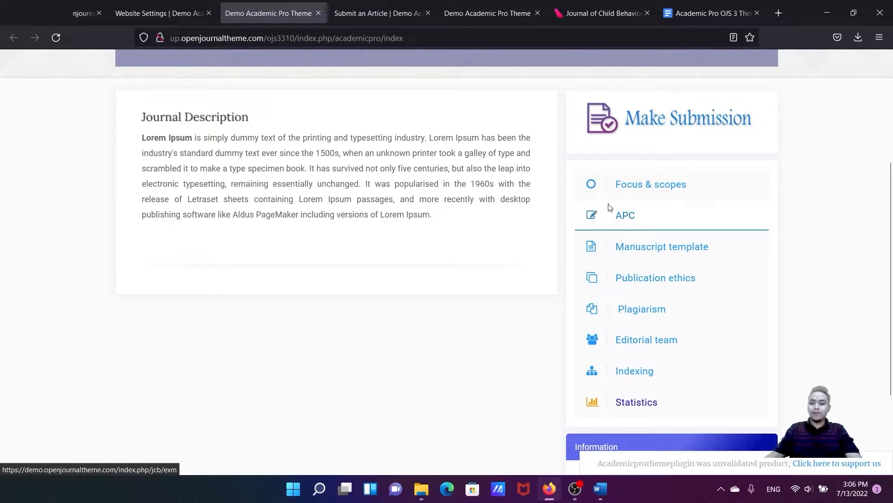
Open the Font Awesome icon list linked in the "Add Icon to the menu" section of the theme tutorial document
{"action": "left_click", "coordinate": [683, 19]}
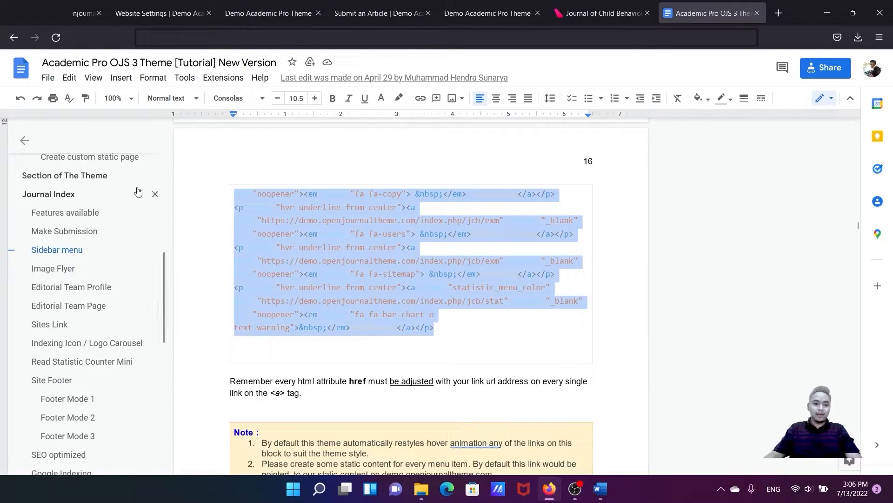
{"action": "scroll", "coordinate": [138, 222], "scroll_direction": "down", "scroll_amount": 10}
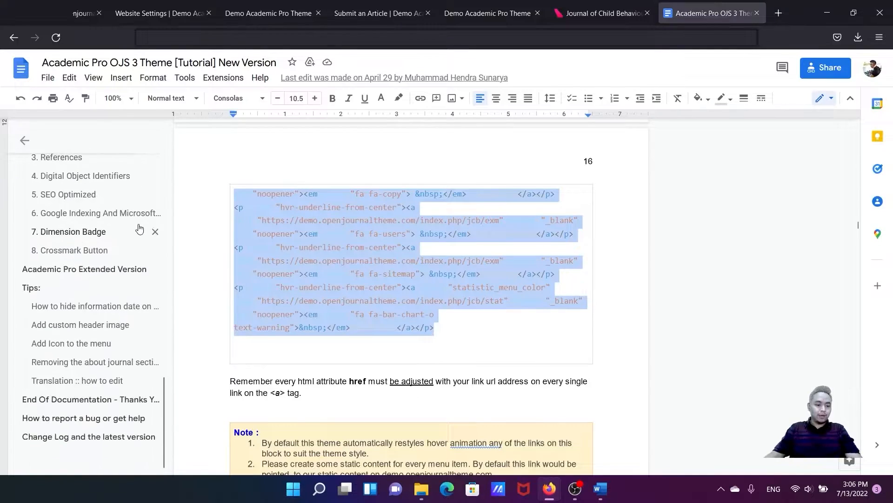
{"action": "left_click", "coordinate": [50, 347]}
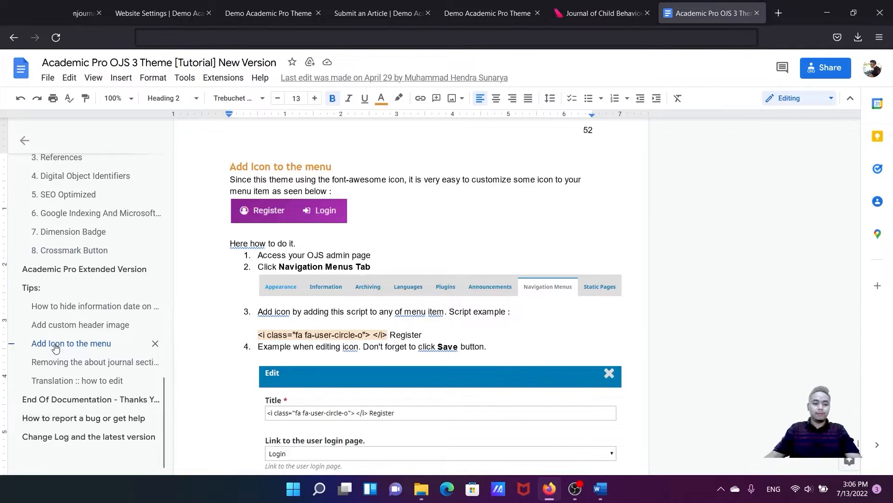
{"action": "scroll", "coordinate": [368, 326], "scroll_direction": "down", "scroll_amount": 5}
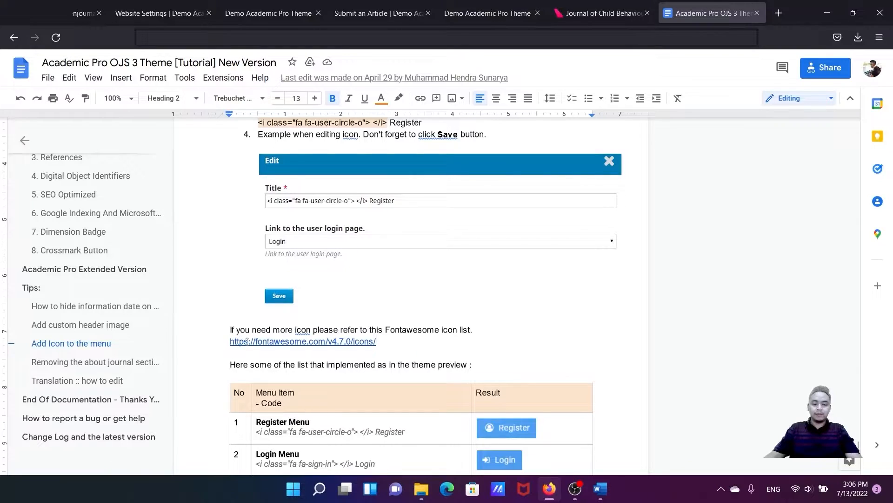
{"action": "scroll", "coordinate": [382, 334], "scroll_direction": "down", "scroll_amount": 1}
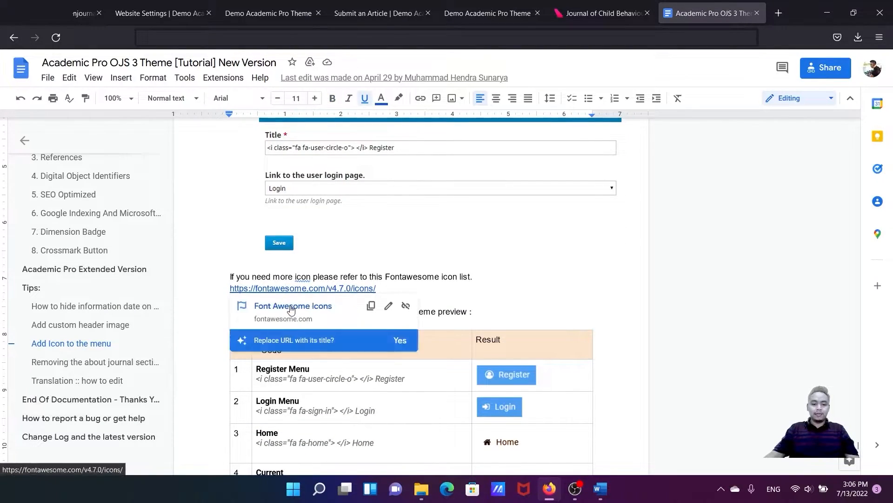
{"action": "left_click", "coordinate": [289, 306]}
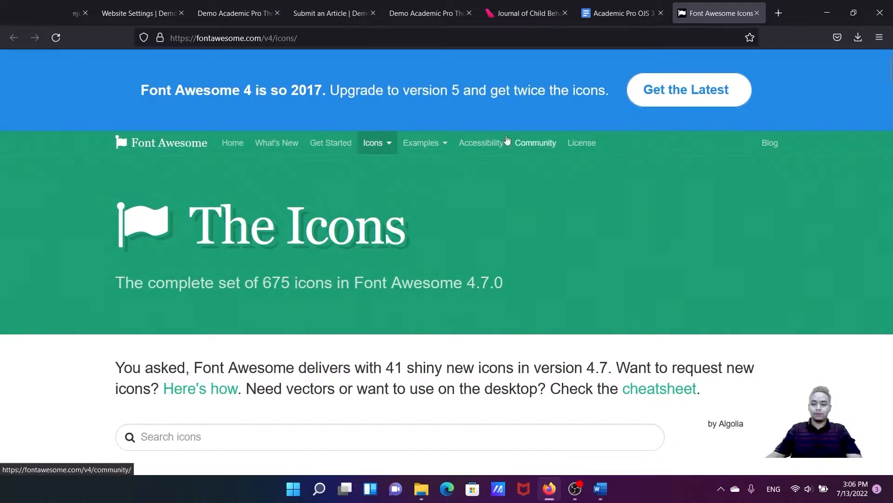
Search the Font Awesome icon list for "dolla" and open the usd (dollar) icon's page
{"action": "scroll", "coordinate": [439, 160], "scroll_direction": "down", "scroll_amount": 8}
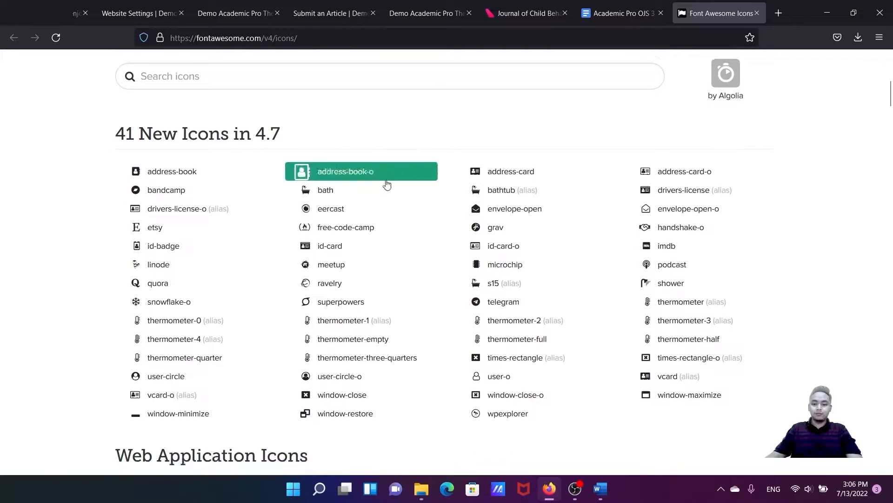
{"action": "scroll", "coordinate": [398, 179], "scroll_direction": "down", "scroll_amount": 8}
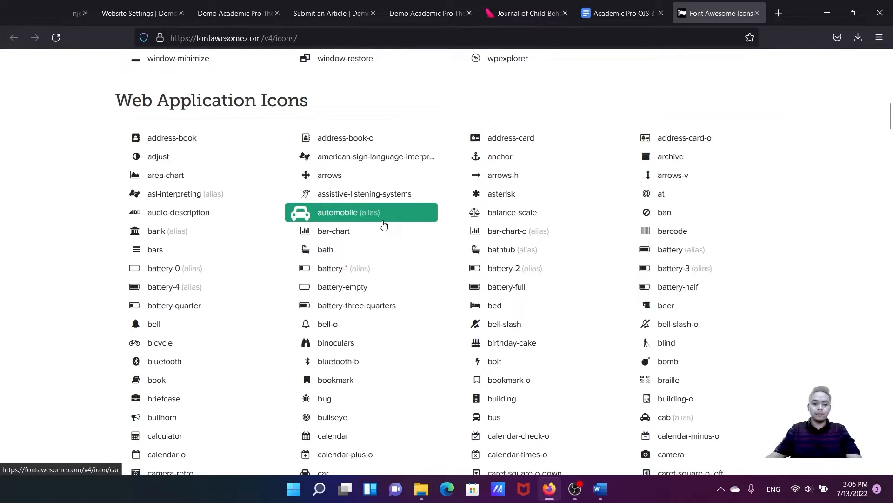
{"action": "scroll", "coordinate": [381, 230], "scroll_direction": "down", "scroll_amount": 2}
{"action": "scroll", "coordinate": [376, 233], "scroll_direction": "up", "scroll_amount": 8}
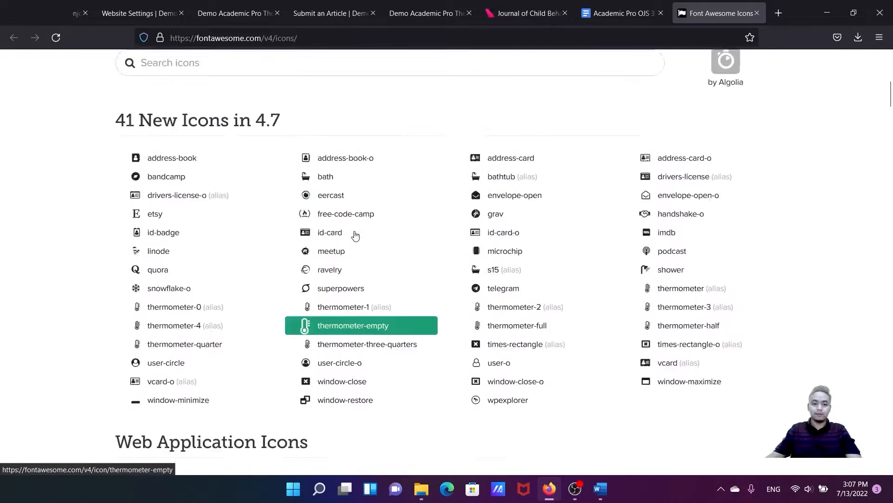
{"action": "scroll", "coordinate": [355, 236], "scroll_direction": "up", "scroll_amount": 4}
{"action": "left_click", "coordinate": [300, 210]}
{"action": "type", "text": "doll"}
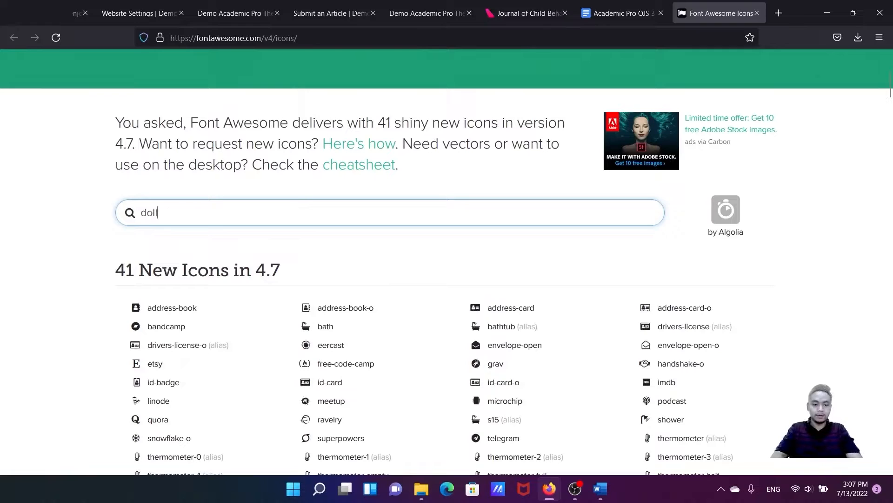
{"action": "type", "text": "a"}
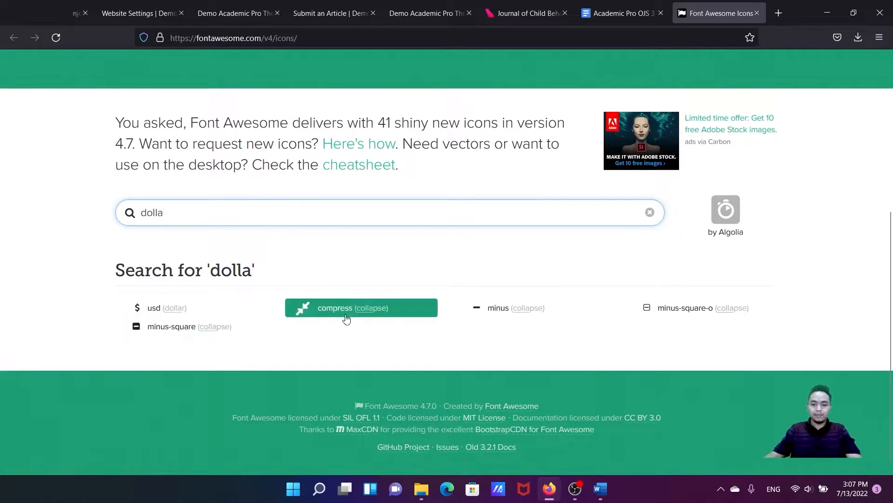
{"action": "left_click", "coordinate": [153, 311]}
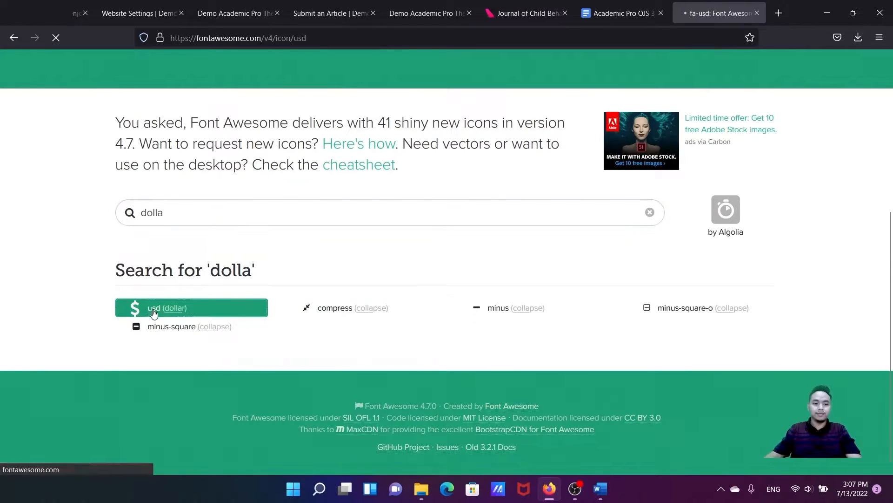
Copy the class value "fa fa-usd" from the icon's example code
{"action": "scroll", "coordinate": [226, 207], "scroll_direction": "down", "scroll_amount": 5}
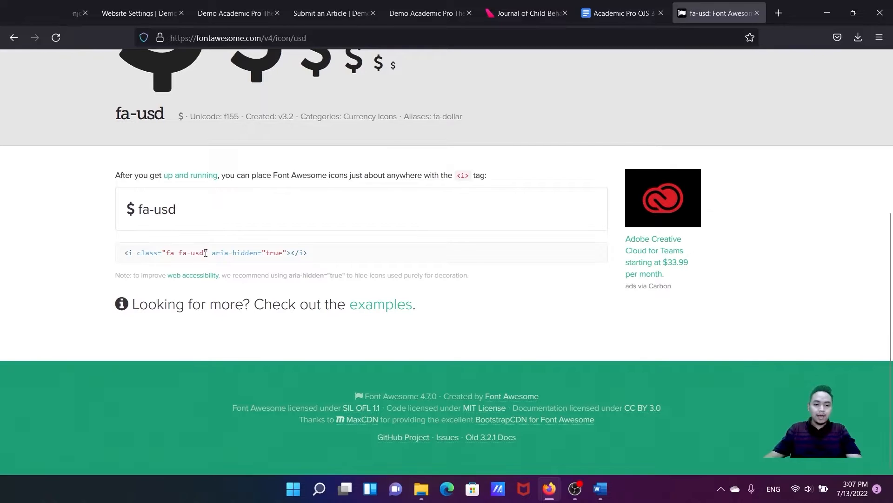
{"action": "left_click_drag", "start_coordinate": [204, 252], "coordinate": [165, 253]}
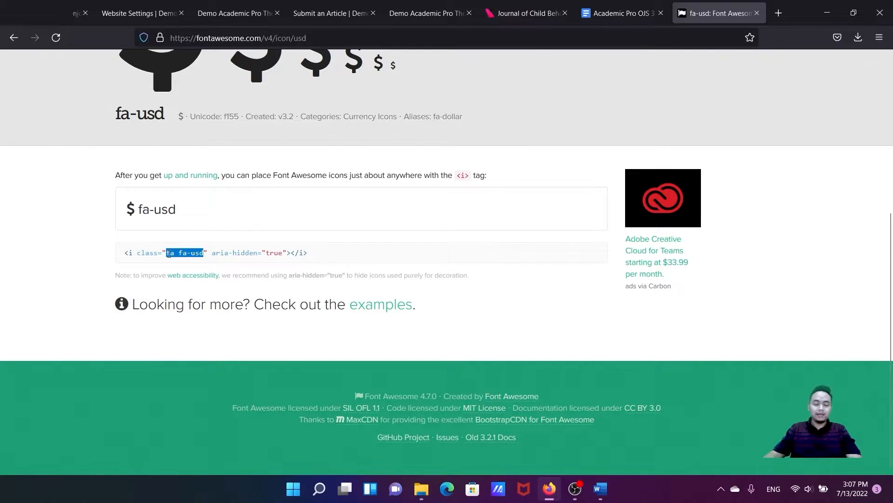
{"action": "right_click", "coordinate": [173, 253]}
{"action": "left_click", "coordinate": [186, 267]}
Reopen the sidebarmenu block for editing in the Website Settings and show its content's source code
{"action": "left_click", "coordinate": [138, 14]}
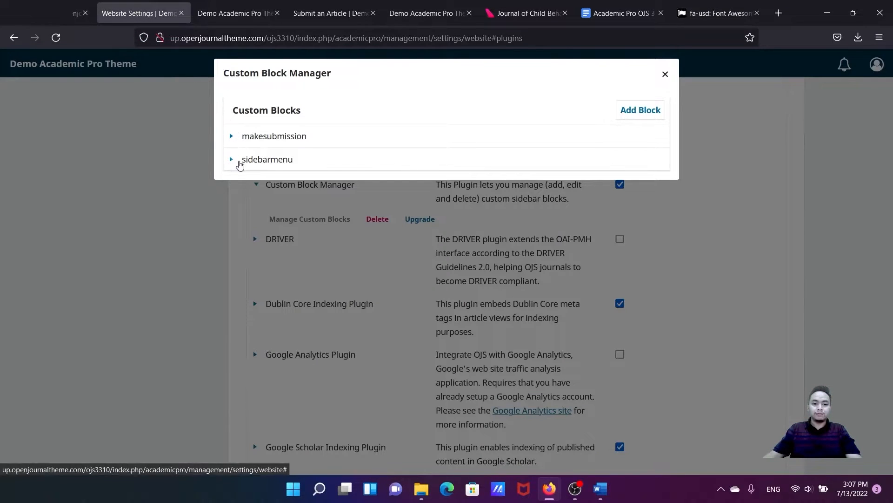
{"action": "left_click", "coordinate": [231, 159]}
{"action": "left_click", "coordinate": [250, 179]}
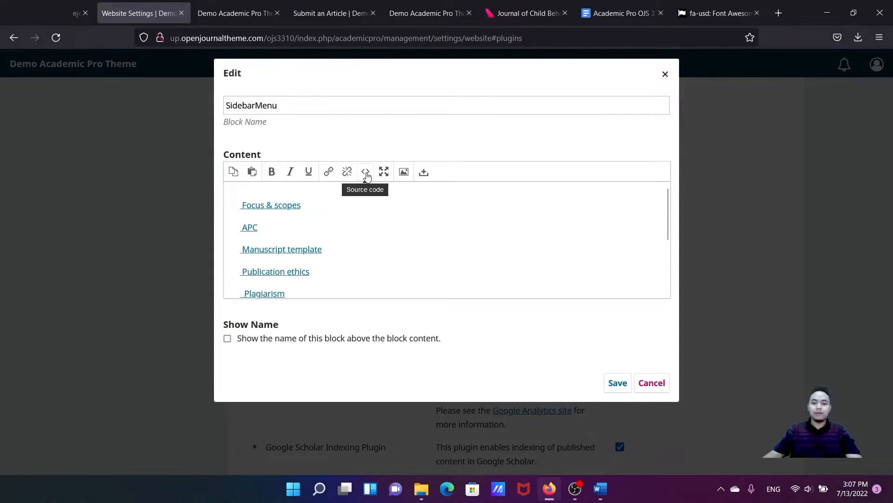
{"action": "left_click", "coordinate": [366, 171]}
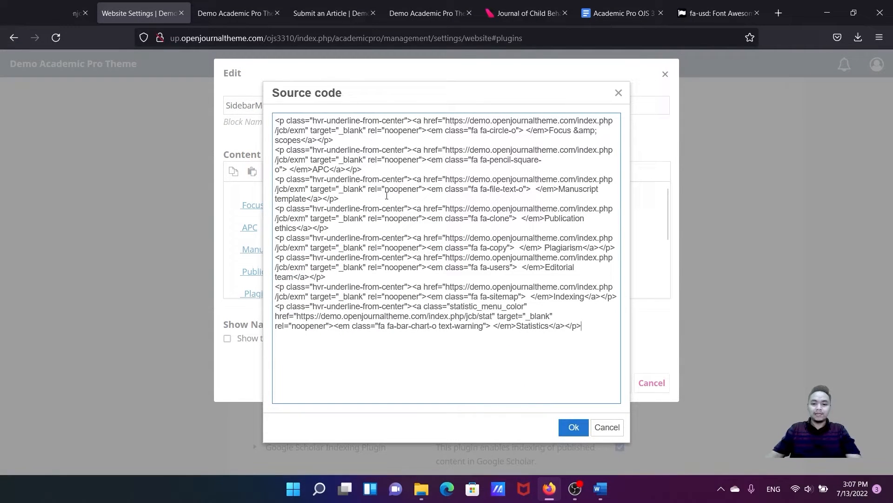
Compare the APC entry in the block's source code with the APC link on the journal homepage and the fa-usd icon code
{"action": "left_click_drag", "start_coordinate": [328, 168], "coordinate": [314, 169]}
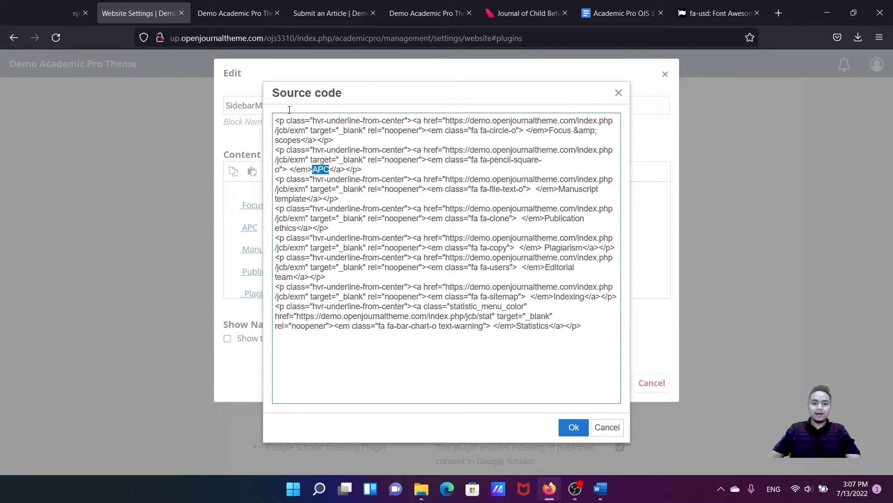
{"action": "left_click", "coordinate": [609, 18]}
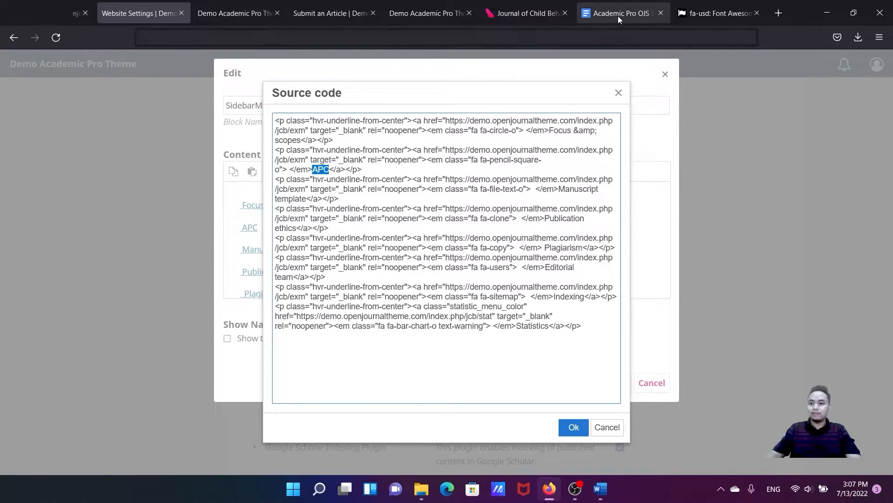
{"action": "left_click", "coordinate": [437, 18]}
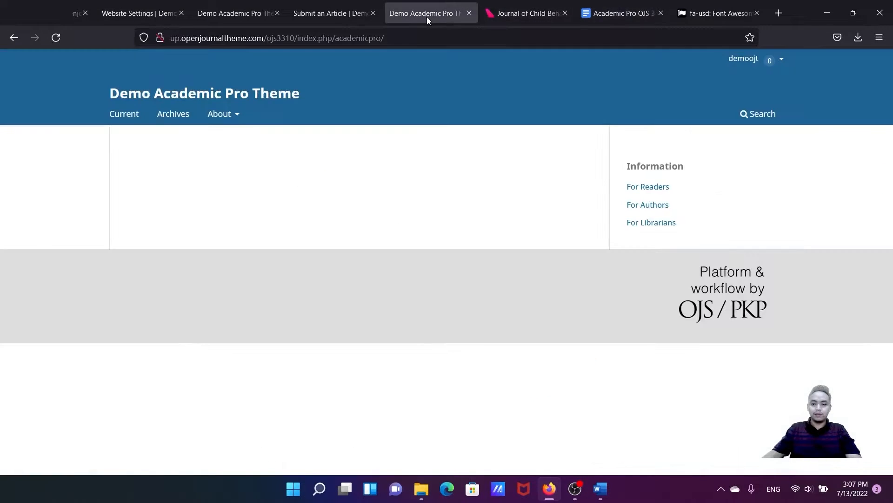
{"action": "left_click", "coordinate": [327, 19]}
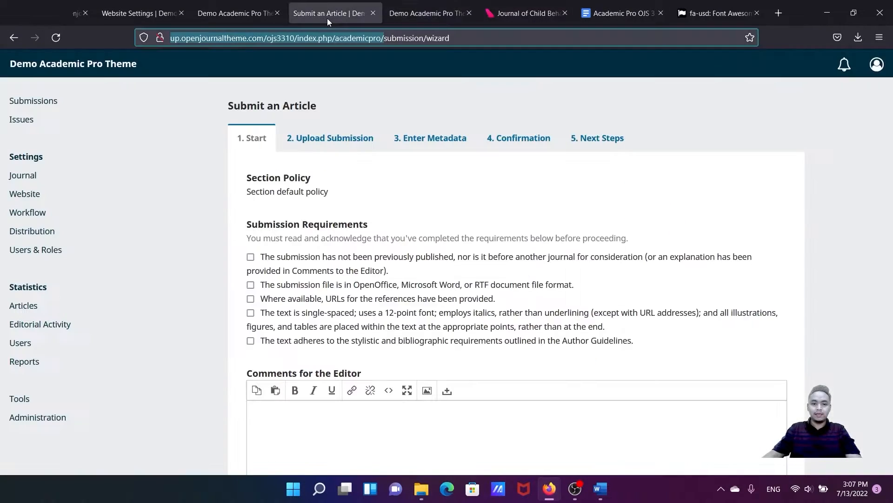
{"action": "left_click", "coordinate": [69, 68]}
{"action": "scroll", "coordinate": [479, 146], "scroll_direction": "down", "scroll_amount": 3}
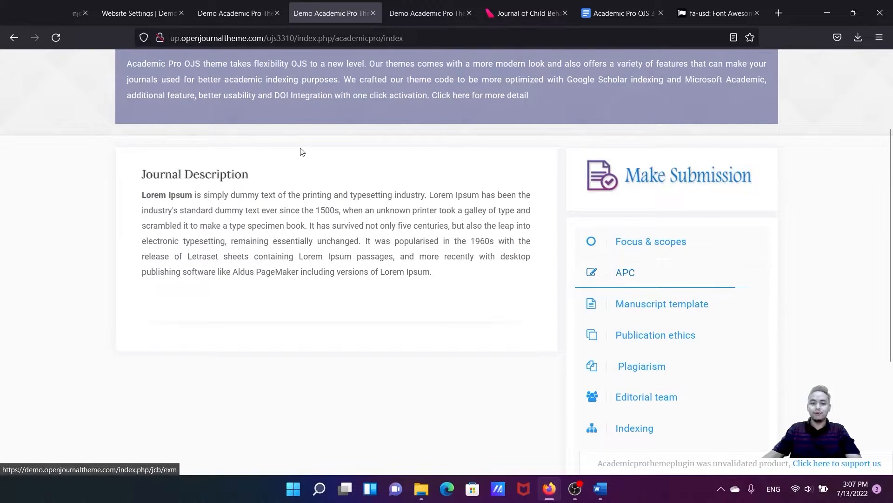
{"action": "left_click", "coordinate": [155, 14]}
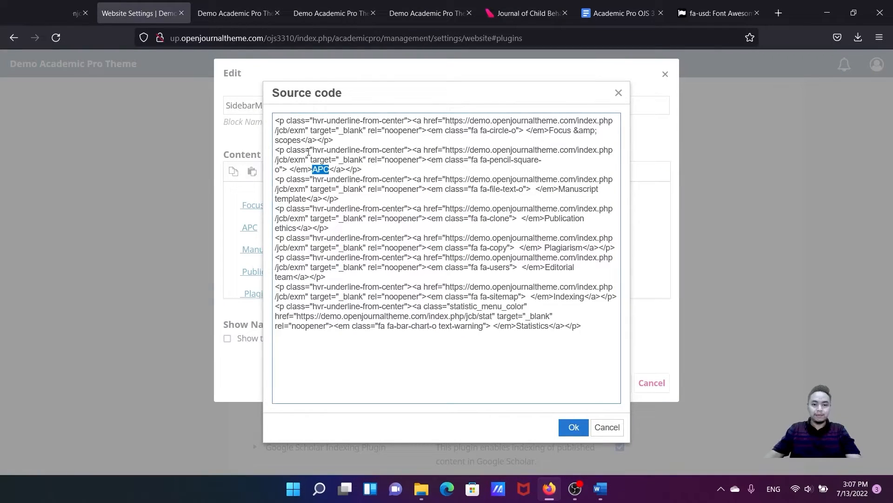
{"action": "left_click", "coordinate": [329, 170]}
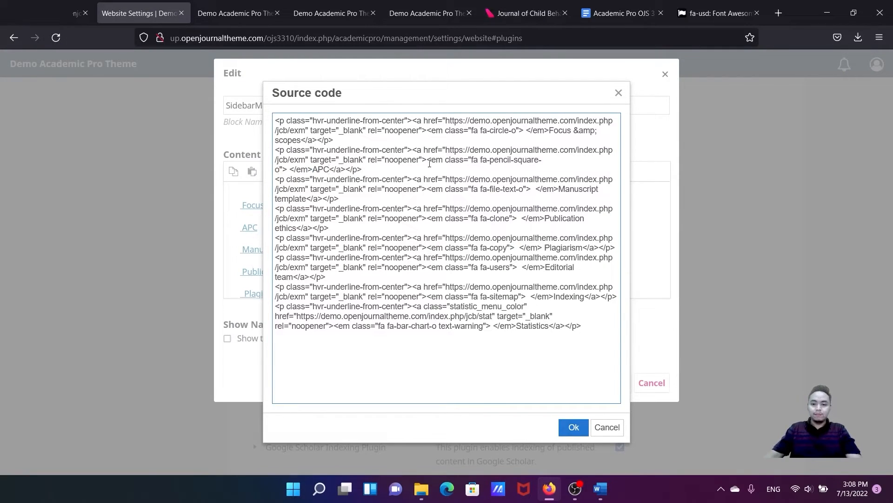
{"action": "left_click", "coordinate": [210, 14]}
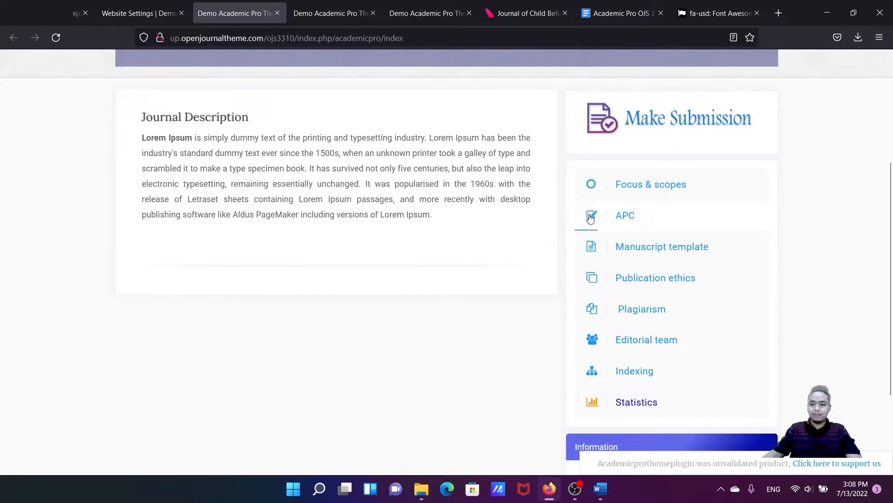
{"action": "left_click", "coordinate": [147, 19]}
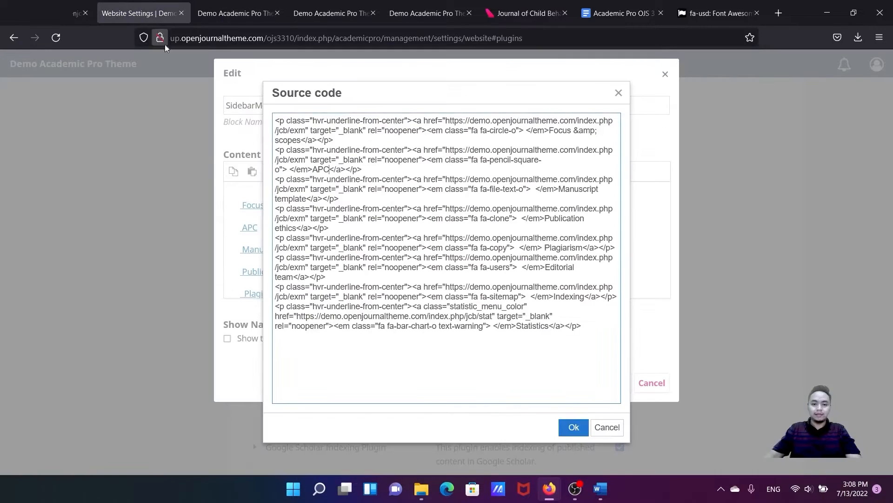
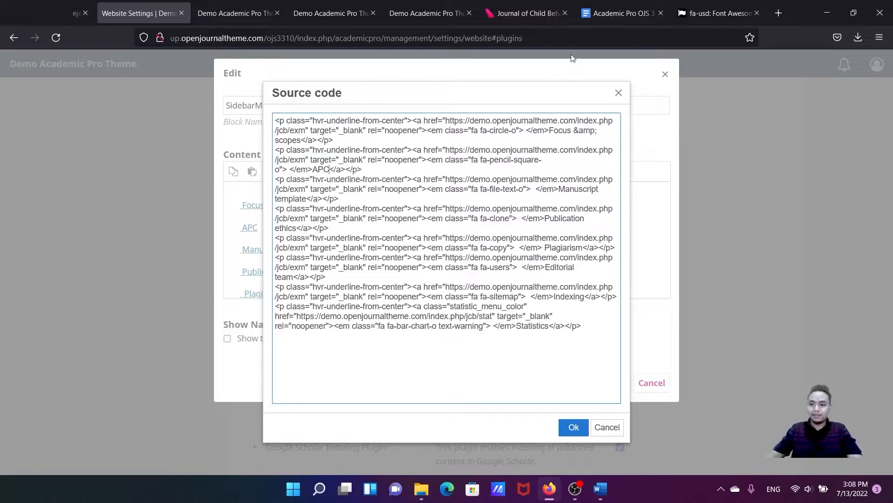
{"action": "left_click", "coordinate": [717, 13]}
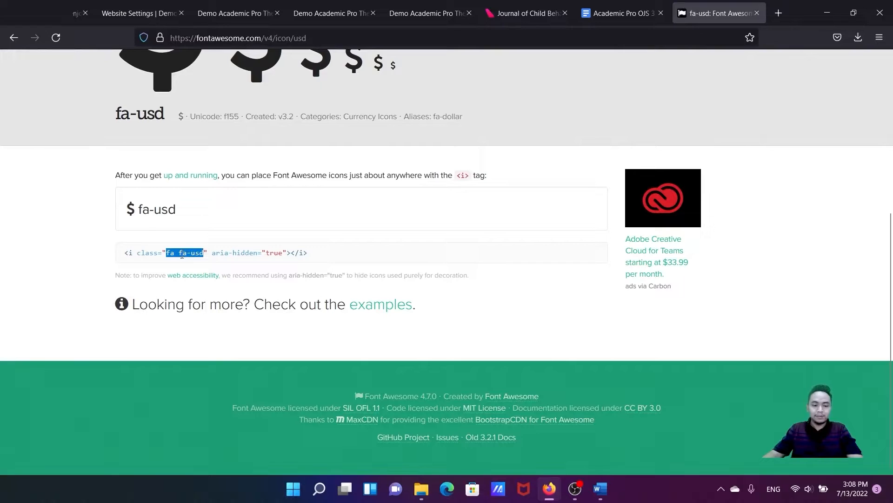
{"action": "left_click", "coordinate": [221, 14]}
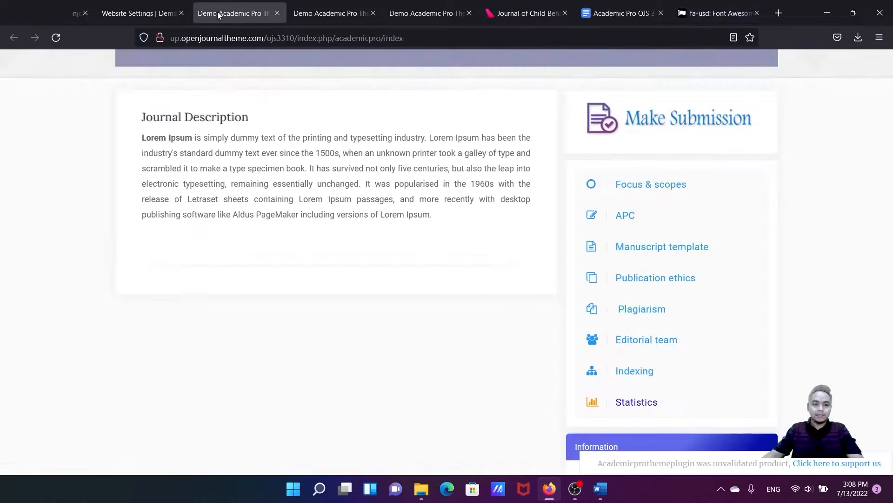
{"action": "left_click", "coordinate": [140, 14]}
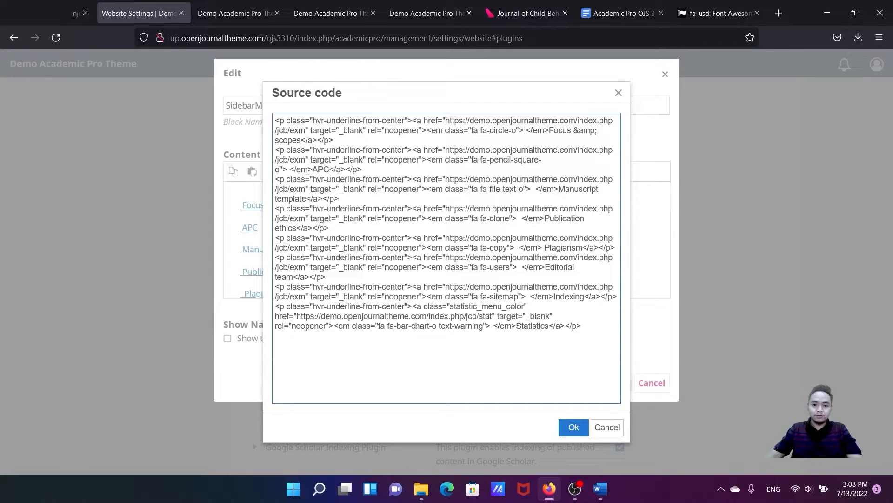
Replace the APC link's icon class with "fa fa-usd" in the source code, save the block, and reload the journal homepage
{"action": "left_click_drag", "start_coordinate": [331, 169], "coordinate": [319, 169]}
{"action": "left_click_drag", "start_coordinate": [472, 159], "coordinate": [284, 171]}
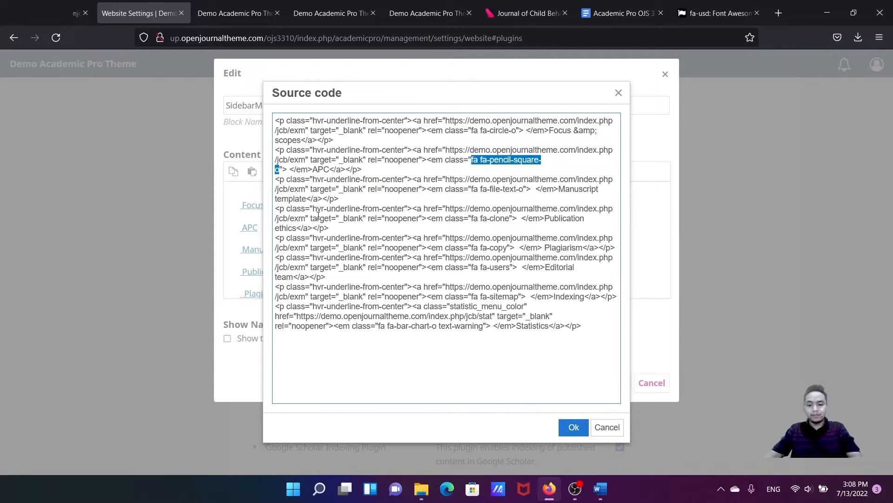
{"action": "type", "text": "fa fa-usd"}
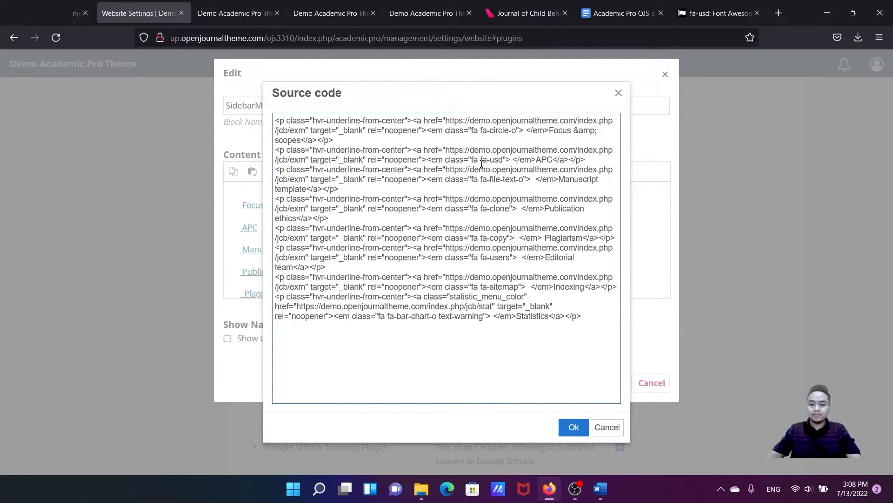
{"action": "left_click", "coordinate": [574, 427]}
{"action": "left_click", "coordinate": [615, 383]}
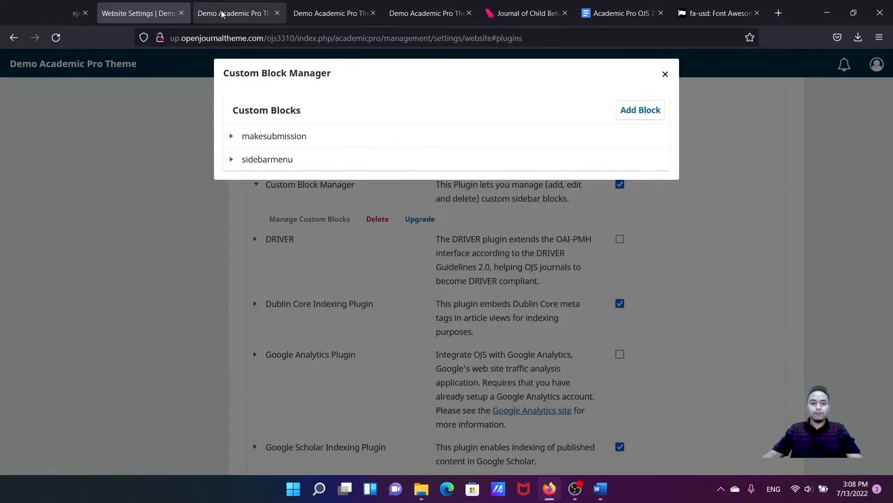
{"action": "left_click", "coordinate": [224, 13]}
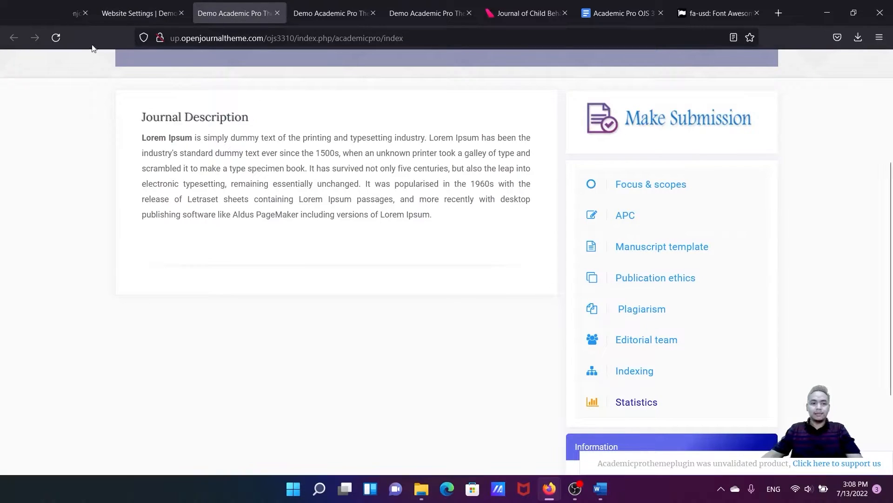
{"action": "left_click", "coordinate": [56, 38]}
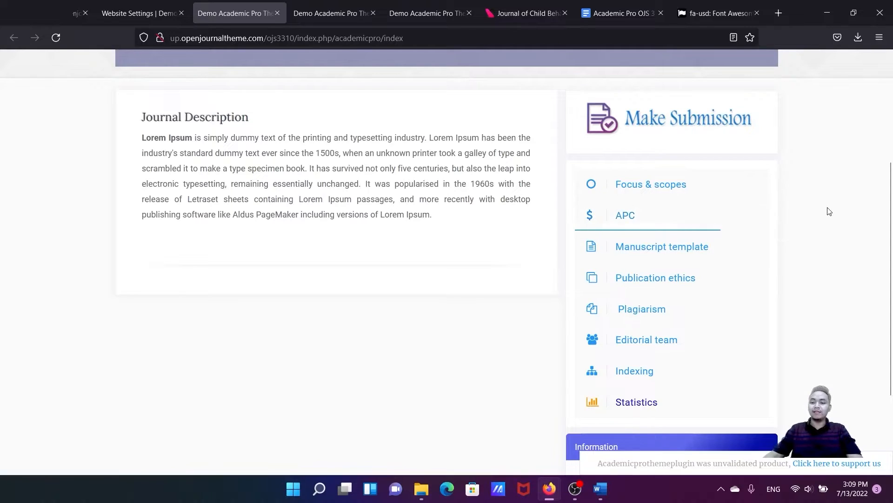
Open the APC link from the journal homepage's sidebar menu in a new browser tab
{"action": "right_click", "coordinate": [627, 218]}
{"action": "left_click", "coordinate": [639, 228]}
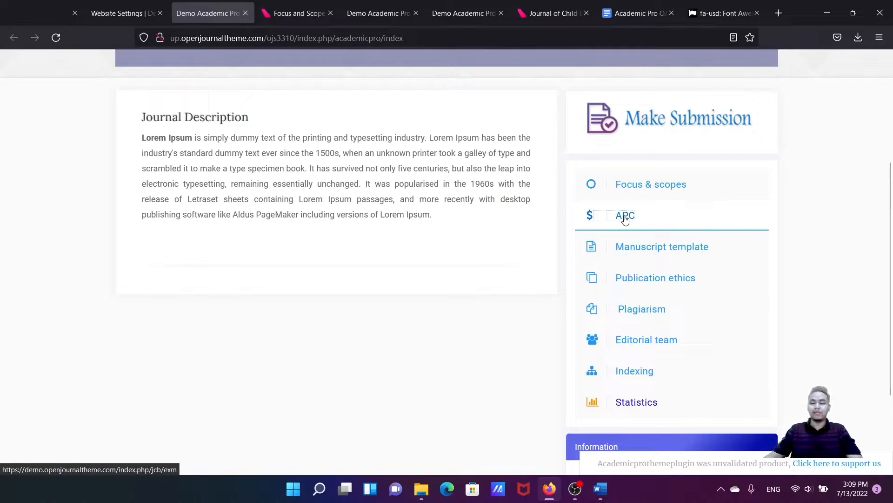
{"action": "scroll", "coordinate": [279, 121], "scroll_direction": "up", "scroll_amount": 2}
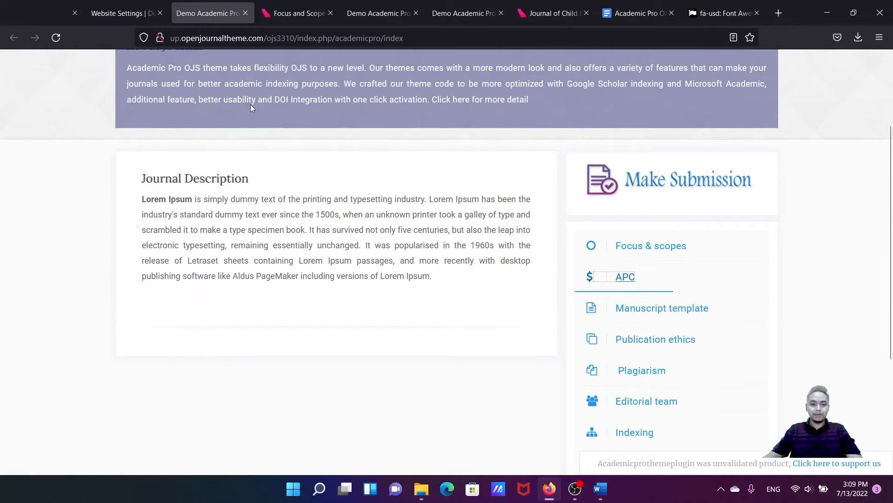
Return to the Website Settings page and close the open custom block dialog
{"action": "left_click", "coordinate": [127, 16]}
{"action": "left_click", "coordinate": [665, 74]}
{"action": "scroll", "coordinate": [607, 166], "scroll_direction": "up", "scroll_amount": 9}
{"action": "scroll", "coordinate": [607, 165], "scroll_direction": "up", "scroll_amount": 5}
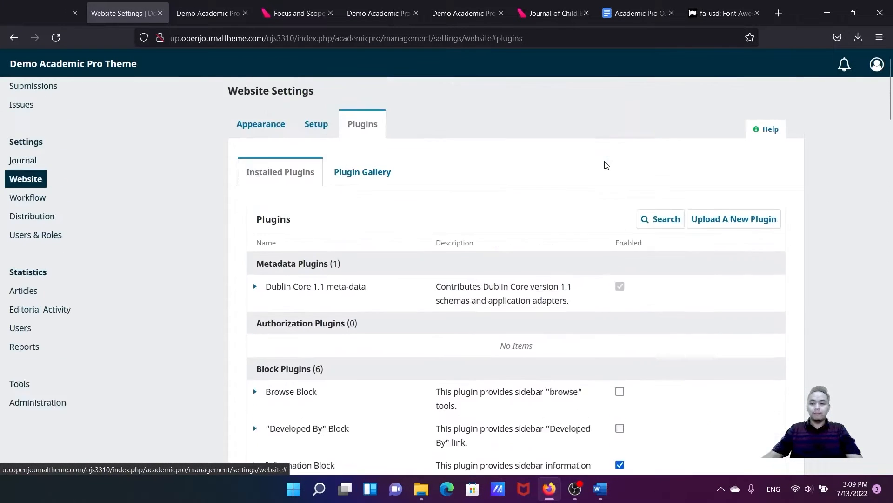
Find the Static Pages Plugin among the generic plugins and enable it
{"action": "scroll", "coordinate": [536, 166], "scroll_direction": "up", "scroll_amount": 1}
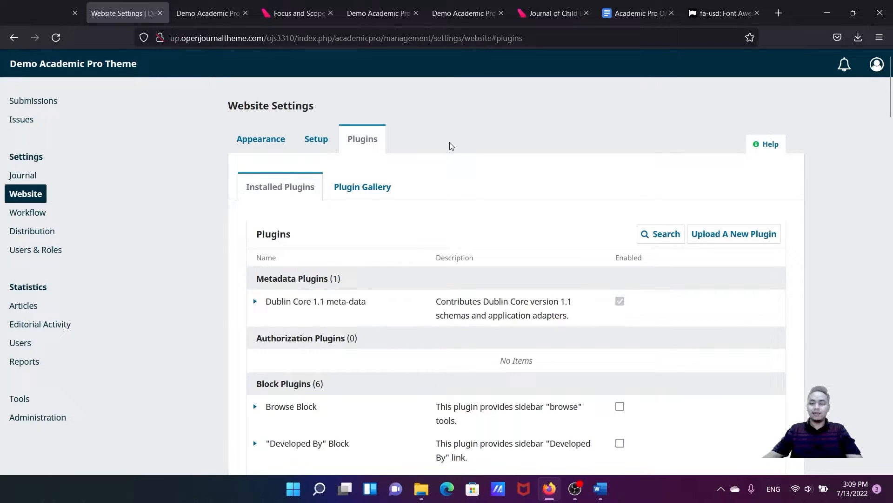
{"action": "scroll", "coordinate": [450, 143], "scroll_direction": "down", "scroll_amount": 3}
{"action": "scroll", "coordinate": [451, 144], "scroll_direction": "up", "scroll_amount": 3}
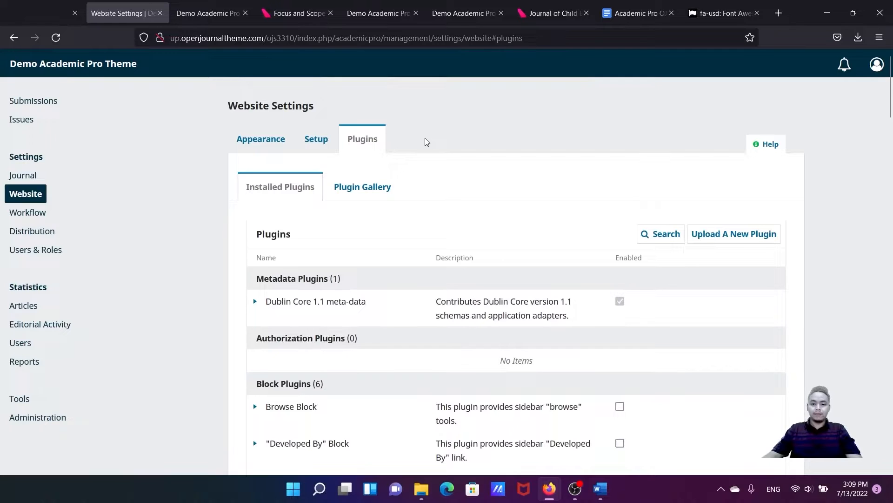
{"action": "scroll", "coordinate": [421, 137], "scroll_direction": "down", "scroll_amount": 4}
{"action": "scroll", "coordinate": [421, 142], "scroll_direction": "down", "scroll_amount": 10}
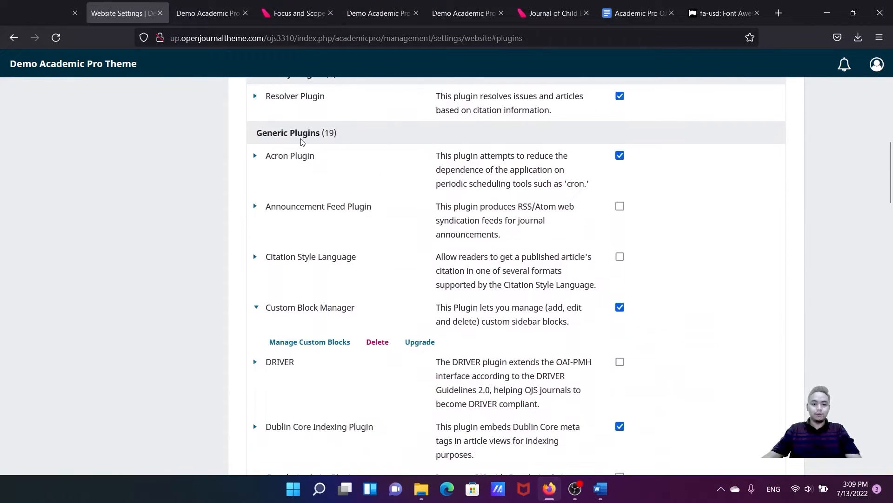
{"action": "scroll", "coordinate": [324, 137], "scroll_direction": "down", "scroll_amount": 11}
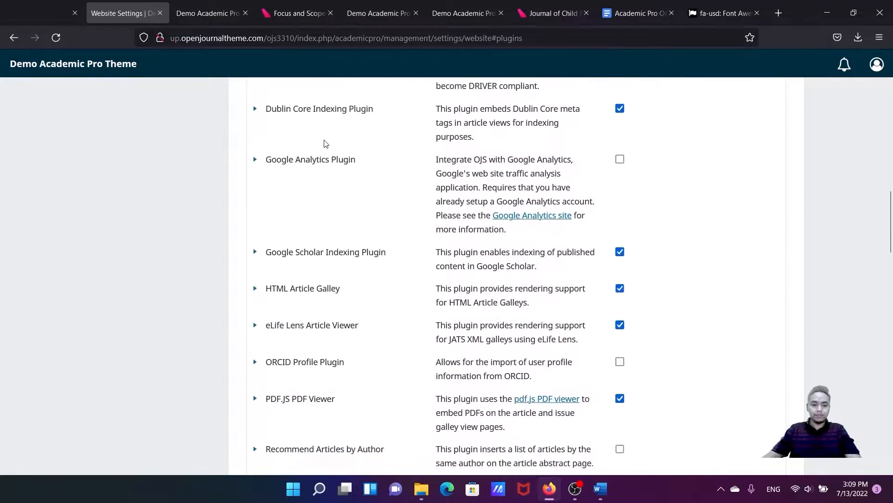
{"action": "scroll", "coordinate": [325, 140], "scroll_direction": "down", "scroll_amount": 6}
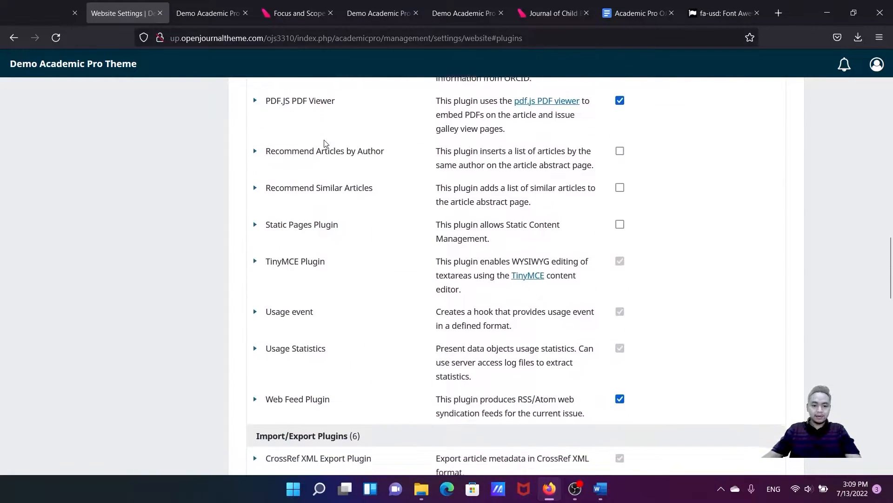
{"action": "scroll", "coordinate": [323, 154], "scroll_direction": "up", "scroll_amount": 3}
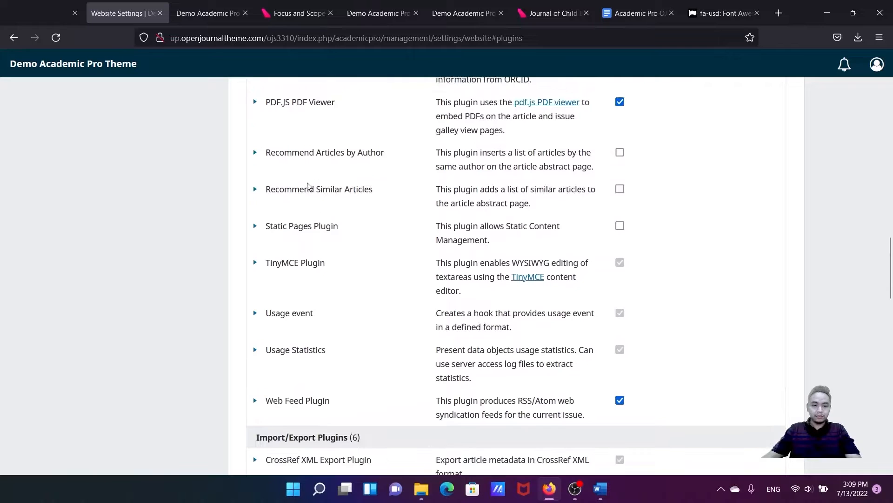
{"action": "scroll", "coordinate": [304, 256], "scroll_direction": "down", "scroll_amount": 3}
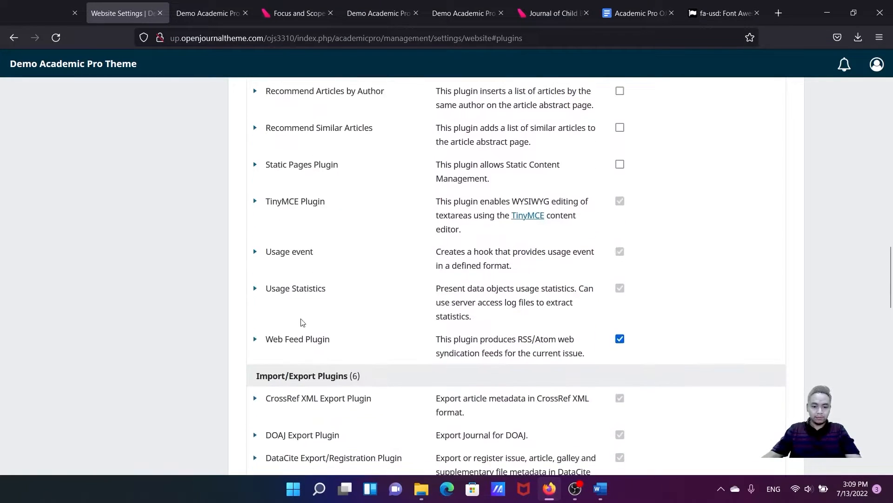
{"action": "scroll", "coordinate": [300, 313], "scroll_direction": "up", "scroll_amount": 3}
{"action": "left_click_drag", "start_coordinate": [350, 290], "coordinate": [263, 290]}
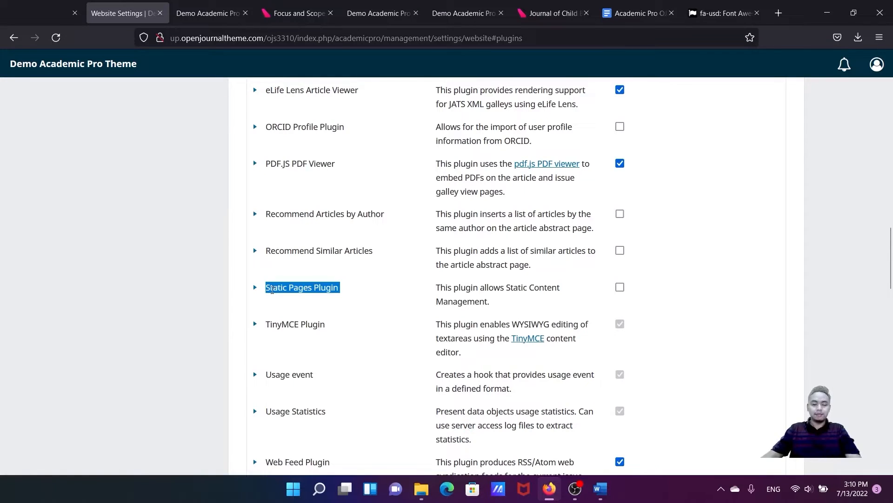
{"action": "left_click", "coordinate": [621, 288]}
Reload the Website Settings page and show its Static Pages section
{"action": "scroll", "coordinate": [190, 144], "scroll_direction": "up", "scroll_amount": 15}
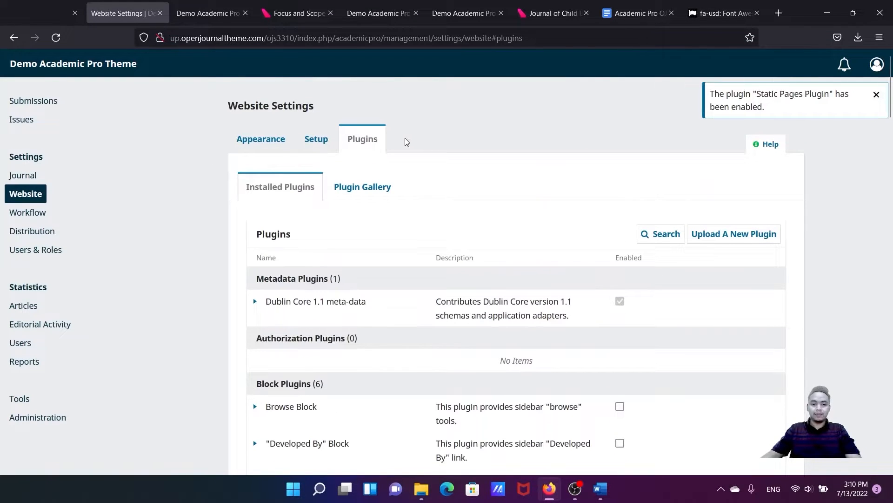
{"action": "left_click", "coordinate": [60, 37]}
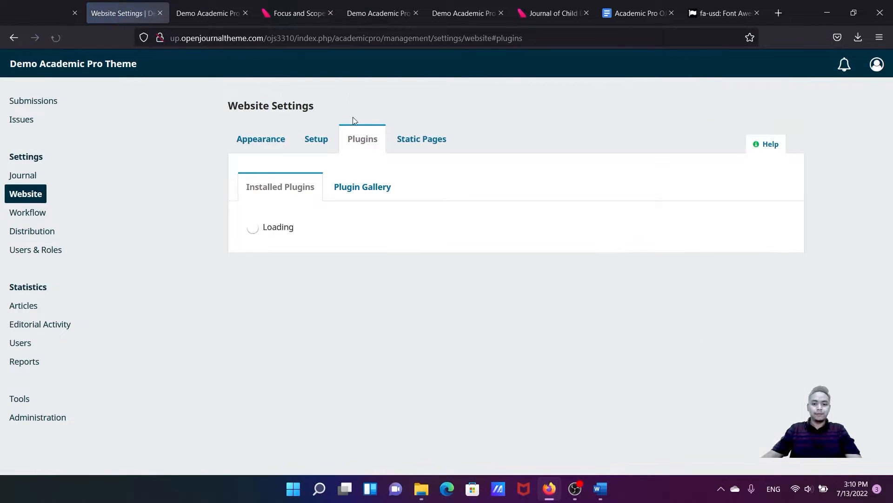
{"action": "left_click", "coordinate": [422, 139]}
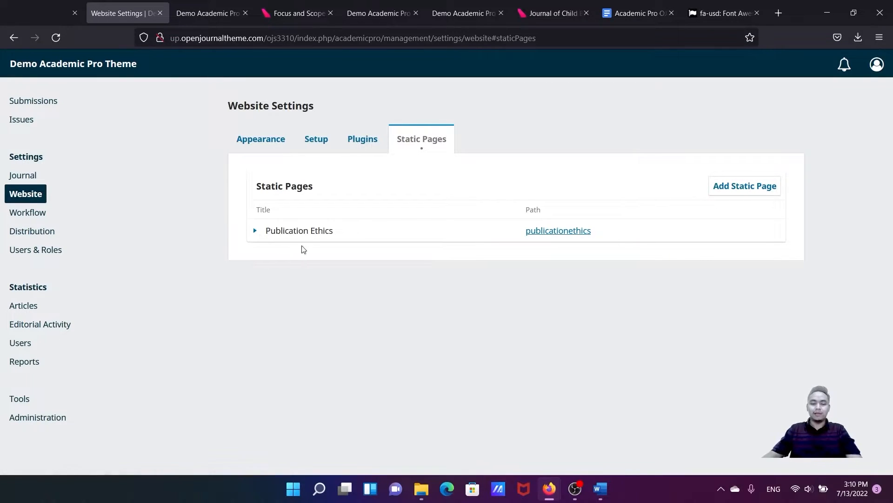
Start a new static page with the title "APC" and the path "apc"
{"action": "left_click", "coordinate": [754, 188]}
{"action": "left_click", "coordinate": [331, 107]}
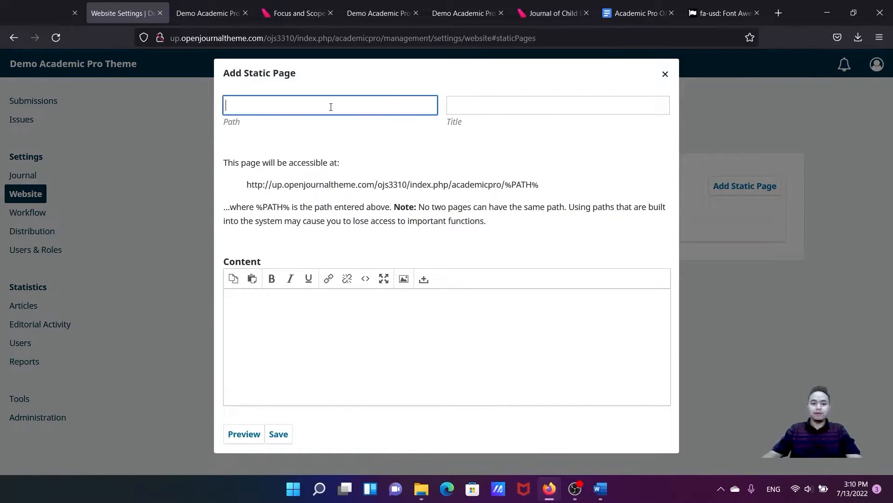
{"action": "left_click", "coordinate": [542, 108]}
{"action": "type", "text": "APC"}
{"action": "left_click", "coordinate": [375, 103]}
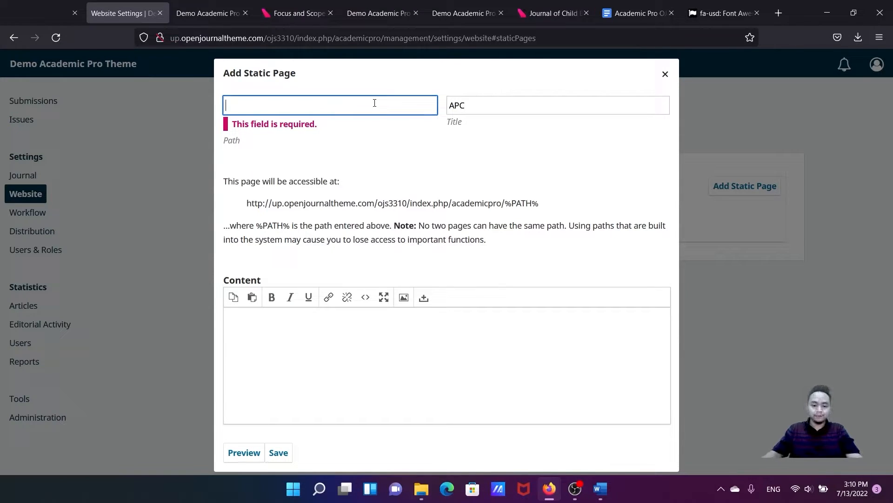
{"action": "type", "text": "apc"}
{"action": "left_click", "coordinate": [418, 319]}
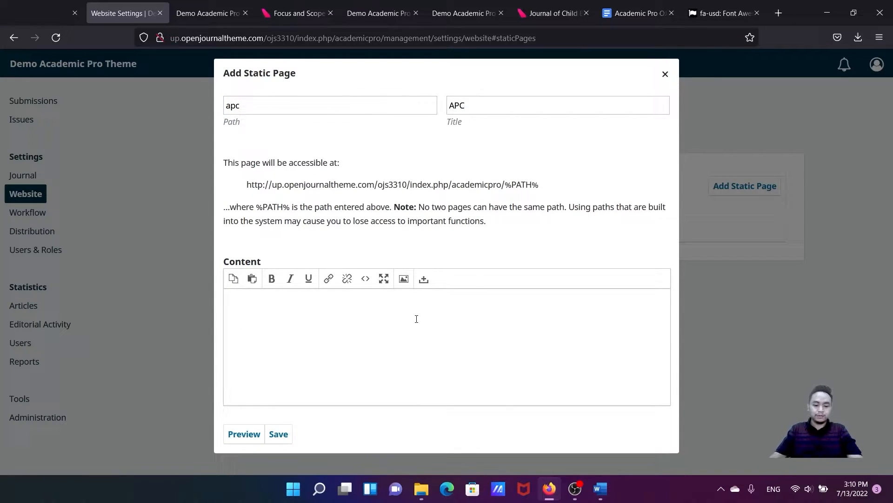
Search the web for "lorem ipsum" in a new tab and copy the "What is Lorem Ipsum?" paragraph from lipsum.com
{"action": "key", "text": "ctrl+t"}
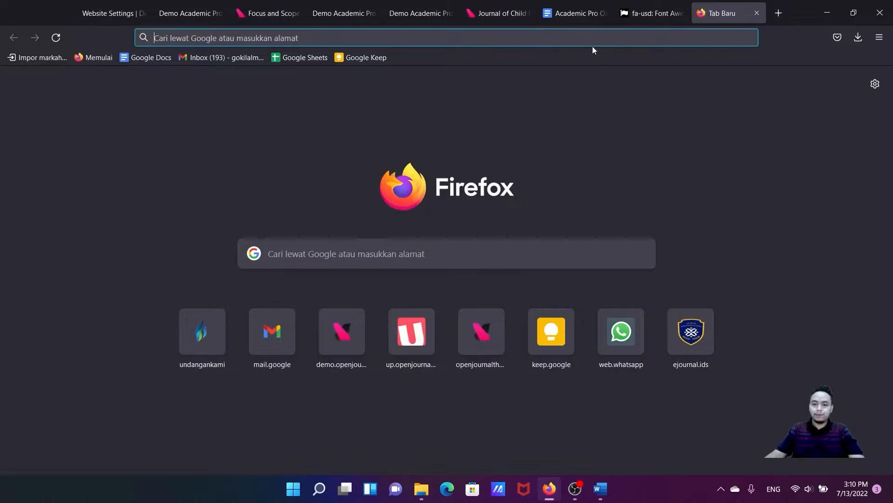
{"action": "left_click", "coordinate": [593, 45]}
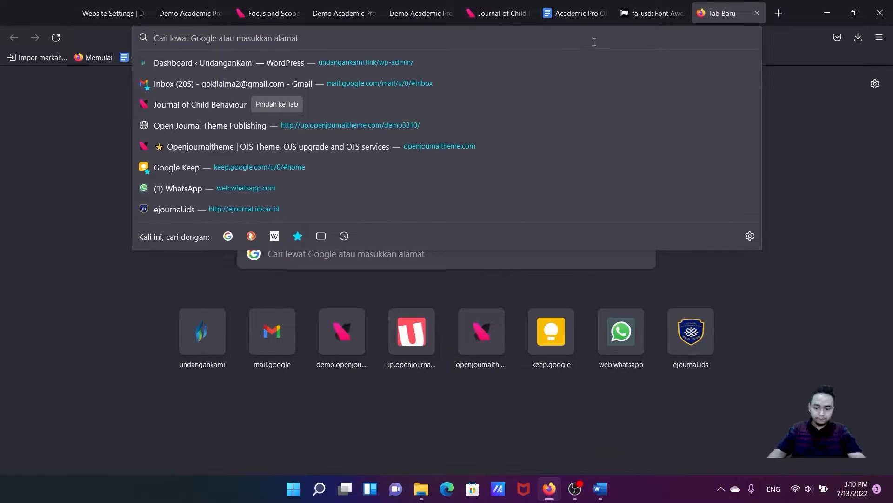
{"action": "type", "text": "lorem ips"}
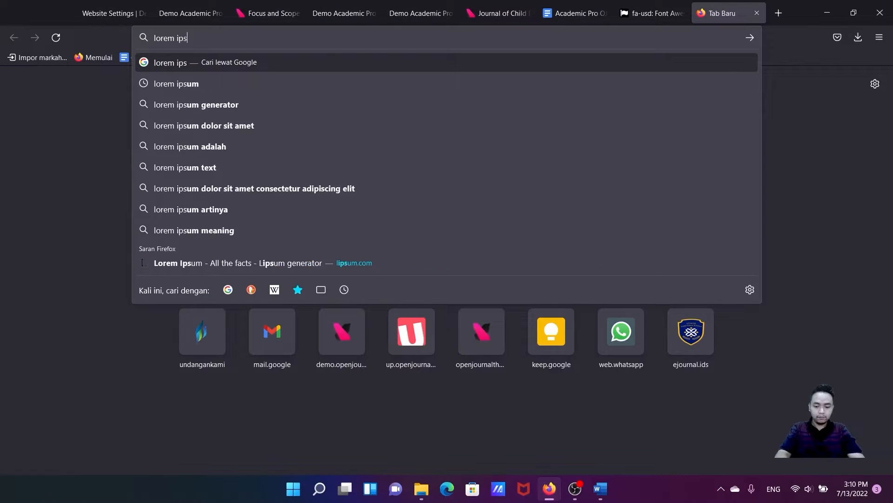
{"action": "type", "text": "um"}
{"action": "key", "text": "Return"}
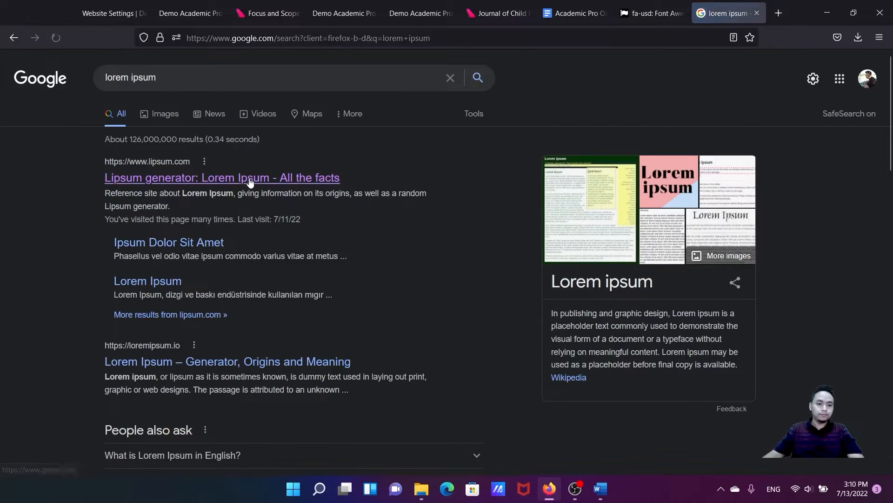
{"action": "left_click", "coordinate": [250, 181]}
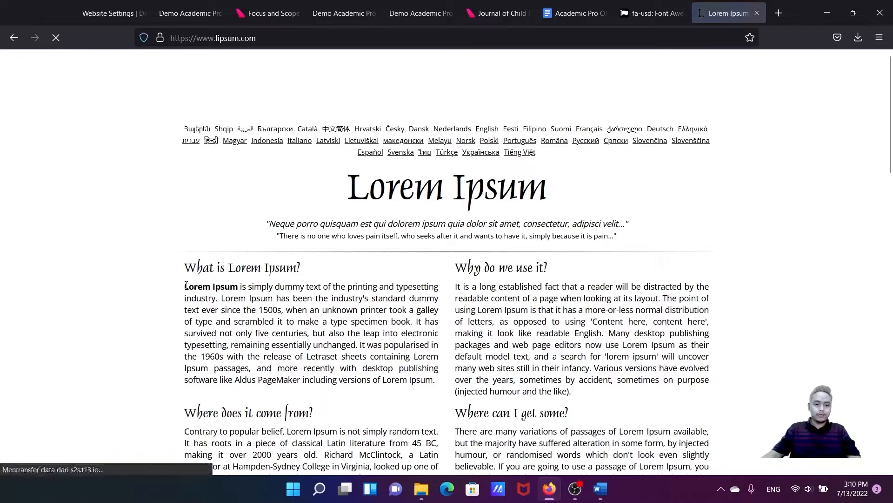
{"action": "left_click_drag", "start_coordinate": [186, 285], "coordinate": [437, 383]}
{"action": "key", "text": "ctrl+c"}
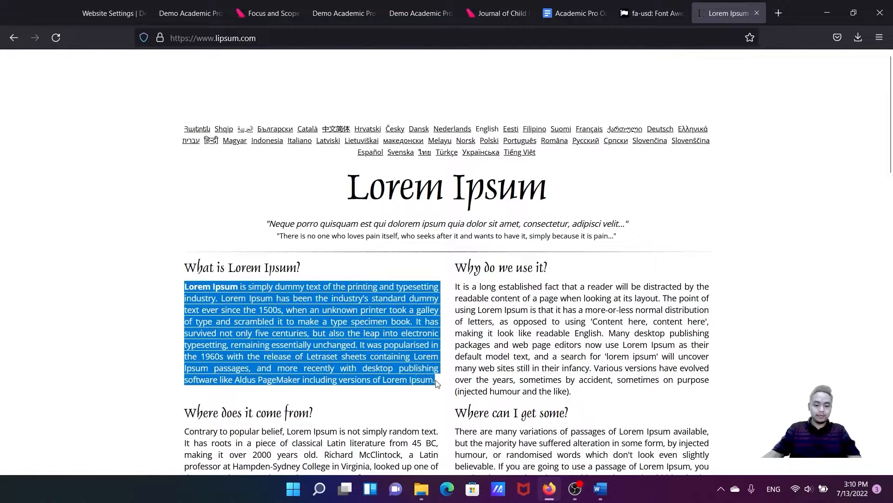
Paste the copied Lorem Ipsum paragraph as the APC static page's content and save the page
{"action": "left_click", "coordinate": [121, 15]}
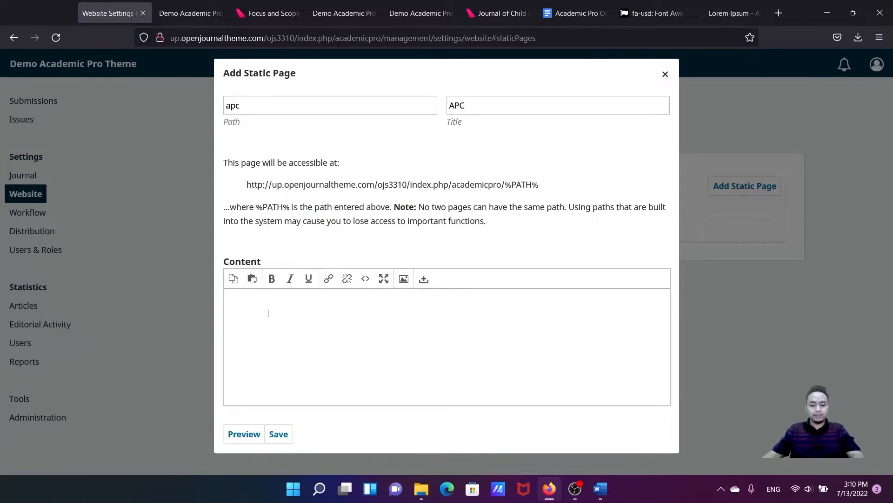
{"action": "key", "text": "ctrl+v"}
{"action": "left_click_drag", "start_coordinate": [454, 382], "coordinate": [238, 310]}
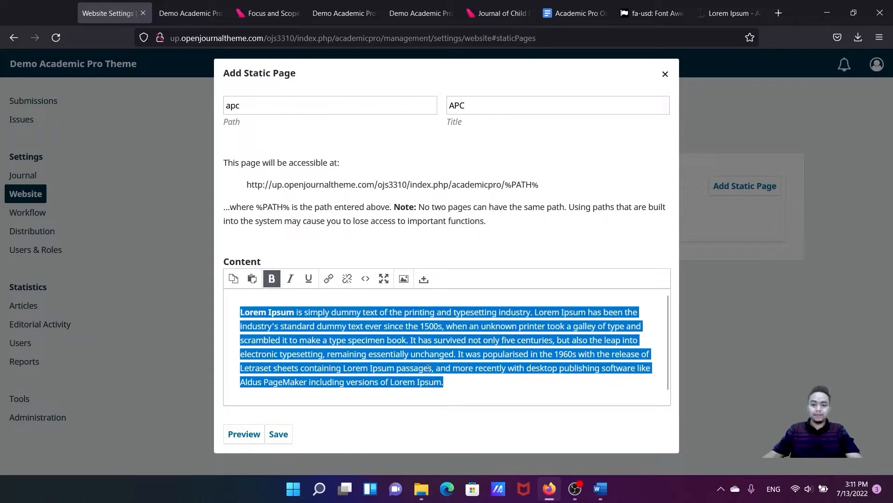
{"action": "left_click", "coordinate": [455, 377]}
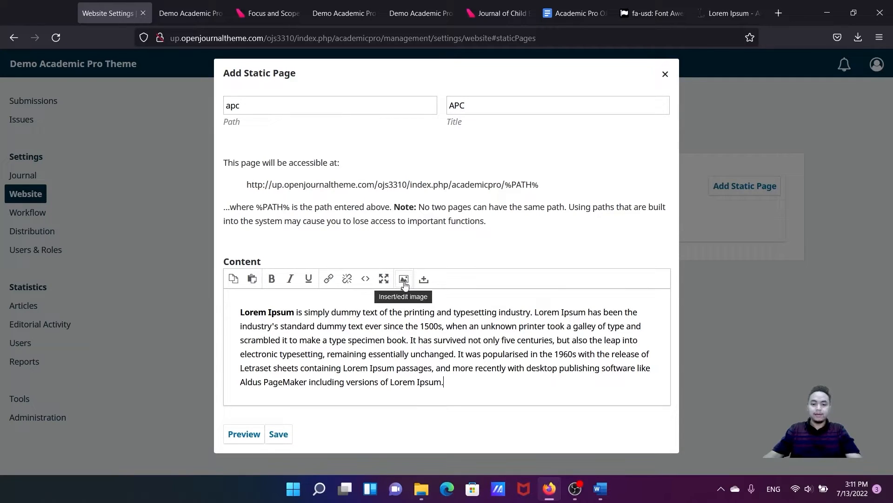
{"action": "left_click_drag", "start_coordinate": [466, 377], "coordinate": [239, 312]}
{"action": "left_click", "coordinate": [283, 430]}
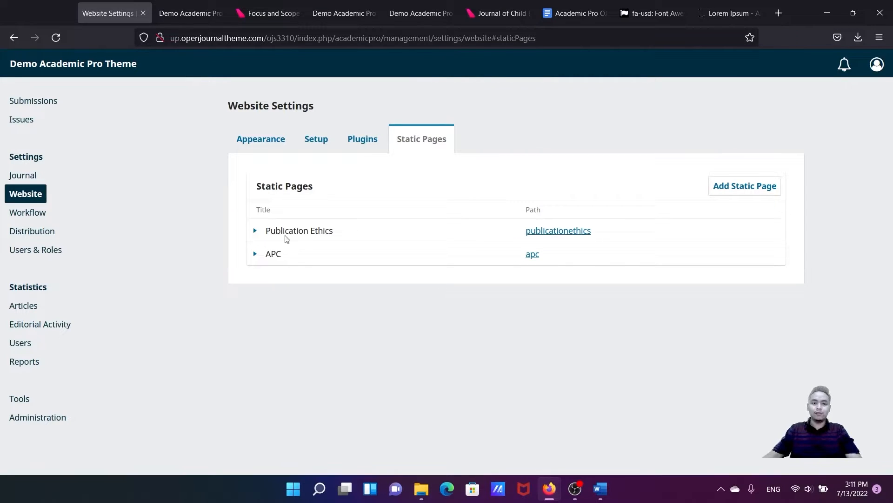
Check the APC link target on the journal homepage and open the new apc static page in a separate tab
{"action": "left_click", "coordinate": [191, 16]}
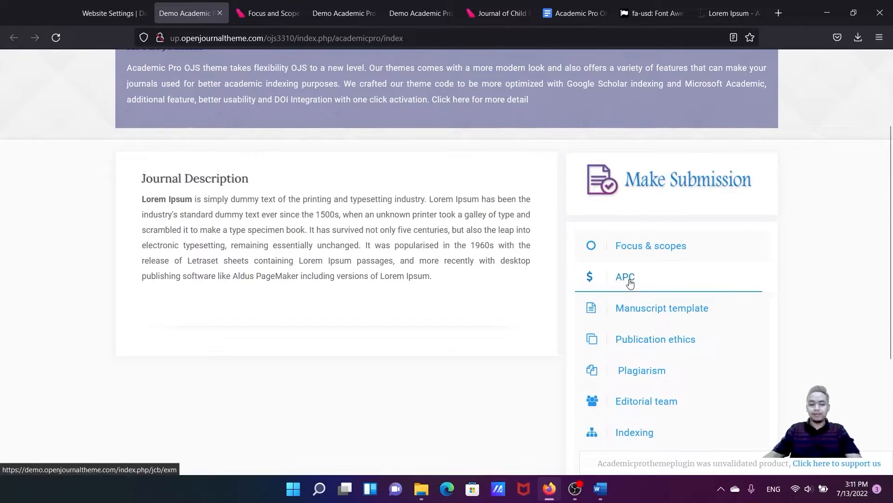
{"action": "left_click", "coordinate": [110, 16]}
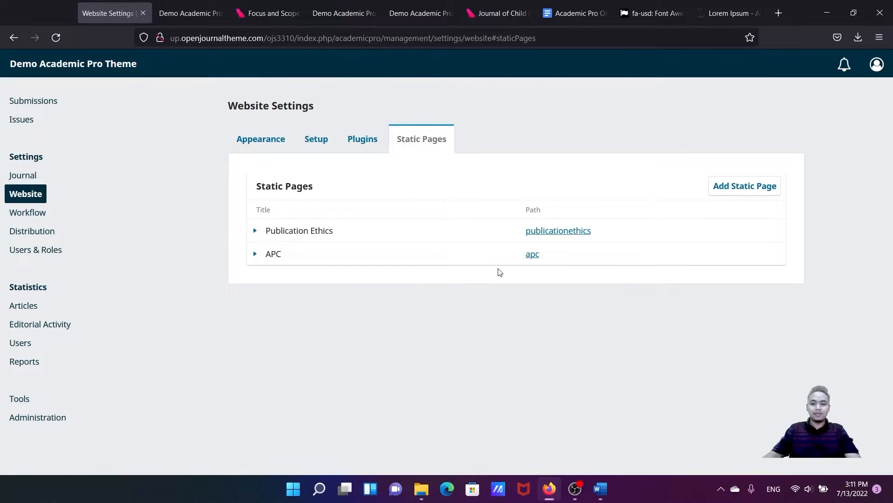
{"action": "right_click", "coordinate": [532, 258]}
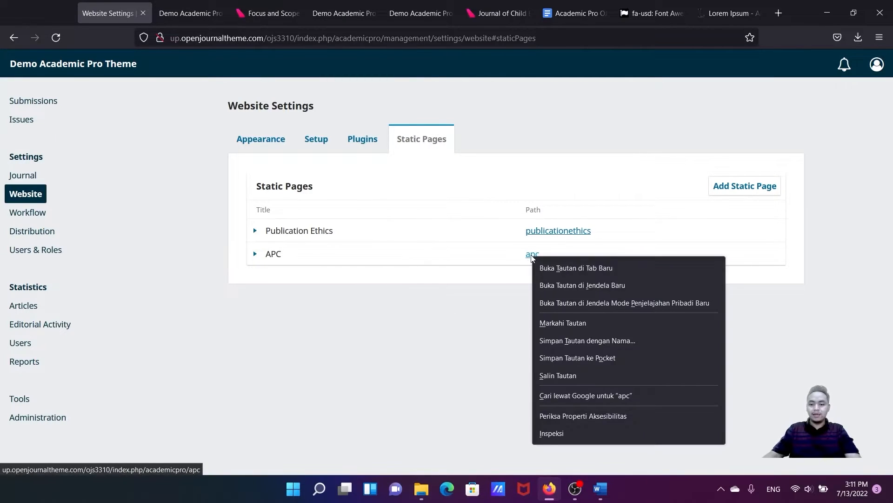
{"action": "left_click", "coordinate": [511, 296]}
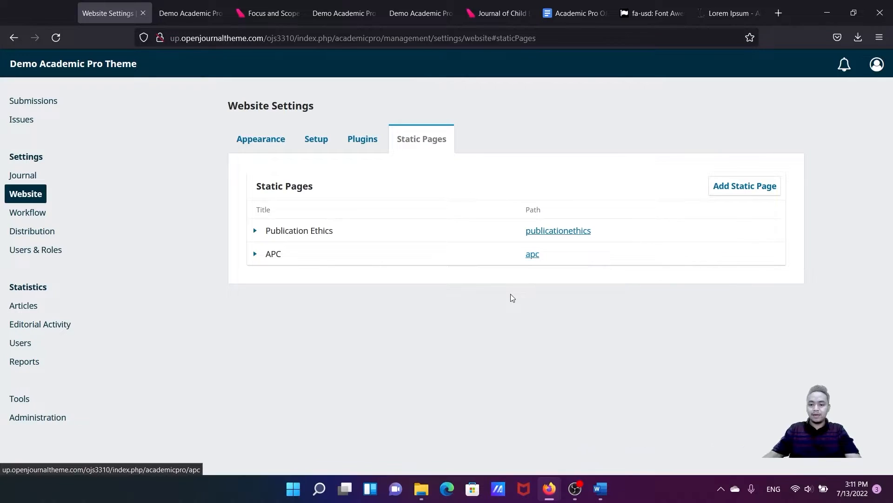
{"action": "right_click", "coordinate": [533, 260]}
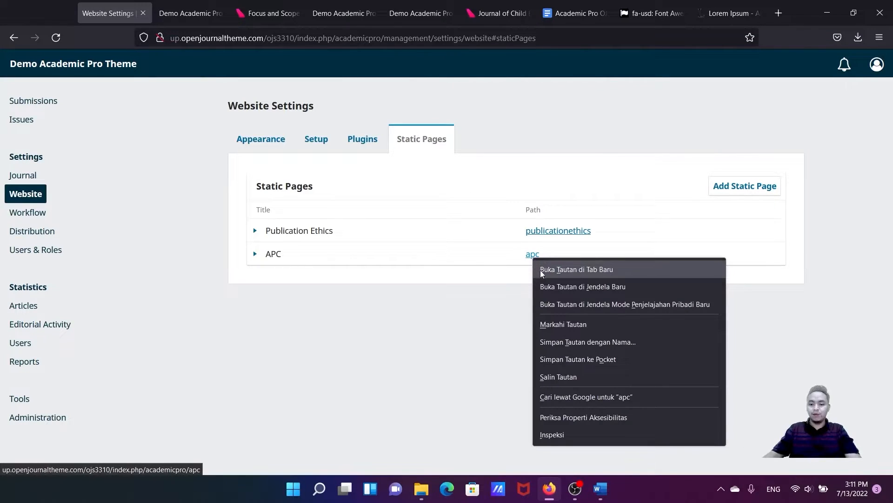
{"action": "left_click", "coordinate": [542, 270]}
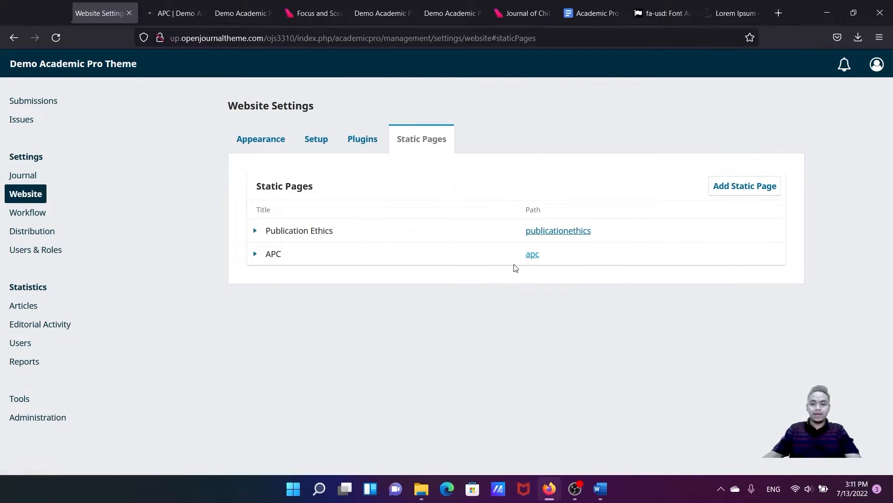
Show the link options for the APC page's path in the static pages list
{"action": "right_click", "coordinate": [533, 258]}
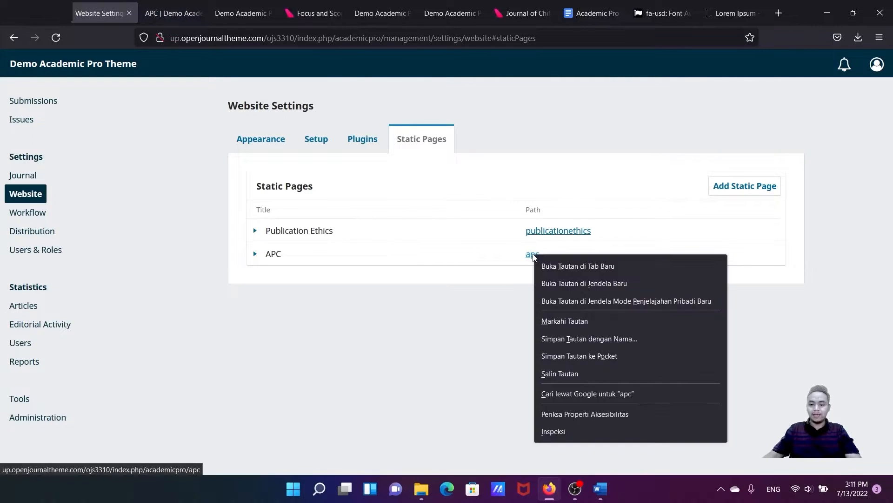
Copy the APC static page's link, close the existing APC tab and reopen the page in a new tab
{"action": "left_click", "coordinate": [542, 373]}
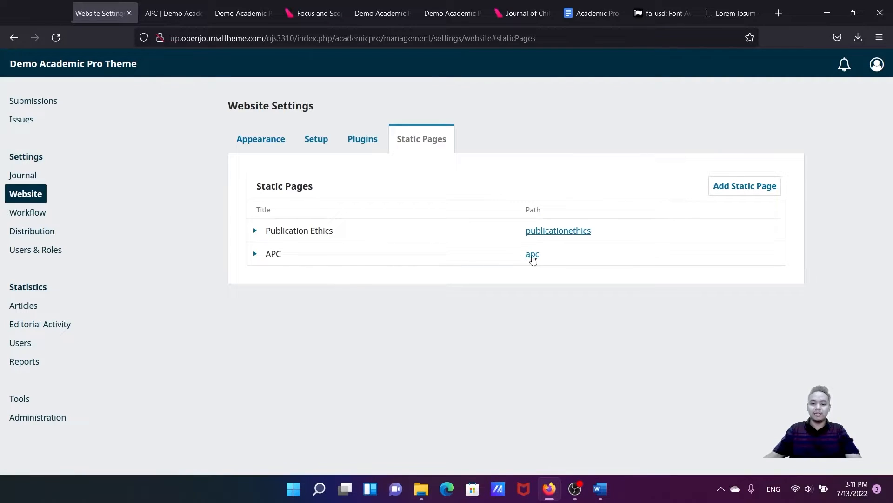
{"action": "left_click", "coordinate": [185, 13]}
{"action": "left_click", "coordinate": [197, 14]}
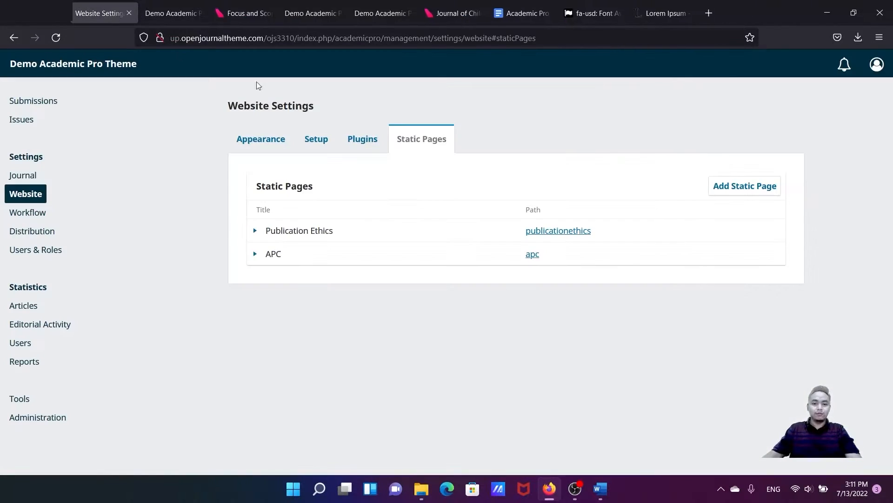
{"action": "right_click", "coordinate": [534, 260]}
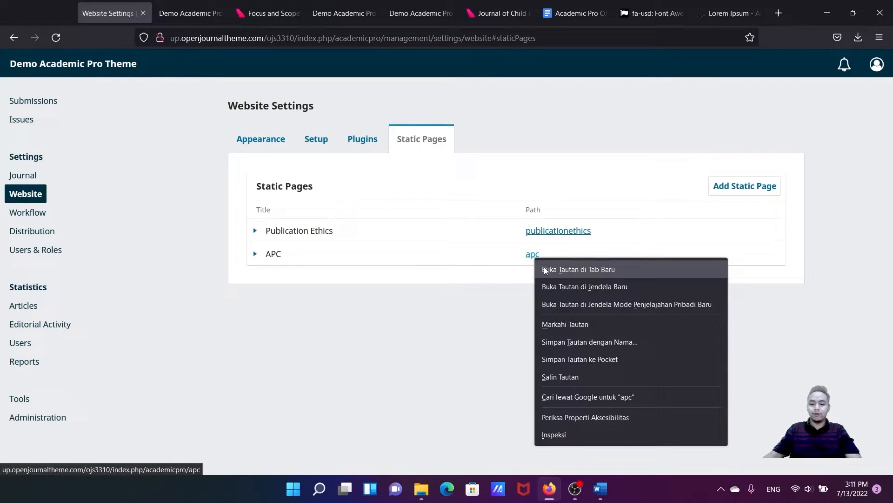
{"action": "left_click", "coordinate": [545, 270]}
{"action": "left_click", "coordinate": [171, 14]}
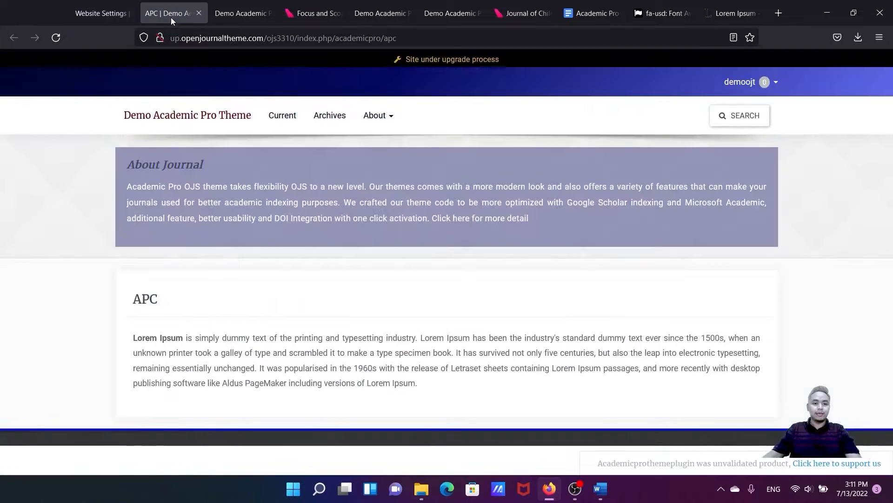
Review the APC page's text and copy its full web address
{"action": "left_click_drag", "start_coordinate": [417, 383], "coordinate": [142, 338]}
{"action": "left_click", "coordinate": [248, 353]}
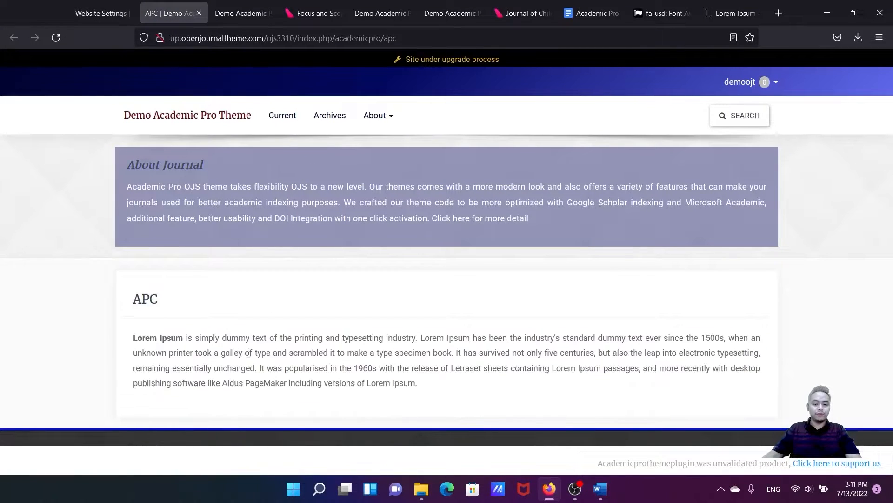
{"action": "left_click", "coordinate": [409, 38]}
{"action": "left_click_drag", "start_coordinate": [408, 38], "coordinate": [170, 49]}
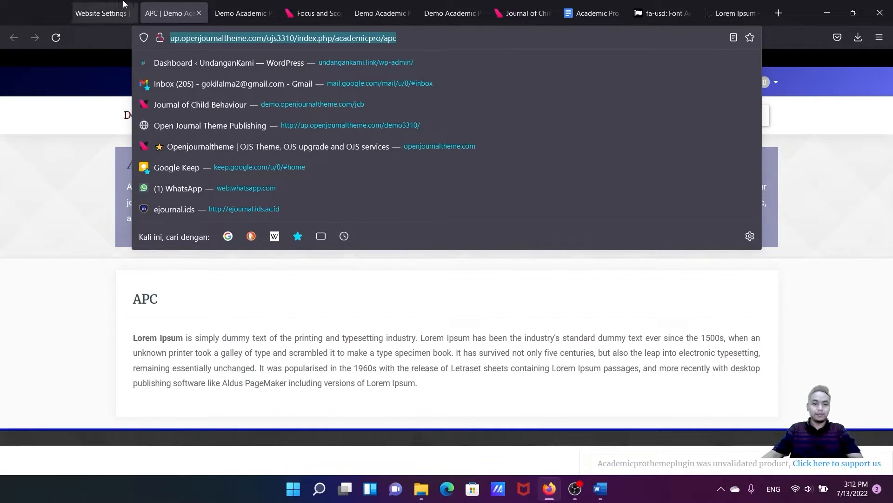
Open the list of custom blocks from the Custom Block Manager plugin in the website settings
{"action": "left_click", "coordinate": [102, 12]}
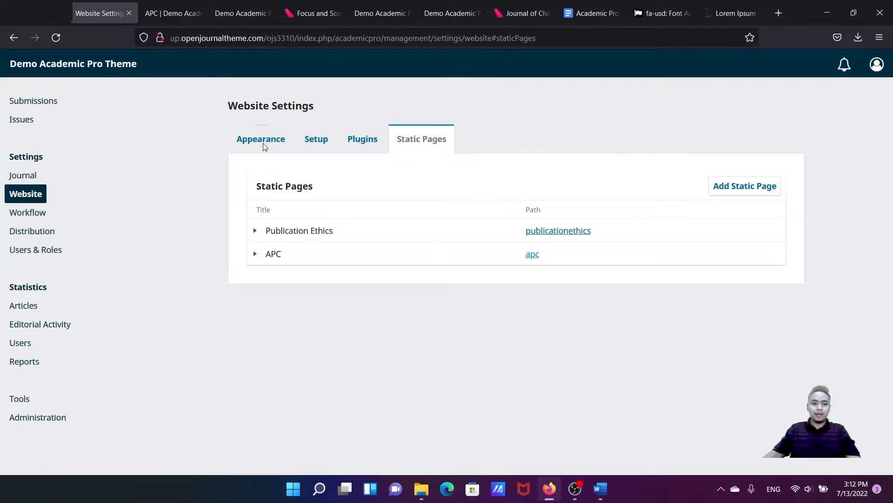
{"action": "left_click", "coordinate": [363, 143]}
{"action": "scroll", "coordinate": [363, 153], "scroll_direction": "down", "scroll_amount": 5}
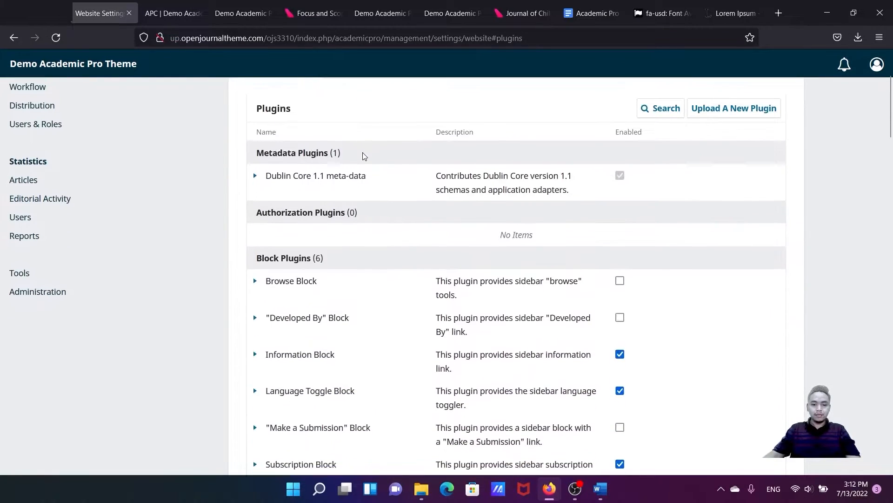
{"action": "scroll", "coordinate": [364, 160], "scroll_direction": "down", "scroll_amount": 8}
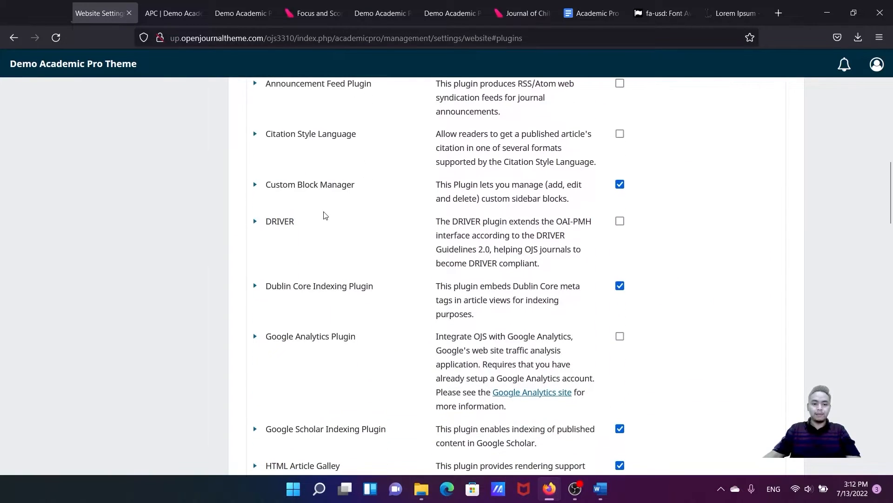
{"action": "left_click", "coordinate": [257, 186]}
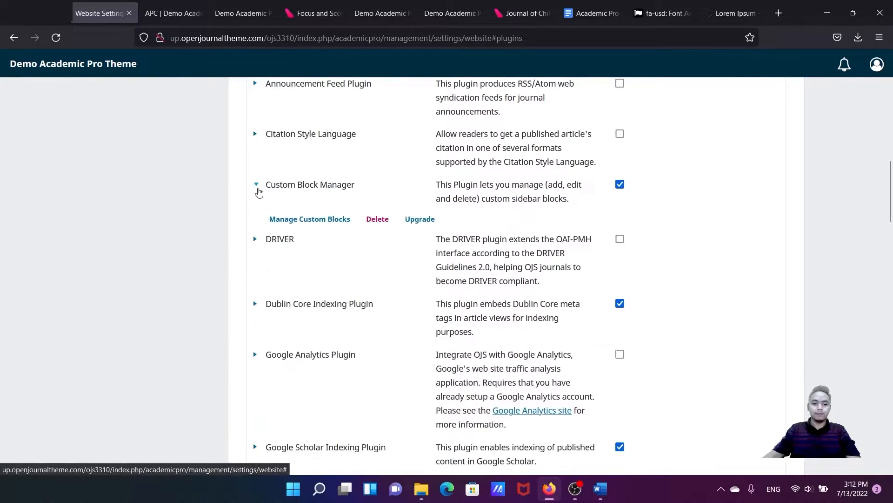
{"action": "left_click", "coordinate": [283, 220]}
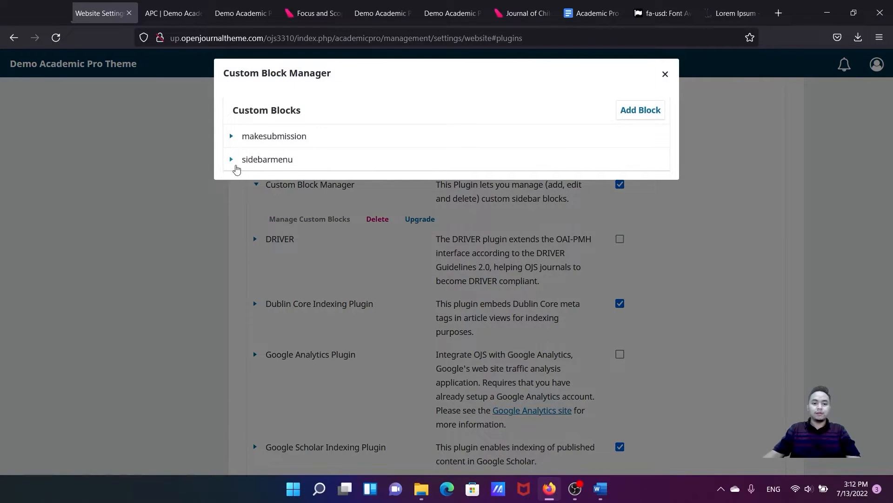
Examine the APC entry's link address in the source code of the sidebarmenu block, leaving the block unsaved
{"action": "left_click", "coordinate": [231, 161]}
{"action": "left_click", "coordinate": [251, 179]}
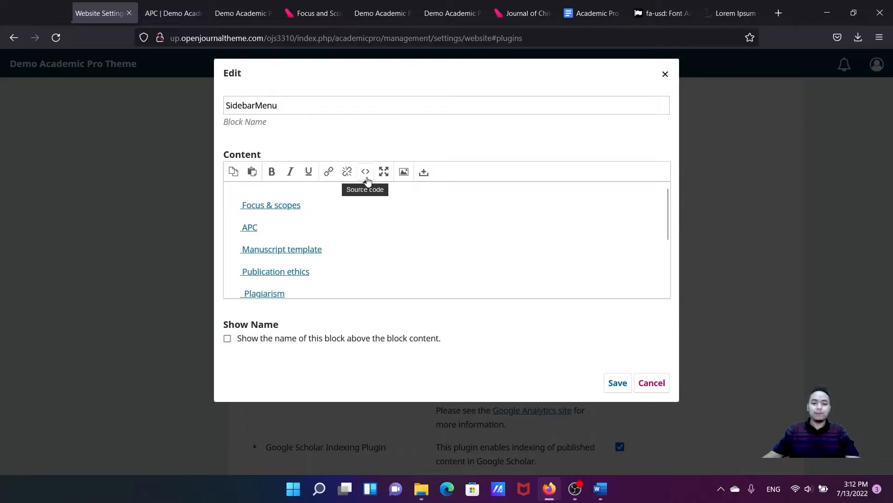
{"action": "left_click", "coordinate": [366, 172]}
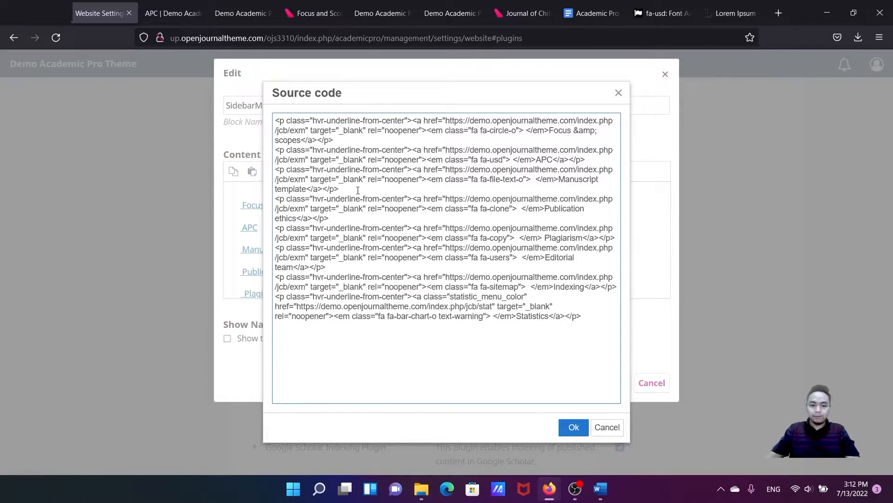
{"action": "left_click_drag", "start_coordinate": [553, 159], "coordinate": [540, 160]}
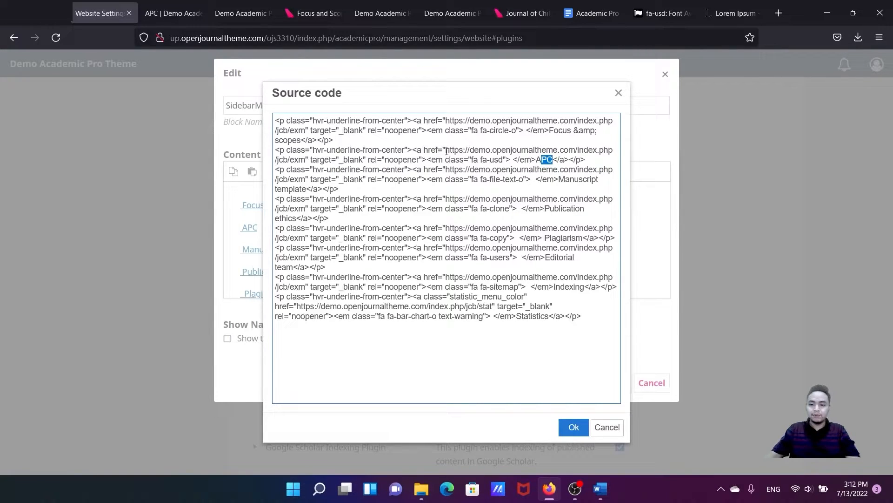
{"action": "left_click_drag", "start_coordinate": [447, 150], "coordinate": [305, 161]}
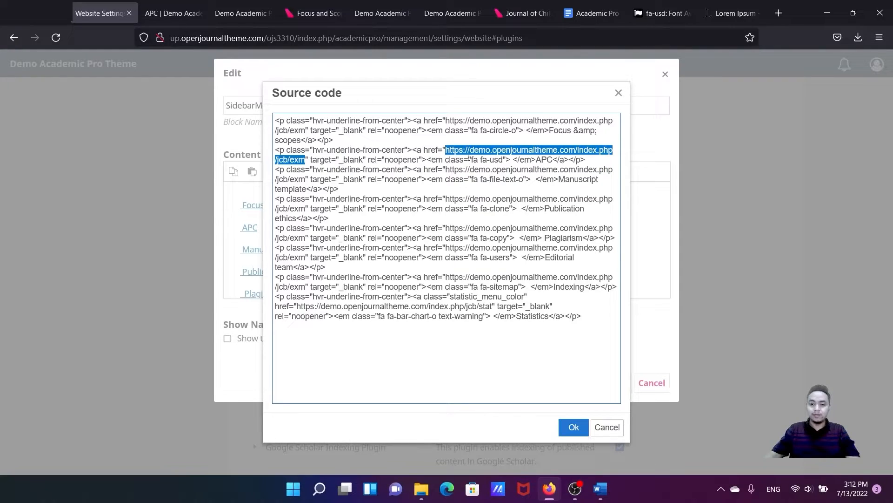
{"action": "left_click", "coordinate": [607, 427]}
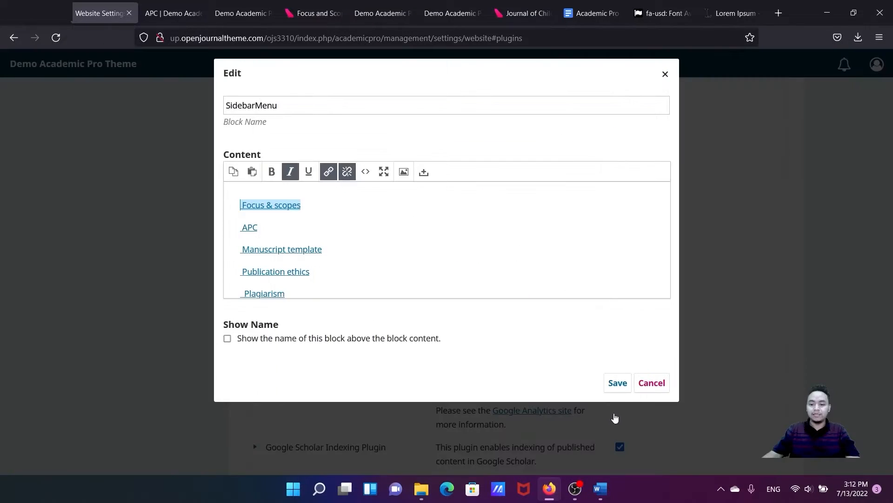
{"action": "left_click", "coordinate": [644, 383]}
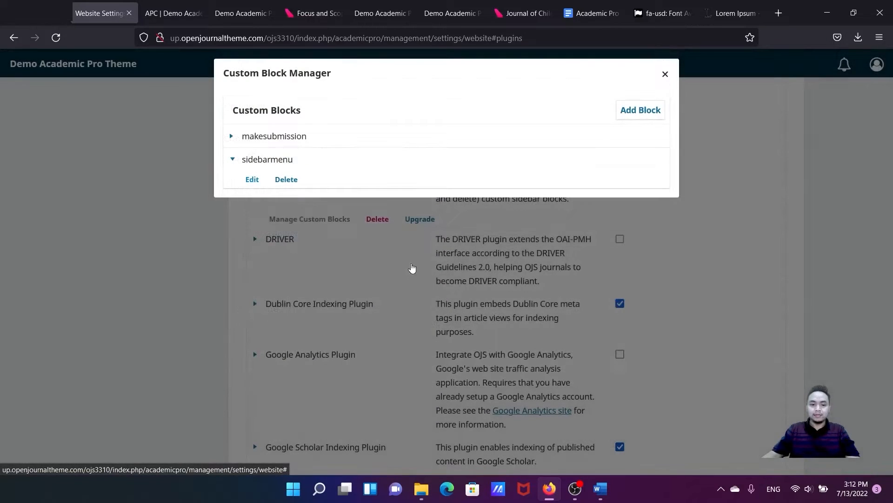
Edit the sidebarmenu block and replace the APC link's URL with the copied up.openjournaltheme.com/ojs3310/index.php/academicpro/apc address
{"action": "left_click", "coordinate": [252, 179]}
{"action": "left_click", "coordinate": [362, 232]}
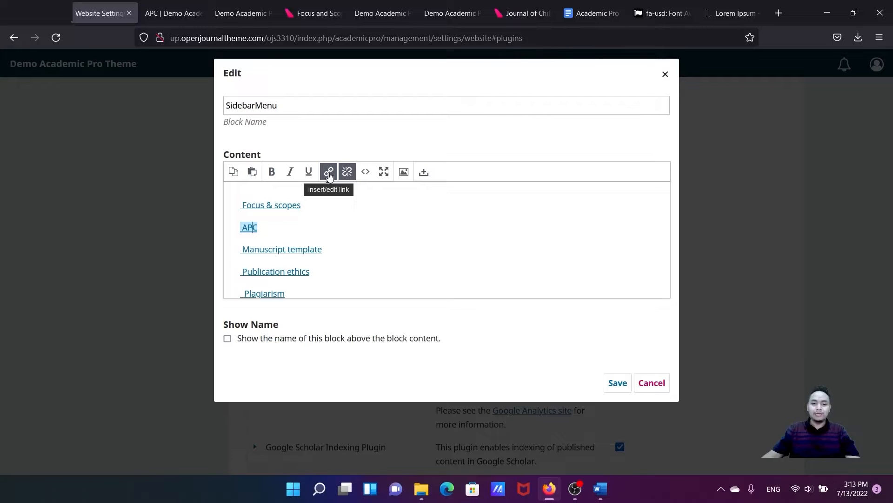
{"action": "left_click", "coordinate": [329, 173]}
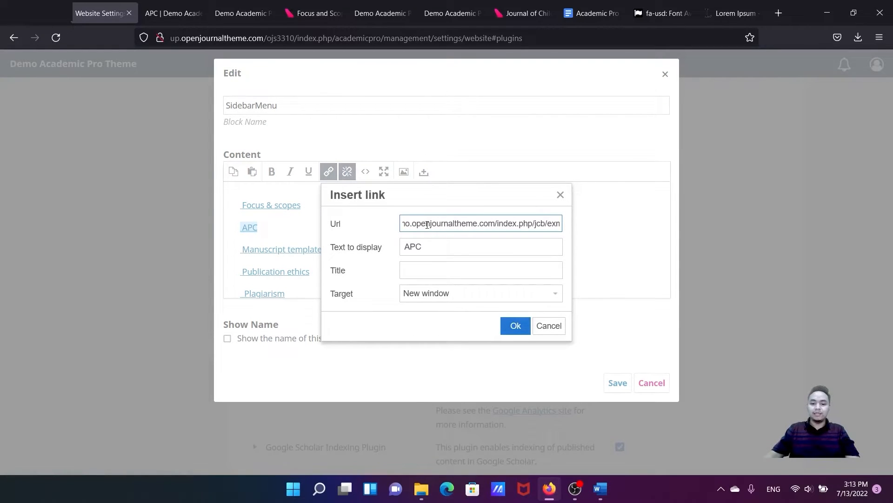
{"action": "left_click_drag", "start_coordinate": [422, 222], "coordinate": [573, 225]}
{"action": "key", "text": "BackSpace"}
{"action": "key", "text": "BackSpace"}
{"action": "key", "text": "BackSpace"}
{"action": "key", "text": "BackSpace"}
{"action": "key", "text": "BackSpace"}
{"action": "key", "text": "BackSpace"}
{"action": "key", "text": "BackSpace"}
{"action": "key", "text": "BackSpace"}
{"action": "key", "text": "BackSpace"}
{"action": "key", "text": "BackSpace"}
{"action": "key", "text": "BackSpace"}
{"action": "key", "text": "BackSpace"}
{"action": "key", "text": "BackSpace"}
{"action": "key", "text": "BackSpace"}
{"action": "key", "text": "BackSpace"}
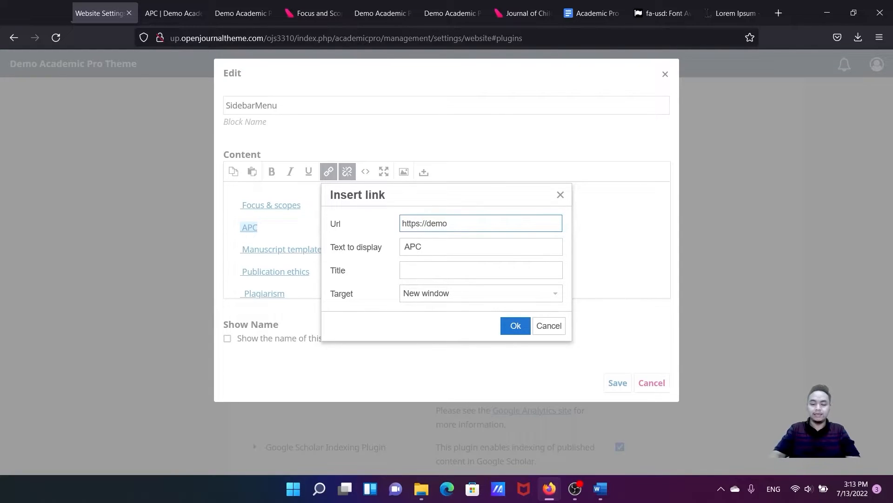
{"action": "key", "text": "BackSpace"}
{"action": "key", "text": "BackSpace"}
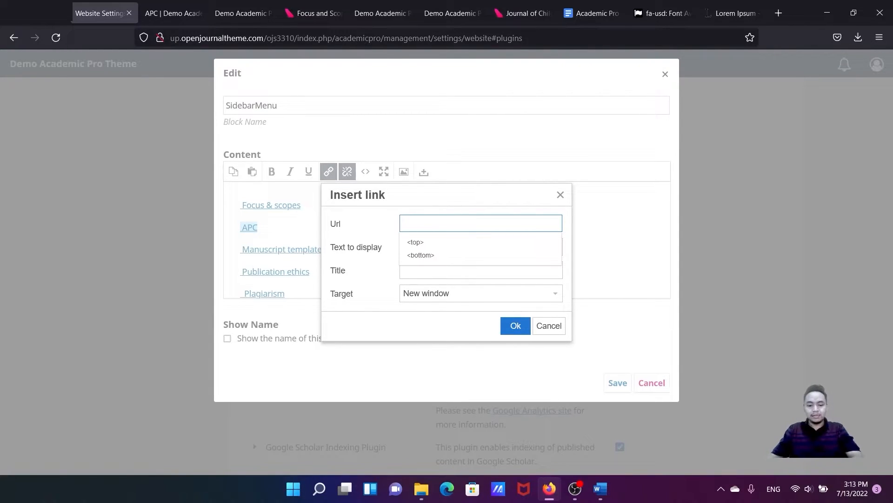
{"action": "key", "text": "ctrl+v"}
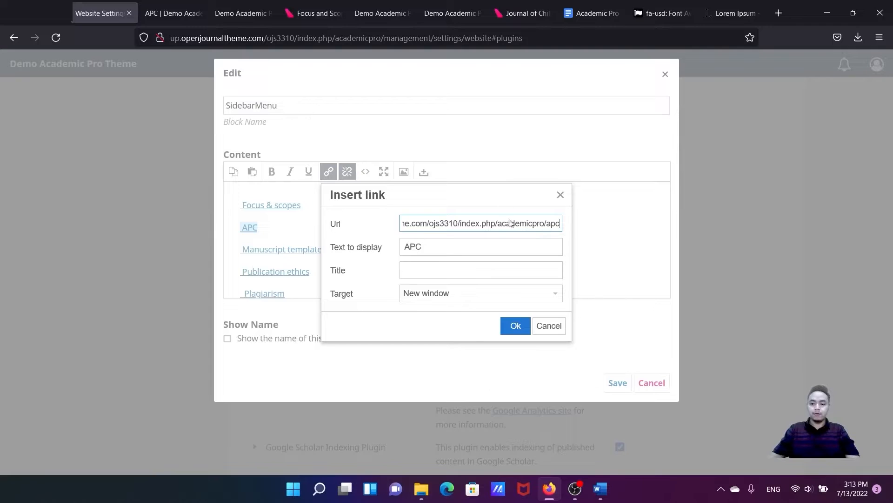
{"action": "left_click", "coordinate": [455, 223]}
Look at the APC entry in the sidebar menu of the journal's home page and return to the link settings
{"action": "left_click", "coordinate": [163, 16]}
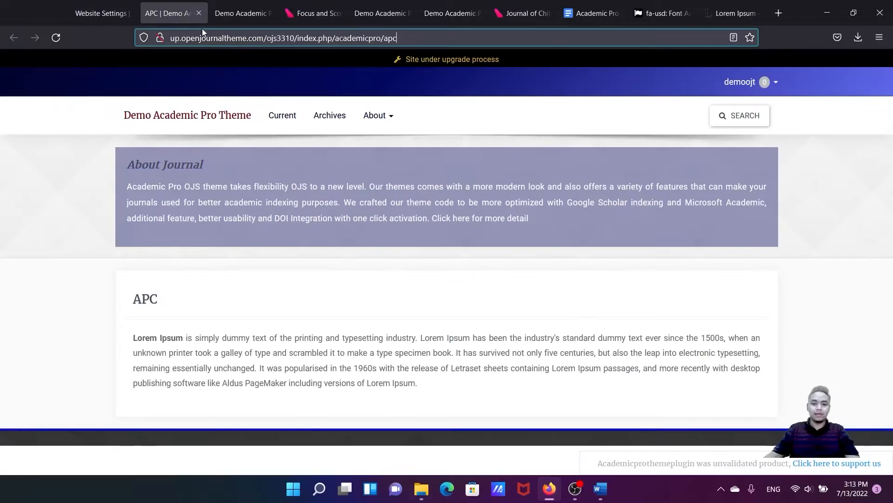
{"action": "left_click", "coordinate": [205, 122]}
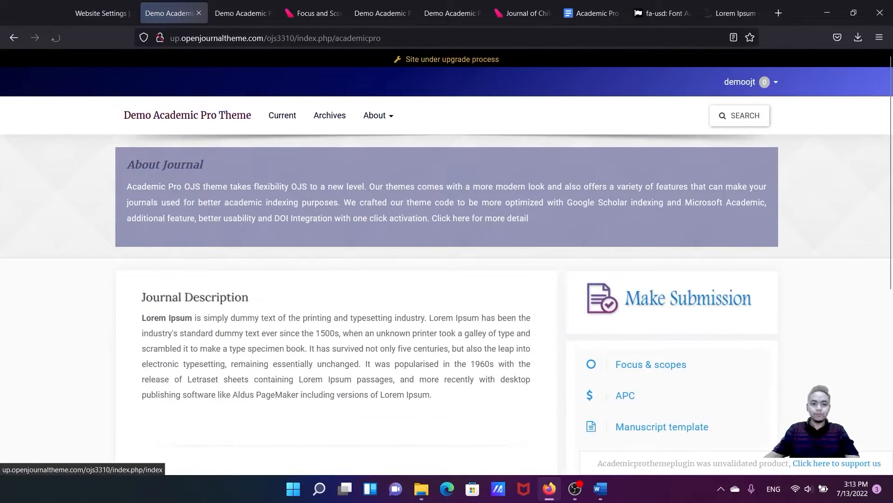
{"action": "scroll", "coordinate": [303, 188], "scroll_direction": "down", "scroll_amount": 3}
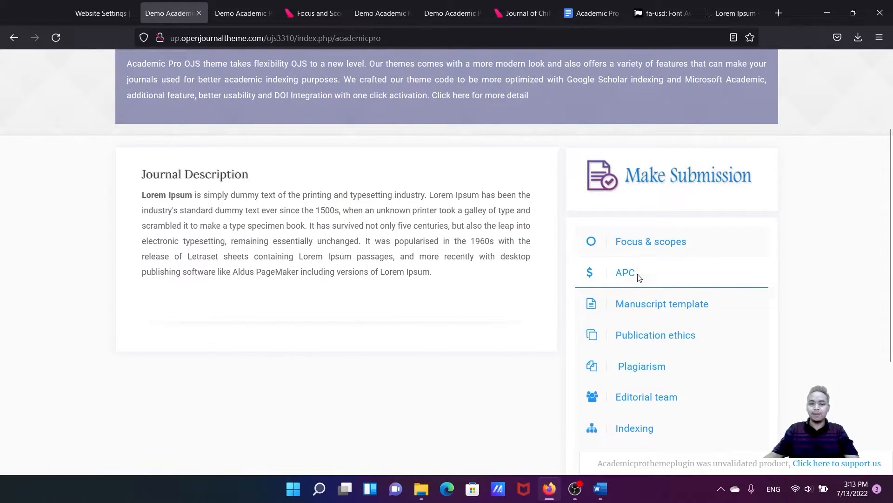
{"action": "left_click", "coordinate": [90, 15]}
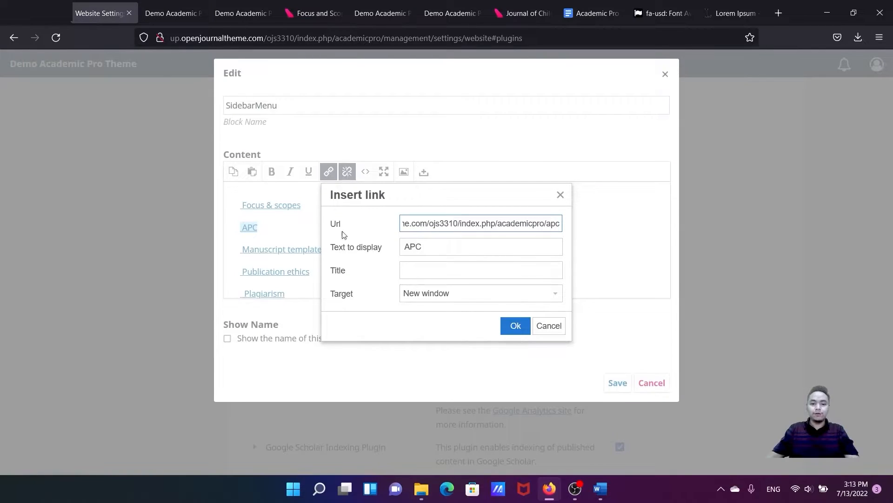
Set the APC link's target to None, apply the link and save the sidebarmenu block
{"action": "left_click", "coordinate": [431, 297]}
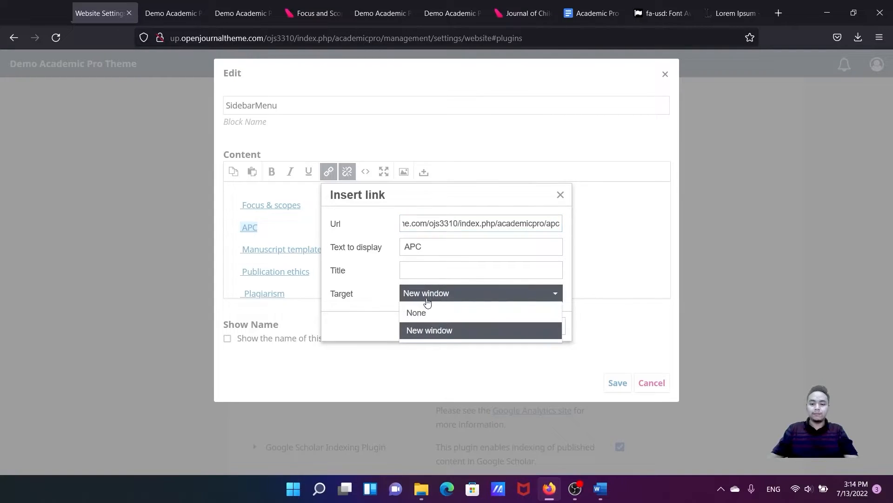
{"action": "left_click", "coordinate": [424, 315]}
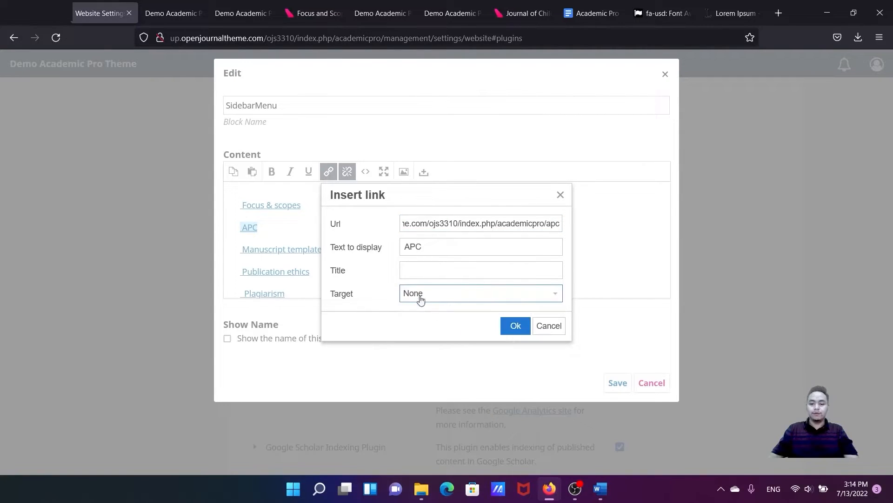
{"action": "left_click", "coordinate": [515, 326]}
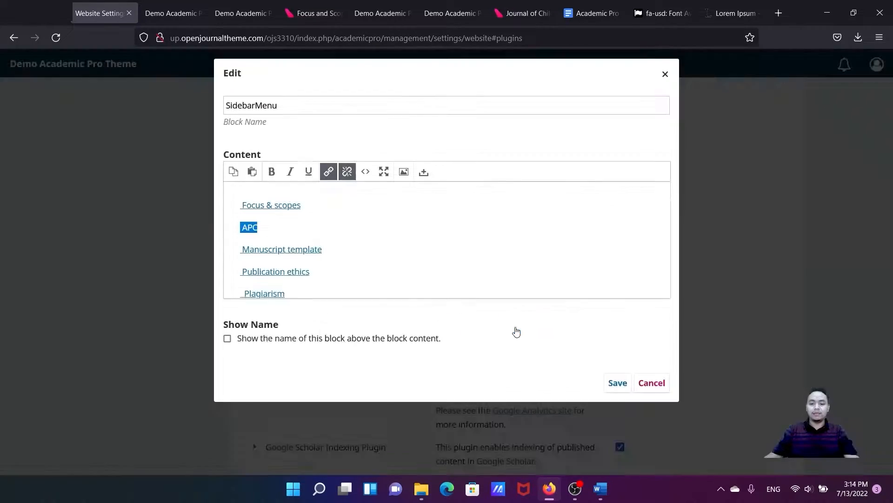
{"action": "left_click", "coordinate": [618, 382]}
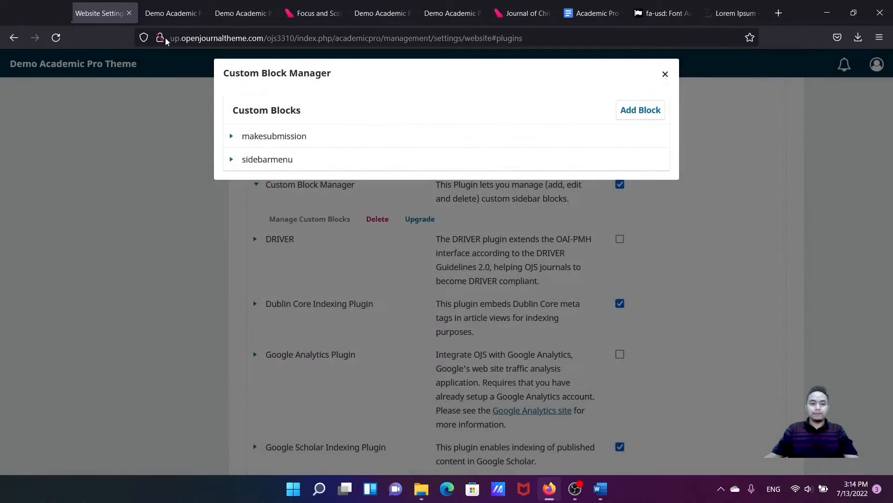
Reload the journal's home page, follow the APC link in the sidebar menu and check the page's text
{"action": "left_click", "coordinate": [170, 13]}
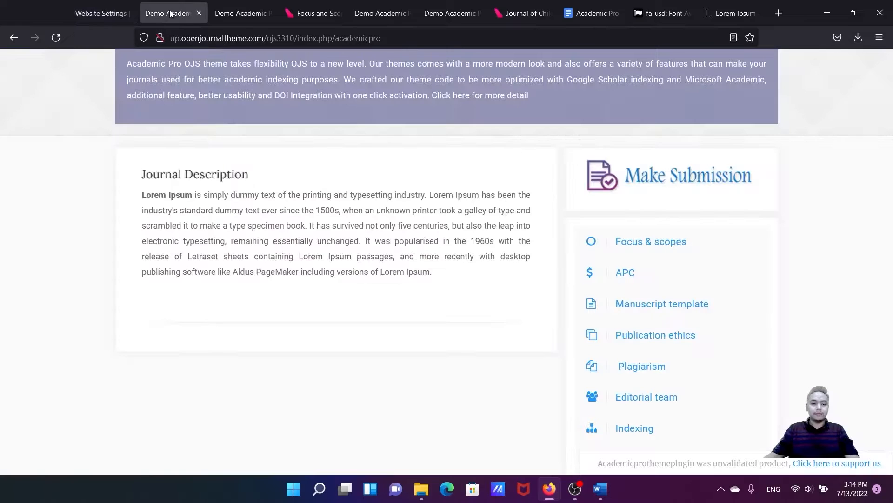
{"action": "left_click", "coordinate": [55, 39]}
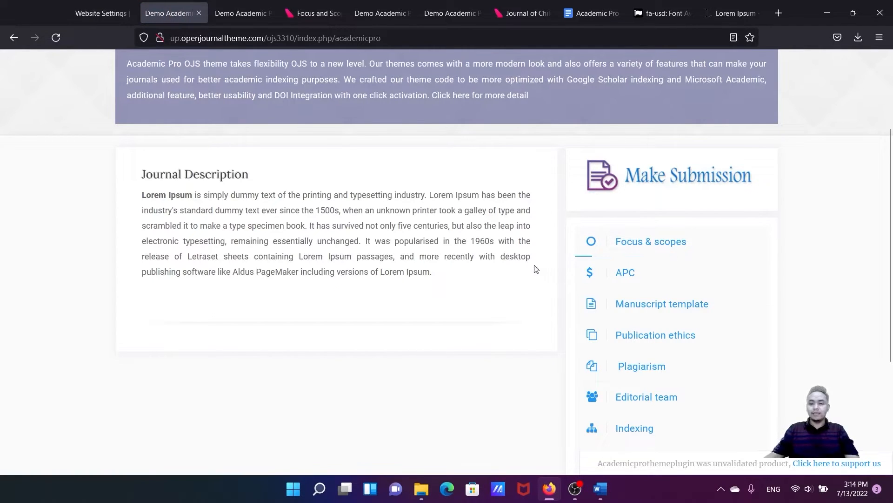
{"action": "scroll", "coordinate": [535, 269], "scroll_direction": "down", "scroll_amount": 1}
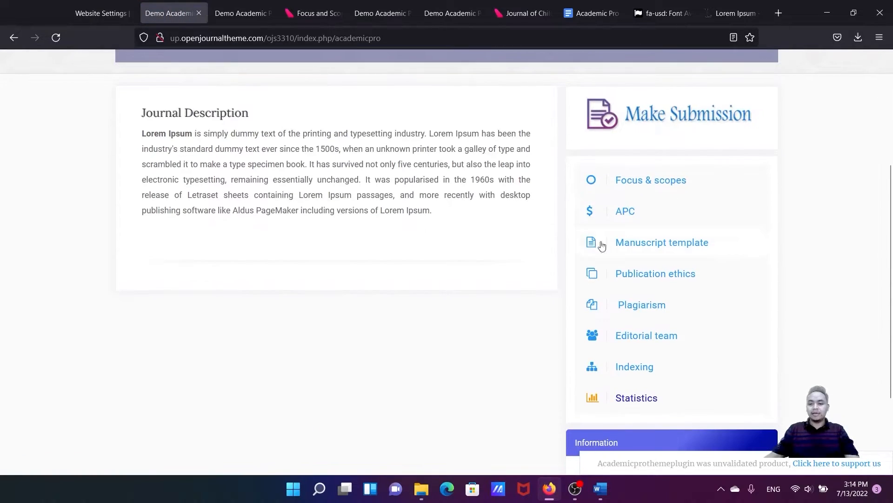
{"action": "left_click", "coordinate": [629, 212]}
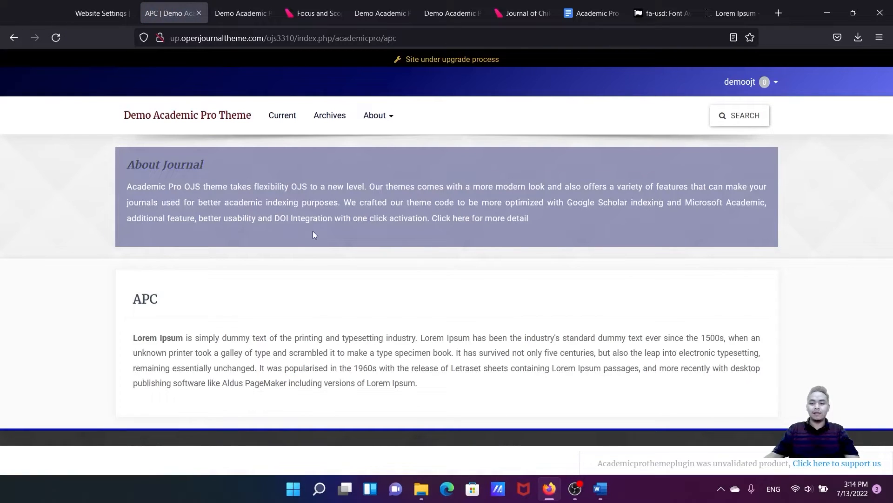
{"action": "left_click_drag", "start_coordinate": [428, 389], "coordinate": [132, 337]}
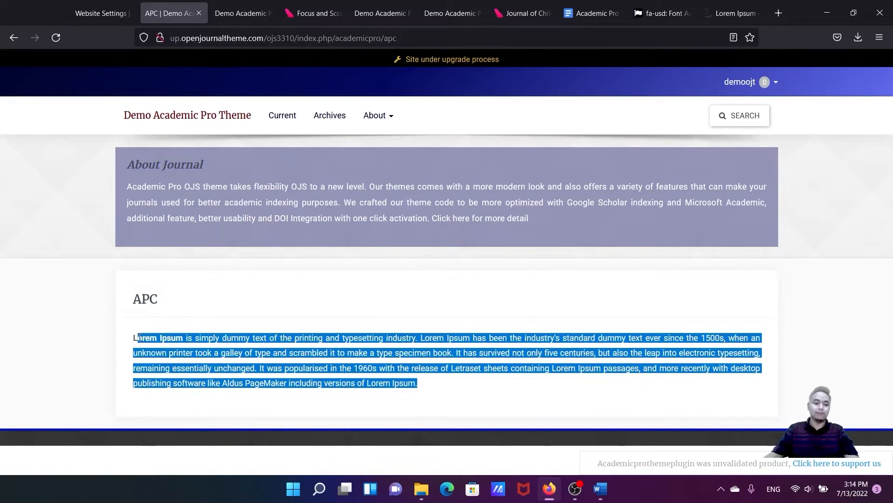
Return to the journal's home page and look through the entries of its sidebar menu
{"action": "left_click", "coordinate": [256, 348]}
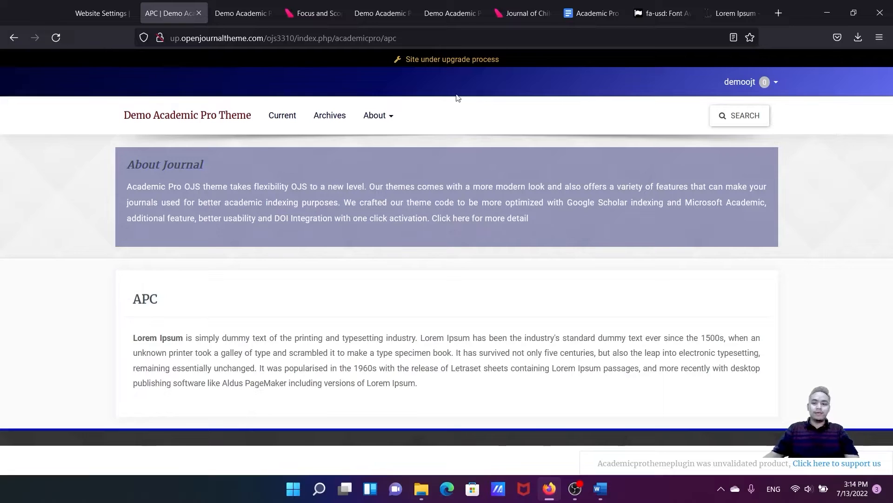
{"action": "left_click", "coordinate": [169, 117]}
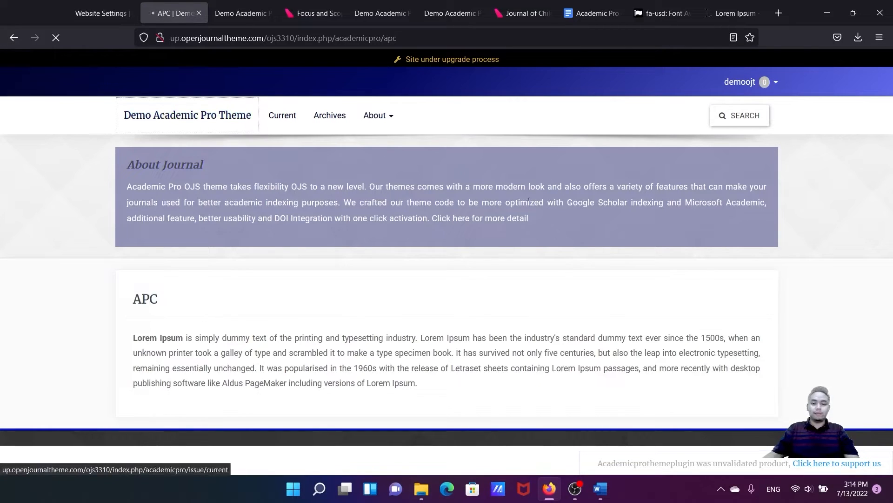
{"action": "scroll", "coordinate": [590, 238], "scroll_direction": "down", "scroll_amount": 3}
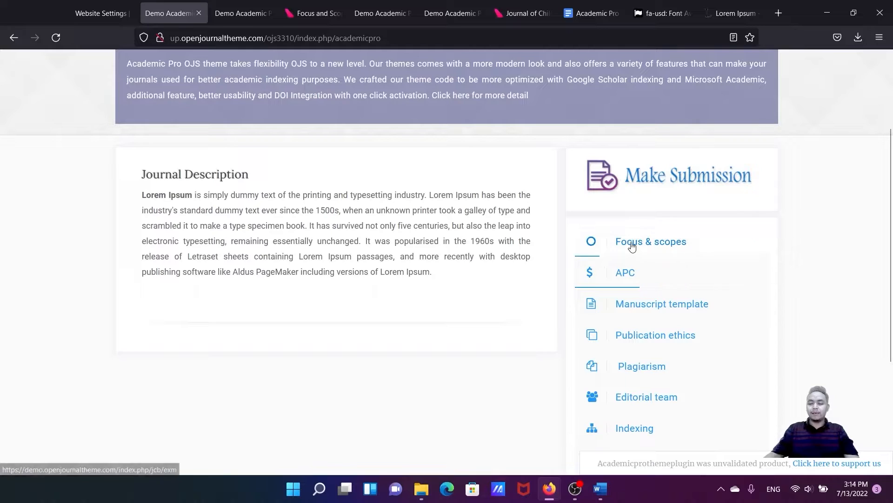
{"action": "scroll", "coordinate": [637, 246], "scroll_direction": "down", "scroll_amount": 2}
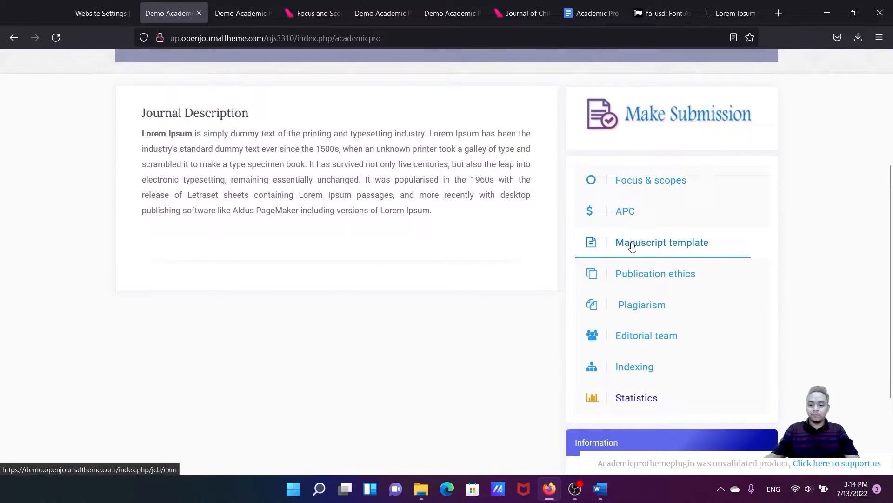
{"action": "scroll", "coordinate": [632, 246], "scroll_direction": "down", "scroll_amount": 2}
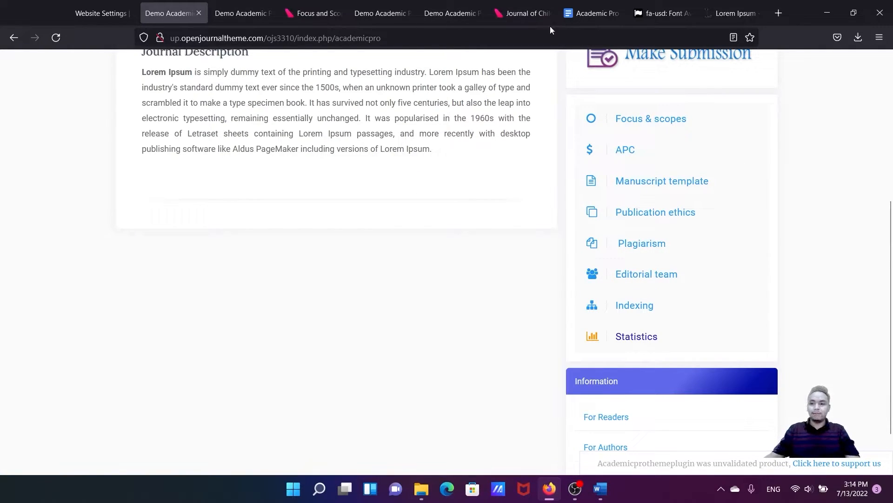
Switch to the Academic Pro tutorial document and find the Statistics example code in its Sidebar menu section
{"action": "left_click", "coordinate": [581, 14]}
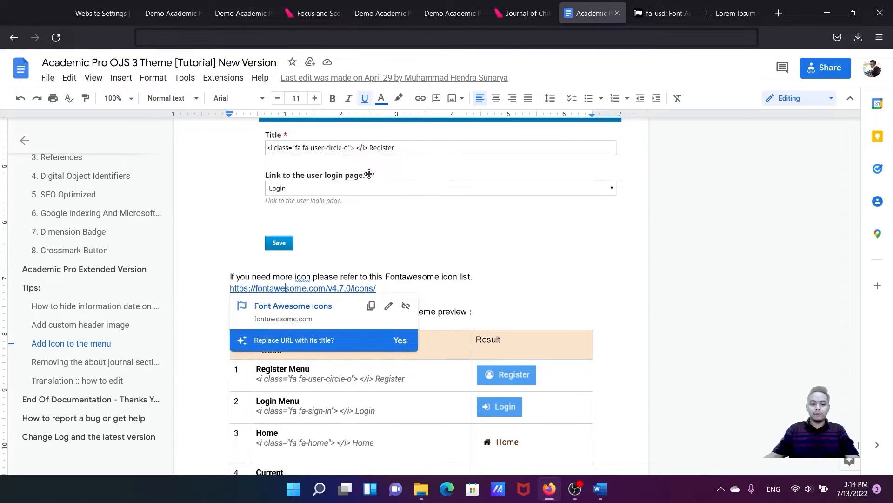
{"action": "scroll", "coordinate": [368, 174], "scroll_direction": "down", "scroll_amount": 2}
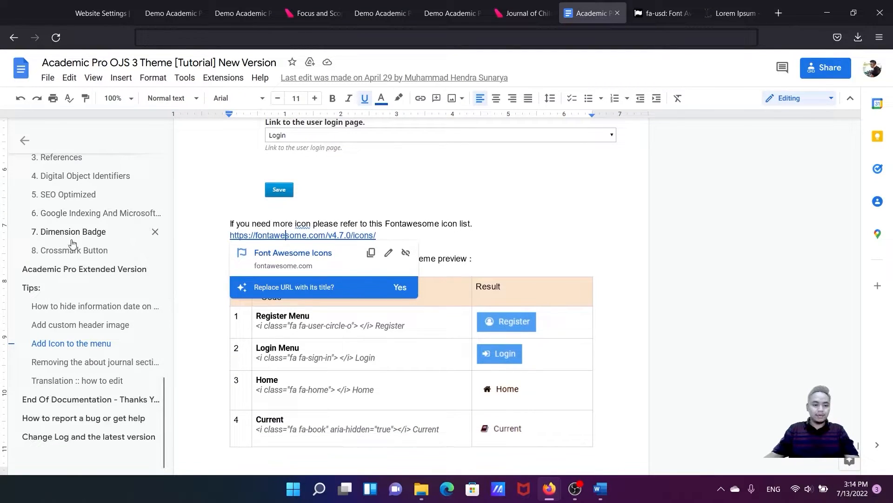
{"action": "scroll", "coordinate": [93, 260], "scroll_direction": "up", "scroll_amount": 1}
{"action": "scroll", "coordinate": [323, 263], "scroll_direction": "up", "scroll_amount": 3}
{"action": "scroll", "coordinate": [323, 263], "scroll_direction": "up", "scroll_amount": 6}
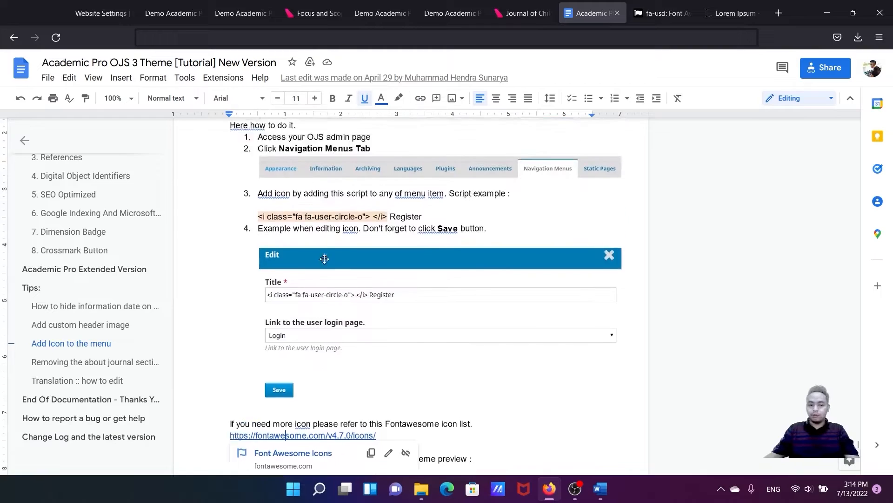
{"action": "scroll", "coordinate": [76, 258], "scroll_direction": "up", "scroll_amount": 10}
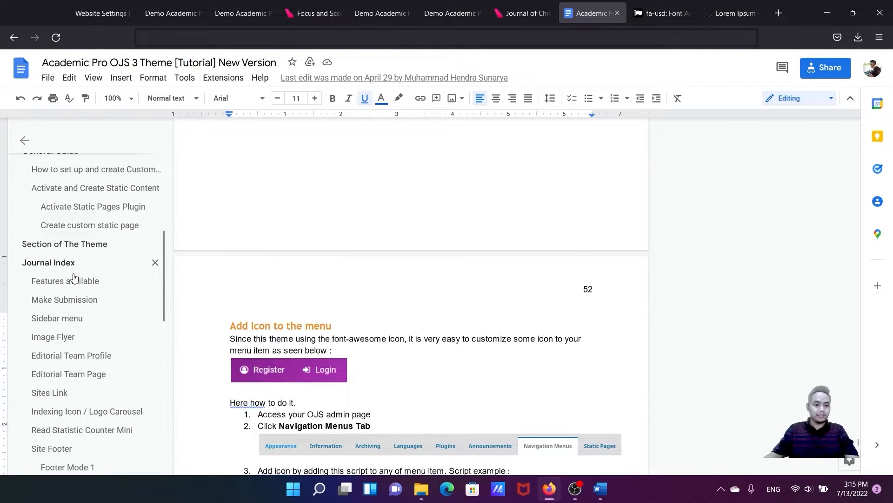
{"action": "left_click", "coordinate": [65, 318]}
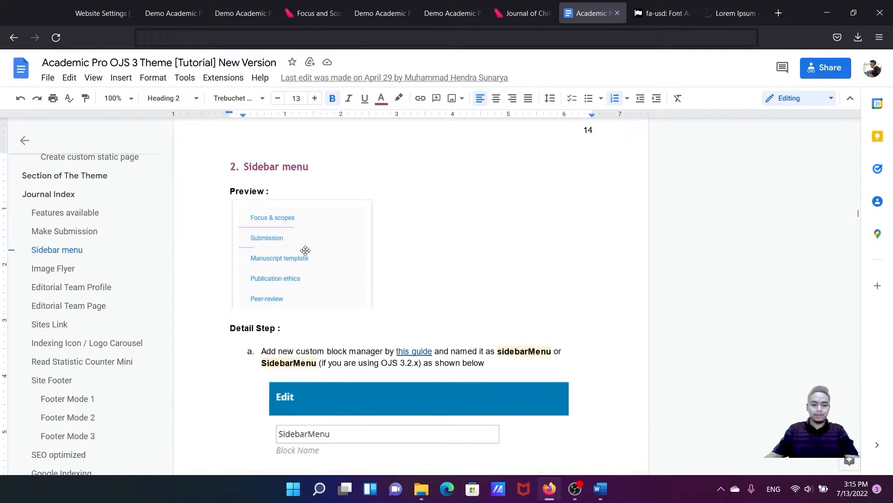
{"action": "scroll", "coordinate": [311, 258], "scroll_direction": "down", "scroll_amount": 5}
{"action": "scroll", "coordinate": [306, 249], "scroll_direction": "down", "scroll_amount": 11}
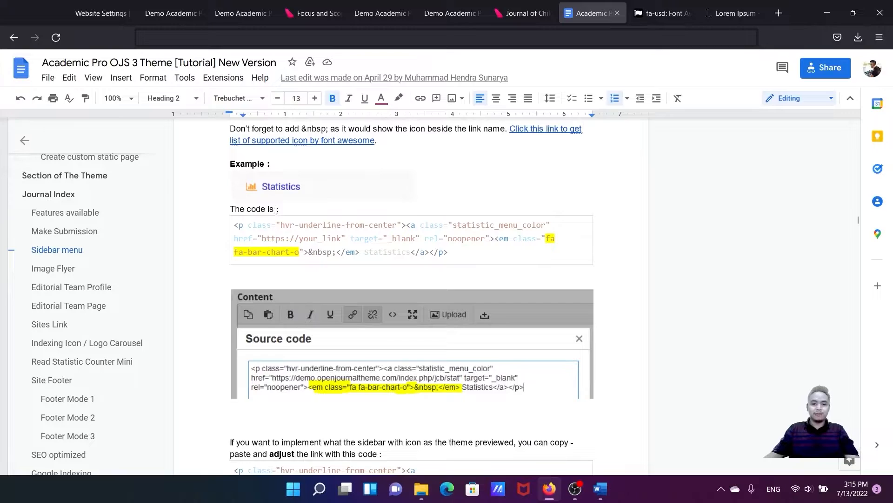
{"action": "scroll", "coordinate": [275, 233], "scroll_direction": "up", "scroll_amount": 1}
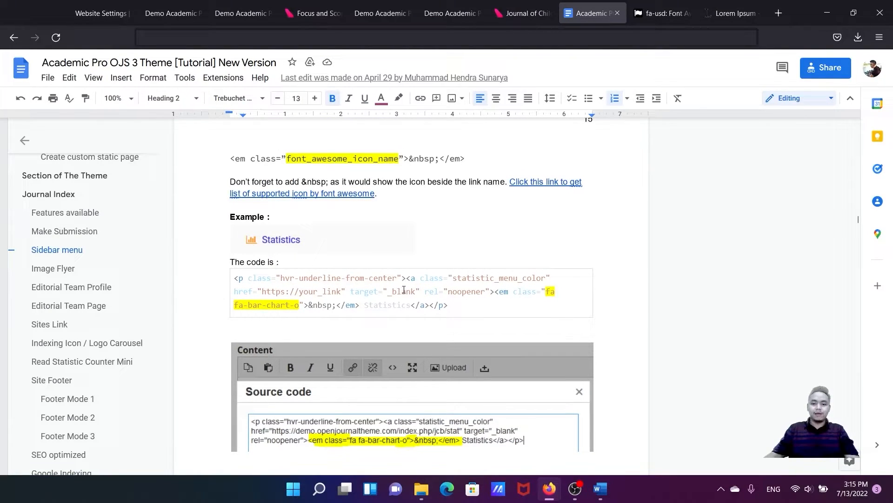
{"action": "scroll", "coordinate": [413, 286], "scroll_direction": "down", "scroll_amount": 1}
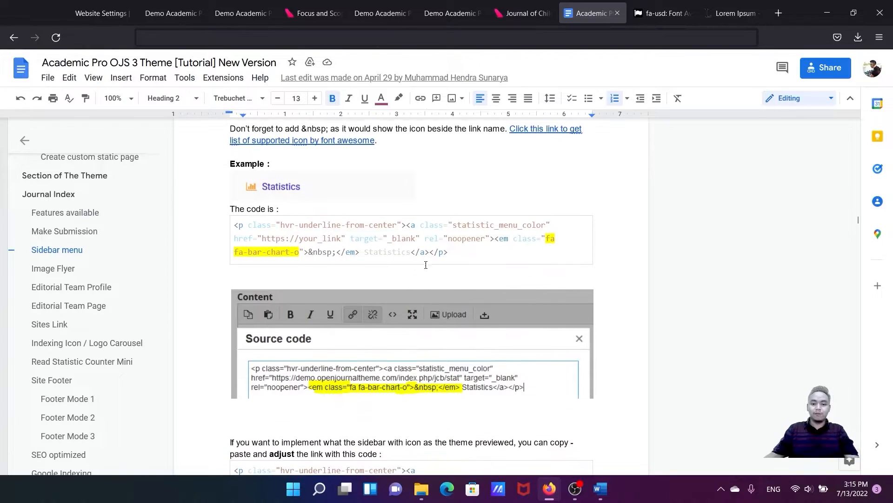
Examine the Statistics example code, including its link text and the fa-bar-chart-o icon class
{"action": "left_click_drag", "start_coordinate": [459, 251], "coordinate": [246, 226]}
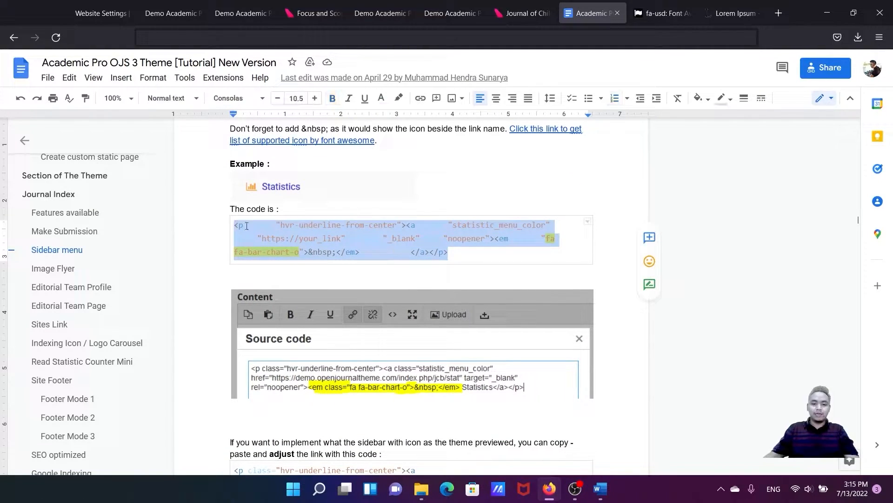
{"action": "left_click", "coordinate": [316, 231]}
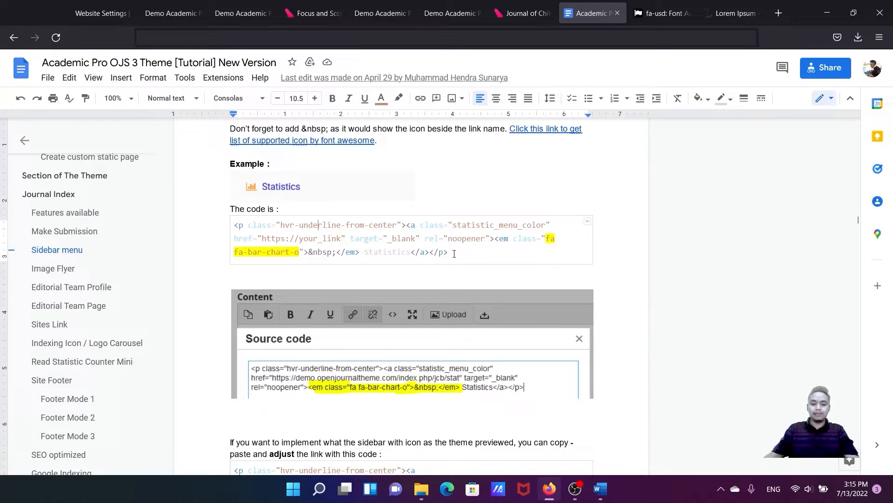
{"action": "left_click_drag", "start_coordinate": [454, 254], "coordinate": [292, 237]}
{"action": "left_click", "coordinate": [355, 242]}
{"action": "left_click_drag", "start_coordinate": [413, 253], "coordinate": [361, 249]}
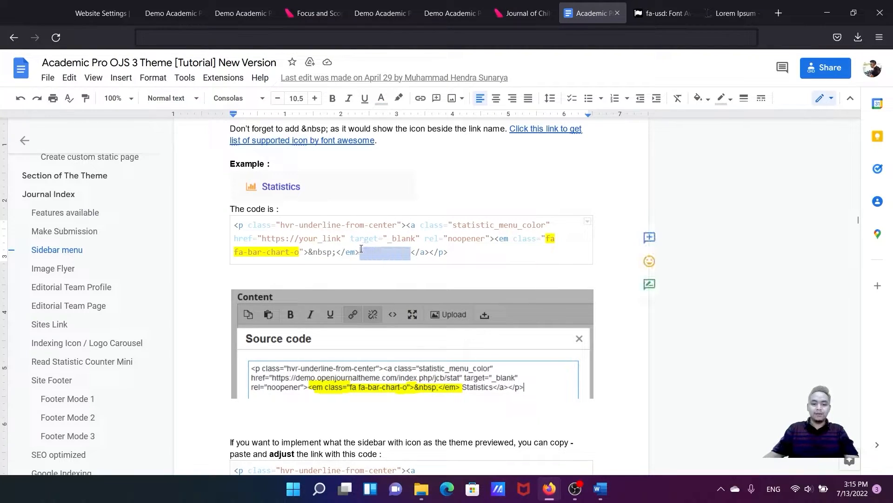
{"action": "left_click", "coordinate": [378, 252]}
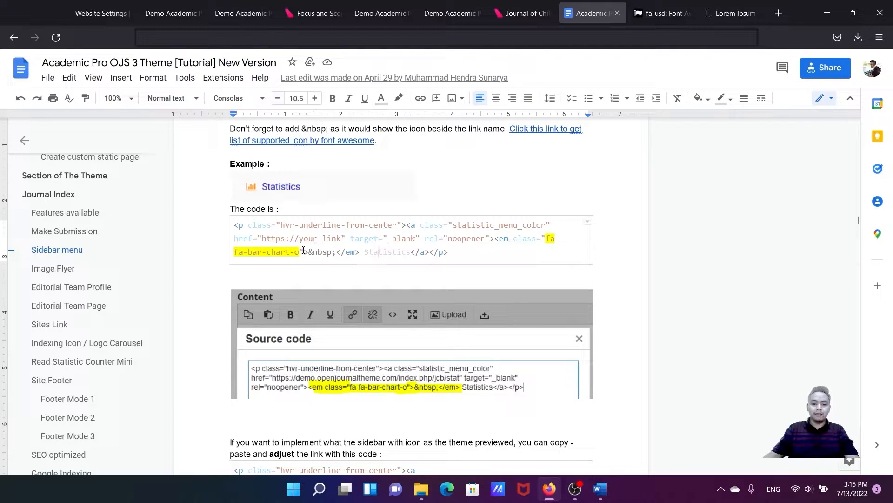
{"action": "left_click_drag", "start_coordinate": [300, 252], "coordinate": [234, 252]}
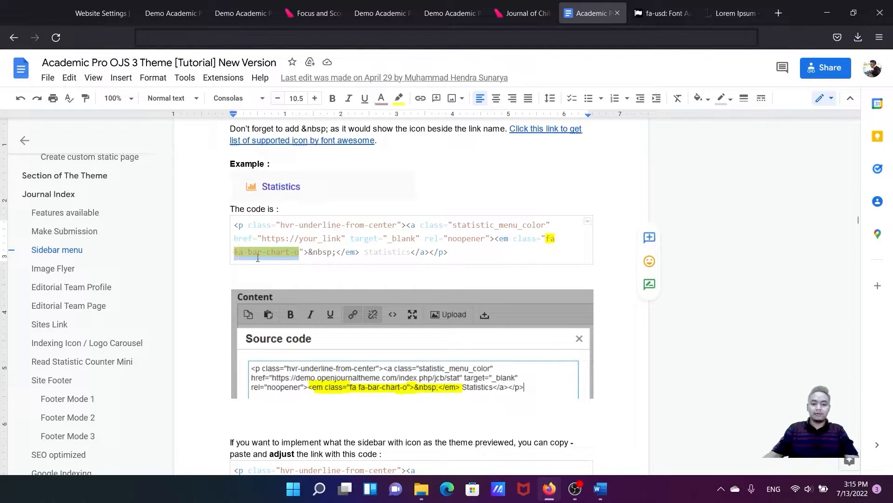
{"action": "left_click", "coordinate": [378, 255]}
Copy the complete Statistics example code and paste it after the last entry in the sidebarmenu block's source code
{"action": "left_click_drag", "start_coordinate": [454, 252], "coordinate": [239, 228]}
{"action": "key", "text": "ctrl+c"}
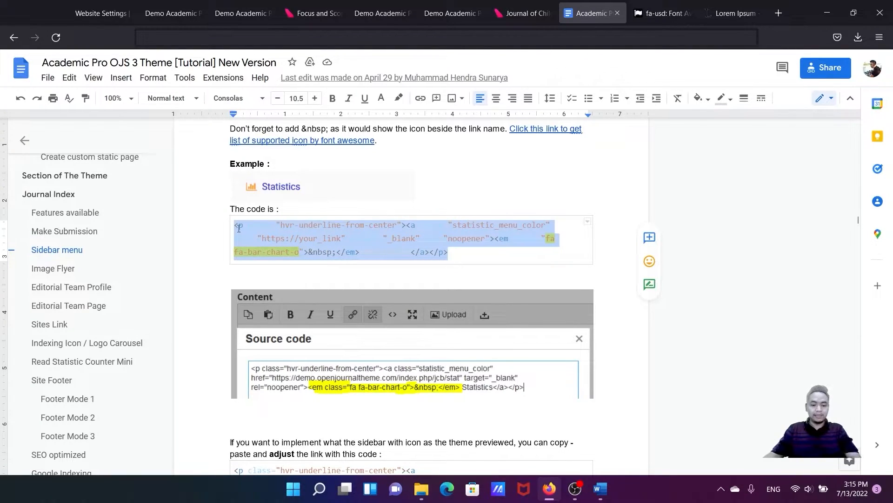
{"action": "left_click", "coordinate": [102, 14]}
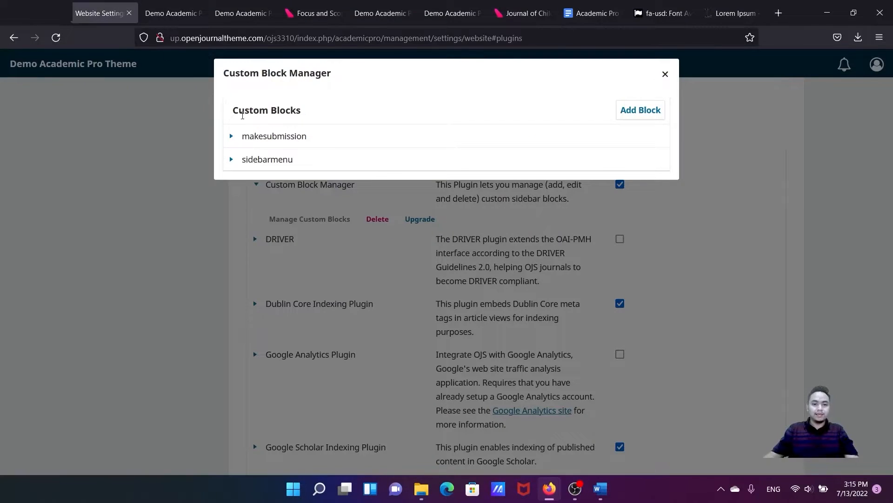
{"action": "left_click", "coordinate": [232, 160]}
{"action": "left_click", "coordinate": [252, 180]}
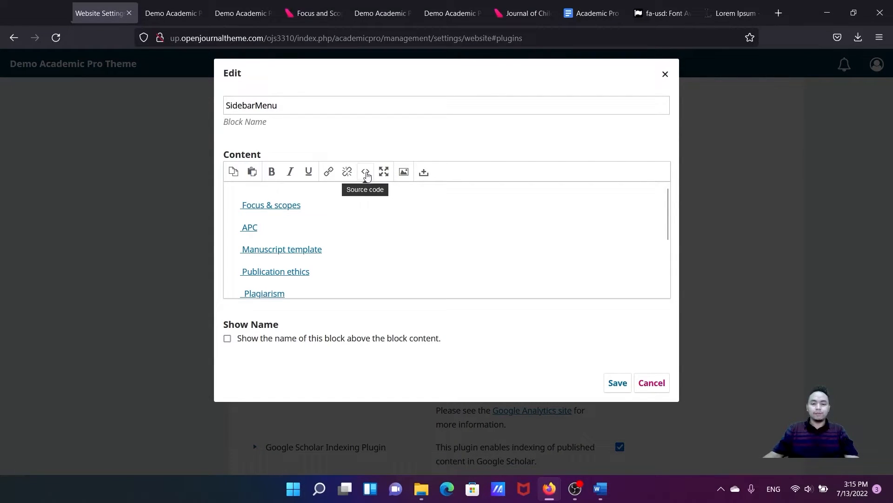
{"action": "left_click", "coordinate": [365, 172]}
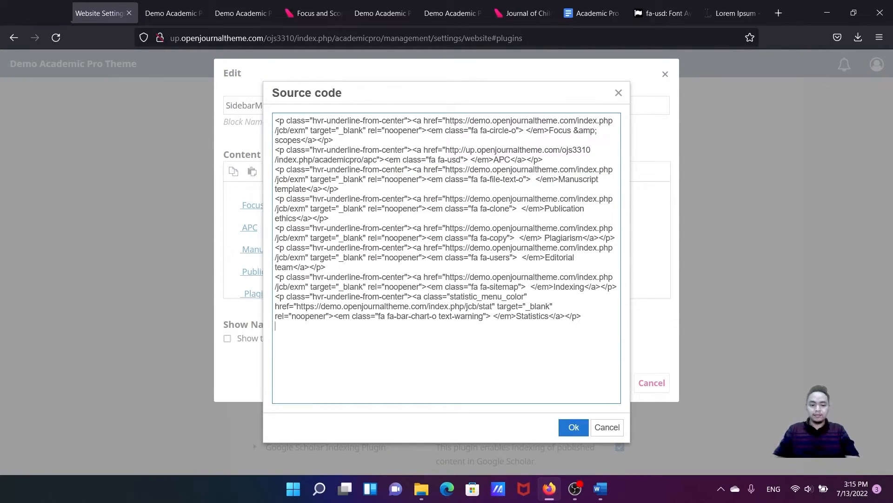
{"action": "key", "text": "ctrl+v"}
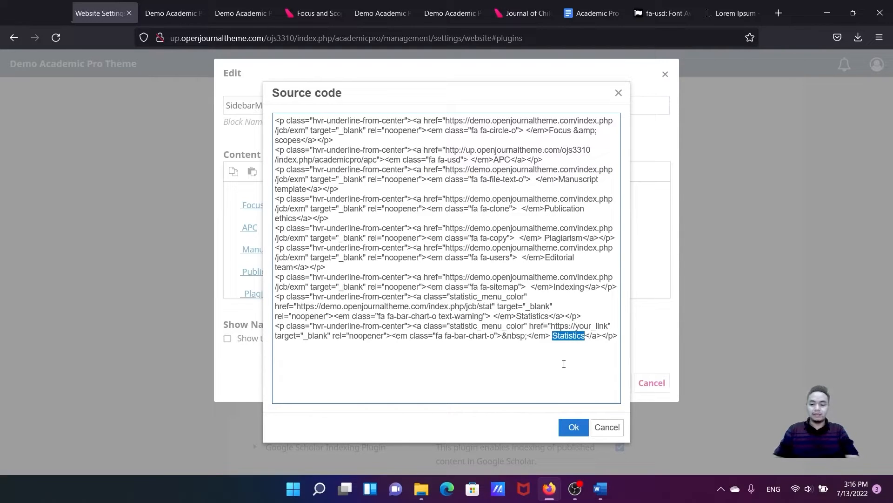
Replace the pasted entry's link text with Reviewers, apply the source code and save the sidebarmenu block
{"action": "type", "text": "Reviewers"}
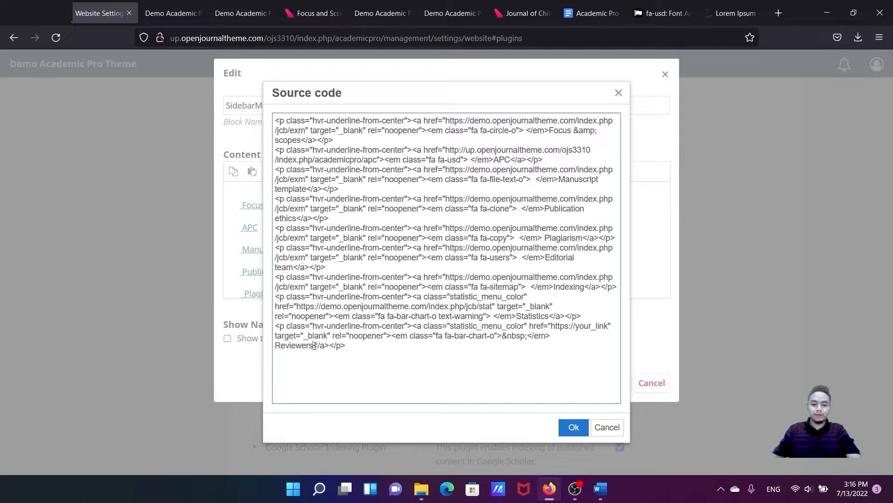
{"action": "left_click_drag", "start_coordinate": [313, 344], "coordinate": [282, 345]}
{"action": "left_click", "coordinate": [425, 357]}
{"action": "left_click_drag", "start_coordinate": [496, 335], "coordinate": [447, 334]}
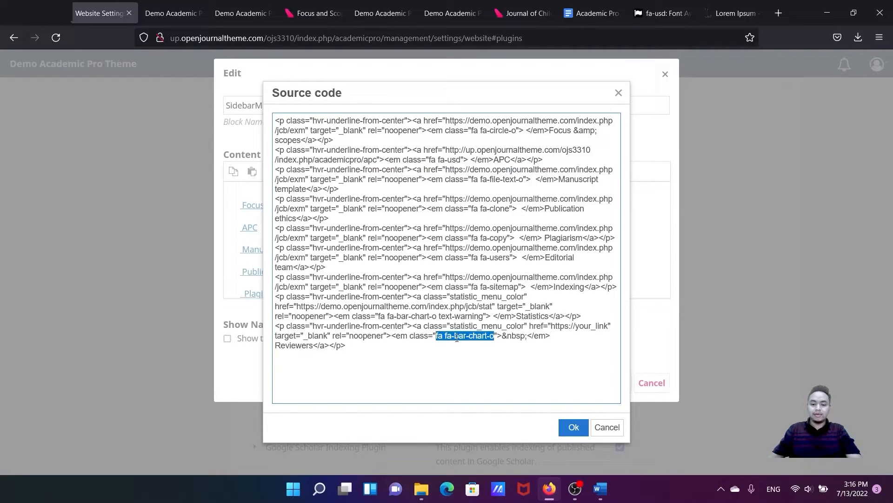
{"action": "left_click", "coordinate": [480, 357]}
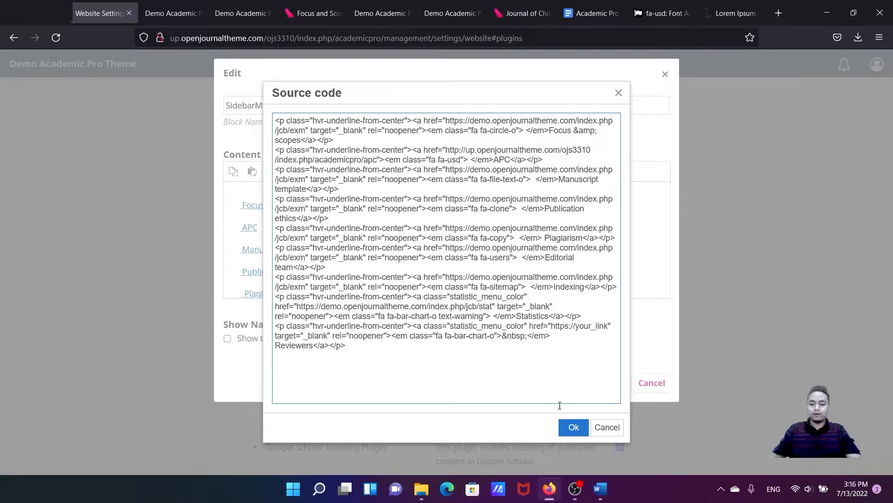
{"action": "left_click", "coordinate": [573, 427]}
{"action": "scroll", "coordinate": [512, 281], "scroll_direction": "down", "scroll_amount": 4}
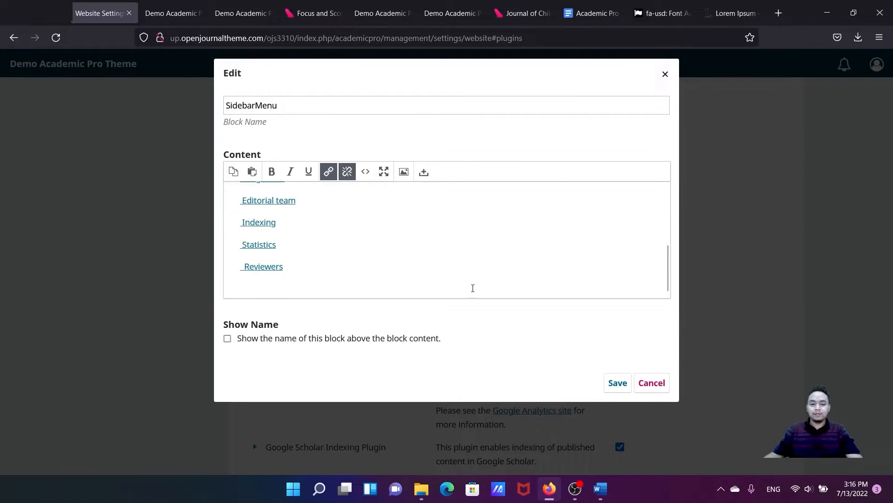
{"action": "left_click", "coordinate": [621, 384]}
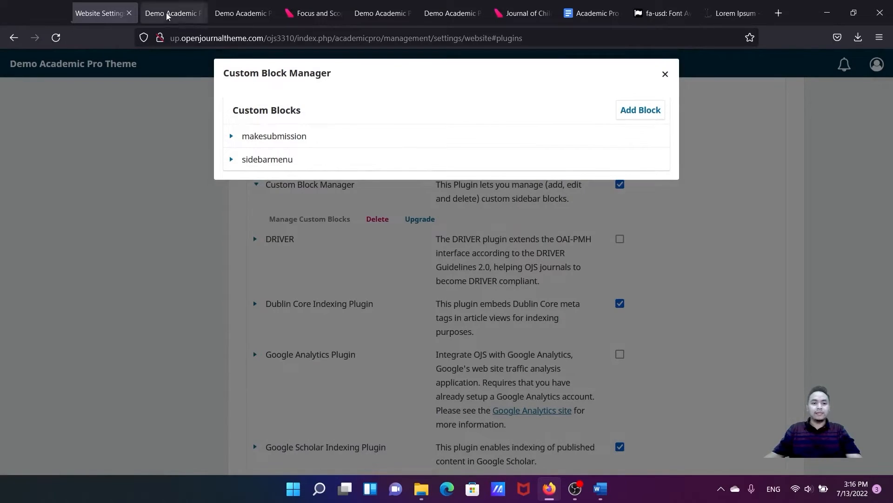
Reload the journal's home page and check the Reviewers entry at the end of the sidebar menu
{"action": "left_click", "coordinate": [171, 14]}
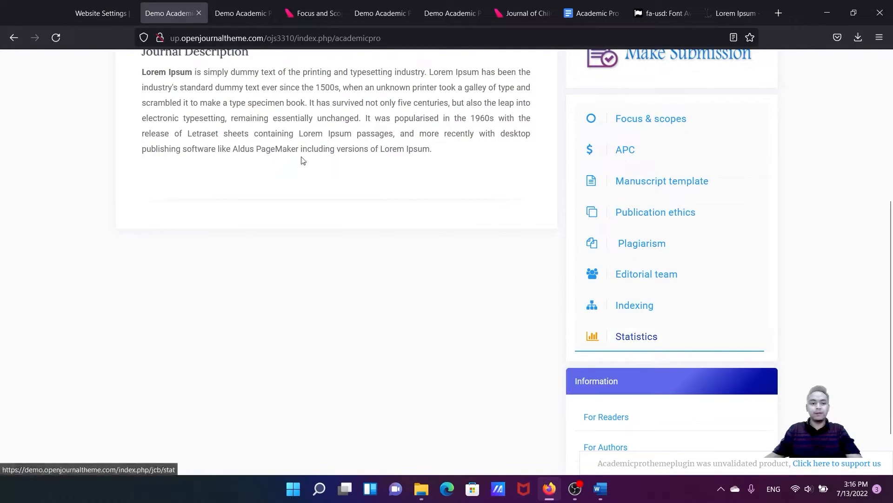
{"action": "left_click", "coordinate": [54, 38]}
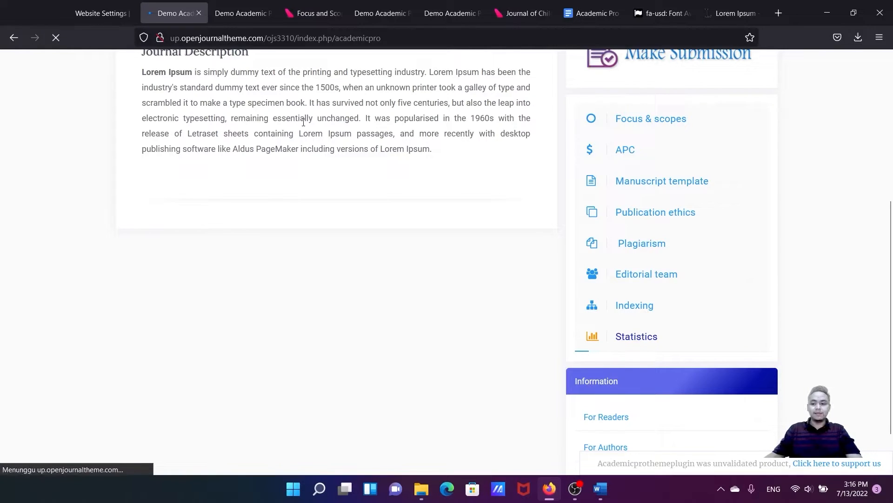
{"action": "scroll", "coordinate": [691, 266], "scroll_direction": "down", "scroll_amount": 1}
{"action": "scroll", "coordinate": [691, 266], "scroll_direction": "down", "scroll_amount": 2}
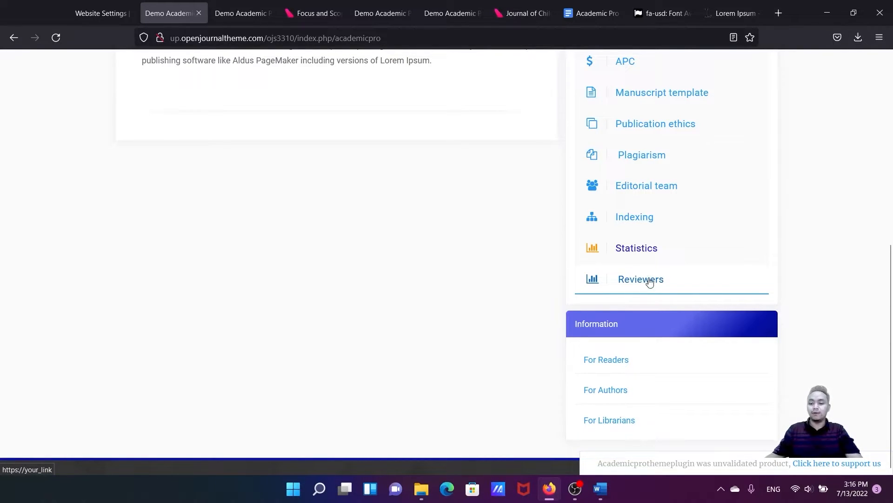
{"action": "scroll", "coordinate": [754, 247], "scroll_direction": "up", "scroll_amount": 1}
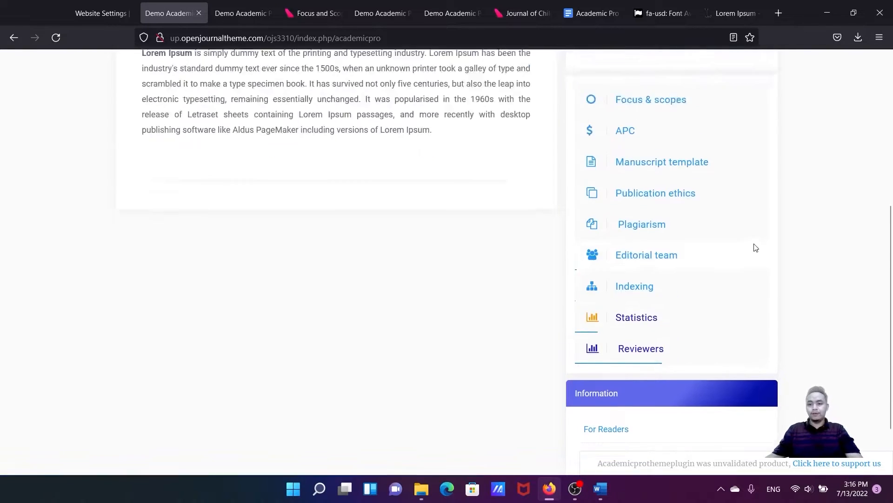
{"action": "scroll", "coordinate": [755, 248], "scroll_direction": "up", "scroll_amount": 3}
{"action": "scroll", "coordinate": [750, 247], "scroll_direction": "down", "scroll_amount": 1}
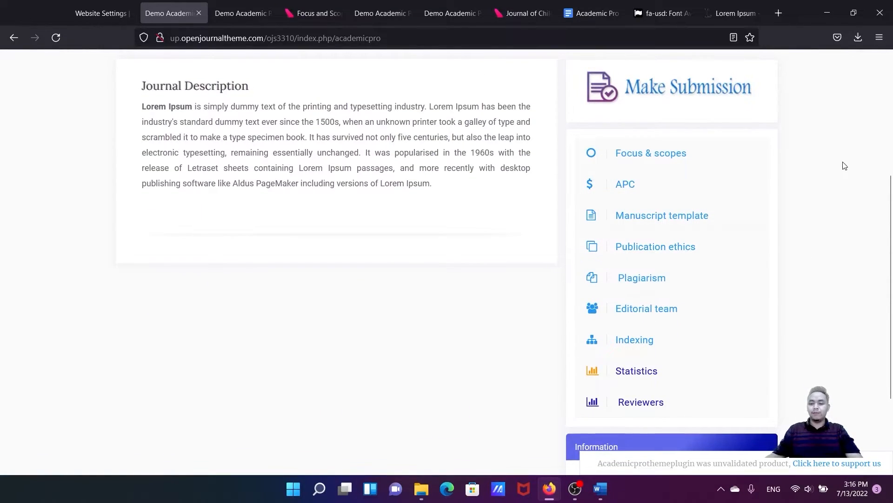
{"action": "scroll", "coordinate": [711, 193], "scroll_direction": "down", "scroll_amount": 3}
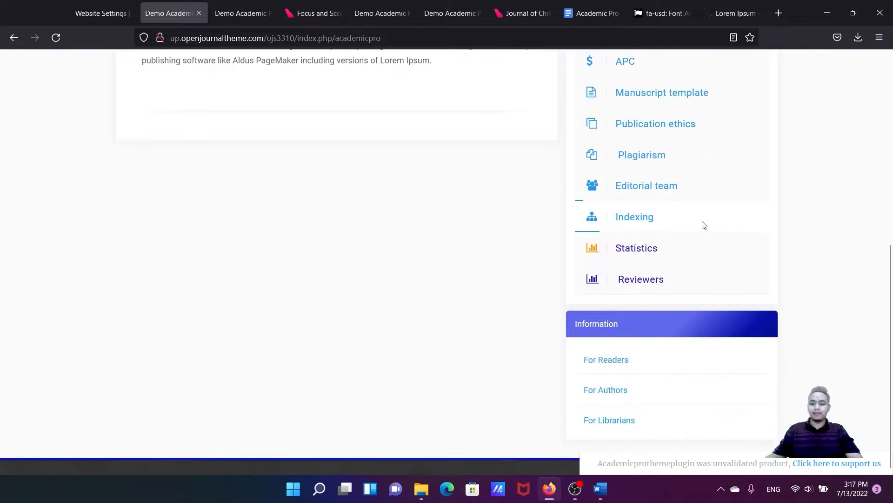
{"action": "scroll", "coordinate": [702, 223], "scroll_direction": "up", "scroll_amount": 3}
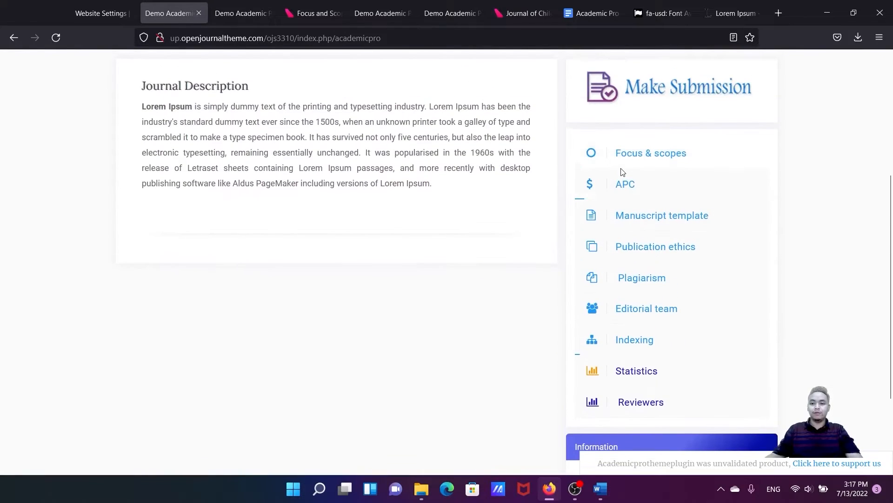
Examine the tutorial document's Image Flyer section, including its preview and the block-naming rules for the custom block
{"action": "left_click", "coordinate": [577, 17]}
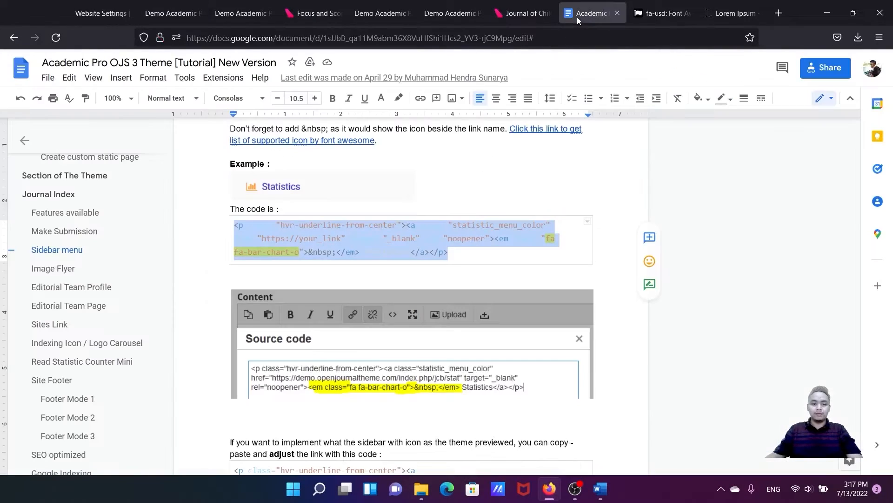
{"action": "left_click", "coordinate": [46, 269]}
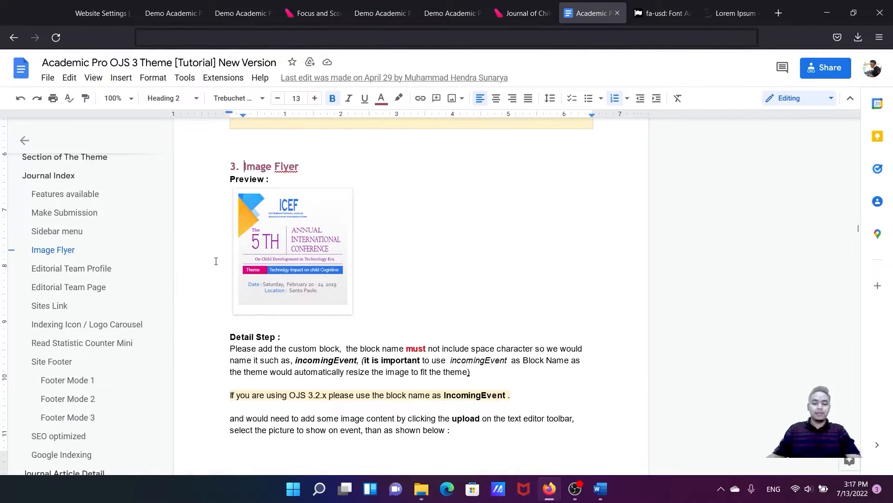
{"action": "scroll", "coordinate": [228, 252], "scroll_direction": "down", "scroll_amount": 1}
{"action": "scroll", "coordinate": [228, 252], "scroll_direction": "up", "scroll_amount": 1}
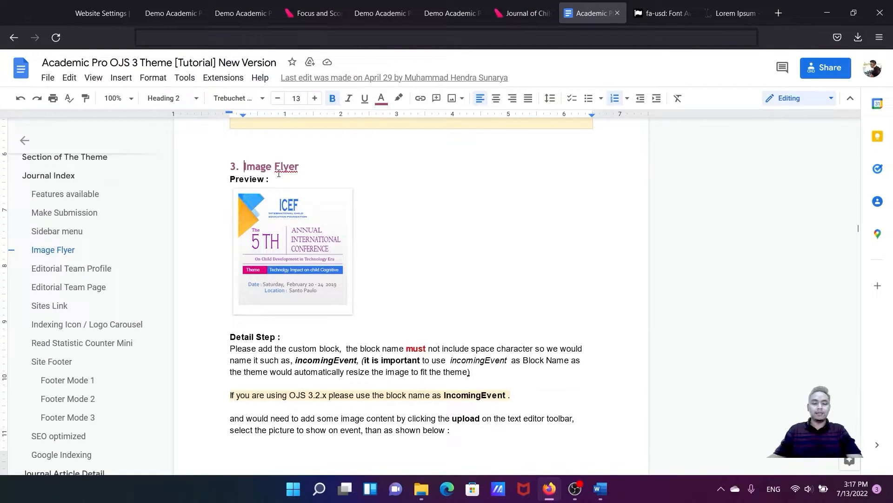
{"action": "scroll", "coordinate": [275, 186], "scroll_direction": "down", "scroll_amount": 1}
{"action": "scroll", "coordinate": [274, 191], "scroll_direction": "up", "scroll_amount": 1}
{"action": "scroll", "coordinate": [274, 192], "scroll_direction": "down", "scroll_amount": 1}
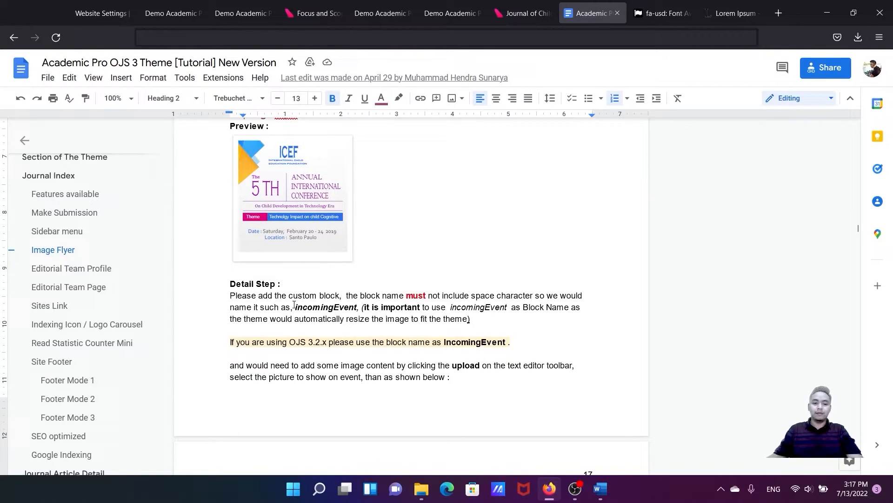
{"action": "scroll", "coordinate": [268, 279], "scroll_direction": "up", "scroll_amount": 1}
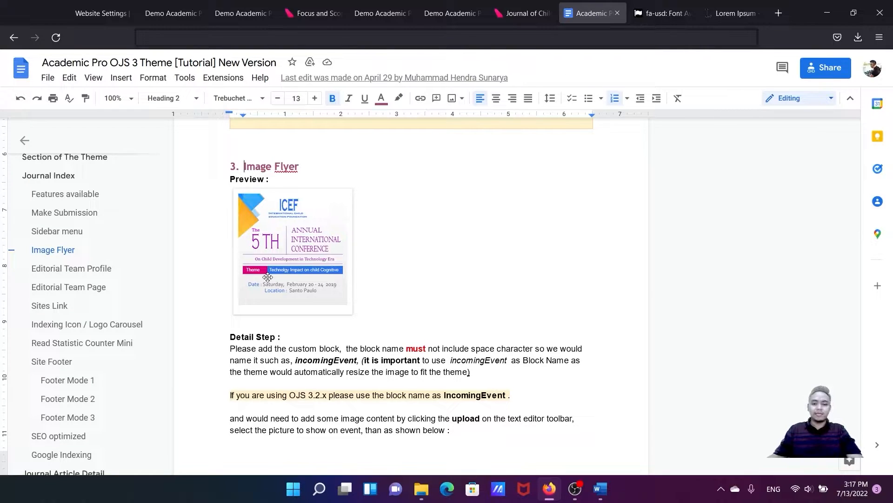
{"action": "scroll", "coordinate": [267, 278], "scroll_direction": "down", "scroll_amount": 1}
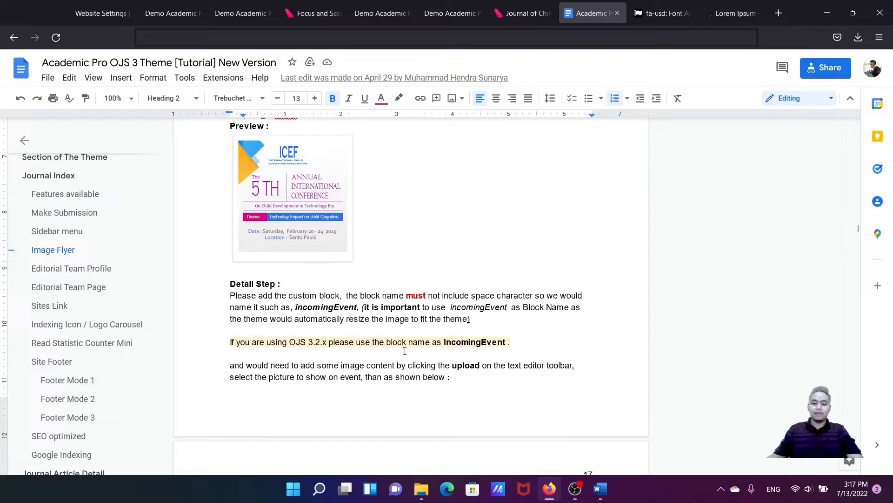
Copy the block name IncomingEvent from the tutorial and start a new custom block with that name in the website settings
{"action": "left_click_drag", "start_coordinate": [445, 342], "coordinate": [506, 345]}
{"action": "key", "text": "ctrl+c"}
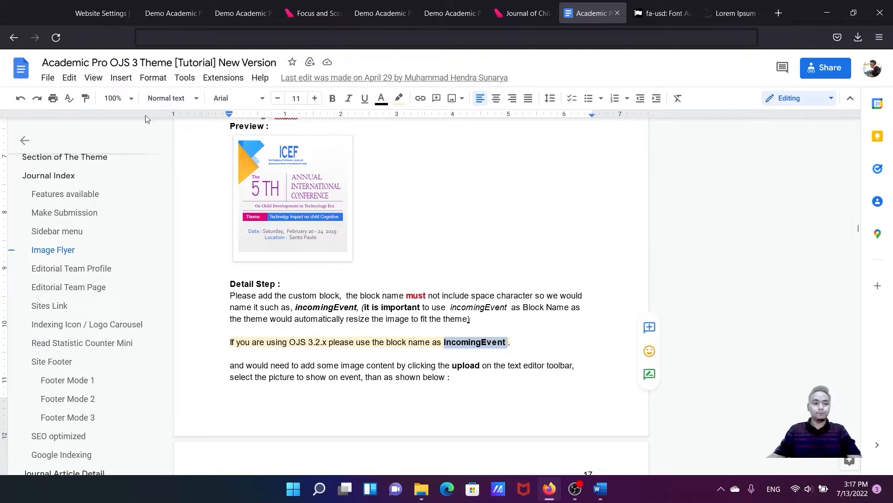
{"action": "left_click", "coordinate": [100, 13]}
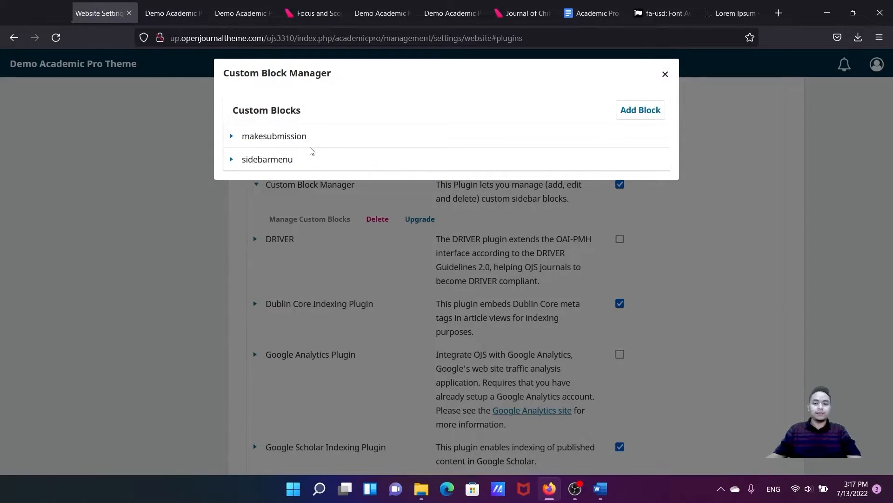
{"action": "left_click", "coordinate": [644, 110]}
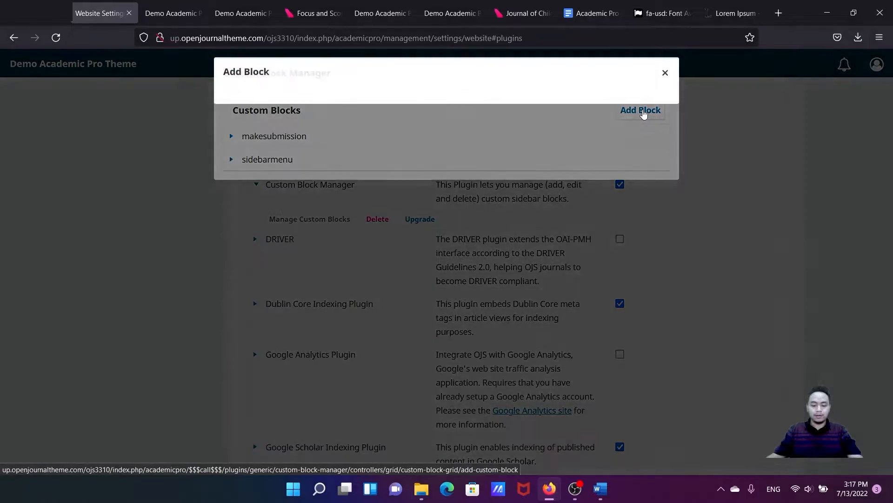
{"action": "left_click", "coordinate": [422, 108]}
{"action": "key", "text": "ctrl+v"}
{"action": "left_click", "coordinate": [420, 210]}
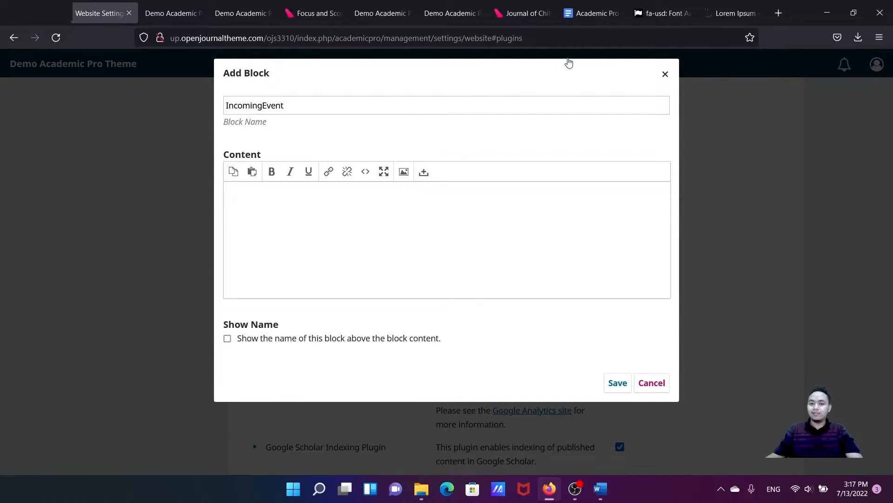
Search Google for "logo sertifikat sinta" in a new browser tab and show the image results
{"action": "left_click", "coordinate": [778, 13]}
{"action": "left_click", "coordinate": [689, 32]}
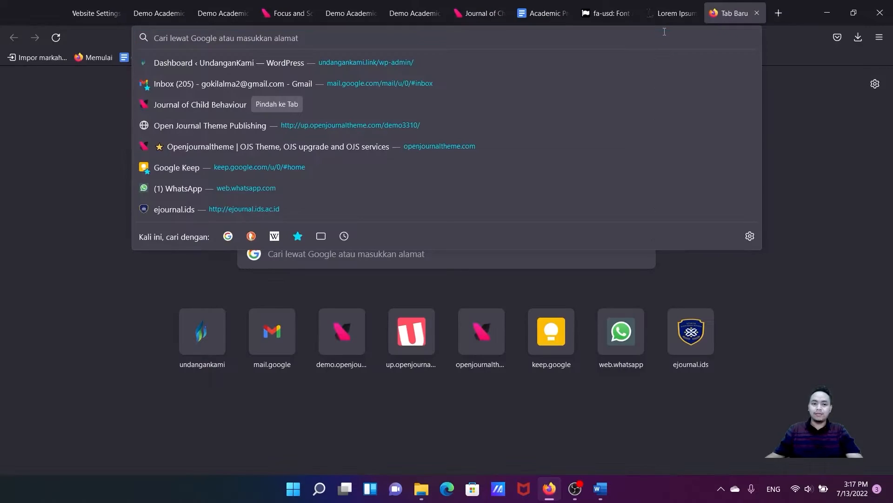
{"action": "type", "text": "logo s"}
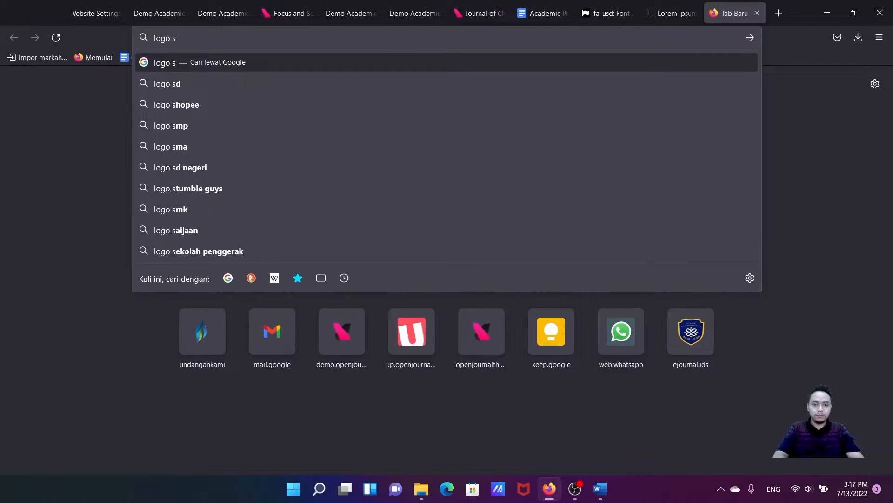
{"action": "type", "text": "ertifikat "}
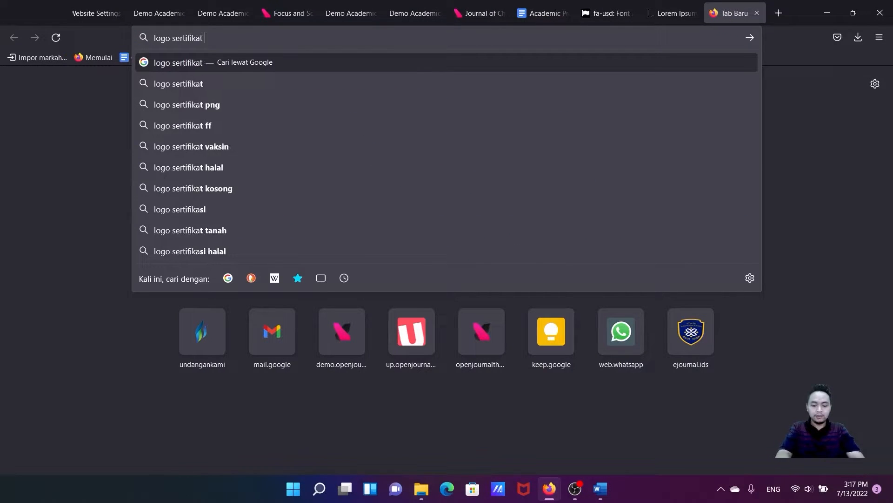
{"action": "type", "text": "sinta"}
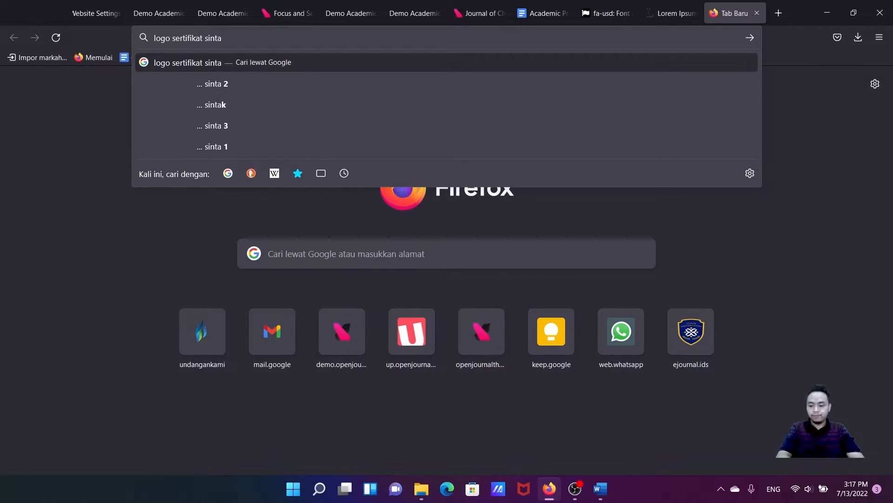
{"action": "key", "text": "Return"}
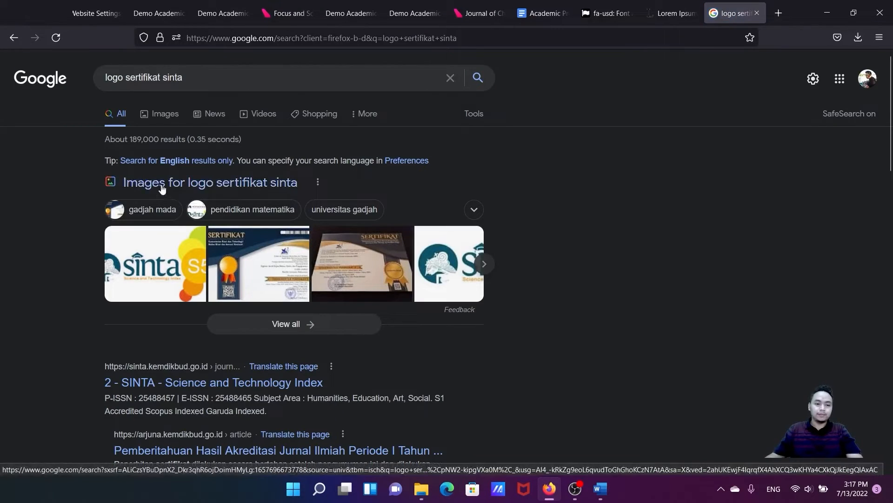
{"action": "left_click", "coordinate": [158, 119]}
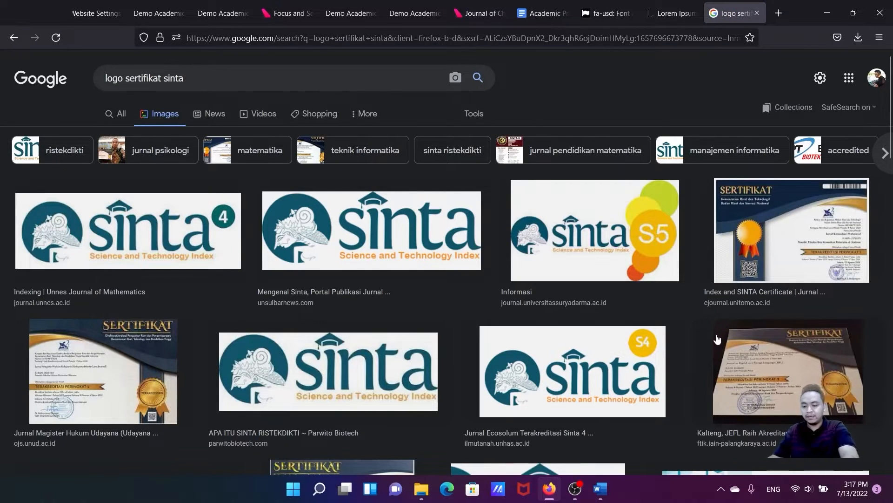
Capture the Index and SINTA Certificate image as a 343x223 screenshot and save it as PNG "Sertifikat sinta" in Documents' Academic Pro folder
{"action": "key", "text": "Print"}
{"action": "left_click_drag", "start_coordinate": [717, 181], "coordinate": [872, 282]}
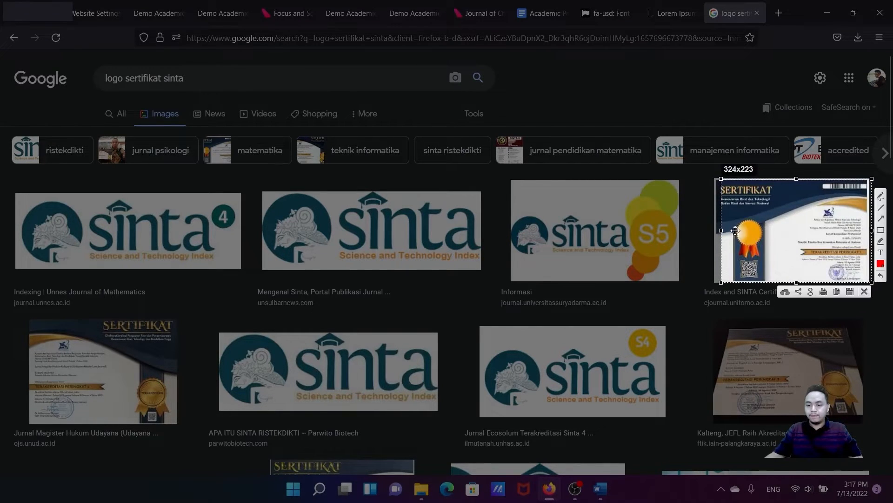
{"action": "left_click_drag", "start_coordinate": [721, 231], "coordinate": [712, 232]}
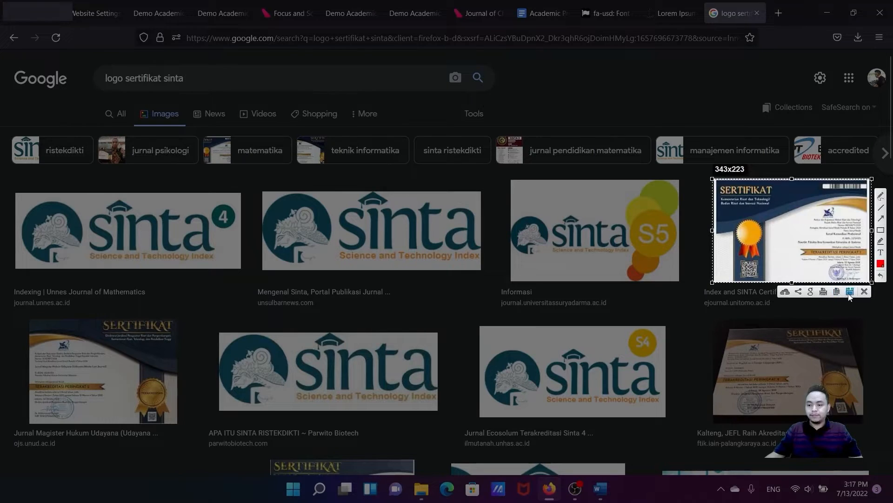
{"action": "key", "text": "ctrl+s"}
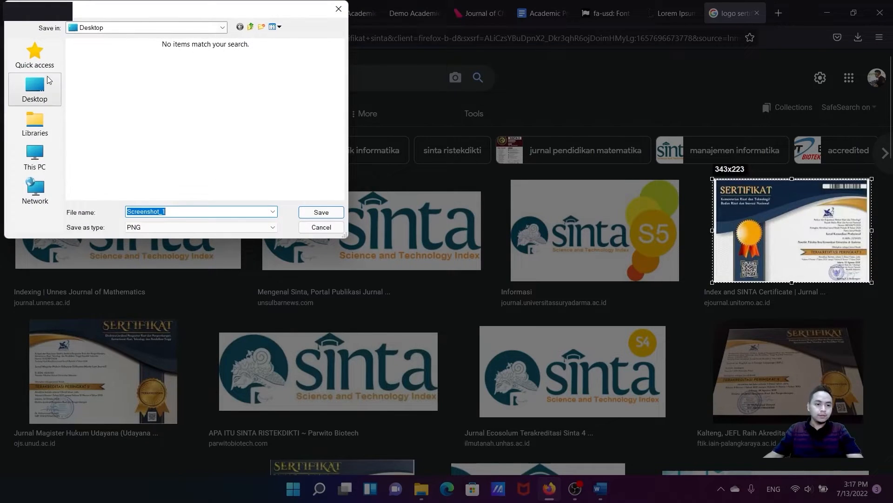
{"action": "left_click", "coordinate": [34, 154]}
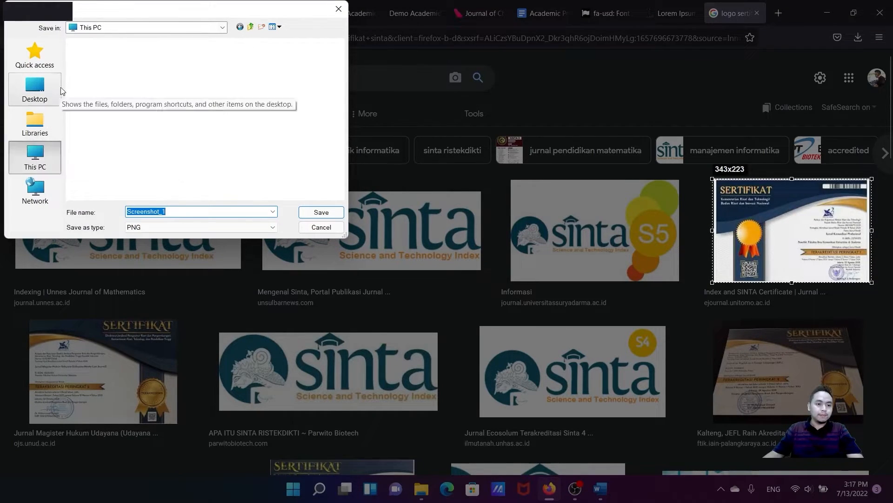
{"action": "double_click", "coordinate": [211, 68]}
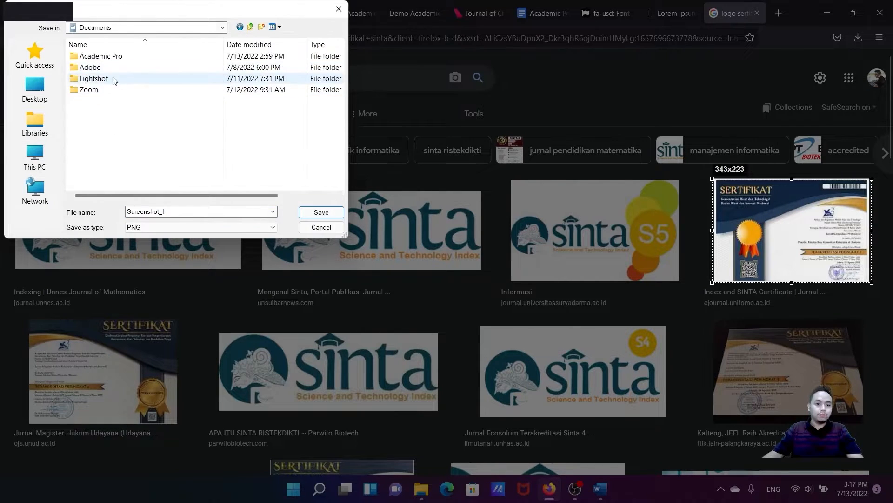
{"action": "double_click", "coordinate": [103, 61]}
{"action": "left_click", "coordinate": [177, 207]}
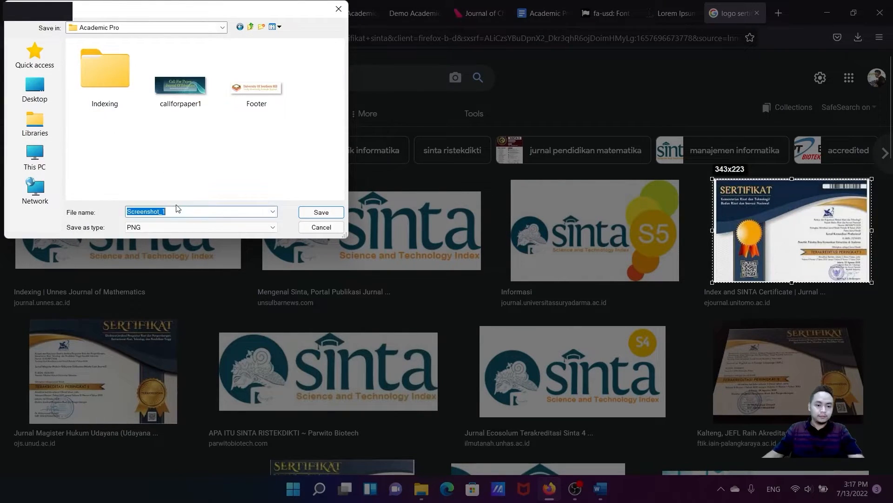
{"action": "type", "text": "Sertifi"}
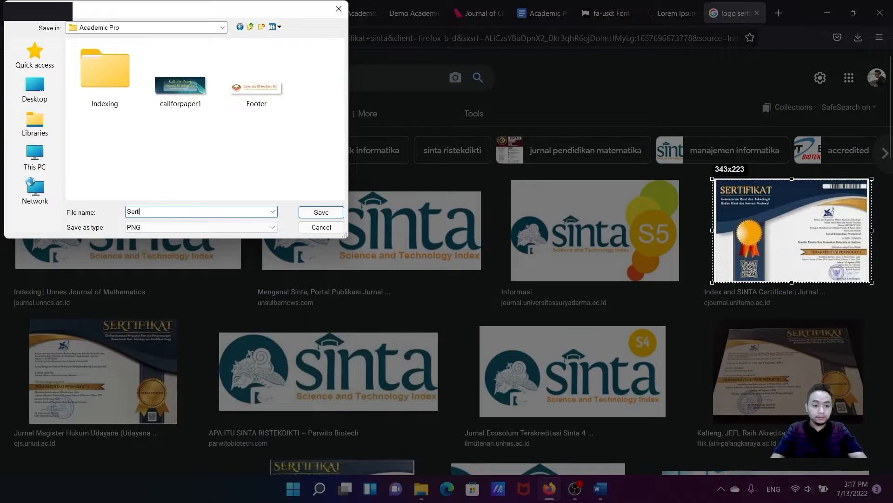
{"action": "type", "text": "kat sinta"}
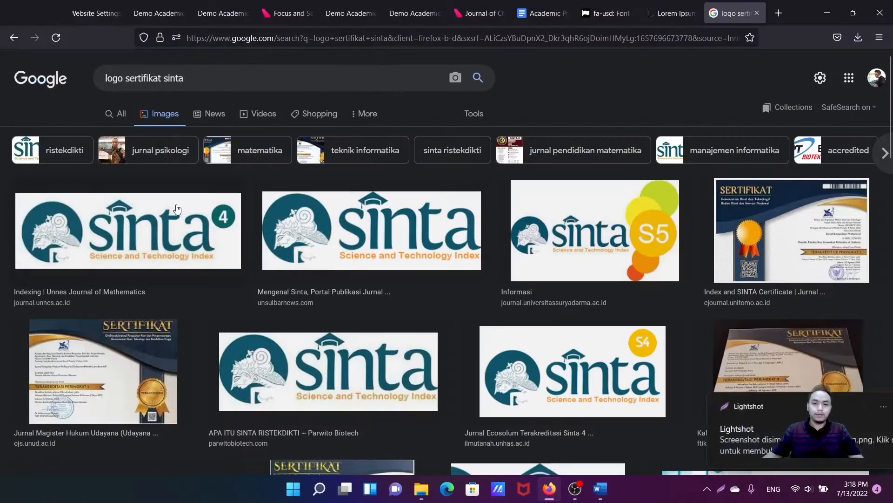
Upload the Sertifikat sinta image into the IncomingEvent block's content and save the block
{"action": "left_click", "coordinate": [95, 13]}
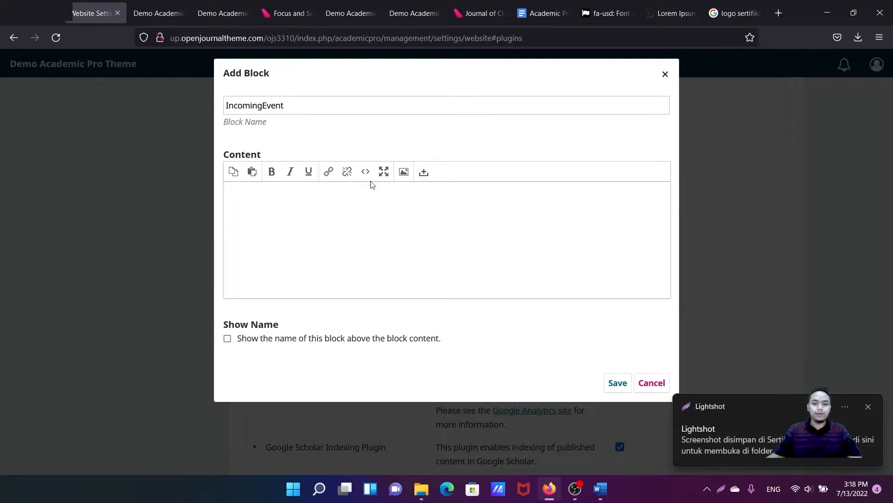
{"action": "left_click", "coordinate": [403, 171]}
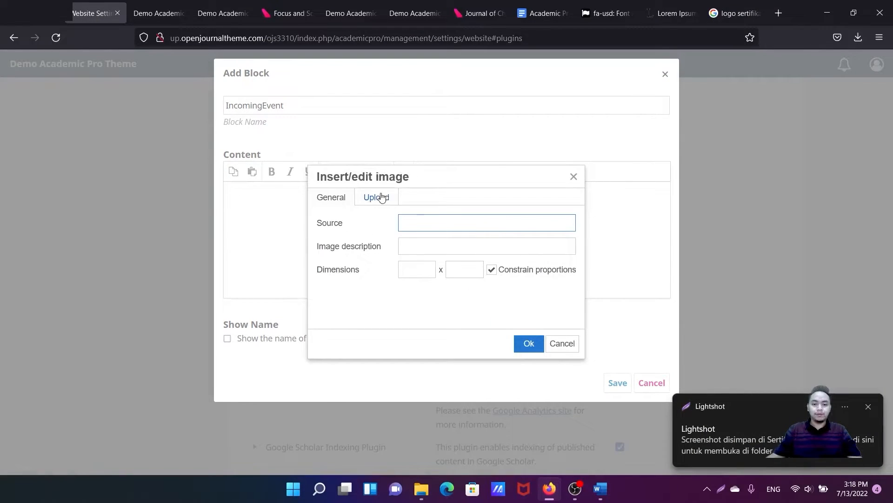
{"action": "left_click", "coordinate": [381, 198]}
{"action": "left_click", "coordinate": [423, 221]}
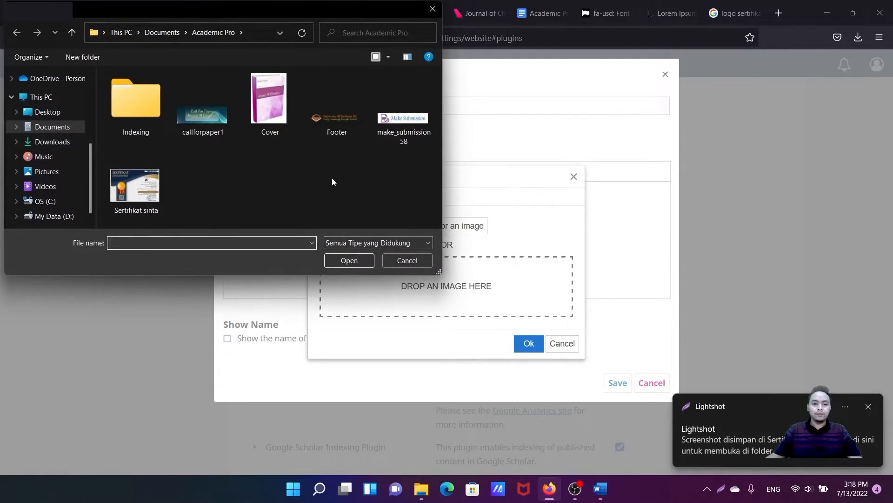
{"action": "left_click", "coordinate": [130, 191]}
{"action": "left_click", "coordinate": [356, 260]}
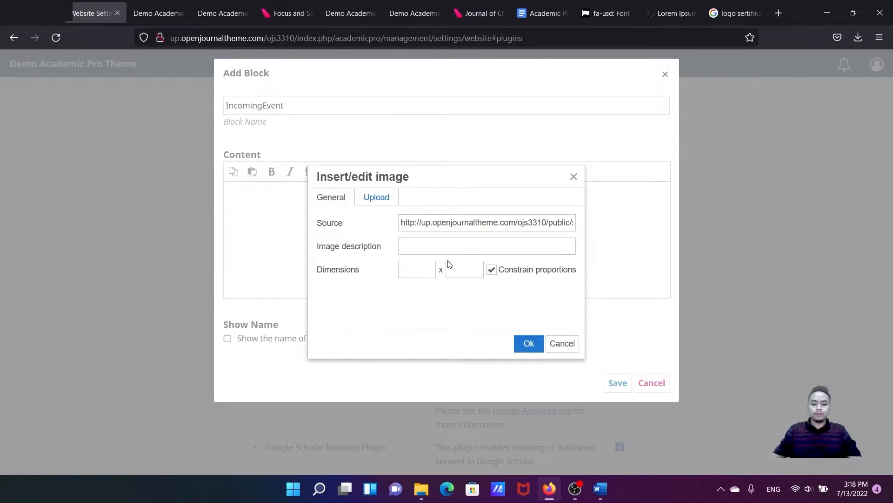
{"action": "left_click", "coordinate": [527, 343]}
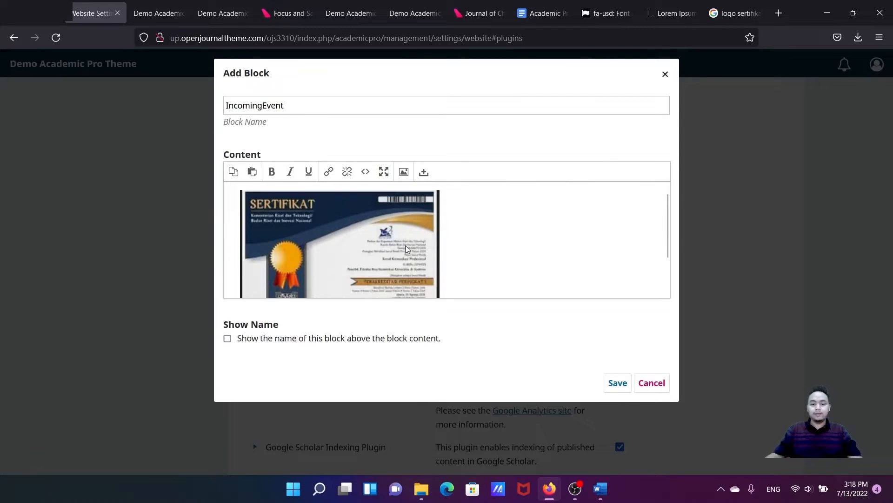
{"action": "left_click", "coordinate": [618, 382]}
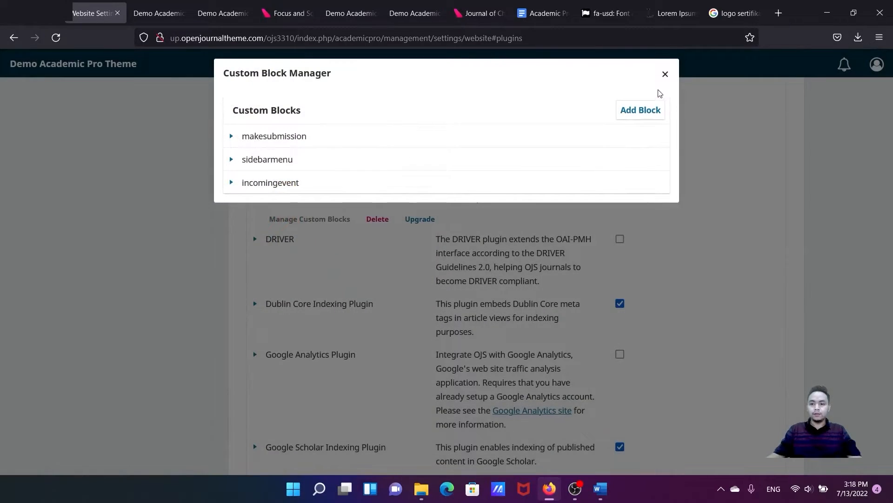
Close the Custom Block Manager, reload the website settings and open the sidebar block list in the appearance setup
{"action": "left_click", "coordinate": [666, 74]}
{"action": "scroll", "coordinate": [633, 226], "scroll_direction": "up", "scroll_amount": 15}
{"action": "left_click", "coordinate": [270, 142]}
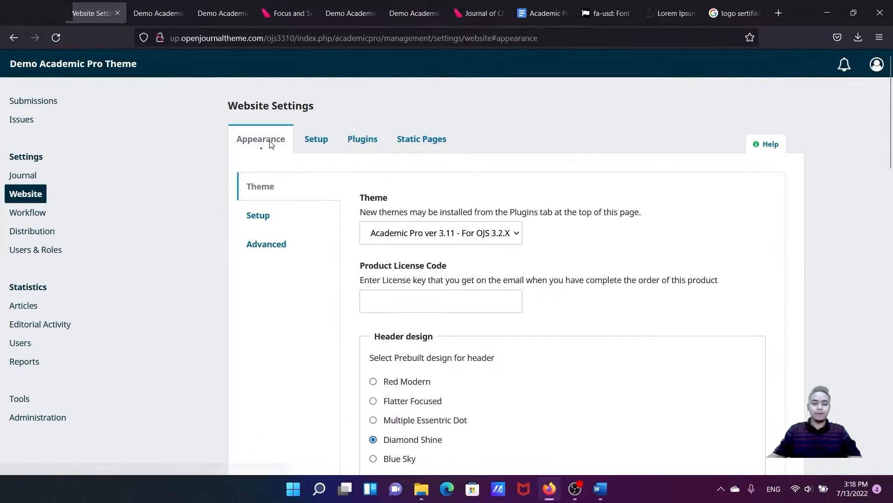
{"action": "scroll", "coordinate": [268, 160], "scroll_direction": "down", "scroll_amount": 2}
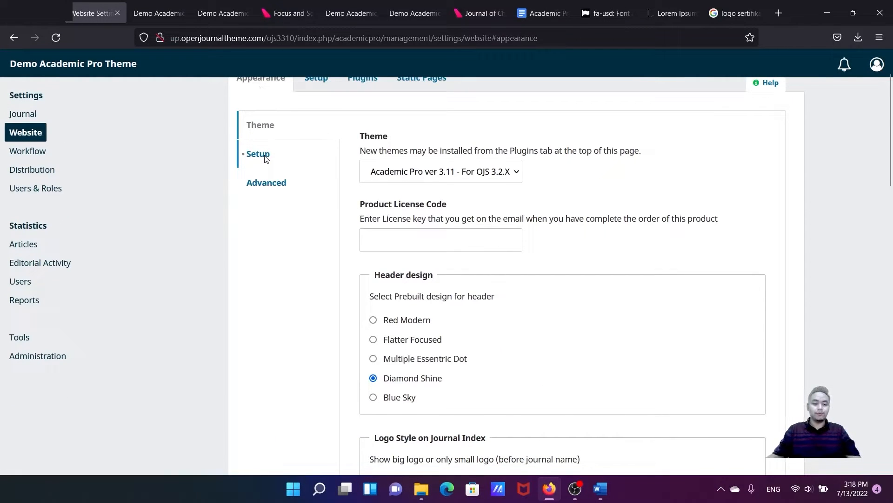
{"action": "left_click", "coordinate": [258, 154]}
{"action": "scroll", "coordinate": [270, 168], "scroll_direction": "down", "scroll_amount": 10}
{"action": "left_click", "coordinate": [56, 38]}
{"action": "scroll", "coordinate": [279, 179], "scroll_direction": "up", "scroll_amount": 3}
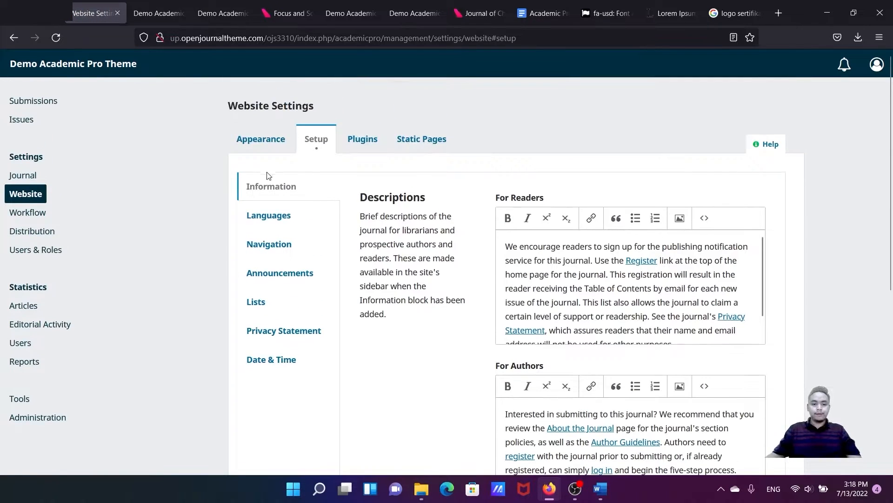
{"action": "left_click", "coordinate": [261, 139]}
{"action": "left_click", "coordinate": [270, 213]}
{"action": "scroll", "coordinate": [360, 243], "scroll_direction": "down", "scroll_amount": 10}
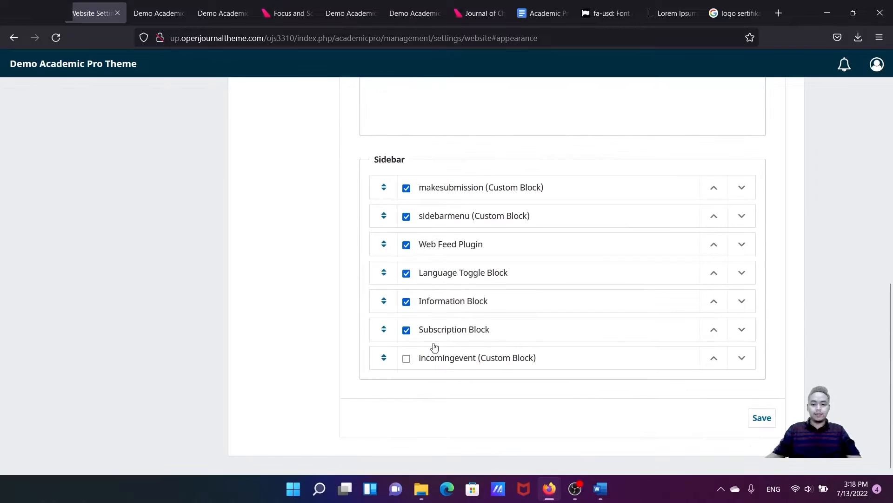
Enable the incomingevent block in the sidebar, place it directly after sidebarmenu and save the setup
{"action": "left_click", "coordinate": [407, 359]}
{"action": "left_click_drag", "start_coordinate": [382, 358], "coordinate": [381, 244]}
{"action": "left_click", "coordinate": [760, 418]}
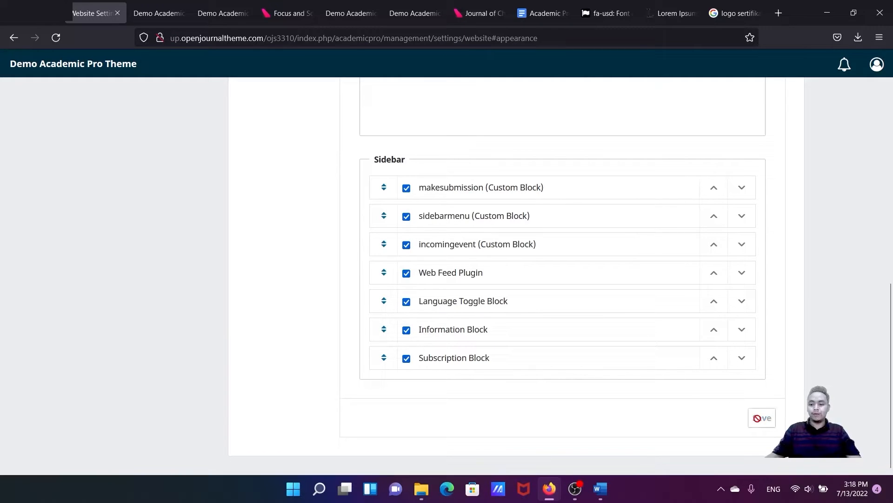
Reload the journal homepage and check how the certificate image block displays beneath the sidebar menu
{"action": "left_click", "coordinate": [159, 14]}
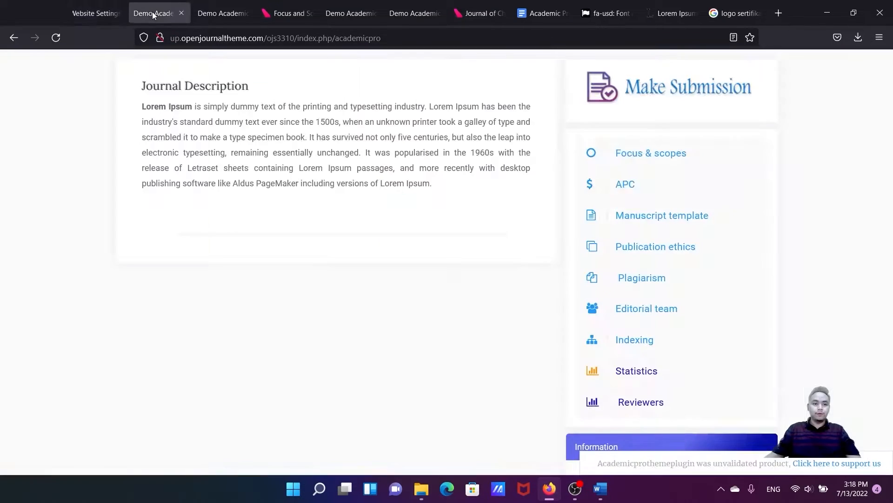
{"action": "left_click", "coordinate": [56, 37]}
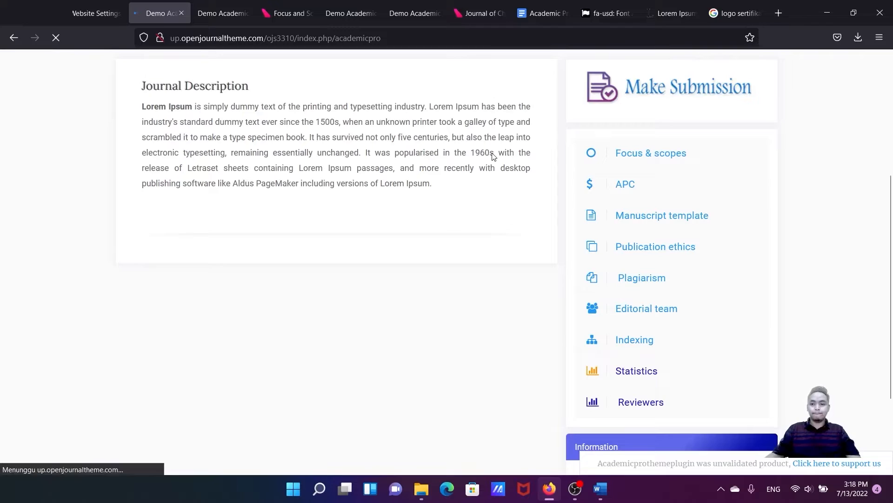
{"action": "scroll", "coordinate": [582, 200], "scroll_direction": "down", "scroll_amount": 5}
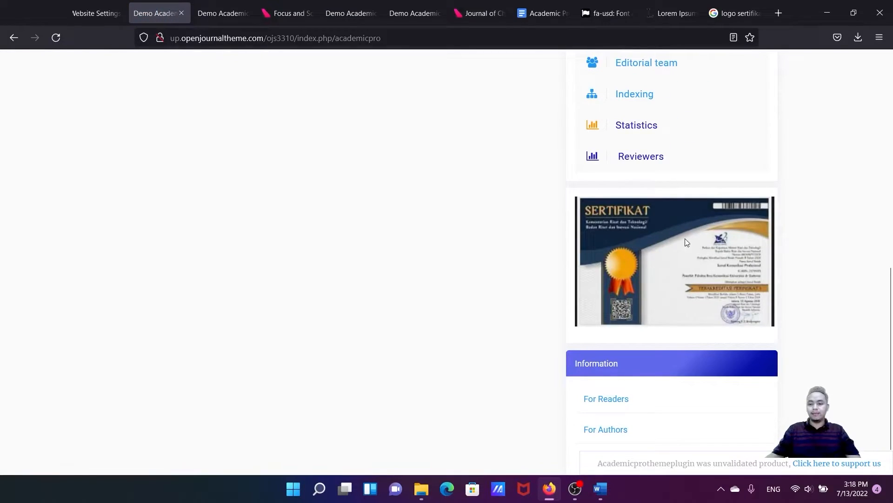
{"action": "scroll", "coordinate": [688, 252], "scroll_direction": "up", "scroll_amount": 1}
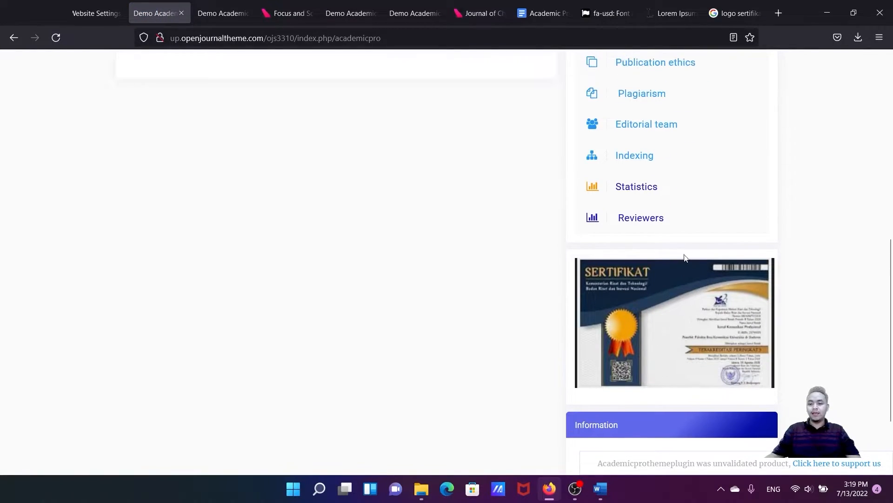
{"action": "scroll", "coordinate": [651, 298], "scroll_direction": "up", "scroll_amount": 1}
{"action": "scroll", "coordinate": [654, 331], "scroll_direction": "down", "scroll_amount": 1}
{"action": "scroll", "coordinate": [768, 262], "scroll_direction": "down", "scroll_amount": 2}
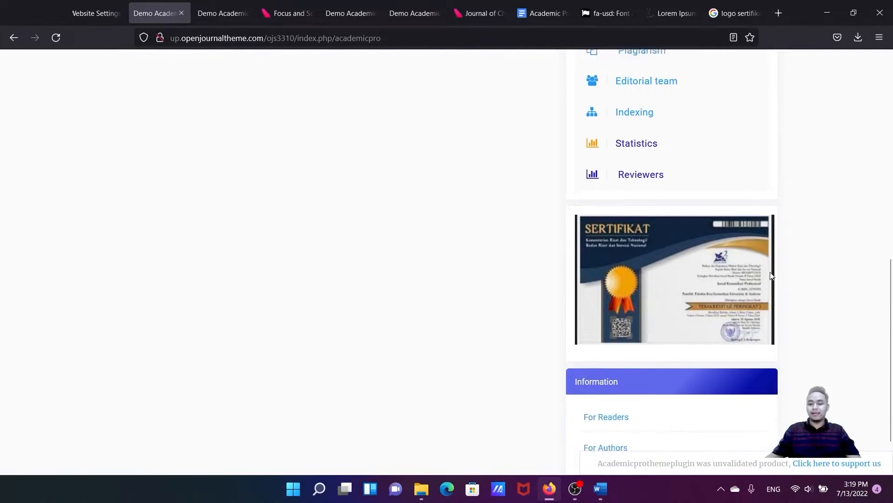
{"action": "scroll", "coordinate": [676, 192], "scroll_direction": "up", "scroll_amount": 2}
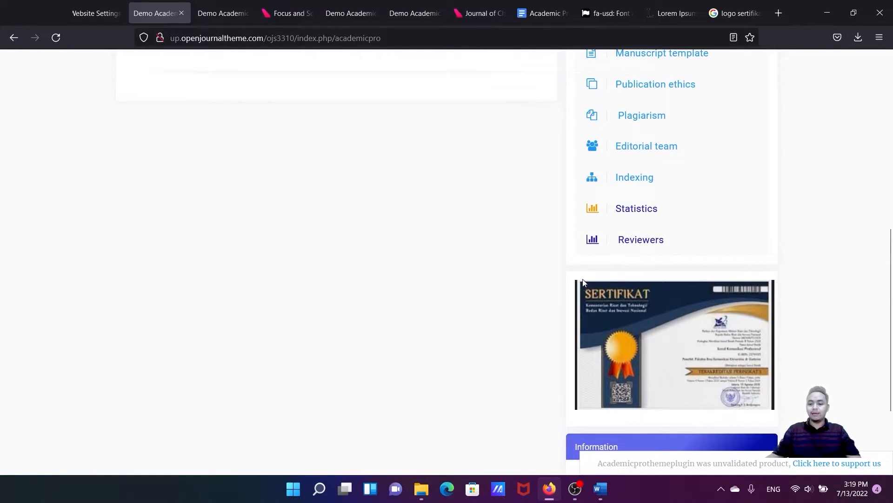
{"action": "scroll", "coordinate": [584, 303], "scroll_direction": "up", "scroll_amount": 5}
{"action": "scroll", "coordinate": [606, 307], "scroll_direction": "down", "scroll_amount": 4}
{"action": "scroll", "coordinate": [600, 288], "scroll_direction": "down", "scroll_amount": 2}
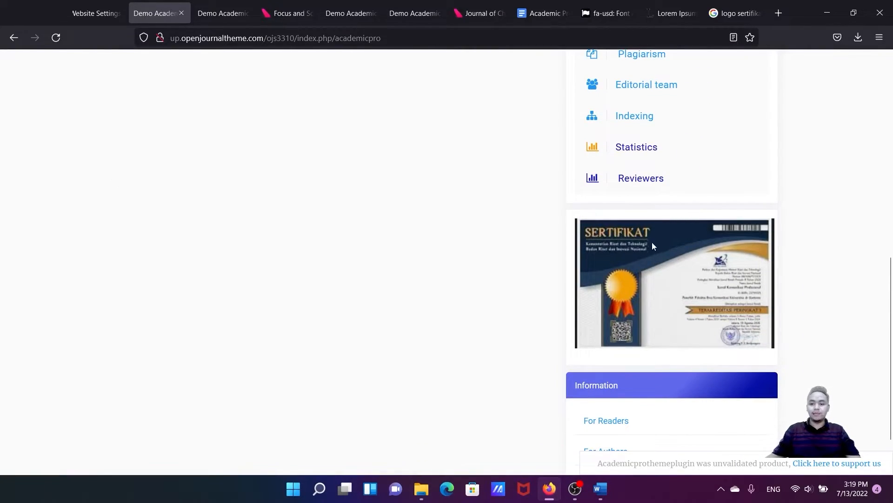
Return to the website settings and open the incomingevent block for editing through the Custom Block Manager plugin
{"action": "left_click", "coordinate": [96, 13]}
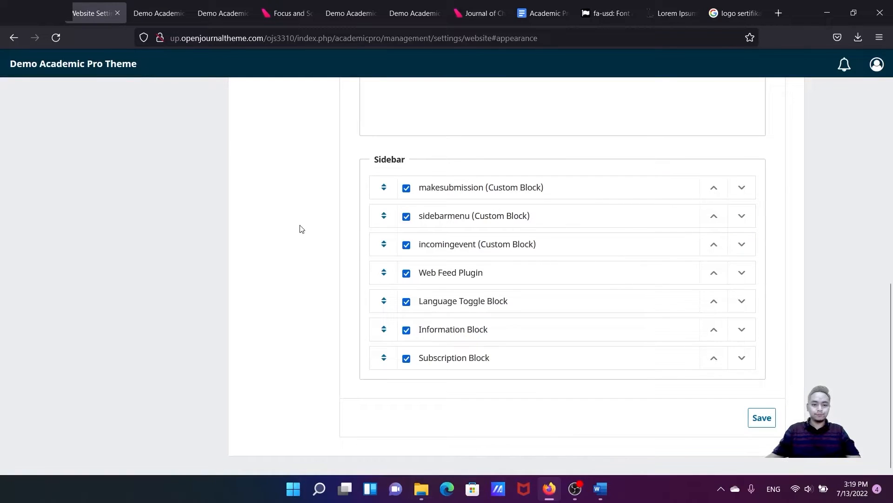
{"action": "scroll", "coordinate": [300, 228], "scroll_direction": "up", "scroll_amount": 5}
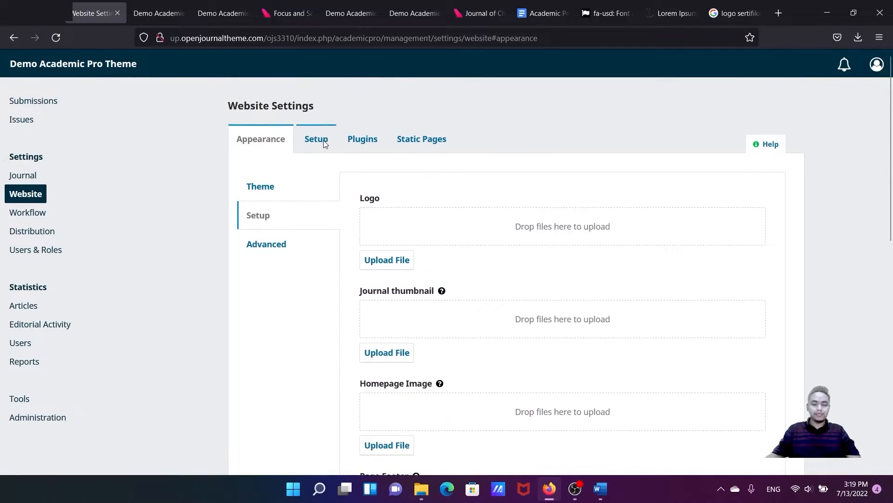
{"action": "left_click", "coordinate": [325, 144]}
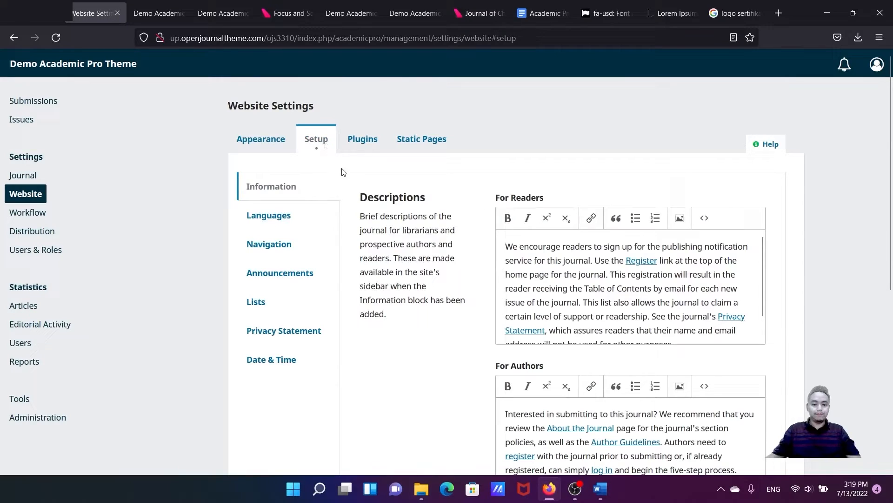
{"action": "left_click", "coordinate": [364, 139]}
{"action": "scroll", "coordinate": [367, 188], "scroll_direction": "down", "scroll_amount": 15}
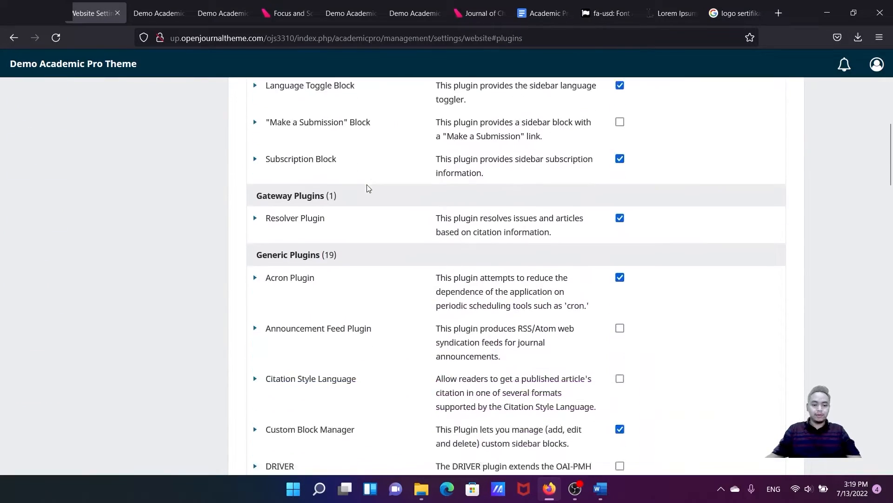
{"action": "left_click", "coordinate": [255, 183]}
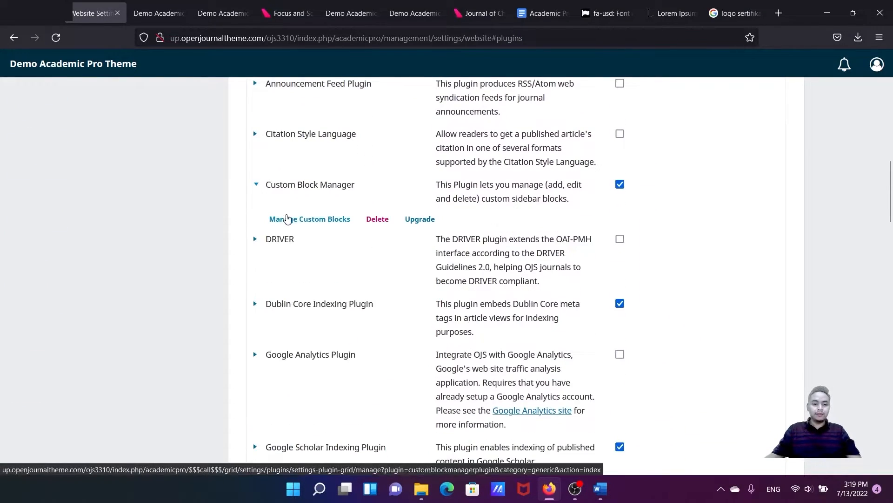
{"action": "left_click", "coordinate": [288, 222]}
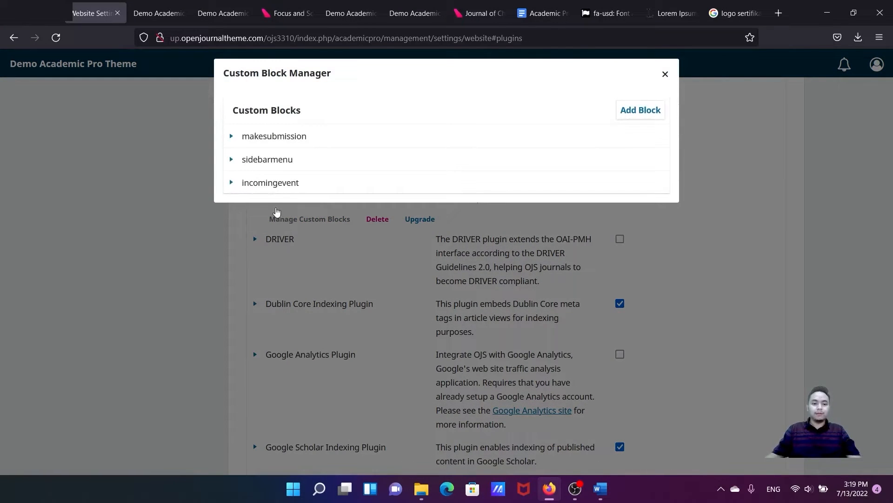
{"action": "left_click", "coordinate": [230, 184]}
{"action": "left_click", "coordinate": [252, 203]}
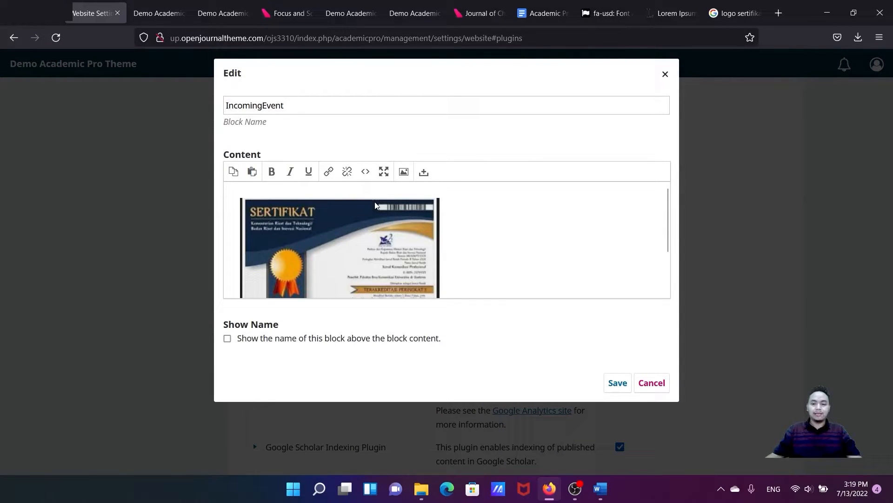
Add the h2 heading "Serfikat Sinta" above the image in the IncomingEvent block's source code and save the block
{"action": "left_click", "coordinate": [365, 173]}
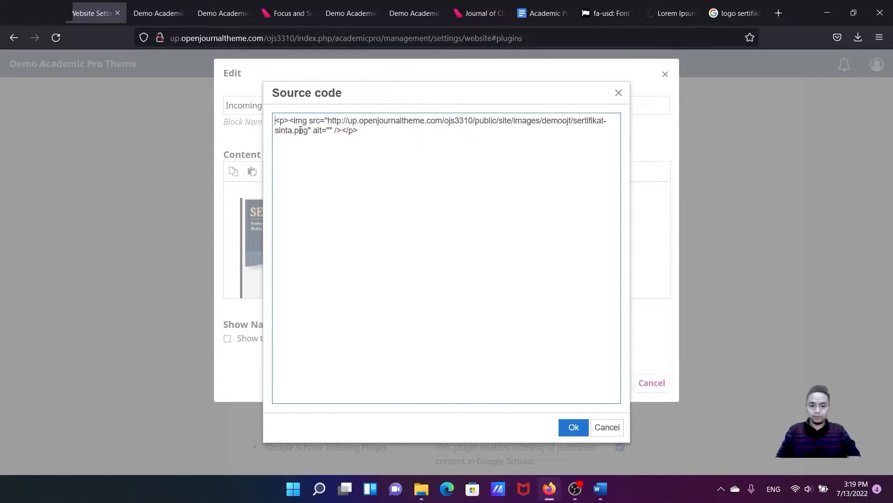
{"action": "key", "text": "Return"}
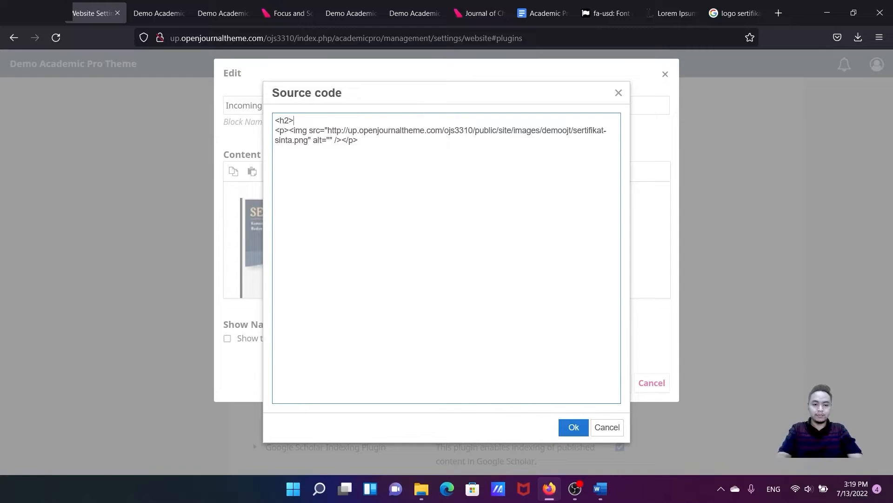
{"action": "type", "text": "tat"}
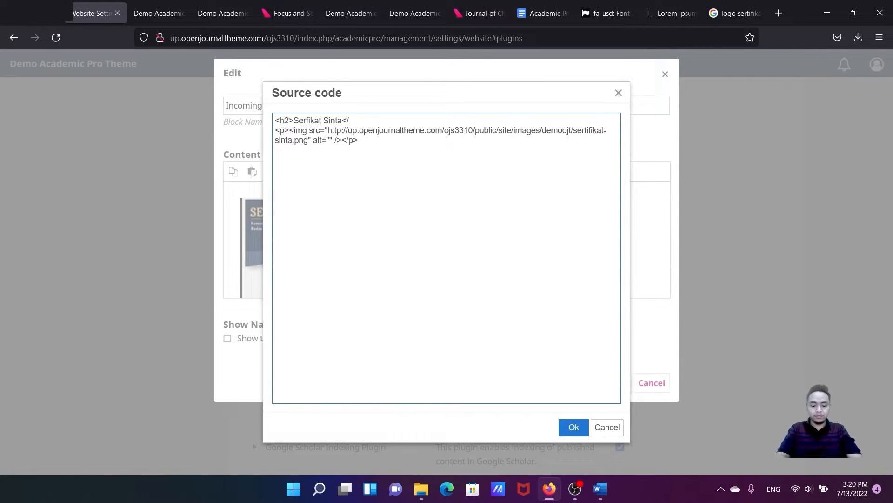
{"action": "type", "text": "h2>"}
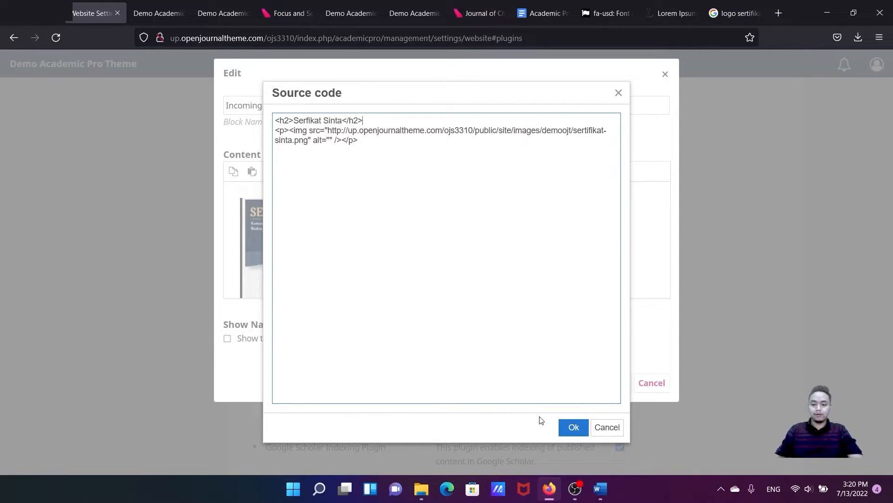
{"action": "left_click", "coordinate": [574, 427]}
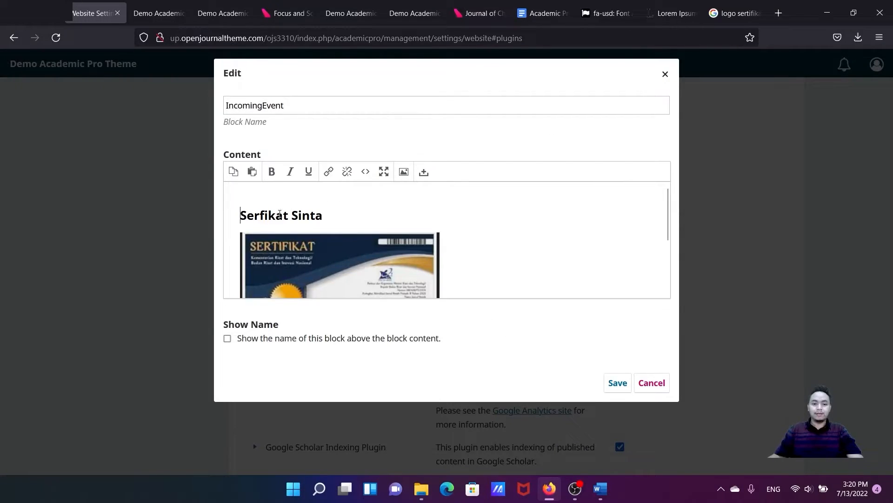
{"action": "scroll", "coordinate": [262, 215], "scroll_direction": "down", "scroll_amount": 3}
{"action": "scroll", "coordinate": [443, 257], "scroll_direction": "up", "scroll_amount": 3}
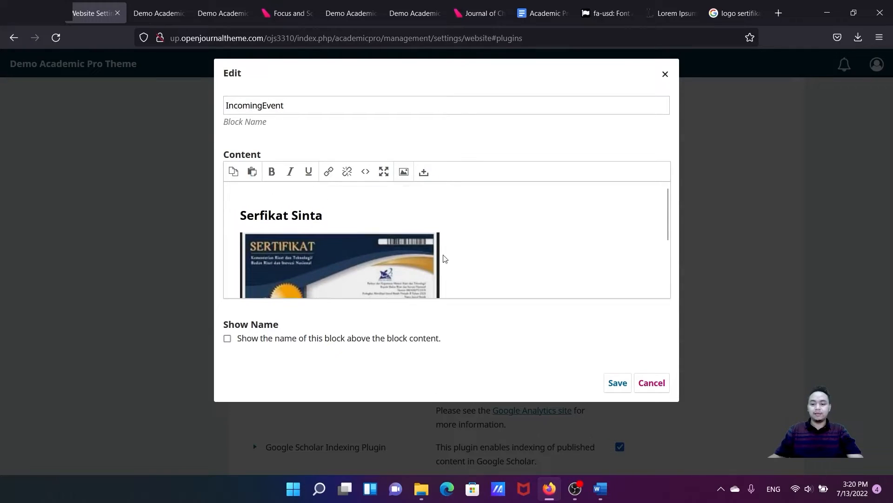
{"action": "left_click", "coordinate": [619, 388]}
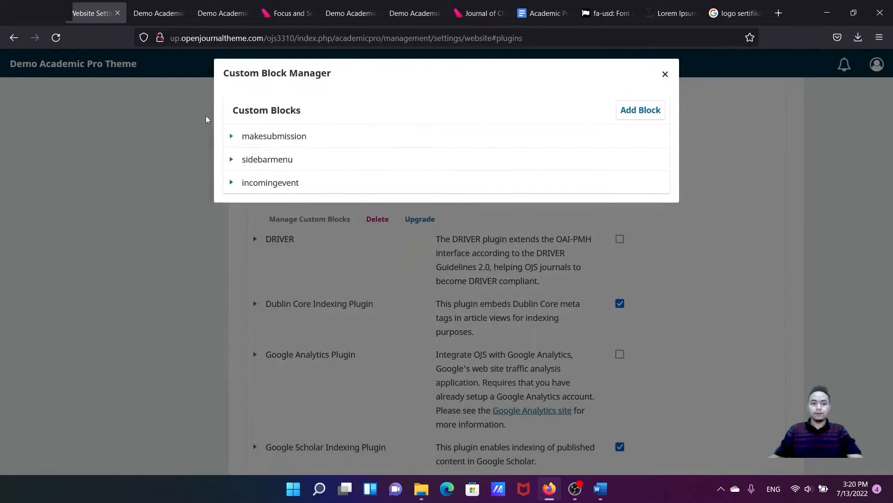
Reload the journal homepage and check the heading above the certificate image in the sidebar
{"action": "left_click", "coordinate": [158, 13]}
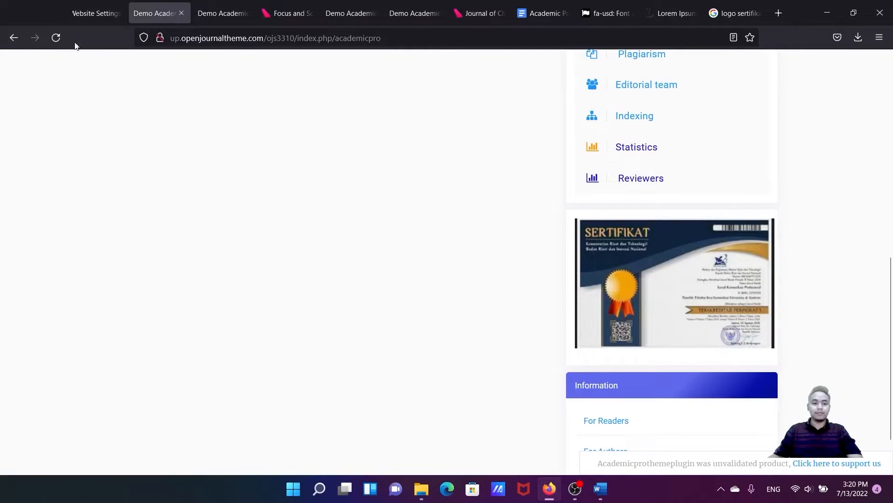
{"action": "left_click", "coordinate": [56, 38]}
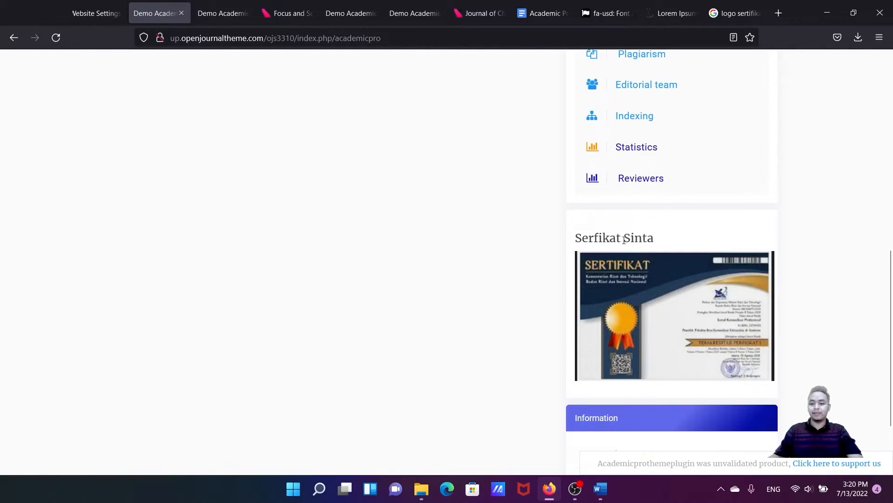
{"action": "left_click_drag", "start_coordinate": [665, 245], "coordinate": [574, 240]}
{"action": "left_click", "coordinate": [792, 252]}
{"action": "scroll", "coordinate": [670, 255], "scroll_direction": "down", "scroll_amount": 1}
{"action": "scroll", "coordinate": [655, 235], "scroll_direction": "up", "scroll_amount": 7}
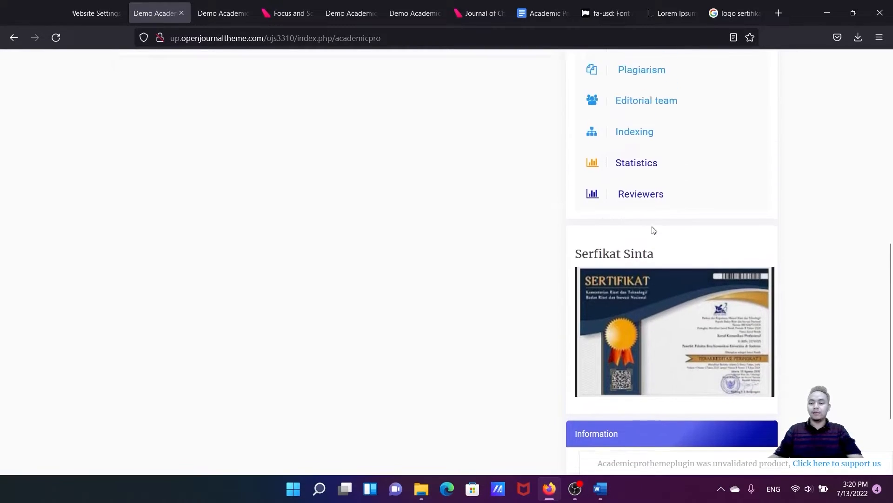
{"action": "scroll", "coordinate": [657, 237], "scroll_direction": "down", "scroll_amount": 8}
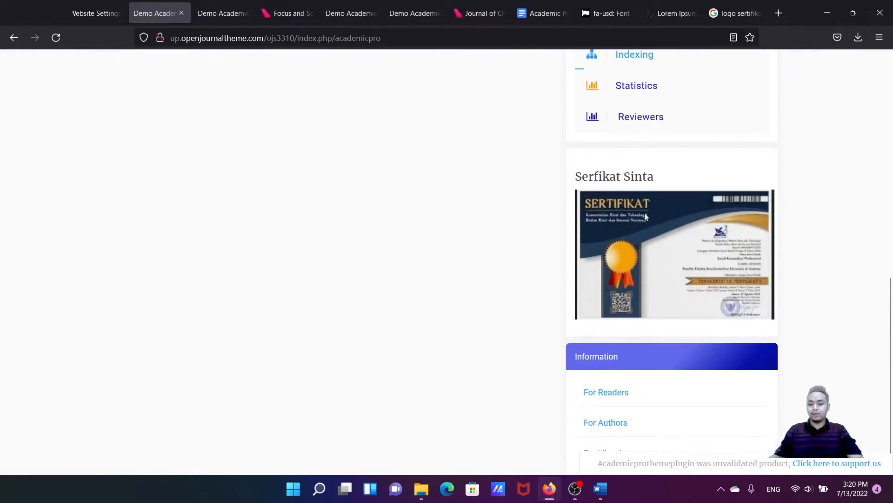
{"action": "scroll", "coordinate": [644, 217], "scroll_direction": "up", "scroll_amount": 3}
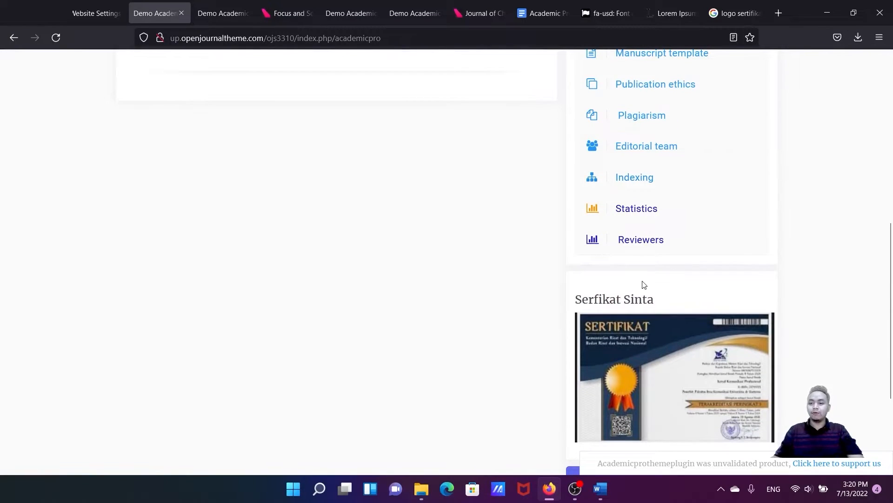
Examine the Sites Link block below the event flyer in the demo journal's sidebar
{"action": "left_click", "coordinate": [537, 16]}
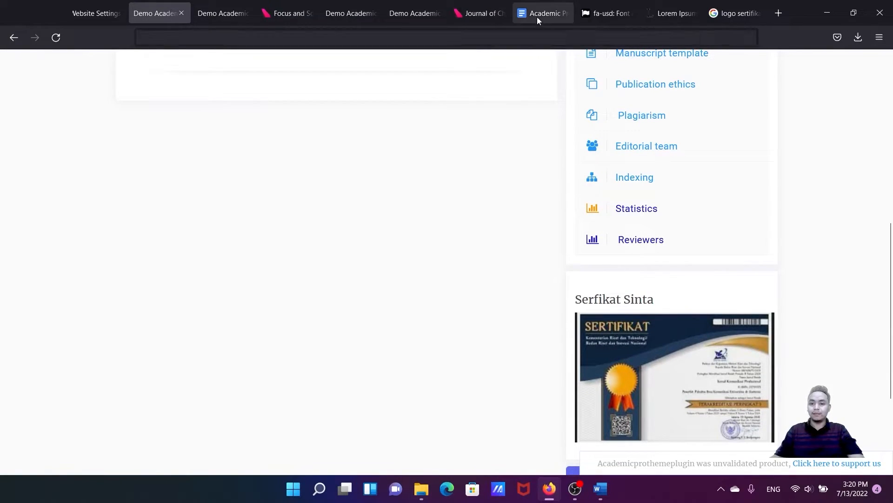
{"action": "left_click", "coordinate": [537, 16]}
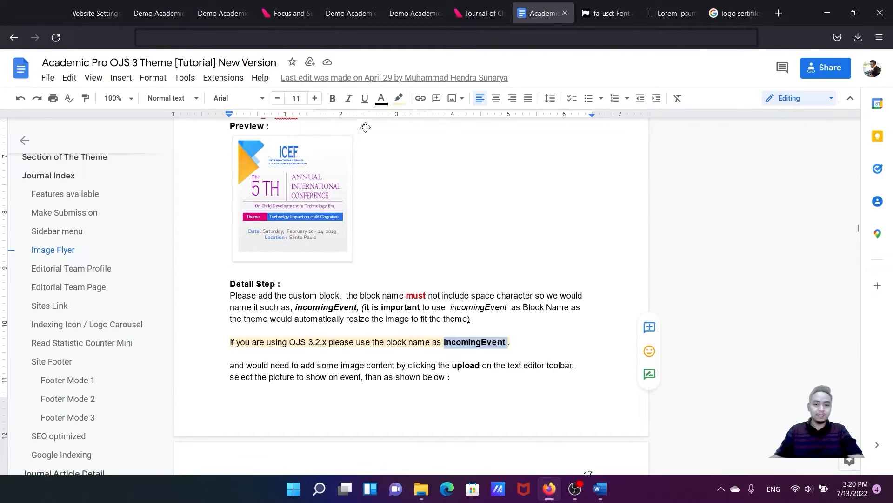
{"action": "left_click", "coordinate": [471, 15]}
{"action": "scroll", "coordinate": [644, 212], "scroll_direction": "down", "scroll_amount": 4}
{"action": "scroll", "coordinate": [645, 213], "scroll_direction": "down", "scroll_amount": 9}
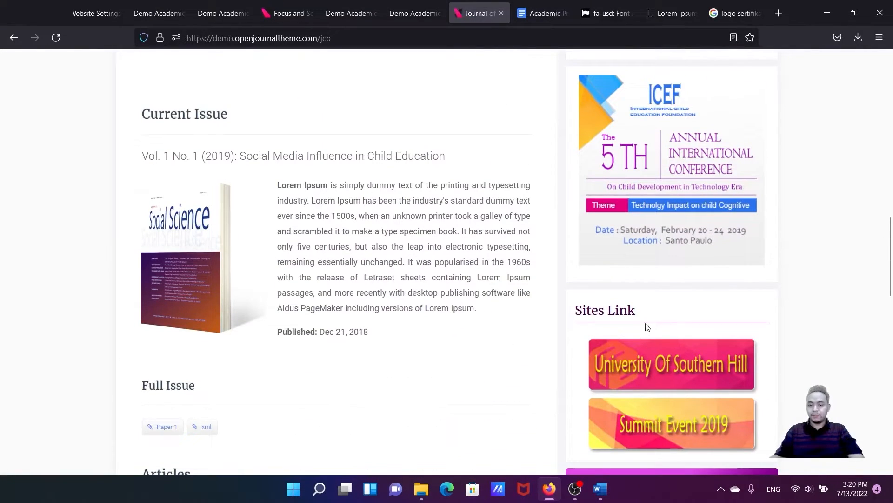
{"action": "scroll", "coordinate": [599, 312], "scroll_direction": "down", "scroll_amount": 1}
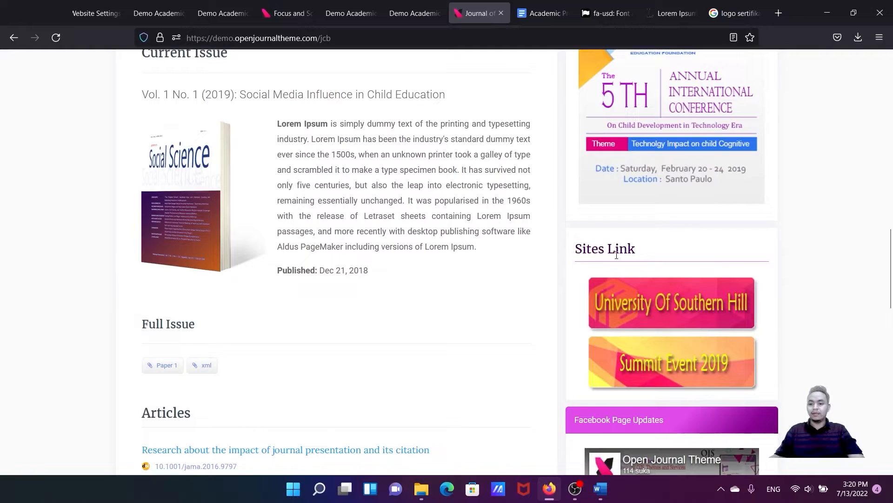
{"action": "left_click_drag", "start_coordinate": [630, 247], "coordinate": [576, 251]}
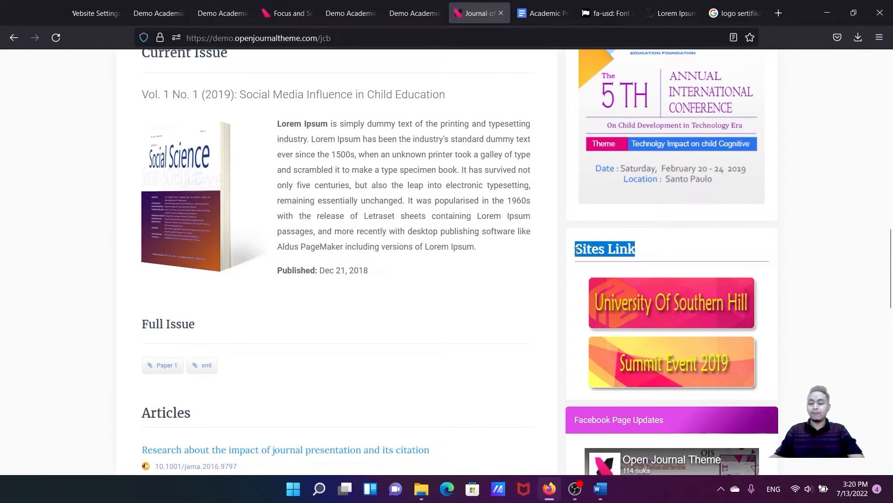
{"action": "left_click", "coordinate": [651, 255]}
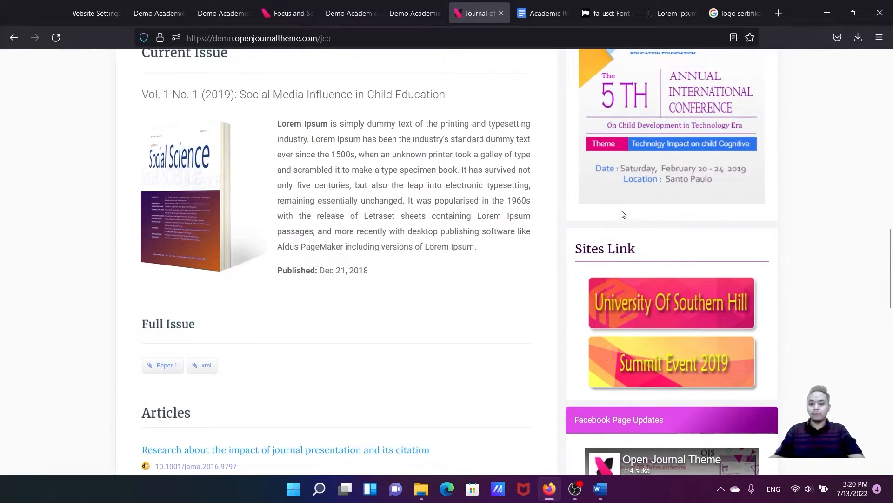
Open the Sites Link section of the theme tutorial document and read how to add its custom block
{"action": "left_click", "coordinate": [535, 15]}
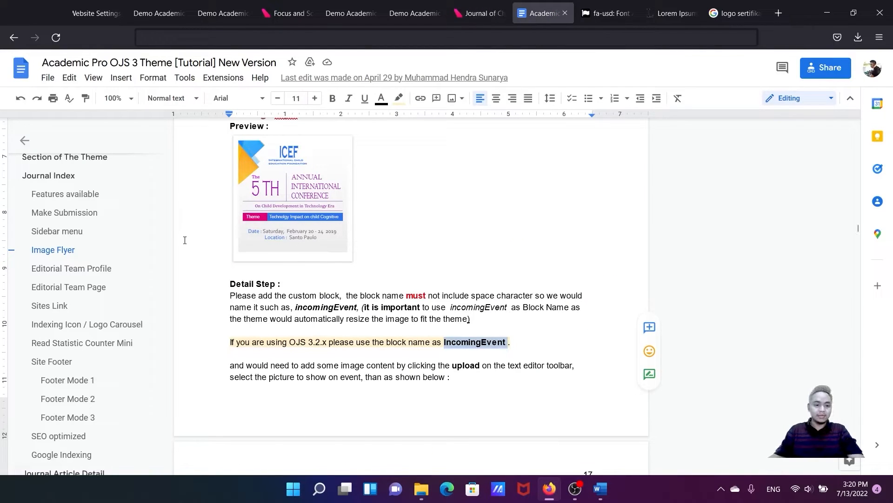
{"action": "left_click", "coordinate": [52, 307]}
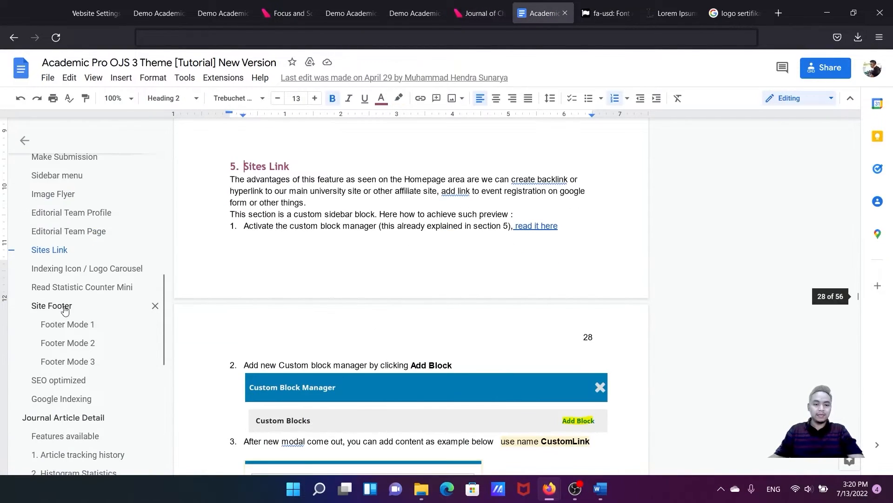
{"action": "scroll", "coordinate": [408, 293], "scroll_direction": "down", "scroll_amount": 3}
{"action": "scroll", "coordinate": [409, 290], "scroll_direction": "down", "scroll_amount": 1}
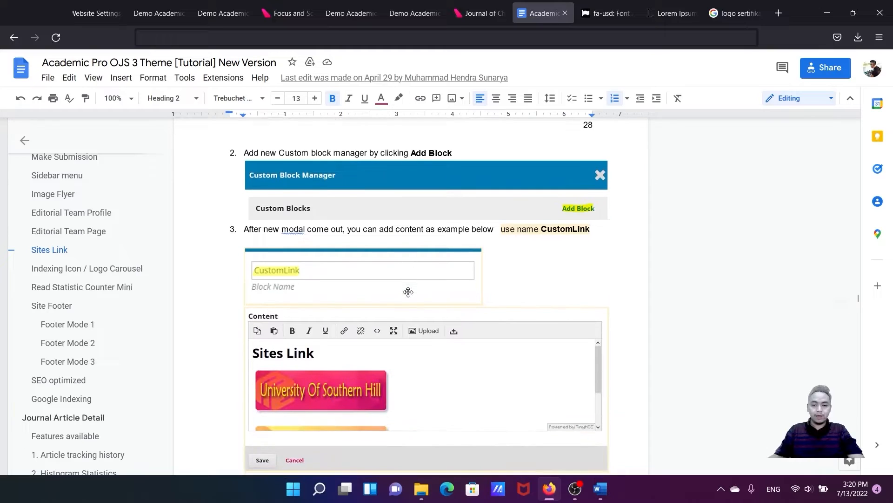
Read the Sites Link instructions on uploading images and adding a header, and highlight the h1 header example
{"action": "scroll", "coordinate": [408, 293], "scroll_direction": "down", "scroll_amount": 3}
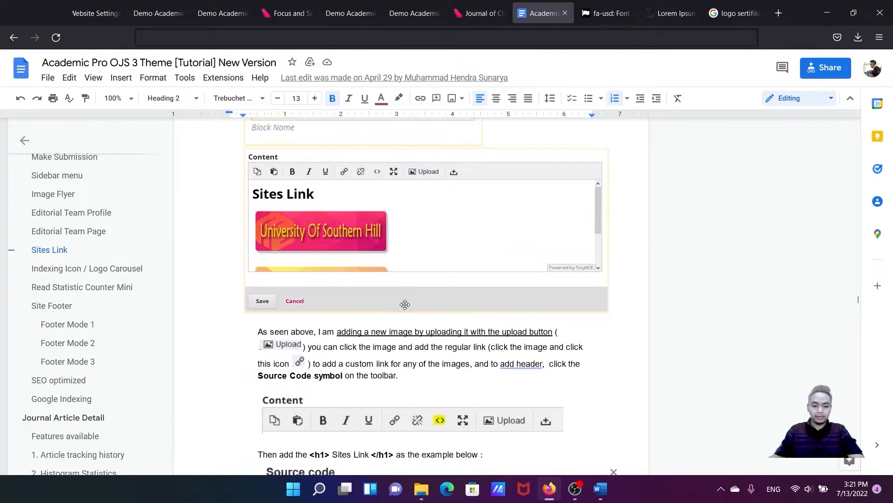
{"action": "scroll", "coordinate": [409, 298], "scroll_direction": "up", "scroll_amount": 3}
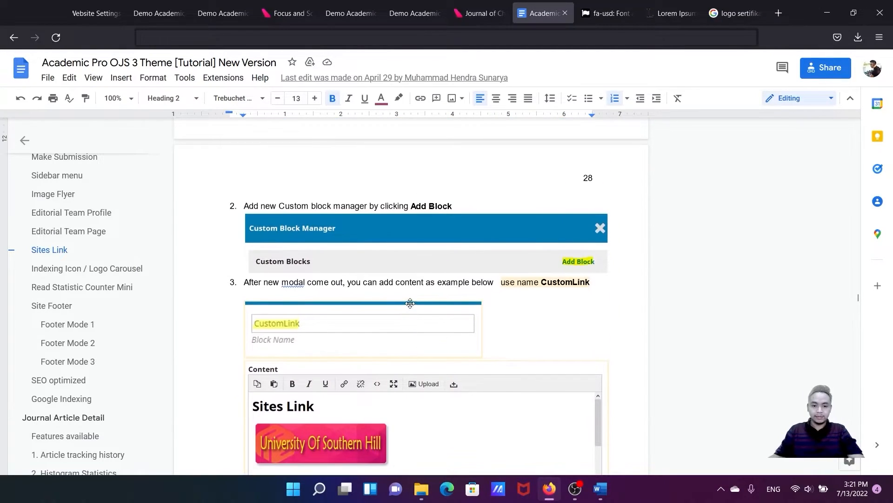
{"action": "scroll", "coordinate": [379, 296], "scroll_direction": "down", "scroll_amount": 3}
{"action": "scroll", "coordinate": [330, 232], "scroll_direction": "down", "scroll_amount": 4}
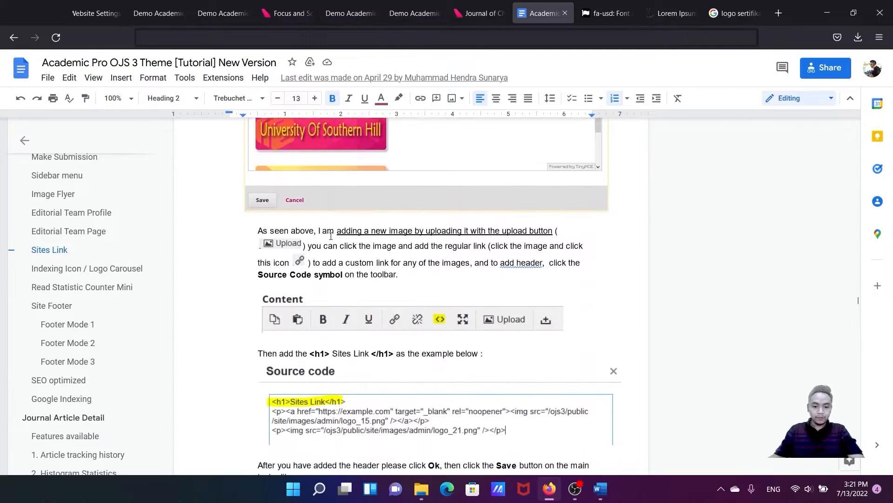
{"action": "left_click_drag", "start_coordinate": [310, 295], "coordinate": [395, 295]}
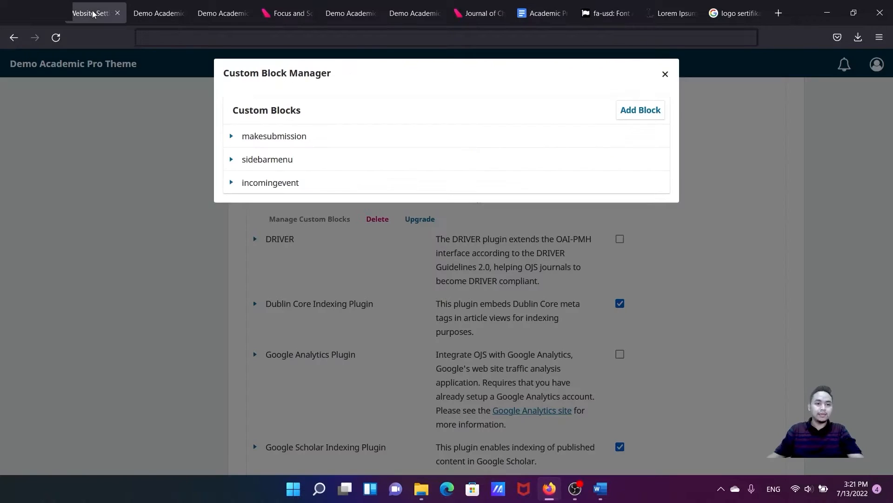
Change the "Serfikat Sinta" heading tags to h1 in the IncomingEvent block's source code and save the block
{"action": "left_click", "coordinate": [96, 13]}
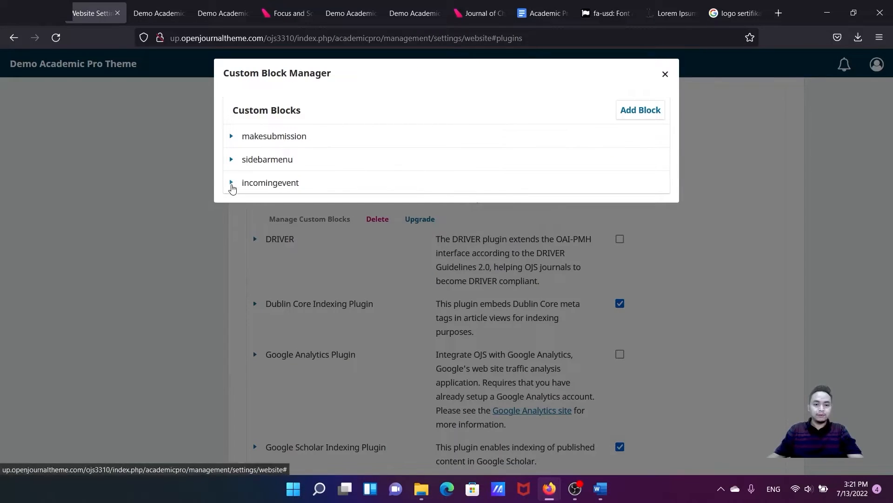
{"action": "left_click", "coordinate": [232, 184]}
{"action": "left_click", "coordinate": [258, 201]}
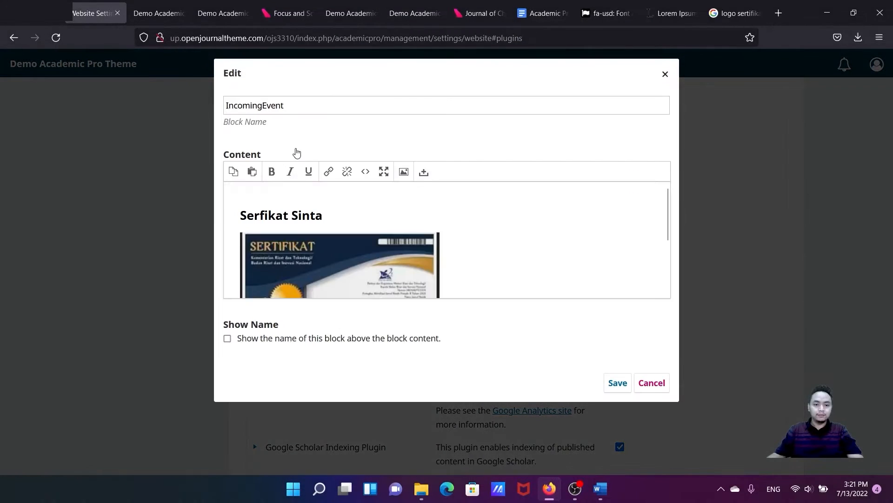
{"action": "left_click", "coordinate": [371, 172]}
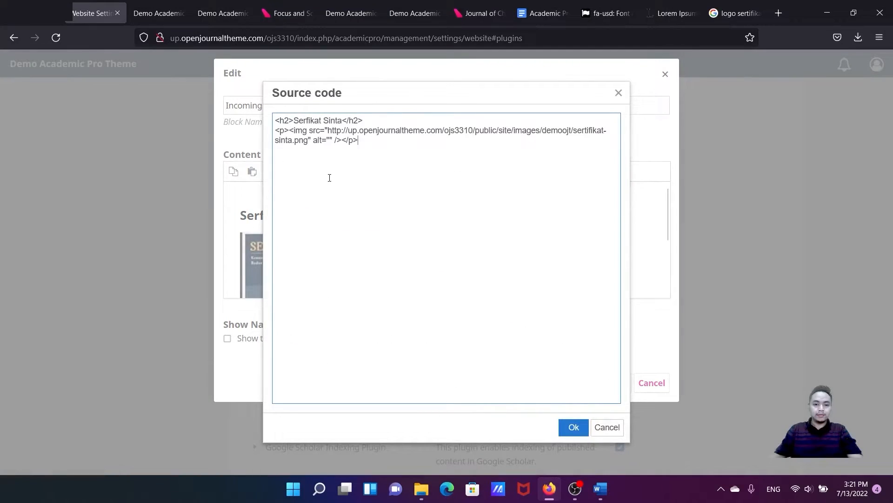
{"action": "left_click", "coordinate": [289, 122]}
{"action": "key", "text": "BackSpace"}
{"action": "type", "text": "1"}
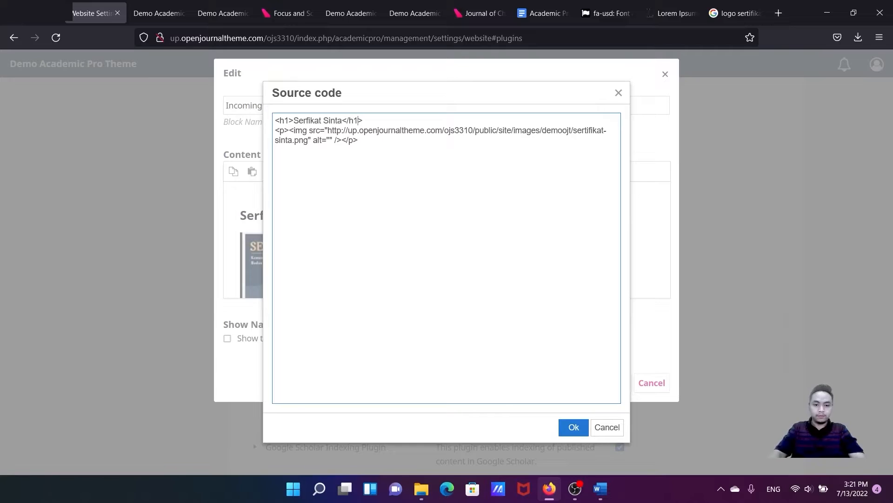
{"action": "left_click", "coordinate": [573, 427]}
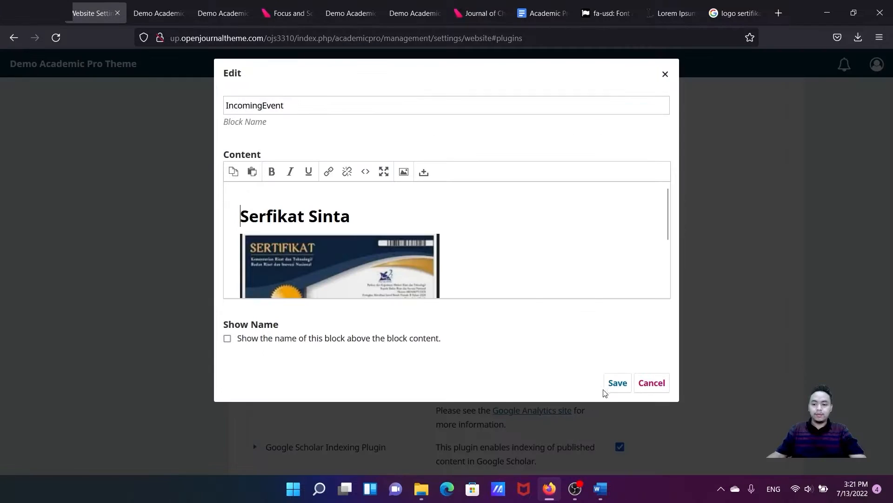
Reload the journal homepage and check the style of the "Serfikat Sinta" heading in the sidebar
{"action": "left_click", "coordinate": [150, 14]}
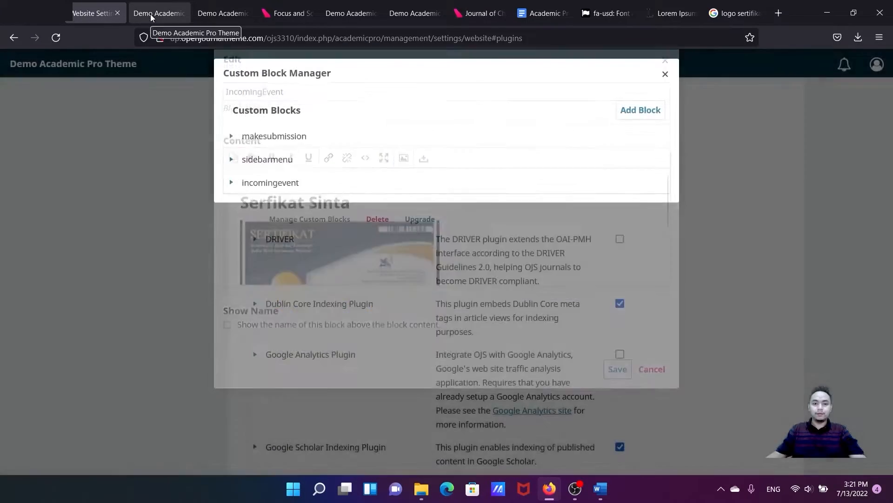
{"action": "left_click", "coordinate": [56, 37]}
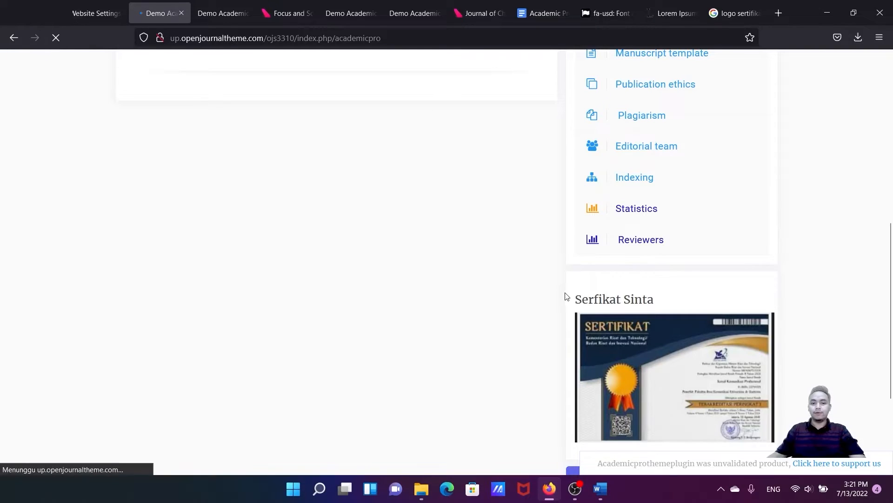
{"action": "scroll", "coordinate": [652, 291], "scroll_direction": "down", "scroll_amount": 1}
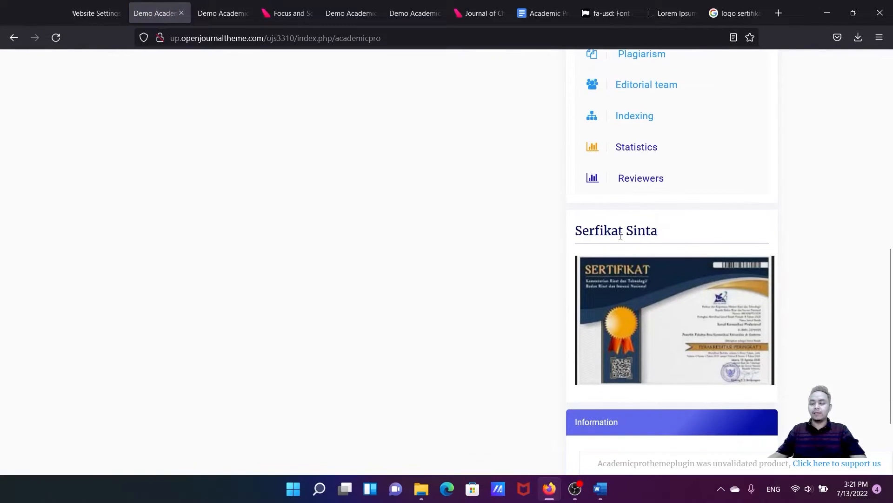
{"action": "left_click_drag", "start_coordinate": [670, 234], "coordinate": [575, 234]}
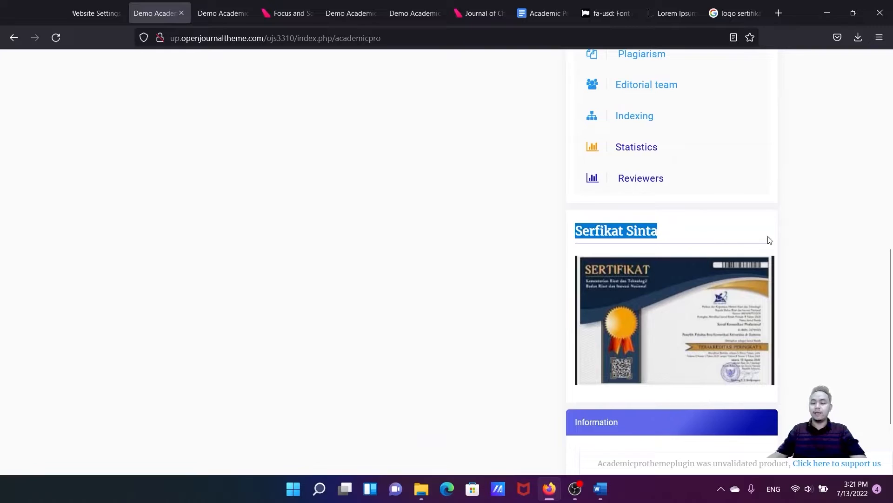
{"action": "left_click", "coordinate": [817, 246]}
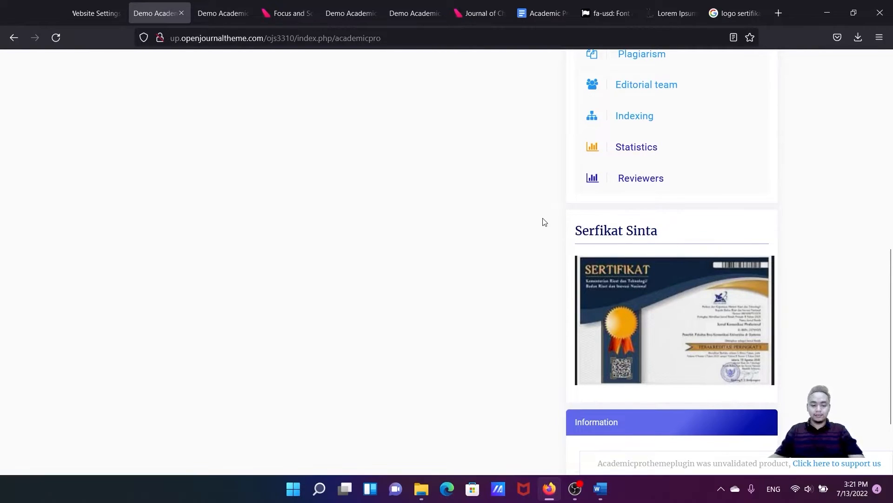
Examine the certificate block's appearance between the sidebar menu and the Information block on the journal homepage
{"action": "scroll", "coordinate": [444, 217], "scroll_direction": "up", "scroll_amount": 2}
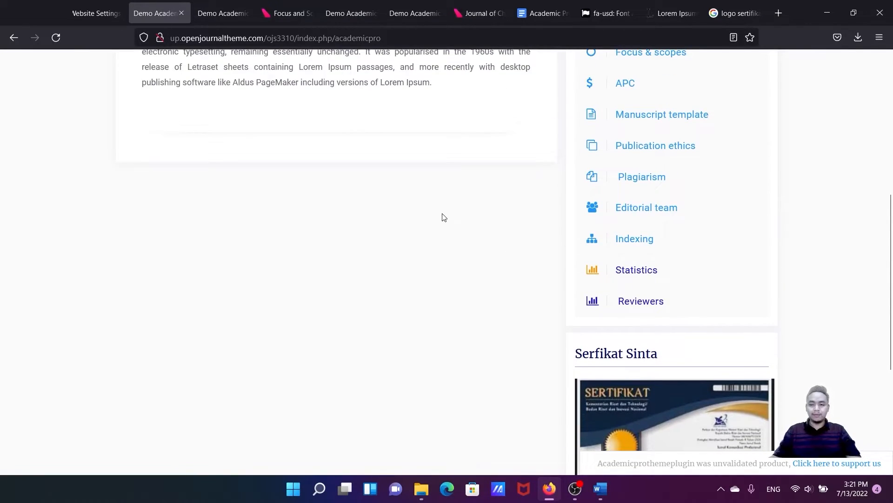
{"action": "scroll", "coordinate": [443, 217], "scroll_direction": "down", "scroll_amount": 1}
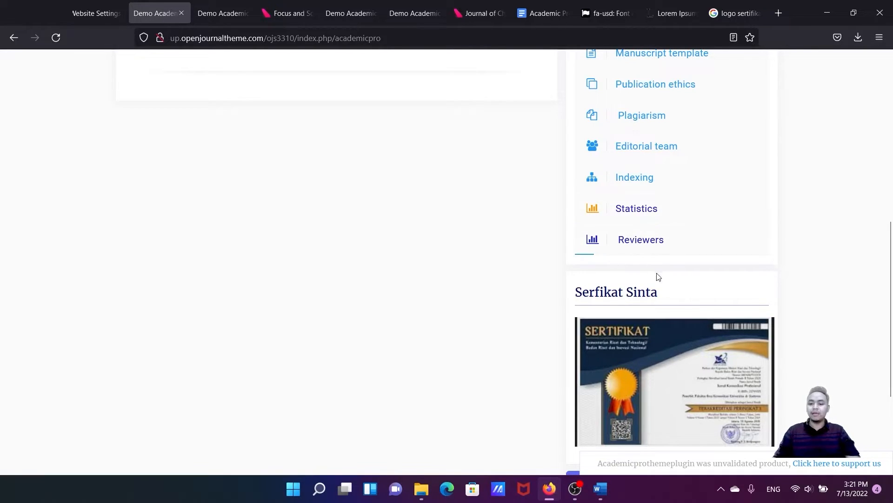
{"action": "scroll", "coordinate": [664, 302], "scroll_direction": "up", "scroll_amount": 1}
{"action": "scroll", "coordinate": [664, 296], "scroll_direction": "down", "scroll_amount": 1}
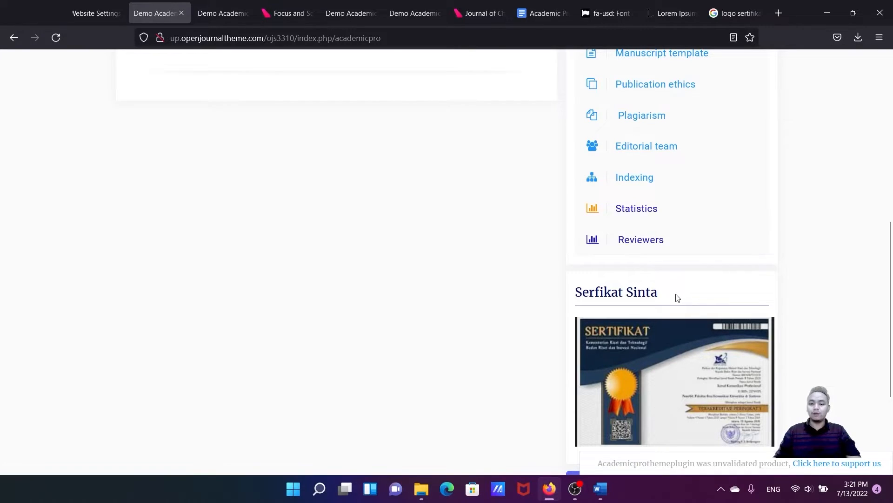
{"action": "scroll", "coordinate": [642, 294], "scroll_direction": "down", "scroll_amount": 2}
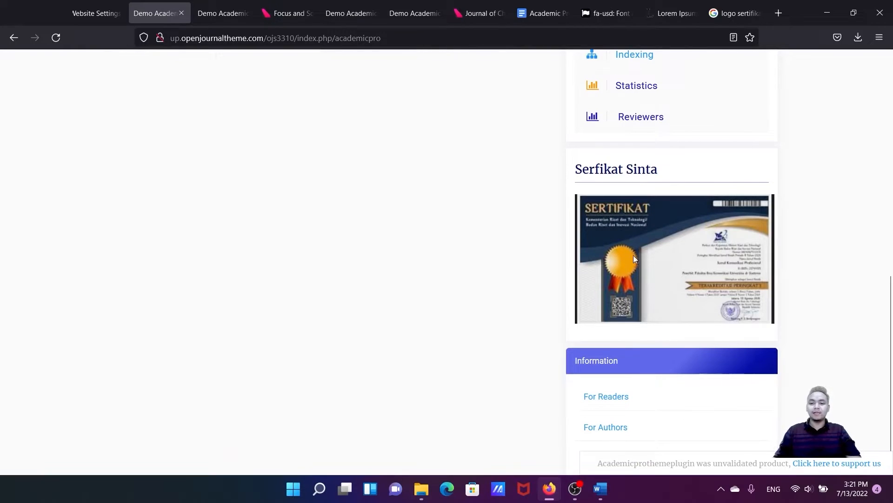
{"action": "scroll", "coordinate": [658, 166], "scroll_direction": "up", "scroll_amount": 1}
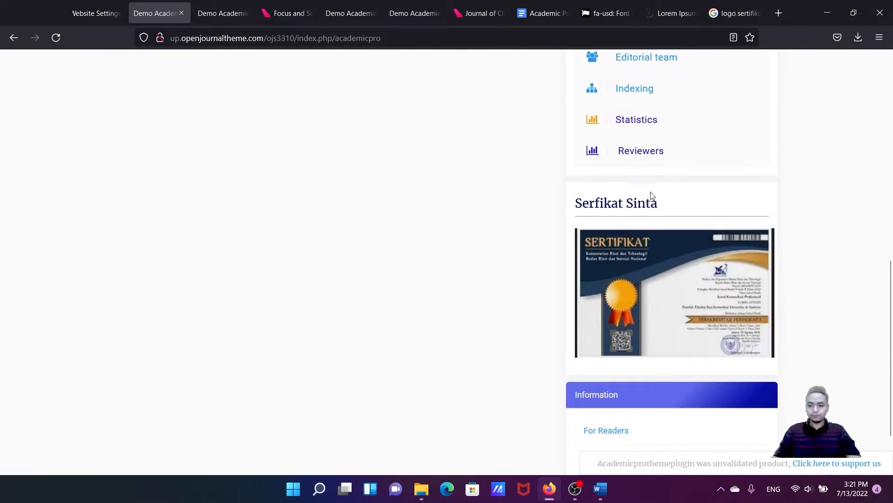
{"action": "scroll", "coordinate": [649, 266], "scroll_direction": "up", "scroll_amount": 2}
{"action": "scroll", "coordinate": [650, 291], "scroll_direction": "down", "scroll_amount": 1}
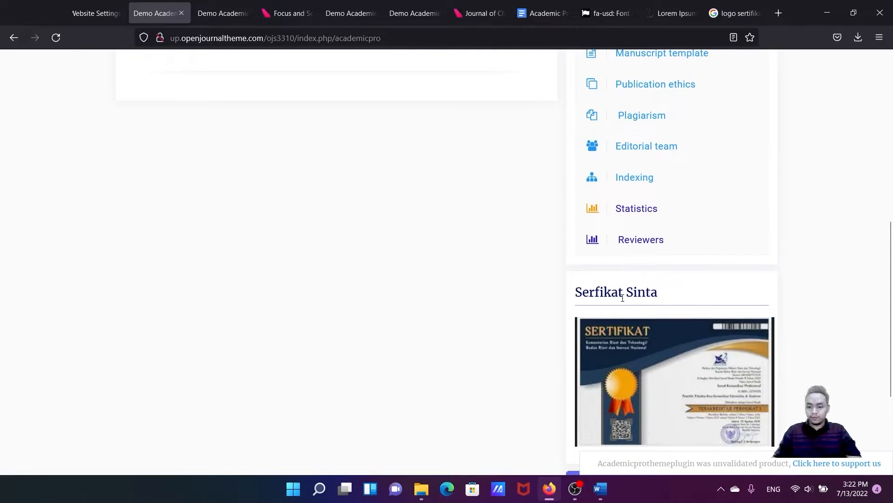
{"action": "scroll", "coordinate": [639, 296], "scroll_direction": "down", "scroll_amount": 1}
{"action": "scroll", "coordinate": [638, 295], "scroll_direction": "up", "scroll_amount": 1}
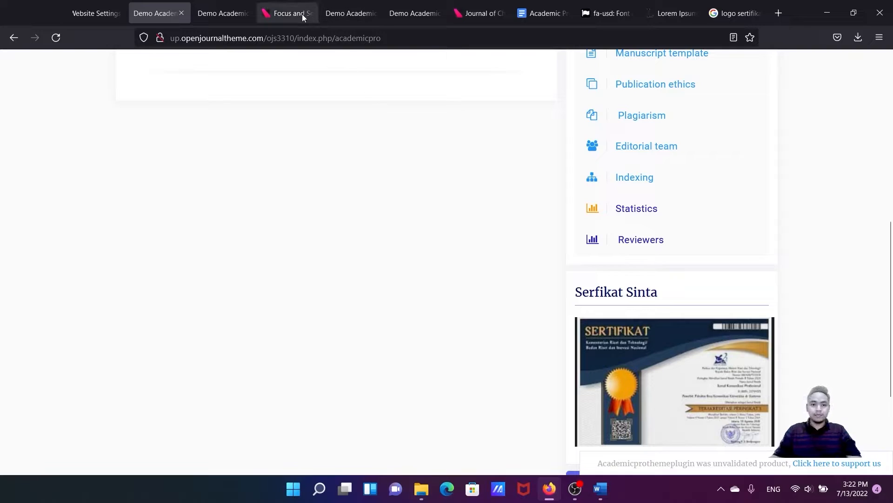
Open the Editorial Team Profile section of the theme tutorial document and read its preview and detail steps
{"action": "left_click", "coordinate": [520, 13]}
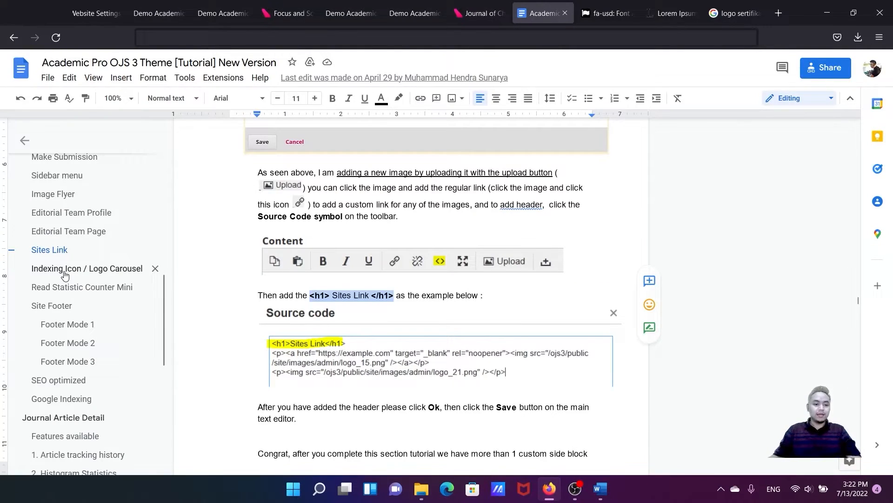
{"action": "scroll", "coordinate": [53, 237], "scroll_direction": "up", "scroll_amount": 2}
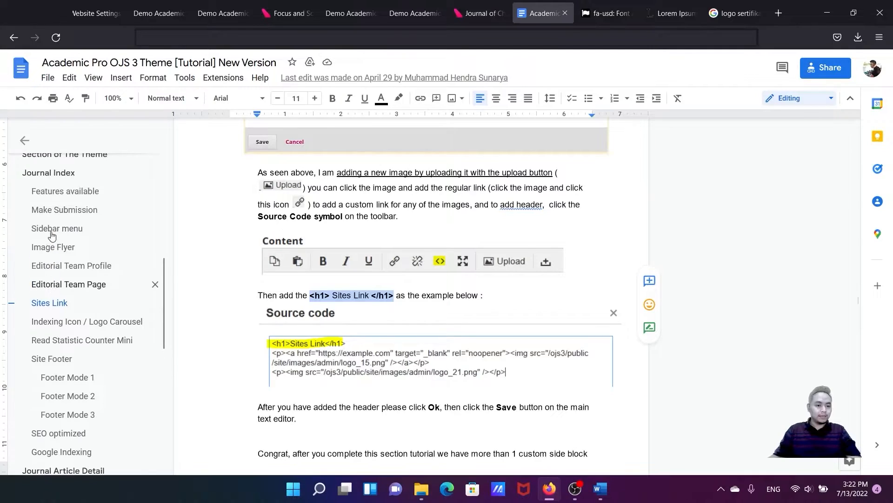
{"action": "left_click", "coordinate": [49, 269]}
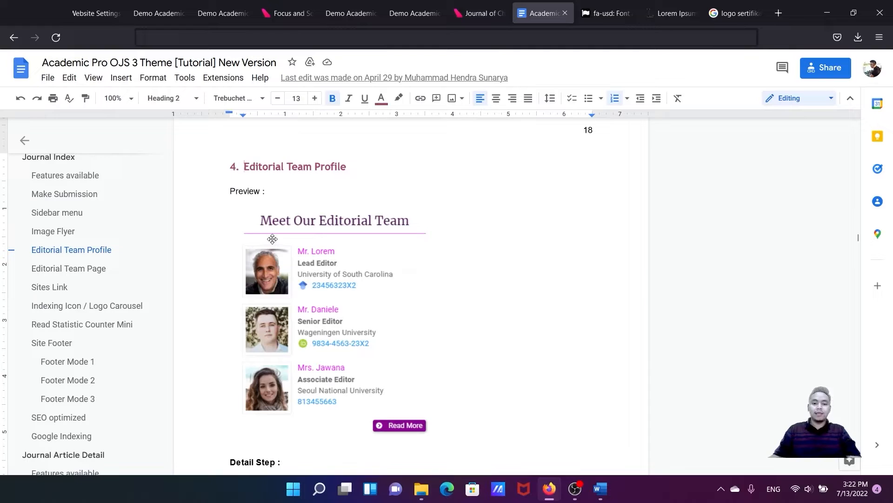
{"action": "scroll", "coordinate": [272, 235], "scroll_direction": "down", "scroll_amount": 1}
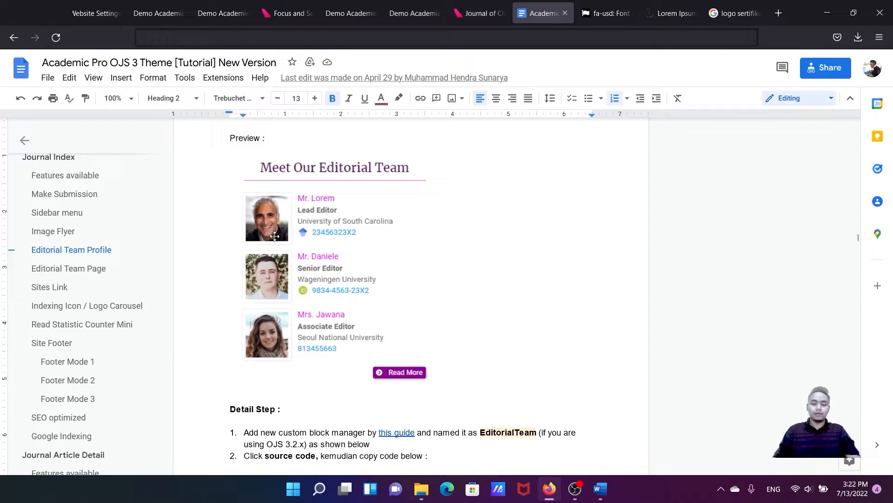
{"action": "scroll", "coordinate": [274, 236], "scroll_direction": "down", "scroll_amount": 2}
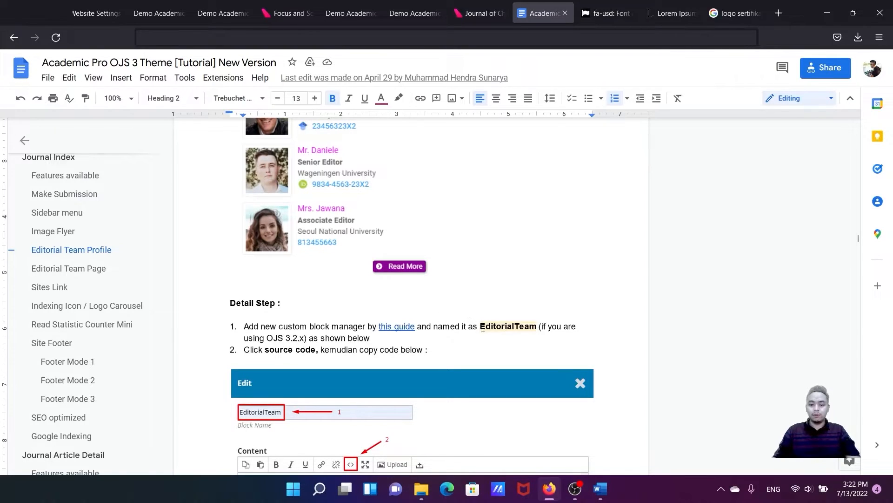
Copy the block name EditorialTeam from the tutorial and start a new custom block with that name
{"action": "left_click_drag", "start_coordinate": [481, 326], "coordinate": [537, 326]}
{"action": "key", "text": "ctrl+c"}
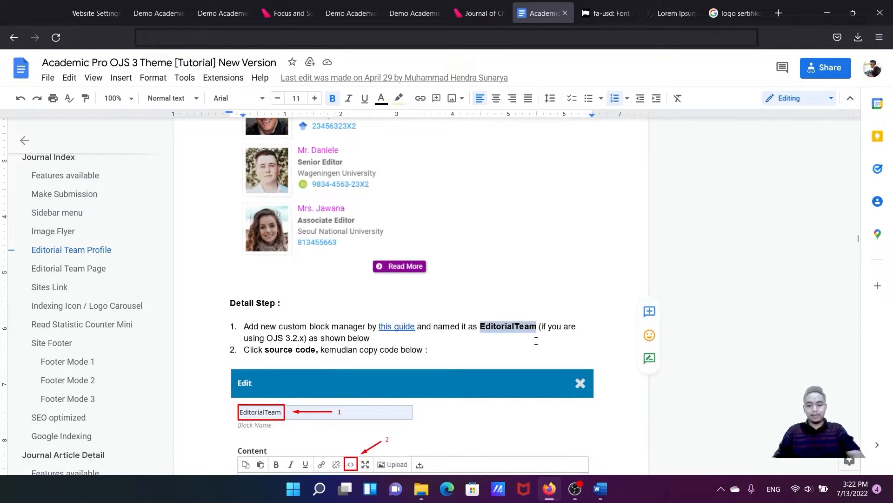
{"action": "left_click", "coordinate": [95, 13]}
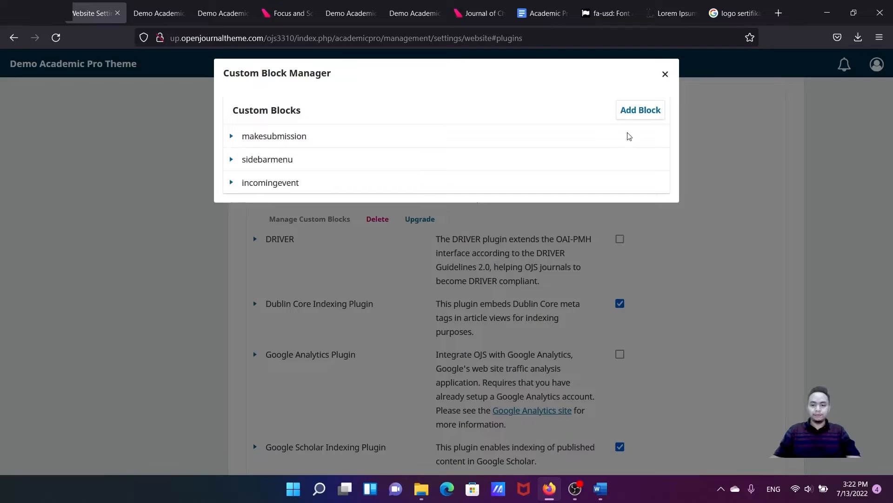
{"action": "left_click", "coordinate": [638, 111]}
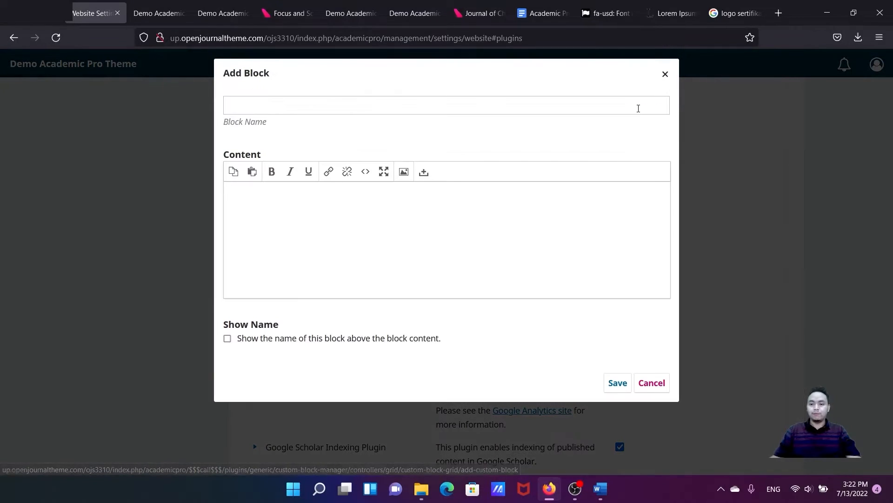
{"action": "left_click", "coordinate": [333, 104]}
{"action": "key", "text": "ctrl+v"}
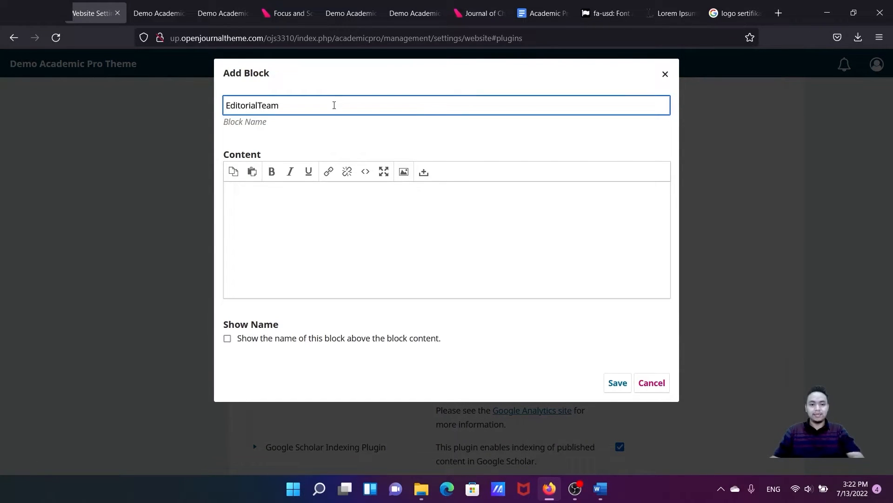
Copy the complete editorial_team_block HTML code from the tutorial and return to the new EditorialTeam block's form
{"action": "left_click", "coordinate": [537, 18]}
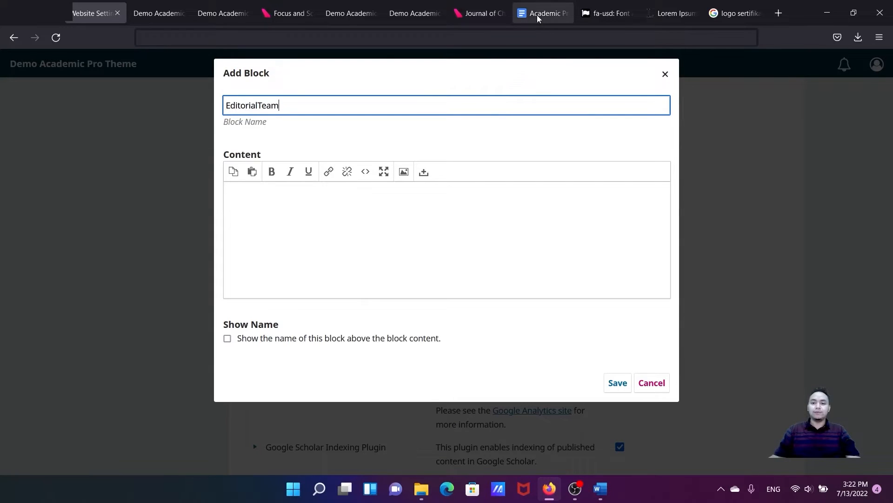
{"action": "left_click", "coordinate": [537, 14]}
{"action": "scroll", "coordinate": [389, 276], "scroll_direction": "down", "scroll_amount": 3}
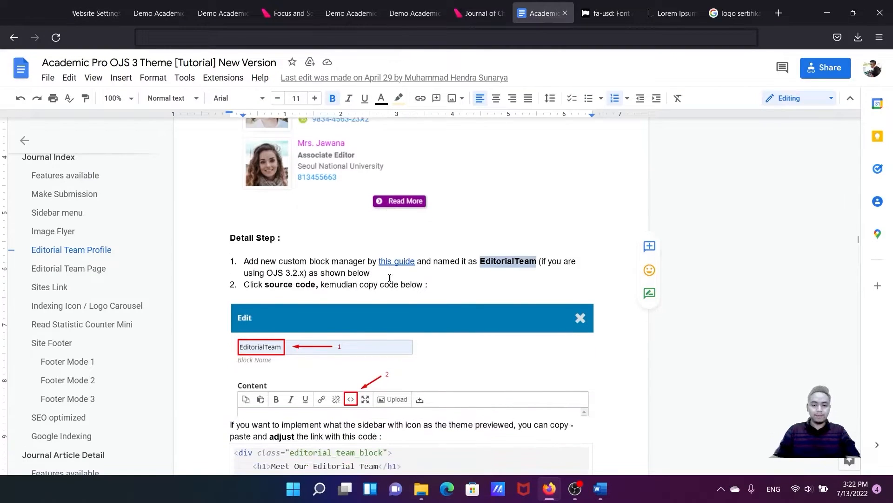
{"action": "scroll", "coordinate": [389, 276], "scroll_direction": "down", "scroll_amount": 4}
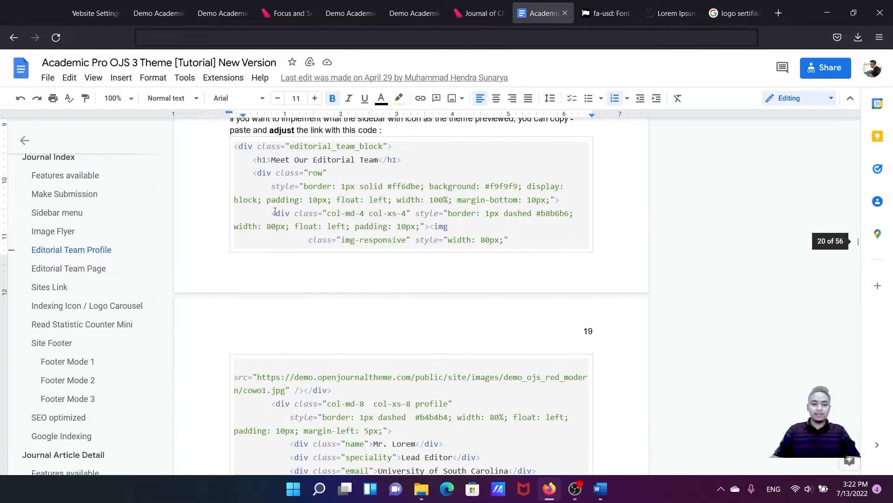
{"action": "left_click", "coordinate": [236, 147]}
{"action": "left_click_drag", "start_coordinate": [234, 147], "coordinate": [289, 269]}
{"action": "scroll", "coordinate": [305, 235], "scroll_direction": "down", "scroll_amount": 4}
{"action": "scroll", "coordinate": [319, 321], "scroll_direction": "down", "scroll_amount": 8}
{"action": "scroll", "coordinate": [322, 331], "scroll_direction": "down", "scroll_amount": 7}
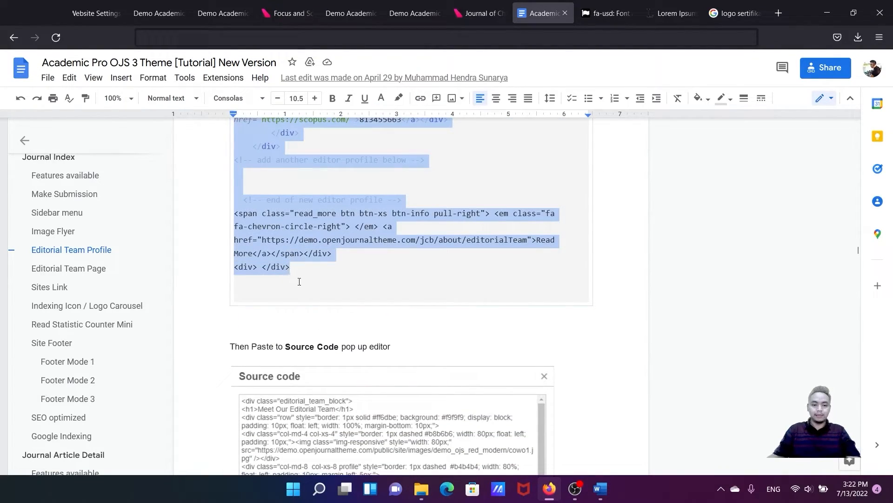
{"action": "left_click", "coordinate": [91, 17]}
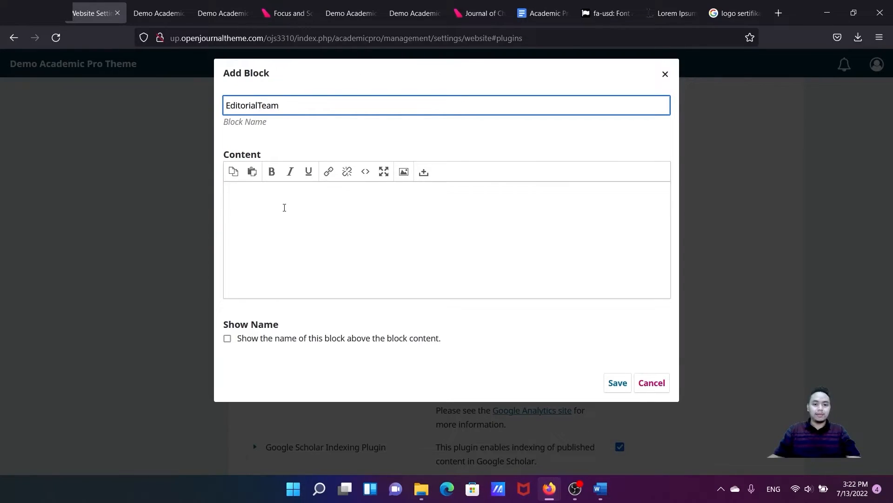
Paste the copied editorial team HTML into the EditorialTeam block's source code, save the block and close the Custom Block Manager
{"action": "left_click", "coordinate": [283, 194]}
{"action": "left_click", "coordinate": [365, 171]}
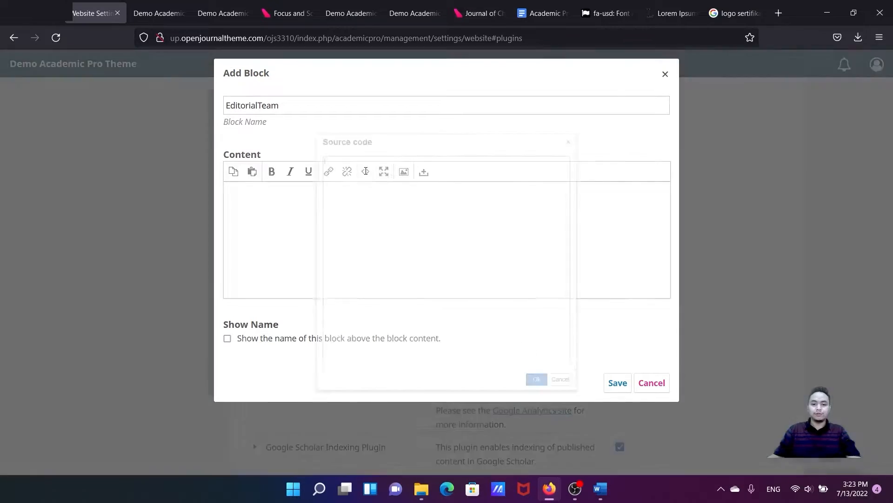
{"action": "key", "text": "ctrl+v"}
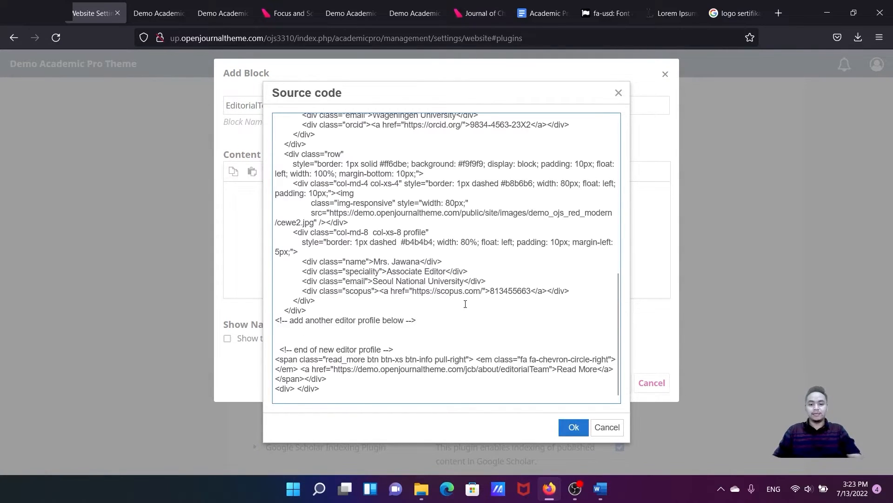
{"action": "left_click", "coordinate": [568, 424]}
{"action": "scroll", "coordinate": [414, 266], "scroll_direction": "down", "scroll_amount": 5}
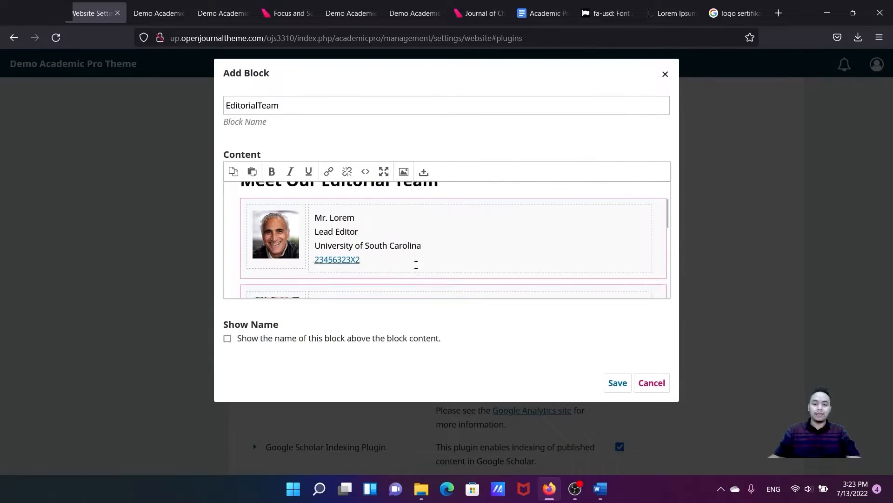
{"action": "scroll", "coordinate": [410, 264], "scroll_direction": "down", "scroll_amount": 2}
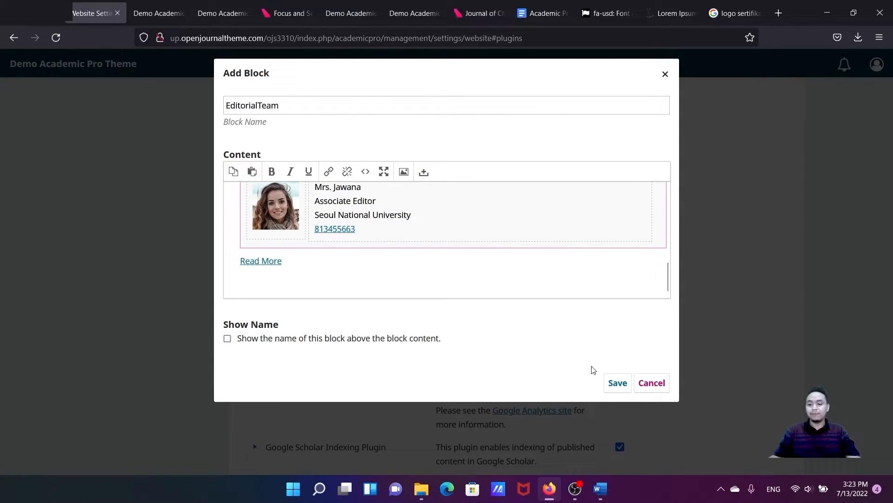
{"action": "left_click", "coordinate": [614, 381]}
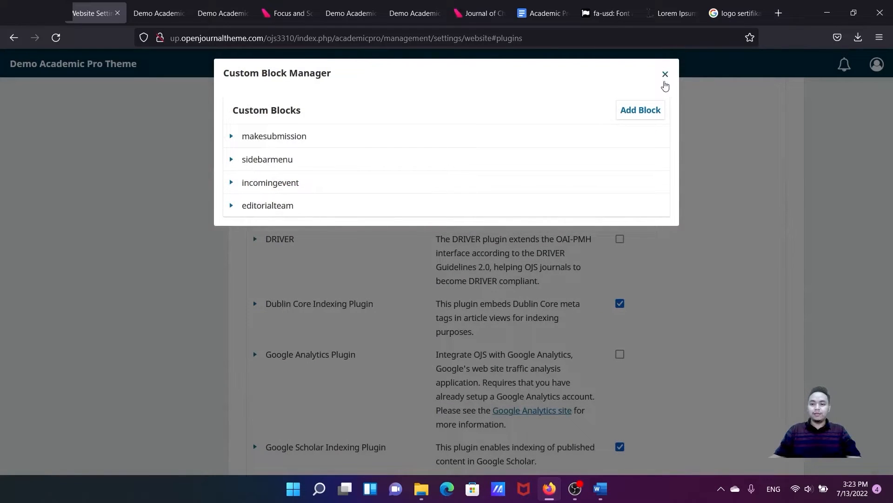
{"action": "left_click", "coordinate": [666, 74]}
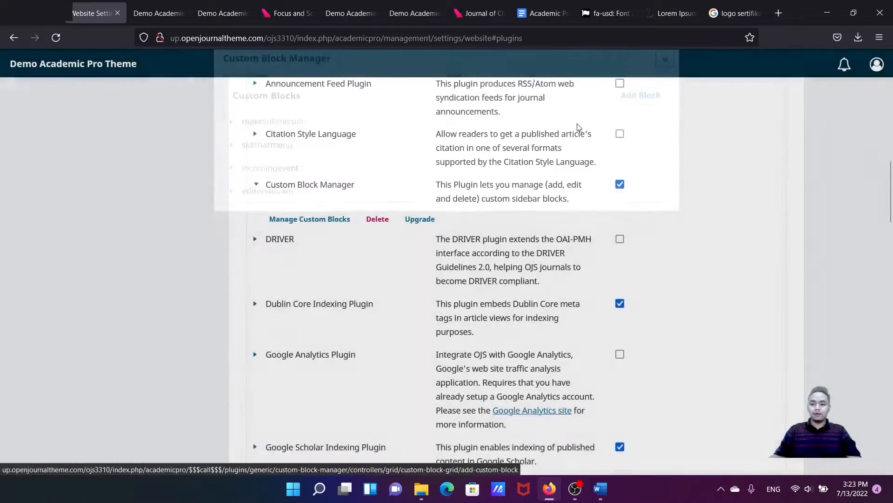
Enable the editorialteam custom block in the sidebar appearance settings, place it between sidebarmenu and incomingevent, and save
{"action": "scroll", "coordinate": [548, 185], "scroll_direction": "up", "scroll_amount": 10}
{"action": "left_click", "coordinate": [261, 141]}
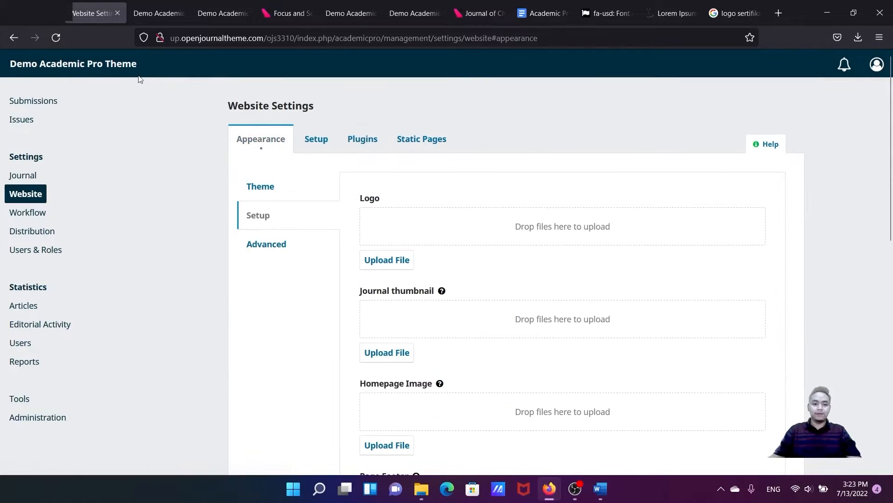
{"action": "left_click", "coordinate": [55, 39]}
{"action": "scroll", "coordinate": [319, 214], "scroll_direction": "down", "scroll_amount": 3}
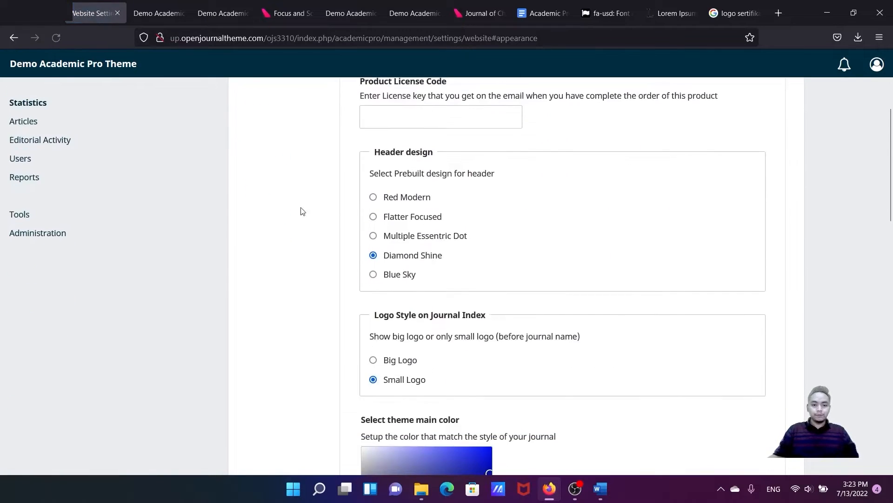
{"action": "scroll", "coordinate": [267, 168], "scroll_direction": "up", "scroll_amount": 2}
{"action": "left_click", "coordinate": [263, 155]}
{"action": "scroll", "coordinate": [459, 265], "scroll_direction": "down", "scroll_amount": 10}
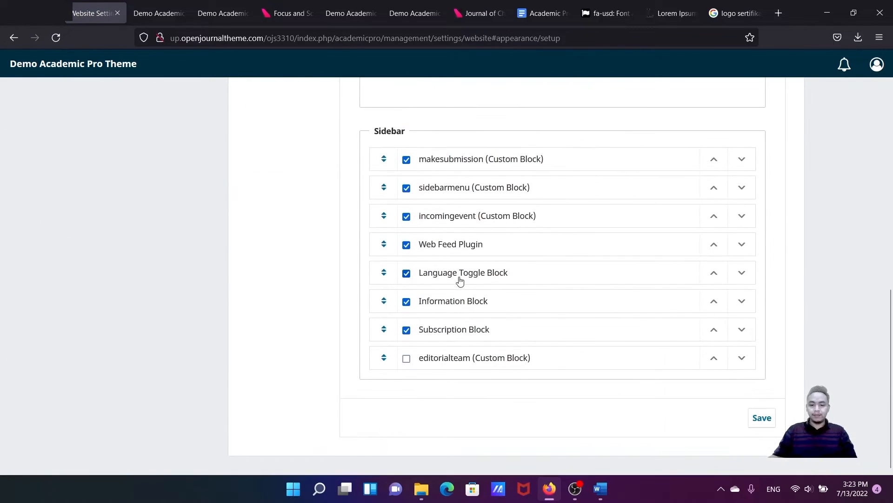
{"action": "left_click", "coordinate": [406, 358]}
{"action": "left_click_drag", "start_coordinate": [384, 357], "coordinate": [376, 211]}
{"action": "left_click", "coordinate": [765, 421]}
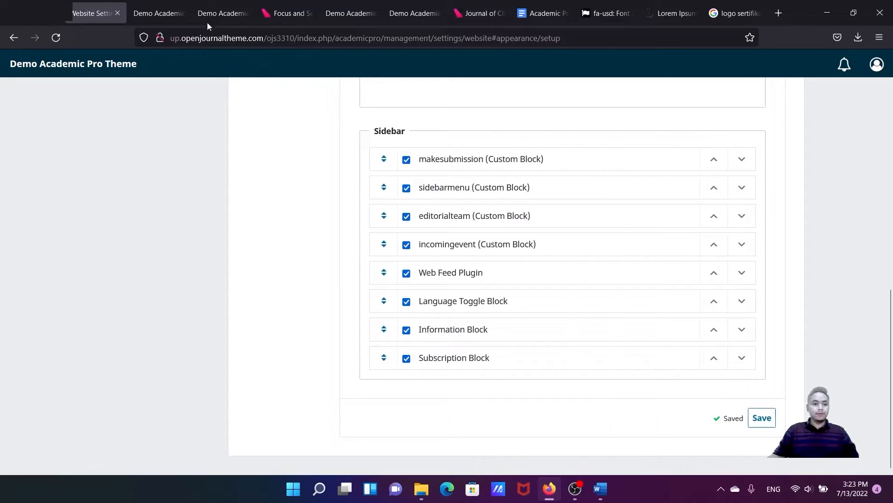
Reload the journal homepage and examine the Meet Our Editorial Team block in the sidebar
{"action": "left_click", "coordinate": [153, 13]}
{"action": "left_click", "coordinate": [56, 37]}
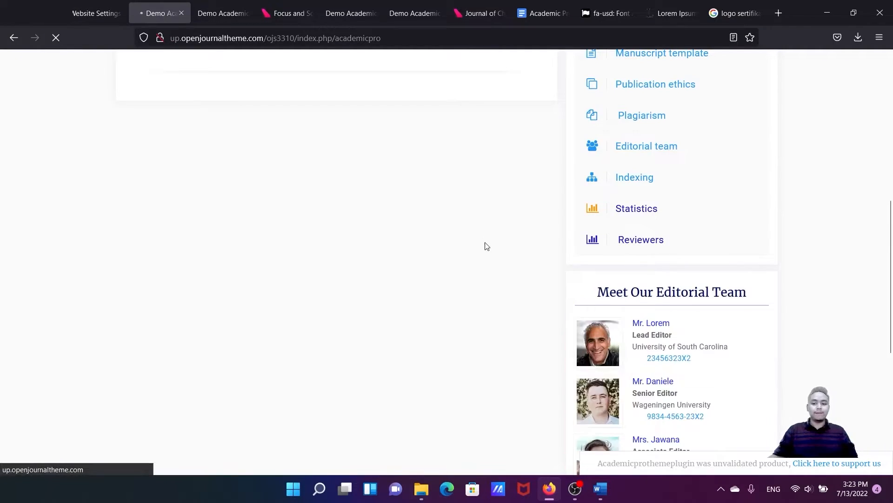
{"action": "scroll", "coordinate": [605, 256], "scroll_direction": "down", "scroll_amount": 3}
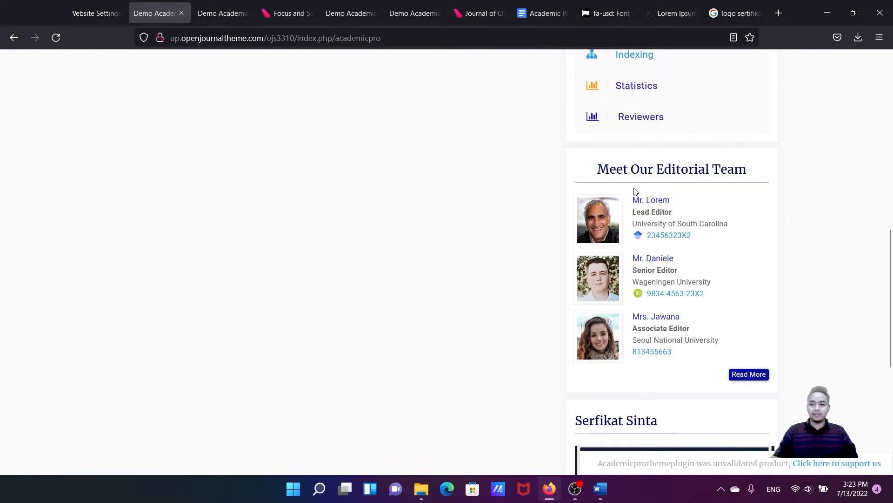
{"action": "scroll", "coordinate": [635, 191], "scroll_direction": "up", "scroll_amount": 4}
{"action": "scroll", "coordinate": [533, 182], "scroll_direction": "down", "scroll_amount": 1}
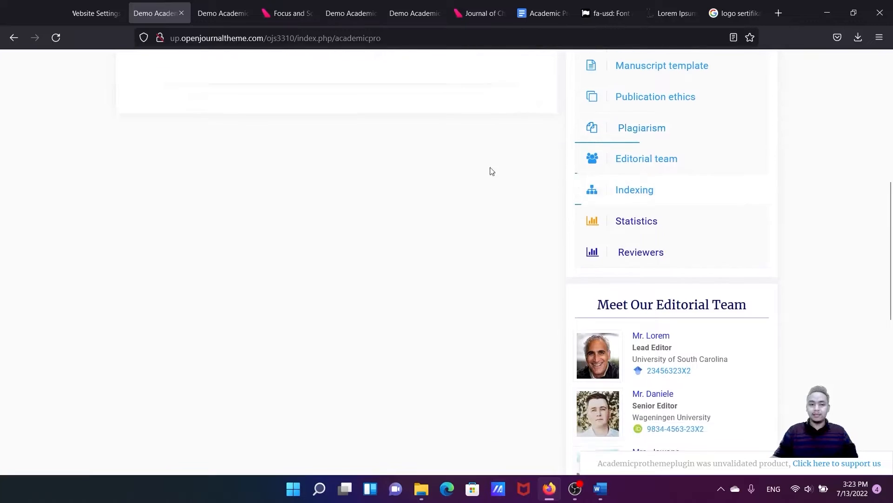
Open the editorialteam block for editing through the Custom Block Manager plugin
{"action": "left_click", "coordinate": [83, 15]}
{"action": "scroll", "coordinate": [347, 210], "scroll_direction": "up", "scroll_amount": 10}
{"action": "scroll", "coordinate": [352, 215], "scroll_direction": "up", "scroll_amount": 3}
{"action": "left_click", "coordinate": [362, 137]}
{"action": "scroll", "coordinate": [354, 226], "scroll_direction": "down", "scroll_amount": 7}
{"action": "scroll", "coordinate": [353, 237], "scroll_direction": "down", "scroll_amount": 5}
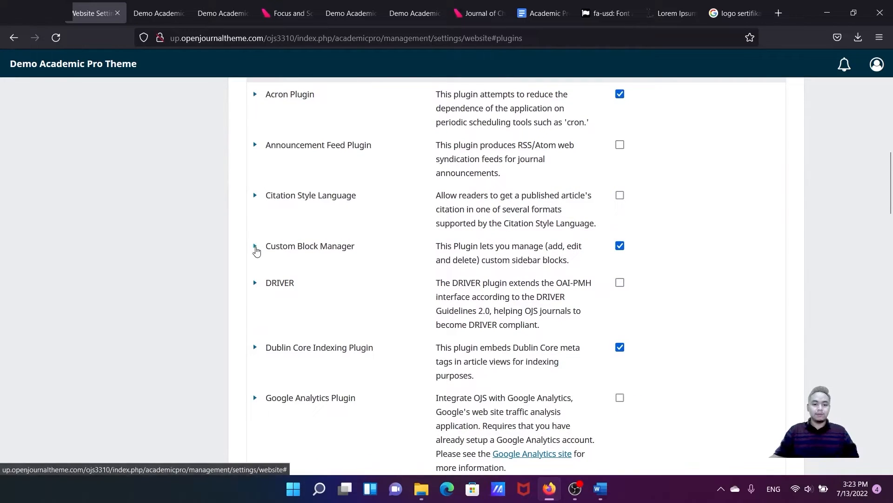
{"action": "left_click", "coordinate": [255, 247]}
{"action": "left_click", "coordinate": [280, 280]}
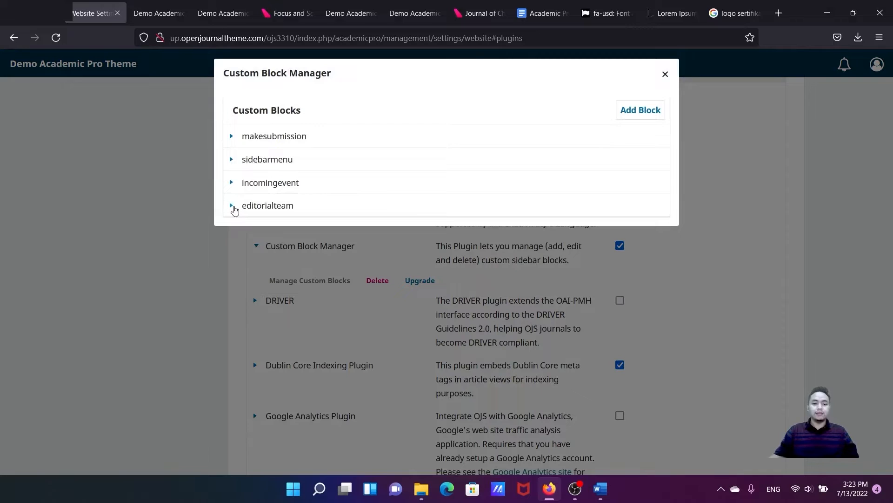
{"action": "left_click", "coordinate": [231, 209]}
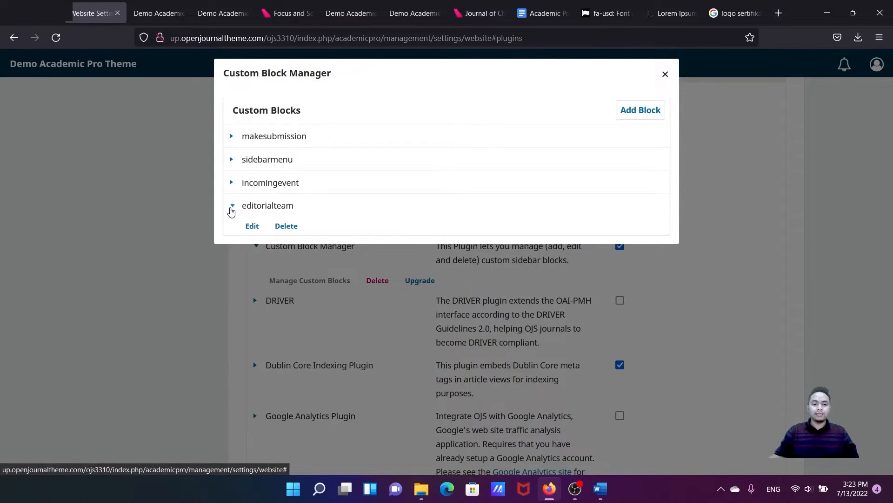
{"action": "left_click", "coordinate": [253, 230]}
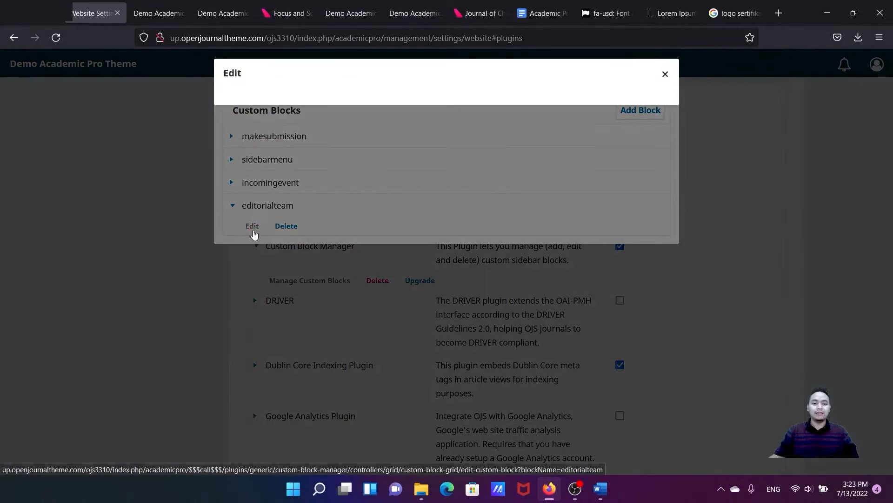
Review the EditorialTeam block's profile entries in the content editor and their HTML in the source code
{"action": "scroll", "coordinate": [338, 242], "scroll_direction": "down", "scroll_amount": 2}
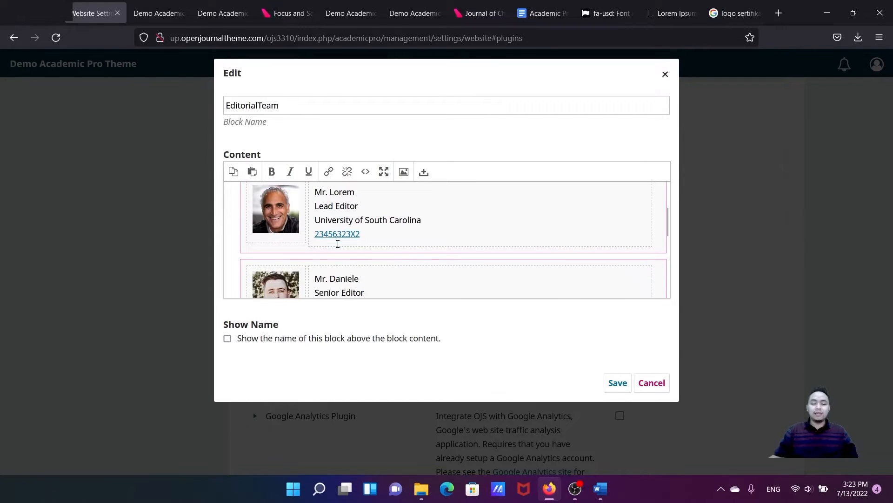
{"action": "scroll", "coordinate": [338, 244], "scroll_direction": "up", "scroll_amount": 2}
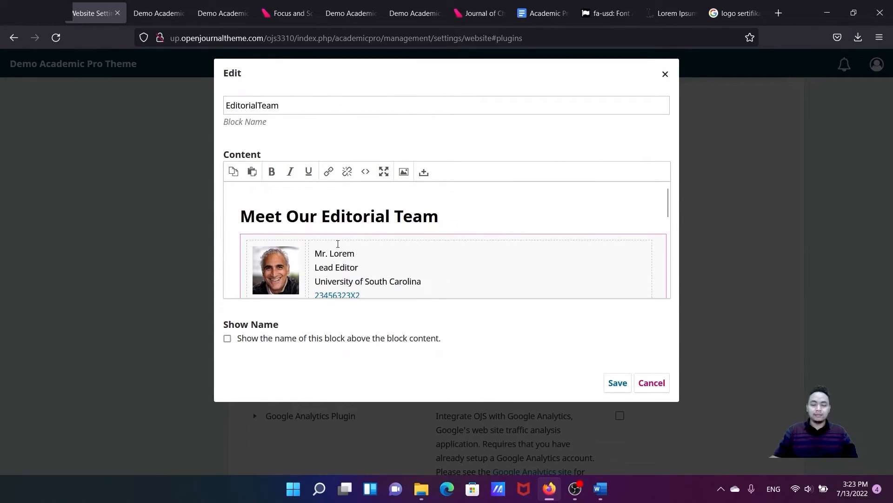
{"action": "scroll", "coordinate": [338, 244], "scroll_direction": "down", "scroll_amount": 2}
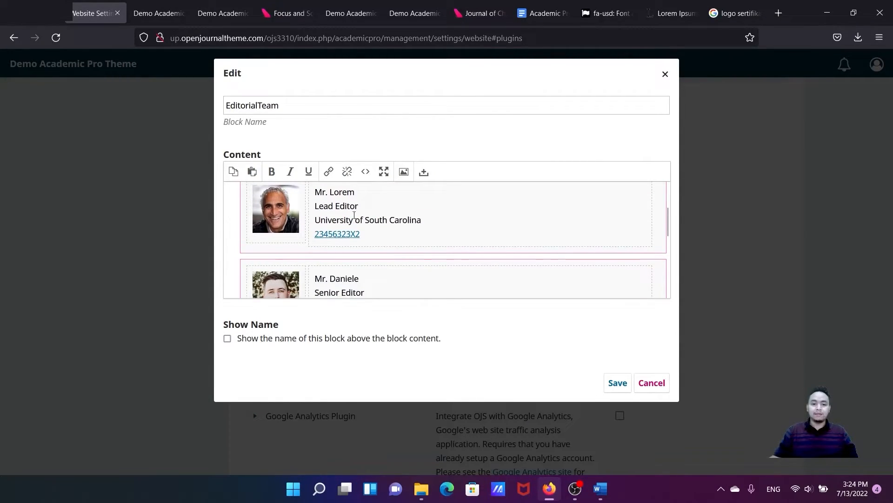
{"action": "left_click", "coordinate": [367, 172]}
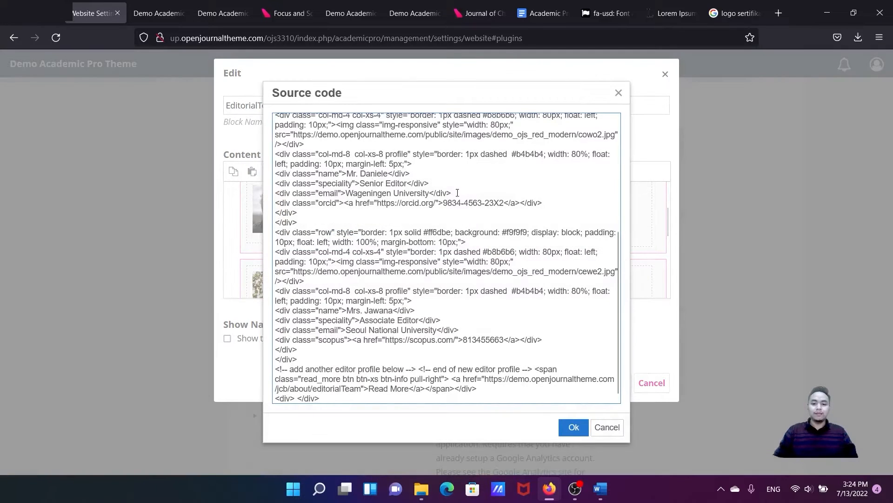
{"action": "scroll", "coordinate": [518, 197], "scroll_direction": "up", "scroll_amount": 6}
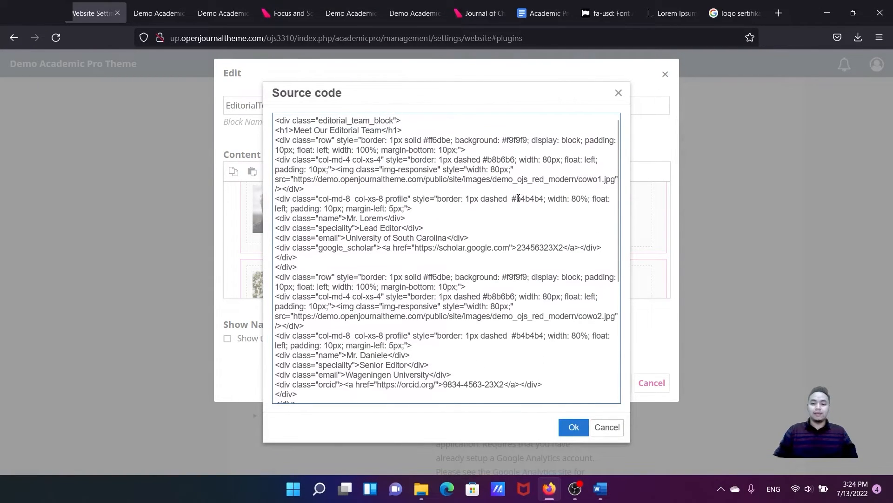
{"action": "left_click", "coordinate": [616, 97]}
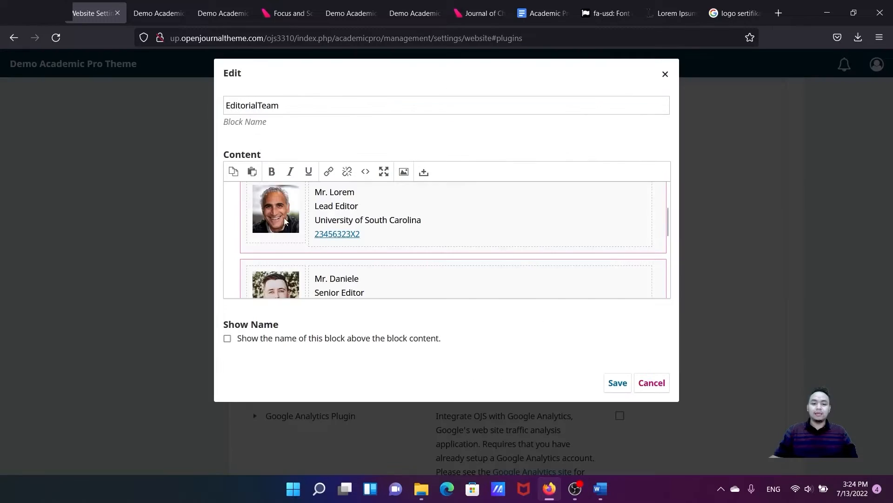
{"action": "left_click", "coordinate": [269, 217]}
{"action": "left_click_drag", "start_coordinate": [315, 234], "coordinate": [371, 233]}
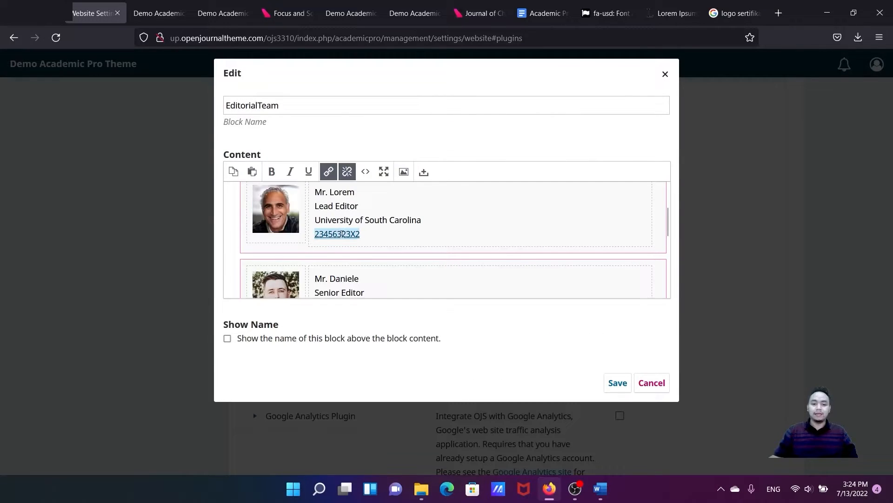
{"action": "left_click", "coordinate": [399, 220]}
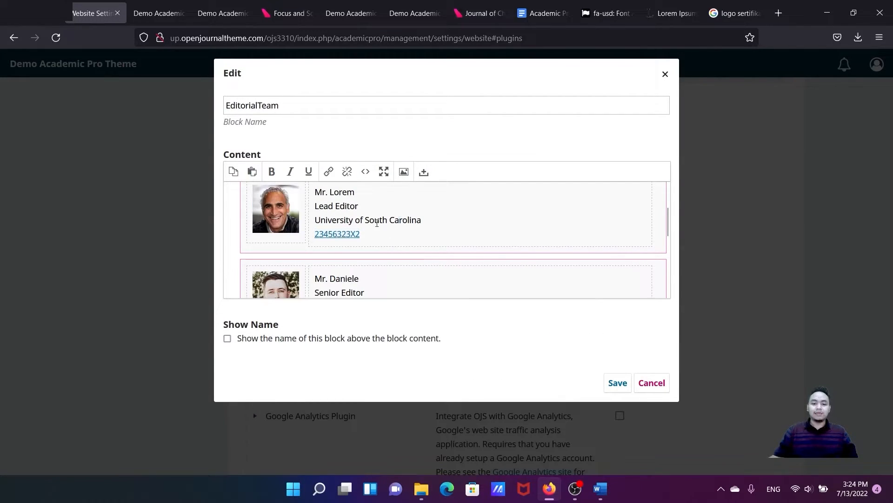
{"action": "scroll", "coordinate": [377, 224], "scroll_direction": "up", "scroll_amount": 2}
{"action": "scroll", "coordinate": [375, 225], "scroll_direction": "down", "scroll_amount": 2}
{"action": "left_click", "coordinate": [285, 218]}
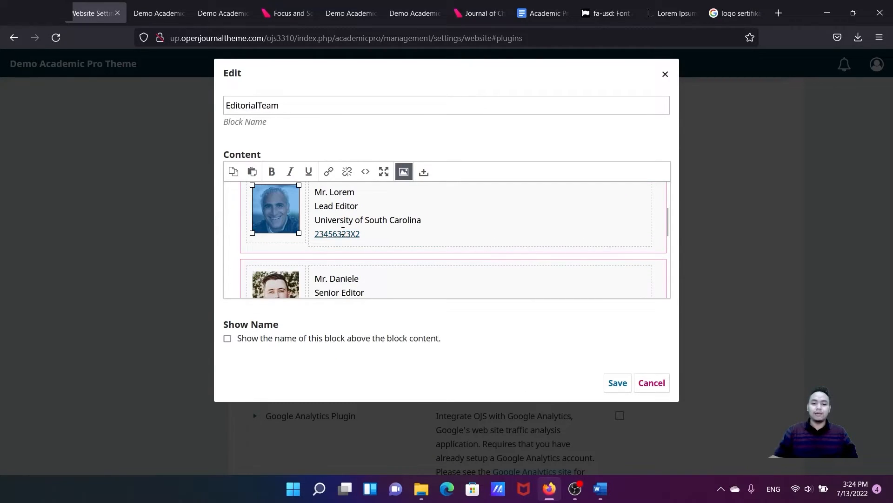
{"action": "left_click", "coordinate": [342, 234]}
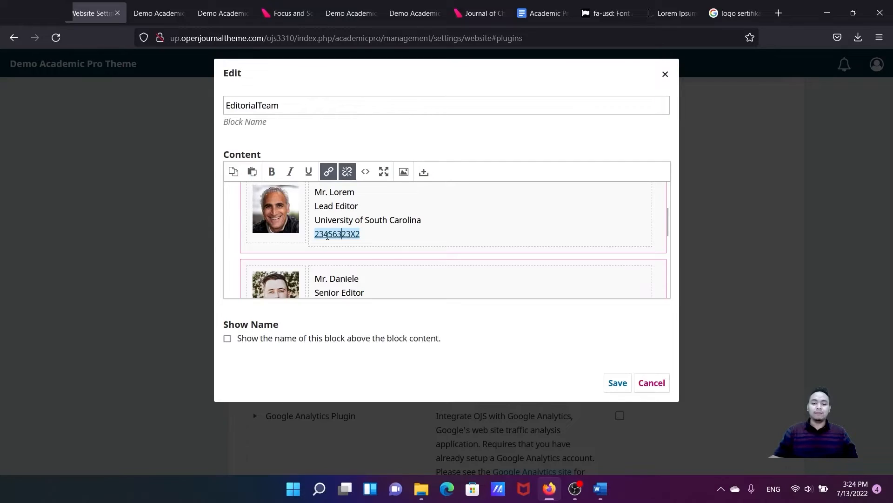
{"action": "scroll", "coordinate": [370, 234], "scroll_direction": "down", "scroll_amount": 1}
{"action": "scroll", "coordinate": [373, 232], "scroll_direction": "up", "scroll_amount": 1}
{"action": "left_click_drag", "start_coordinate": [356, 192], "coordinate": [318, 193]}
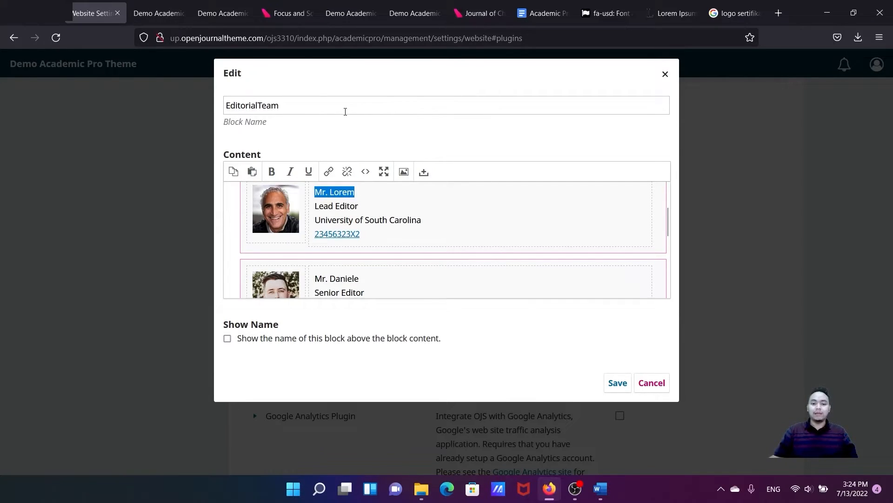
{"action": "left_click", "coordinate": [375, 194]}
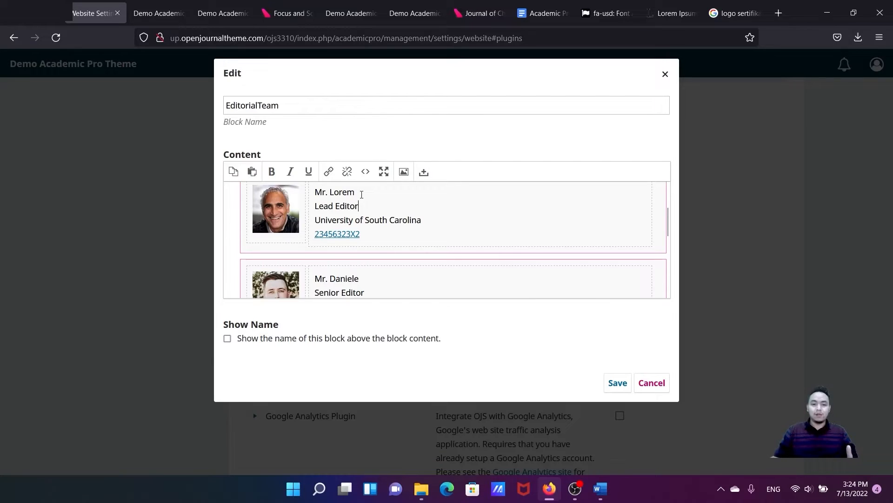
{"action": "left_click", "coordinate": [362, 205]}
Compare the editorial team block on the journal homepage with the EditorialTeam block's source code
{"action": "left_click", "coordinate": [158, 13]}
{"action": "scroll", "coordinate": [638, 277], "scroll_direction": "down", "scroll_amount": 2}
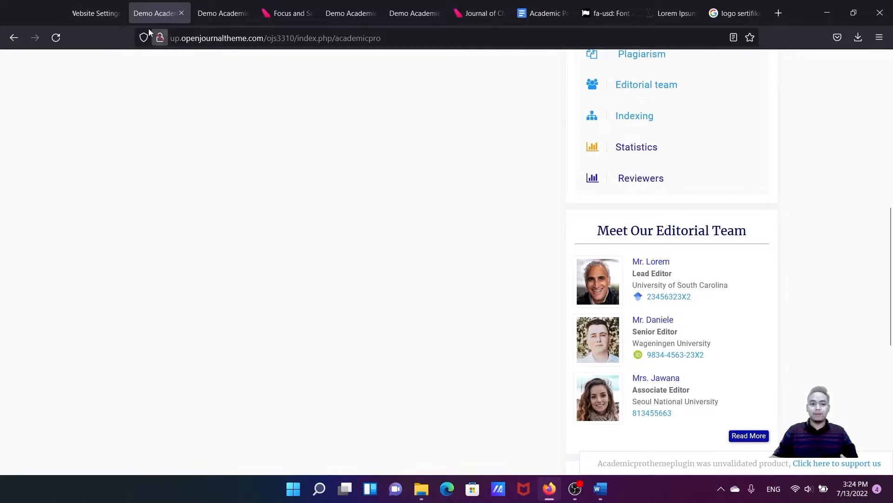
{"action": "left_click", "coordinate": [97, 7]}
{"action": "left_click", "coordinate": [365, 172]}
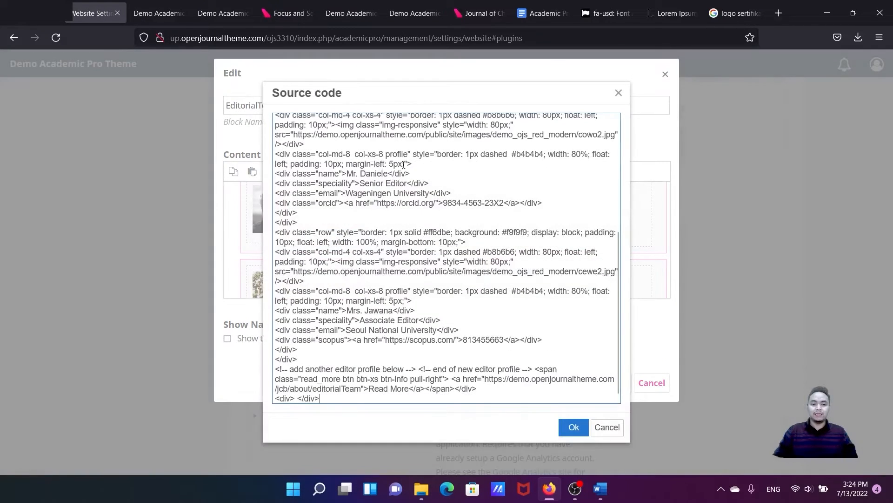
{"action": "scroll", "coordinate": [434, 186], "scroll_direction": "up", "scroll_amount": 5}
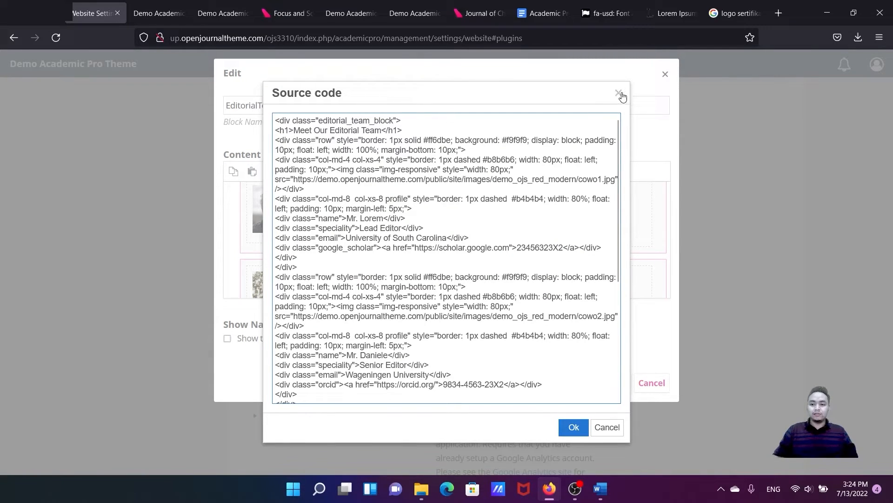
{"action": "left_click", "coordinate": [620, 93]}
Replace the Lead Editor's name in the EditorialTeam block with the placeholder text "Ipsum" and save the block
{"action": "scroll", "coordinate": [445, 198], "scroll_direction": "up", "scroll_amount": 2}
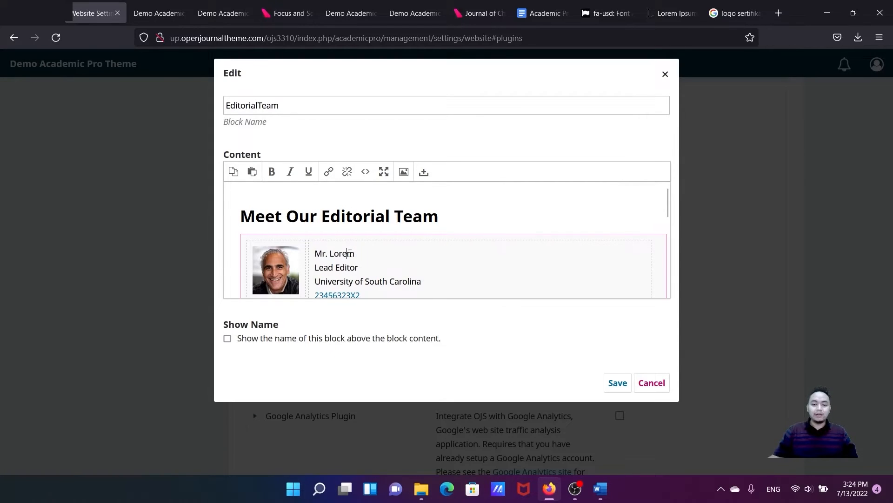
{"action": "left_click_drag", "start_coordinate": [345, 253], "coordinate": [325, 253]}
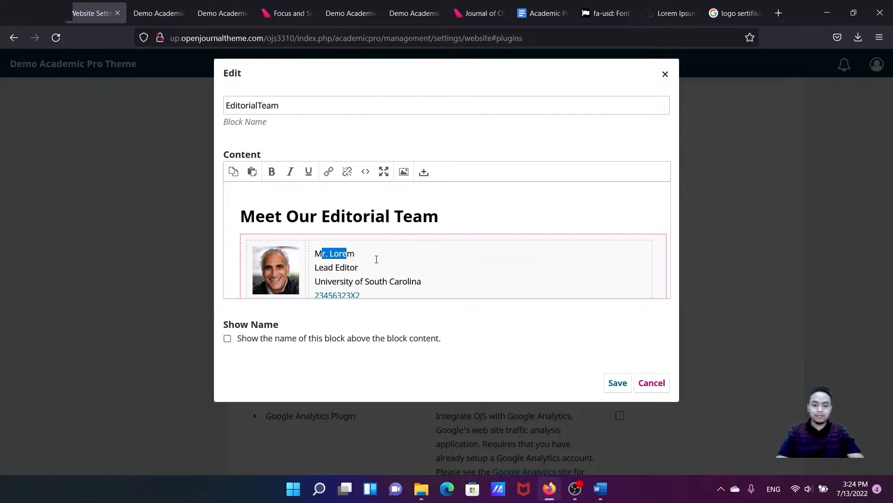
{"action": "key", "text": "BackSpace"}
{"action": "type", "text": "Ipsumm"}
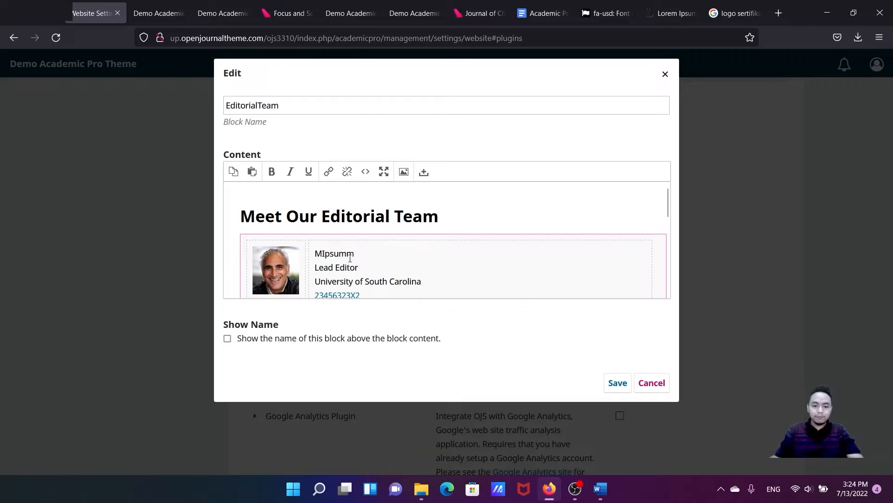
{"action": "left_click_drag", "start_coordinate": [346, 253], "coordinate": [324, 253]}
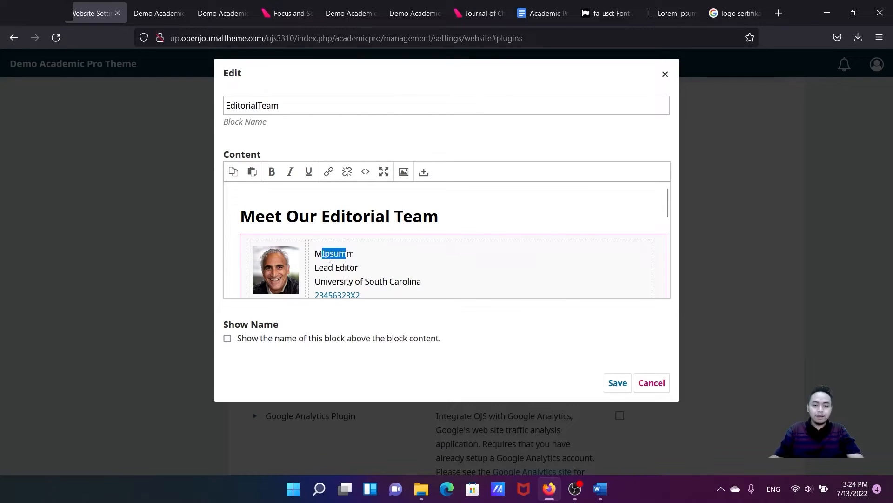
{"action": "left_click", "coordinate": [348, 253]}
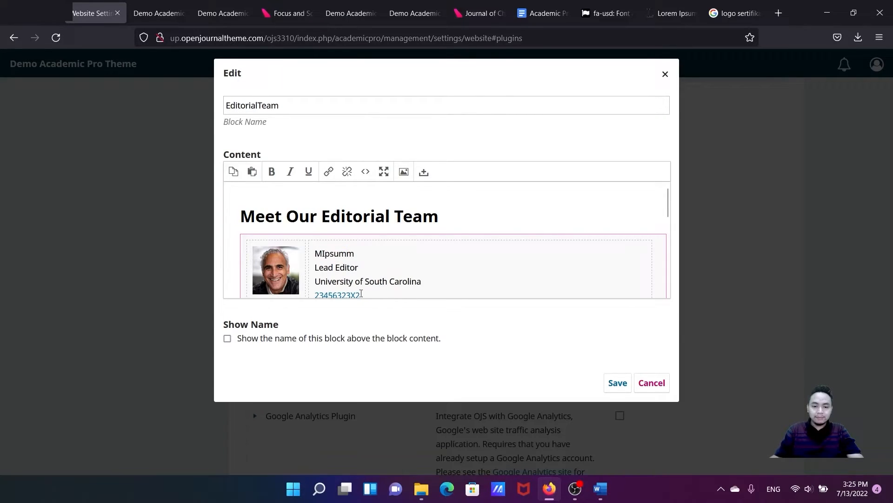
{"action": "key", "text": "Delete"}
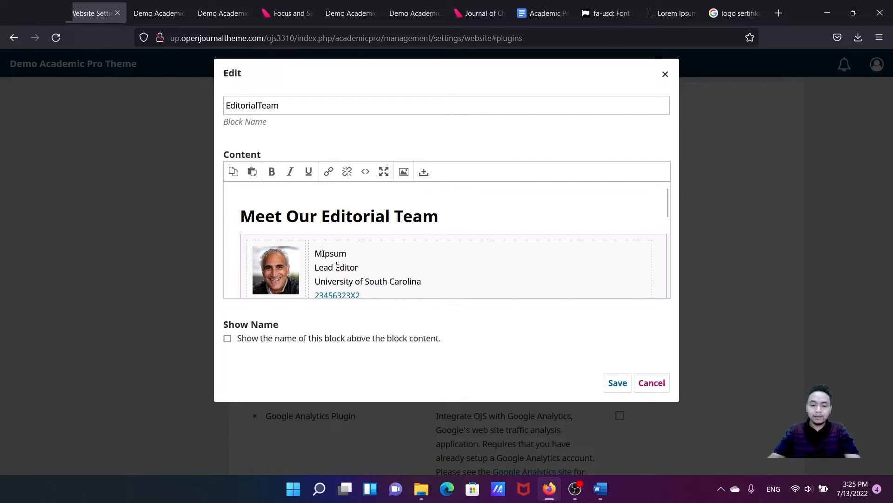
{"action": "key", "text": "Delete"}
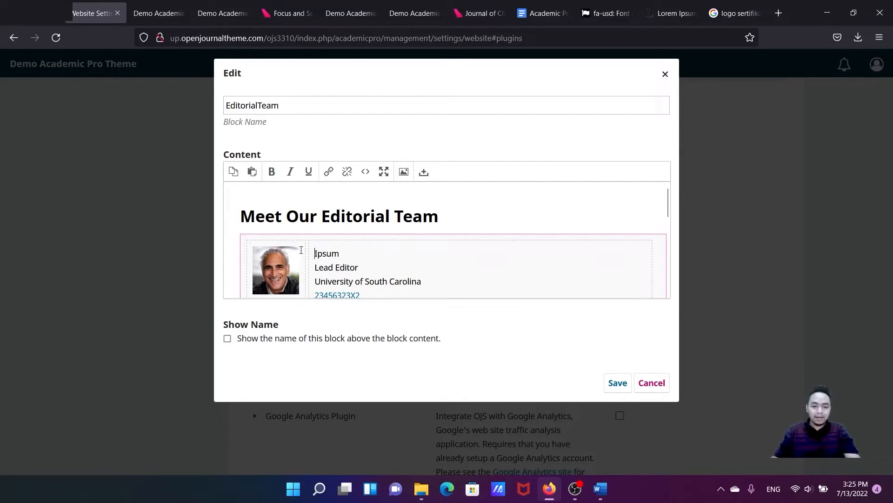
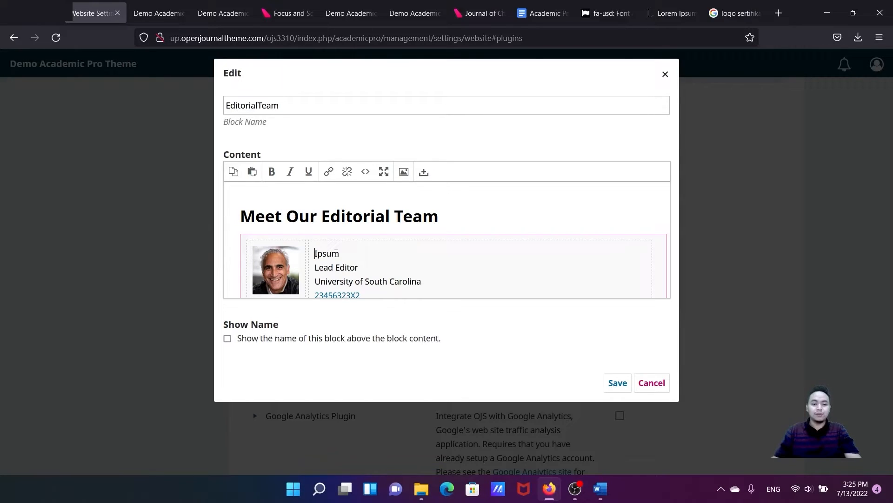
{"action": "left_click", "coordinate": [618, 382]}
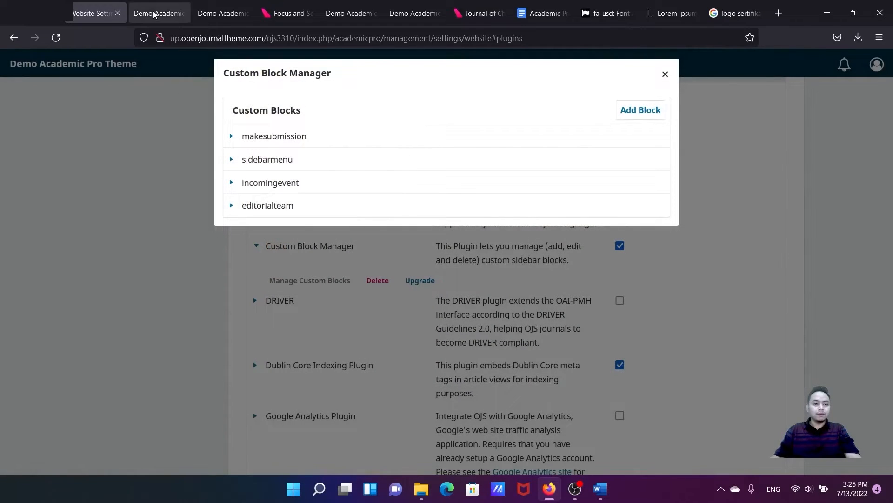
Reload the journal homepage and check the Lead Editor's name in the editorial team block
{"action": "left_click", "coordinate": [155, 14]}
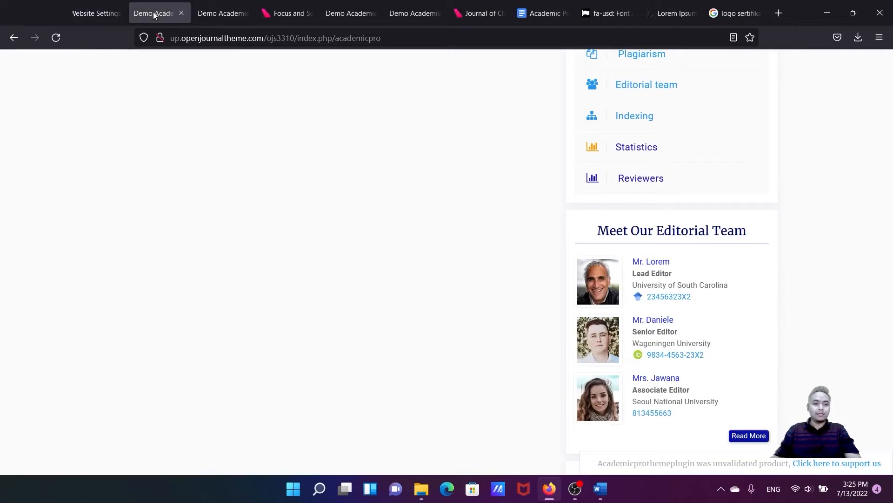
{"action": "left_click", "coordinate": [56, 38]}
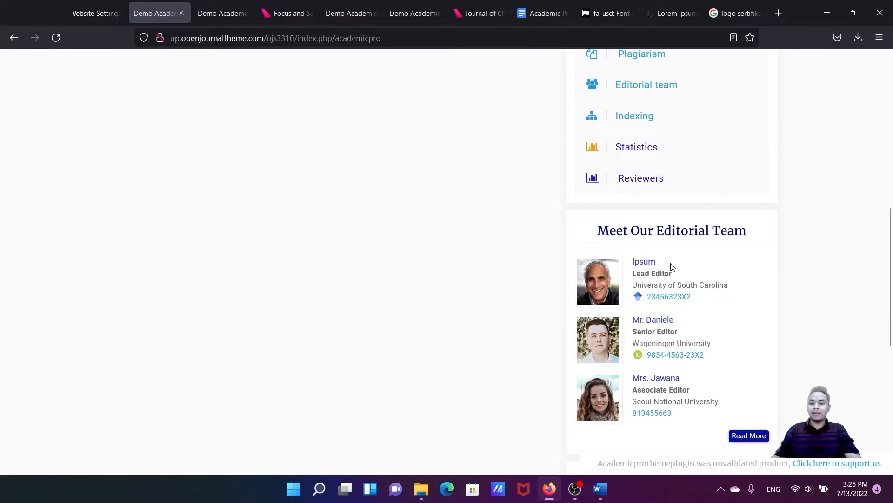
{"action": "left_click_drag", "start_coordinate": [664, 261], "coordinate": [632, 263]}
{"action": "left_click", "coordinate": [688, 257]}
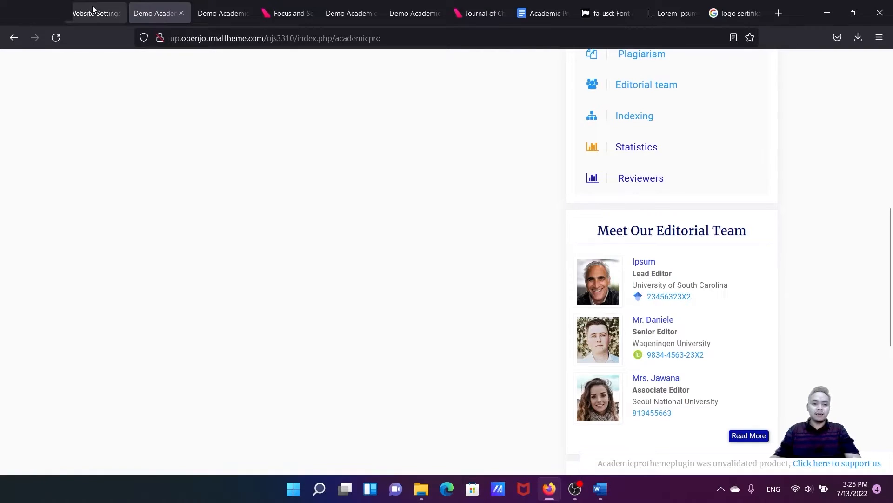
Reopen the editorialteam block for editing and compare the first profile's position line with the journal homepage
{"action": "left_click", "coordinate": [93, 12]}
{"action": "left_click", "coordinate": [232, 206]}
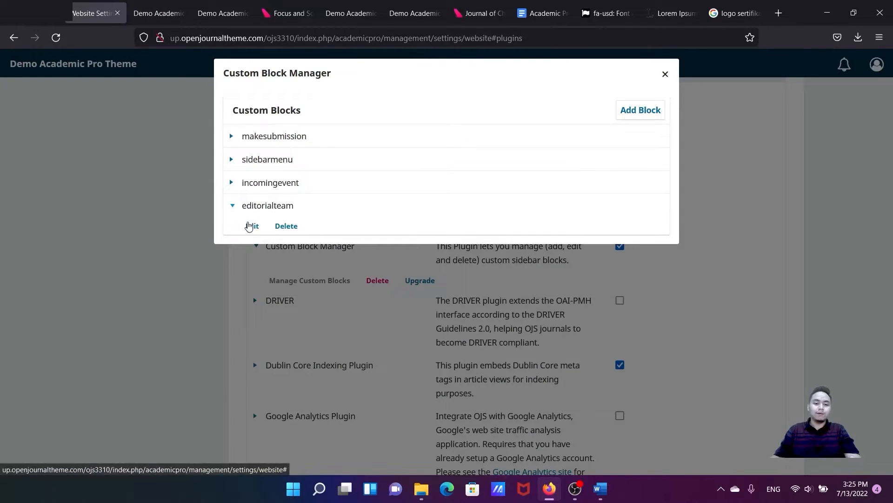
{"action": "left_click", "coordinate": [251, 226]}
{"action": "scroll", "coordinate": [355, 249], "scroll_direction": "down", "scroll_amount": 2}
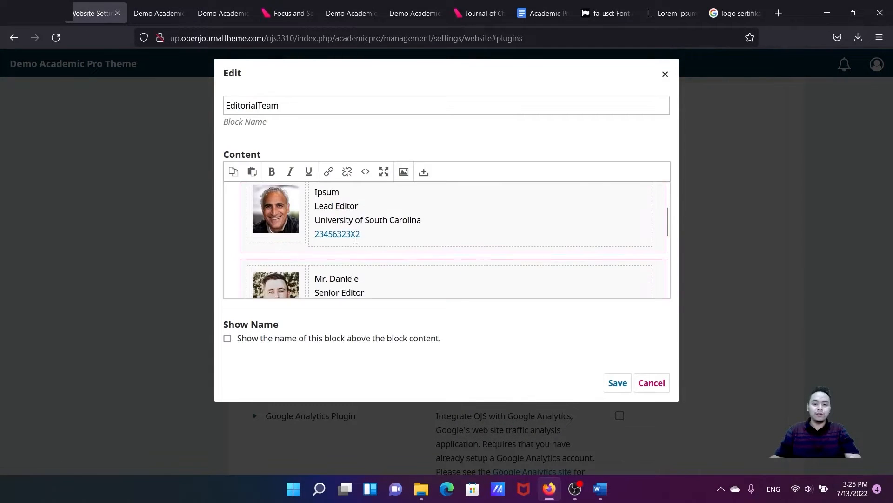
{"action": "left_click_drag", "start_coordinate": [359, 206], "coordinate": [317, 206]}
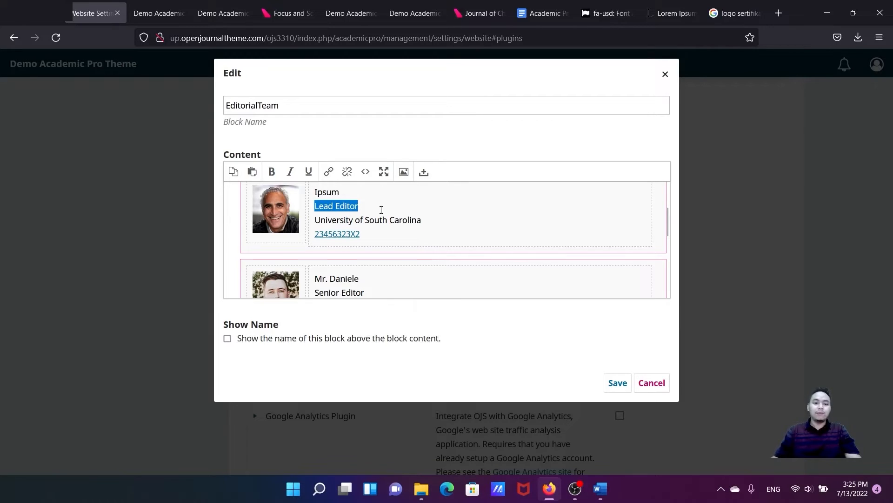
{"action": "left_click", "coordinate": [171, 14]}
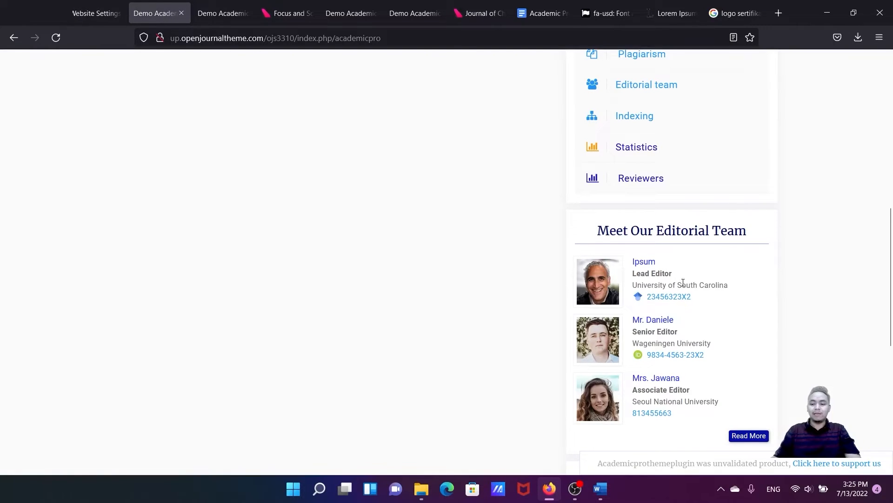
{"action": "left_click", "coordinate": [95, 14]}
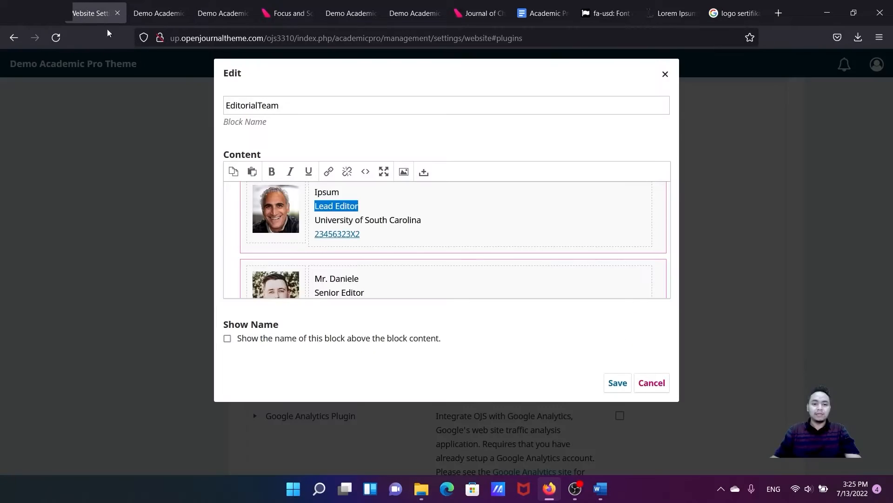
{"action": "left_click", "coordinate": [356, 214]}
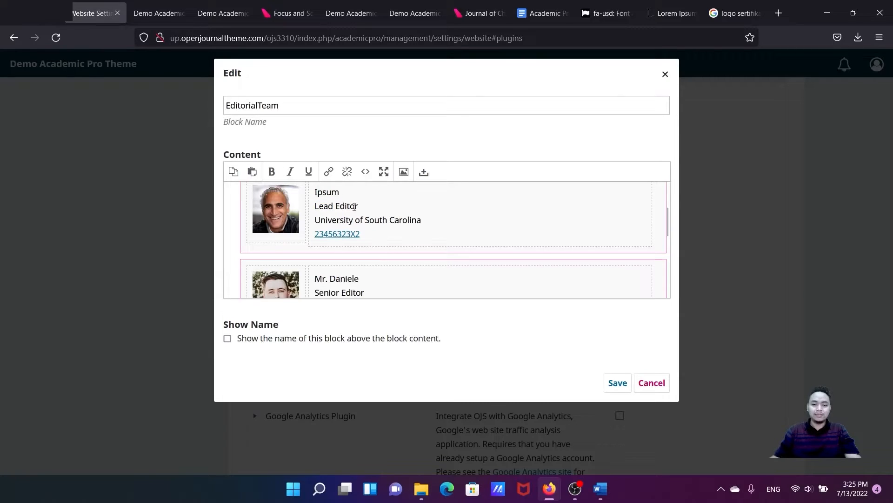
Change the first editor profile's position to "Chief in Editor" and save the EditorialTeam block
{"action": "left_click_drag", "start_coordinate": [354, 206], "coordinate": [320, 206]}
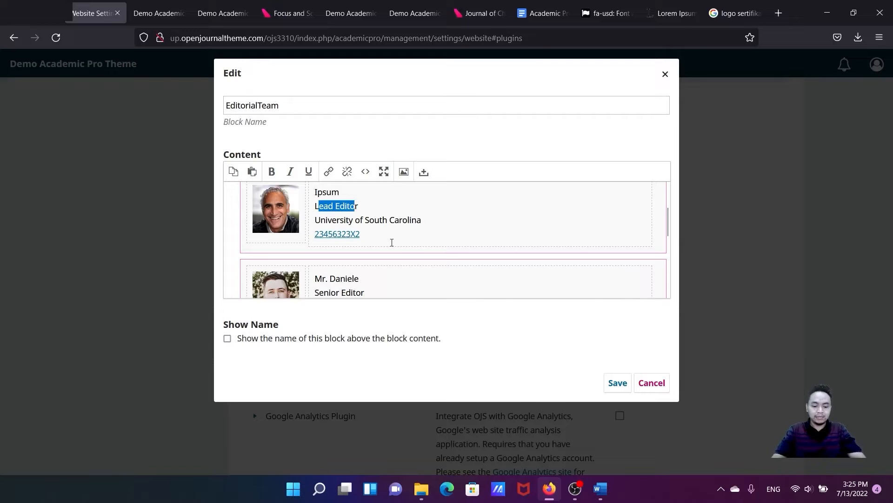
{"action": "type", "text": "Chief "}
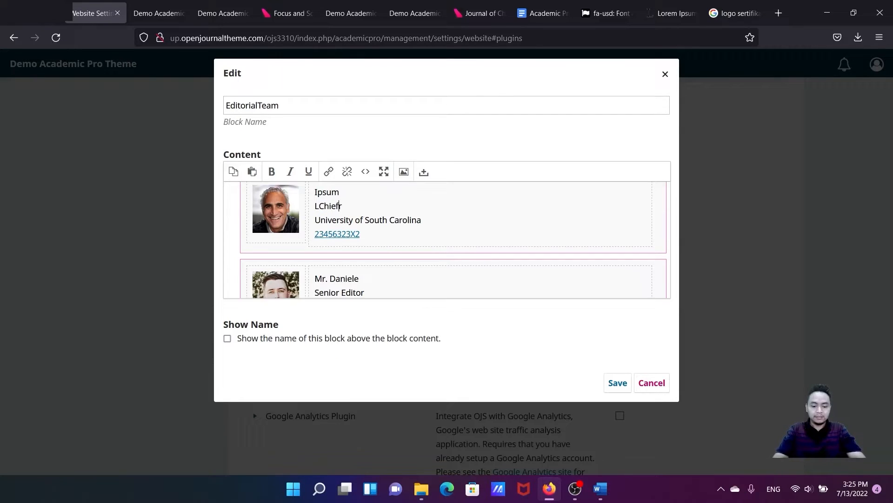
{"action": "type", "text": "in Editor"}
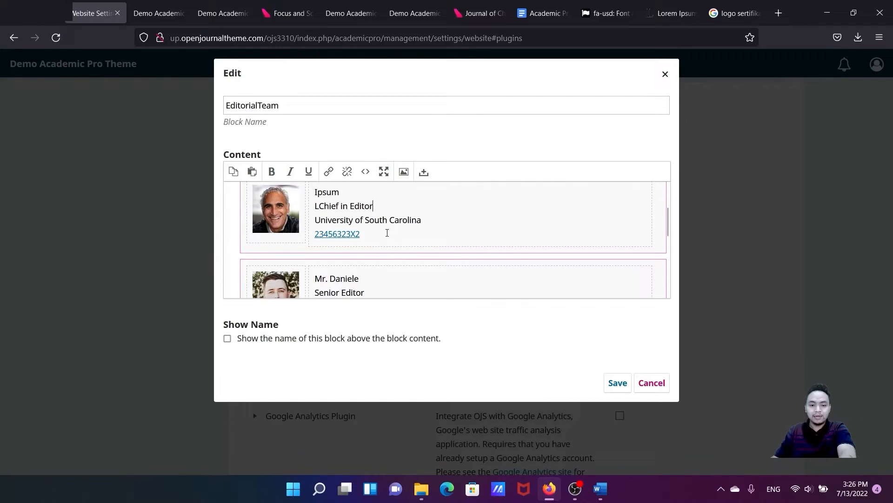
{"action": "left_click", "coordinate": [320, 207]}
{"action": "key", "text": "BackSpace"}
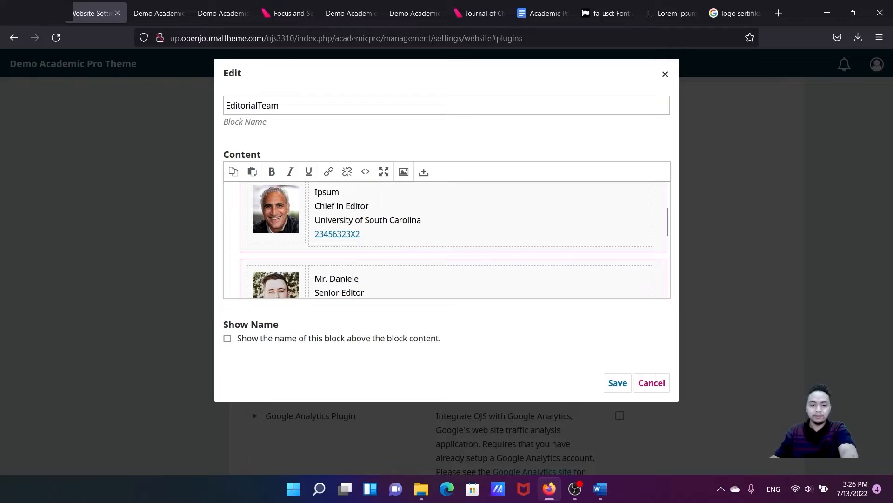
{"action": "left_click", "coordinate": [617, 382]}
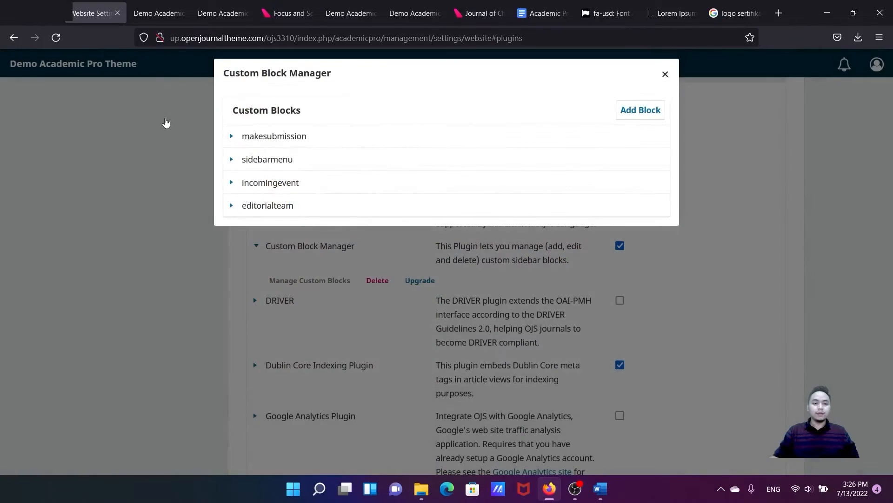
Reload the journal homepage and check the first editor's position along with the other profiles in the editorial team block
{"action": "left_click", "coordinate": [156, 13]}
{"action": "left_click", "coordinate": [56, 37]}
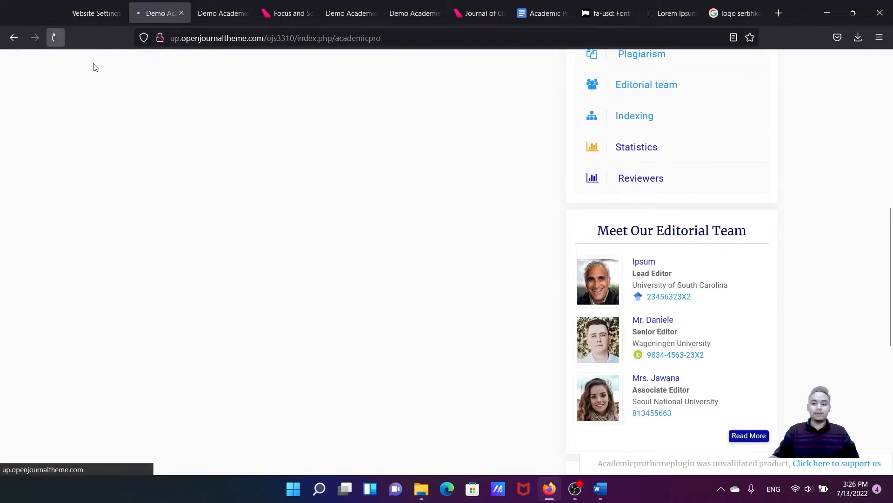
{"action": "left_click_drag", "start_coordinate": [684, 274], "coordinate": [619, 258]}
{"action": "left_click", "coordinate": [733, 317]}
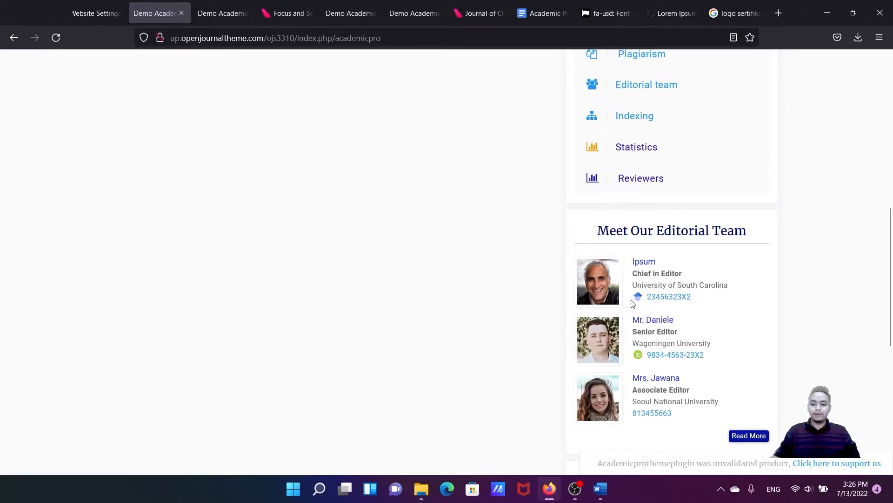
{"action": "scroll", "coordinate": [642, 300], "scroll_direction": "down", "scroll_amount": 1}
{"action": "scroll", "coordinate": [637, 283], "scroll_direction": "up", "scroll_amount": 1}
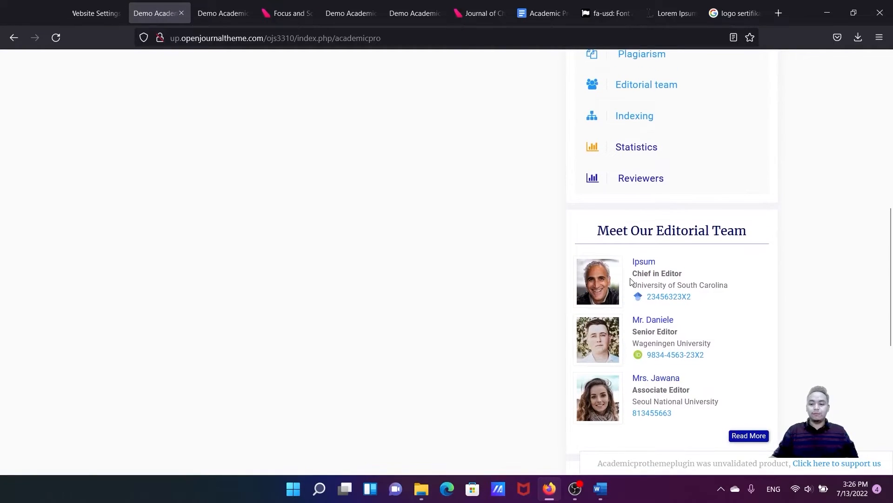
{"action": "scroll", "coordinate": [642, 311], "scroll_direction": "down", "scroll_amount": 2}
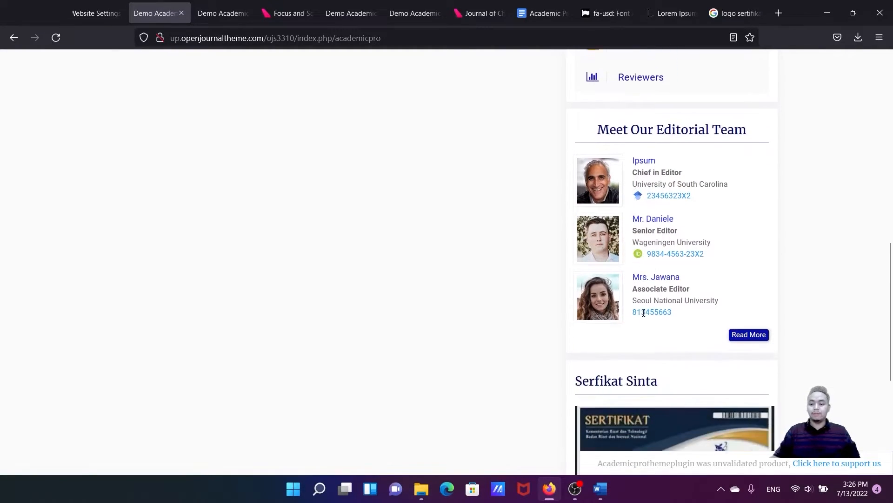
Copy the full HTML code for an additional editor profile from tip 2 of the Google Docs theme tutorial's Editorial Team Profile section
{"action": "left_click", "coordinate": [99, 17]}
{"action": "left_click", "coordinate": [542, 13]}
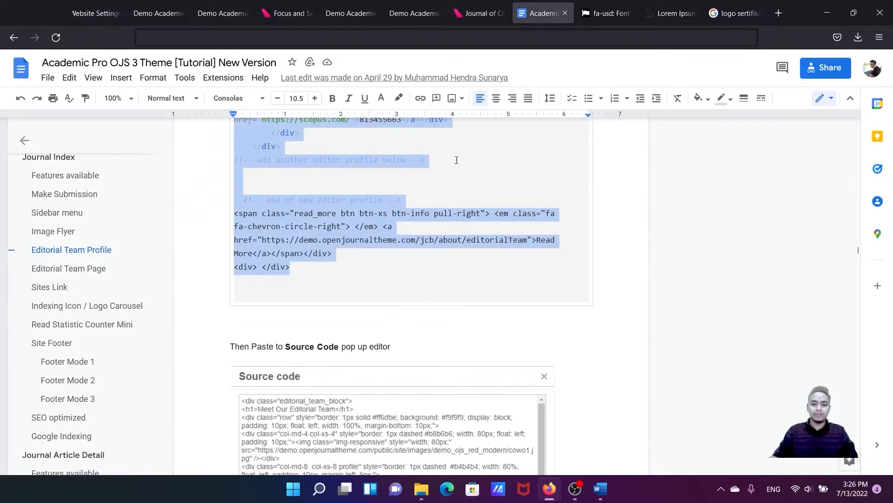
{"action": "scroll", "coordinate": [361, 228], "scroll_direction": "up", "scroll_amount": 1}
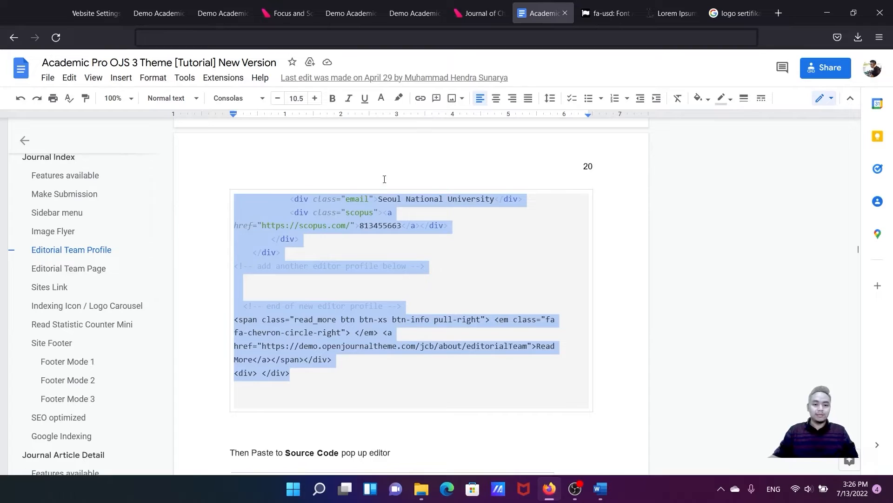
{"action": "left_click", "coordinate": [393, 199]}
{"action": "scroll", "coordinate": [384, 246], "scroll_direction": "down", "scroll_amount": 8}
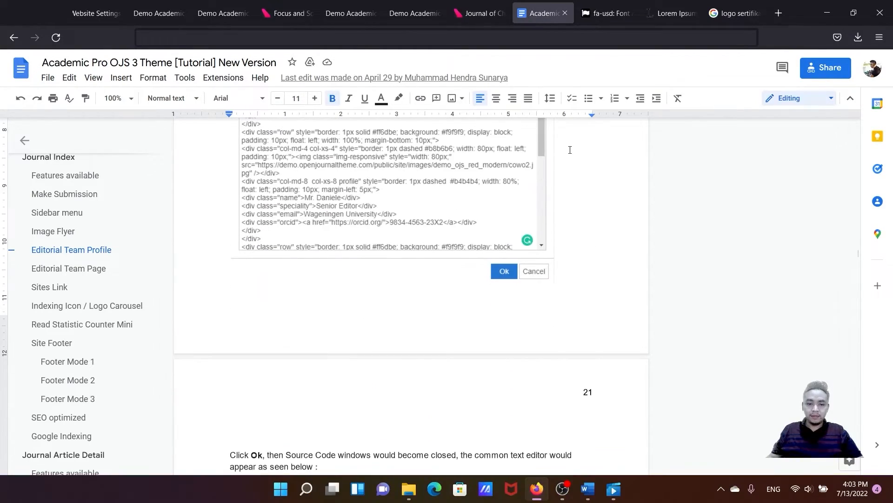
{"action": "scroll", "coordinate": [570, 150], "scroll_direction": "down", "scroll_amount": 14}
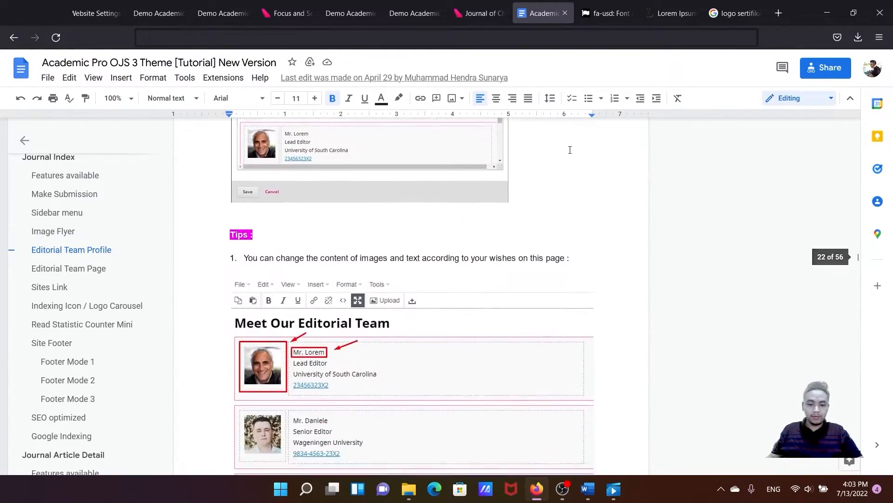
{"action": "scroll", "coordinate": [570, 151], "scroll_direction": "down", "scroll_amount": 10}
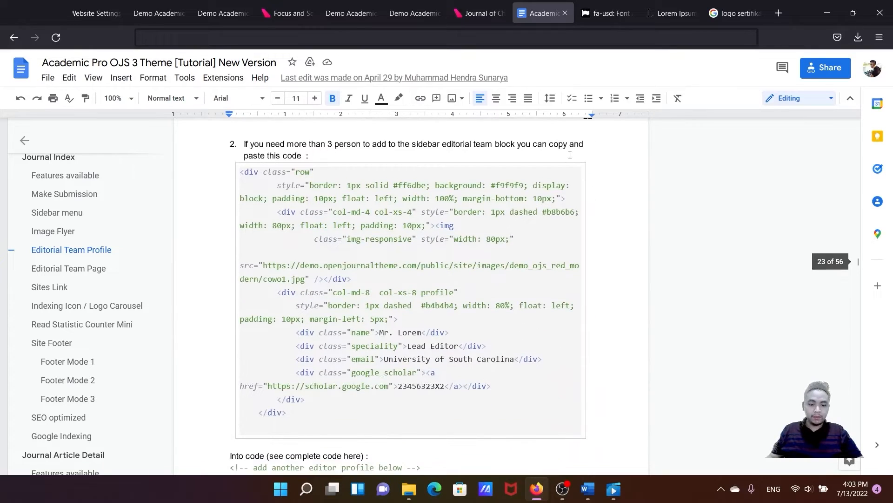
{"action": "scroll", "coordinate": [570, 155], "scroll_direction": "up", "scroll_amount": 1}
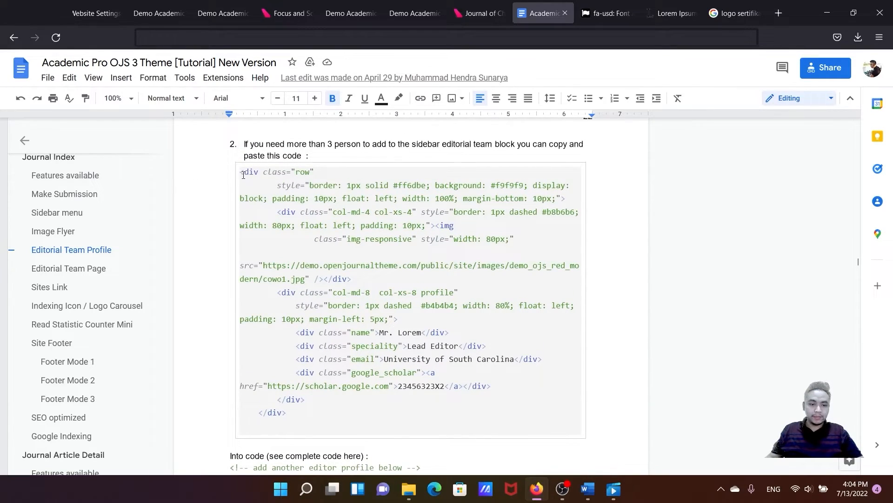
{"action": "left_click_drag", "start_coordinate": [242, 172], "coordinate": [285, 408]}
{"action": "key", "text": "ctrl+c"}
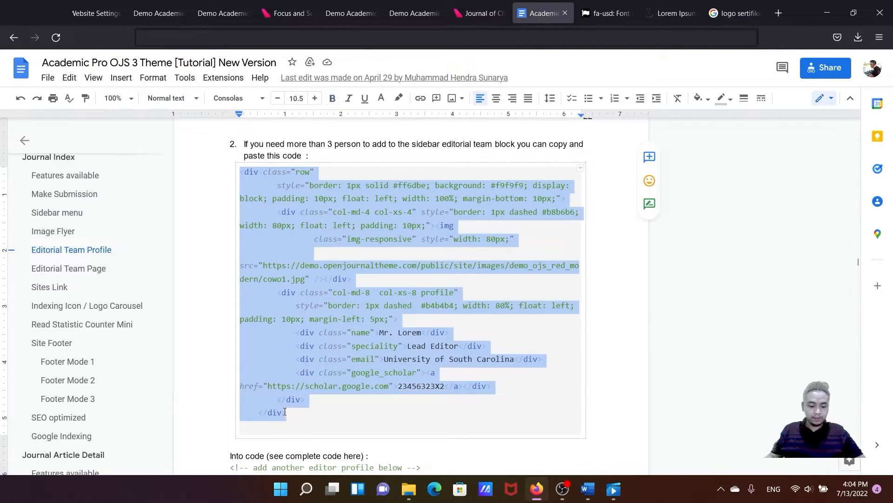
{"action": "scroll", "coordinate": [328, 303], "scroll_direction": "down", "scroll_amount": 2}
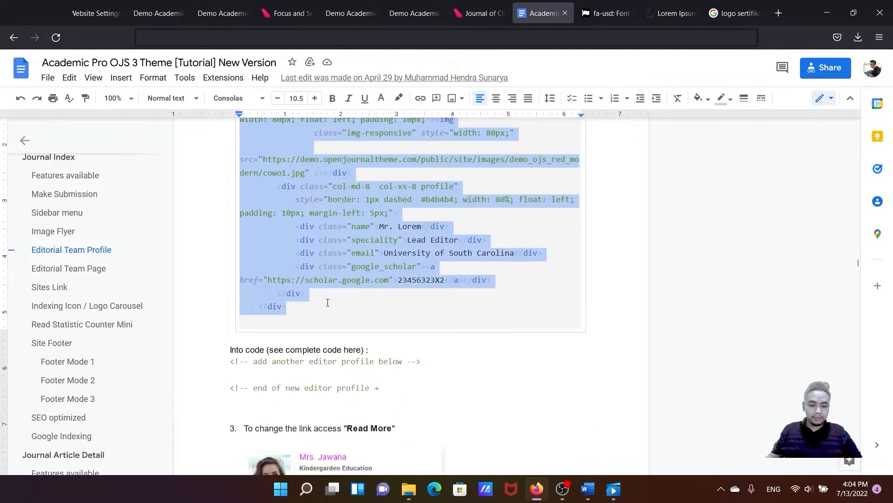
Check in the tutorial where the extra profile code belongs, then open the editorialteam block's source code in the Custom Block Manager
{"action": "scroll", "coordinate": [329, 285], "scroll_direction": "down", "scroll_amount": 1}
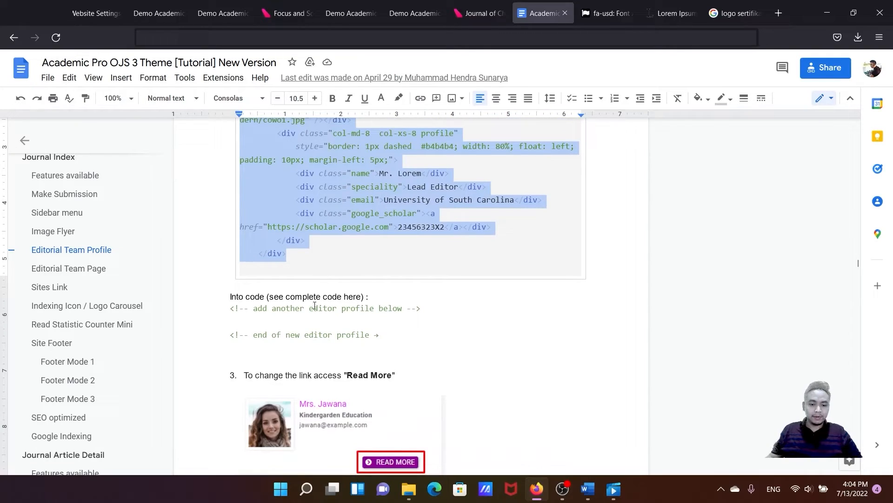
{"action": "scroll", "coordinate": [314, 306], "scroll_direction": "down", "scroll_amount": 1}
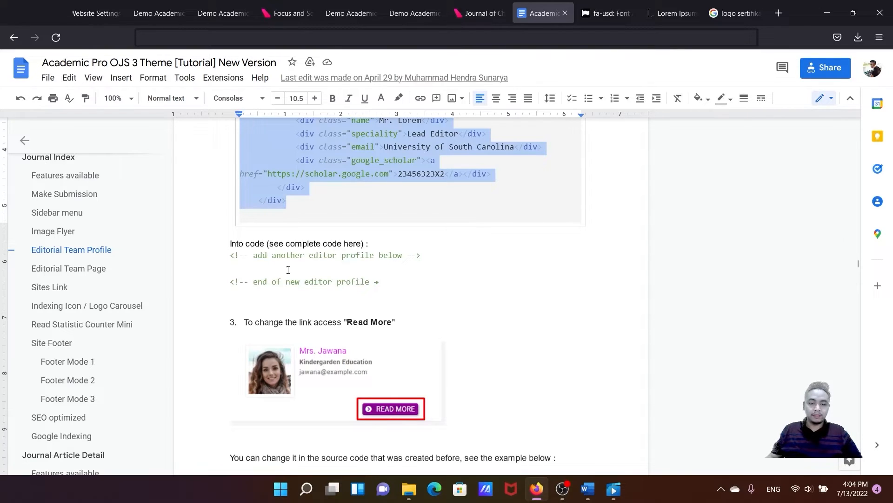
{"action": "left_click", "coordinate": [95, 13]}
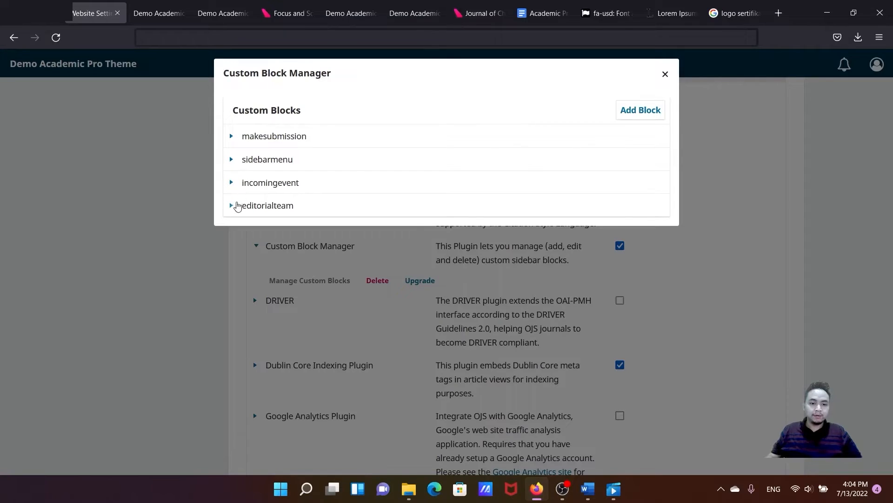
{"action": "left_click", "coordinate": [233, 206]}
{"action": "left_click", "coordinate": [252, 227]}
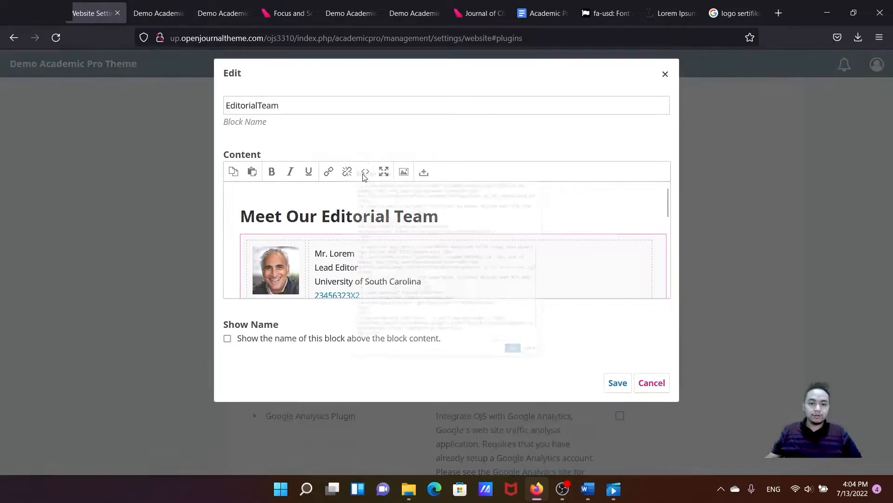
{"action": "left_click", "coordinate": [364, 172]}
{"action": "scroll", "coordinate": [401, 199], "scroll_direction": "down", "scroll_amount": 2}
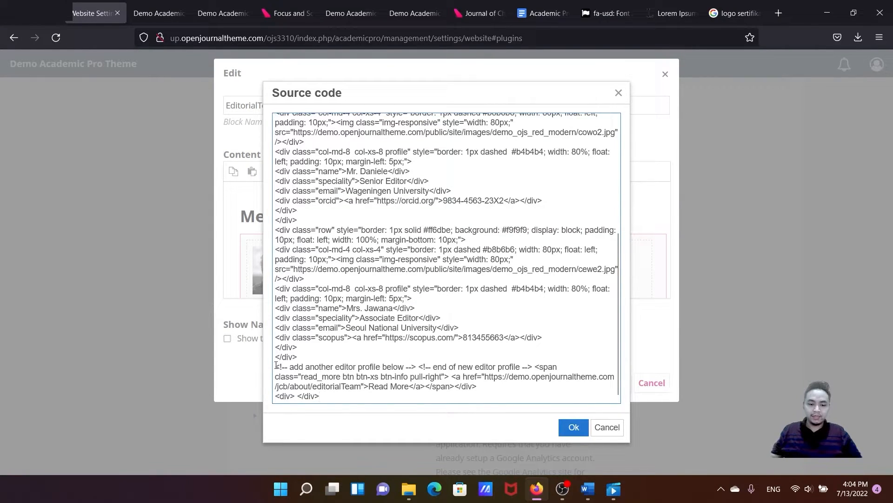
Paste the copied profile code between the "add another editor profile below" and "end of new editor profile" comments and save the block
{"action": "left_click_drag", "start_coordinate": [277, 366], "coordinate": [534, 367]}
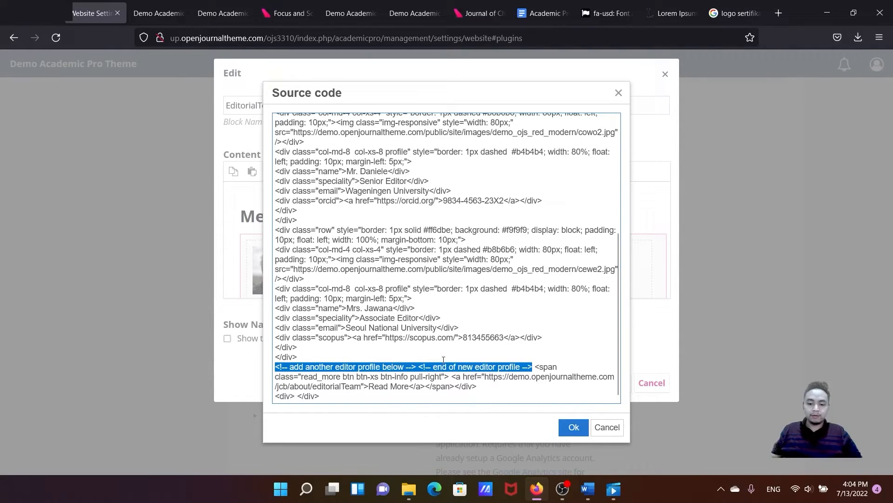
{"action": "left_click", "coordinate": [417, 367]}
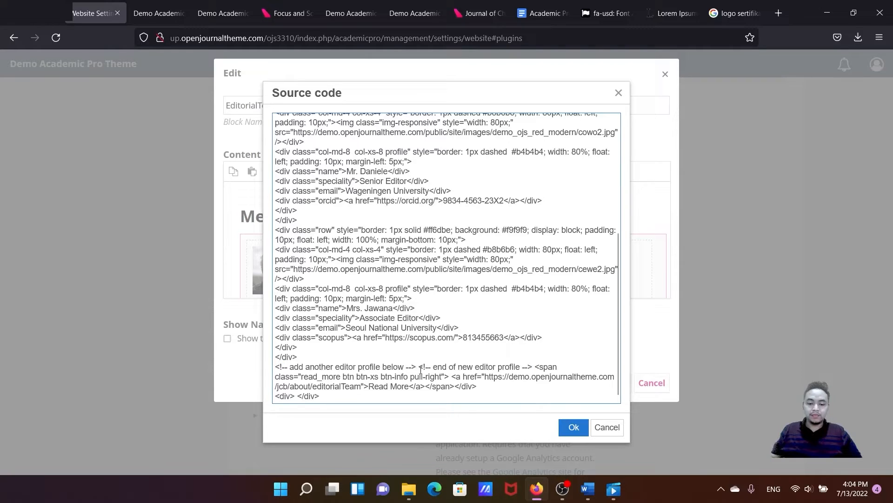
{"action": "left_click_drag", "start_coordinate": [419, 365], "coordinate": [416, 366]}
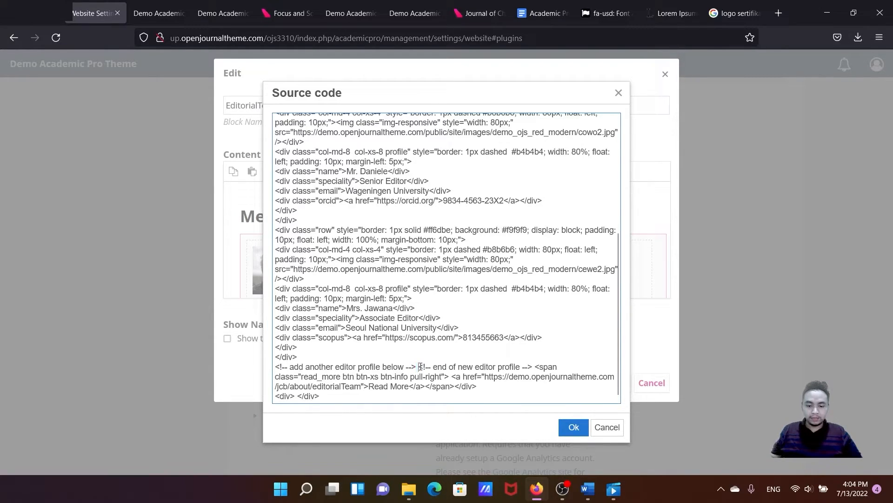
{"action": "key", "text": "ctrl+v"}
{"action": "scroll", "coordinate": [542, 374], "scroll_direction": "down", "scroll_amount": 1}
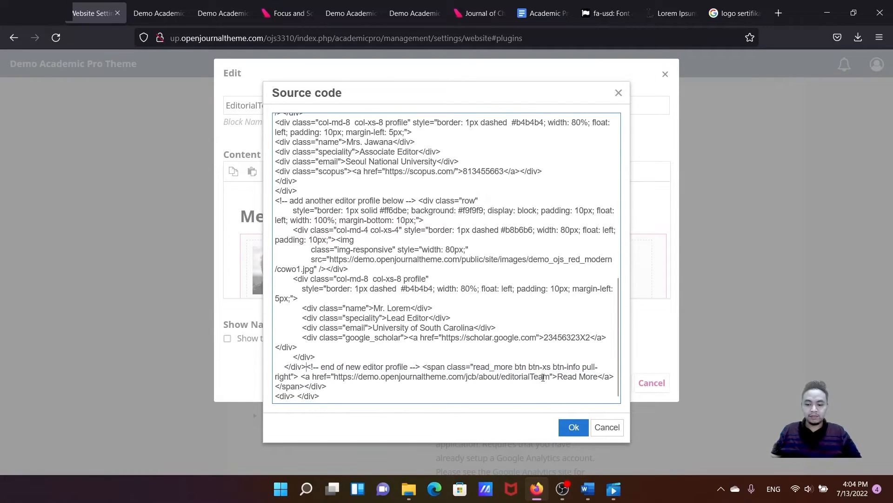
{"action": "left_click", "coordinate": [573, 428]}
{"action": "scroll", "coordinate": [398, 259], "scroll_direction": "down", "scroll_amount": 5}
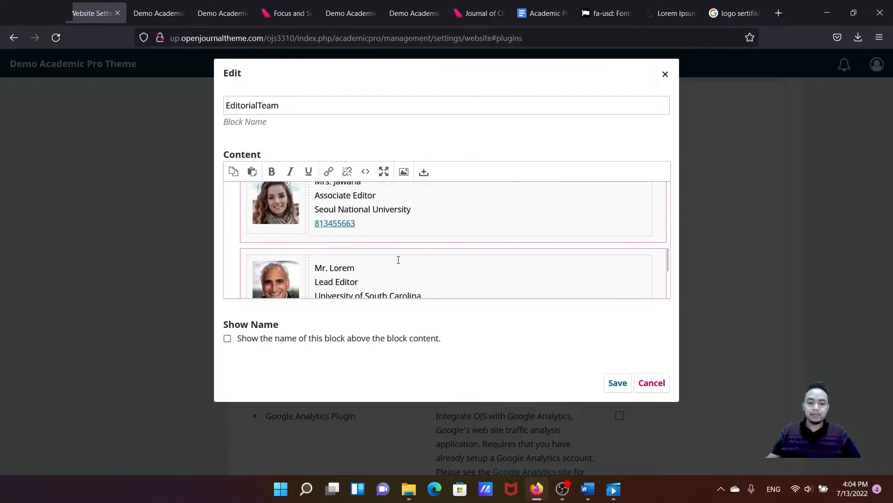
{"action": "left_click", "coordinate": [618, 383]}
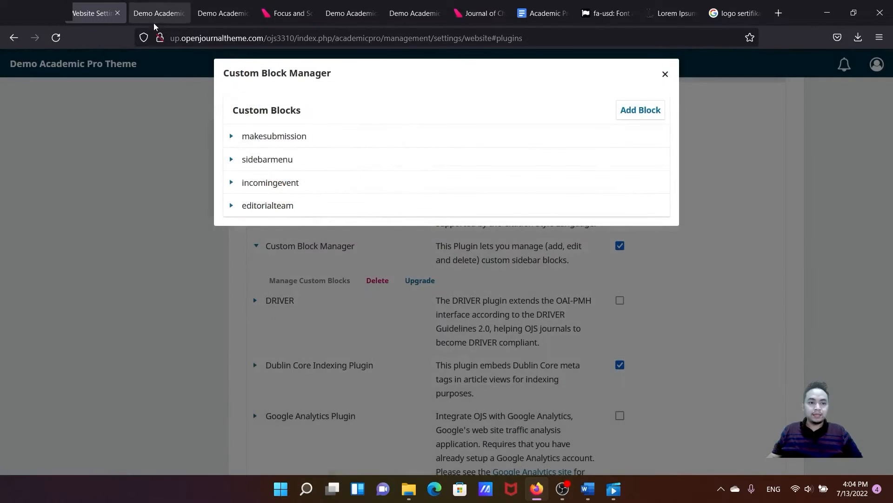
Reload the journal homepage and check the editorial team block for the additional profile and the second editor's name
{"action": "left_click", "coordinate": [153, 14]}
{"action": "left_click", "coordinate": [56, 37]}
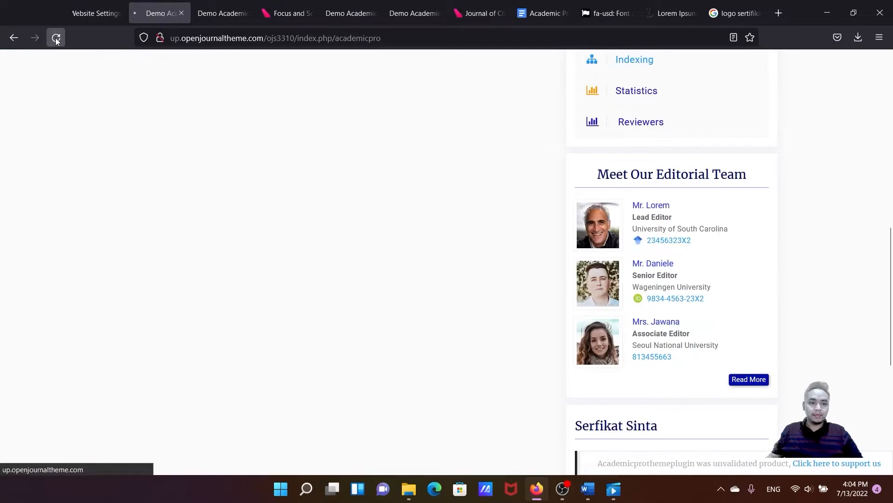
{"action": "scroll", "coordinate": [605, 196], "scroll_direction": "down", "scroll_amount": 2}
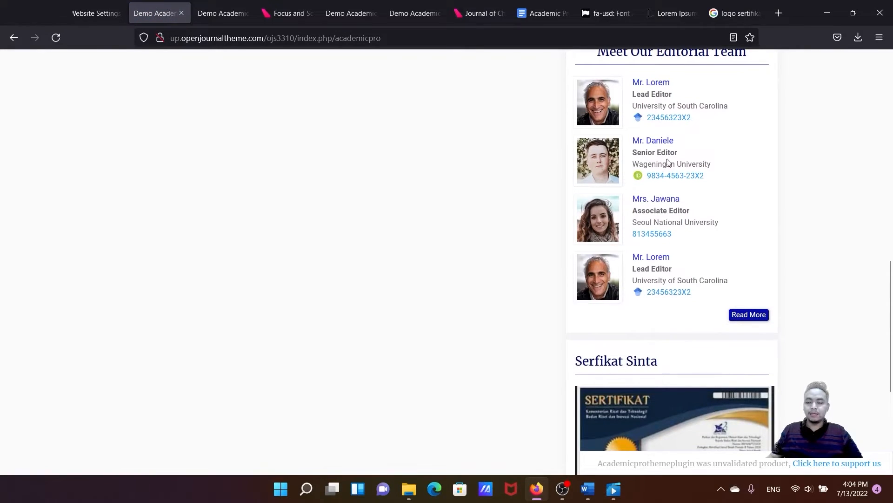
{"action": "scroll", "coordinate": [658, 160], "scroll_direction": "up", "scroll_amount": 2}
{"action": "scroll", "coordinate": [684, 238], "scroll_direction": "down", "scroll_amount": 2}
{"action": "scroll", "coordinate": [271, 147], "scroll_direction": "up", "scroll_amount": 2}
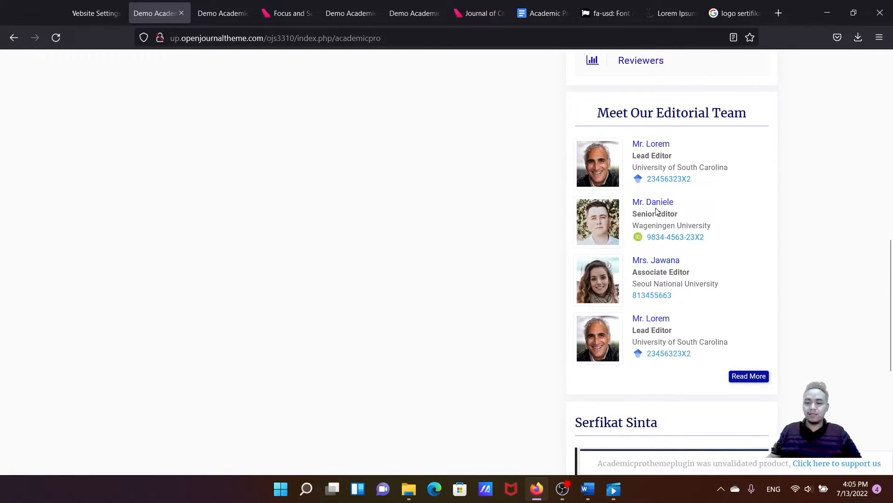
{"action": "left_click_drag", "start_coordinate": [683, 203], "coordinate": [632, 203]}
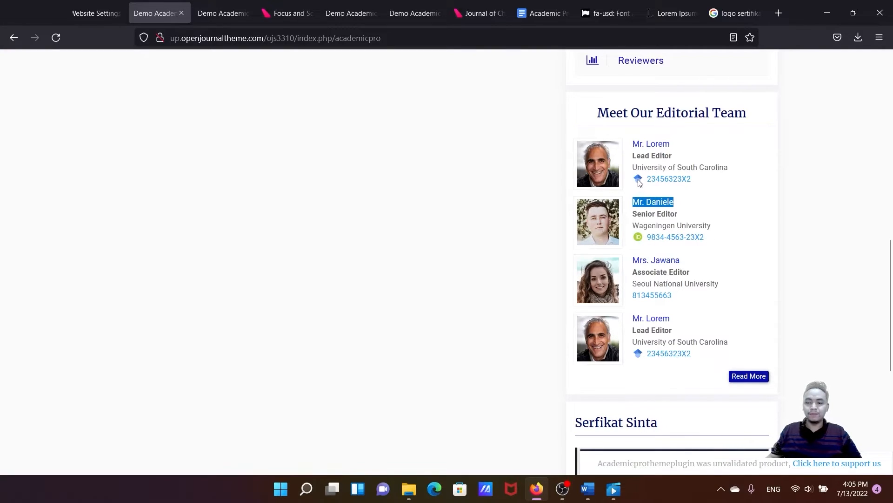
Reopen the editorialteam block for editing, review its profiles, and open its source code
{"action": "left_click", "coordinate": [93, 17]}
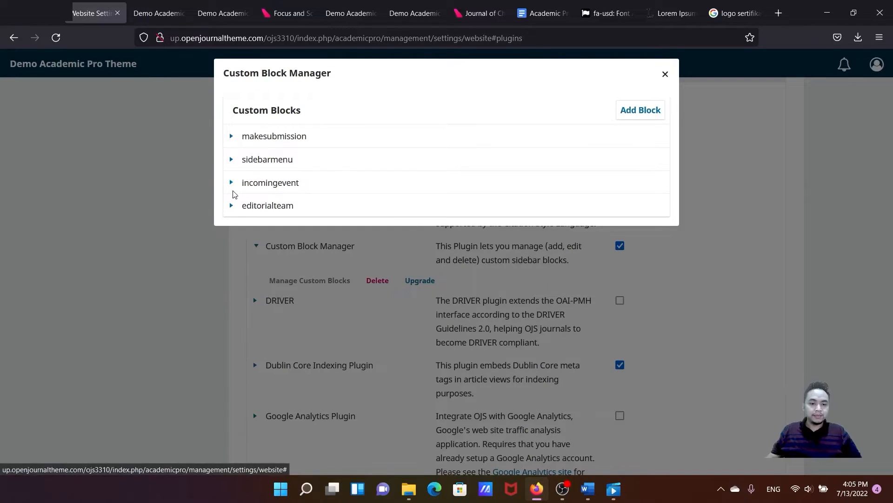
{"action": "left_click", "coordinate": [232, 206]}
{"action": "left_click", "coordinate": [252, 226]}
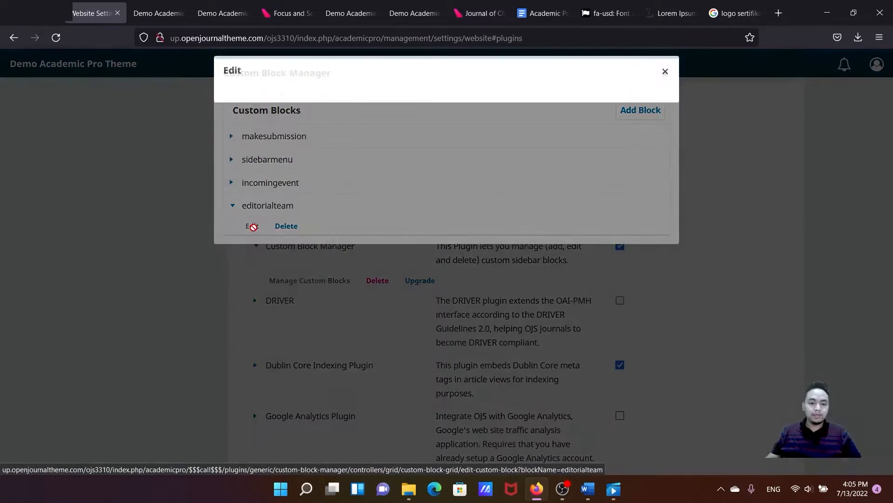
{"action": "scroll", "coordinate": [327, 242], "scroll_direction": "down", "scroll_amount": 2}
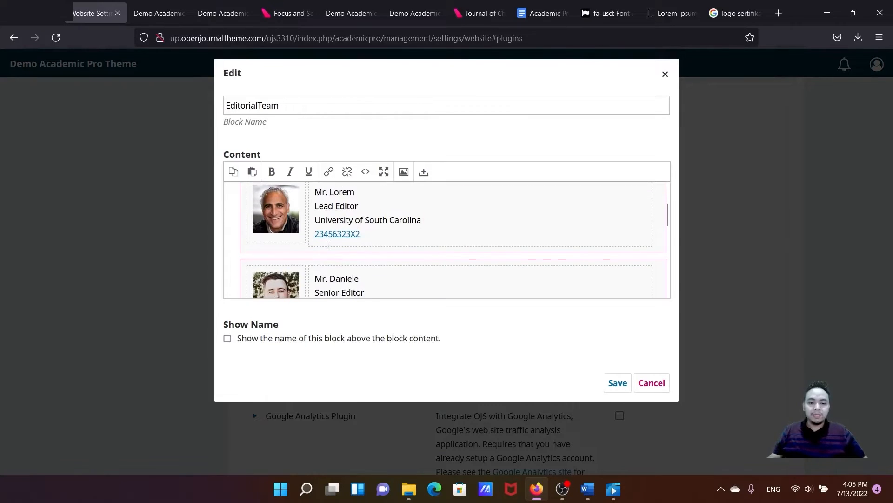
{"action": "scroll", "coordinate": [328, 244], "scroll_direction": "down", "scroll_amount": 2}
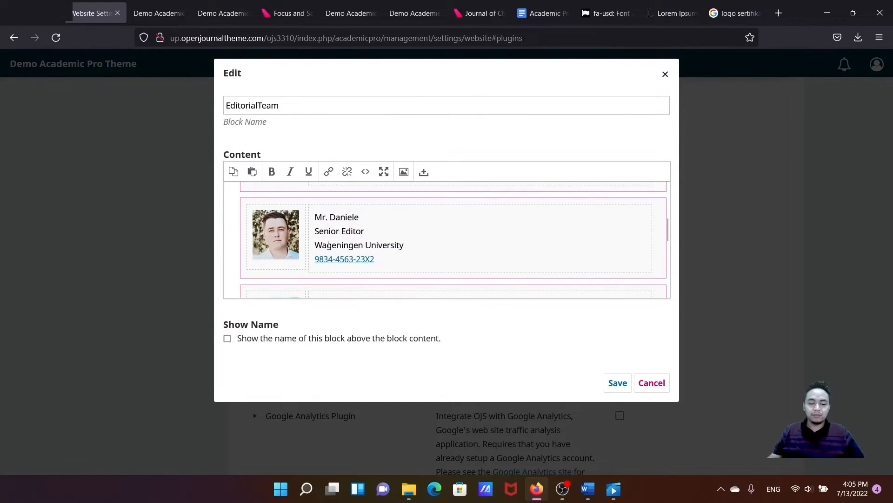
{"action": "scroll", "coordinate": [328, 245], "scroll_direction": "down", "scroll_amount": 2}
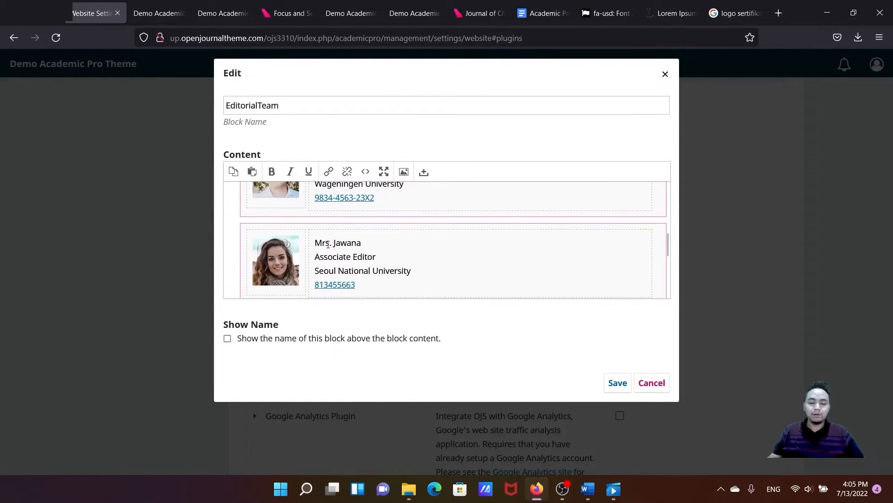
{"action": "left_click", "coordinate": [366, 176]}
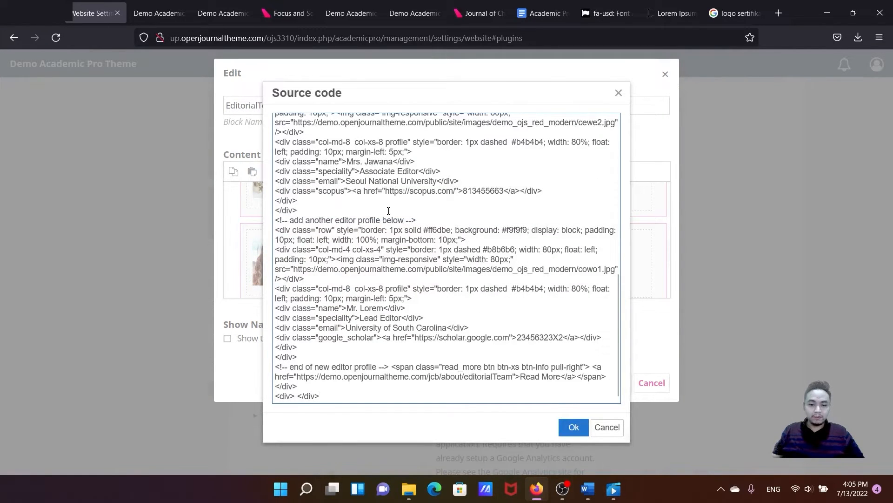
Locate the second editor's name line in the source code and examine the profile markup that follows it
{"action": "scroll", "coordinate": [389, 210], "scroll_direction": "up", "scroll_amount": 4}
{"action": "scroll", "coordinate": [389, 223], "scroll_direction": "up", "scroll_amount": 8}
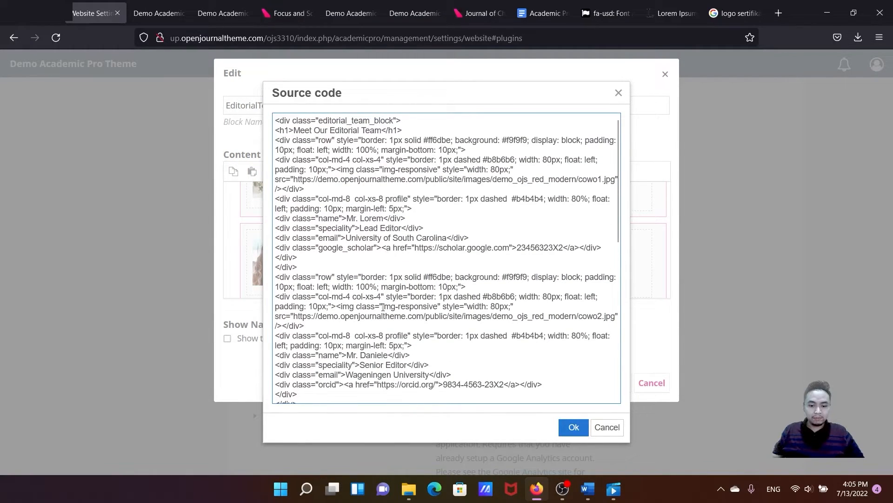
{"action": "left_click_drag", "start_coordinate": [389, 357], "coordinate": [347, 356]}
{"action": "scroll", "coordinate": [382, 330], "scroll_direction": "down", "scroll_amount": 2}
{"action": "scroll", "coordinate": [370, 294], "scroll_direction": "down", "scroll_amount": 2}
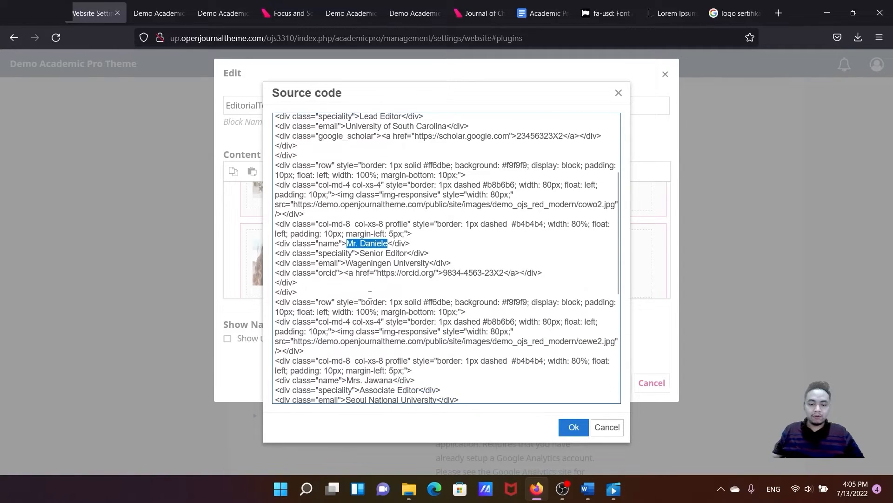
{"action": "scroll", "coordinate": [379, 277], "scroll_direction": "down", "scroll_amount": 2}
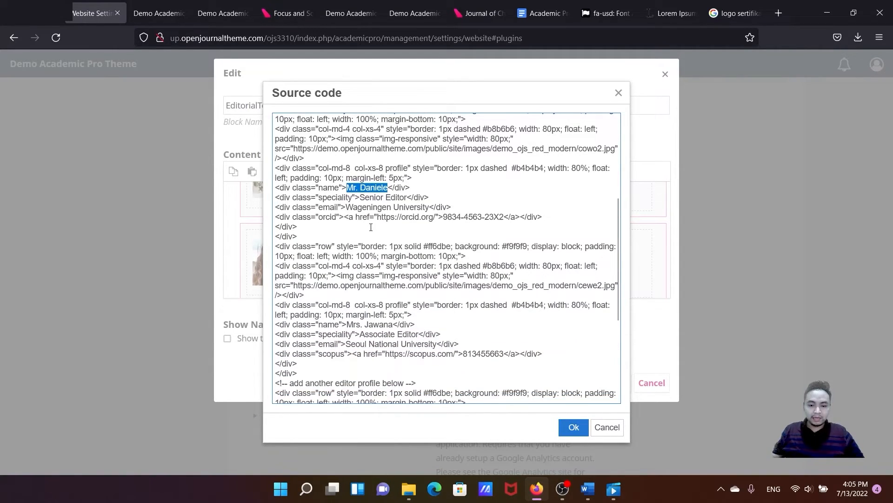
Compare the second editor's ORCID number on the journal homepage with the orcid line in the block's source code
{"action": "left_click", "coordinate": [158, 13]}
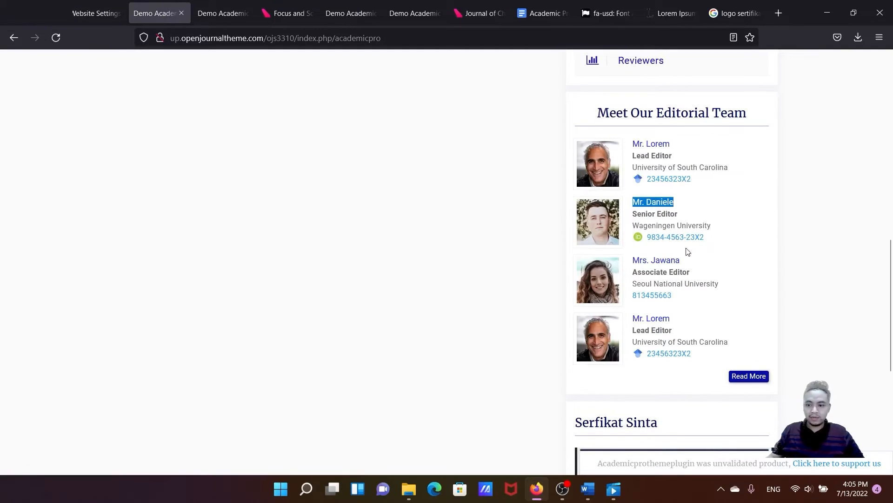
{"action": "left_click_drag", "start_coordinate": [717, 239], "coordinate": [662, 243]}
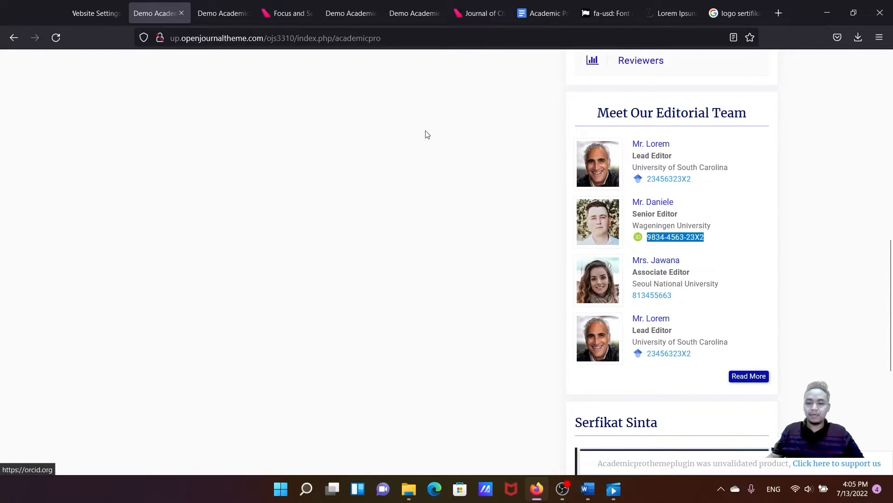
{"action": "left_click", "coordinate": [95, 13]}
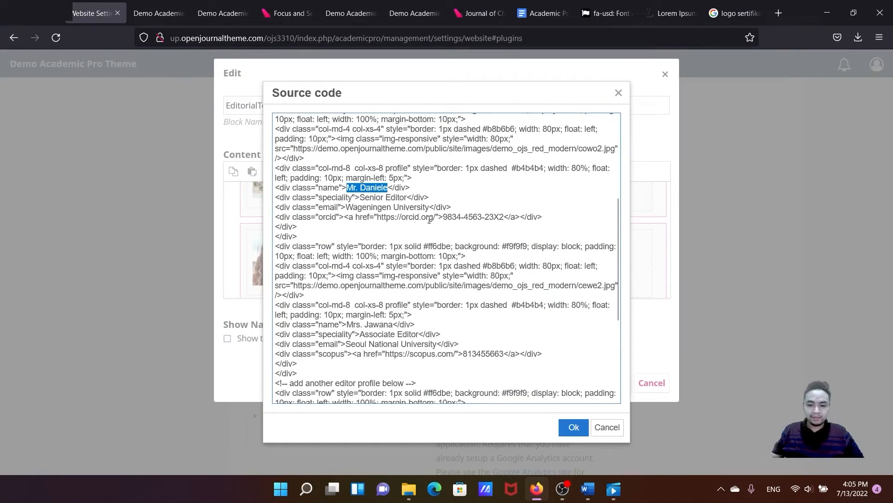
{"action": "left_click_drag", "start_coordinate": [443, 217], "coordinate": [505, 220]}
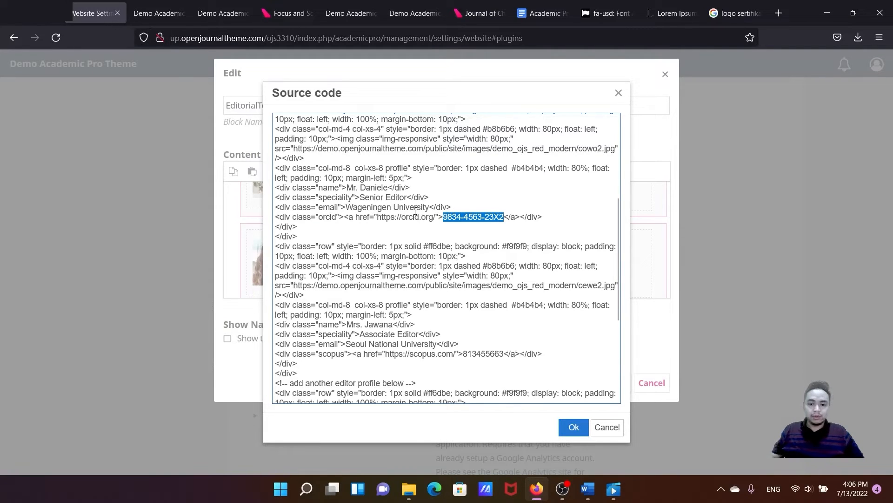
{"action": "scroll", "coordinate": [412, 228], "scroll_direction": "up", "scroll_amount": 2}
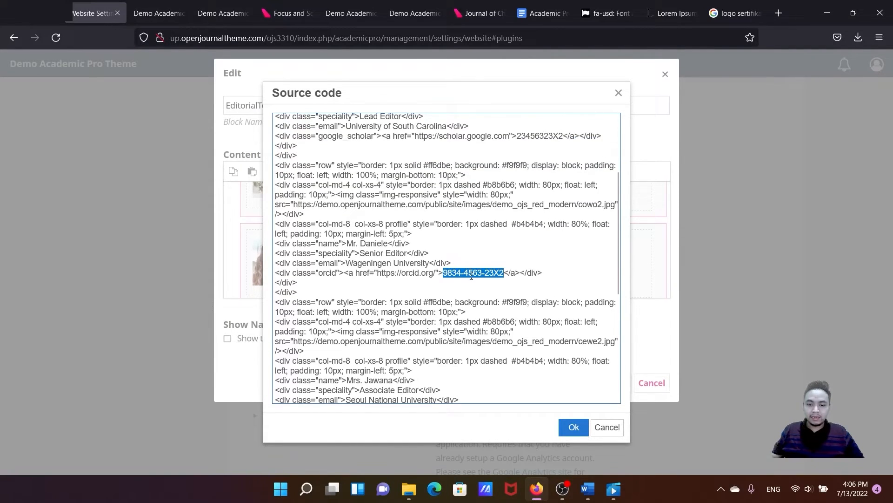
{"action": "scroll", "coordinate": [471, 276], "scroll_direction": "up", "scroll_amount": 2}
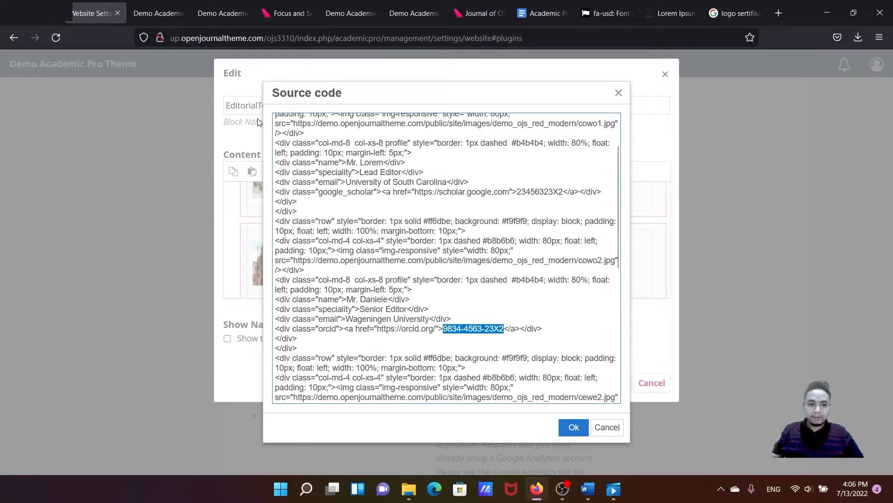
Compare the google_scholar and orcid classes in the EditorialTeam block's source code with the editor profiles on the journal homepage
{"action": "left_click", "coordinate": [155, 13]}
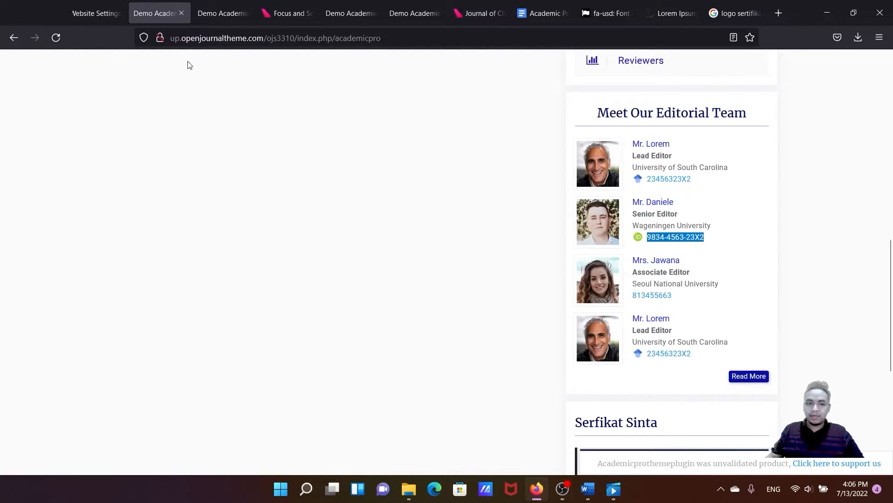
{"action": "left_click", "coordinate": [93, 11]}
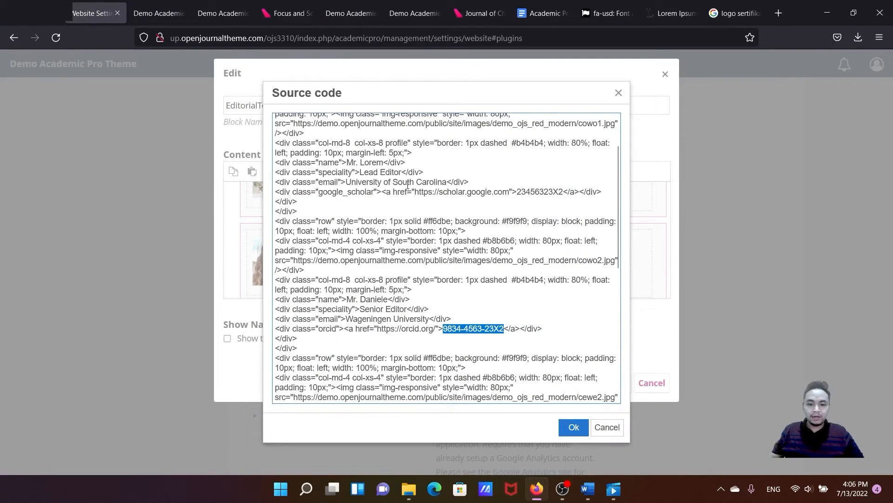
{"action": "left_click_drag", "start_coordinate": [319, 192], "coordinate": [375, 194]}
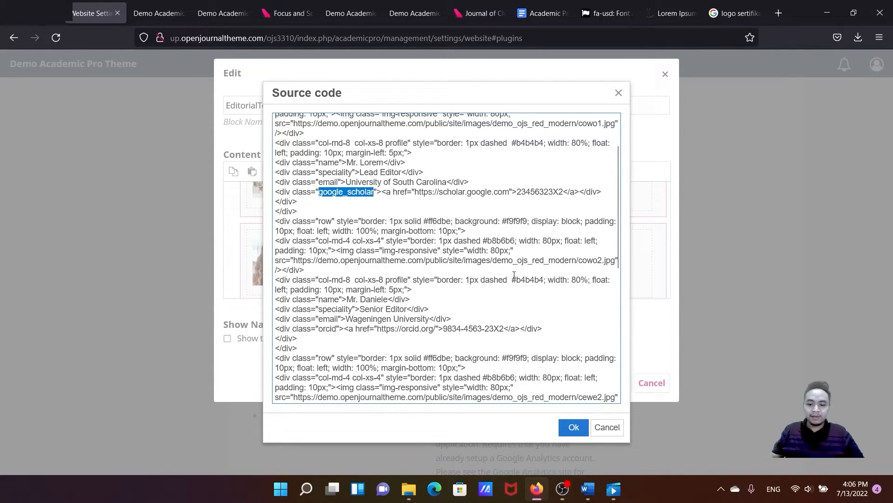
{"action": "scroll", "coordinate": [514, 275], "scroll_direction": "down", "scroll_amount": 2}
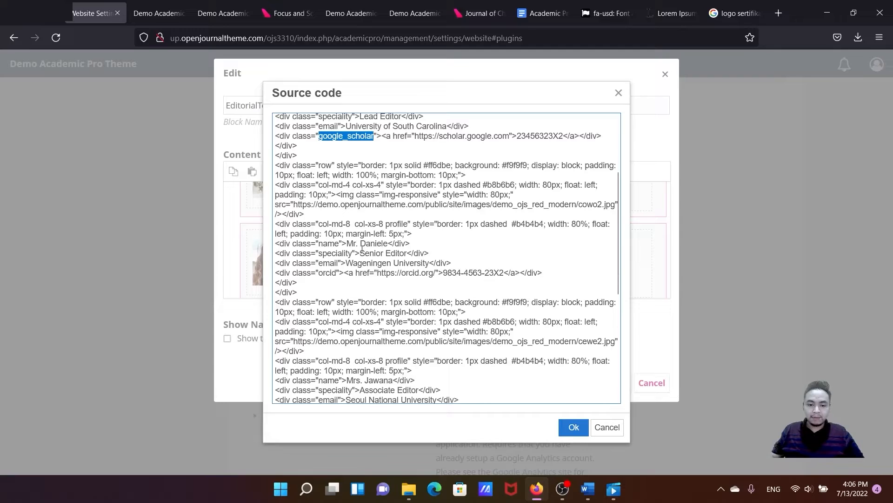
{"action": "left_click_drag", "start_coordinate": [348, 243], "coordinate": [390, 245]}
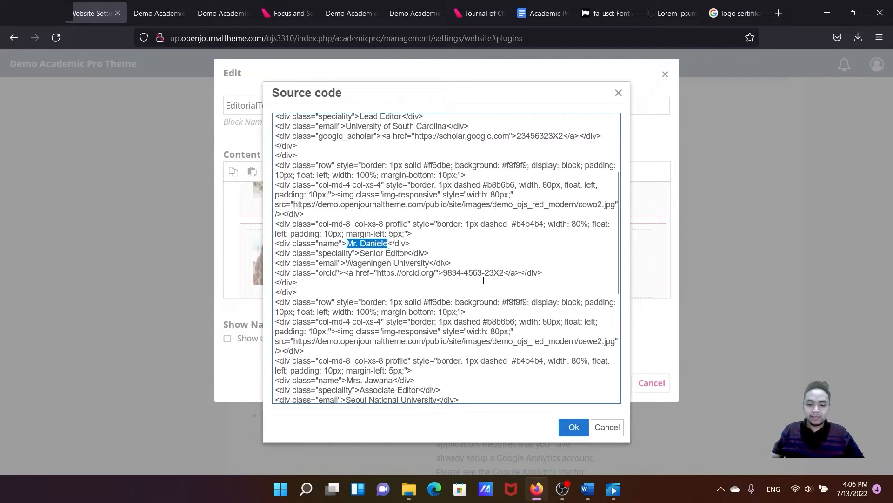
{"action": "left_click_drag", "start_coordinate": [443, 273], "coordinate": [509, 273]}
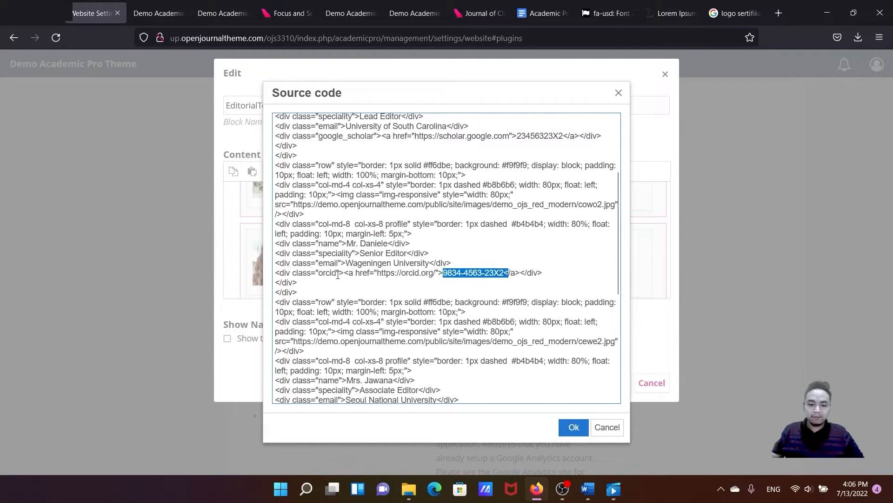
{"action": "left_click_drag", "start_coordinate": [336, 273], "coordinate": [318, 273]}
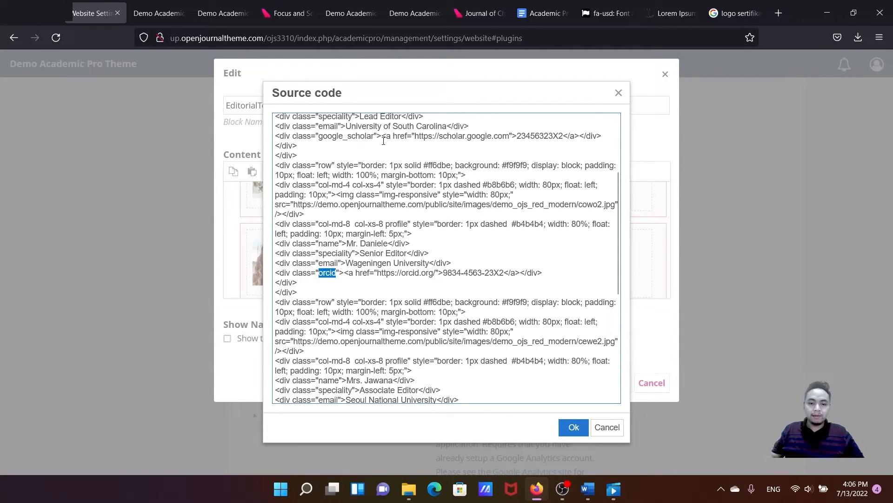
Replace the second editor's orcid class with google_scholar in the source code, save the EditorialTeam block and reload the journal homepage
{"action": "left_click_drag", "start_coordinate": [375, 135], "coordinate": [318, 135]}
{"action": "key", "text": "ctrl+c"}
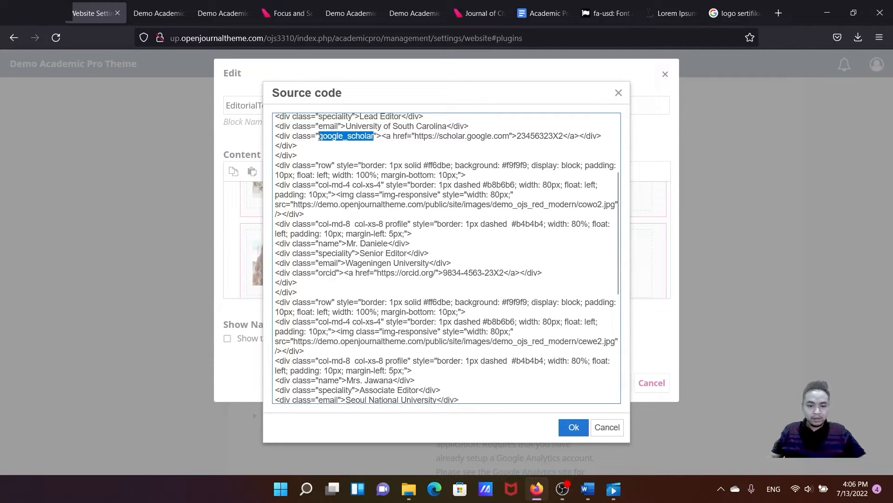
{"action": "left_click_drag", "start_coordinate": [337, 274], "coordinate": [319, 273]}
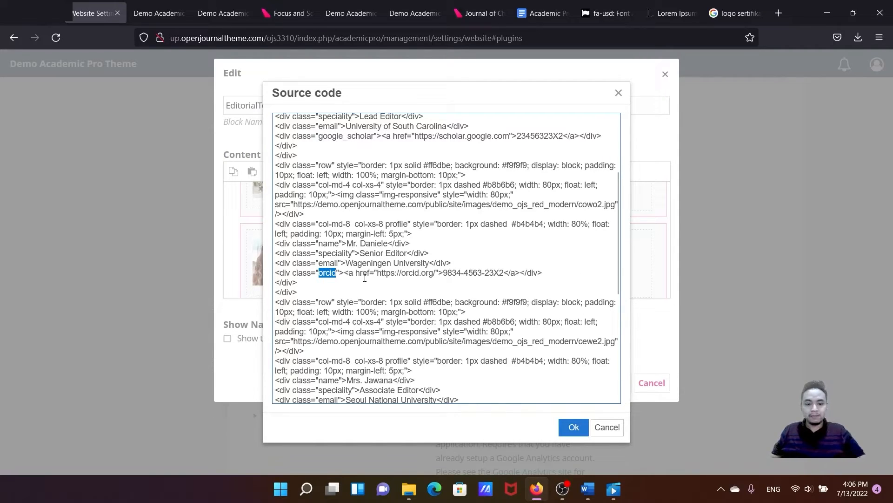
{"action": "key", "text": "ctrl+v"}
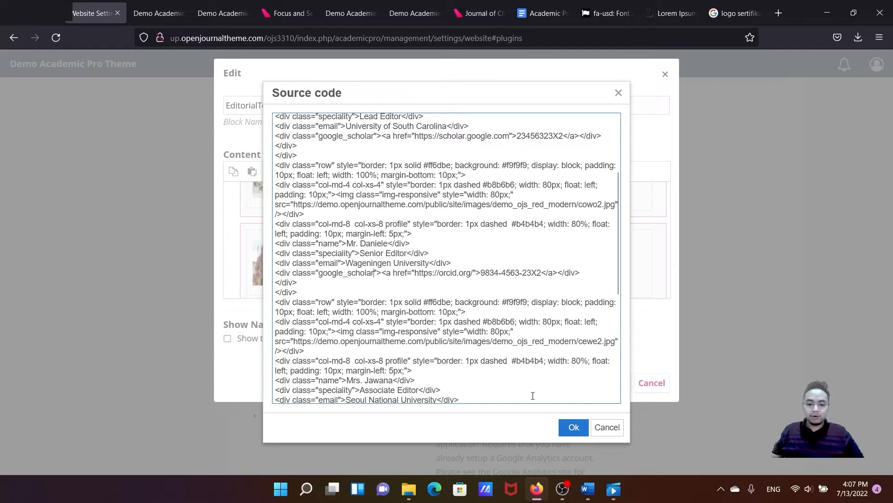
{"action": "left_click", "coordinate": [572, 428]}
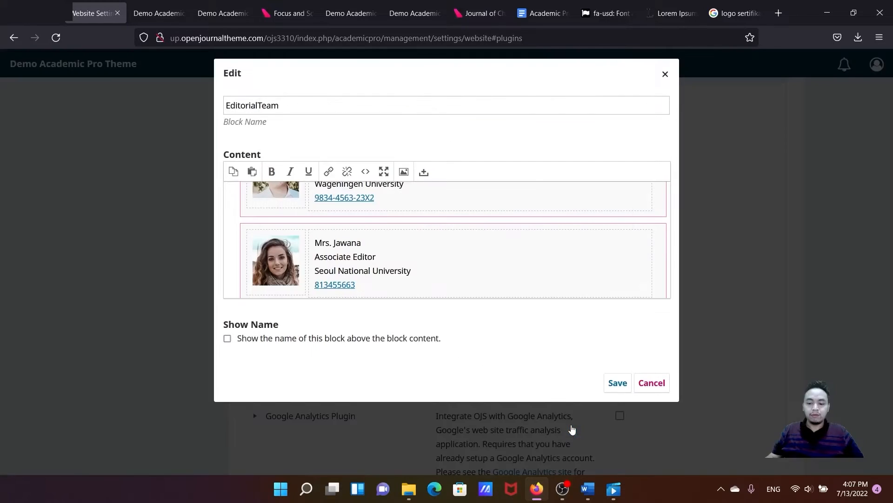
{"action": "left_click", "coordinate": [617, 382]}
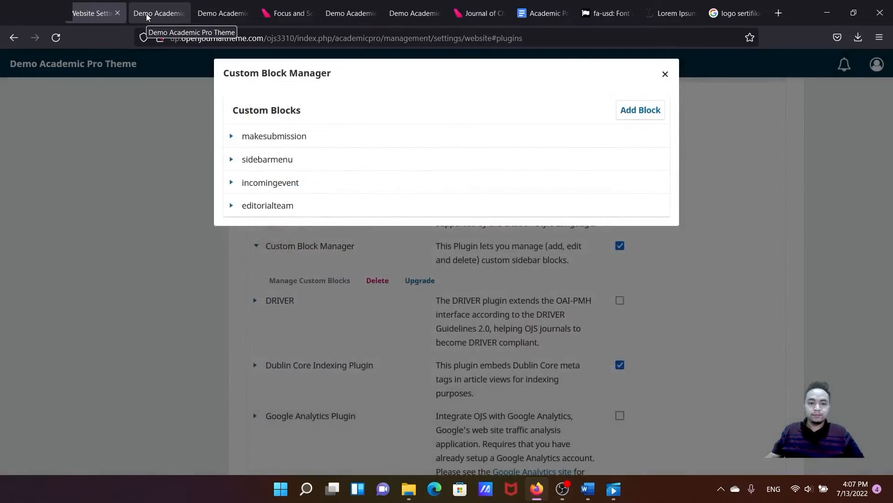
{"action": "left_click", "coordinate": [146, 14]}
{"action": "left_click", "coordinate": [56, 37]}
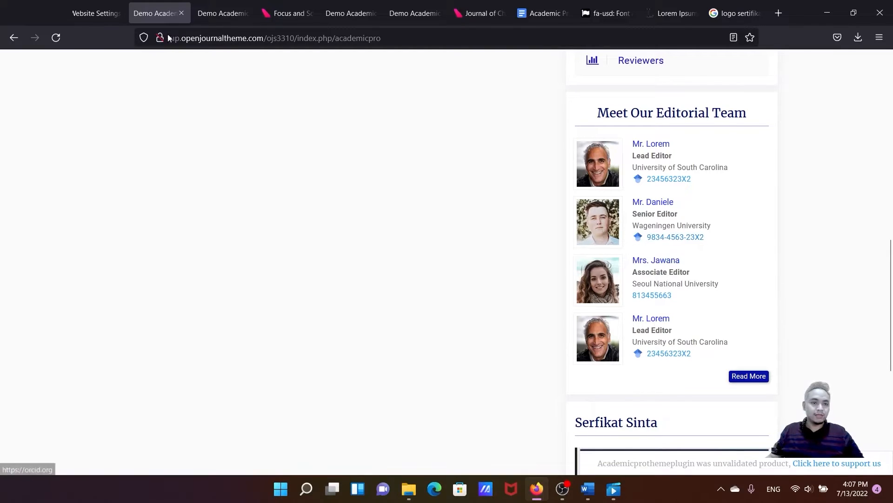
Reopen the editorialteam custom block and inspect the link URL behind the first editor's Google Scholar ID, leaving the block unsaved
{"action": "left_click", "coordinate": [105, 18]}
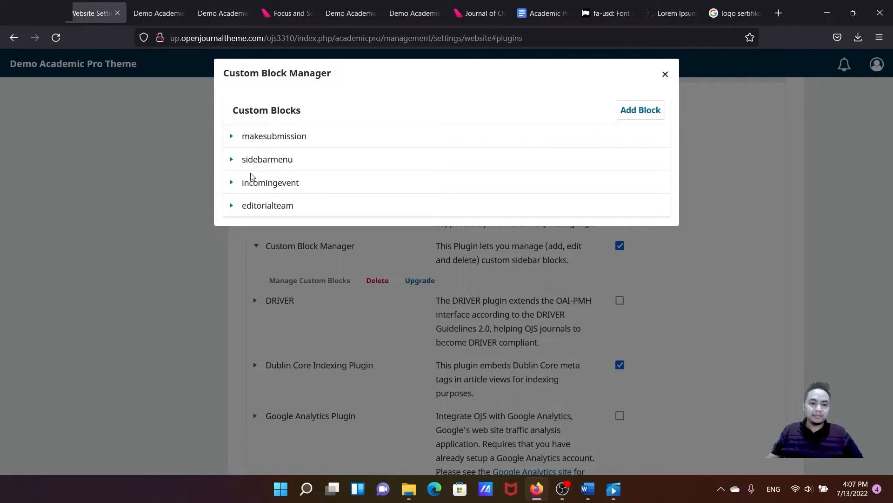
{"action": "left_click", "coordinate": [232, 206]}
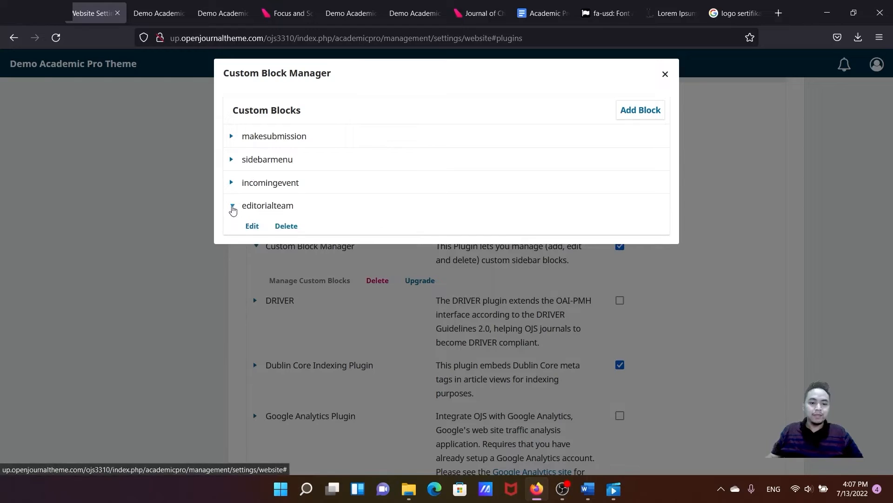
{"action": "left_click", "coordinate": [252, 225]}
{"action": "scroll", "coordinate": [343, 186], "scroll_direction": "down", "scroll_amount": 2}
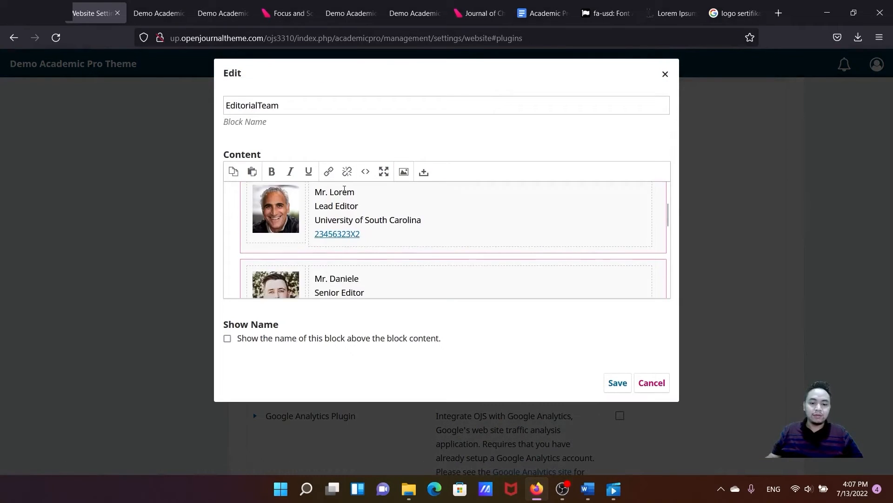
{"action": "double_click", "coordinate": [342, 234]}
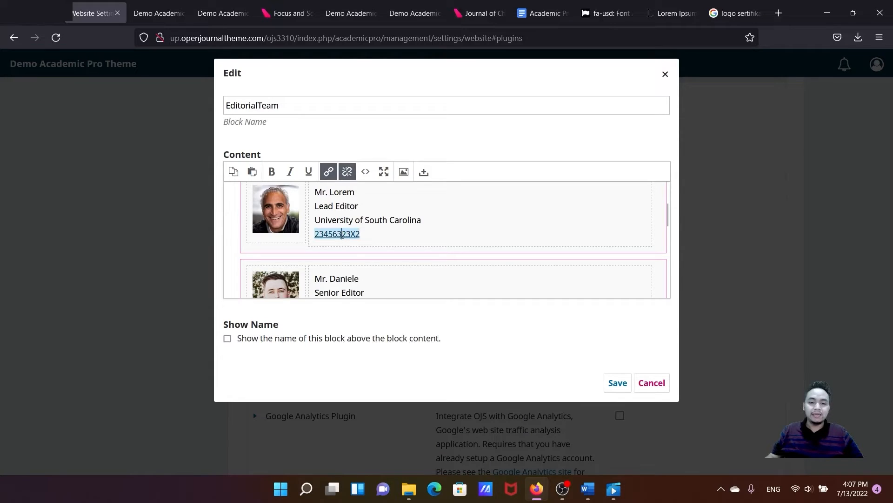
{"action": "left_click", "coordinate": [328, 172]}
{"action": "left_click_drag", "start_coordinate": [515, 219], "coordinate": [405, 216]}
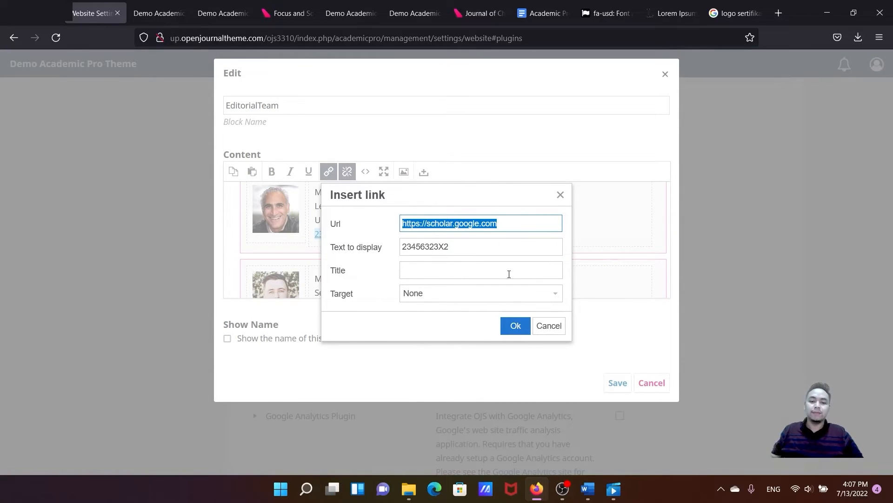
{"action": "left_click", "coordinate": [515, 325]}
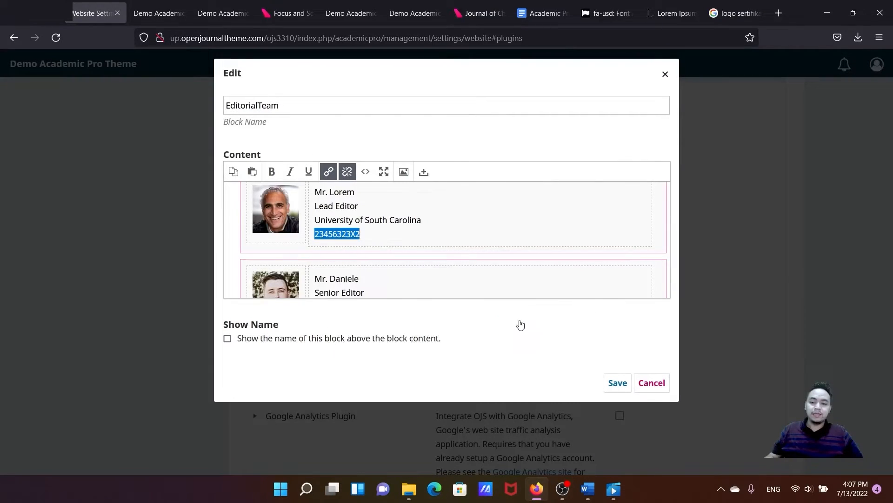
{"action": "left_click", "coordinate": [665, 74]}
Switch to the theme tutorial document and read the Editorial Team Profile section down to its tip on recommended image width
{"action": "left_click", "coordinate": [160, 13]}
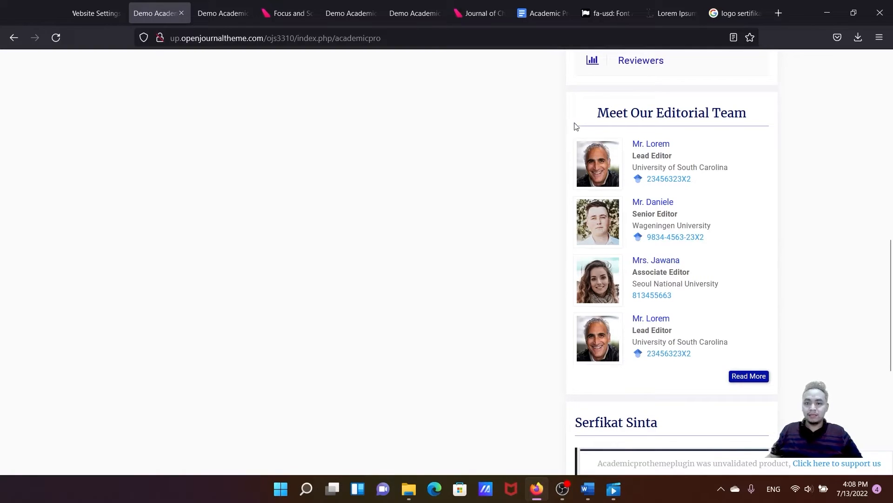
{"action": "left_click", "coordinate": [535, 23]}
{"action": "left_click", "coordinate": [536, 17]}
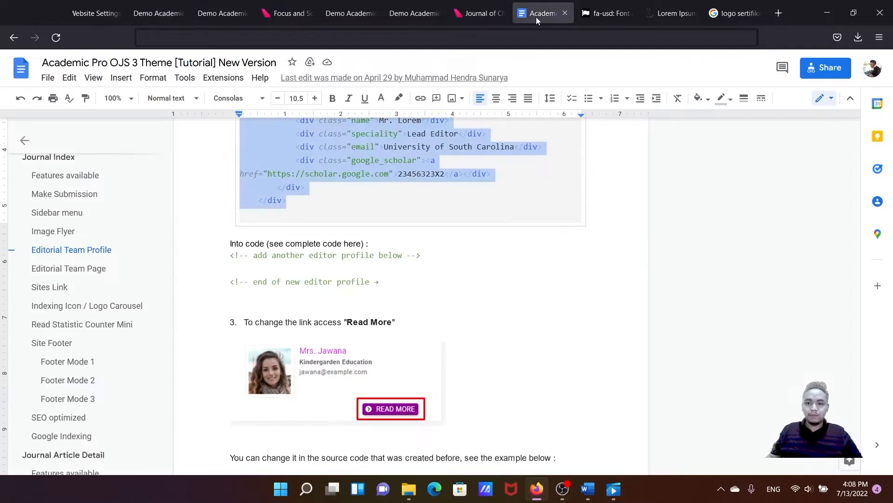
{"action": "double_click", "coordinate": [519, 308]}
{"action": "scroll", "coordinate": [484, 306], "scroll_direction": "up", "scroll_amount": 3}
{"action": "scroll", "coordinate": [451, 306], "scroll_direction": "up", "scroll_amount": 5}
{"action": "scroll", "coordinate": [451, 305], "scroll_direction": "down", "scroll_amount": 15}
{"action": "scroll", "coordinate": [416, 284], "scroll_direction": "down", "scroll_amount": 10}
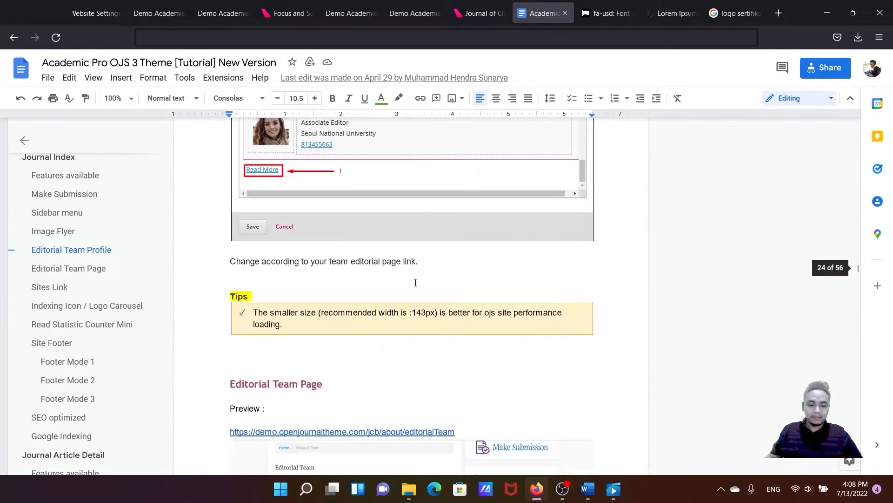
{"action": "left_click_drag", "start_coordinate": [253, 207], "coordinate": [302, 215]}
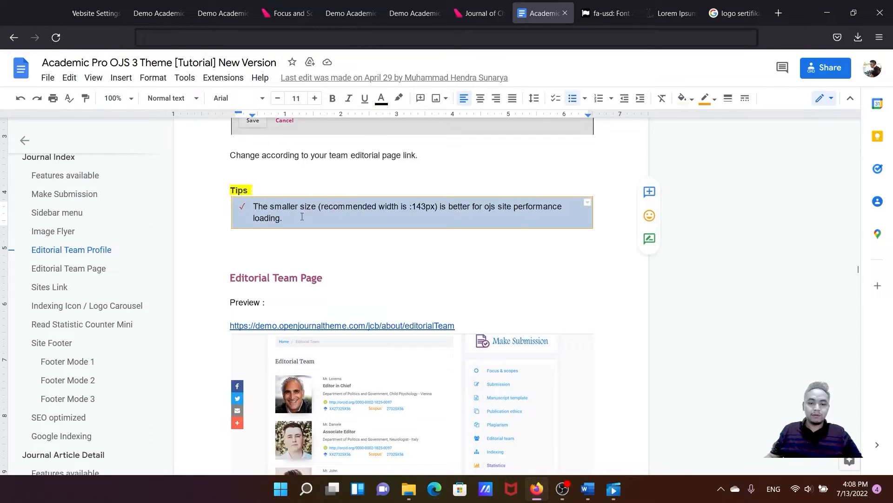
{"action": "double_click", "coordinate": [391, 231]}
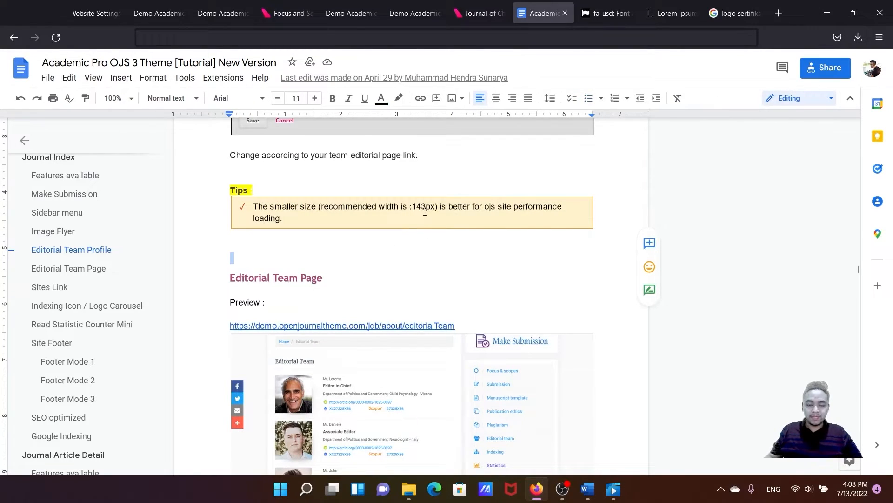
{"action": "left_click_drag", "start_coordinate": [427, 206], "coordinate": [412, 206]}
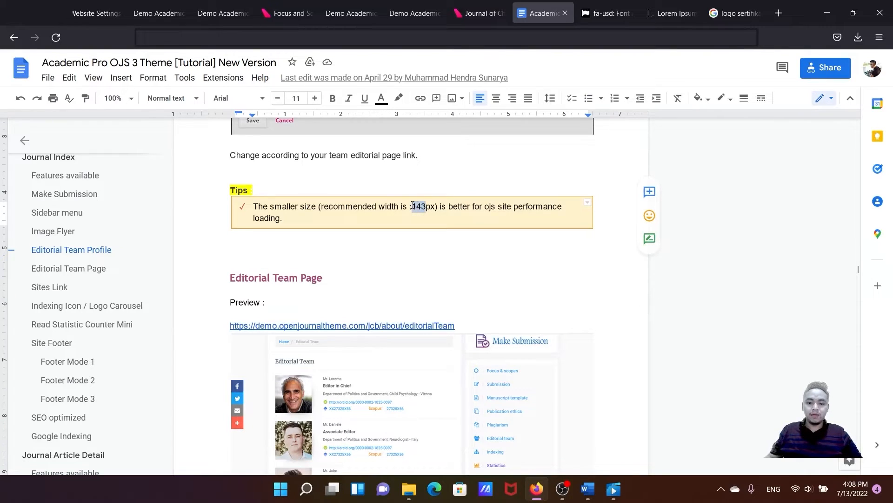
{"action": "left_click", "coordinate": [432, 269]}
{"action": "left_click_drag", "start_coordinate": [427, 206], "coordinate": [413, 207]}
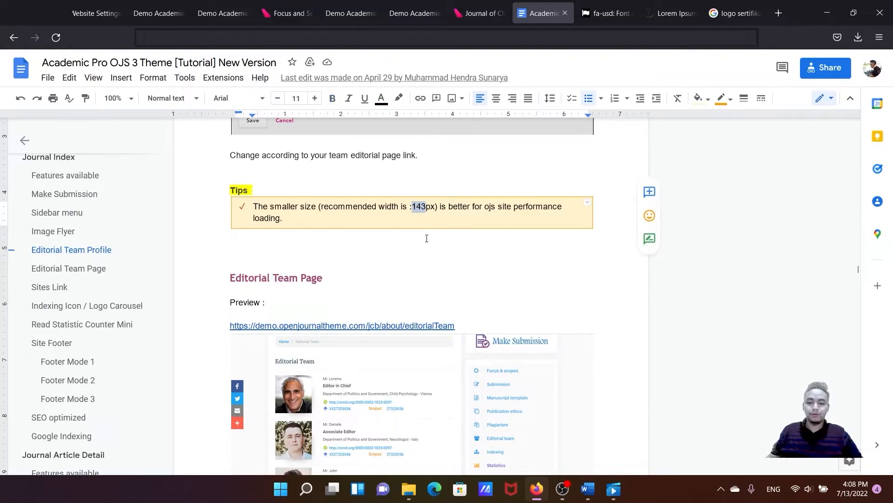
{"action": "left_click", "coordinate": [394, 248]}
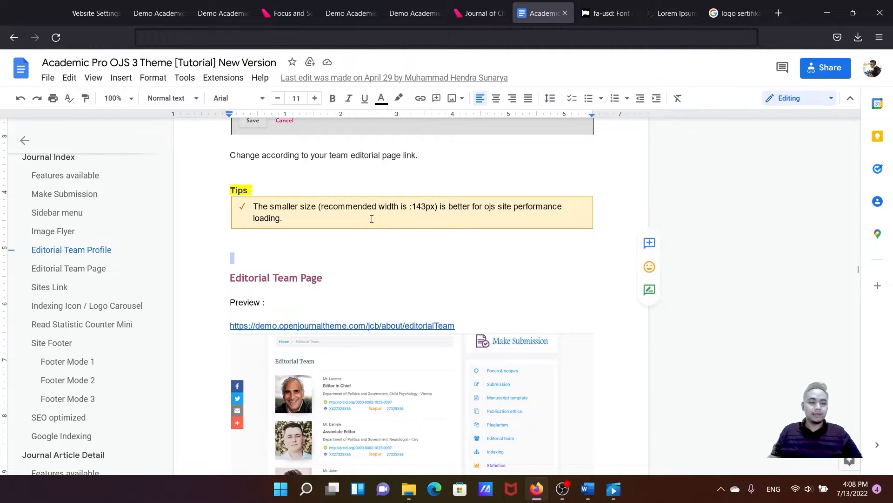
View the tutorial's Editorial Team Page section and check which entries the About menu on the journal homepage offers
{"action": "left_click", "coordinate": [80, 270]}
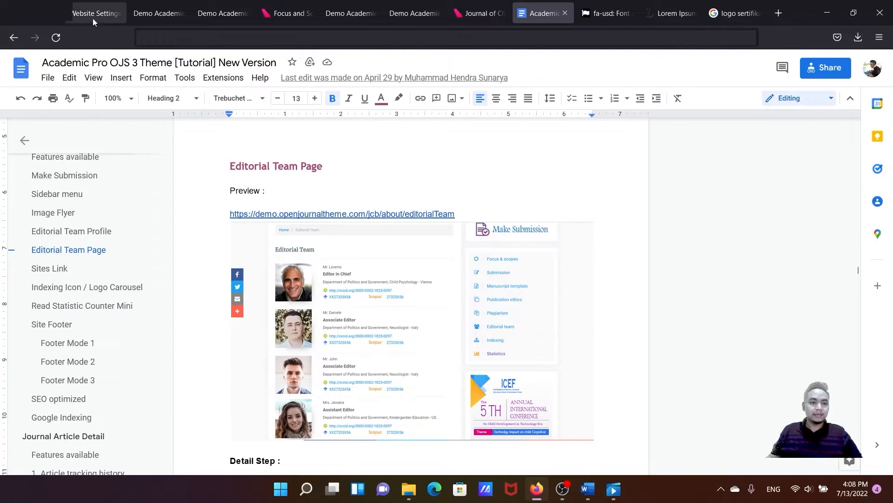
{"action": "left_click", "coordinate": [158, 13]}
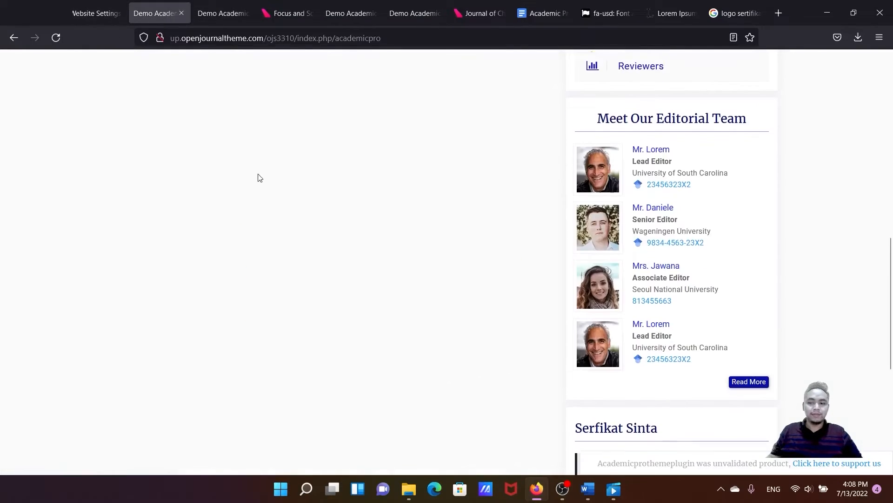
{"action": "scroll", "coordinate": [284, 195], "scroll_direction": "down", "scroll_amount": 1}
{"action": "scroll", "coordinate": [285, 200], "scroll_direction": "up", "scroll_amount": 1}
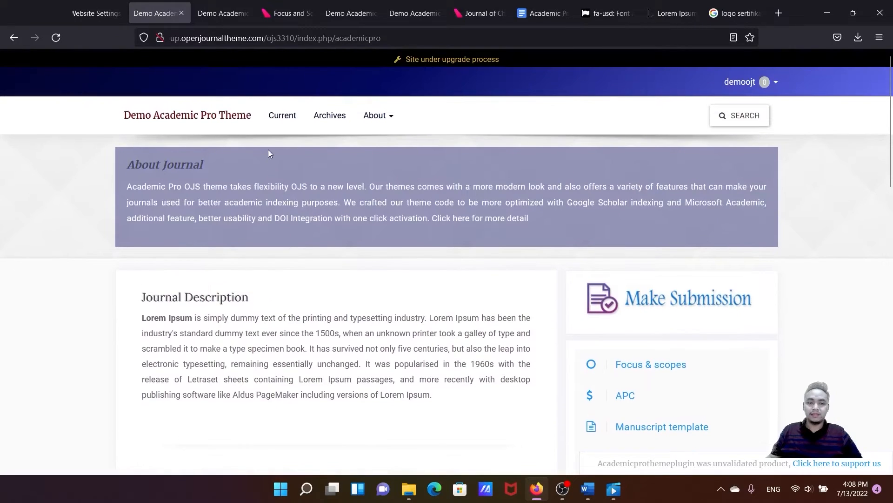
{"action": "left_click", "coordinate": [374, 118]}
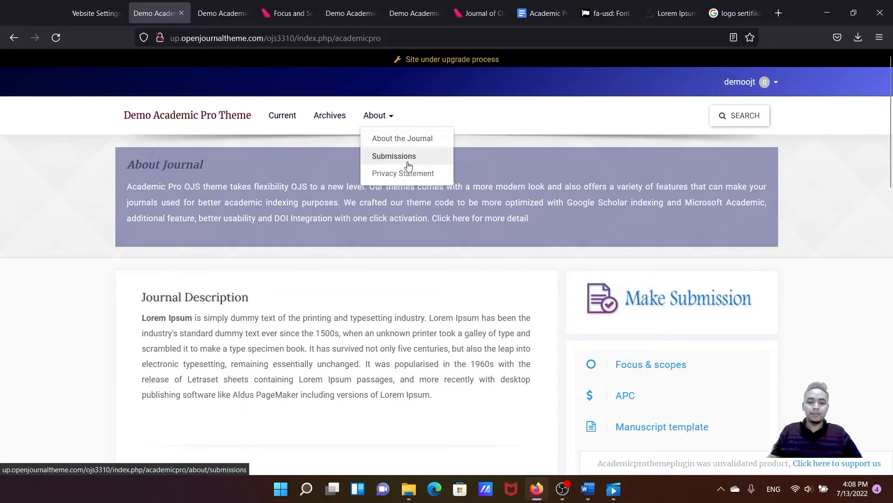
Close the Custom Block Manager and go to the Editorial Team field in the journal's masthead settings
{"action": "left_click", "coordinate": [94, 16]}
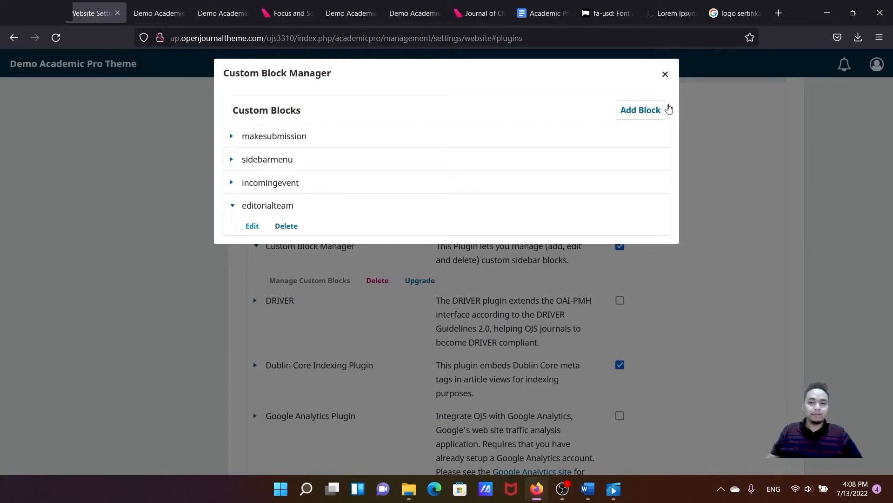
{"action": "left_click", "coordinate": [666, 74]}
{"action": "scroll", "coordinate": [464, 168], "scroll_direction": "up", "scroll_amount": 5}
{"action": "scroll", "coordinate": [465, 168], "scroll_direction": "up", "scroll_amount": 6}
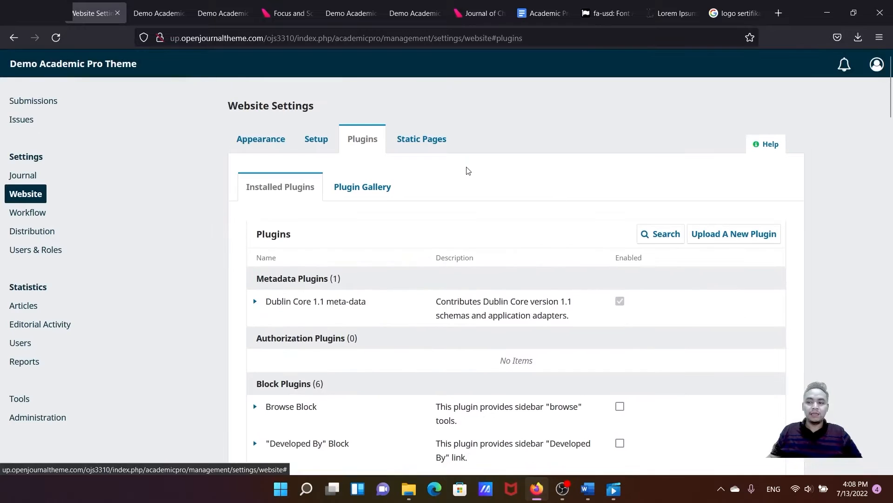
{"action": "left_click", "coordinate": [23, 182]}
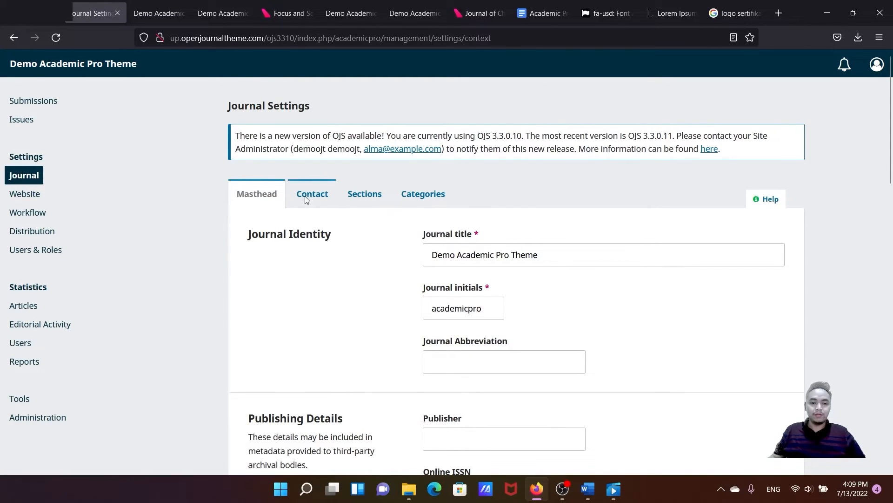
{"action": "scroll", "coordinate": [307, 198], "scroll_direction": "down", "scroll_amount": 9}
{"action": "scroll", "coordinate": [310, 198], "scroll_direction": "down", "scroll_amount": 4}
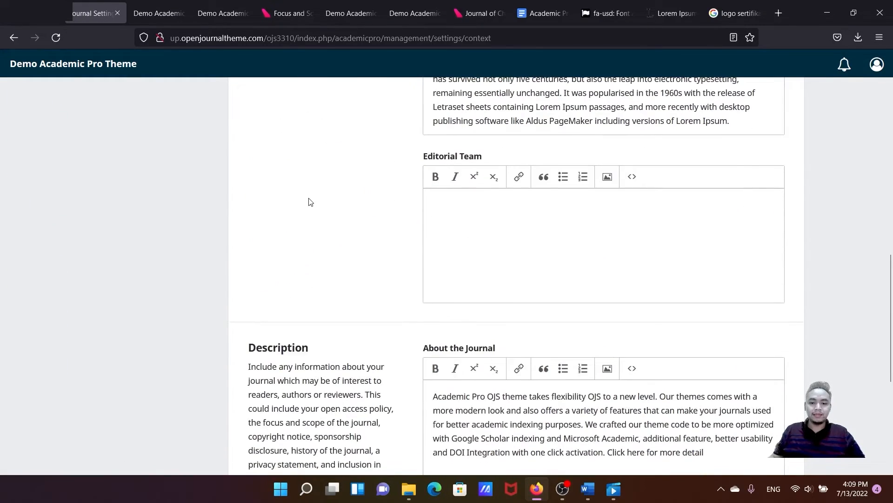
Enter a sample editor's name followed by "Chief in editor, afiliasi" as plain text in the Editorial Team field
{"action": "left_click", "coordinate": [505, 211]}
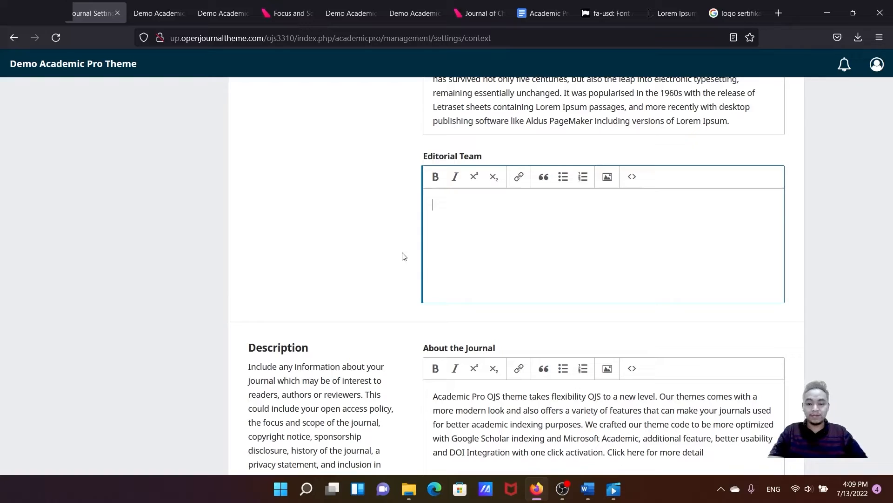
{"action": "type", "text": "Mr. Lorem,"}
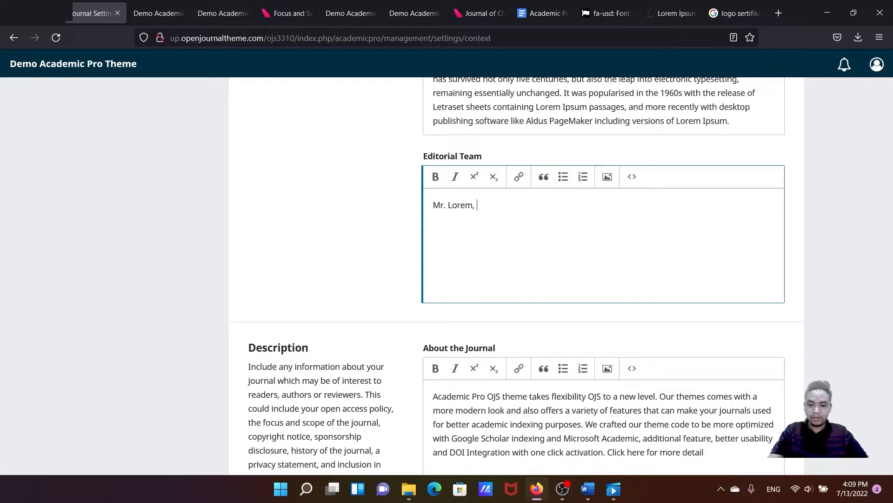
{"action": "type", "text": "Chief"}
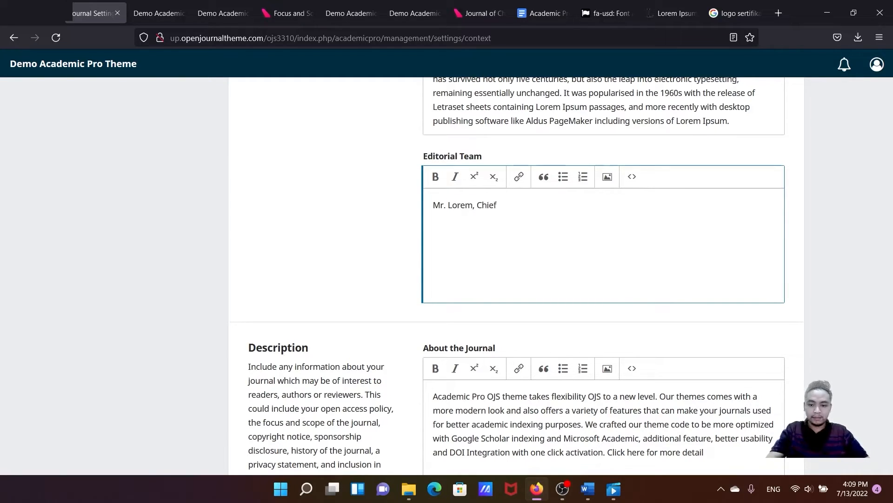
{"action": "type", "text": " in editor"}
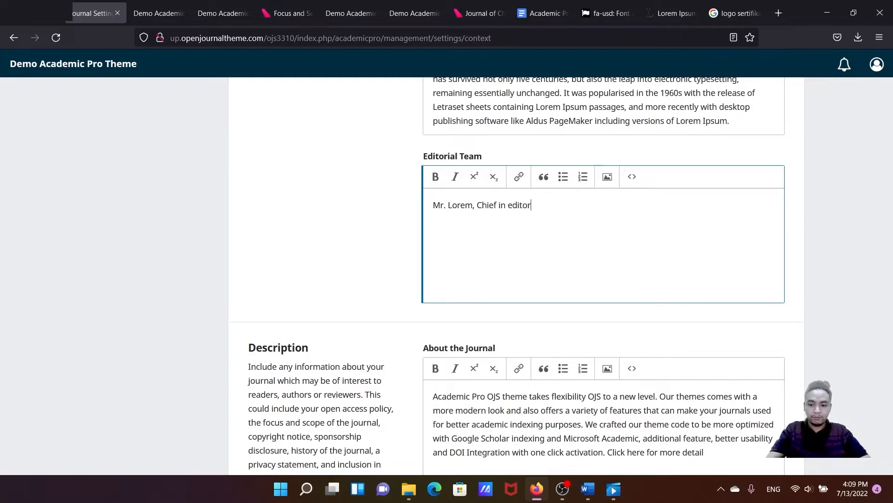
{"action": "type", "text": ", af"}
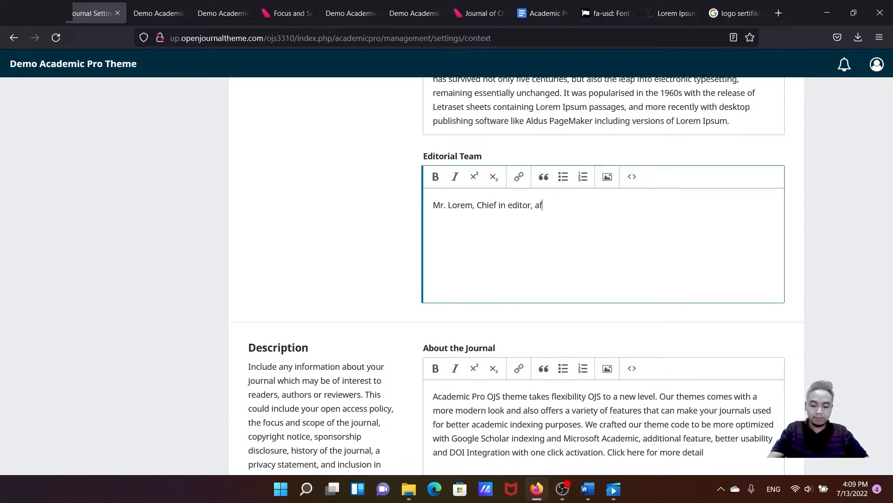
{"action": "type", "text": "iliasi"}
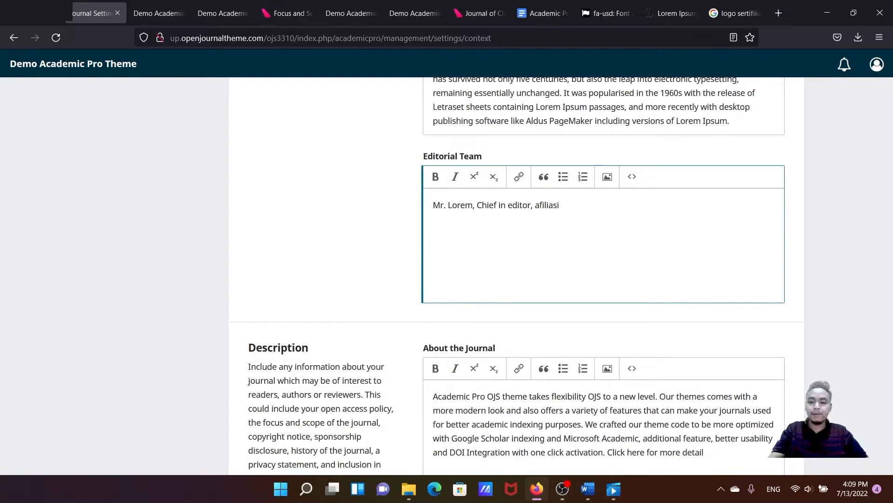
{"action": "left_click_drag", "start_coordinate": [586, 205], "coordinate": [432, 208]}
{"action": "left_click", "coordinate": [486, 246]}
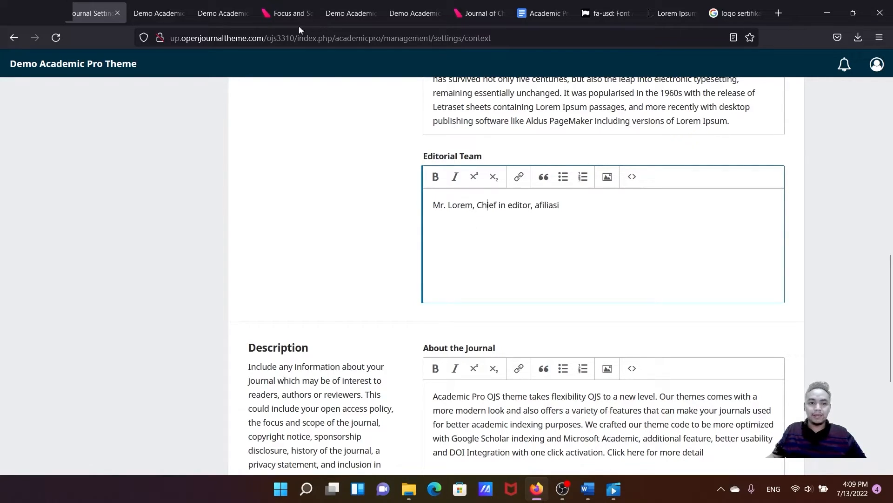
Open the Editorial Team page of the Journal of Child Behaviour demo and examine how its editor profiles are laid out
{"action": "left_click", "coordinate": [228, 14]}
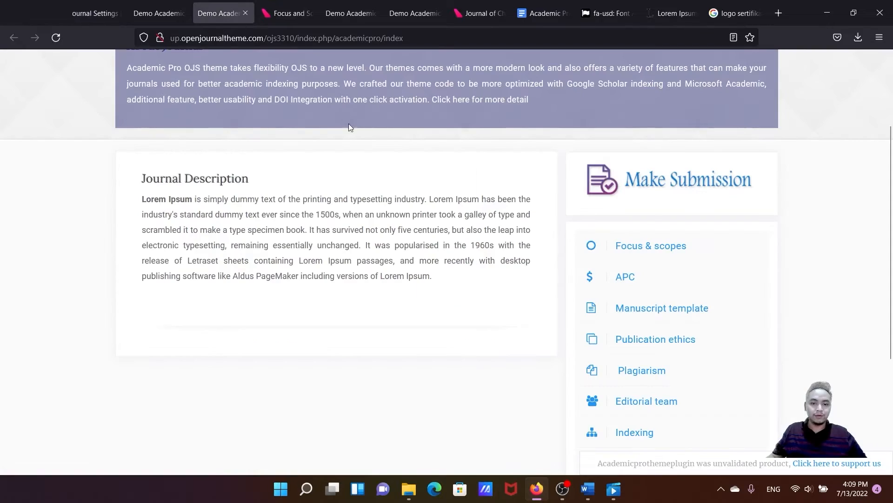
{"action": "left_click", "coordinate": [414, 14]}
{"action": "left_click", "coordinate": [459, 14]}
{"action": "scroll", "coordinate": [441, 98], "scroll_direction": "up", "scroll_amount": 10}
{"action": "left_click", "coordinate": [573, 98]}
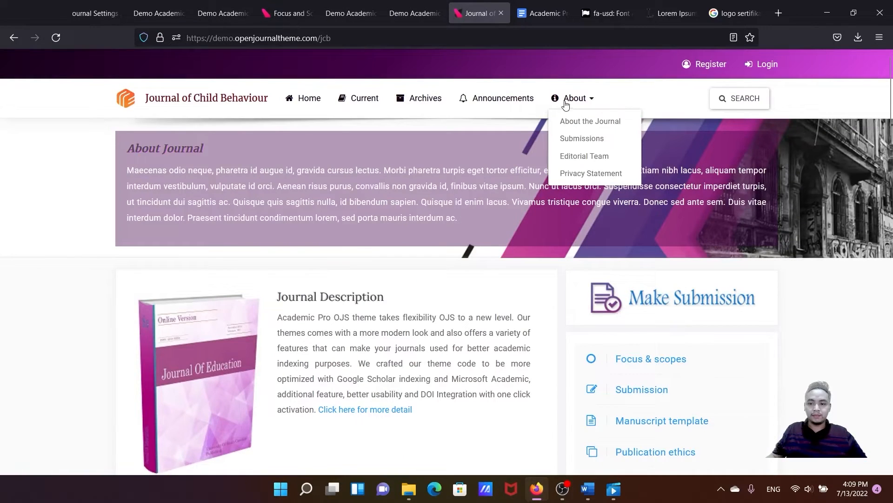
{"action": "left_click", "coordinate": [575, 156]}
{"action": "scroll", "coordinate": [379, 188], "scroll_direction": "down", "scroll_amount": 5}
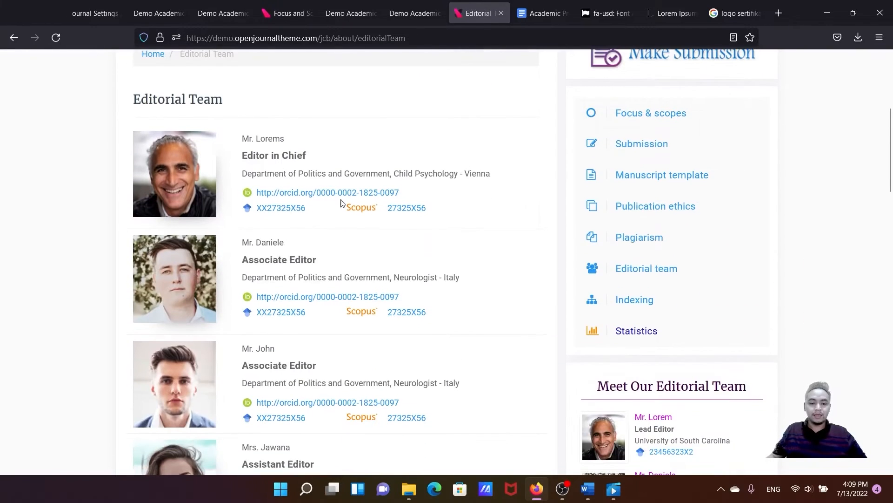
{"action": "scroll", "coordinate": [251, 148], "scroll_direction": "up", "scroll_amount": 1}
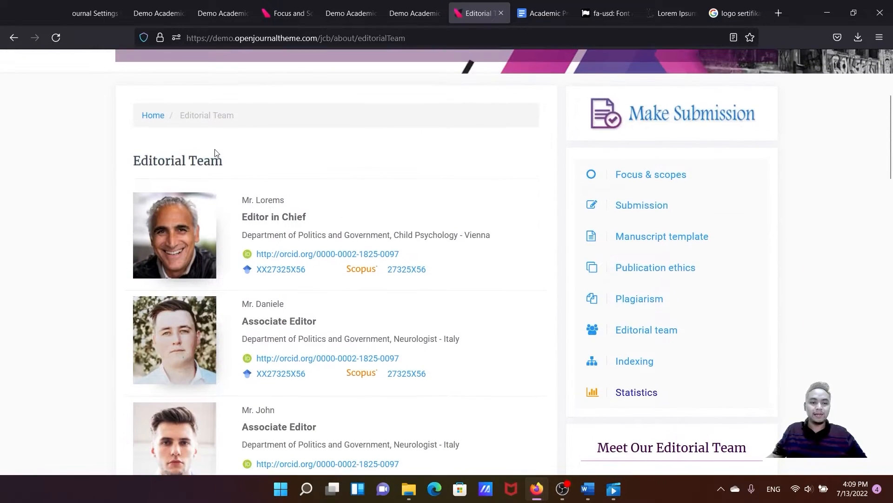
{"action": "scroll", "coordinate": [200, 147], "scroll_direction": "down", "scroll_amount": 1}
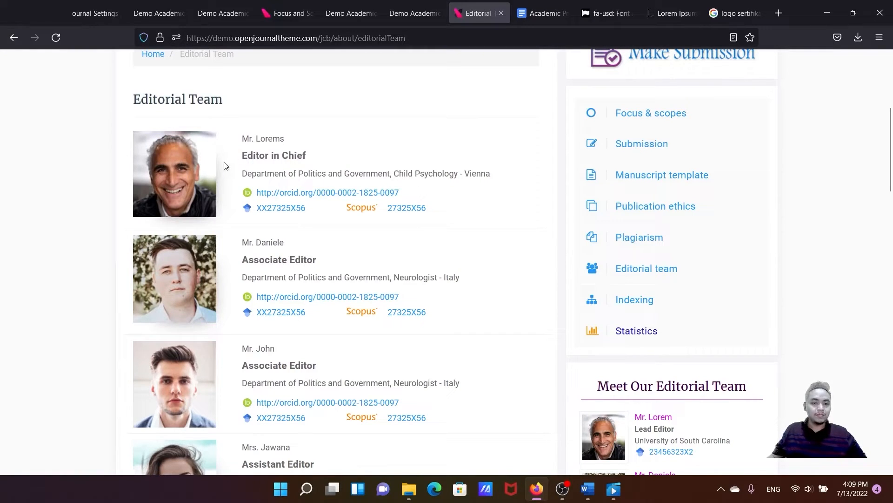
Switch to the theme tutorial document and copy the complete editorial_page HTML code from its Editorial Team Page section
{"action": "left_click", "coordinate": [532, 17]}
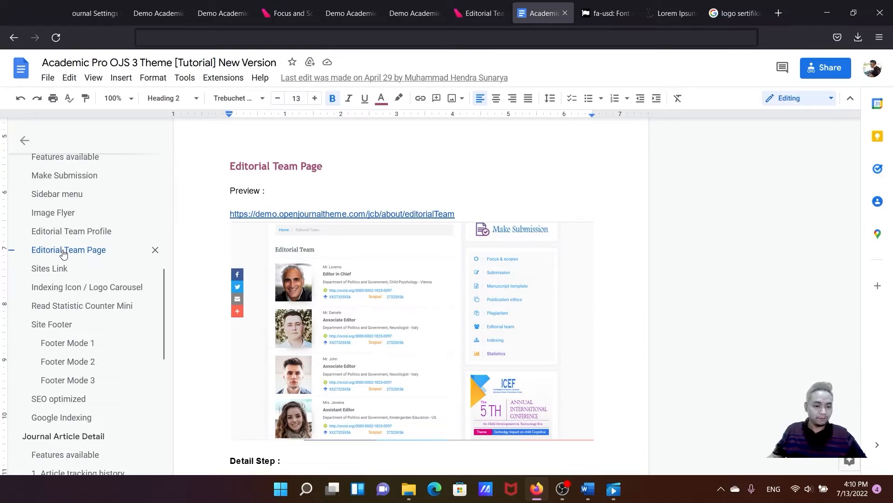
{"action": "scroll", "coordinate": [302, 250], "scroll_direction": "down", "scroll_amount": 5}
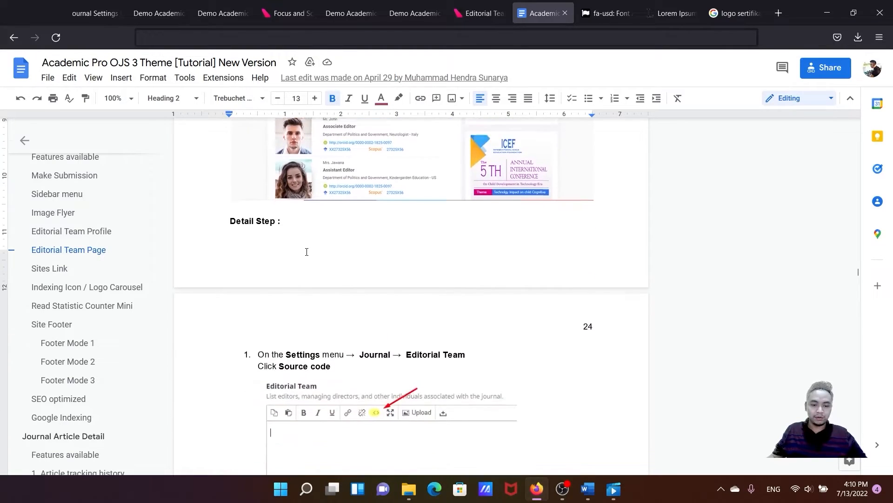
{"action": "scroll", "coordinate": [307, 251], "scroll_direction": "down", "scroll_amount": 8}
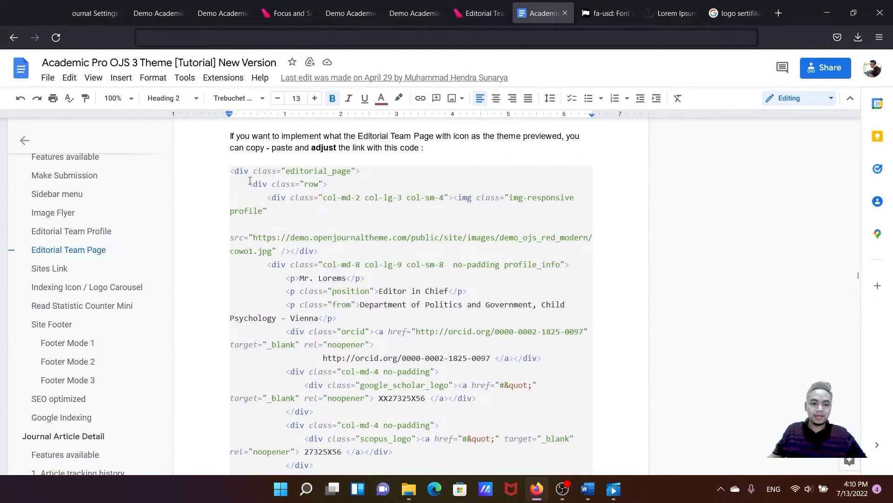
{"action": "left_click_drag", "start_coordinate": [232, 171], "coordinate": [260, 223]}
{"action": "scroll", "coordinate": [302, 235], "scroll_direction": "down", "scroll_amount": 8}
{"action": "scroll", "coordinate": [301, 265], "scroll_direction": "down", "scroll_amount": 8}
{"action": "scroll", "coordinate": [301, 271], "scroll_direction": "down", "scroll_amount": 4}
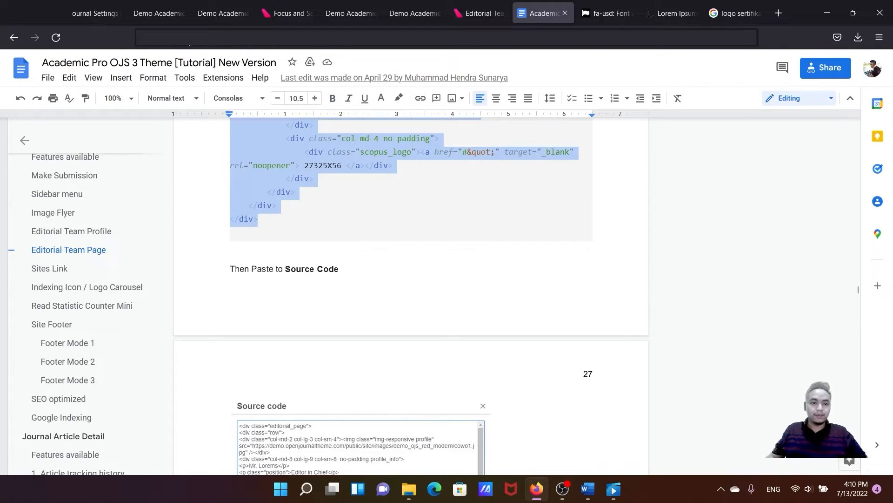
Replace the Editorial Team field's source code in the journal masthead settings with the copied editorial_page HTML
{"action": "left_click", "coordinate": [95, 13]}
{"action": "scroll", "coordinate": [321, 241], "scroll_direction": "up", "scroll_amount": 6}
{"action": "scroll", "coordinate": [422, 254], "scroll_direction": "down", "scroll_amount": 6}
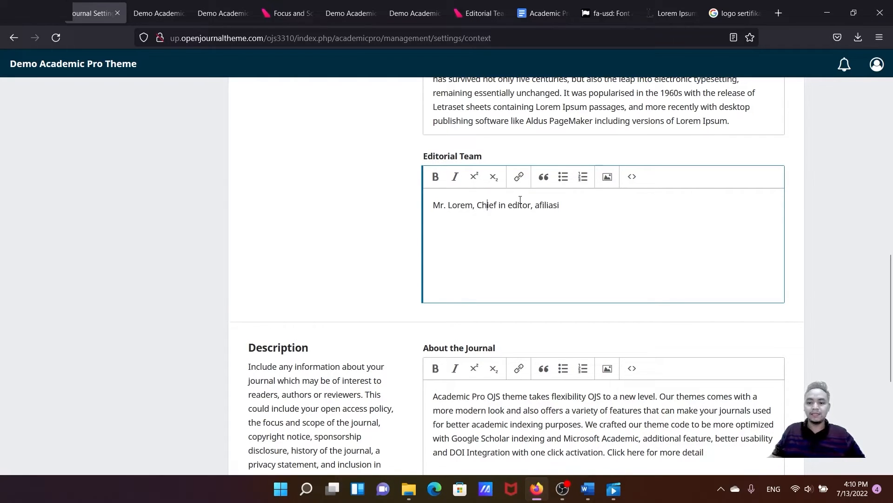
{"action": "scroll", "coordinate": [520, 200], "scroll_direction": "up", "scroll_amount": 15}
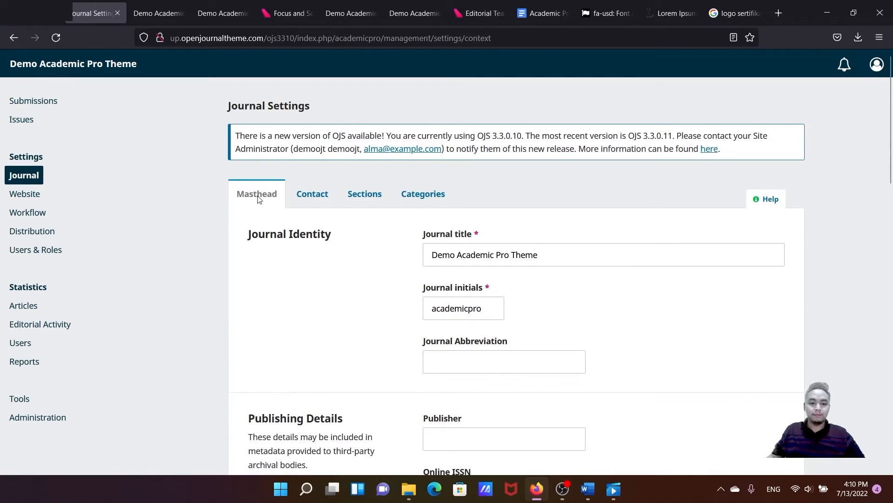
{"action": "scroll", "coordinate": [279, 196], "scroll_direction": "down", "scroll_amount": 14}
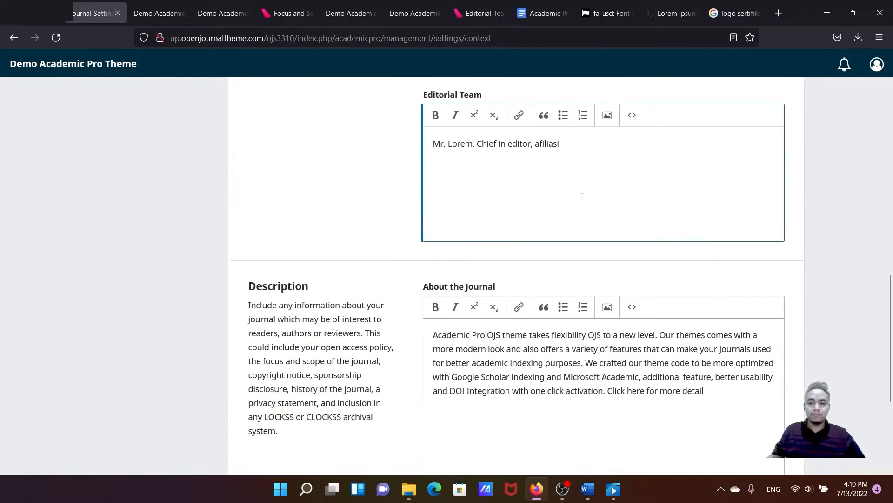
{"action": "left_click_drag", "start_coordinate": [578, 149], "coordinate": [432, 136]}
{"action": "left_click", "coordinate": [632, 116]}
{"action": "left_click_drag", "start_coordinate": [487, 132], "coordinate": [276, 122]}
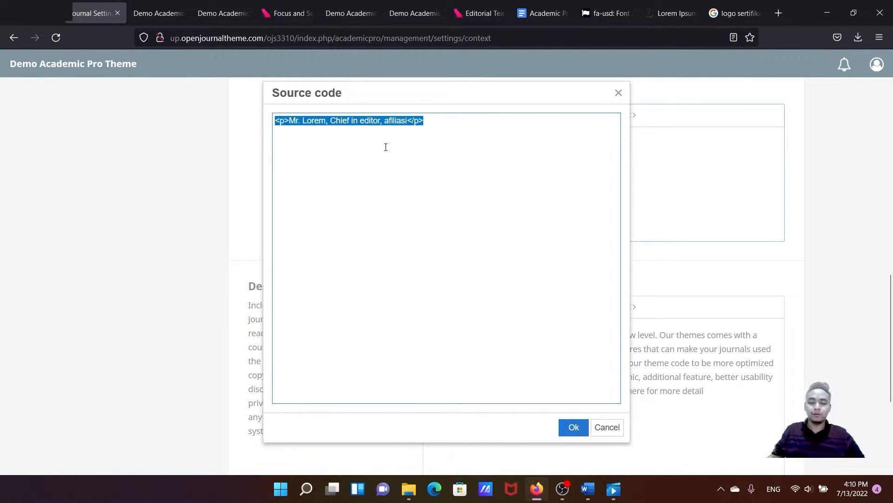
{"action": "key", "text": "BackSpace"}
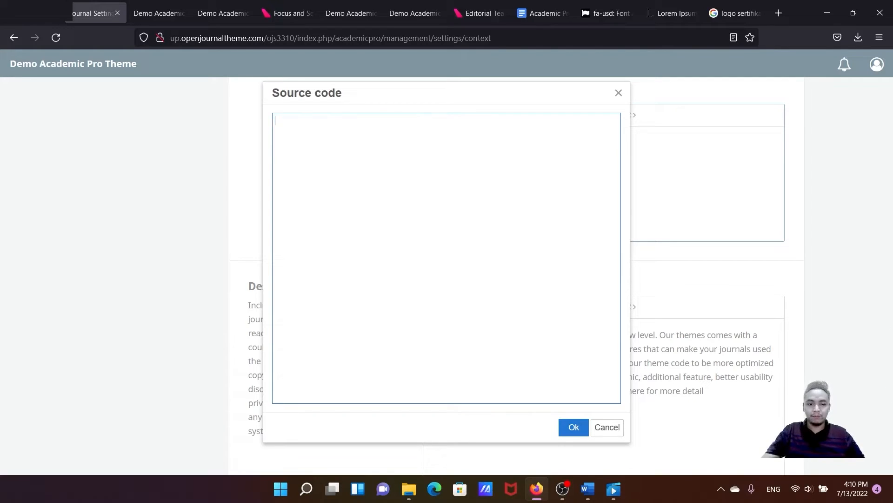
{"action": "key", "text": "ctrl+v"}
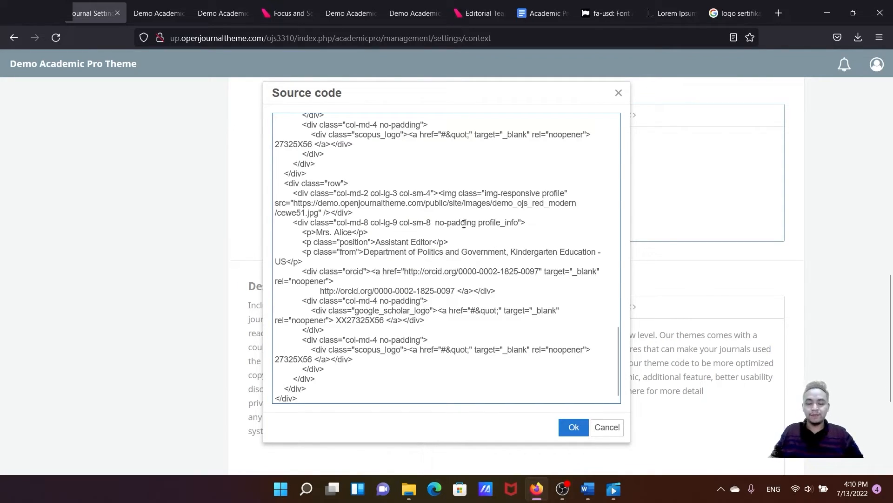
Review the editor entries in the pasted source code and apply it to the Editorial Team field
{"action": "scroll", "coordinate": [394, 213], "scroll_direction": "up", "scroll_amount": 10}
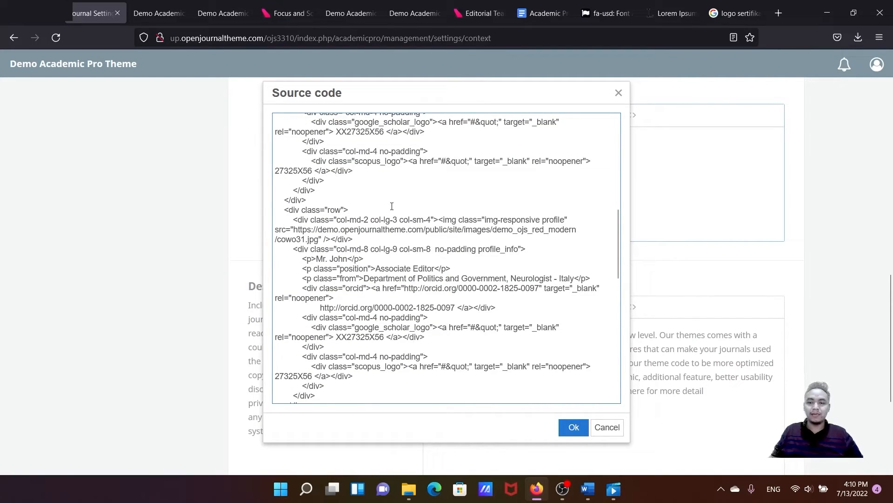
{"action": "scroll", "coordinate": [393, 208], "scroll_direction": "up", "scroll_amount": 4}
{"action": "scroll", "coordinate": [397, 210], "scroll_direction": "up", "scroll_amount": 6}
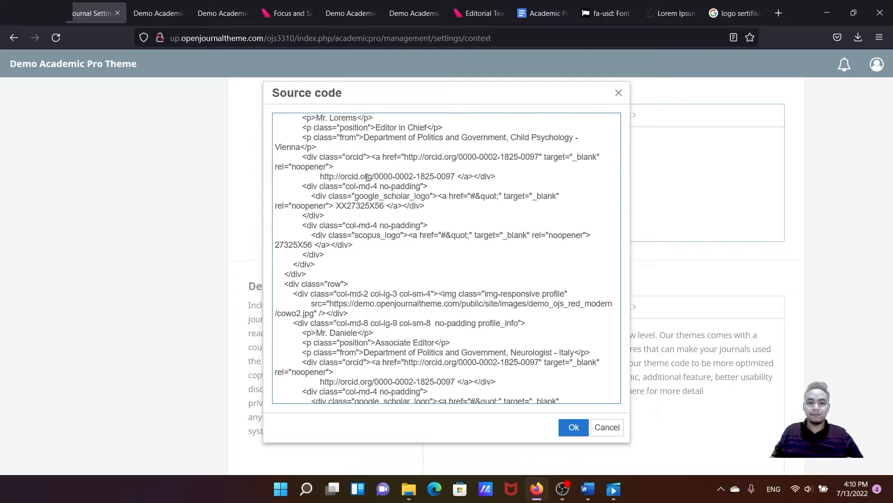
{"action": "scroll", "coordinate": [399, 201], "scroll_direction": "up", "scroll_amount": 2}
{"action": "scroll", "coordinate": [405, 209], "scroll_direction": "down", "scroll_amount": 8}
{"action": "scroll", "coordinate": [415, 219], "scroll_direction": "down", "scroll_amount": 5}
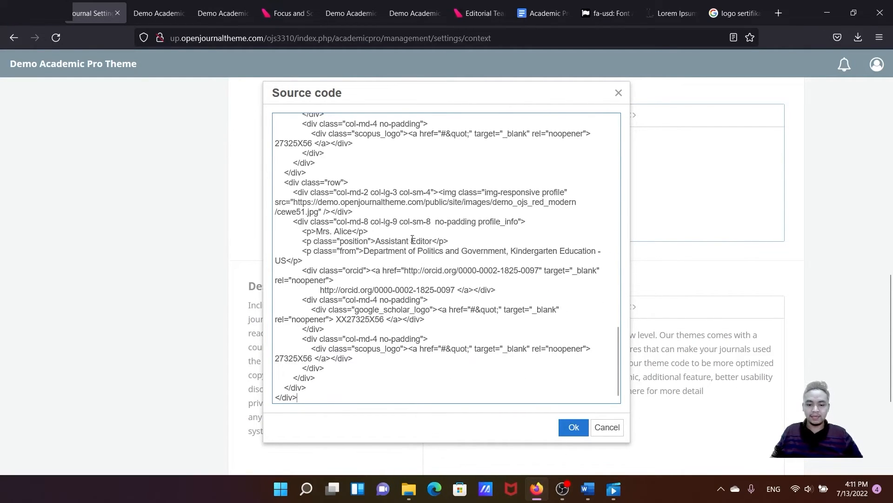
{"action": "left_click", "coordinate": [574, 427]}
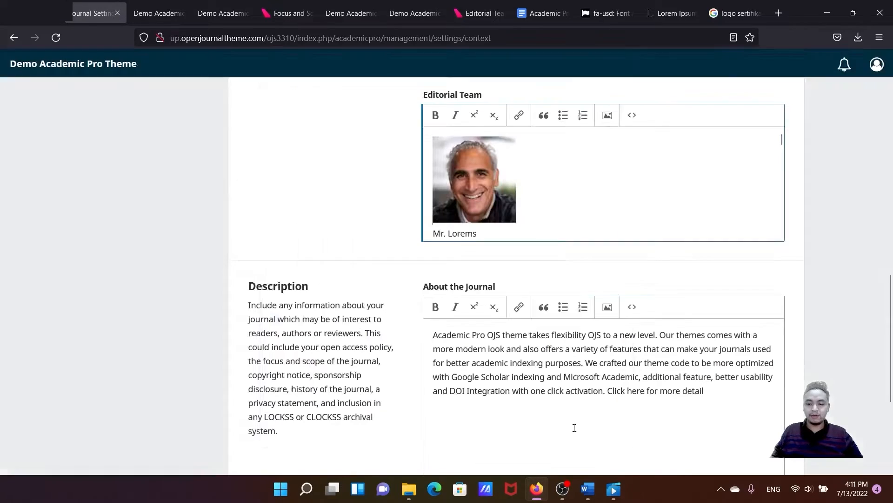
Save the journal's masthead settings
{"action": "scroll", "coordinate": [516, 198], "scroll_direction": "down", "scroll_amount": 10}
{"action": "scroll", "coordinate": [530, 207], "scroll_direction": "up", "scroll_amount": 3}
{"action": "scroll", "coordinate": [533, 224], "scroll_direction": "down", "scroll_amount": 5}
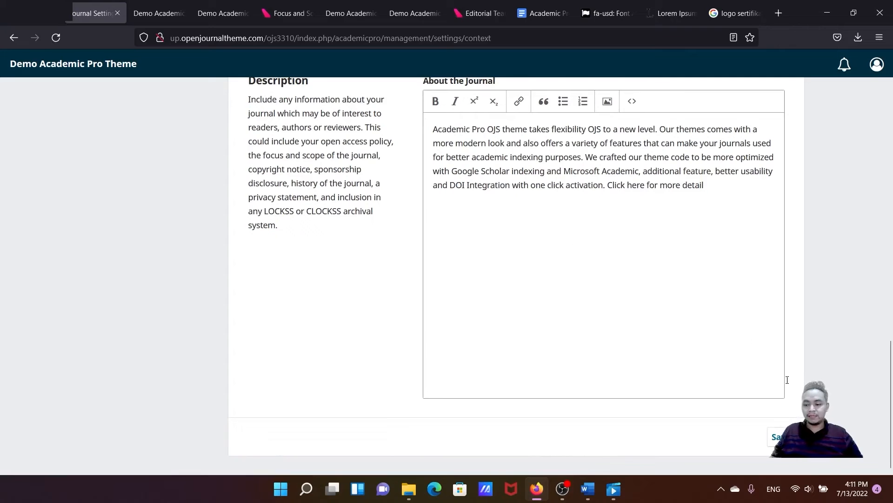
{"action": "left_click", "coordinate": [776, 437]}
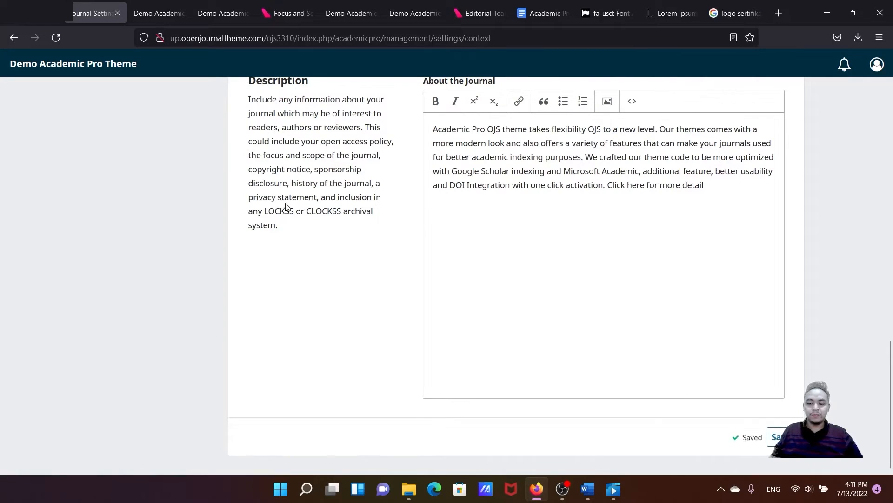
Reload the Demo Academic Pro Theme homepage and check its About menu for an Editorial Team entry
{"action": "left_click", "coordinate": [151, 13]}
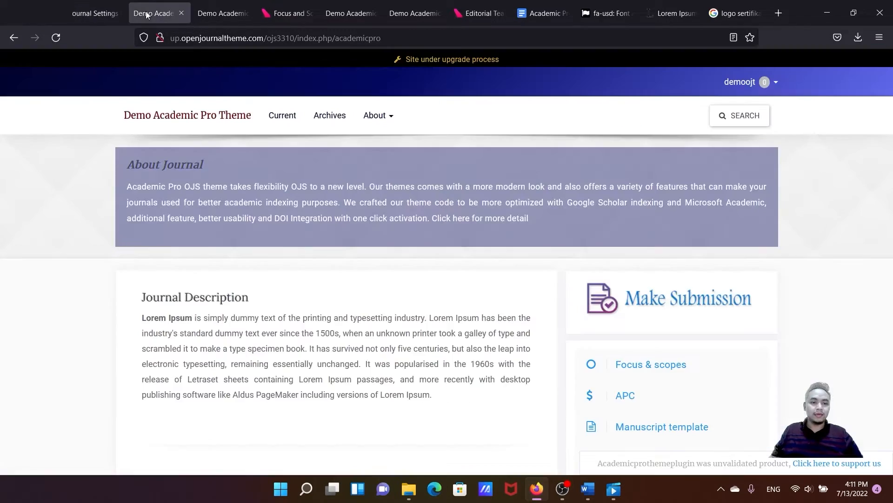
{"action": "left_click", "coordinate": [60, 36]}
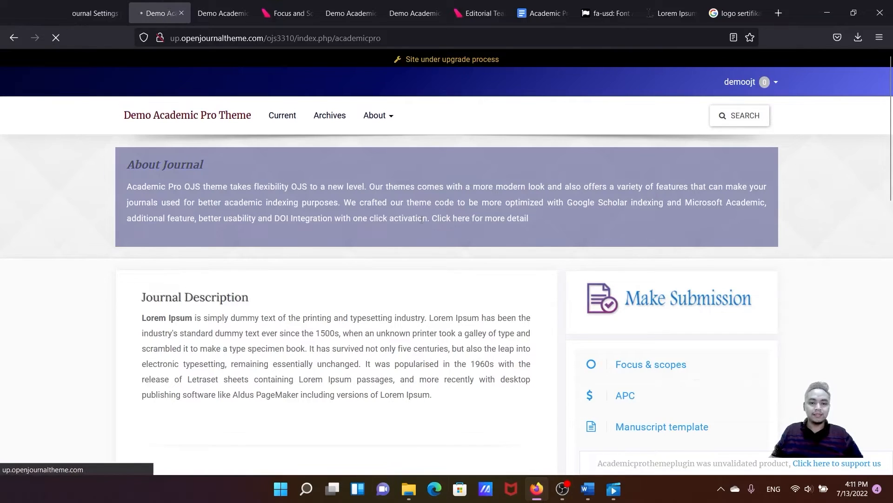
{"action": "scroll", "coordinate": [390, 192], "scroll_direction": "down", "scroll_amount": 2}
{"action": "scroll", "coordinate": [390, 192], "scroll_direction": "up", "scroll_amount": 2}
{"action": "left_click", "coordinate": [381, 116]}
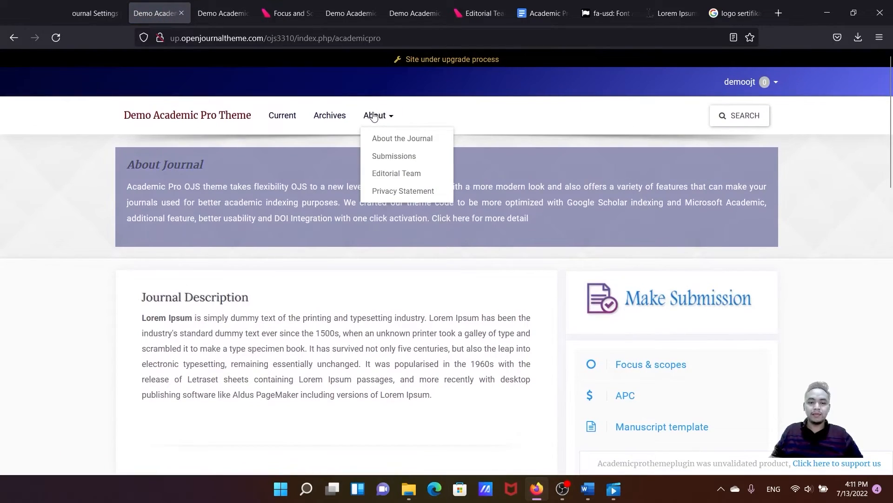
Open the journal's Editorial Team page and examine the editor profiles listed on it
{"action": "left_click", "coordinate": [401, 174]}
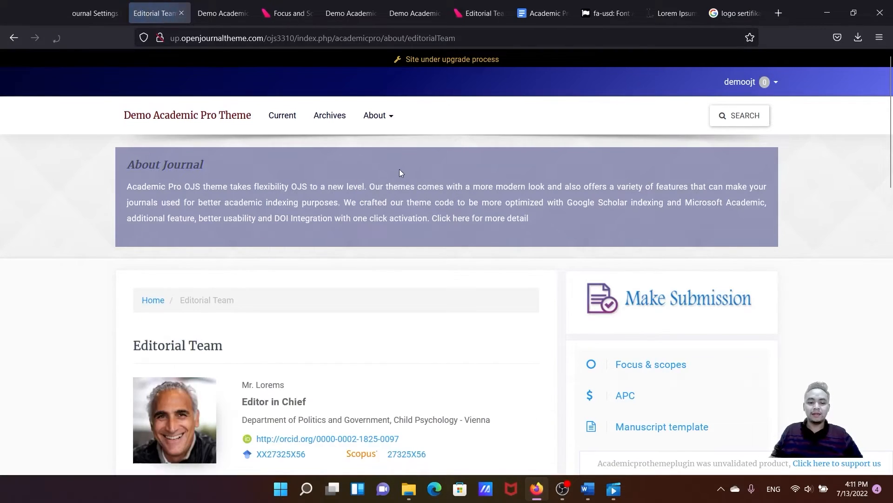
{"action": "scroll", "coordinate": [399, 169], "scroll_direction": "down", "scroll_amount": 15}
{"action": "scroll", "coordinate": [322, 179], "scroll_direction": "down", "scroll_amount": 3}
{"action": "scroll", "coordinate": [296, 186], "scroll_direction": "up", "scroll_amount": 5}
{"action": "scroll", "coordinate": [301, 189], "scroll_direction": "up", "scroll_amount": 3}
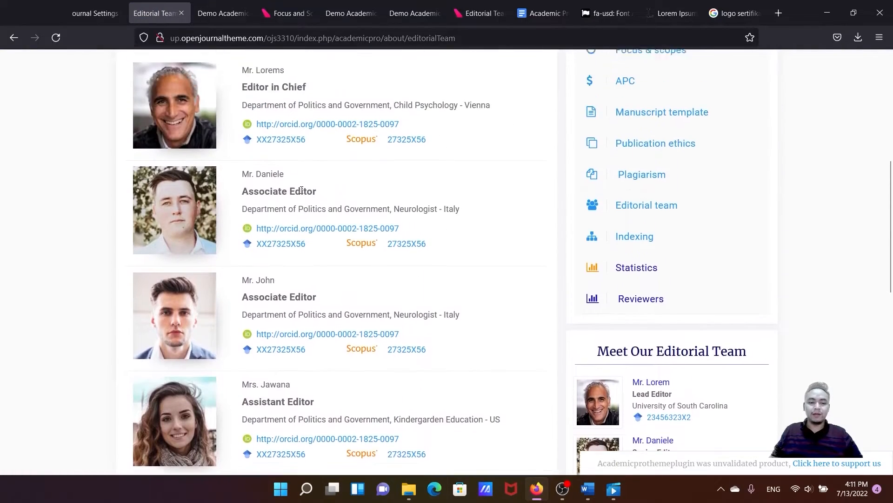
{"action": "scroll", "coordinate": [695, 349], "scroll_direction": "down", "scroll_amount": 3}
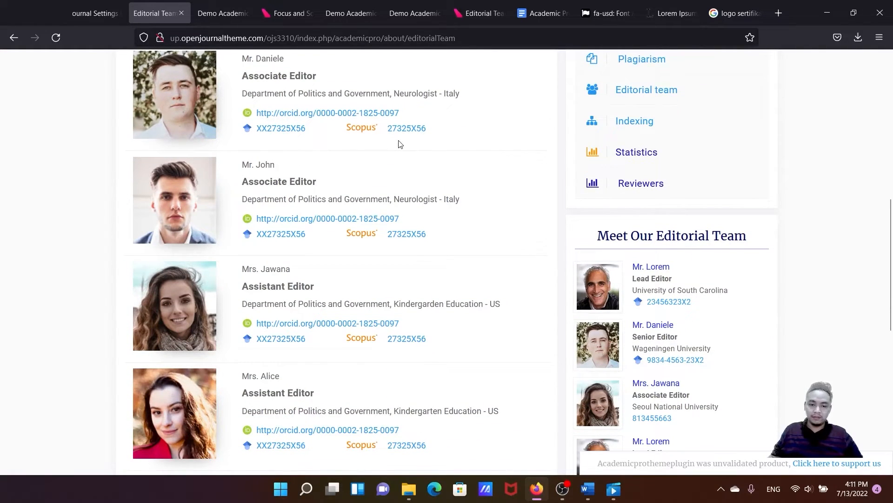
{"action": "scroll", "coordinate": [436, 229], "scroll_direction": "up", "scroll_amount": 1}
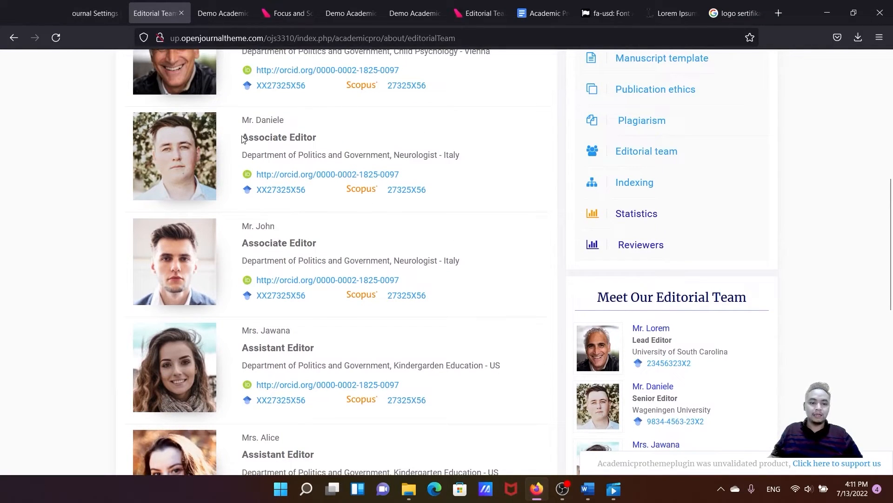
Return to the journal masthead settings and review the Editorial Team field's content and source code without changing it
{"action": "left_click", "coordinate": [102, 16]}
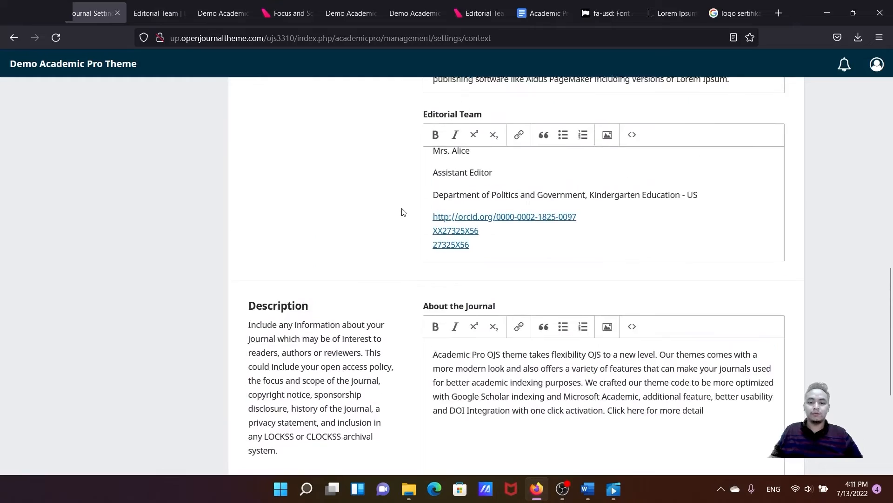
{"action": "scroll", "coordinate": [470, 229], "scroll_direction": "down", "scroll_amount": 10}
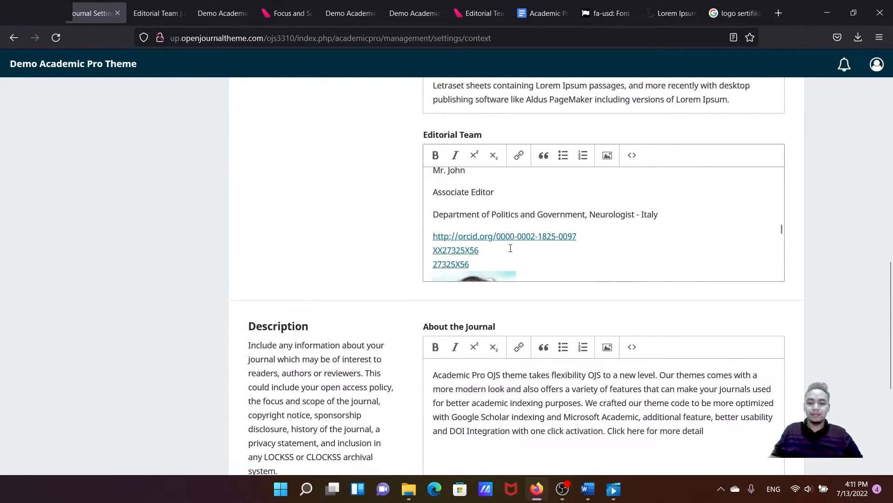
{"action": "scroll", "coordinate": [512, 247], "scroll_direction": "down", "scroll_amount": 6}
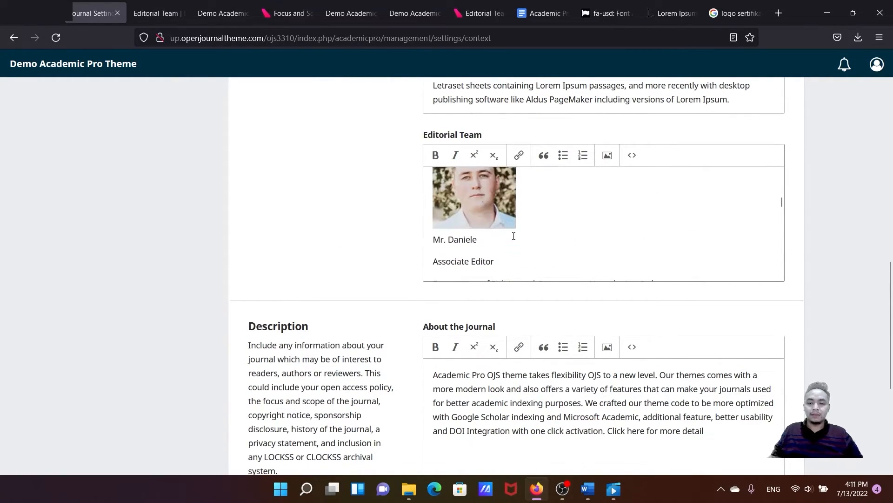
{"action": "scroll", "coordinate": [514, 236], "scroll_direction": "up", "scroll_amount": 3}
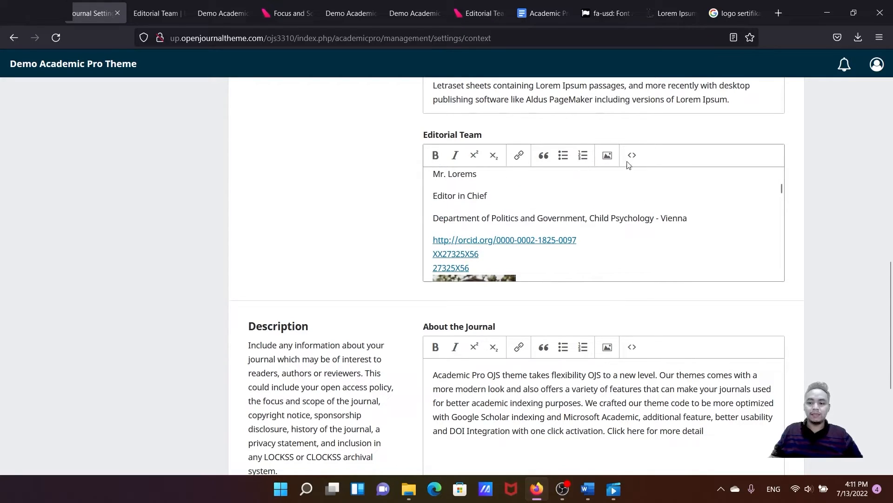
{"action": "scroll", "coordinate": [621, 191], "scroll_direction": "up", "scroll_amount": 1}
{"action": "scroll", "coordinate": [621, 192], "scroll_direction": "up", "scroll_amount": 5}
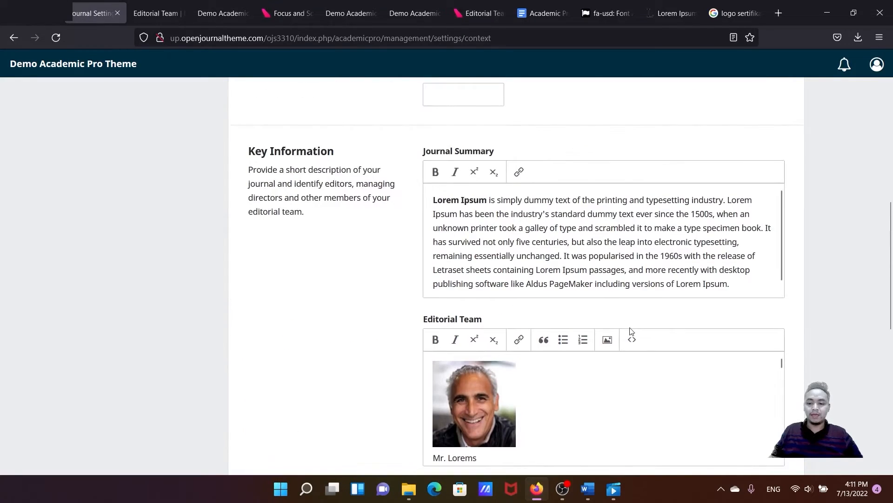
{"action": "left_click", "coordinate": [632, 340]}
{"action": "scroll", "coordinate": [406, 317], "scroll_direction": "down", "scroll_amount": 10}
{"action": "scroll", "coordinate": [406, 317], "scroll_direction": "up", "scroll_amount": 10}
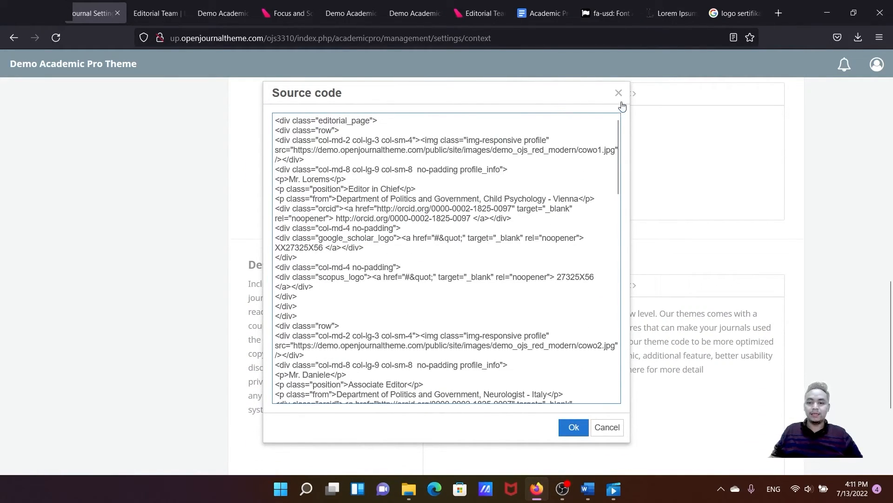
{"action": "left_click", "coordinate": [621, 96]}
{"action": "scroll", "coordinate": [481, 231], "scroll_direction": "up", "scroll_amount": 3}
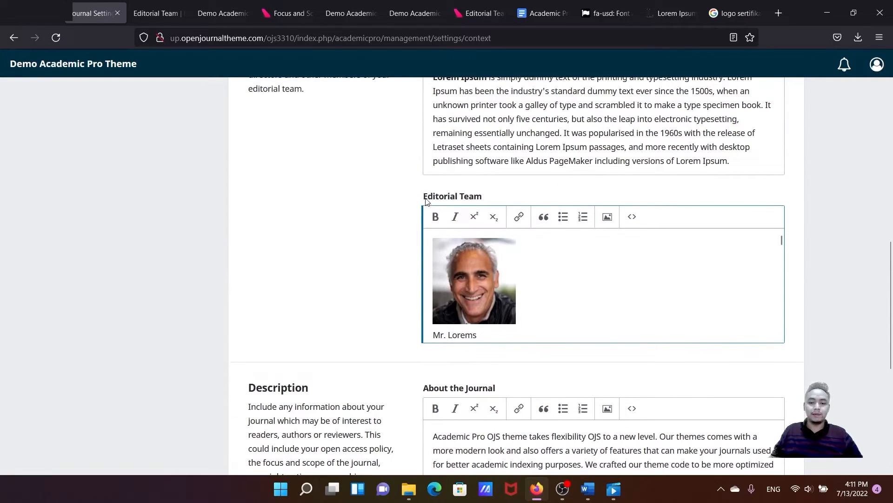
{"action": "left_click_drag", "start_coordinate": [494, 200], "coordinate": [423, 199]}
Switch to the Academic Pro tutorial document, read the Sites Link section and select the block name CustomLink
{"action": "left_click", "coordinate": [541, 13]}
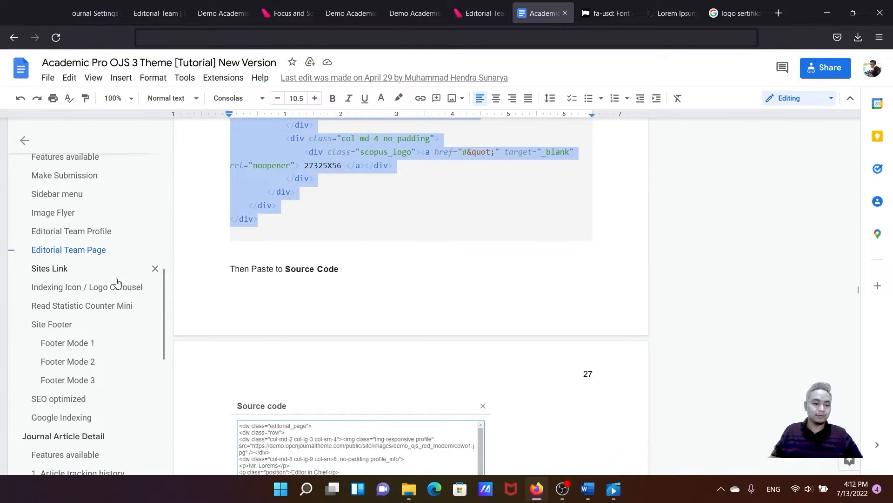
{"action": "left_click", "coordinate": [62, 268]}
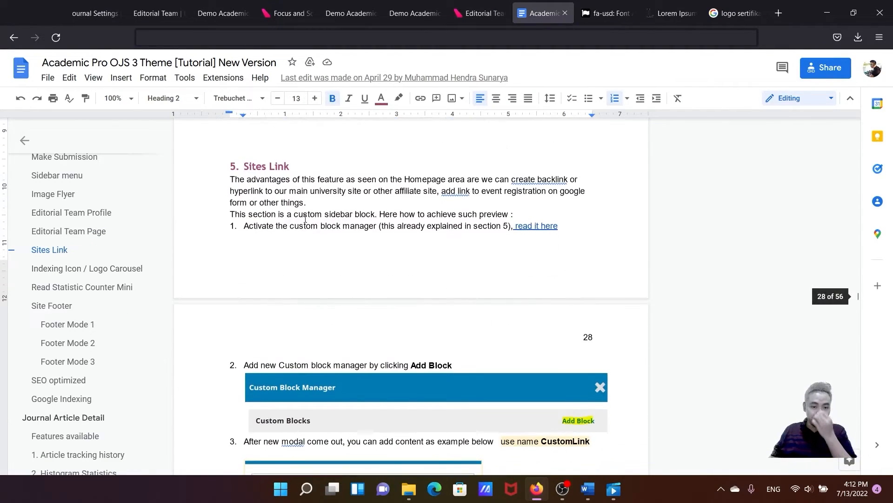
{"action": "scroll", "coordinate": [303, 209], "scroll_direction": "down", "scroll_amount": 6}
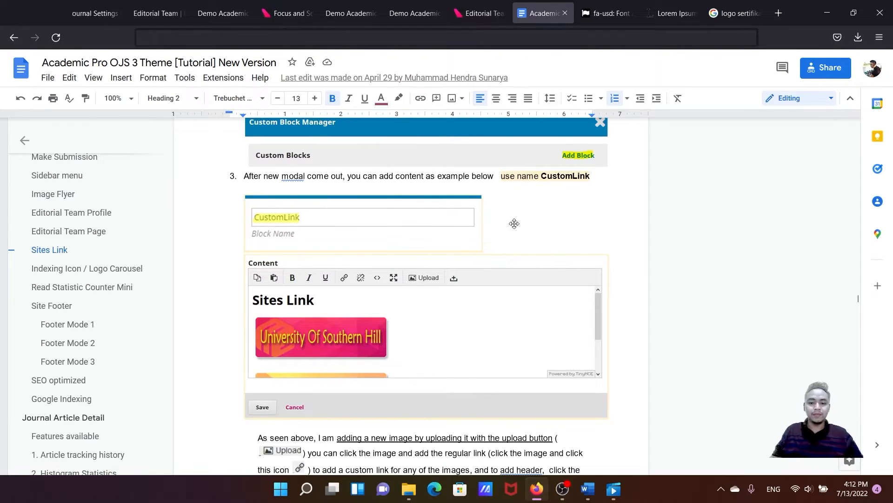
{"action": "left_click", "coordinate": [534, 226]}
{"action": "scroll", "coordinate": [533, 226], "scroll_direction": "down", "scroll_amount": 2}
{"action": "scroll", "coordinate": [533, 226], "scroll_direction": "up", "scroll_amount": 2}
{"action": "scroll", "coordinate": [534, 226], "scroll_direction": "down", "scroll_amount": 2}
{"action": "scroll", "coordinate": [534, 226], "scroll_direction": "up", "scroll_amount": 2}
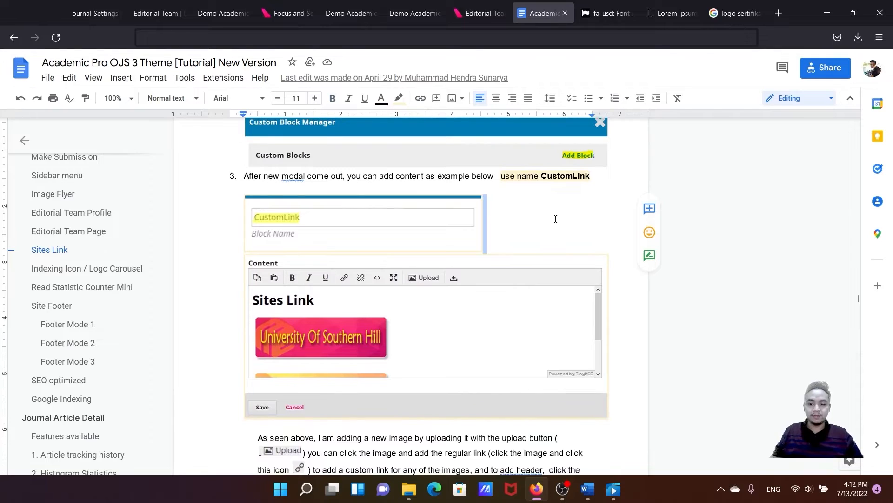
{"action": "left_click_drag", "start_coordinate": [542, 175], "coordinate": [591, 176]}
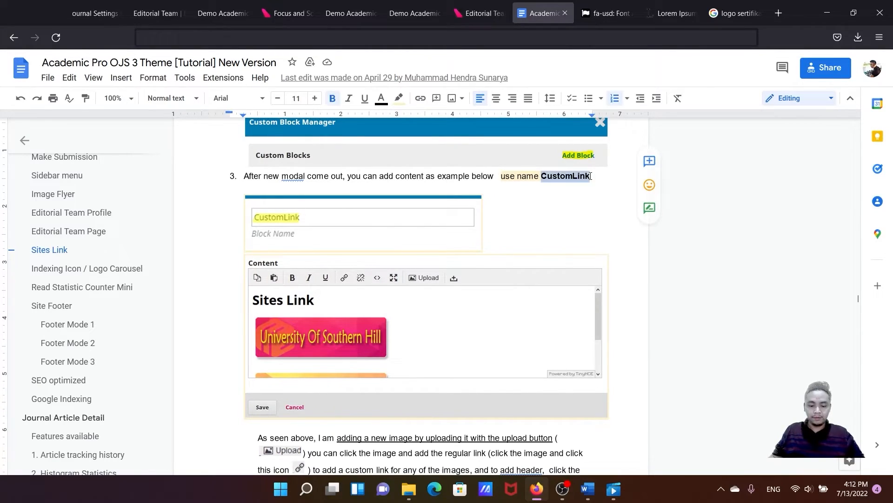
Return to the journal administration and open the Custom Block Manager from the installed website plugins
{"action": "left_click", "coordinate": [96, 9]}
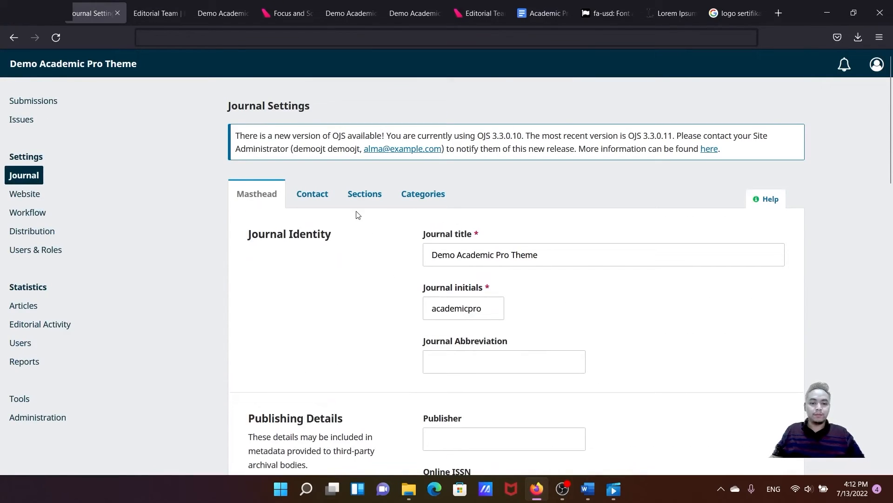
{"action": "left_click", "coordinate": [26, 195]}
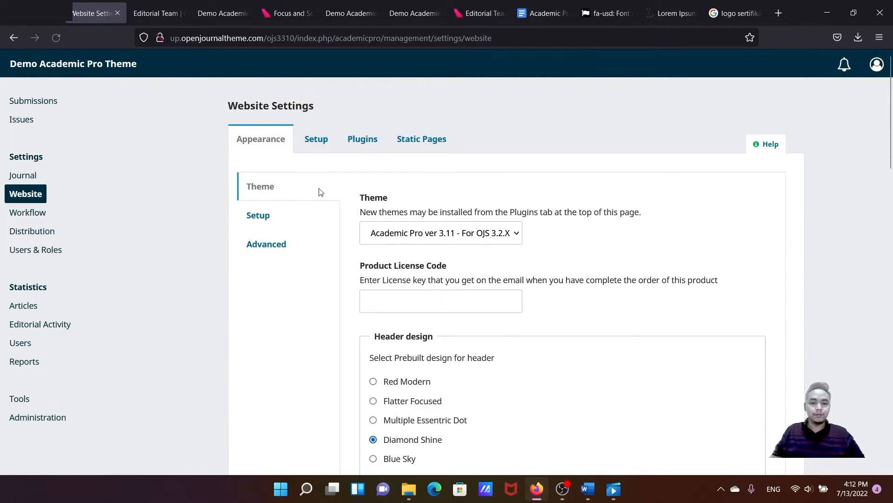
{"action": "left_click", "coordinate": [363, 142]}
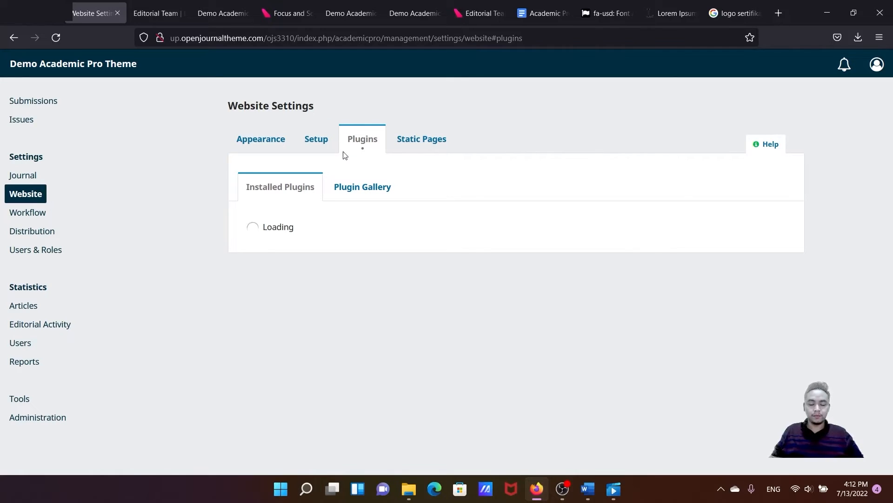
{"action": "scroll", "coordinate": [349, 159], "scroll_direction": "down", "scroll_amount": 15}
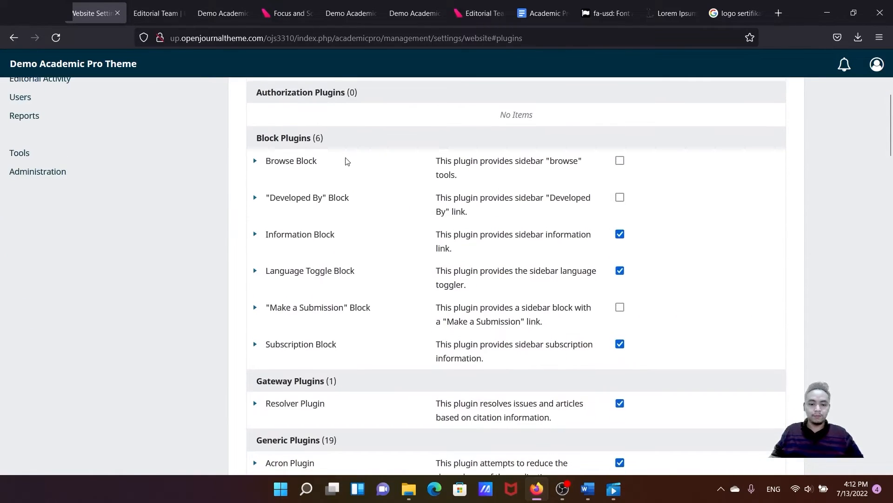
{"action": "scroll", "coordinate": [349, 166], "scroll_direction": "down", "scroll_amount": 2}
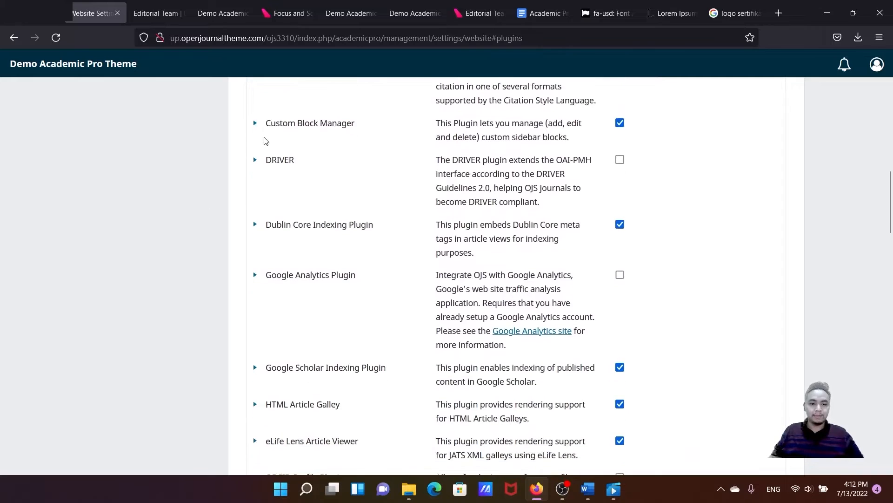
{"action": "left_click", "coordinate": [256, 130]}
{"action": "left_click", "coordinate": [284, 156]}
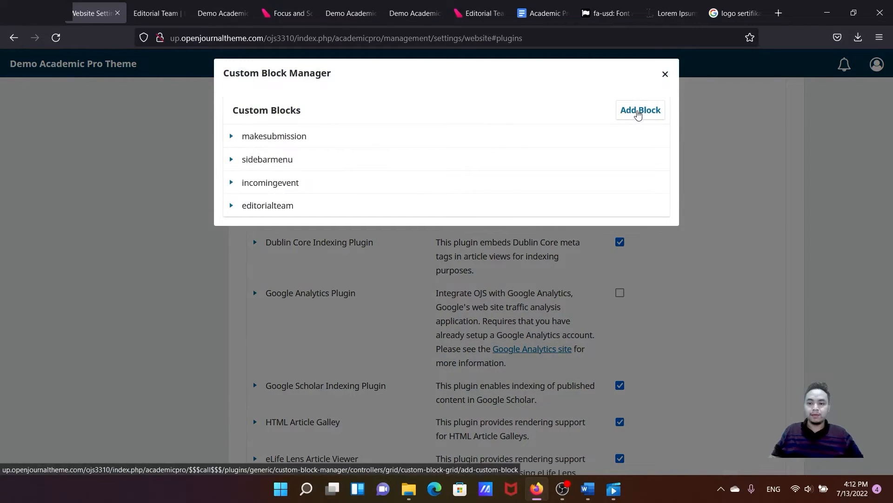
Start a new custom block named CustomLink and place the cursor in its content area
{"action": "left_click", "coordinate": [639, 115]}
{"action": "left_click", "coordinate": [342, 104]}
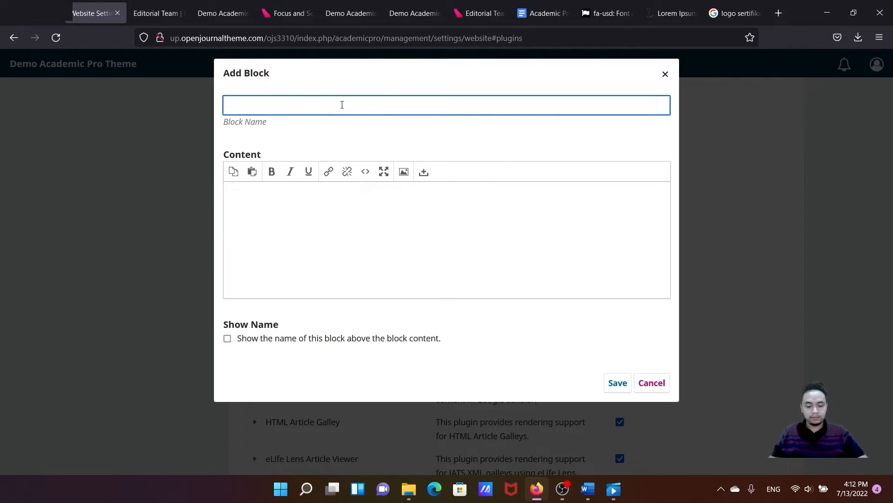
{"action": "type", "text": "CustomLink"}
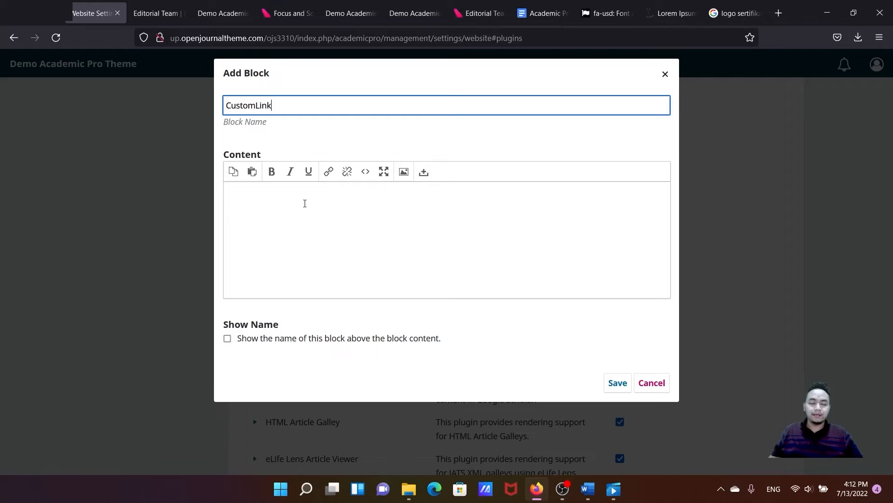
{"action": "left_click", "coordinate": [302, 203]}
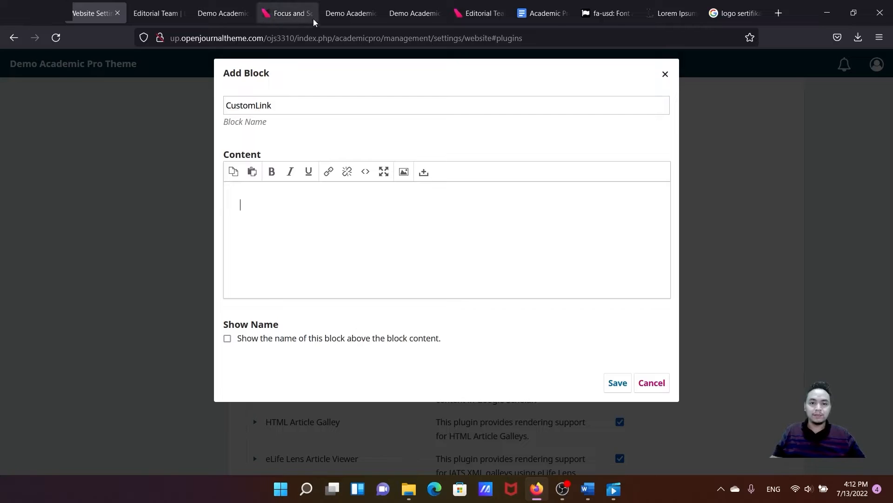
Save the University Of Southern Hill banner from the demo site's Sites Link block as PNG image logo_1 in the Academic Pro folder
{"action": "left_click", "coordinate": [347, 14]}
{"action": "left_click", "coordinate": [412, 14]}
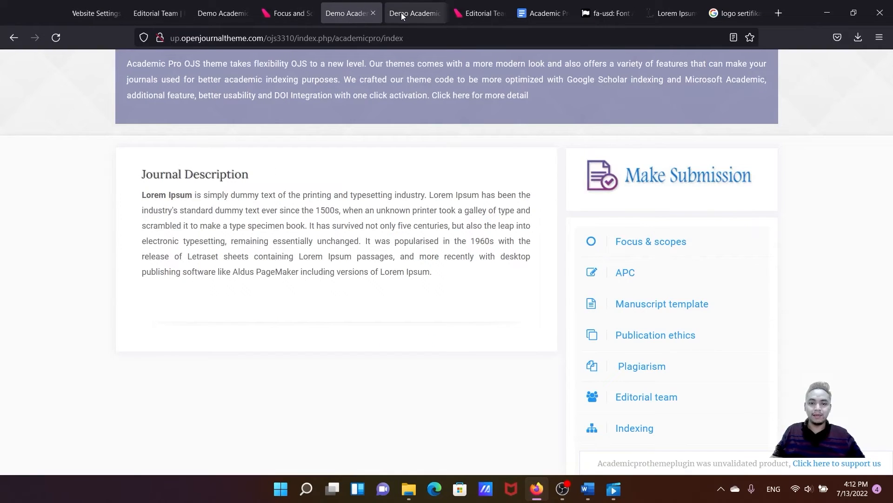
{"action": "left_click", "coordinate": [484, 15]}
{"action": "scroll", "coordinate": [587, 193], "scroll_direction": "down", "scroll_amount": 15}
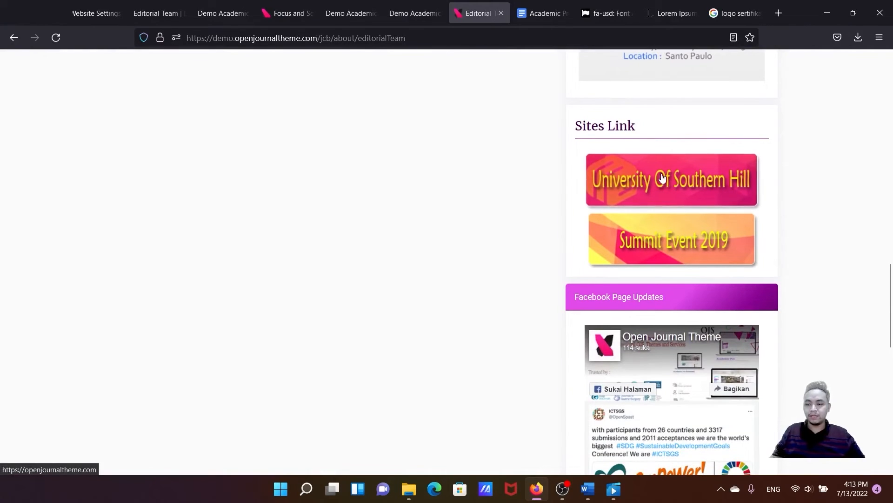
{"action": "right_click", "coordinate": [664, 199]}
{"action": "left_click", "coordinate": [697, 331]}
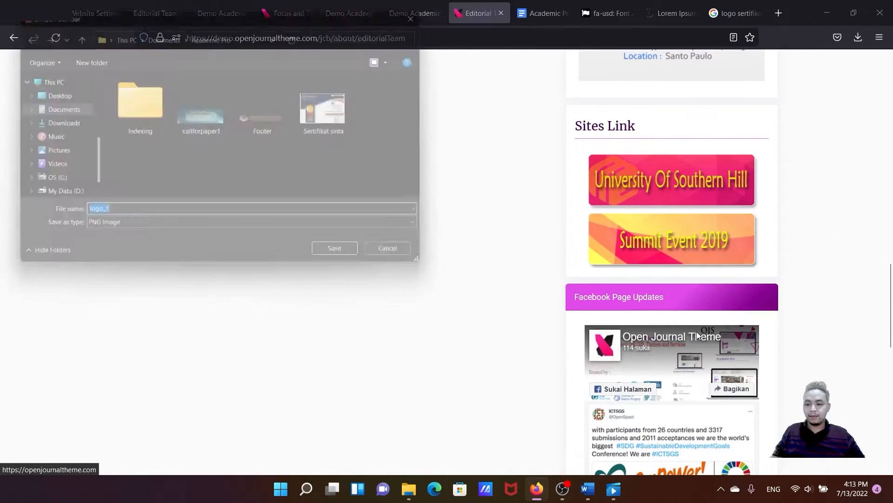
{"action": "left_click", "coordinate": [336, 258]}
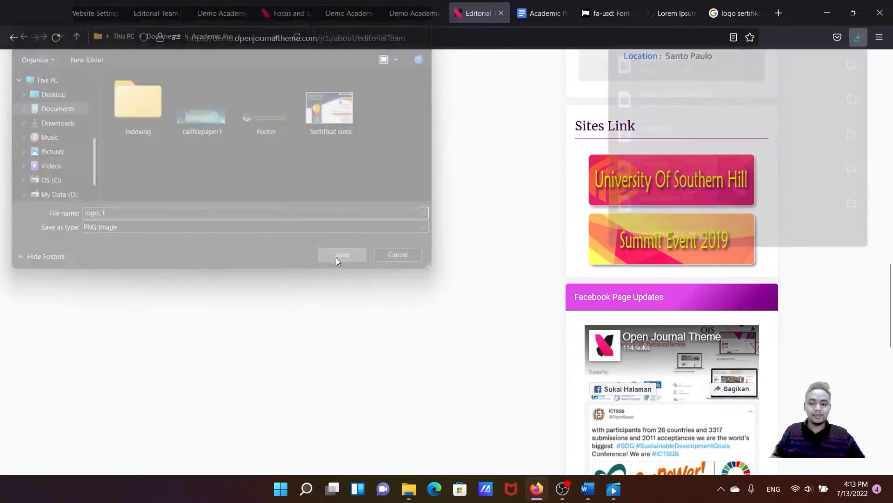
Upload logo_1 from the Academic Pro folder and insert it into the CustomLink block's content
{"action": "left_click", "coordinate": [85, 13]}
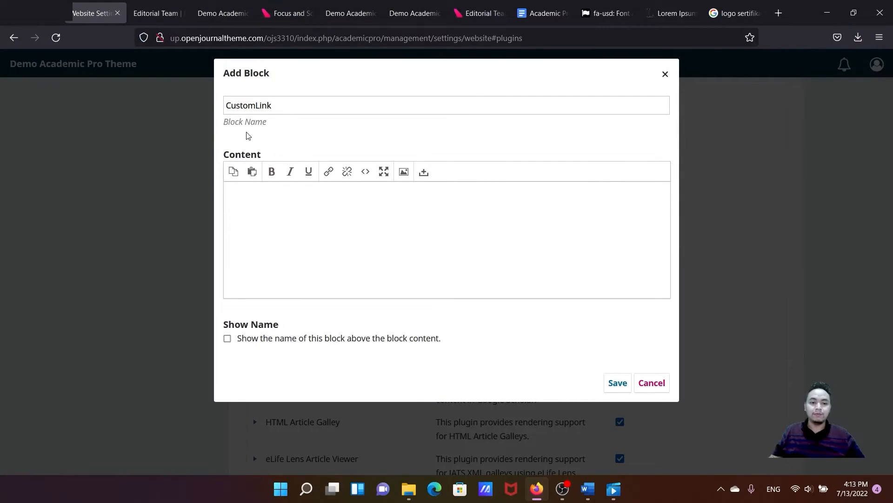
{"action": "left_click_drag", "start_coordinate": [279, 106], "coordinate": [224, 107]}
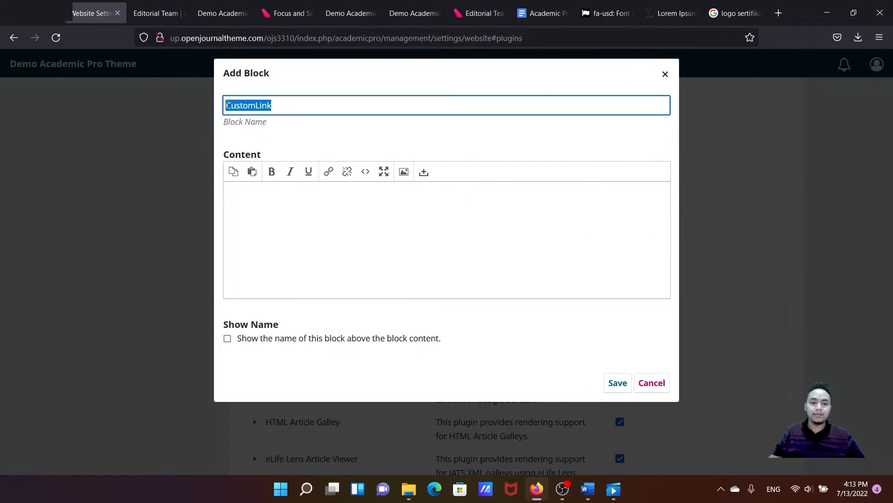
{"action": "left_click", "coordinate": [403, 173]}
{"action": "left_click", "coordinate": [369, 201]}
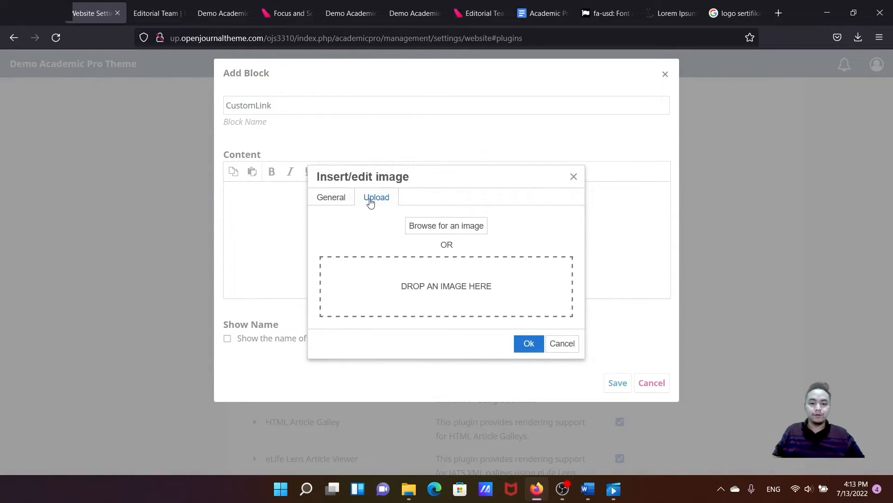
{"action": "left_click", "coordinate": [439, 227]}
{"action": "left_click", "coordinate": [391, 121]}
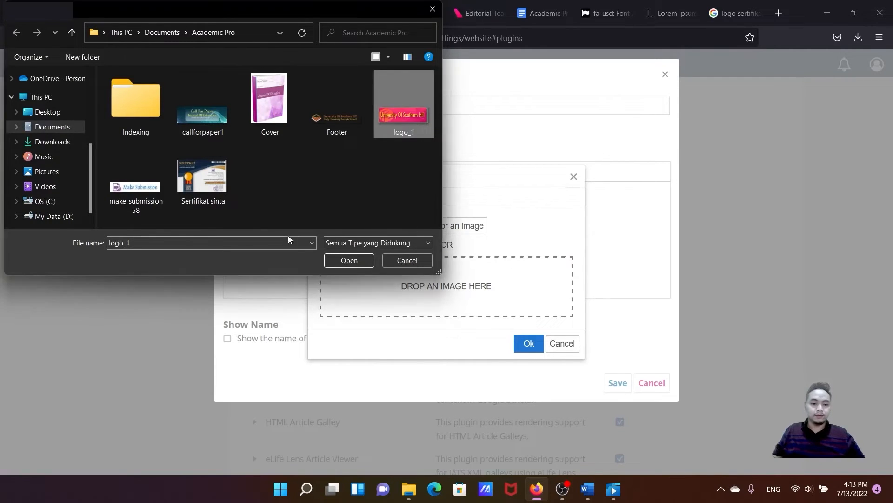
{"action": "left_click", "coordinate": [350, 262]}
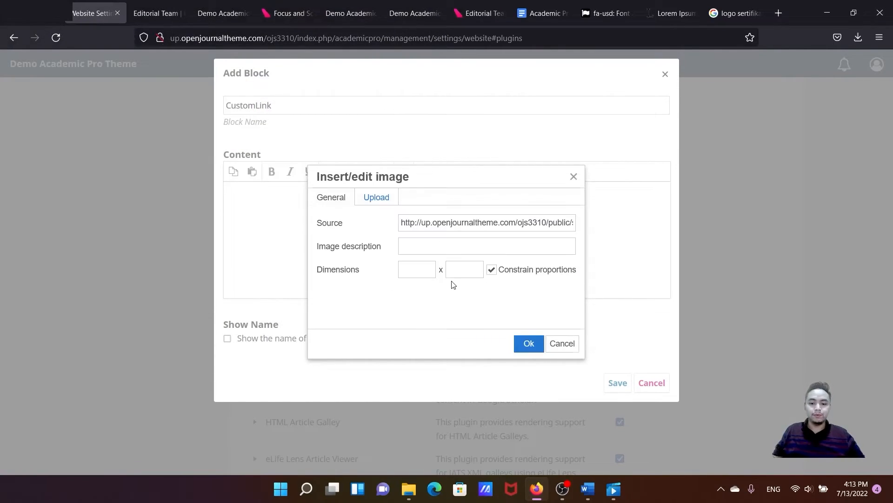
{"action": "left_click", "coordinate": [528, 342]}
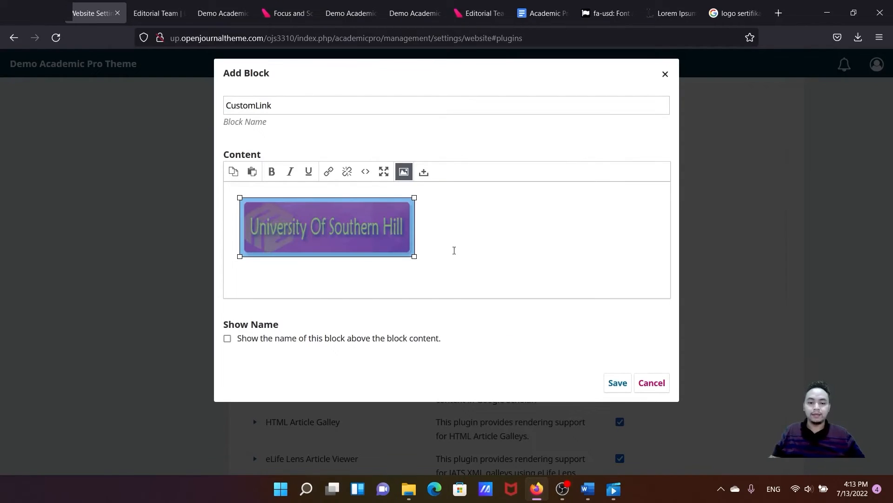
Save the CustomLink block, leave the Custom Block Manager and open the setup section of the website's appearance settings
{"action": "left_click", "coordinate": [455, 250]}
{"action": "left_click", "coordinate": [618, 382]}
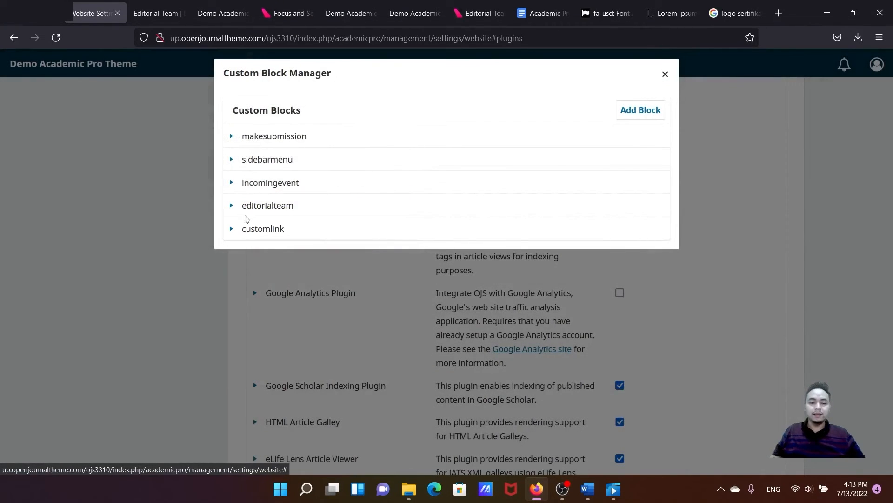
{"action": "left_click", "coordinate": [665, 74]}
{"action": "scroll", "coordinate": [513, 199], "scroll_direction": "up", "scroll_amount": 5}
{"action": "scroll", "coordinate": [513, 199], "scroll_direction": "up", "scroll_amount": 5}
{"action": "left_click", "coordinate": [260, 139]}
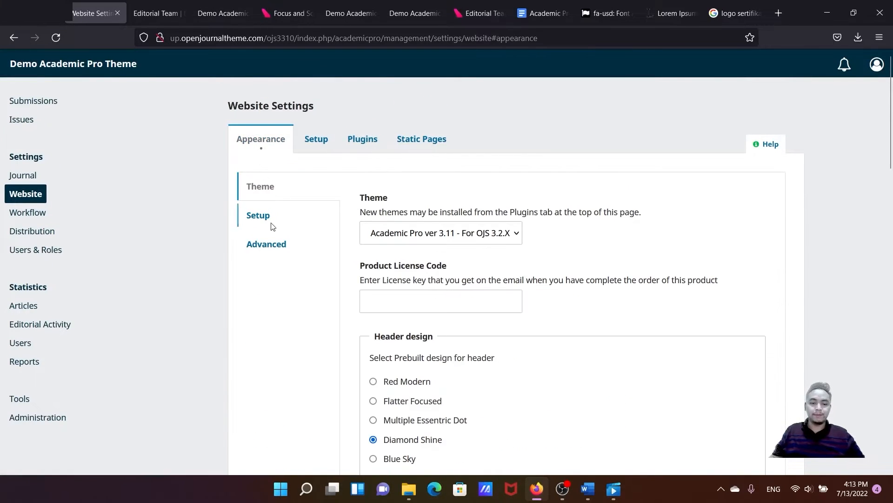
{"action": "left_click", "coordinate": [267, 218]}
{"action": "left_click", "coordinate": [319, 140]}
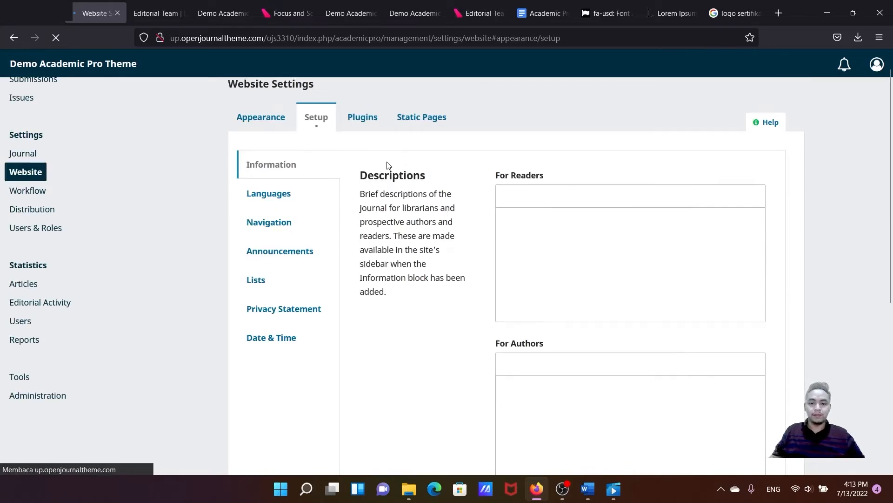
{"action": "scroll", "coordinate": [391, 172], "scroll_direction": "down", "scroll_amount": 6}
{"action": "scroll", "coordinate": [383, 187], "scroll_direction": "up", "scroll_amount": 5}
{"action": "scroll", "coordinate": [265, 228], "scroll_direction": "up", "scroll_amount": 2}
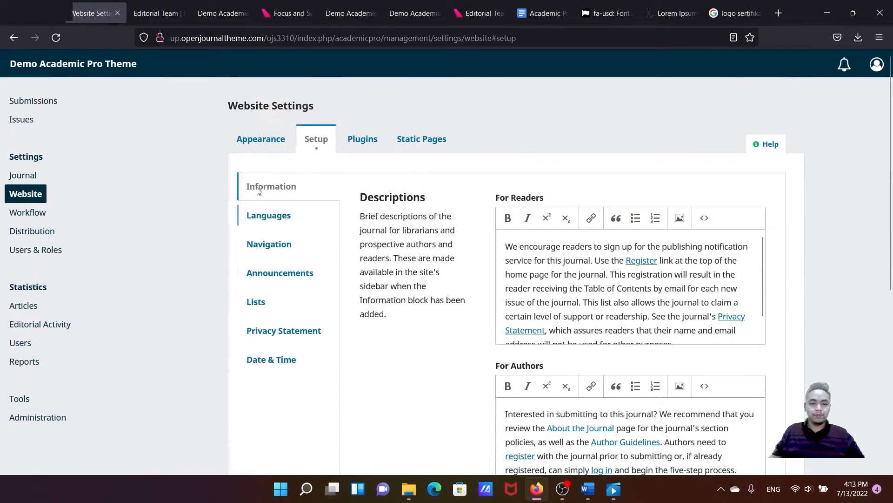
Enable the customlink block in the appearance setup's sidebar list, place it between editorialteam and incomingevent, and save
{"action": "left_click", "coordinate": [260, 139]}
{"action": "scroll", "coordinate": [286, 197], "scroll_direction": "down", "scroll_amount": 10}
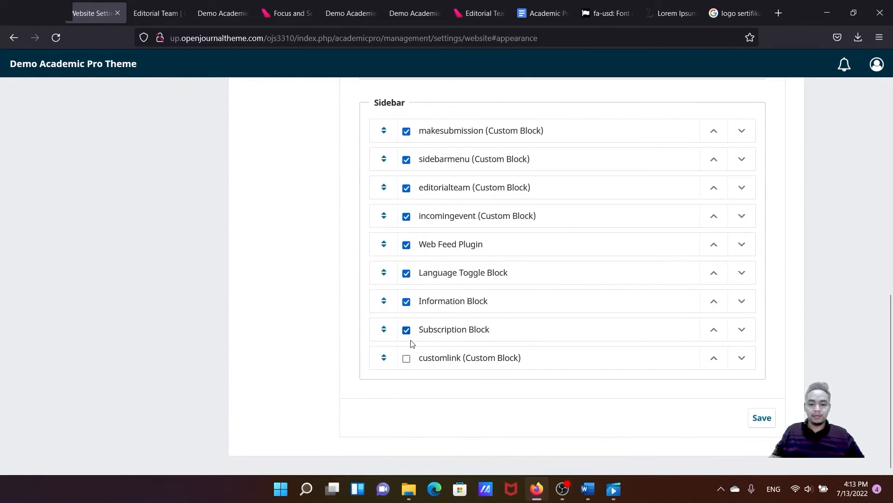
{"action": "left_click_drag", "start_coordinate": [380, 358], "coordinate": [385, 215]}
{"action": "left_click", "coordinate": [761, 418]}
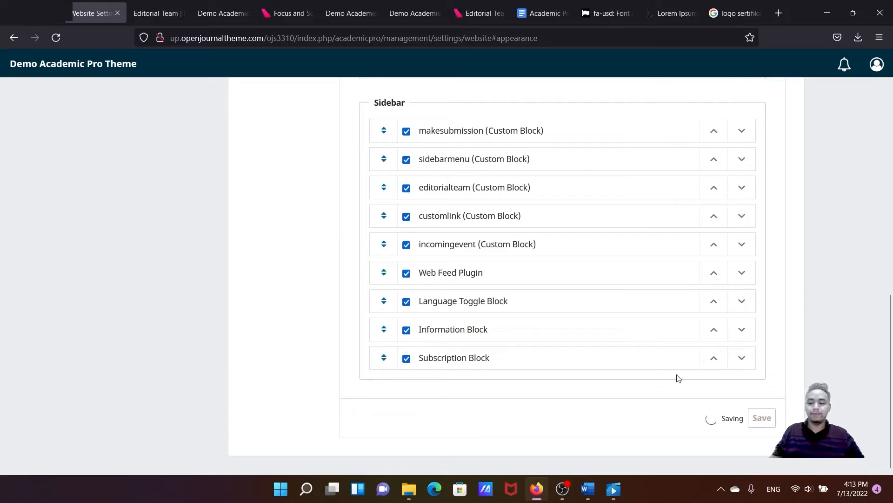
Open the journal's homepage and examine the University Of Southern Hill banner block and its neighbouring blocks in the sidebar
{"action": "left_click", "coordinate": [155, 12]}
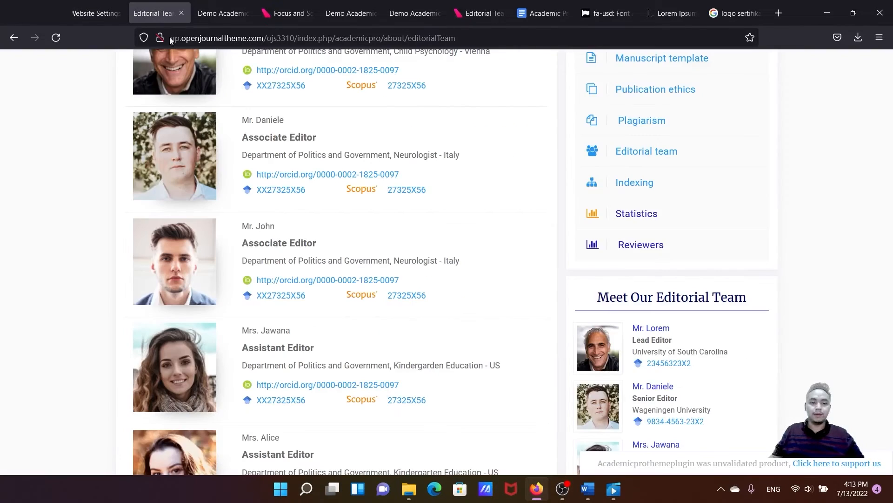
{"action": "scroll", "coordinate": [195, 93], "scroll_direction": "up", "scroll_amount": 10}
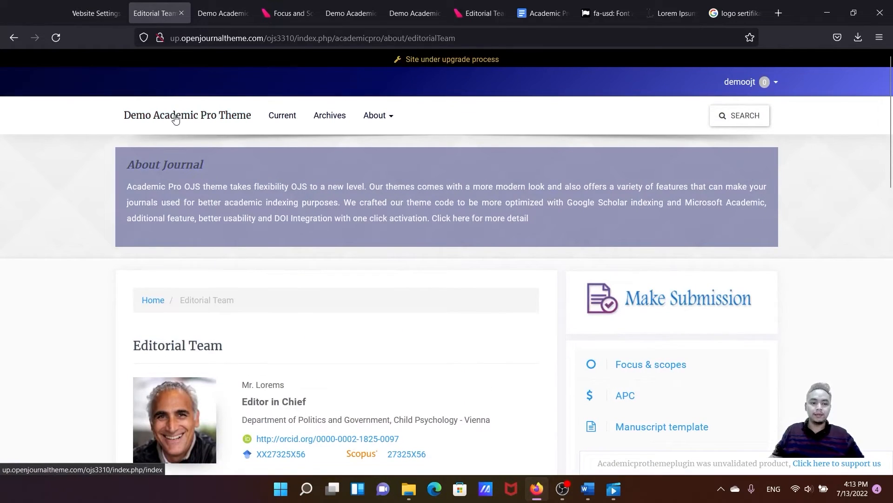
{"action": "left_click", "coordinate": [175, 119]}
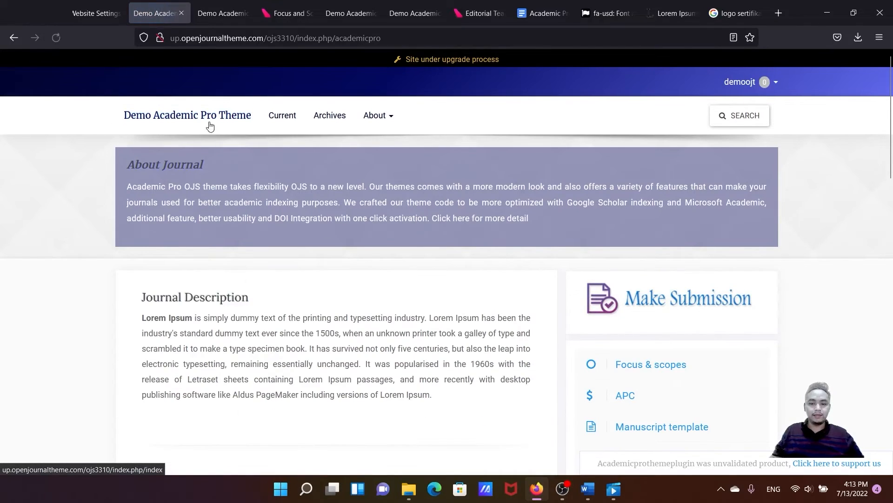
{"action": "scroll", "coordinate": [247, 141], "scroll_direction": "down", "scroll_amount": 8}
{"action": "scroll", "coordinate": [247, 142], "scroll_direction": "down", "scroll_amount": 5}
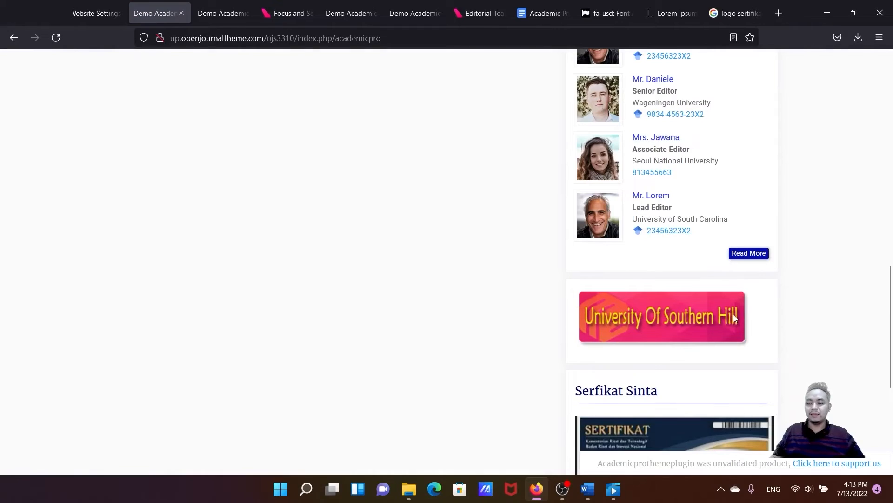
{"action": "left_click_drag", "start_coordinate": [747, 315], "coordinate": [614, 302]}
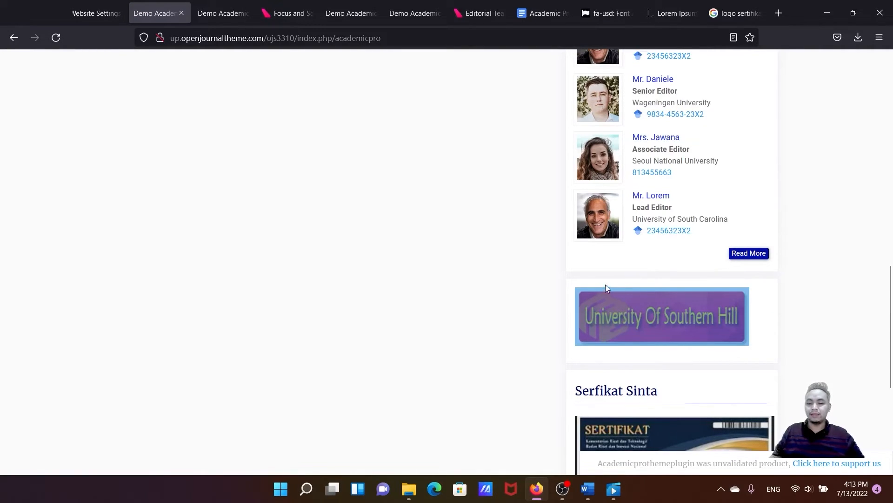
{"action": "left_click", "coordinate": [816, 313]}
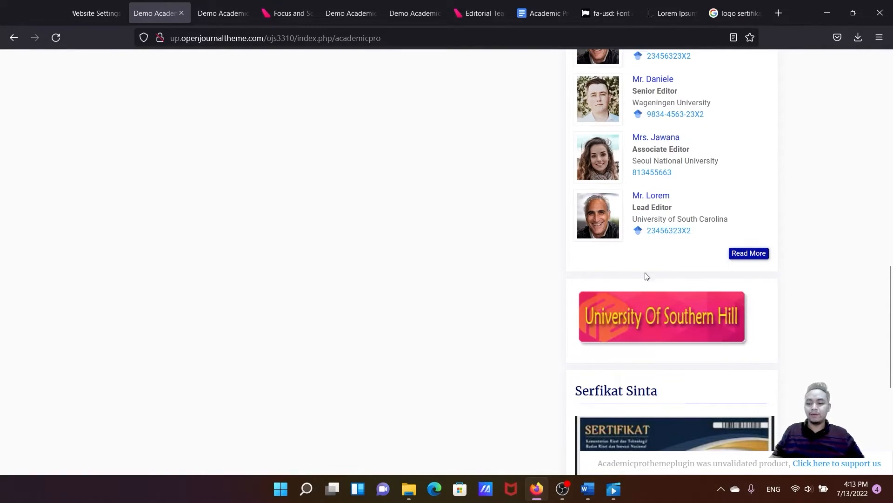
{"action": "scroll", "coordinate": [628, 293], "scroll_direction": "up", "scroll_amount": 10}
{"action": "scroll", "coordinate": [638, 300], "scroll_direction": "down", "scroll_amount": 14}
{"action": "scroll", "coordinate": [637, 298], "scroll_direction": "up", "scroll_amount": 3}
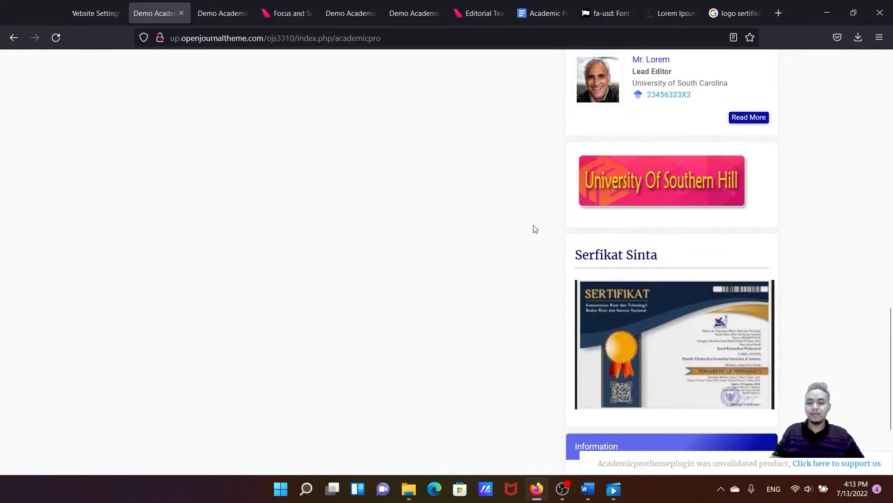
{"action": "scroll", "coordinate": [610, 252], "scroll_direction": "up", "scroll_amount": 3}
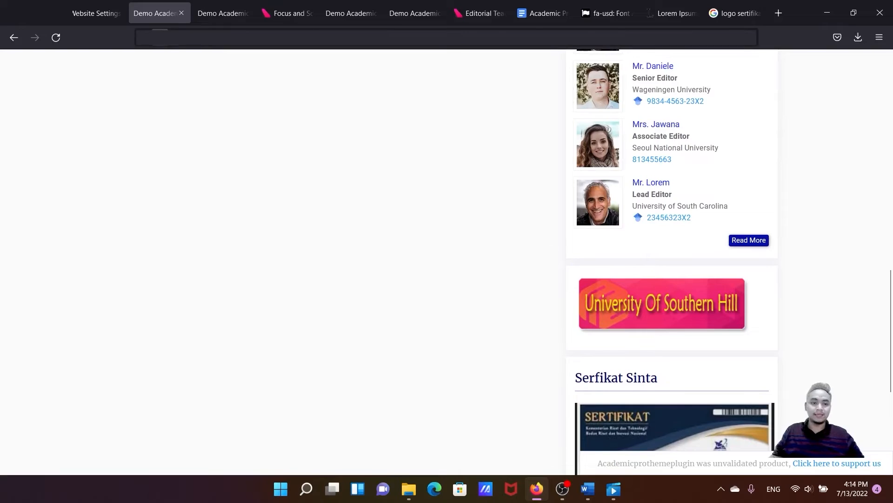
Copy the "<h1> Sites Link </h1>" heading code from the Sites Link section of the Academic Pro tutorial document
{"action": "left_click", "coordinate": [524, 16]}
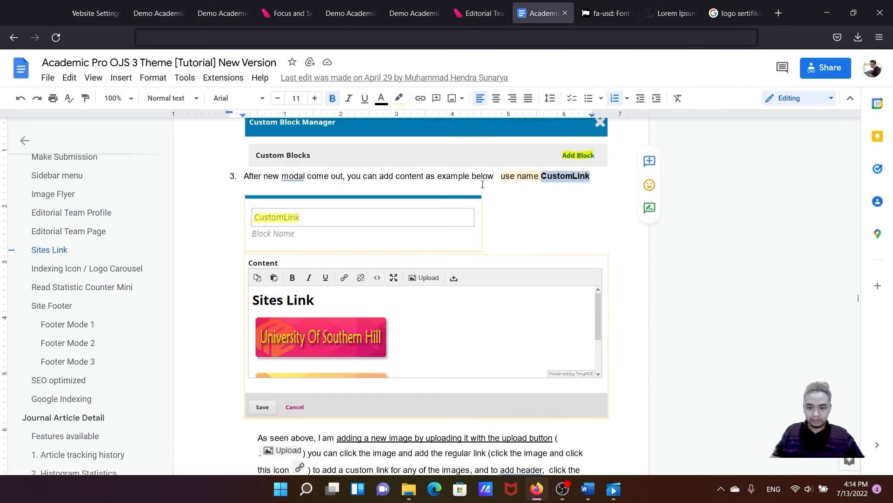
{"action": "scroll", "coordinate": [493, 211], "scroll_direction": "down", "scroll_amount": 6}
{"action": "scroll", "coordinate": [493, 210], "scroll_direction": "down", "scroll_amount": 2}
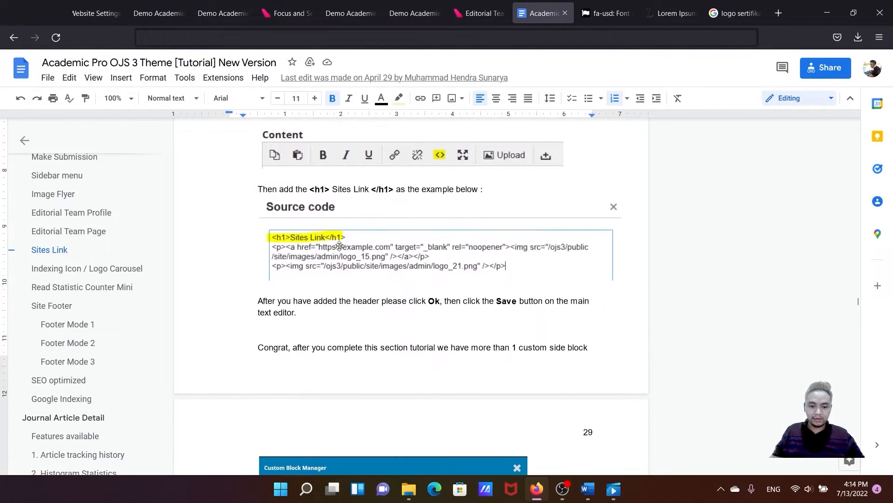
{"action": "left_click_drag", "start_coordinate": [310, 191], "coordinate": [395, 190]}
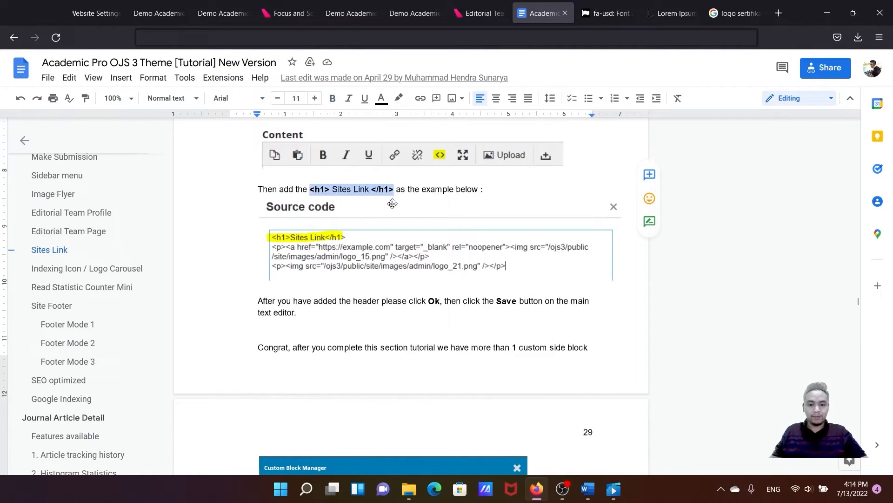
Return to the website settings and open the customlink block for editing from the Custom Block Manager plugin
{"action": "left_click", "coordinate": [93, 14]}
{"action": "scroll", "coordinate": [372, 186], "scroll_direction": "up", "scroll_amount": 10}
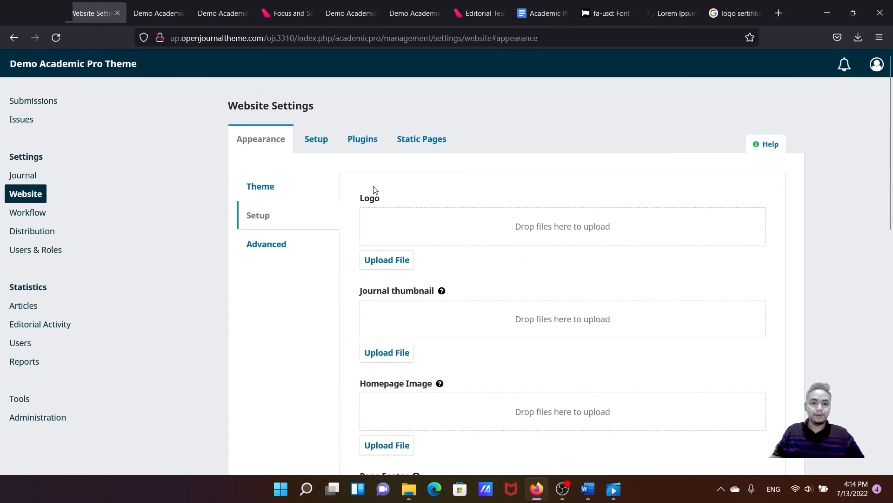
{"action": "left_click", "coordinate": [363, 150]}
{"action": "scroll", "coordinate": [374, 228], "scroll_direction": "down", "scroll_amount": 10}
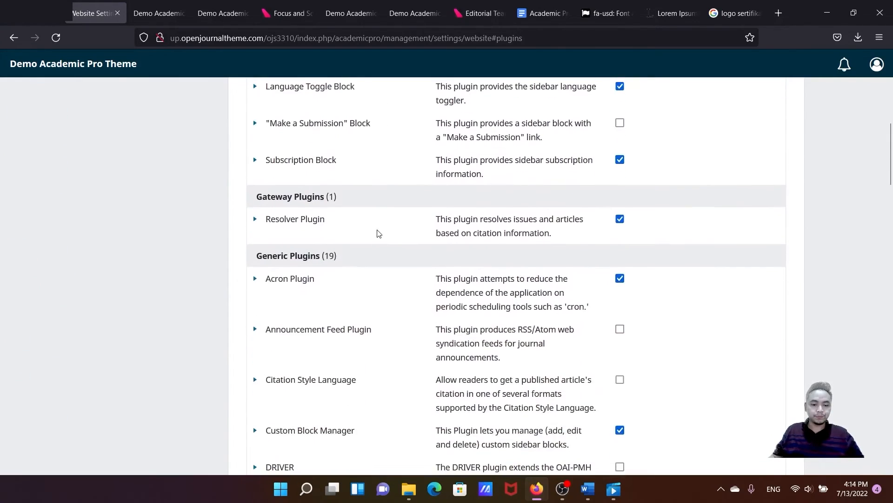
{"action": "scroll", "coordinate": [369, 240], "scroll_direction": "down", "scroll_amount": 6}
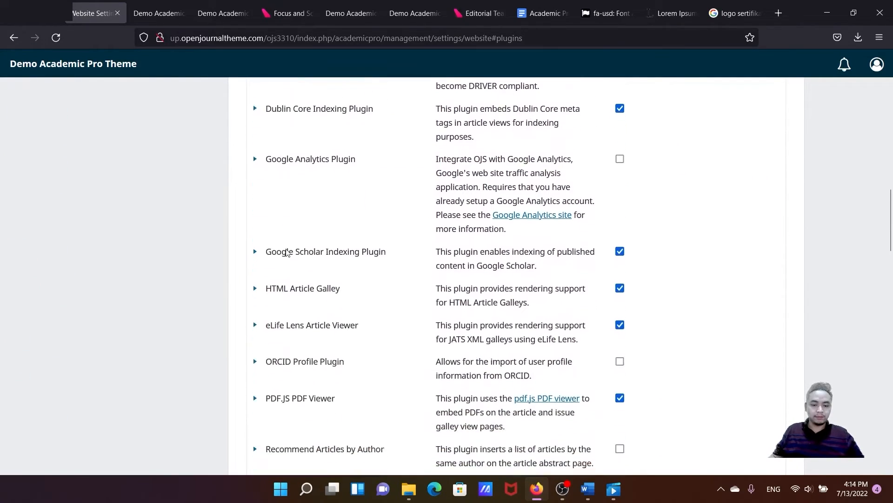
{"action": "scroll", "coordinate": [286, 251], "scroll_direction": "up", "scroll_amount": 4}
{"action": "left_click", "coordinate": [256, 185]}
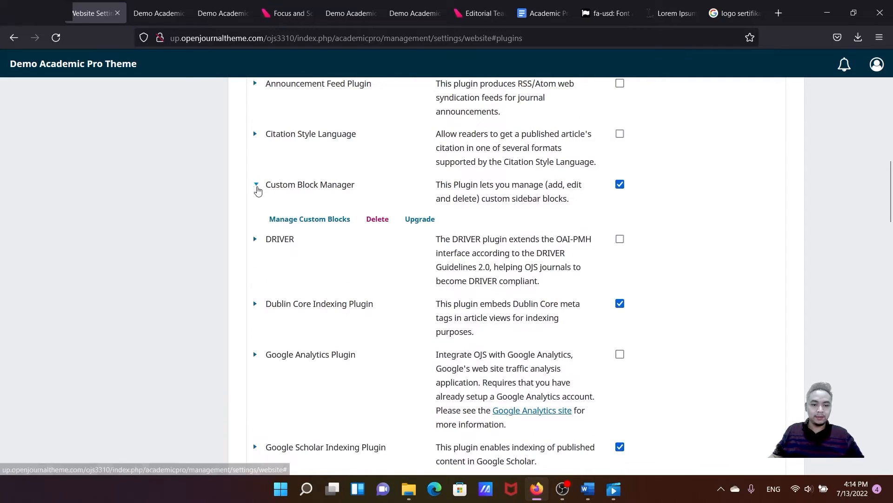
{"action": "left_click", "coordinate": [280, 220]}
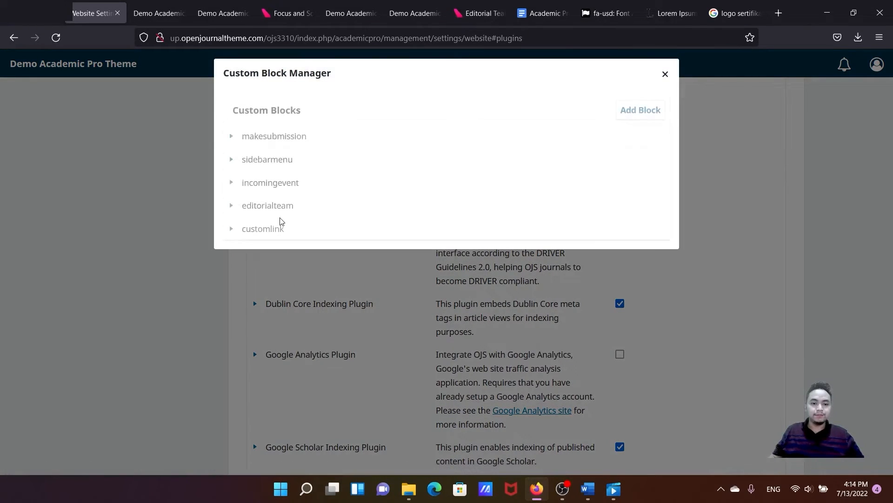
{"action": "left_click", "coordinate": [232, 229]}
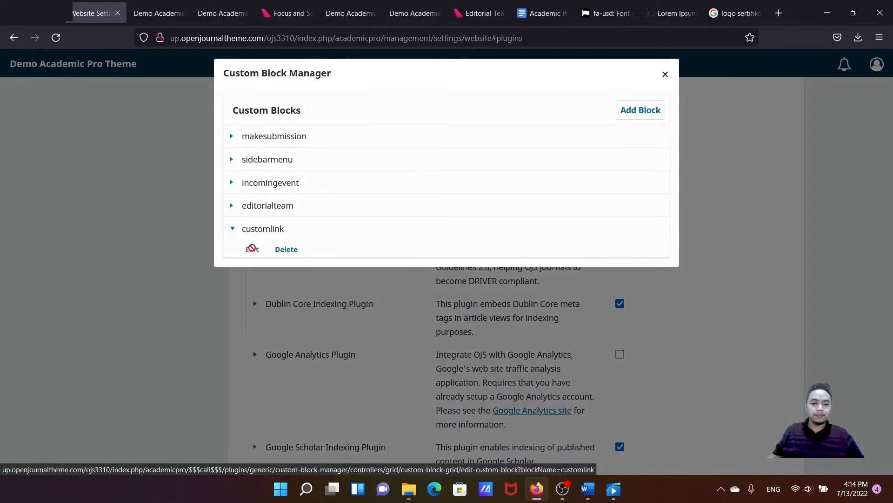
{"action": "left_click", "coordinate": [252, 249]}
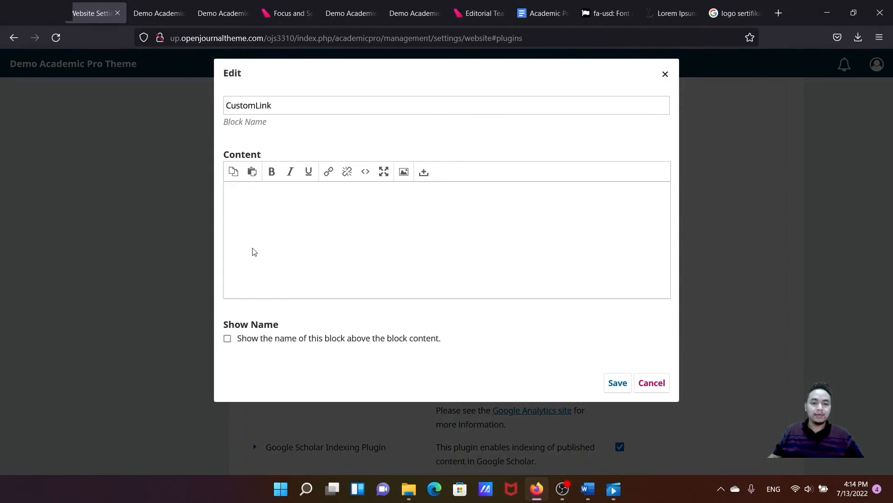
Add "<h1> Sites Link </h1>" on its own line above the image paragraph in the CustomLink block's source code and save the block
{"action": "left_click", "coordinate": [365, 173]}
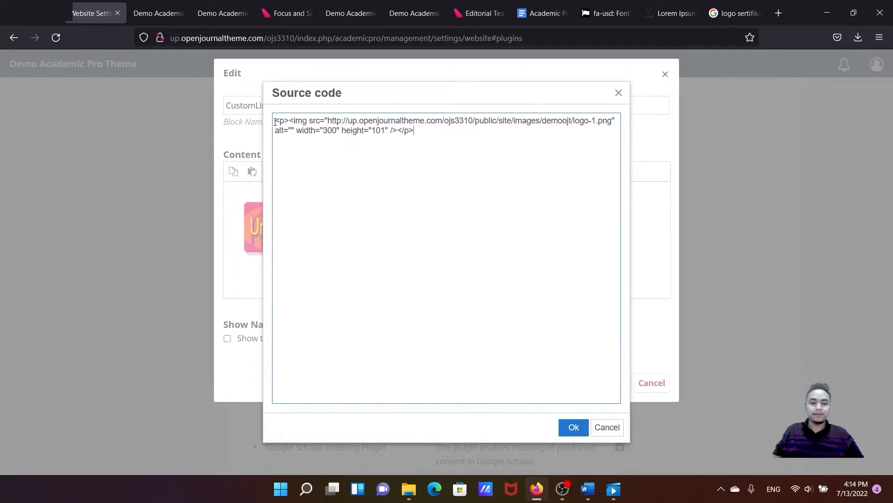
{"action": "left_click", "coordinate": [277, 122]}
{"action": "key", "text": "Return"}
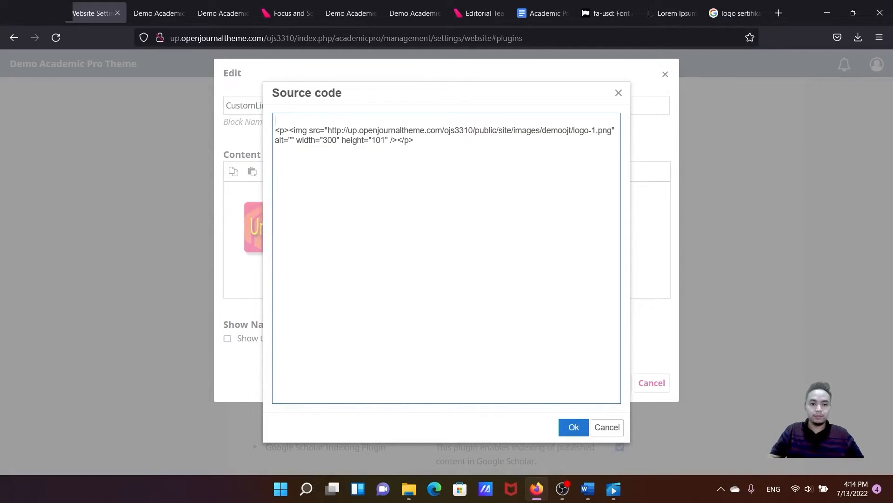
{"action": "type", "text": "<h1>Sites Link</h1>"}
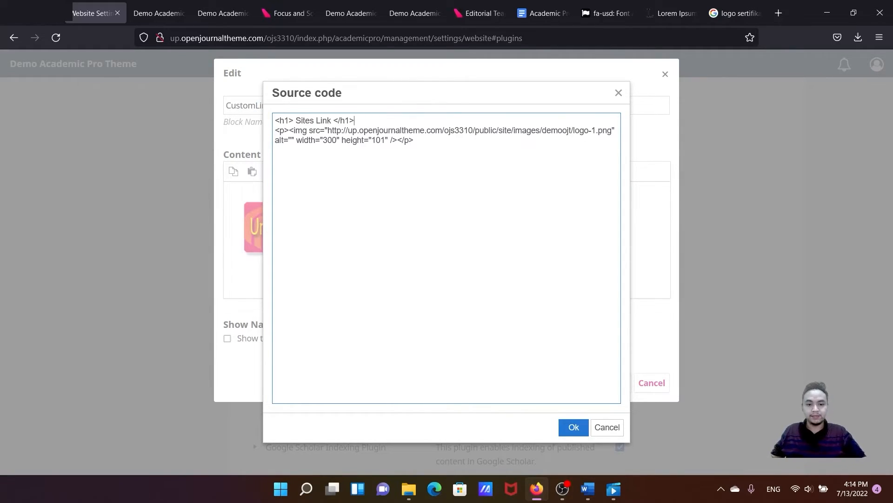
{"action": "left_click", "coordinate": [574, 426]}
{"action": "left_click", "coordinate": [614, 380]}
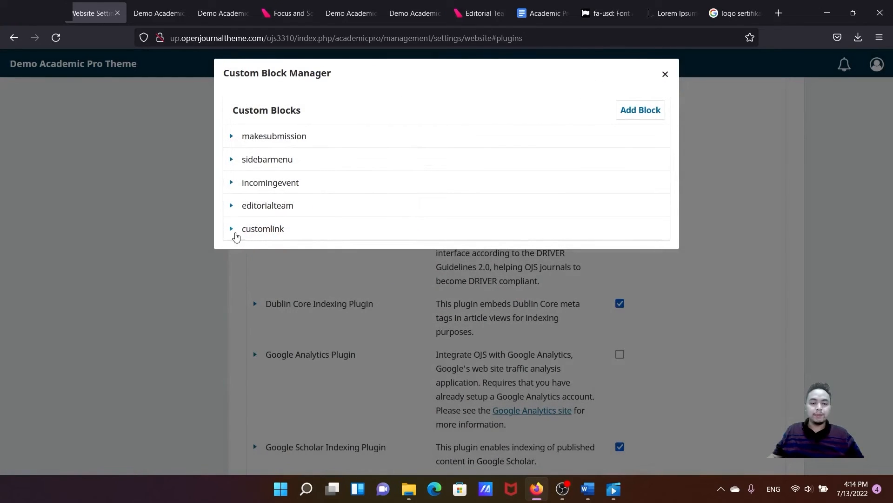
Reopen the CustomLink block, view the link settings for the University Of Southern Hill banner, and save the block
{"action": "left_click", "coordinate": [236, 236]}
{"action": "left_click", "coordinate": [252, 249]}
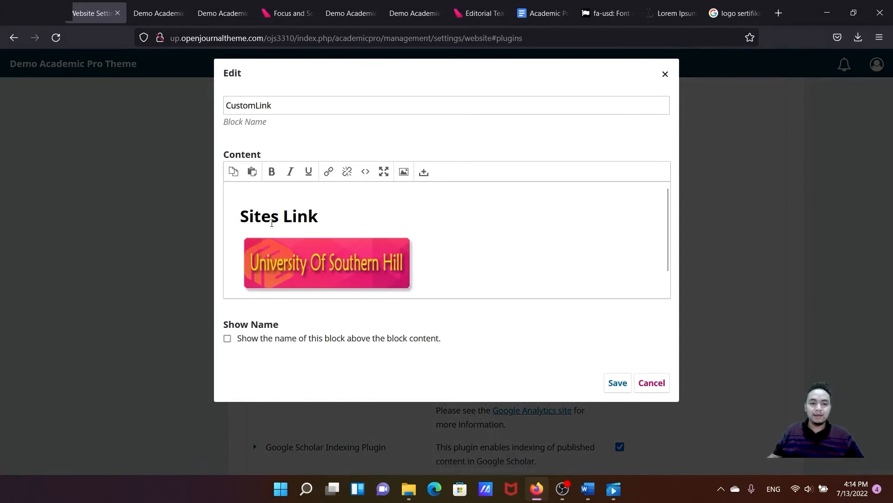
{"action": "left_click", "coordinate": [335, 255]}
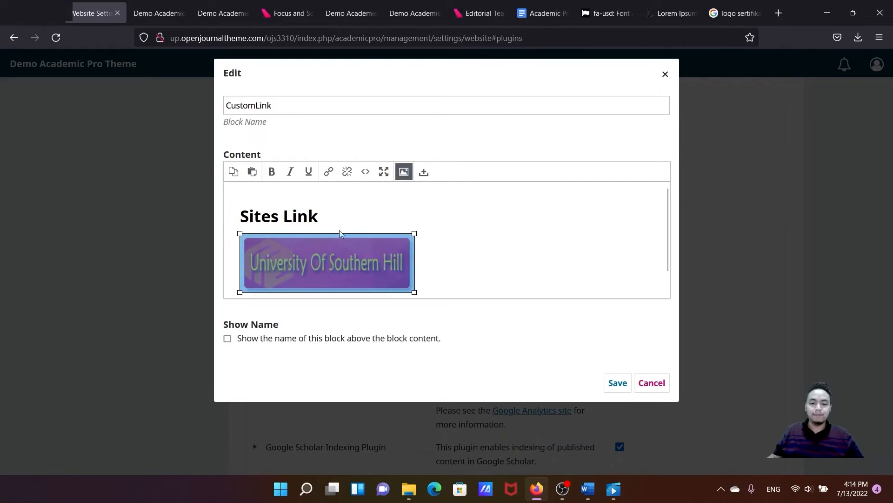
{"action": "left_click", "coordinate": [330, 172]}
{"action": "left_click", "coordinate": [446, 234]}
{"action": "left_click", "coordinate": [501, 314]}
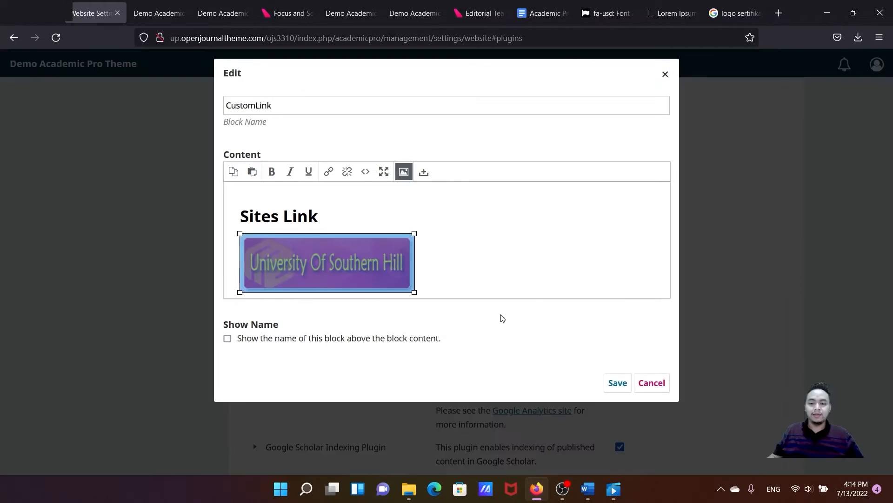
{"action": "left_click", "coordinate": [616, 381]}
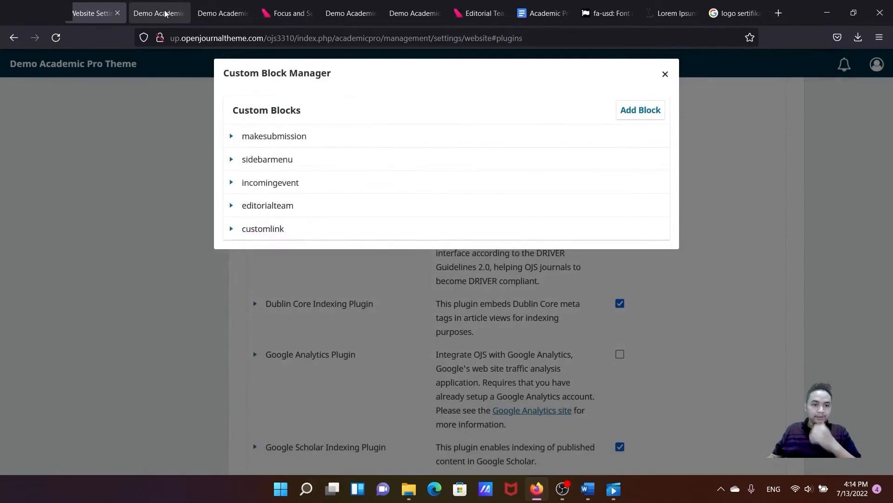
Reload the journal's homepage and check the heading and banner of the Sites Link block in the sidebar
{"action": "left_click", "coordinate": [158, 21]}
{"action": "left_click", "coordinate": [56, 37]}
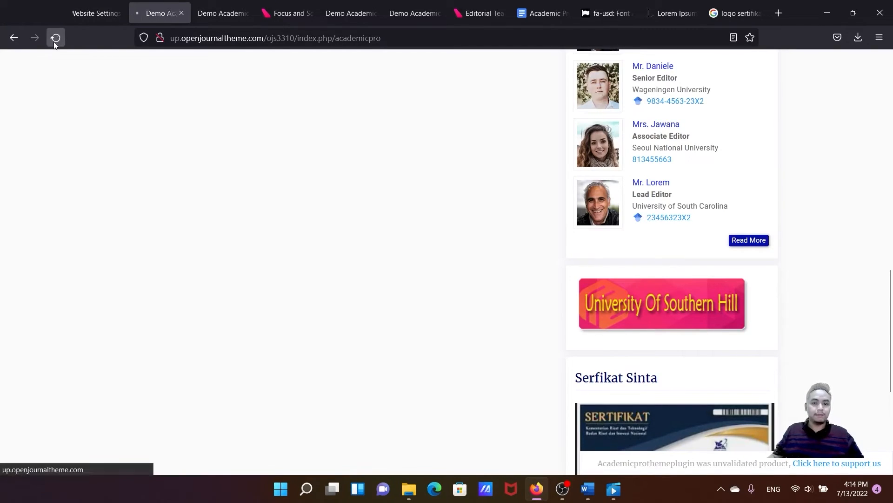
{"action": "scroll", "coordinate": [618, 282], "scroll_direction": "down", "scroll_amount": 3}
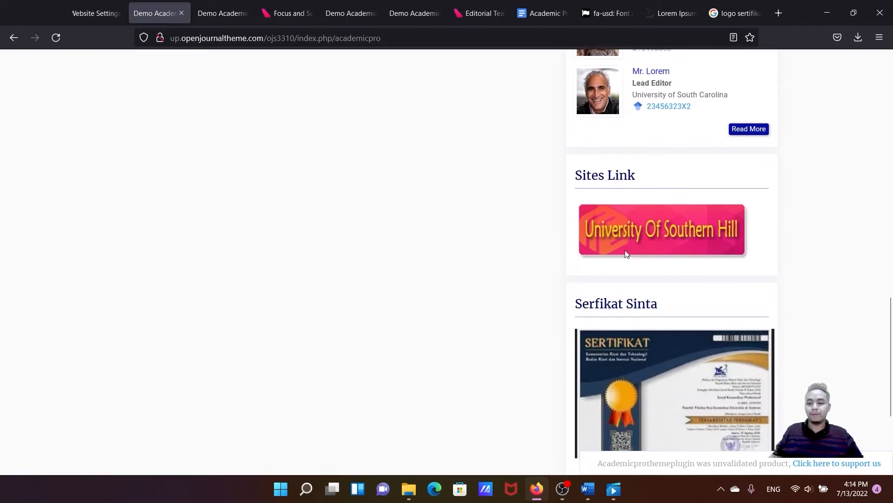
{"action": "scroll", "coordinate": [624, 185], "scroll_direction": "down", "scroll_amount": 1}
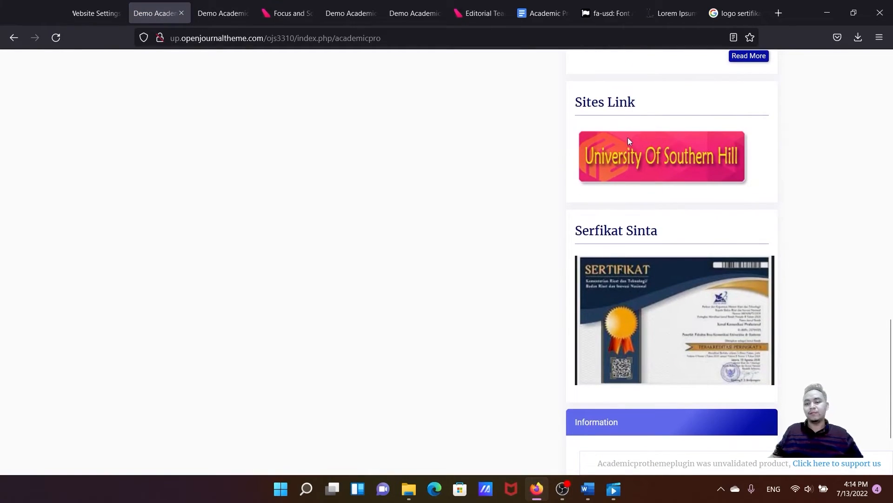
Switch to the tutorial document and go to its Indexing Icon / Logo Carousel section
{"action": "scroll", "coordinate": [625, 139], "scroll_direction": "down", "scroll_amount": 2}
{"action": "scroll", "coordinate": [625, 161], "scroll_direction": "up", "scroll_amount": 3}
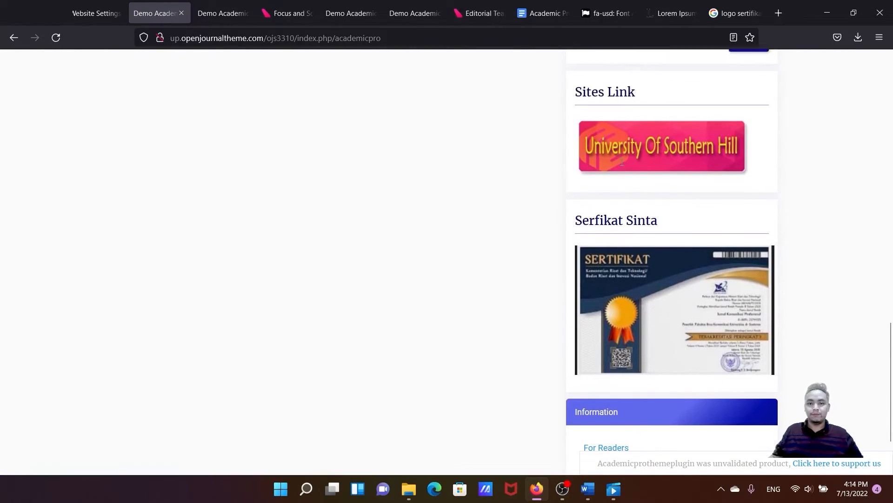
{"action": "left_click", "coordinate": [531, 21]}
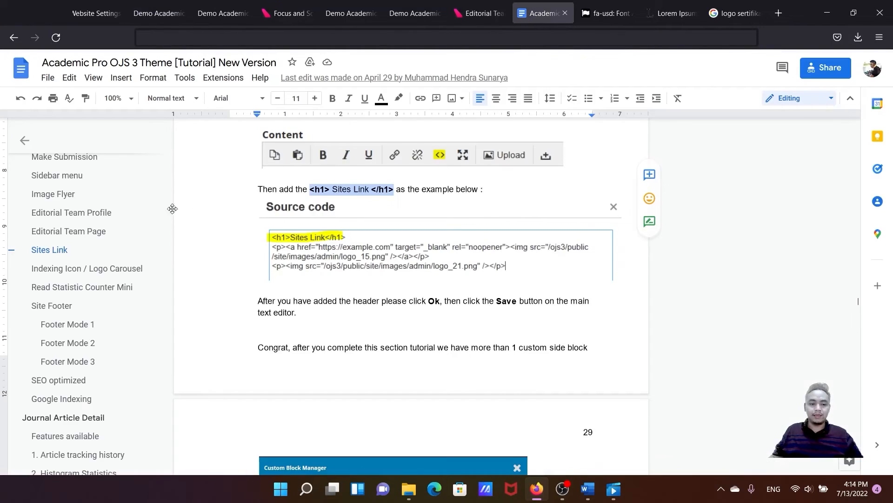
{"action": "left_click", "coordinate": [57, 275]}
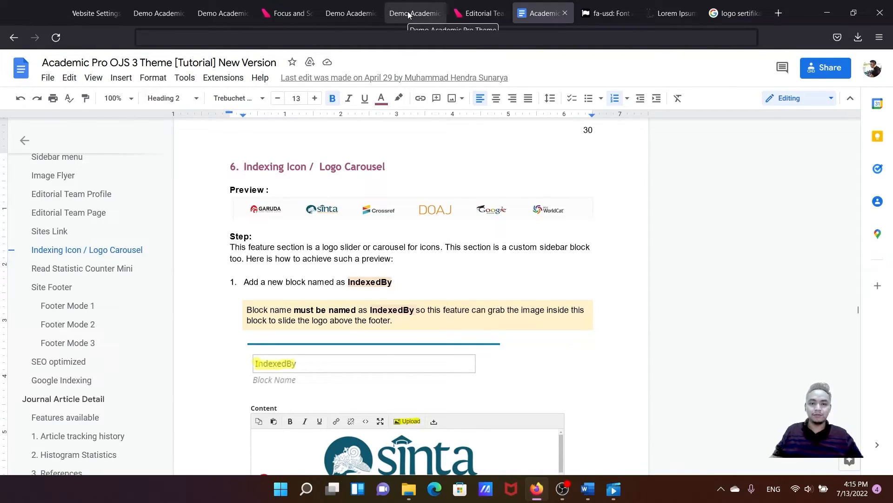
Open the Journal of Child Behaviour demo's homepage and examine the indexing logo carousel above the footer
{"action": "left_click", "coordinate": [479, 13]}
{"action": "scroll", "coordinate": [482, 121], "scroll_direction": "down", "scroll_amount": 15}
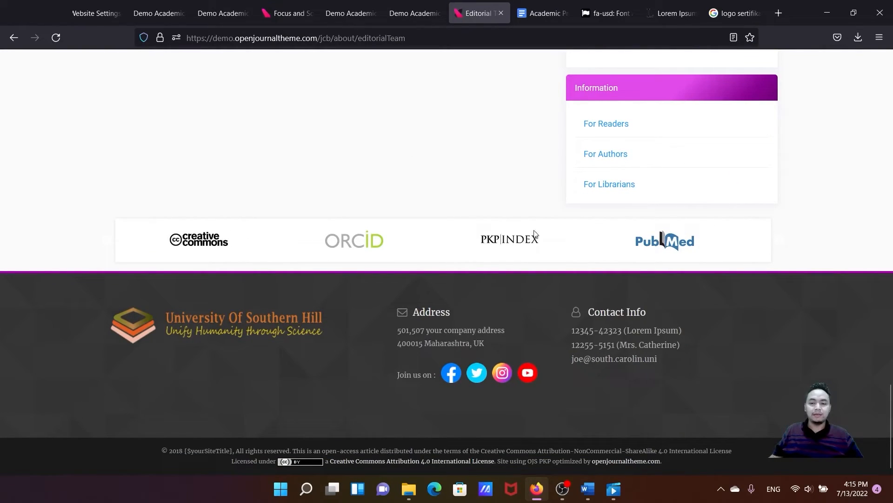
{"action": "scroll", "coordinate": [403, 153], "scroll_direction": "up", "scroll_amount": 15}
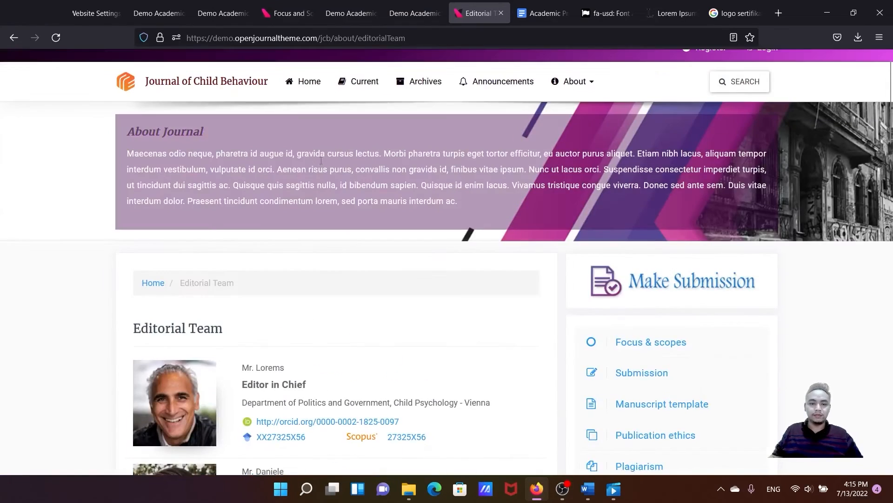
{"action": "left_click", "coordinate": [307, 98]}
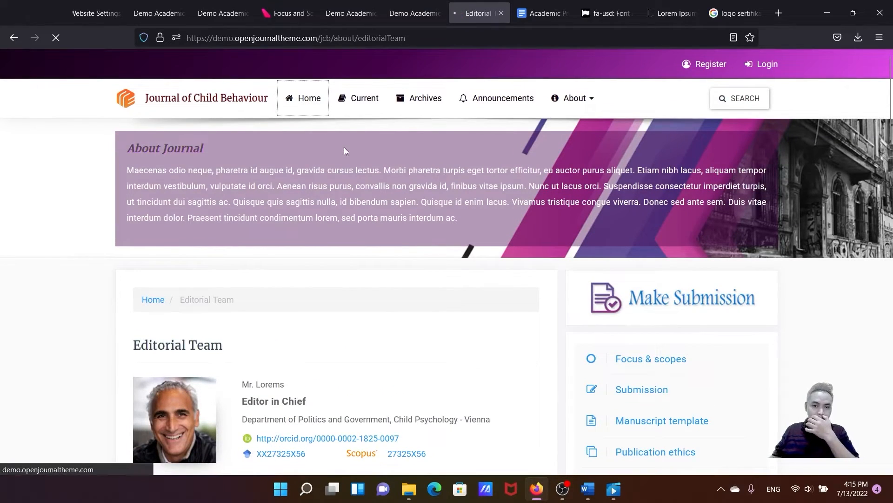
{"action": "scroll", "coordinate": [344, 149], "scroll_direction": "down", "scroll_amount": 20}
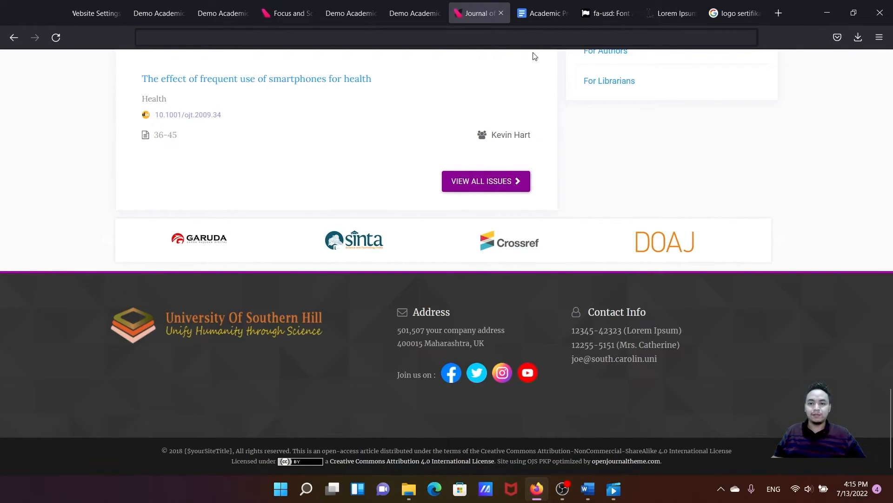
Take the block name IndexedBy from the tutorial document and start a new block with that name in the Custom Block Manager
{"action": "left_click", "coordinate": [534, 16]}
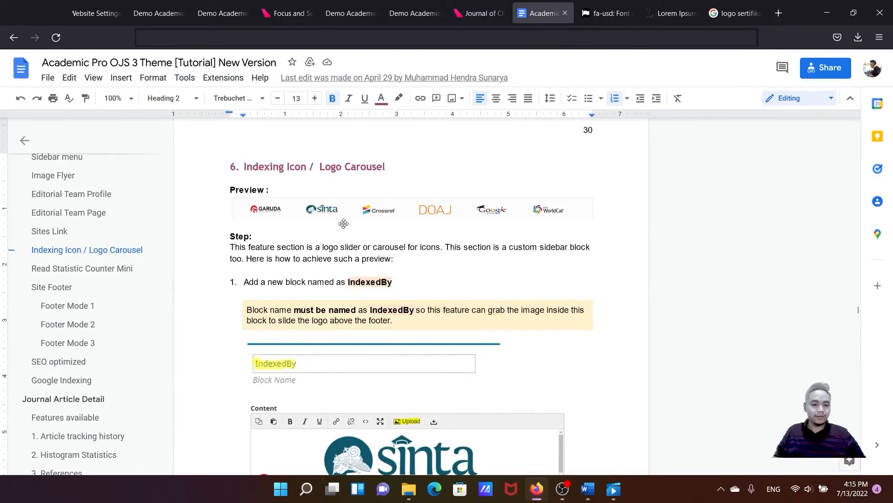
{"action": "scroll", "coordinate": [204, 266], "scroll_direction": "down", "scroll_amount": 1}
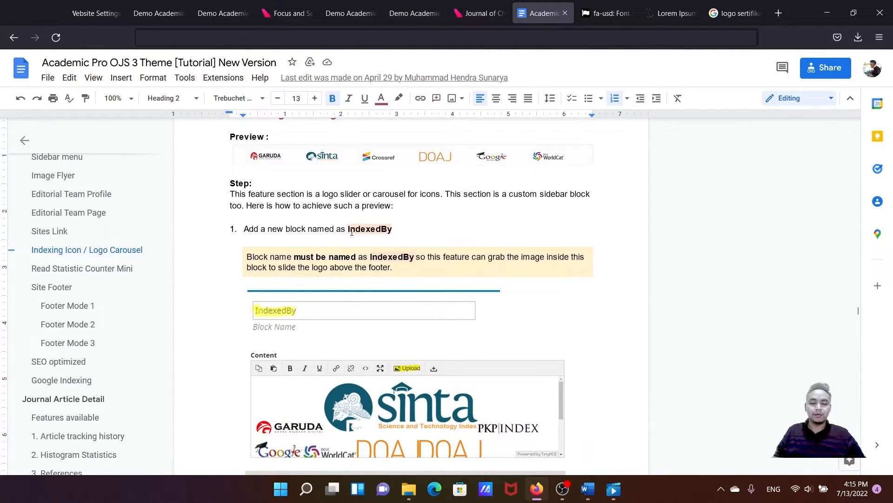
{"action": "left_click_drag", "start_coordinate": [349, 230], "coordinate": [379, 228]}
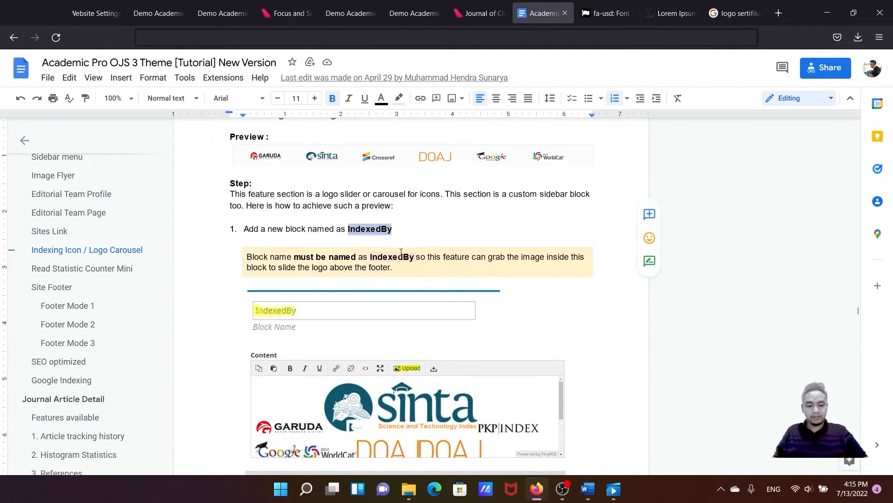
{"action": "left_click", "coordinate": [90, 15]}
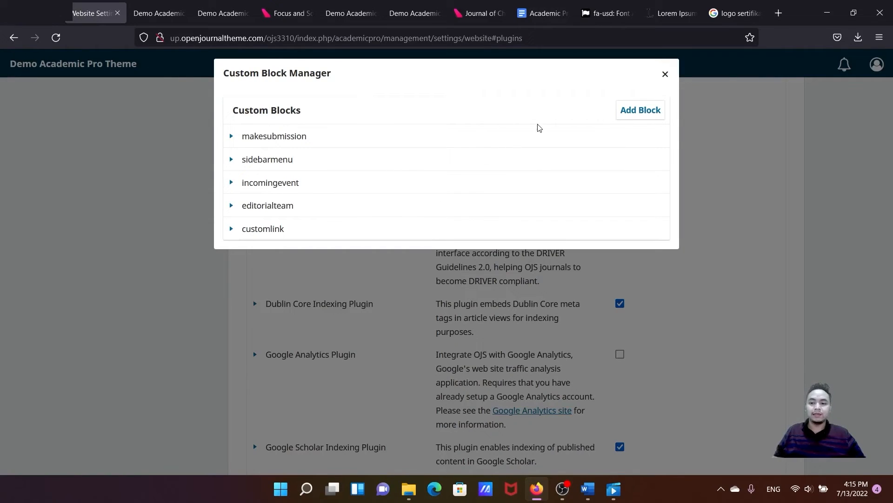
{"action": "left_click", "coordinate": [636, 111]}
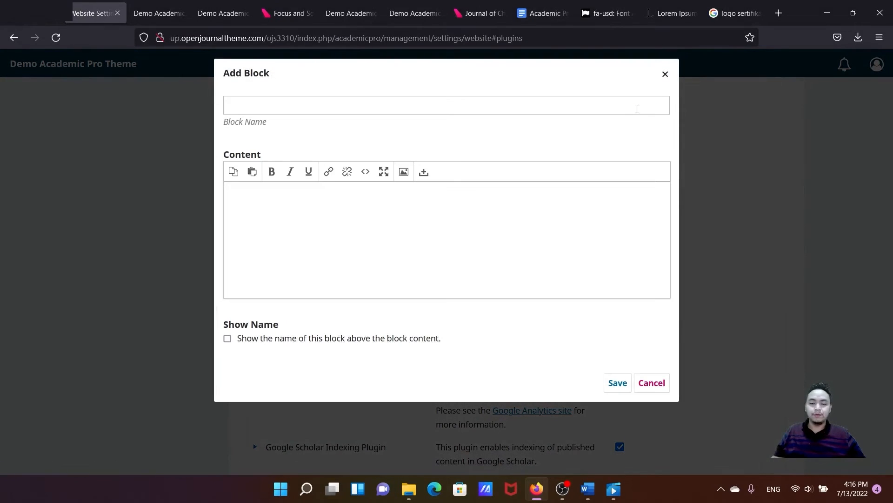
{"action": "left_click", "coordinate": [532, 107]}
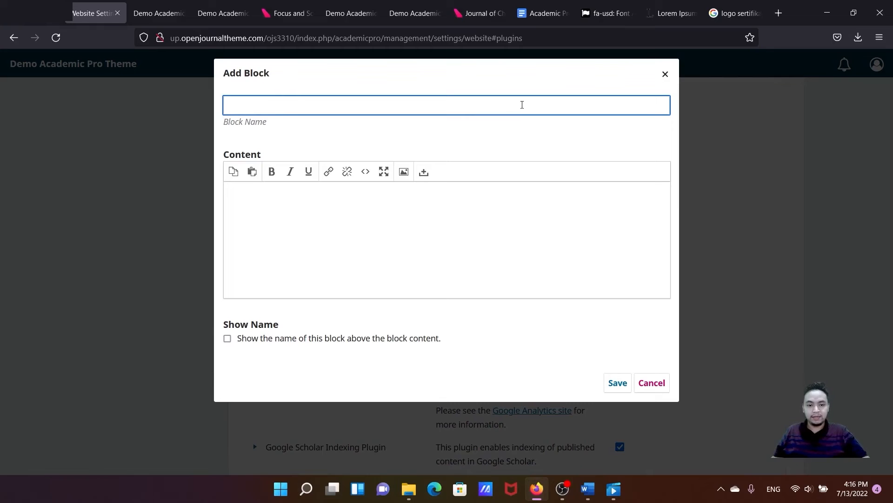
{"action": "type", "text": "IndexedBy"}
Upload the 18-road image from the Indexing folder and insert it into the IndexedBy block's content
{"action": "left_click", "coordinate": [327, 213]}
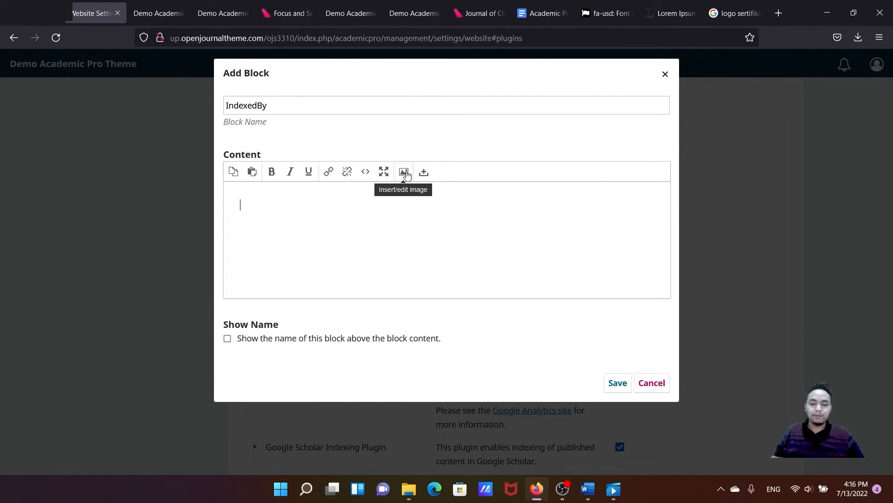
{"action": "left_click", "coordinate": [404, 172]}
{"action": "left_click", "coordinate": [383, 200]}
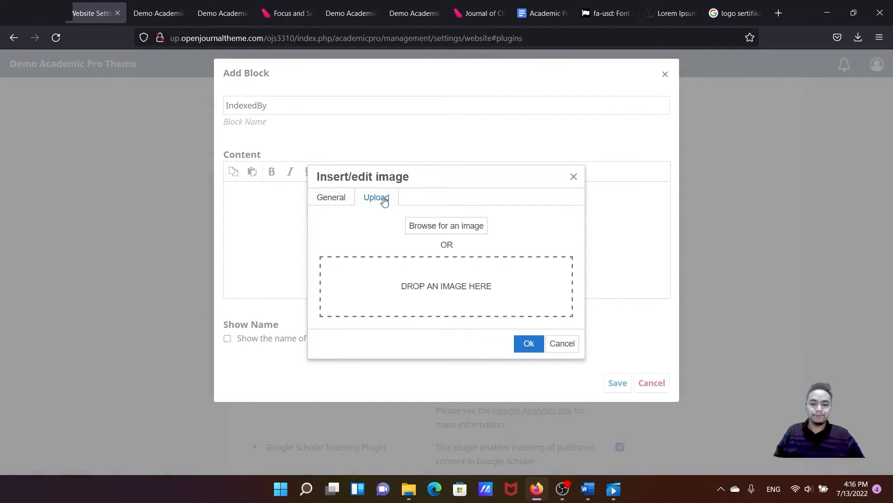
{"action": "left_click", "coordinate": [435, 227]}
{"action": "double_click", "coordinate": [148, 119]}
{"action": "left_click", "coordinate": [148, 119]}
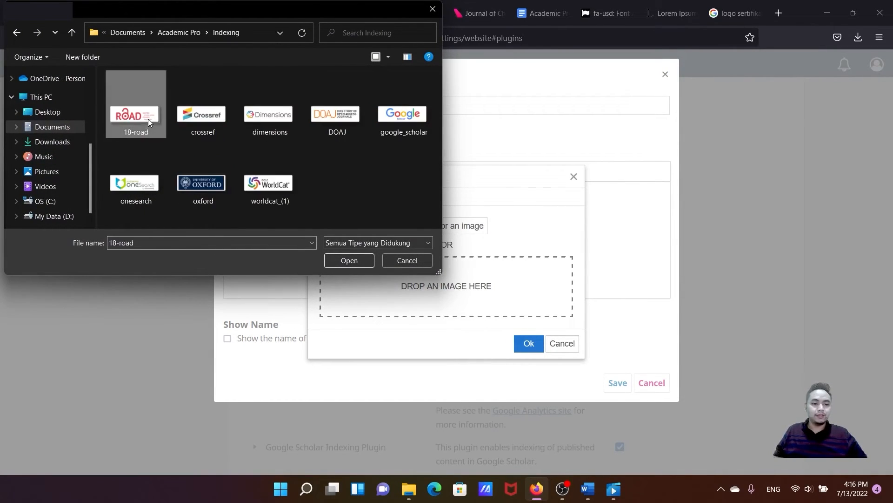
{"action": "left_click", "coordinate": [269, 186]}
{"action": "left_click", "coordinate": [138, 114]}
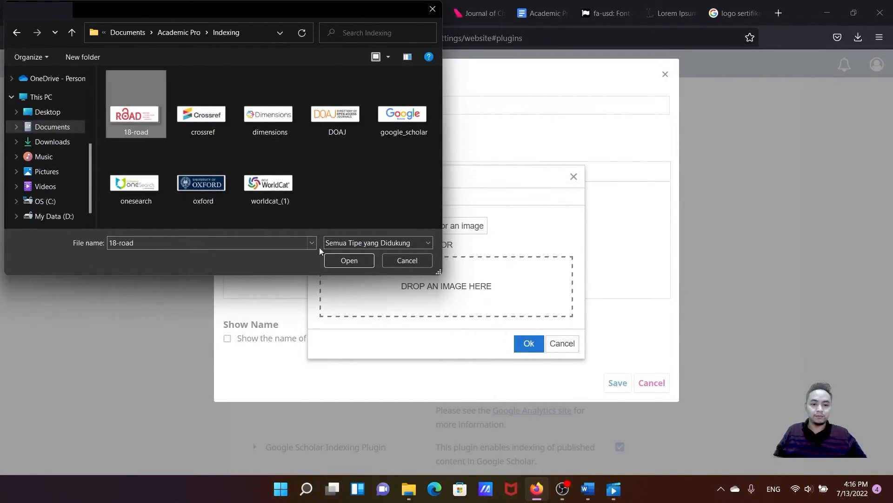
{"action": "left_click", "coordinate": [349, 260]}
{"action": "left_click", "coordinate": [527, 343]}
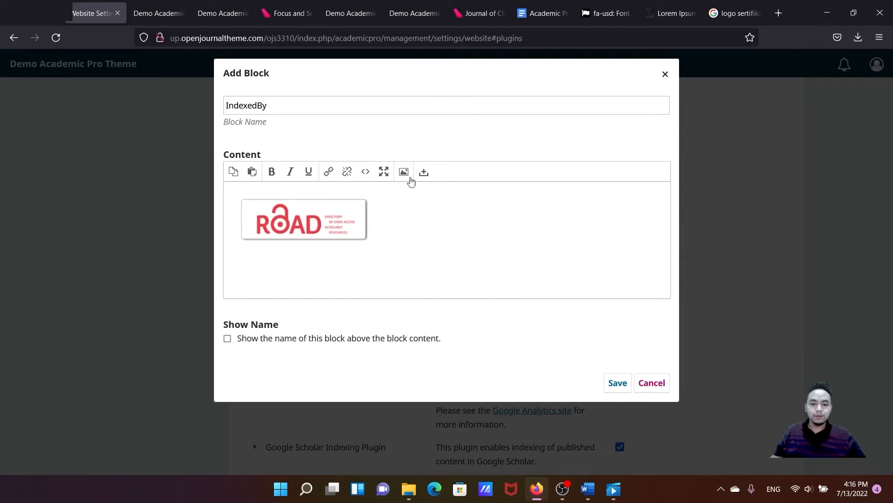
Upload the crossref image and insert it after the ROAD logo in the block's content
{"action": "left_click", "coordinate": [403, 172]}
{"action": "left_click", "coordinate": [368, 197]}
{"action": "left_click", "coordinate": [436, 228]}
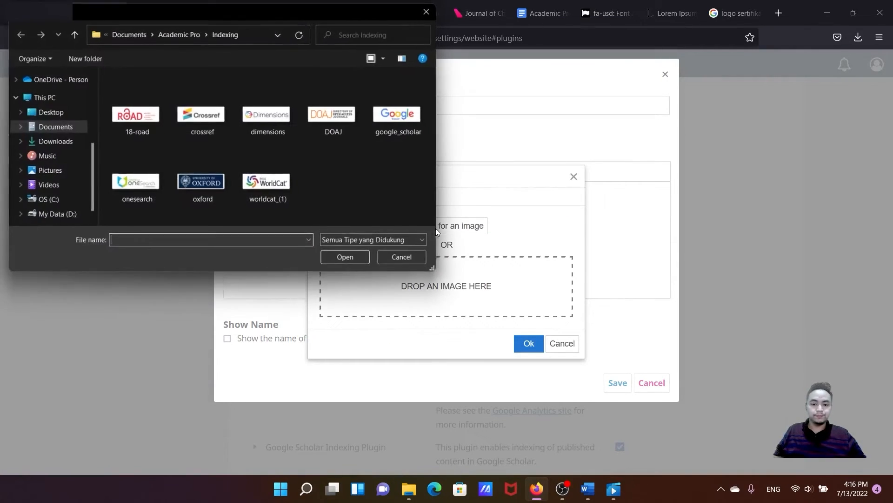
{"action": "left_click", "coordinate": [219, 124]}
{"action": "left_click", "coordinate": [344, 256]}
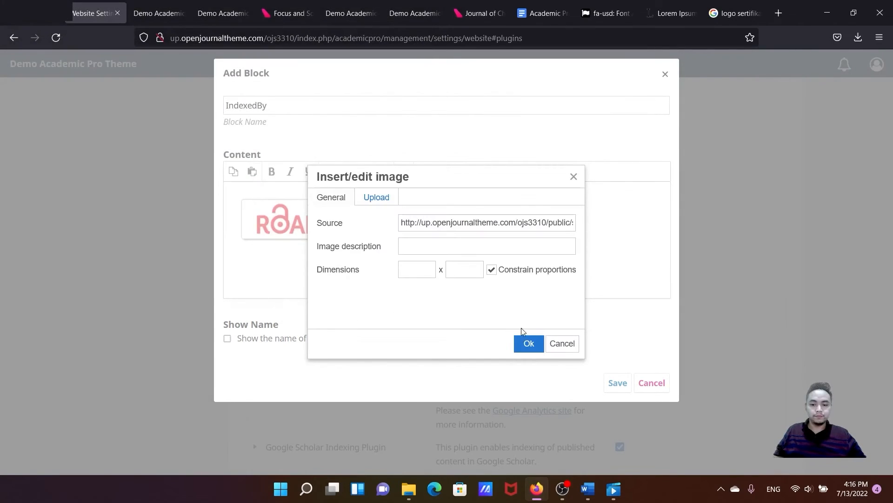
{"action": "left_click", "coordinate": [526, 343]}
Upload the dimensions image and insert it after the Crossref logo in the block's content
{"action": "left_click", "coordinate": [404, 172]}
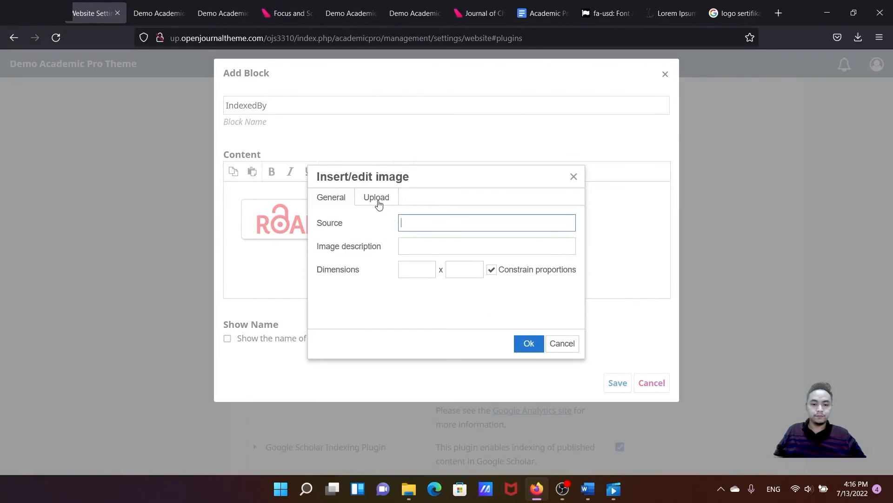
{"action": "left_click", "coordinate": [378, 199]}
{"action": "left_click", "coordinate": [429, 228]}
{"action": "left_click", "coordinate": [269, 122]}
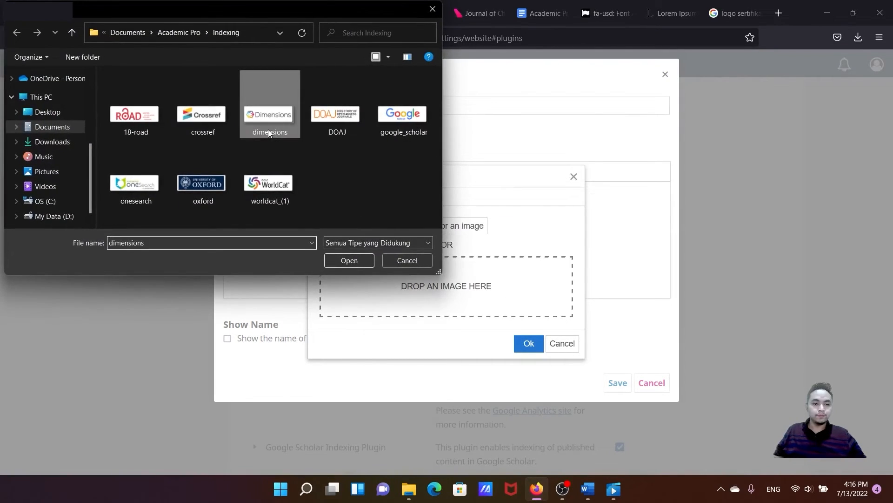
{"action": "left_click", "coordinate": [354, 260]}
{"action": "left_click", "coordinate": [528, 343]}
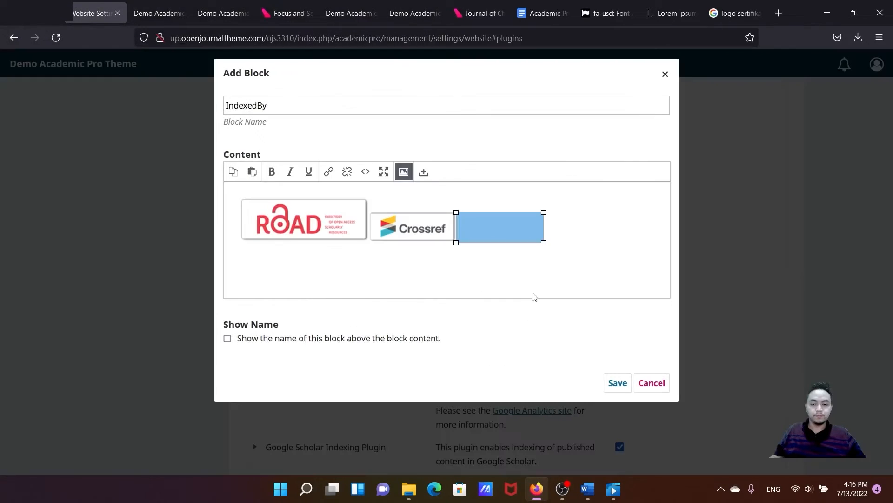
Upload the DOAJ image and insert it after the Dimensions logo in the block's content
{"action": "left_click", "coordinate": [403, 172]}
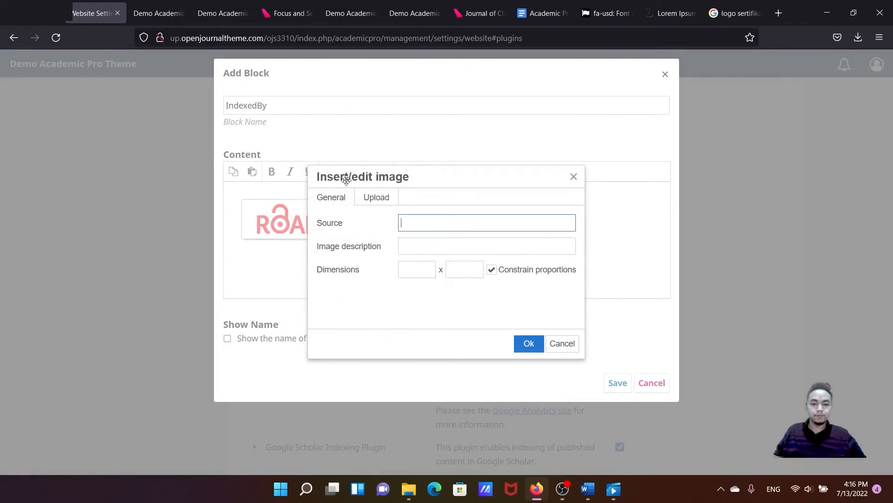
{"action": "left_click", "coordinate": [376, 197]}
{"action": "left_click", "coordinate": [434, 226]}
{"action": "left_click", "coordinate": [344, 119]}
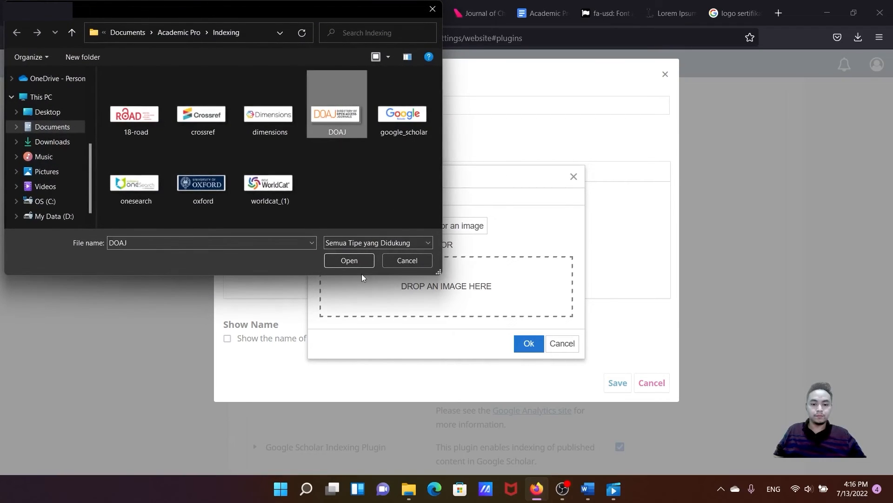
{"action": "left_click", "coordinate": [353, 258]}
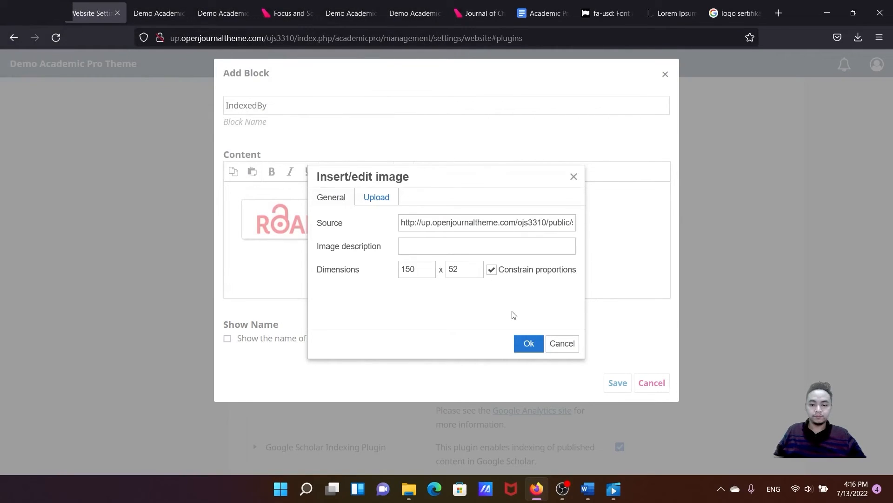
{"action": "left_click", "coordinate": [527, 343]}
Upload the onesearch image and insert it after the DOAJ logo in the block's content
{"action": "left_click", "coordinate": [404, 171]}
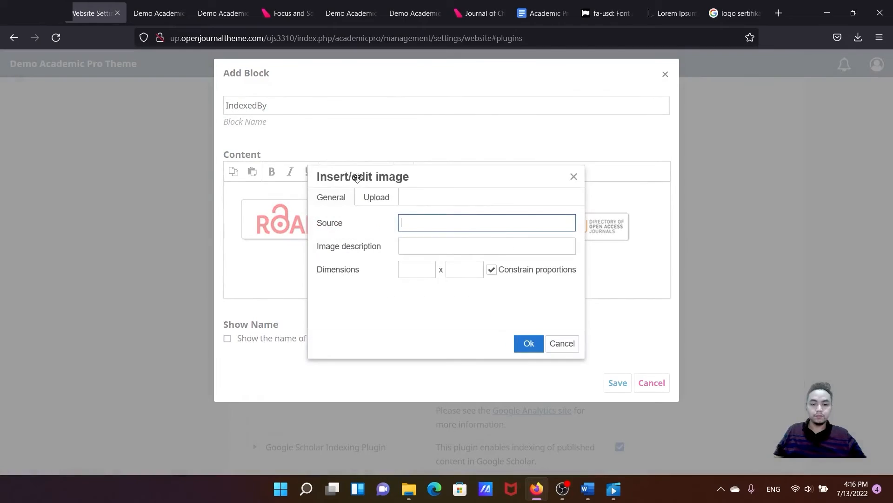
{"action": "left_click", "coordinate": [377, 199]}
{"action": "left_click", "coordinate": [428, 225]}
{"action": "left_click", "coordinate": [136, 200]}
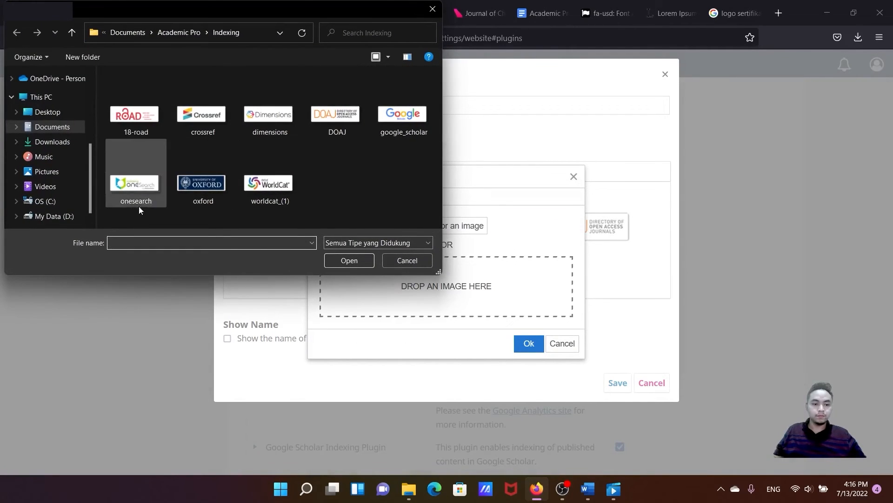
{"action": "left_click", "coordinate": [349, 260]}
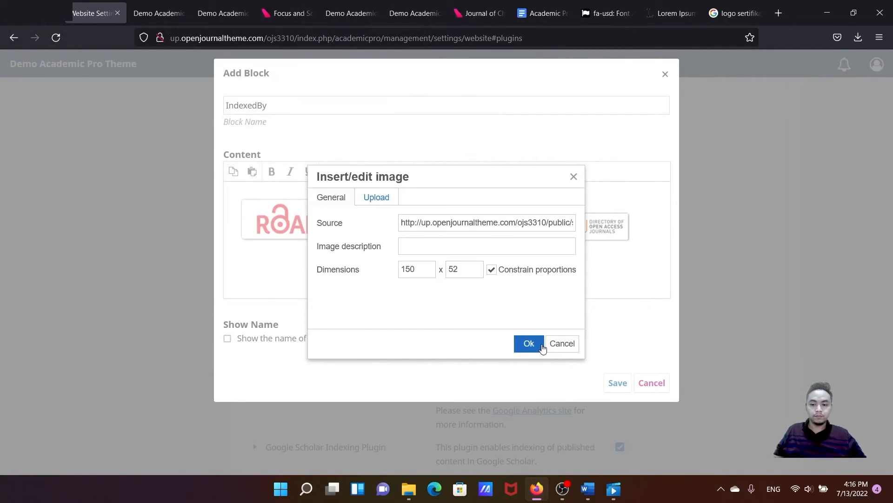
{"action": "left_click", "coordinate": [528, 343]}
Upload the google_scholar image and insert it after the OneSearch logo in the block's content
{"action": "left_click", "coordinate": [398, 171]}
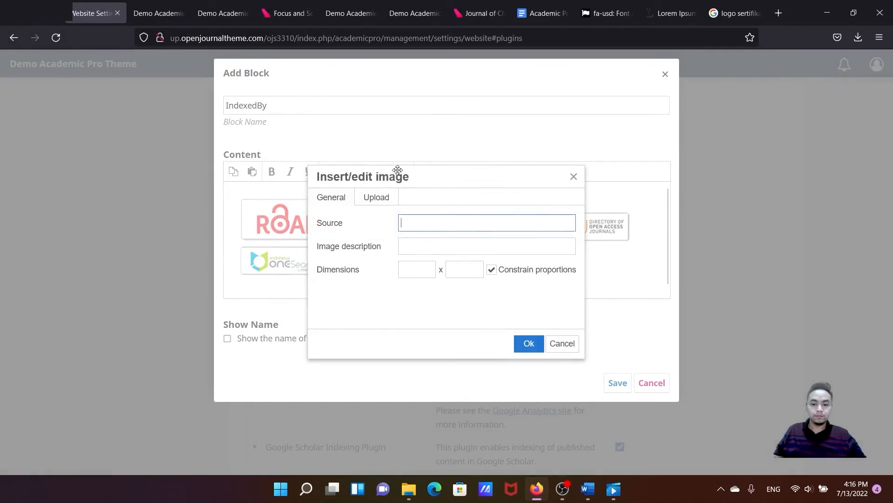
{"action": "left_click", "coordinate": [377, 198]}
{"action": "left_click", "coordinate": [436, 227]}
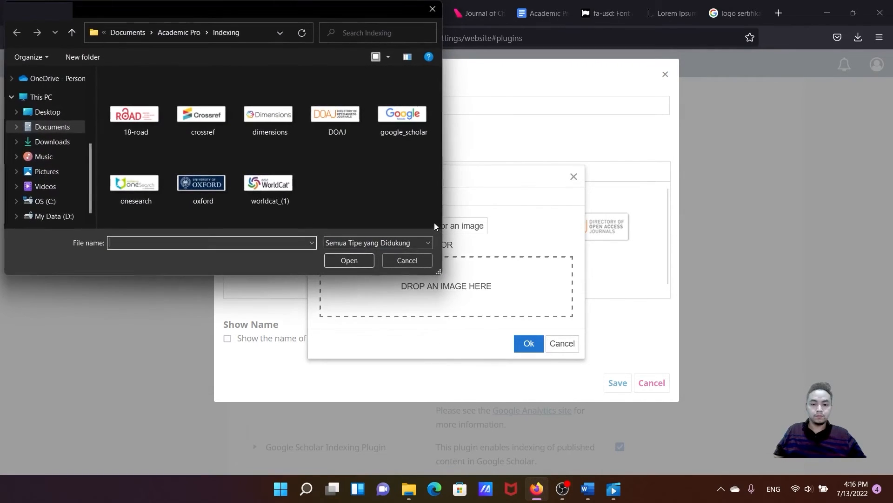
{"action": "left_click", "coordinate": [382, 134]}
{"action": "left_click", "coordinate": [349, 260]}
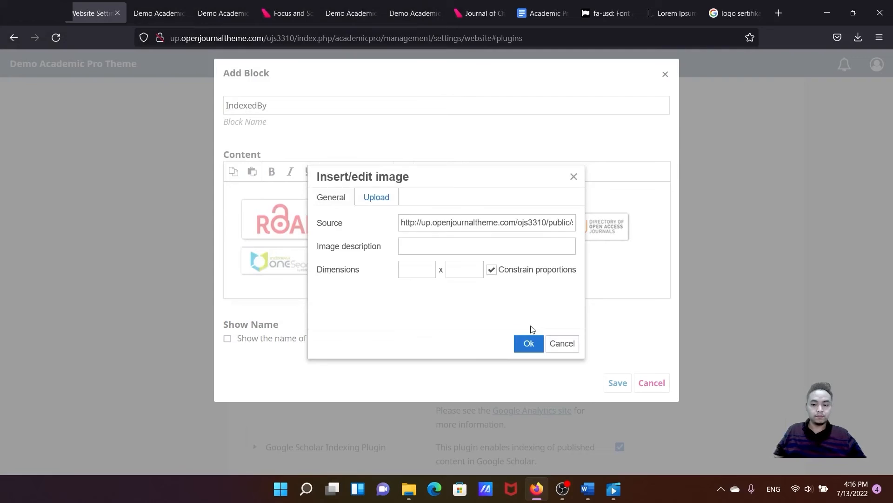
{"action": "left_click", "coordinate": [528, 343]}
Upload the oxford image and insert it after the Google Scholar logo in the block's content
{"action": "left_click", "coordinate": [404, 174]}
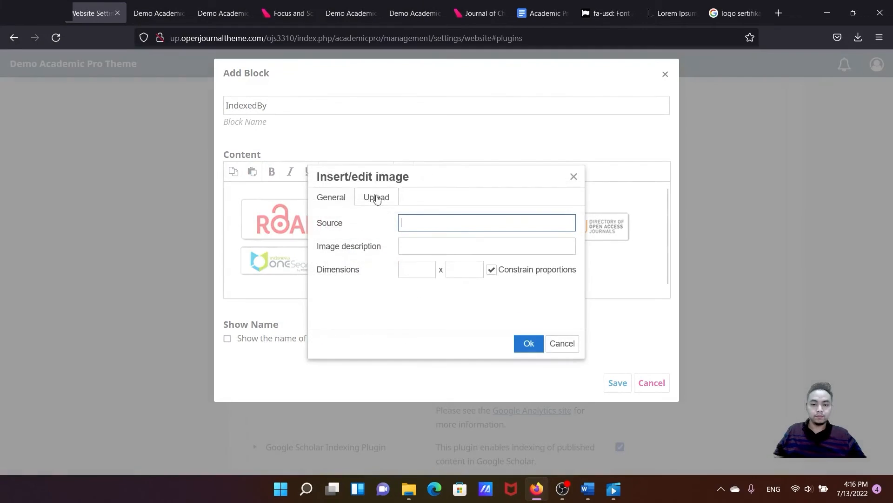
{"action": "left_click", "coordinate": [377, 197]}
{"action": "left_click", "coordinate": [437, 227]}
{"action": "left_click", "coordinate": [201, 184]}
{"action": "left_click", "coordinate": [348, 259]}
{"action": "left_click", "coordinate": [523, 336]}
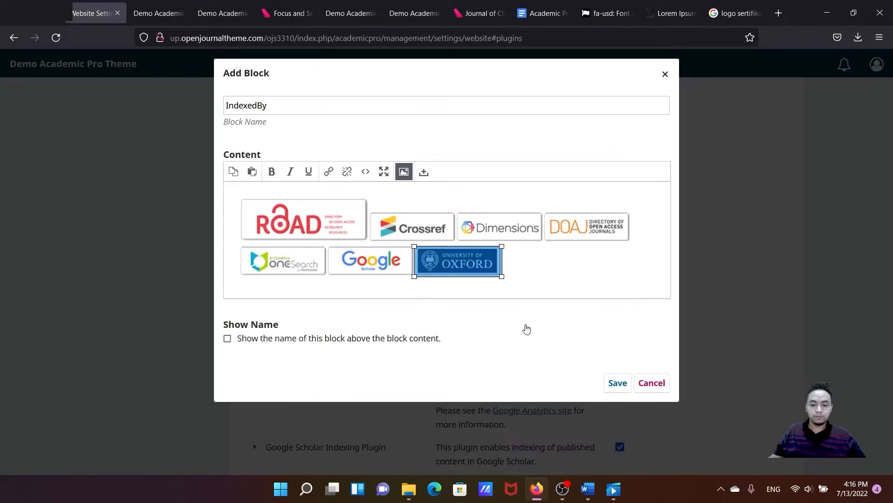
Upload the worldcat_(1) image and insert it after the Oxford logo in the block's content
{"action": "left_click", "coordinate": [404, 173]}
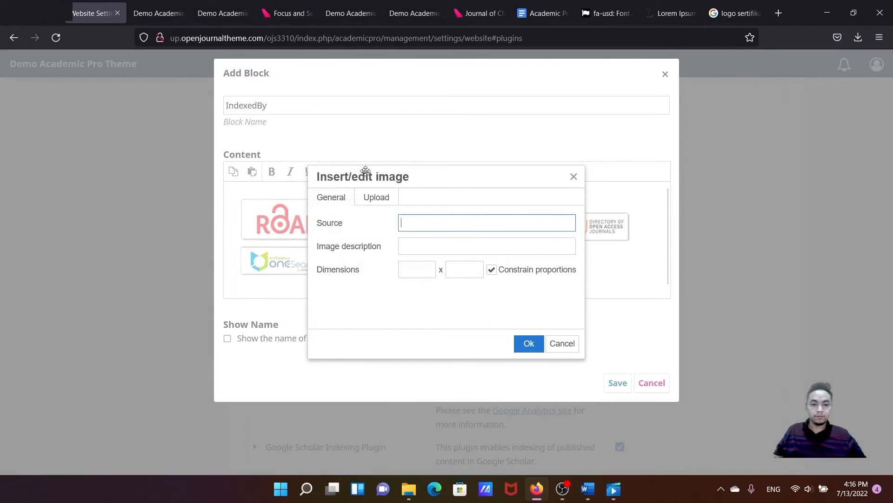
{"action": "left_click", "coordinate": [377, 197]}
{"action": "left_click", "coordinate": [439, 226]}
{"action": "left_click", "coordinate": [270, 177]}
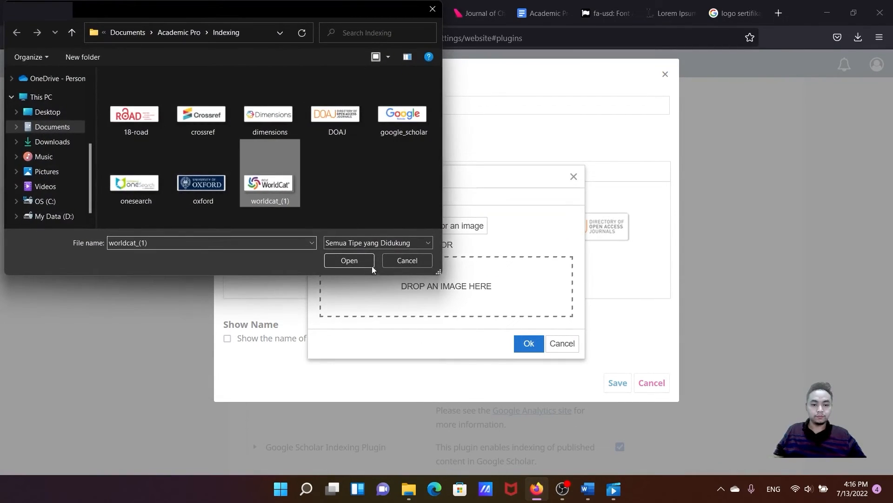
{"action": "left_click", "coordinate": [361, 259]}
{"action": "left_click", "coordinate": [529, 343]}
{"action": "left_click", "coordinate": [609, 268]}
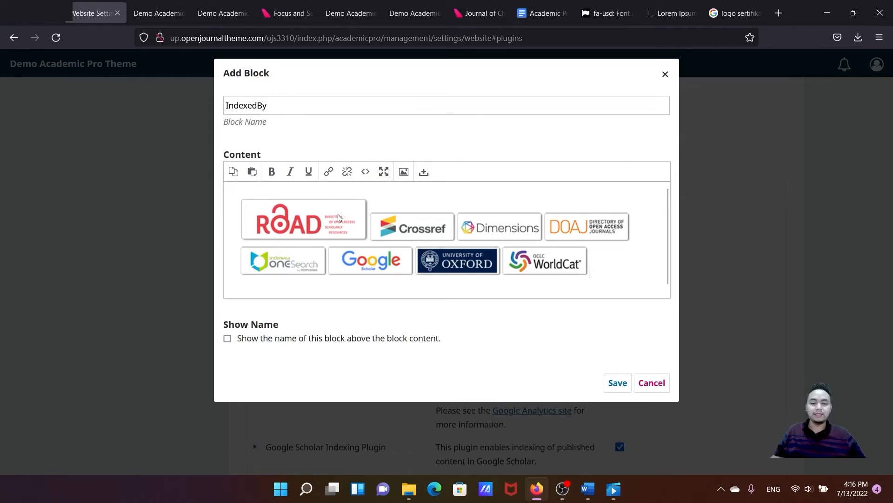
Check the inserted logos, save the IndexedBy block, and close the Custom Block Manager
{"action": "left_click", "coordinate": [321, 219]}
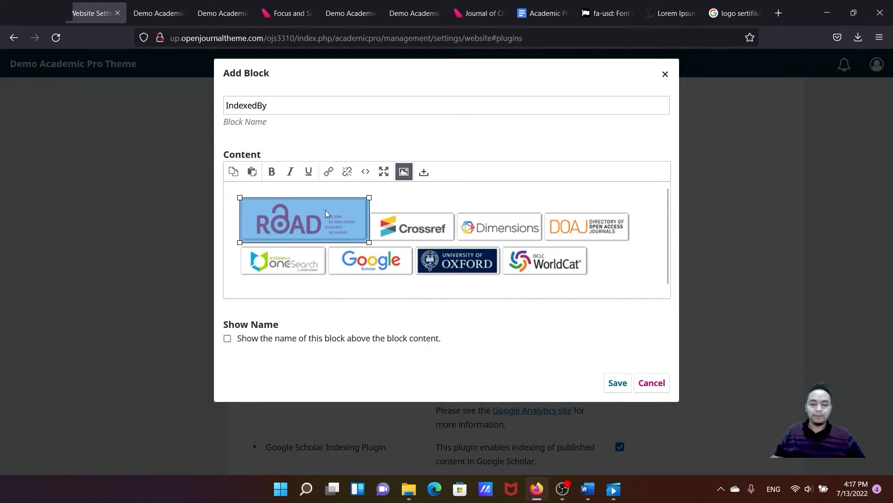
{"action": "left_click", "coordinate": [399, 223]}
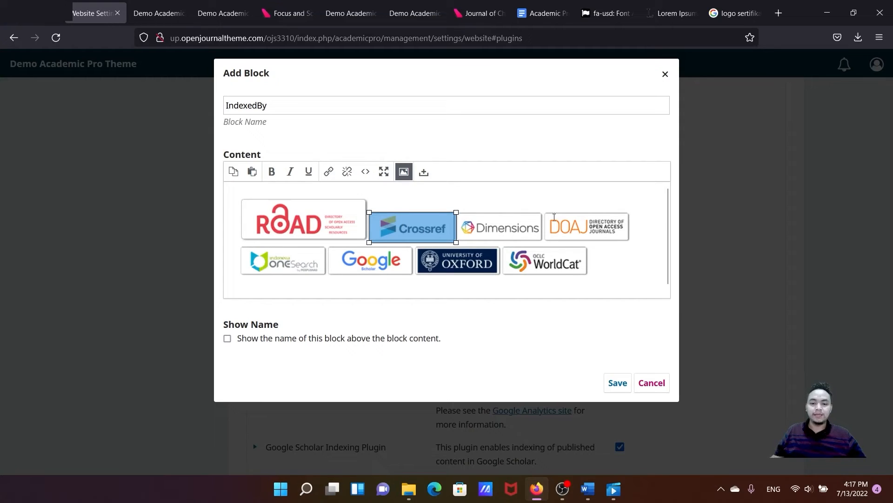
{"action": "left_click", "coordinate": [602, 261]}
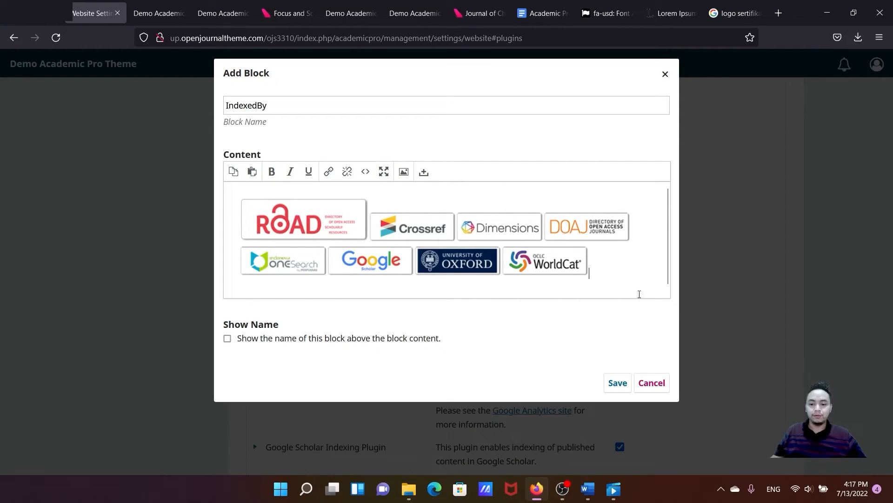
{"action": "left_click", "coordinate": [618, 382]}
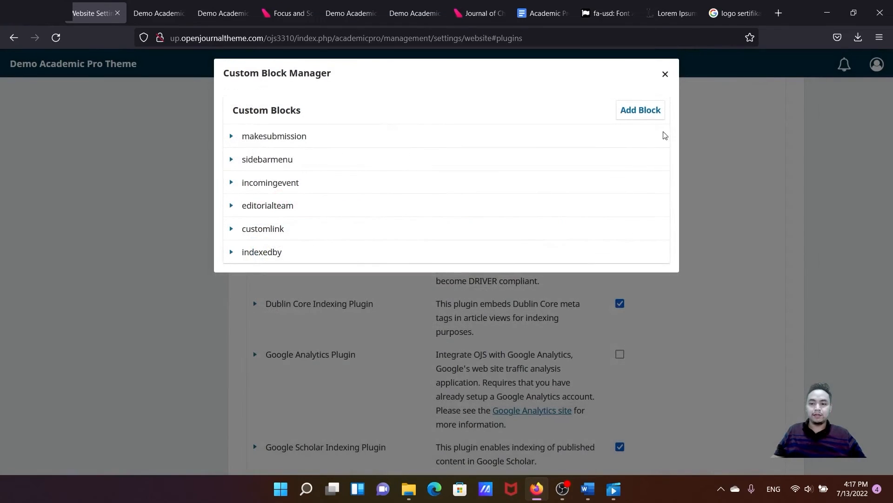
{"action": "left_click", "coordinate": [665, 75]}
Enable the indexedby custom block in the website's sidebar setup, save it, and reload the journal homepage to check the logo carousel
{"action": "scroll", "coordinate": [405, 295], "scroll_direction": "up", "scroll_amount": 15}
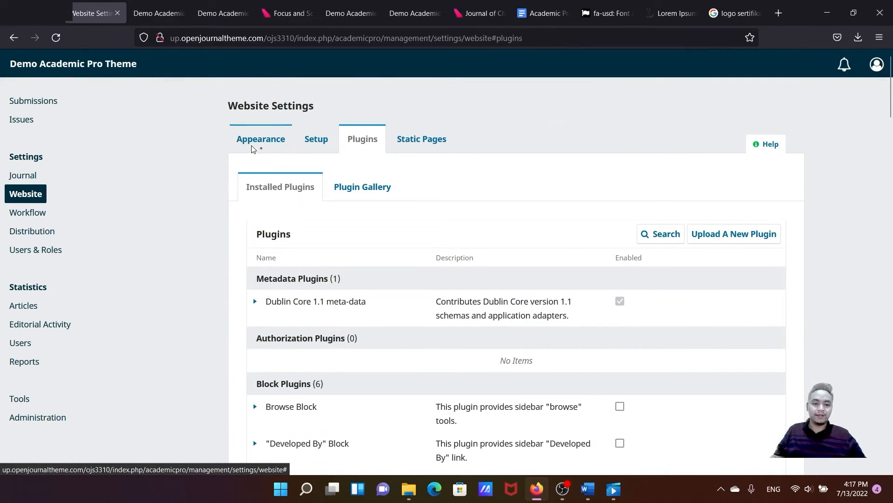
{"action": "left_click", "coordinate": [254, 148]}
{"action": "left_click", "coordinate": [56, 37]}
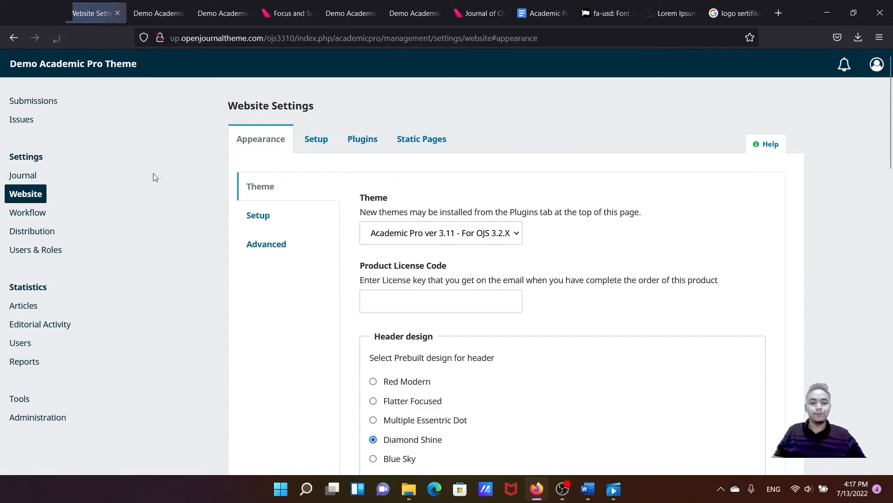
{"action": "left_click", "coordinate": [263, 216]}
{"action": "scroll", "coordinate": [396, 255], "scroll_direction": "down", "scroll_amount": 15}
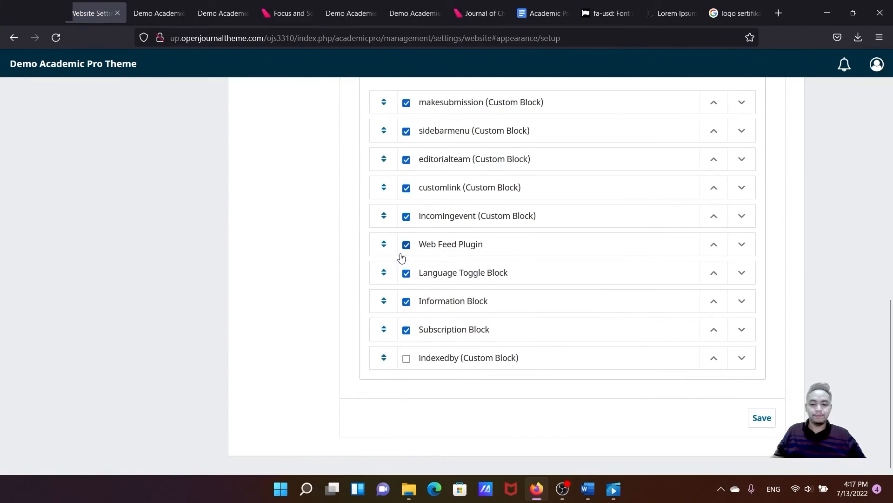
{"action": "left_click", "coordinate": [407, 359]}
{"action": "left_click", "coordinate": [762, 417]}
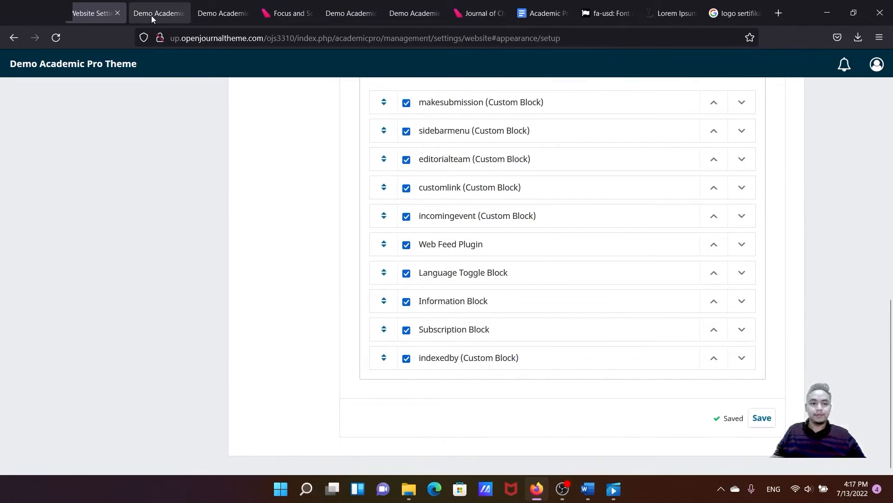
{"action": "left_click", "coordinate": [152, 13]}
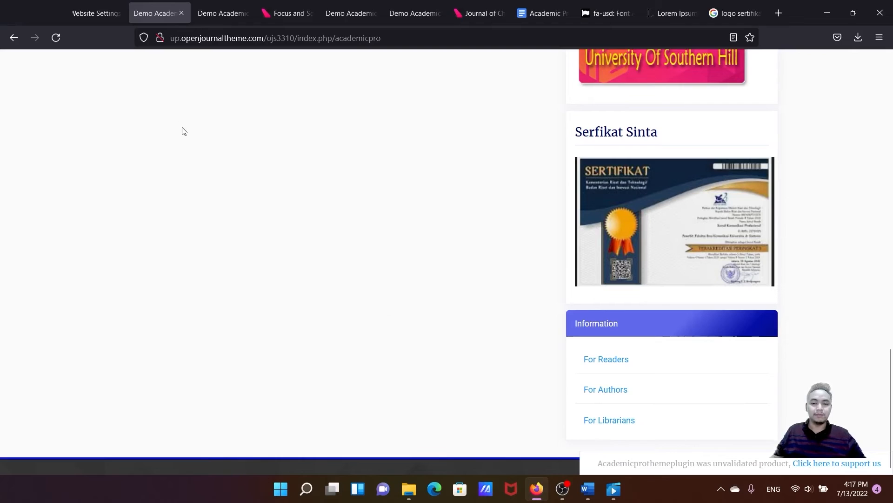
{"action": "left_click", "coordinate": [56, 38]}
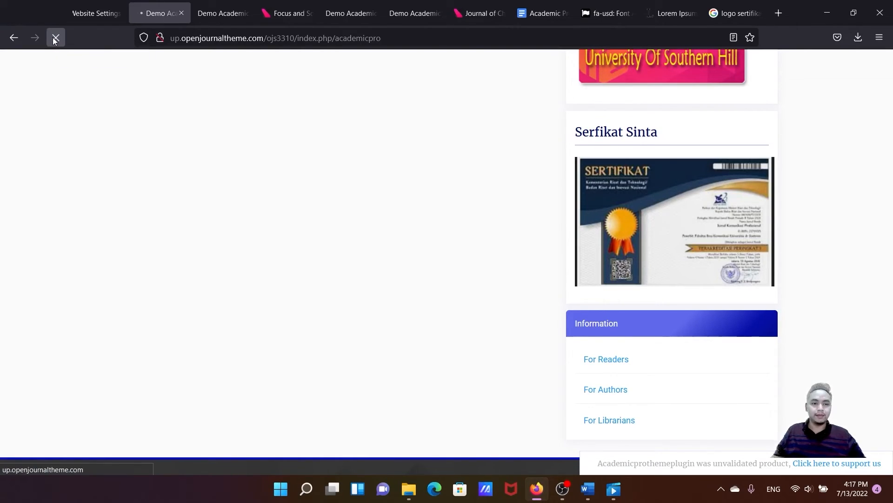
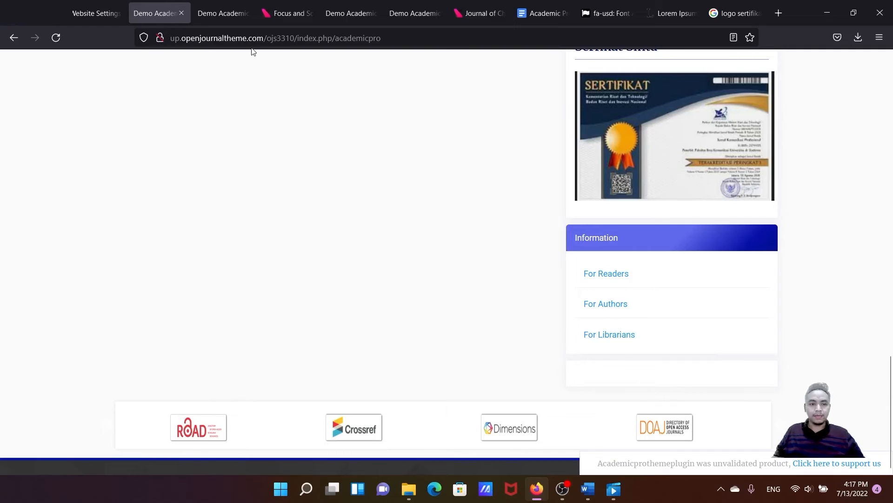
Switch to the Academic Pro tutorial document and read how to deactivate the Read Statistic Counter Mini
{"action": "left_click", "coordinate": [527, 18]}
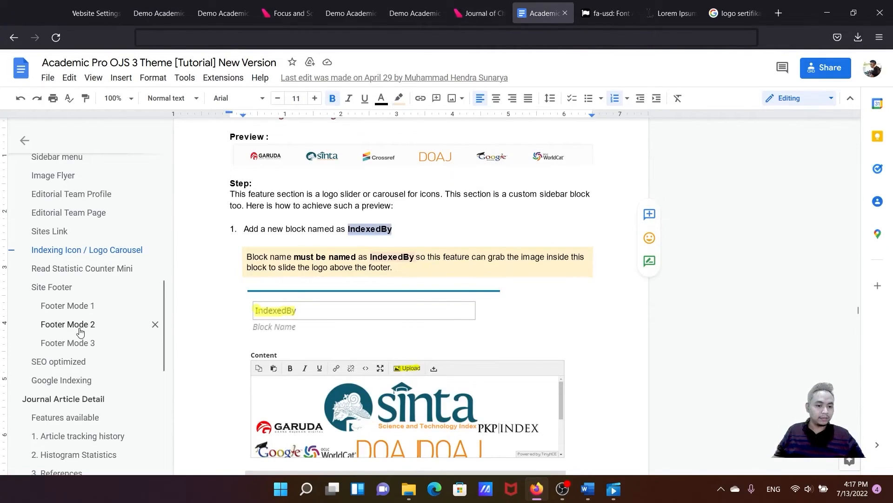
{"action": "left_click", "coordinate": [60, 287]}
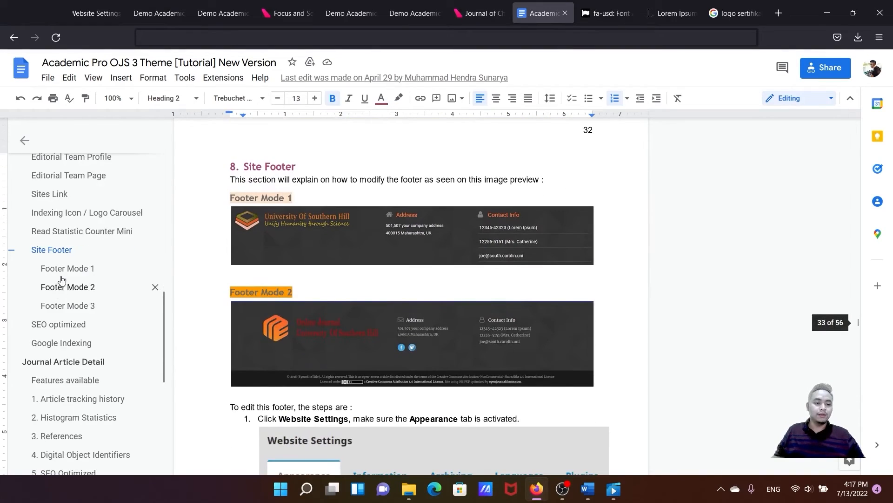
{"action": "left_click", "coordinate": [65, 238]}
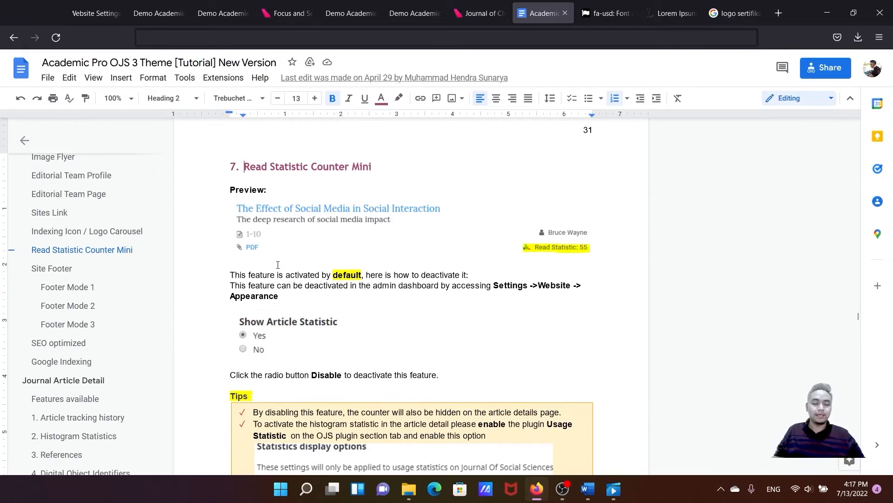
{"action": "scroll", "coordinate": [278, 265], "scroll_direction": "down", "scroll_amount": 1}
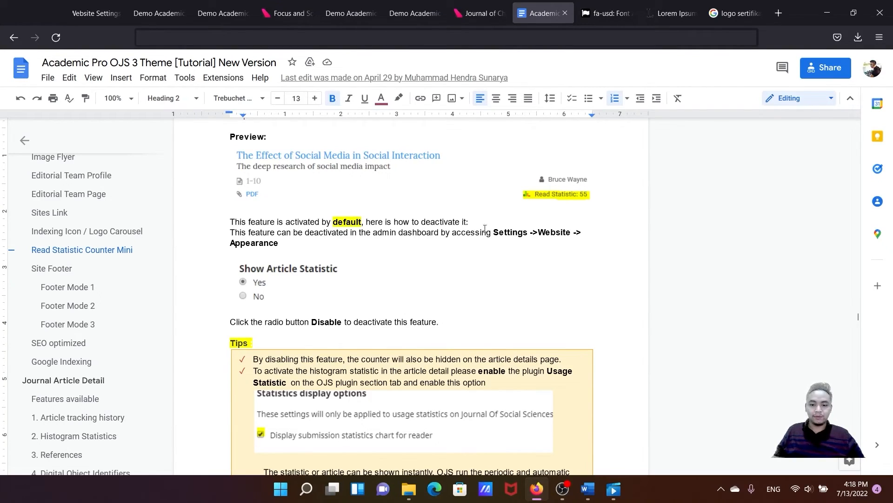
{"action": "left_click_drag", "start_coordinate": [286, 242], "coordinate": [229, 243]}
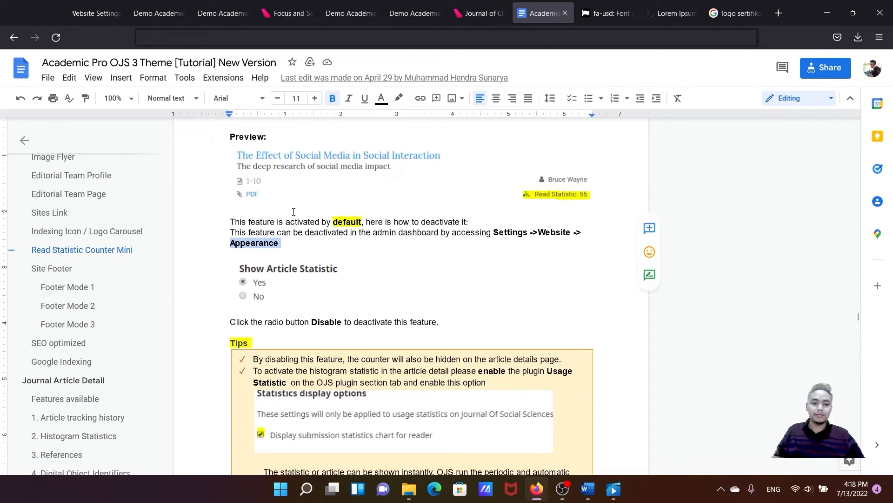
Browse the tutorial's Site Footer section to compare the previews of Footer Modes 1, 2 and 3
{"action": "left_click", "coordinate": [57, 273]}
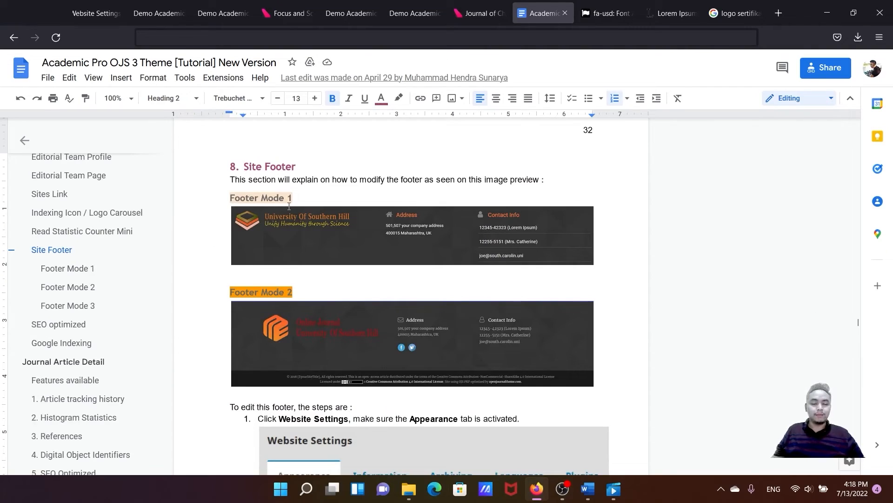
{"action": "scroll", "coordinate": [287, 200], "scroll_direction": "down", "scroll_amount": 1}
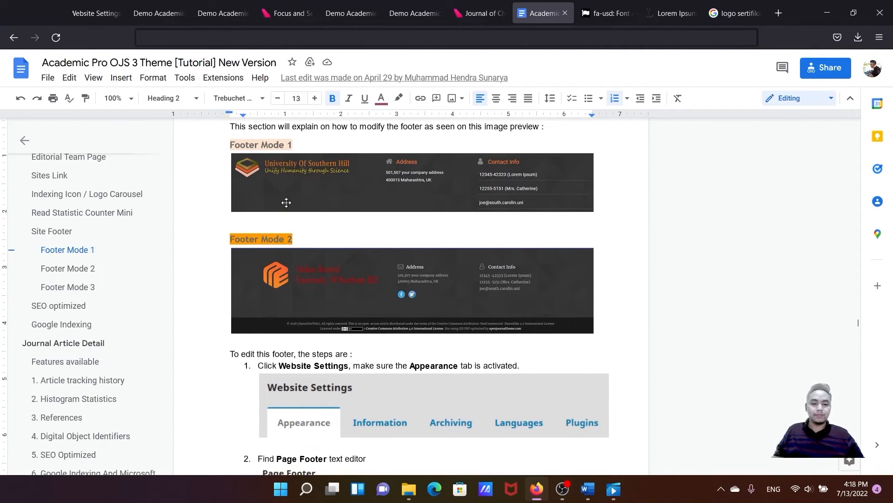
{"action": "left_click", "coordinate": [77, 249]}
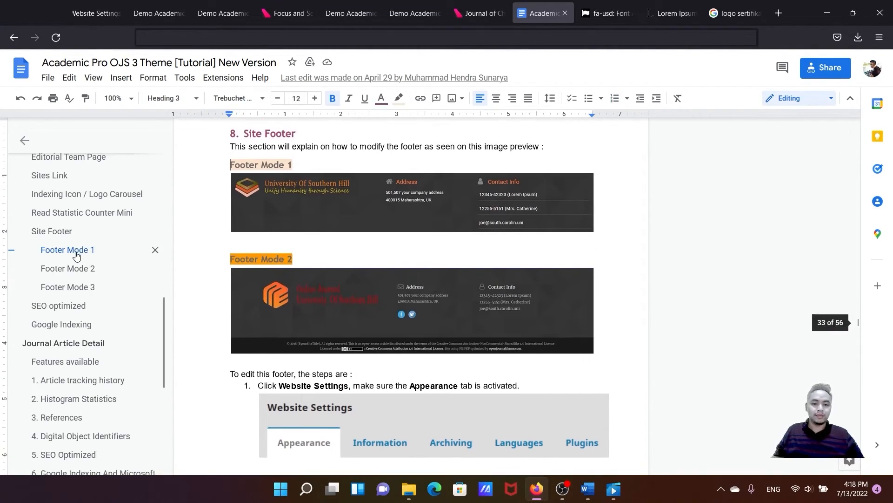
{"action": "left_click", "coordinate": [300, 309]}
{"action": "left_click", "coordinate": [68, 268]}
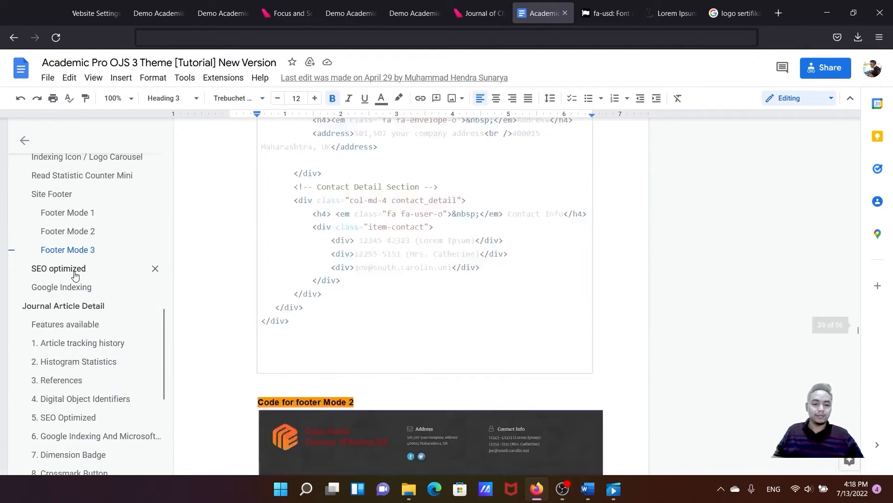
{"action": "scroll", "coordinate": [438, 274], "scroll_direction": "up", "scroll_amount": 4}
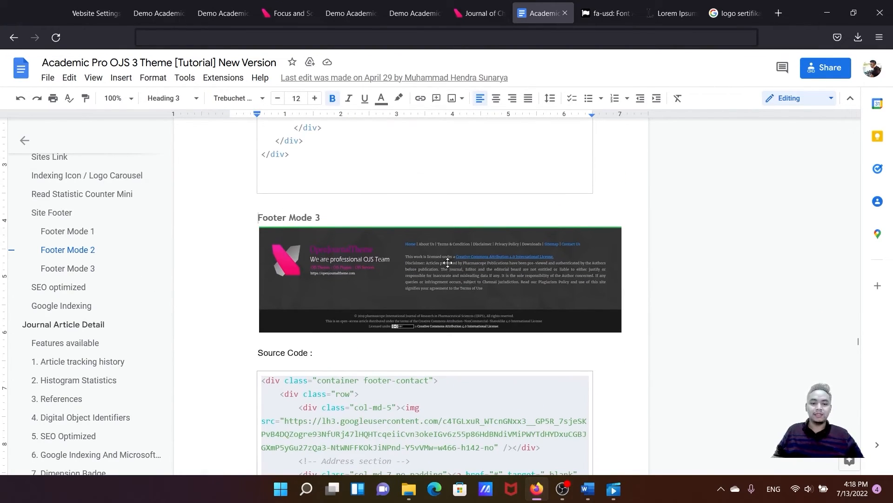
{"action": "scroll", "coordinate": [437, 275], "scroll_direction": "up", "scroll_amount": 6}
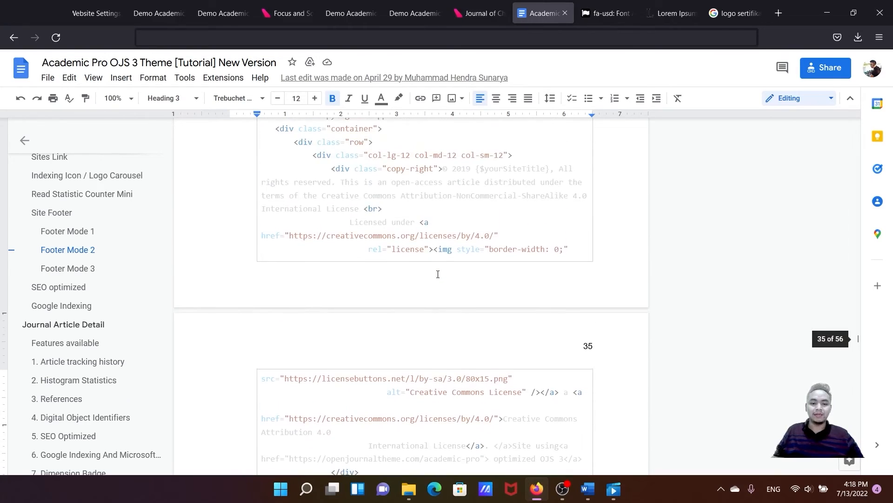
Examine the Footer Mode 1 and Mode 2 previews and the instructions for editing the page footer
{"action": "left_click", "coordinate": [67, 231]}
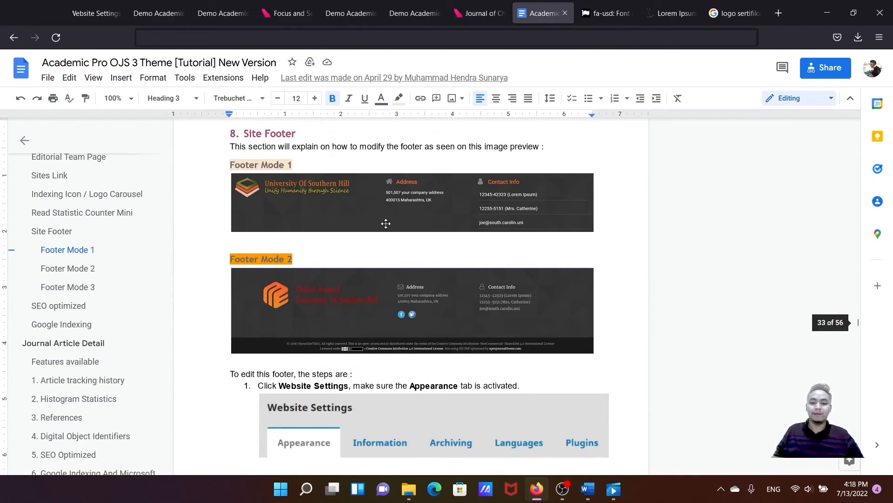
{"action": "scroll", "coordinate": [405, 224], "scroll_direction": "down", "scroll_amount": 1}
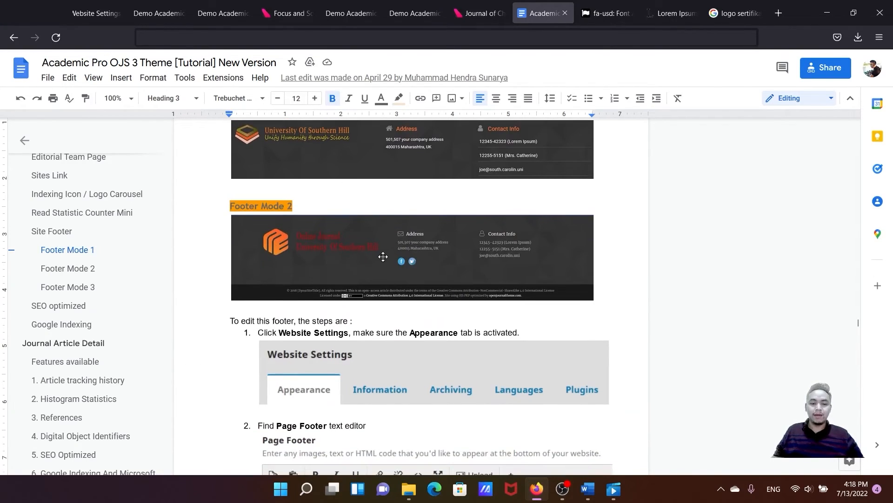
{"action": "left_click", "coordinate": [384, 256]}
{"action": "scroll", "coordinate": [326, 242], "scroll_direction": "down", "scroll_amount": 3}
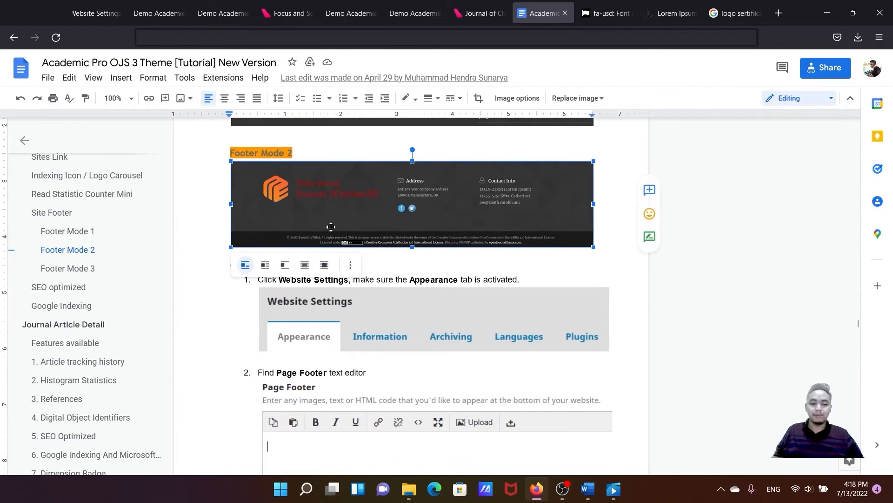
{"action": "scroll", "coordinate": [322, 250], "scroll_direction": "up", "scroll_amount": 3}
{"action": "scroll", "coordinate": [321, 250], "scroll_direction": "down", "scroll_amount": 12}
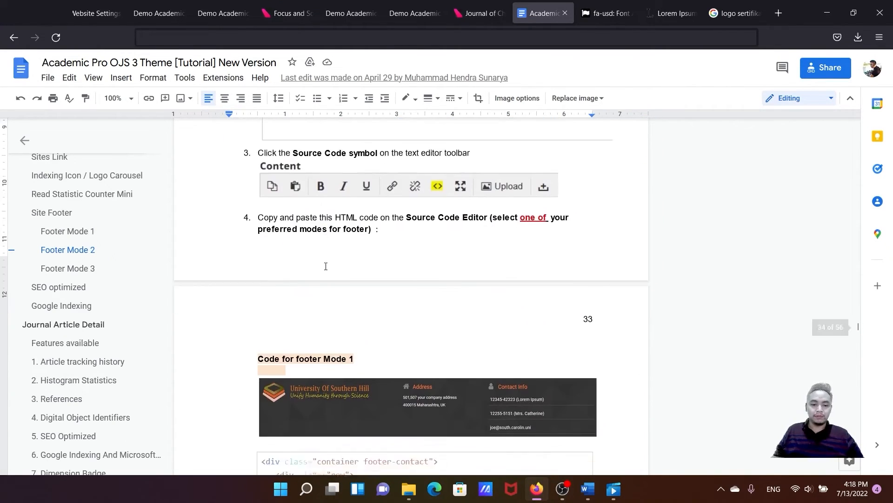
{"action": "scroll", "coordinate": [326, 265], "scroll_direction": "up", "scroll_amount": 7}
{"action": "scroll", "coordinate": [326, 265], "scroll_direction": "up", "scroll_amount": 6}
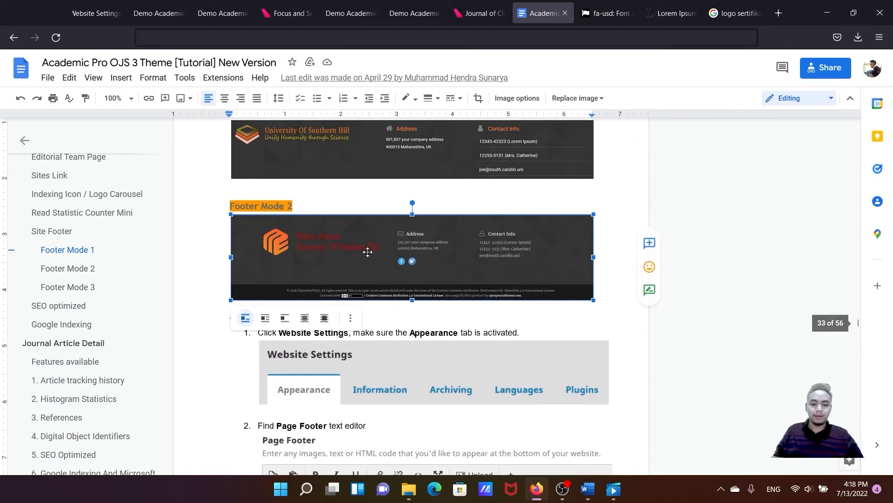
Copy the entire HTML source under "Code for footer Mode 2" in the tutorial document
{"action": "scroll", "coordinate": [443, 255], "scroll_direction": "down", "scroll_amount": 5}
{"action": "scroll", "coordinate": [433, 258], "scroll_direction": "down", "scroll_amount": 12}
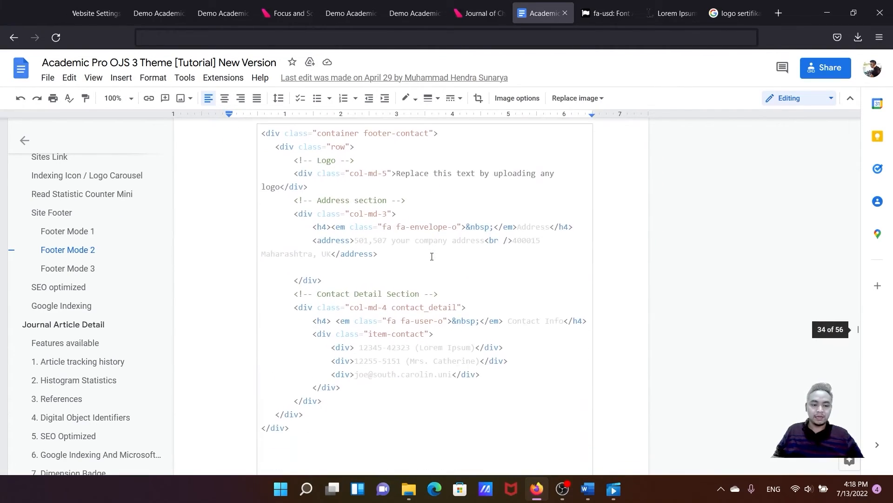
{"action": "scroll", "coordinate": [428, 254], "scroll_direction": "down", "scroll_amount": 5}
{"action": "scroll", "coordinate": [426, 256], "scroll_direction": "up", "scroll_amount": 2}
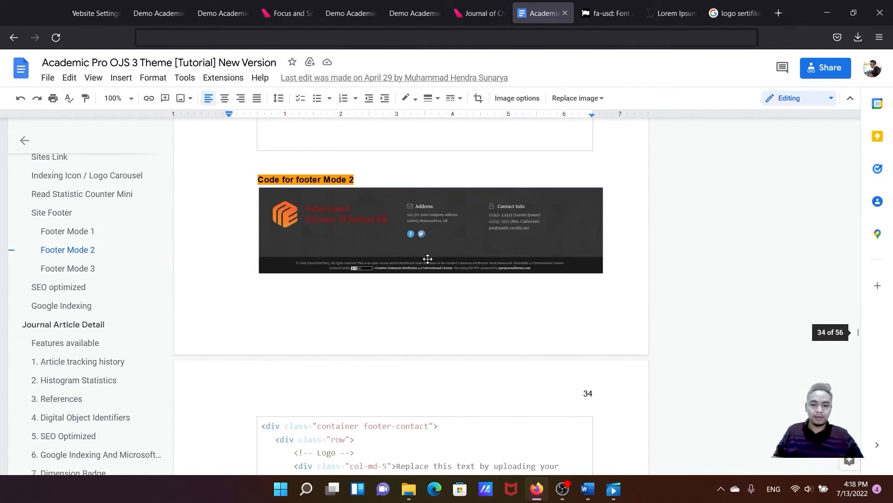
{"action": "left_click", "coordinate": [414, 262]}
{"action": "scroll", "coordinate": [404, 273], "scroll_direction": "down", "scroll_amount": 2}
{"action": "scroll", "coordinate": [270, 322], "scroll_direction": "up", "scroll_amount": 3}
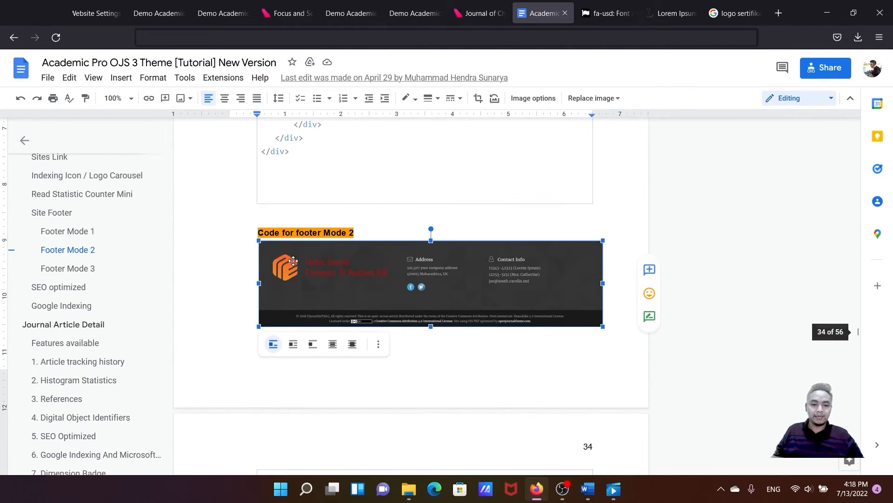
{"action": "left_click", "coordinate": [311, 235]}
{"action": "scroll", "coordinate": [342, 240], "scroll_direction": "down", "scroll_amount": 5}
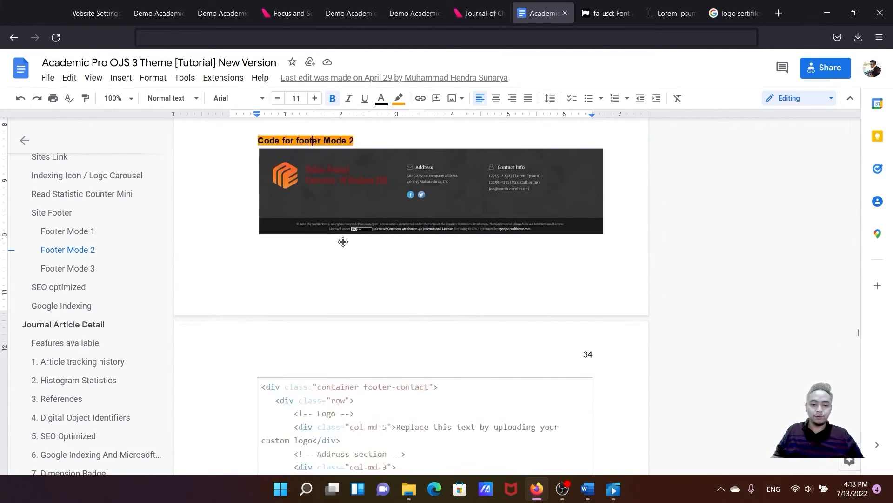
{"action": "left_click_drag", "start_coordinate": [263, 268], "coordinate": [290, 243]}
{"action": "key", "text": "ctrl+c"}
{"action": "scroll", "coordinate": [348, 315], "scroll_direction": "down", "scroll_amount": 10}
{"action": "scroll", "coordinate": [348, 315], "scroll_direction": "down", "scroll_amount": 8}
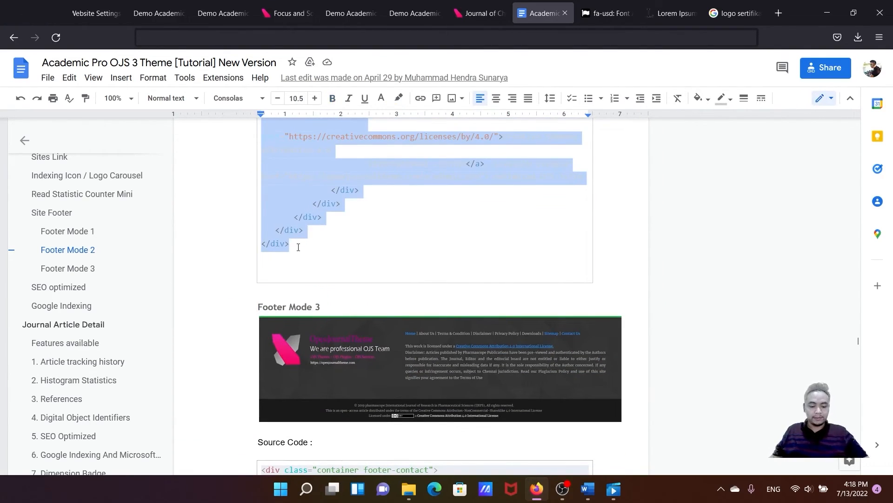
Paste the copied Footer Mode 2 HTML into the Page Footer's source code in the website settings and save the setup
{"action": "left_click", "coordinate": [98, 13]}
{"action": "scroll", "coordinate": [339, 239], "scroll_direction": "up", "scroll_amount": 10}
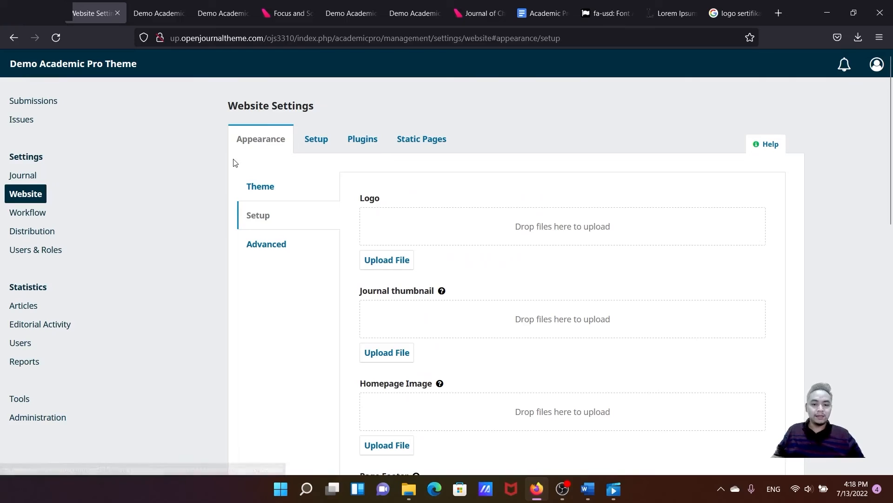
{"action": "scroll", "coordinate": [424, 242], "scroll_direction": "down", "scroll_amount": 6}
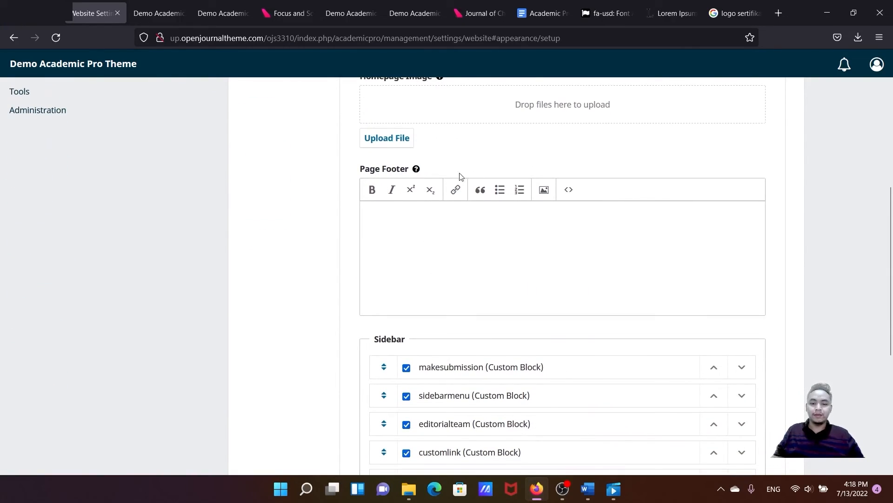
{"action": "left_click", "coordinate": [569, 192]}
{"action": "key", "text": "ctrl+v"}
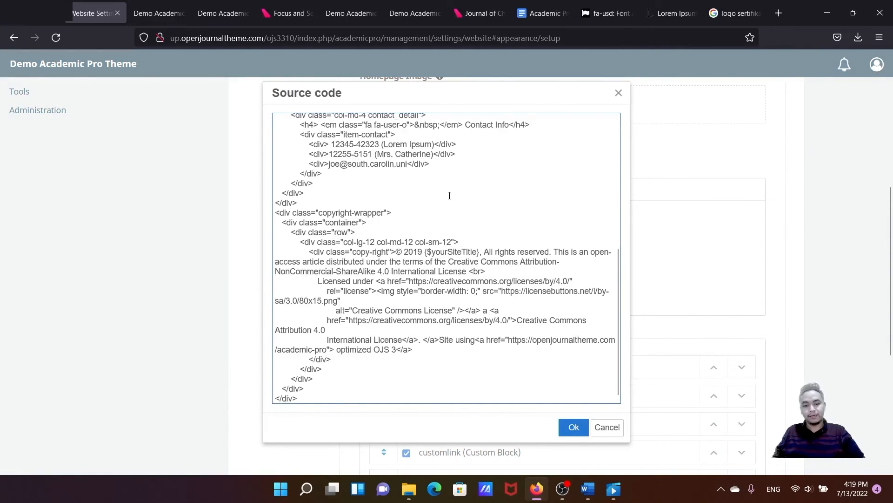
{"action": "left_click", "coordinate": [573, 425]}
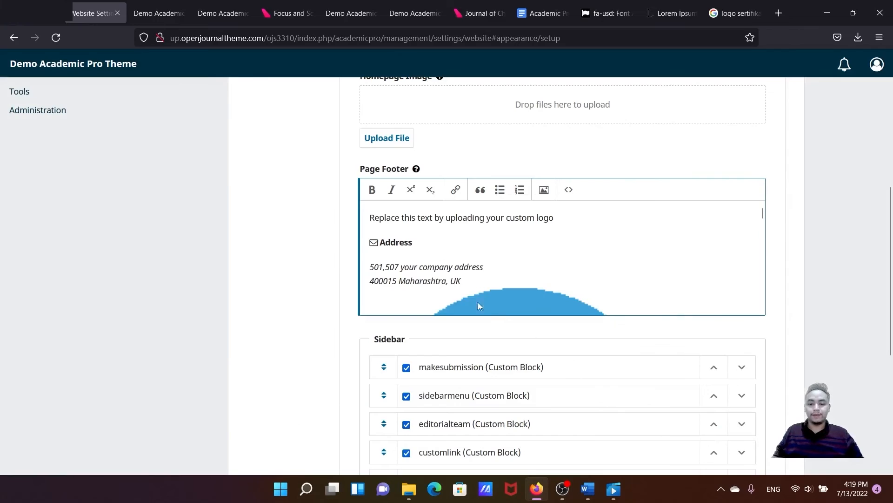
{"action": "scroll", "coordinate": [490, 274], "scroll_direction": "down", "scroll_amount": 6}
{"action": "left_click", "coordinate": [762, 418]}
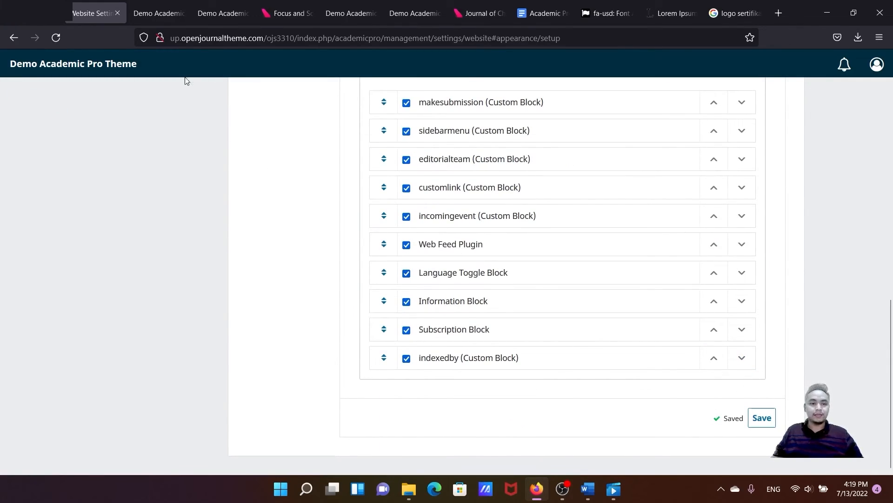
Reload the journal homepage and compare its footer with the demo Journal of Chemistry-style site's footer, checking the custom logo area
{"action": "left_click", "coordinate": [149, 13]}
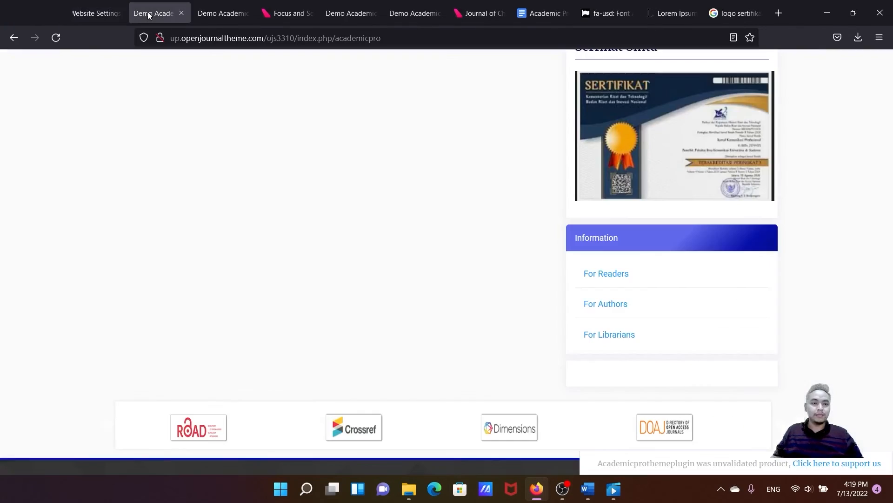
{"action": "left_click", "coordinate": [55, 39]}
{"action": "scroll", "coordinate": [323, 223], "scroll_direction": "down", "scroll_amount": 3}
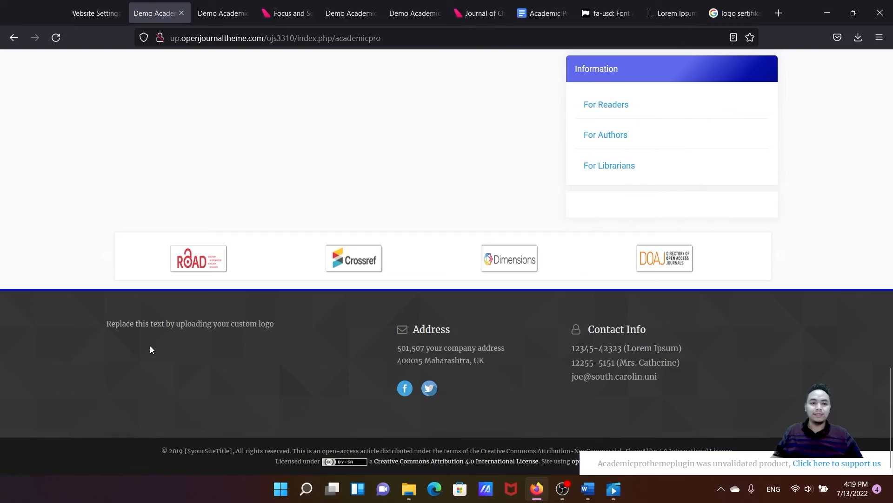
{"action": "left_click_drag", "start_coordinate": [107, 323], "coordinate": [276, 331]}
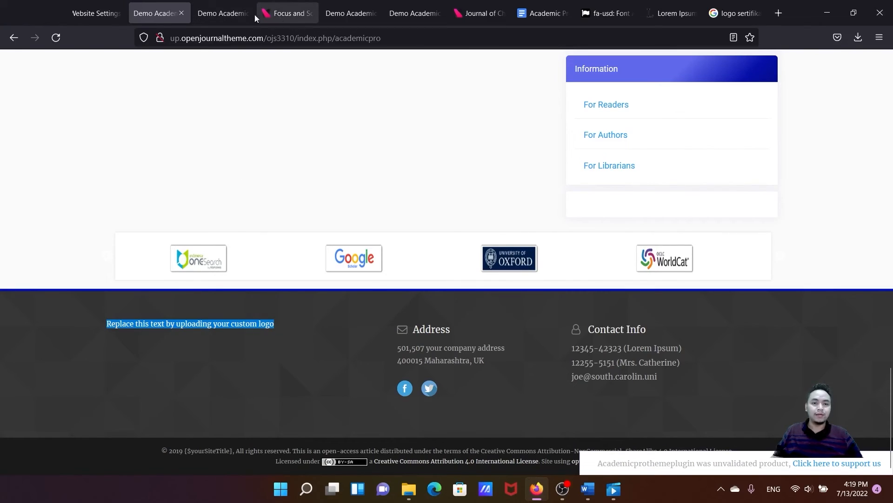
{"action": "left_click", "coordinate": [345, 19]}
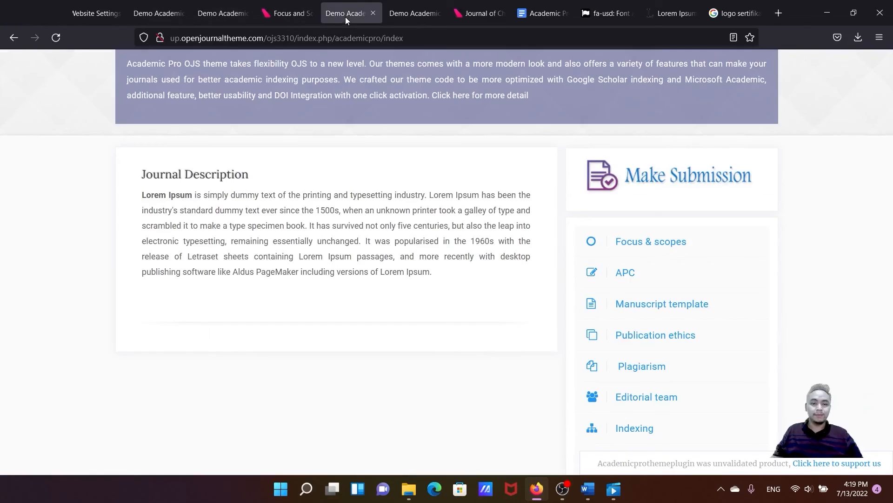
{"action": "left_click", "coordinate": [416, 14]}
{"action": "key", "text": "ctrl+Tab"}
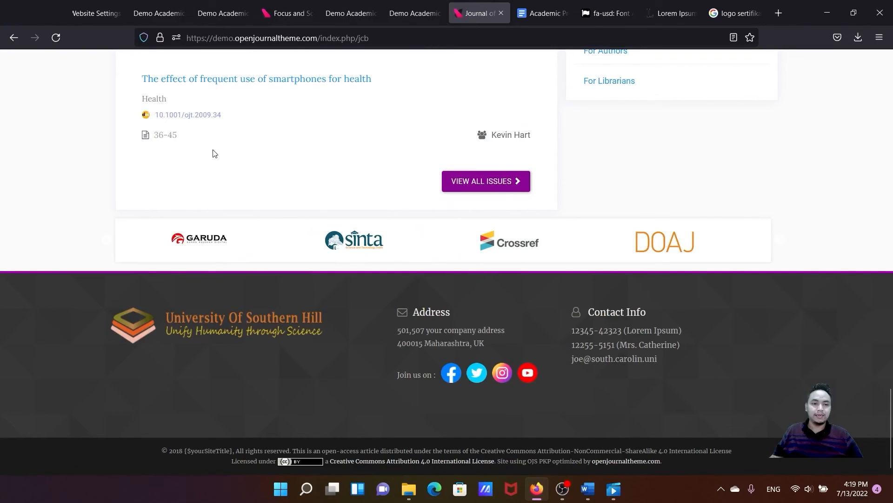
Replace the "Replace this text by uploading your custom logo" placeholder in the Page Footer with the uploaded Footer image from the Academic Pro folder
{"action": "left_click", "coordinate": [92, 13]}
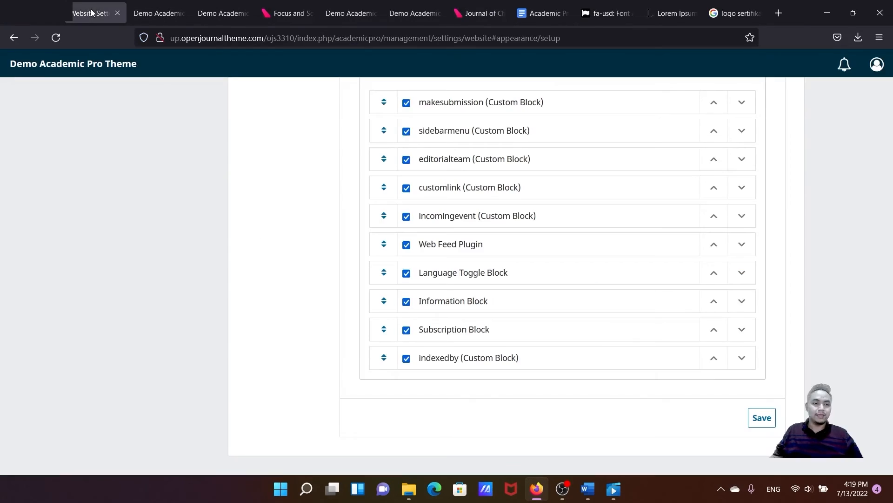
{"action": "scroll", "coordinate": [151, 107], "scroll_direction": "up", "scroll_amount": 6}
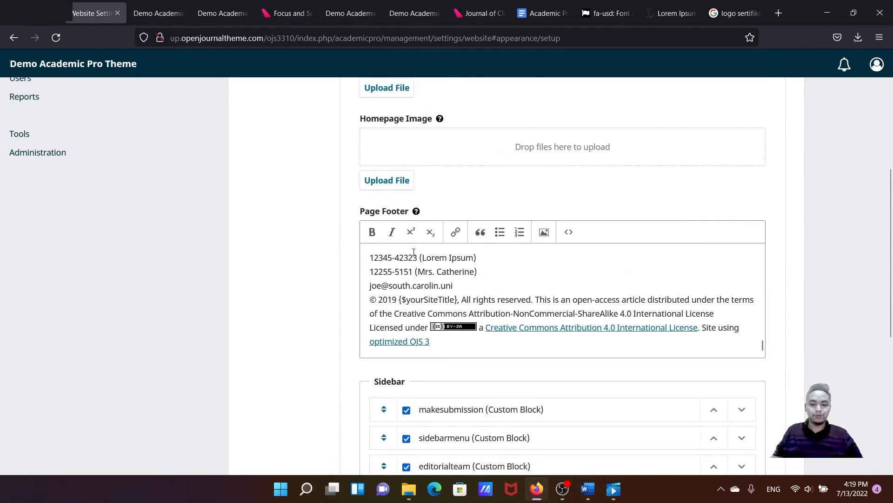
{"action": "scroll", "coordinate": [434, 275], "scroll_direction": "up", "scroll_amount": 5}
{"action": "scroll", "coordinate": [436, 281], "scroll_direction": "up", "scroll_amount": 4}
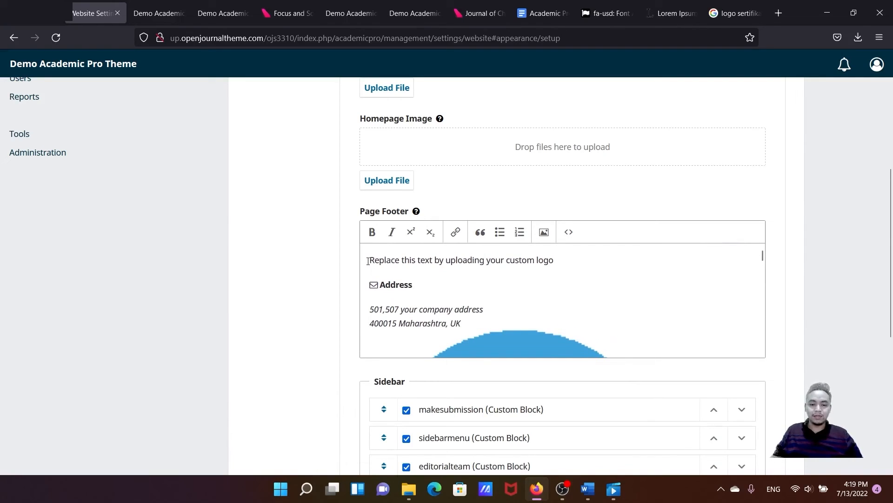
{"action": "left_click_drag", "start_coordinate": [374, 259], "coordinate": [557, 263]}
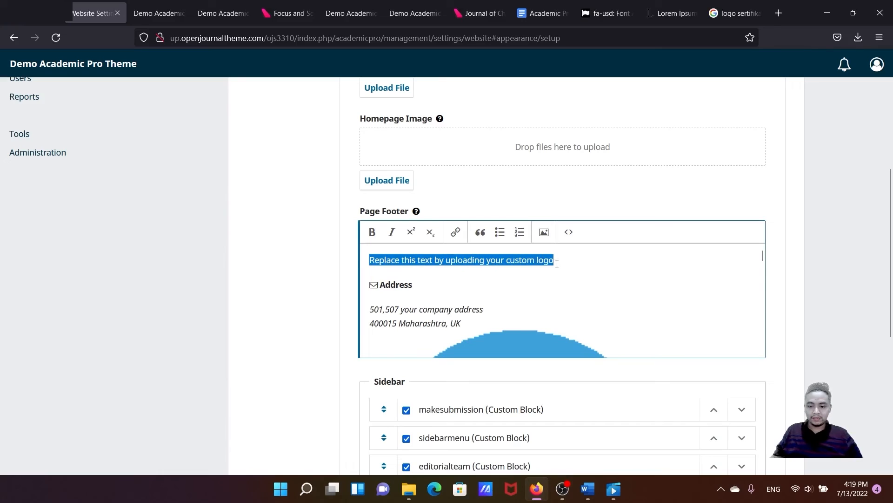
{"action": "left_click", "coordinate": [544, 234]}
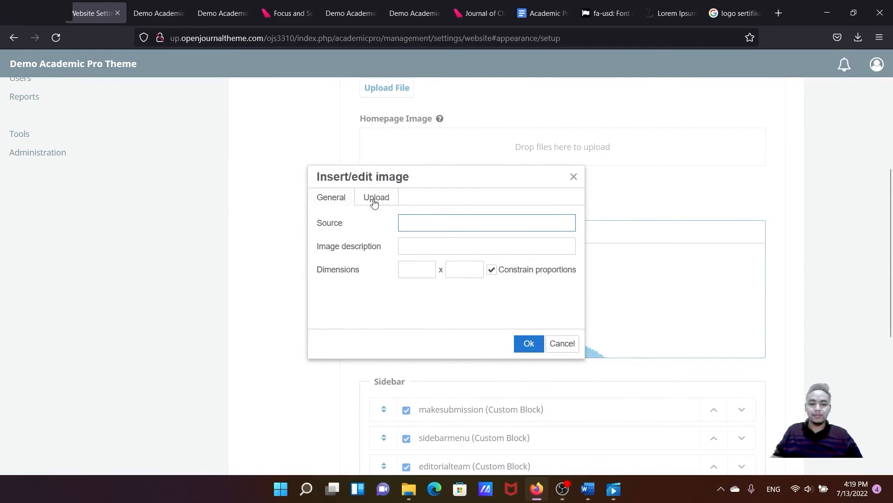
{"action": "left_click", "coordinate": [375, 198]}
{"action": "left_click", "coordinate": [447, 227]}
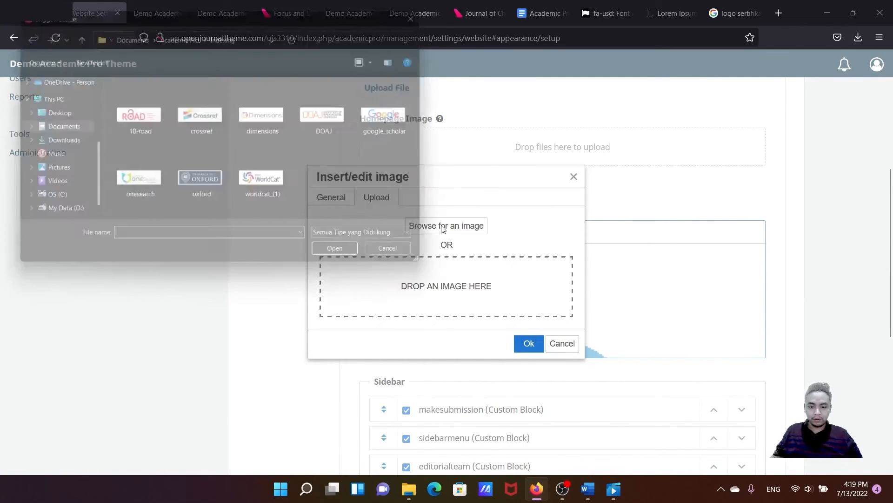
{"action": "left_click", "coordinate": [179, 33]}
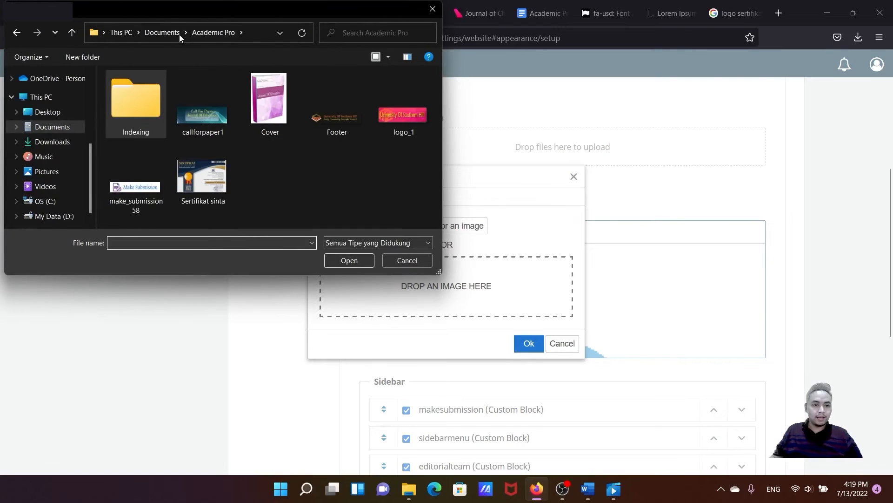
{"action": "left_click", "coordinate": [324, 121]}
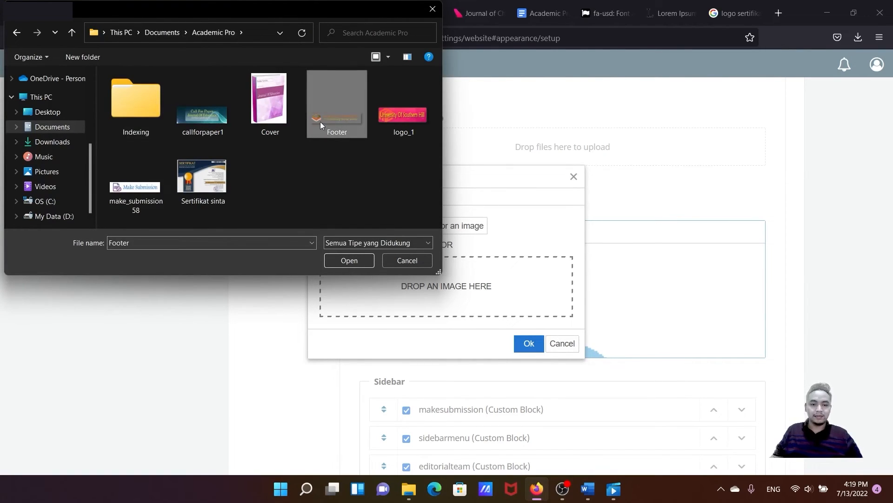
{"action": "left_click", "coordinate": [349, 261]}
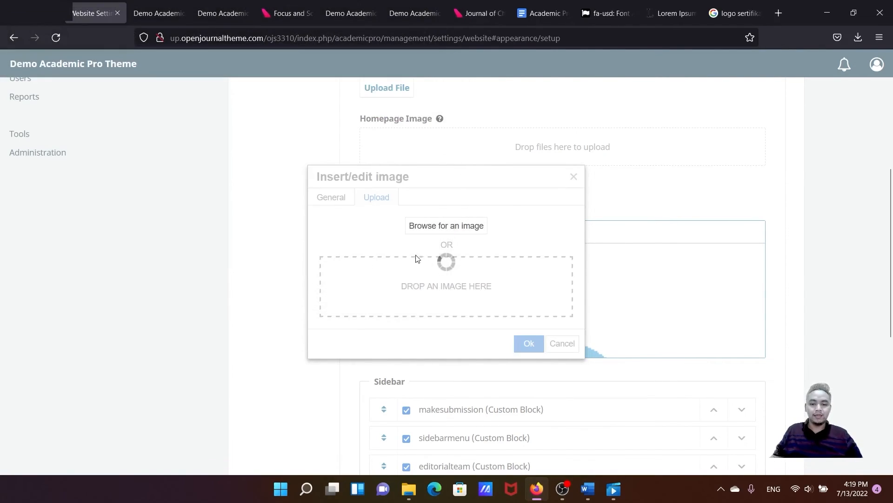
{"action": "left_click", "coordinate": [529, 342]}
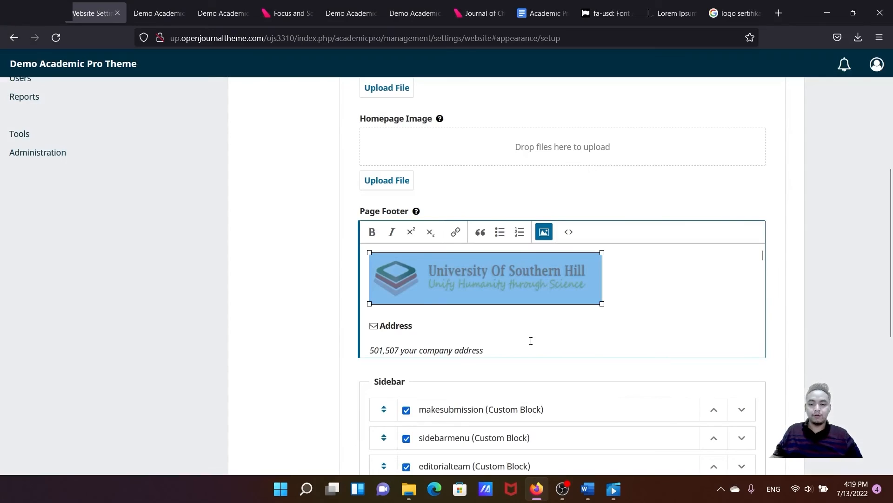
{"action": "left_click", "coordinate": [637, 308]}
Save the appearance setup and reload the journal homepage to check the footer's logo and address section
{"action": "scroll", "coordinate": [579, 306], "scroll_direction": "down", "scroll_amount": 12}
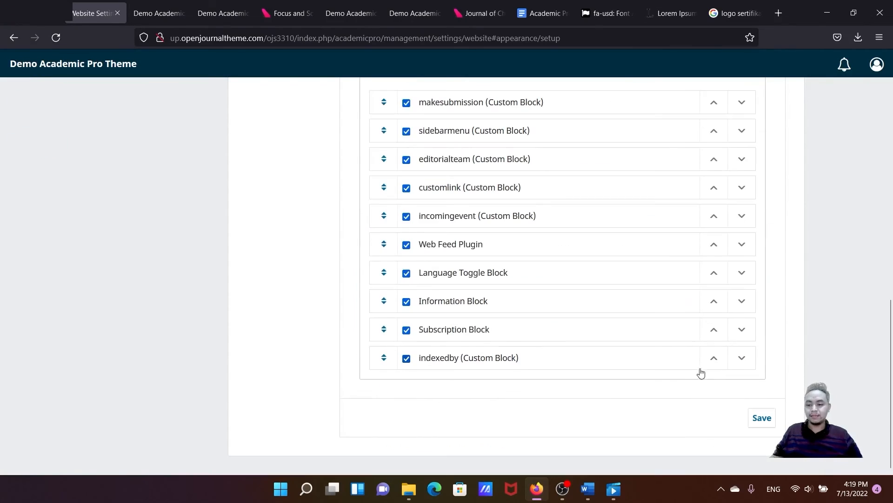
{"action": "left_click", "coordinate": [762, 417]}
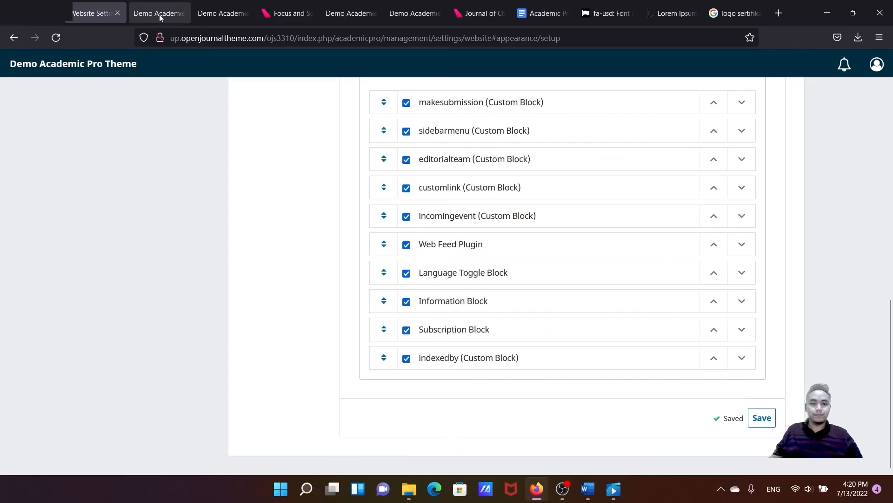
{"action": "left_click", "coordinate": [160, 17]}
{"action": "left_click", "coordinate": [56, 38]}
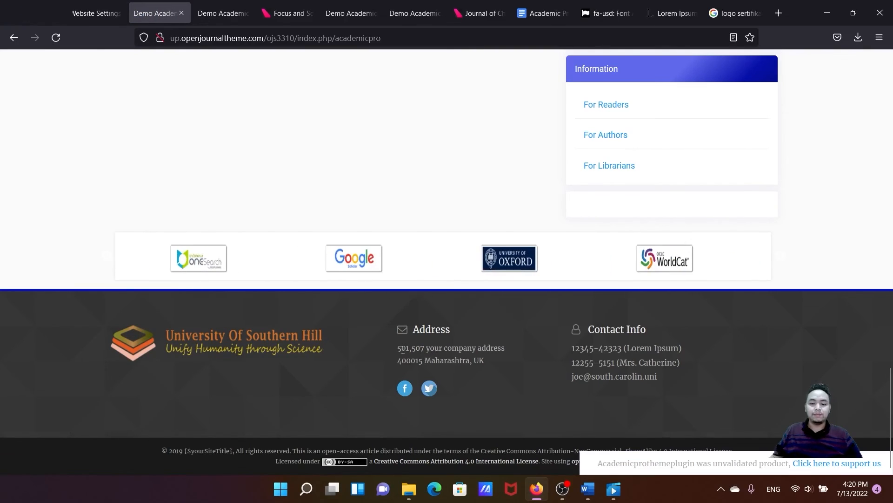
{"action": "left_click_drag", "start_coordinate": [399, 348], "coordinate": [507, 355]}
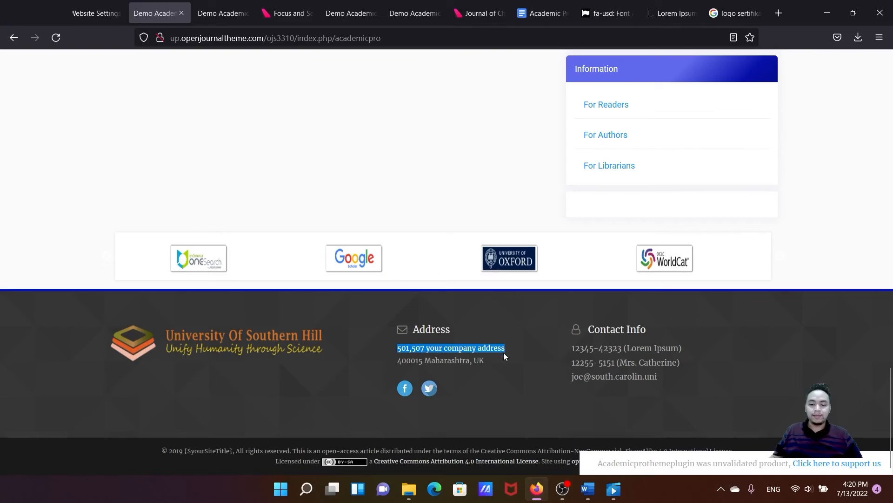
{"action": "left_click", "coordinate": [489, 363]}
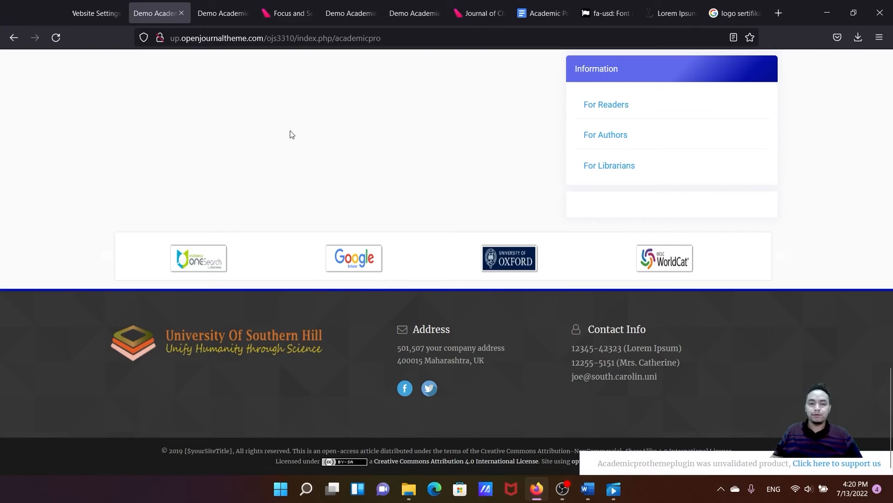
Review the Page Footer content in the website settings, including the contact details and copyright lines
{"action": "left_click", "coordinate": [110, 13]}
{"action": "scroll", "coordinate": [473, 202], "scroll_direction": "up", "scroll_amount": 5}
{"action": "scroll", "coordinate": [470, 218], "scroll_direction": "down", "scroll_amount": 3}
{"action": "scroll", "coordinate": [468, 223], "scroll_direction": "down", "scroll_amount": 5}
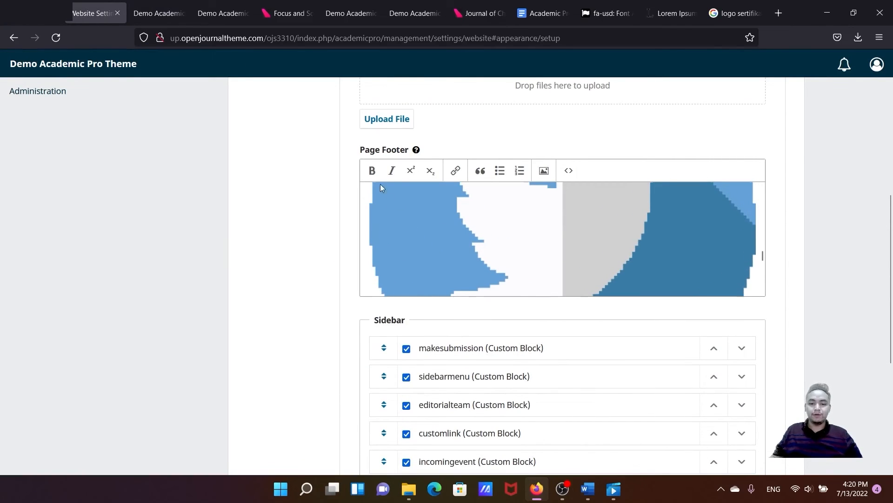
{"action": "scroll", "coordinate": [493, 227], "scroll_direction": "down", "scroll_amount": 1}
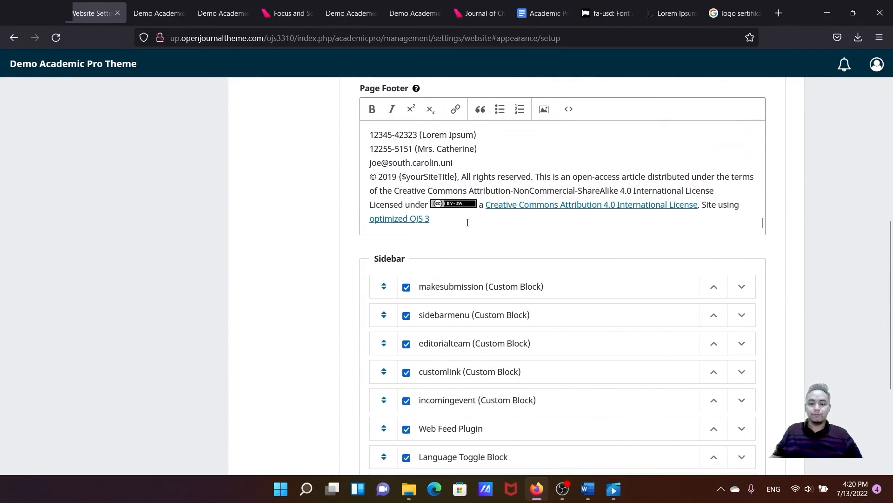
{"action": "scroll", "coordinate": [446, 222], "scroll_direction": "up", "scroll_amount": 4}
{"action": "scroll", "coordinate": [441, 210], "scroll_direction": "down", "scroll_amount": 4}
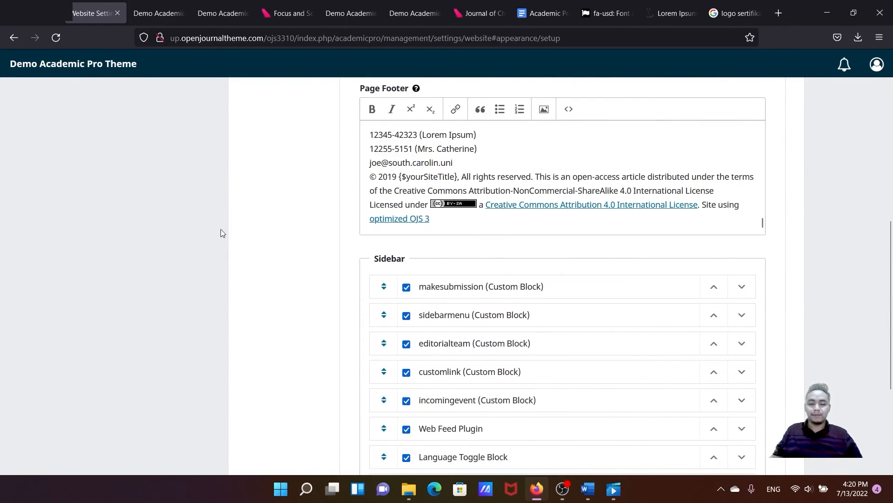
{"action": "scroll", "coordinate": [228, 233], "scroll_direction": "up", "scroll_amount": 1}
{"action": "scroll", "coordinate": [326, 236], "scroll_direction": "up", "scroll_amount": 1}
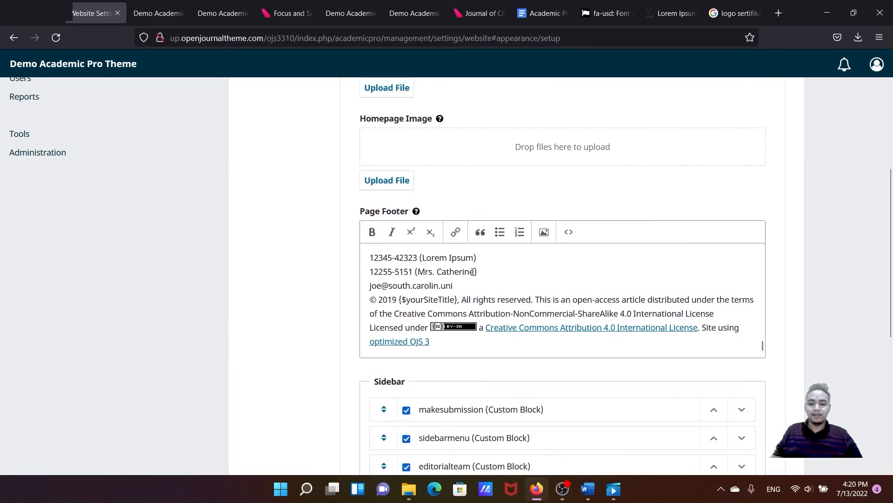
Examine the Page Footer's HTML source for the address, social media and contact sections, and close it without changes
{"action": "left_click_drag", "start_coordinate": [476, 271], "coordinate": [377, 271]}
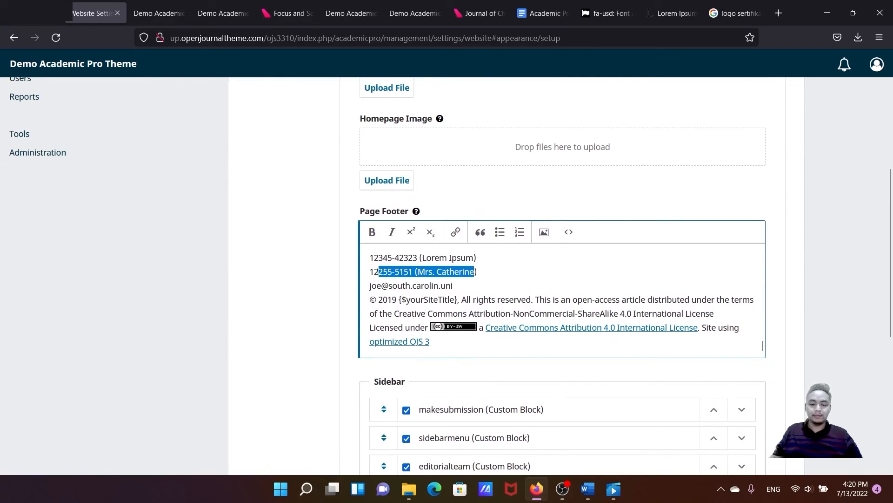
{"action": "left_click", "coordinate": [569, 232]}
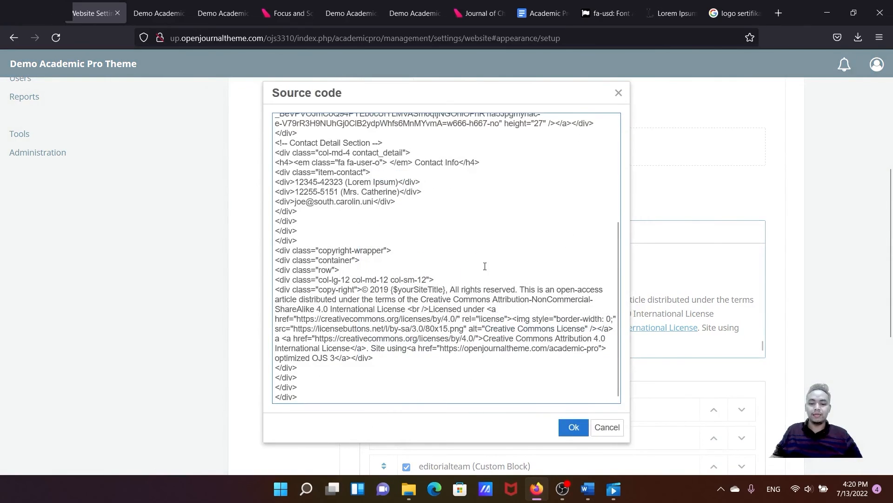
{"action": "scroll", "coordinate": [466, 263], "scroll_direction": "down", "scroll_amount": 5}
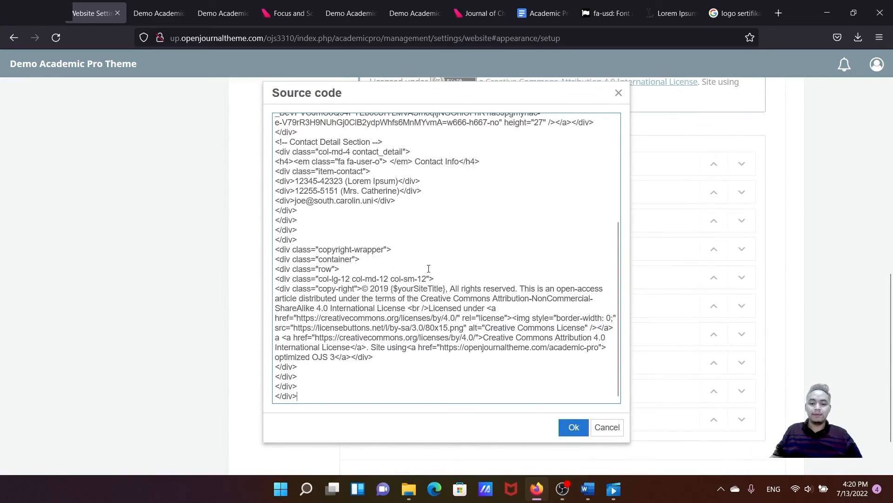
{"action": "scroll", "coordinate": [456, 247], "scroll_direction": "up", "scroll_amount": 5}
{"action": "scroll", "coordinate": [444, 231], "scroll_direction": "up", "scroll_amount": 5}
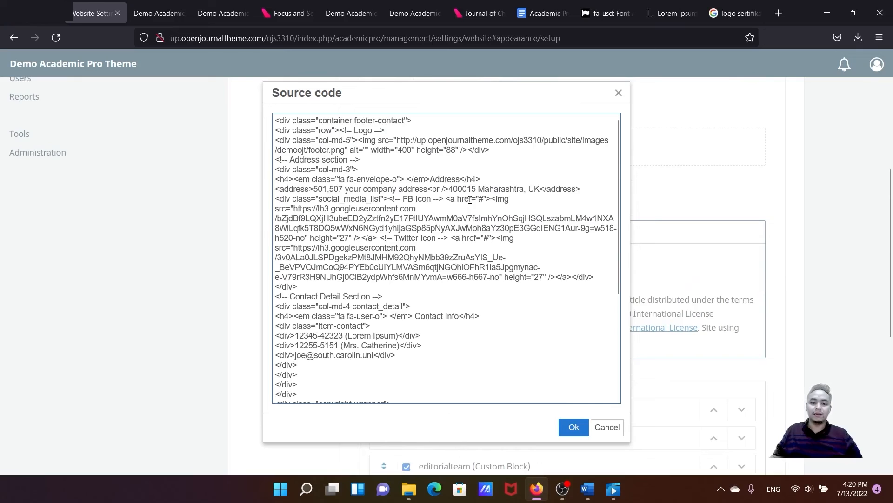
{"action": "left_click", "coordinate": [618, 95]}
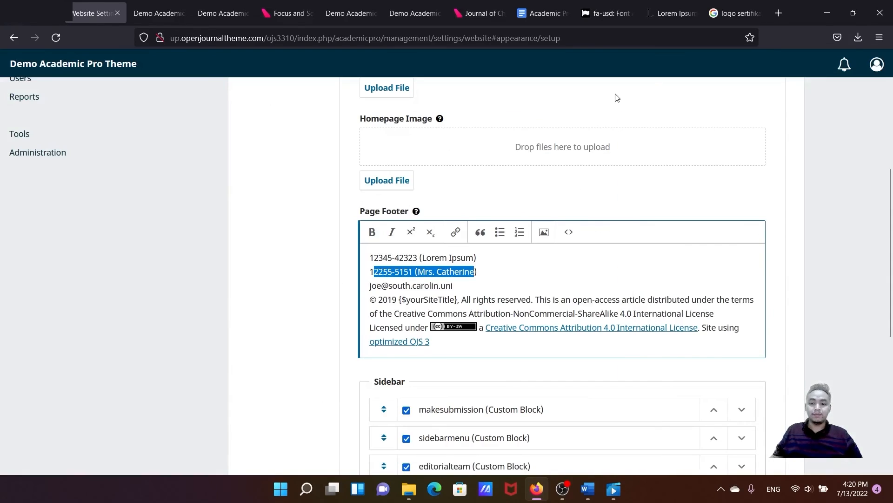
{"action": "left_click", "coordinate": [470, 278]}
{"action": "left_click_drag", "start_coordinate": [475, 272], "coordinate": [375, 272]}
{"action": "left_click", "coordinate": [498, 279]}
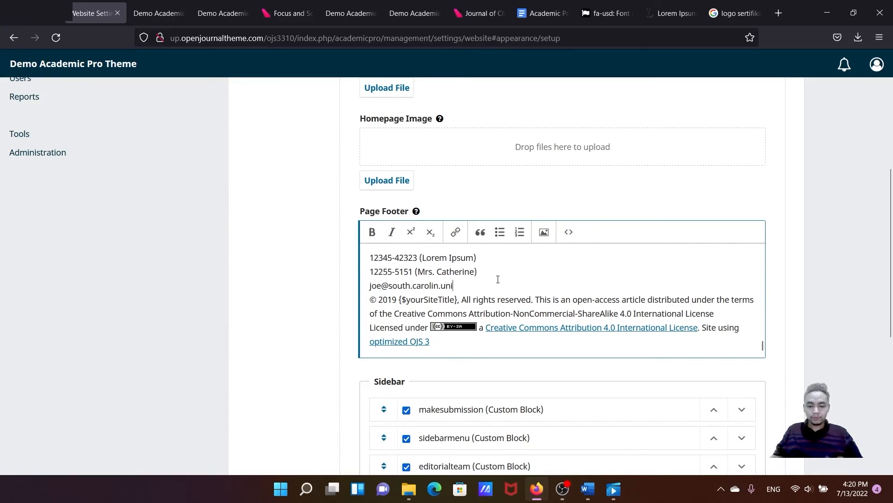
Compare the Page Footer content in the website settings with the Footer Mode 2 and 3 samples in the tutorial document
{"action": "scroll", "coordinate": [493, 281], "scroll_direction": "up", "scroll_amount": 10}
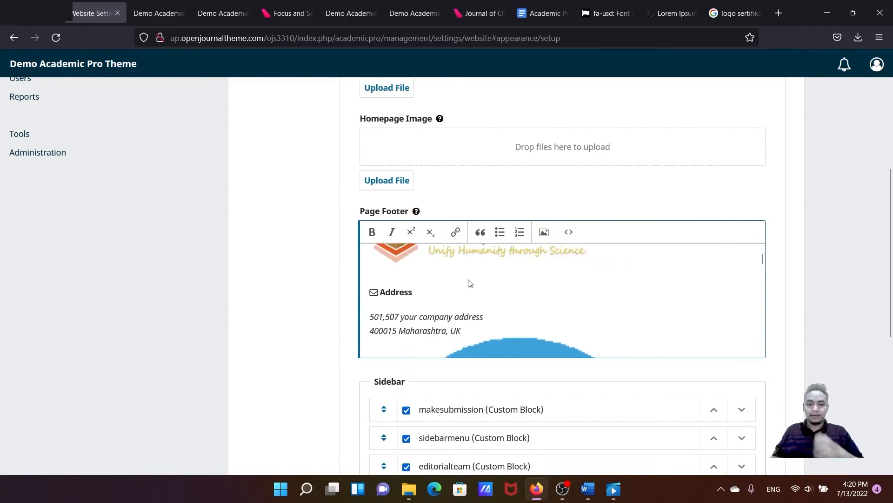
{"action": "left_click", "coordinate": [538, 14]}
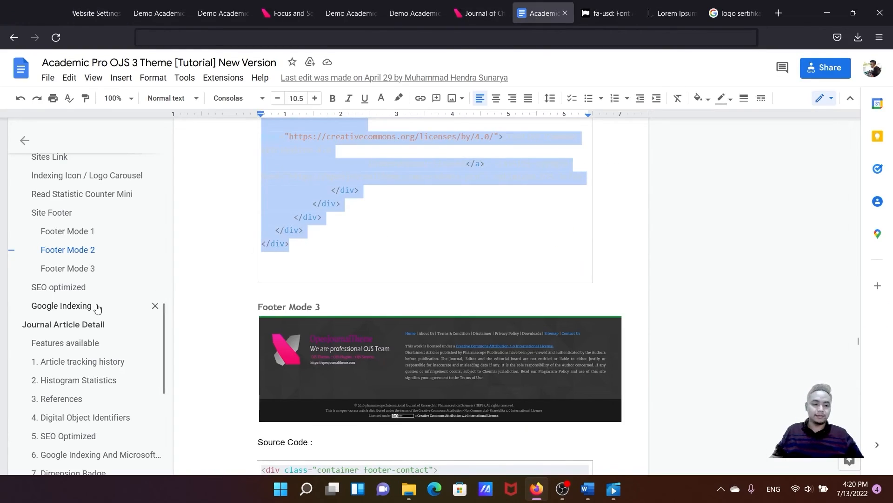
{"action": "scroll", "coordinate": [525, 173], "scroll_direction": "up", "scroll_amount": 5}
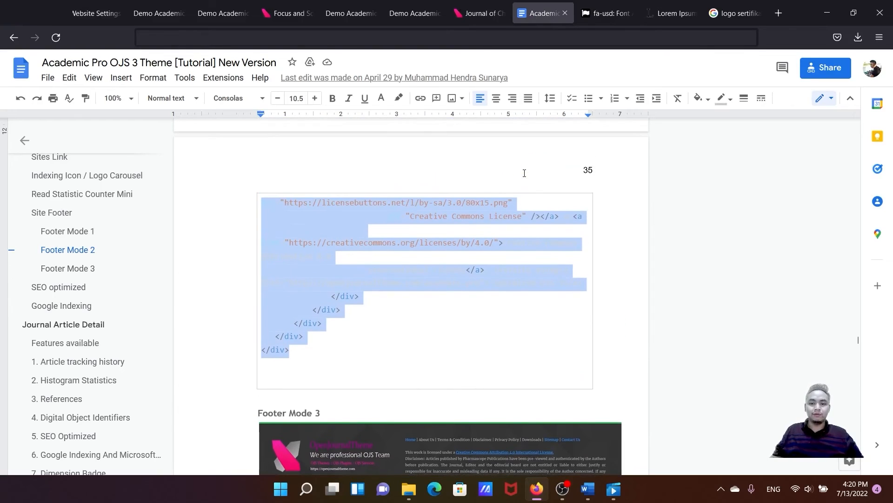
{"action": "left_click", "coordinate": [91, 17]}
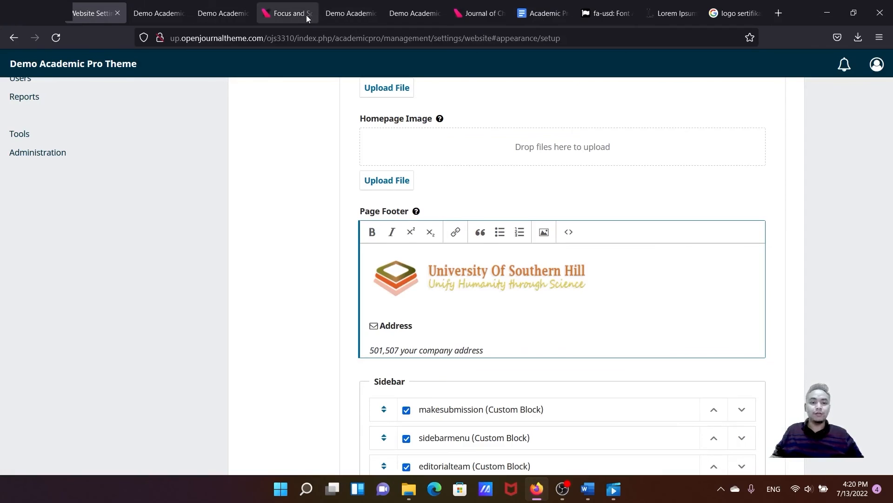
Examine the read statistics in the Journal of Child Behaviour demo's article list and on the "Why presentation important for your journal" article page
{"action": "left_click", "coordinate": [219, 14]}
{"action": "scroll", "coordinate": [311, 225], "scroll_direction": "down", "scroll_amount": 6}
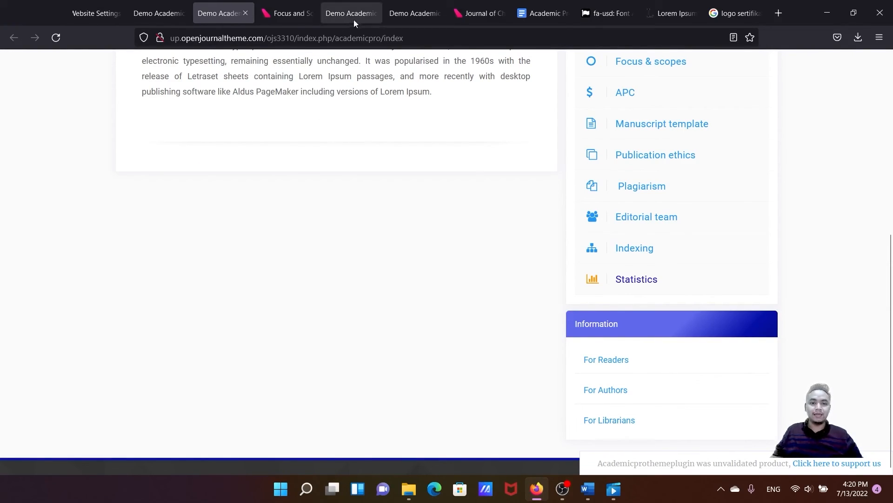
{"action": "left_click", "coordinate": [410, 17]}
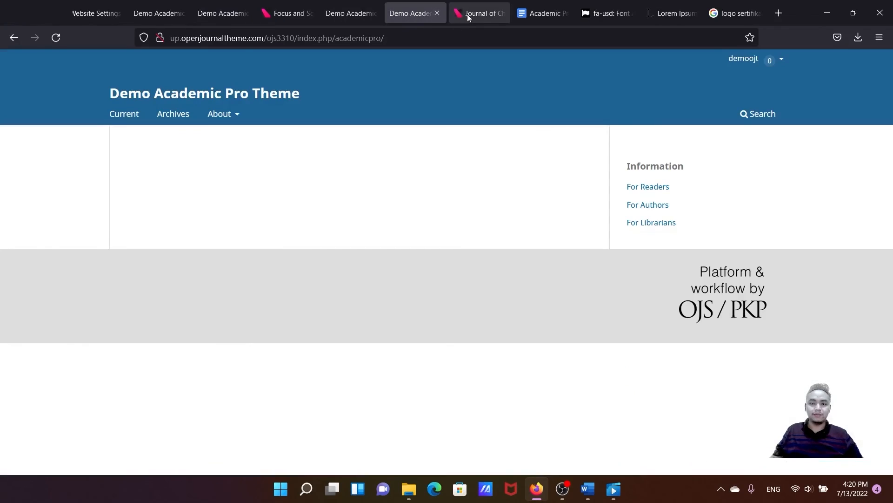
{"action": "left_click", "coordinate": [466, 15]}
{"action": "scroll", "coordinate": [235, 235], "scroll_direction": "up", "scroll_amount": 6}
{"action": "left_click_drag", "start_coordinate": [230, 203], "coordinate": [153, 201]}
{"action": "double_click", "coordinate": [174, 221]}
{"action": "left_click", "coordinate": [361, 275]}
{"action": "left_click_drag", "start_coordinate": [423, 240], "coordinate": [537, 239]}
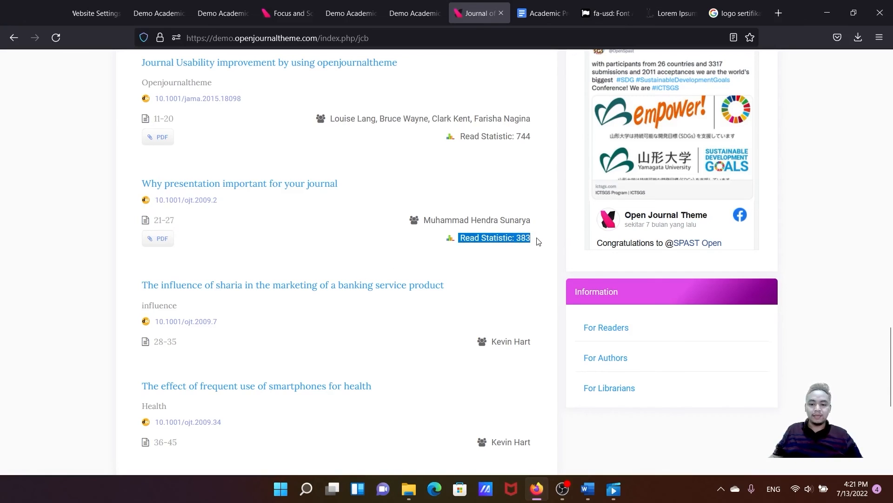
{"action": "left_click", "coordinate": [213, 203]}
{"action": "scroll", "coordinate": [182, 225], "scroll_direction": "down", "scroll_amount": 7}
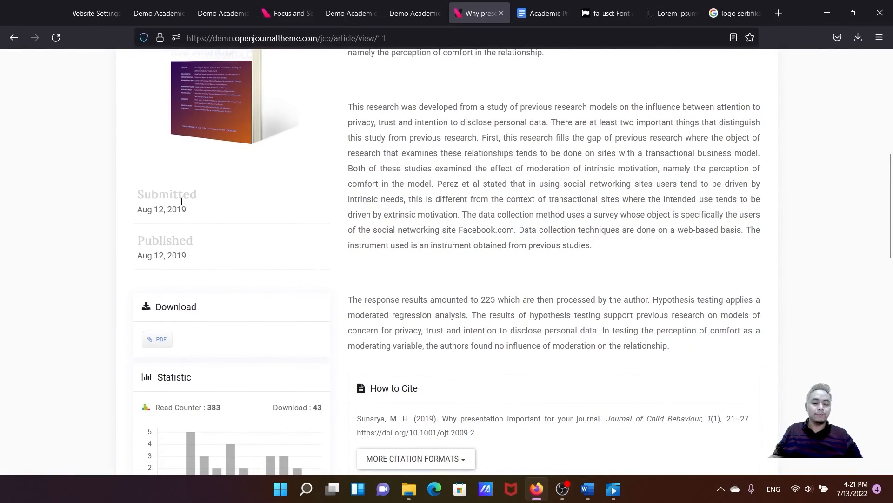
Review the article statistics and article history options in the website's theme appearance settings
{"action": "left_click", "coordinate": [94, 14]}
{"action": "scroll", "coordinate": [239, 110], "scroll_direction": "up", "scroll_amount": 5}
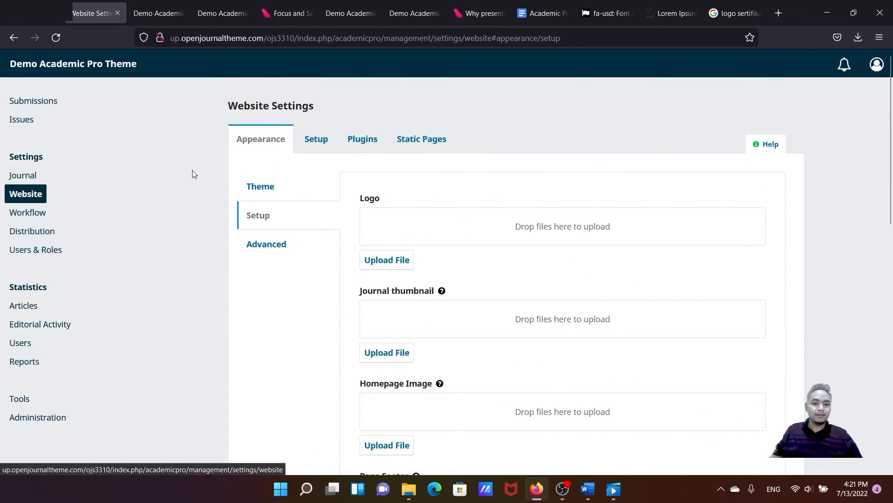
{"action": "left_click", "coordinate": [263, 186]}
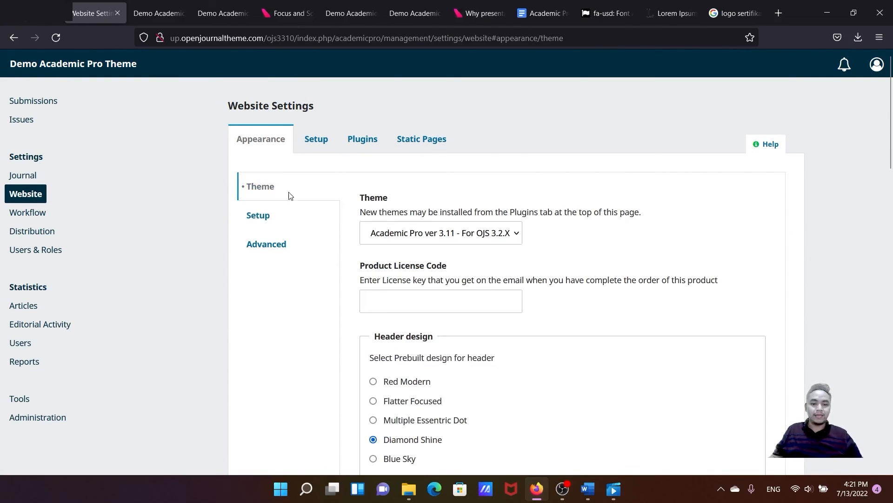
{"action": "scroll", "coordinate": [345, 213], "scroll_direction": "down", "scroll_amount": 8}
{"action": "scroll", "coordinate": [405, 224], "scroll_direction": "down", "scroll_amount": 5}
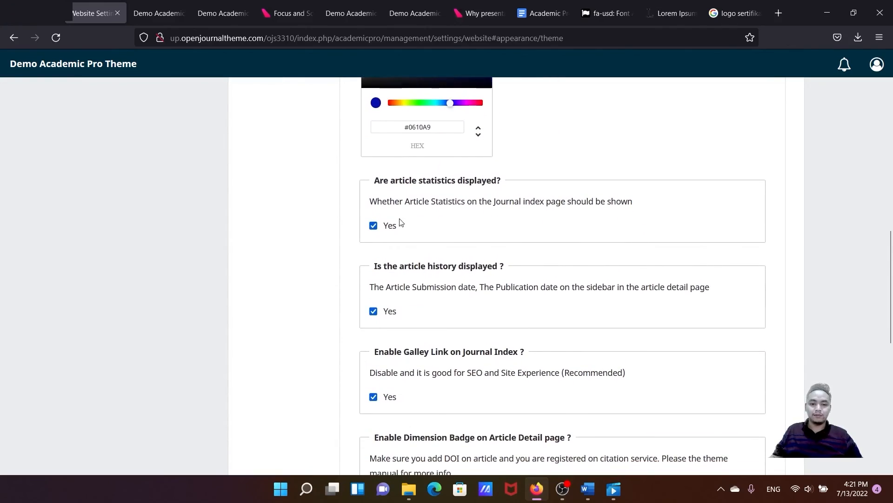
{"action": "left_click_drag", "start_coordinate": [375, 180], "coordinate": [497, 186]}
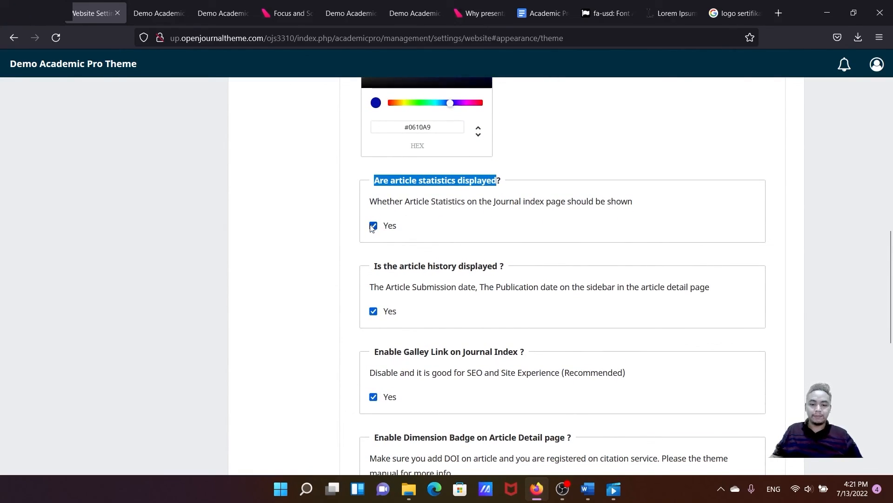
{"action": "scroll", "coordinate": [409, 233], "scroll_direction": "down", "scroll_amount": 3}
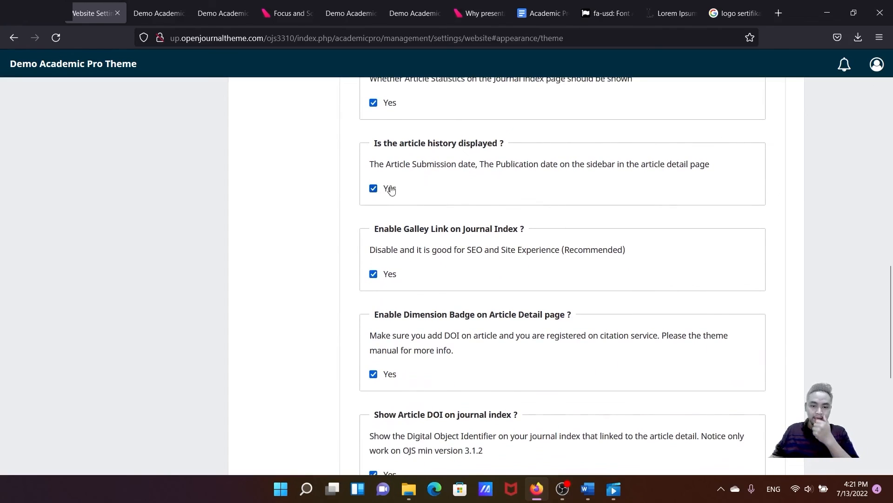
Check the submitted and published dates beside the demo article's abstract against the article history option in the theme settings
{"action": "left_click", "coordinate": [158, 13]}
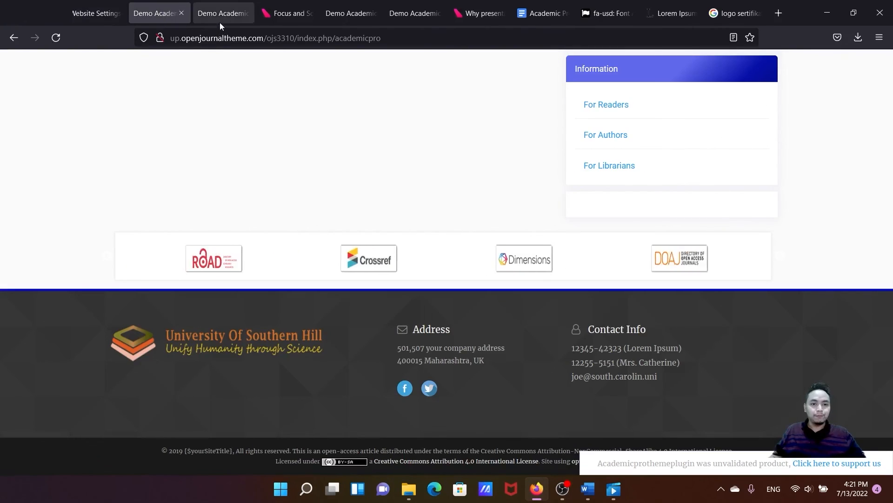
{"action": "left_click", "coordinate": [406, 19]}
{"action": "left_click", "coordinate": [456, 12]}
{"action": "scroll", "coordinate": [172, 329], "scroll_direction": "up", "scroll_amount": 3}
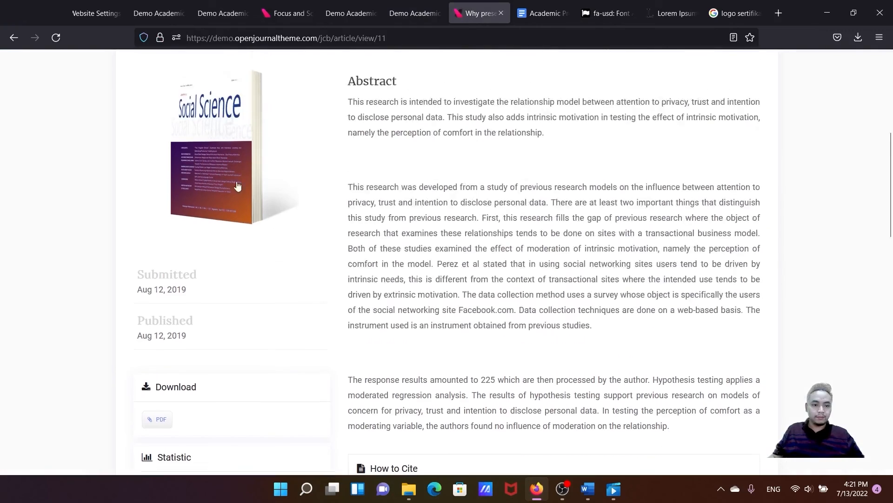
{"action": "left_click", "coordinate": [96, 14]}
{"action": "scroll", "coordinate": [382, 193], "scroll_direction": "up", "scroll_amount": 1}
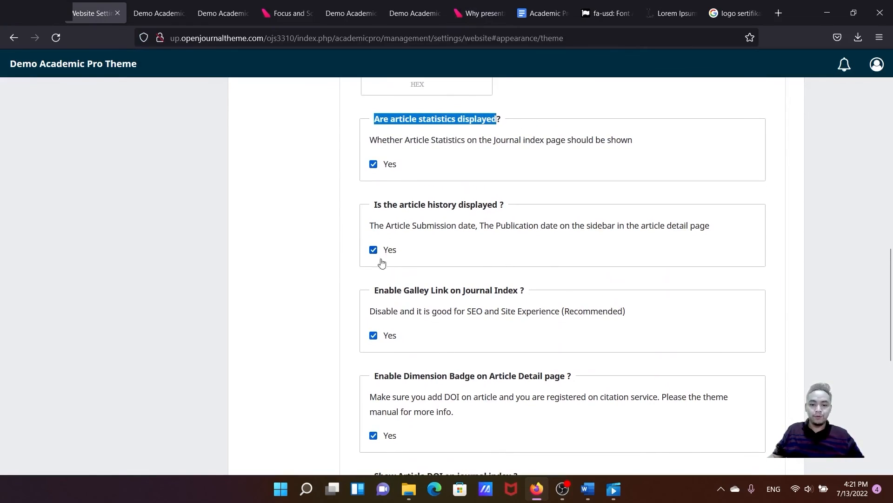
{"action": "scroll", "coordinate": [389, 264], "scroll_direction": "down", "scroll_amount": 1}
{"action": "left_click", "coordinate": [374, 274]}
{"action": "left_click", "coordinate": [374, 274]}
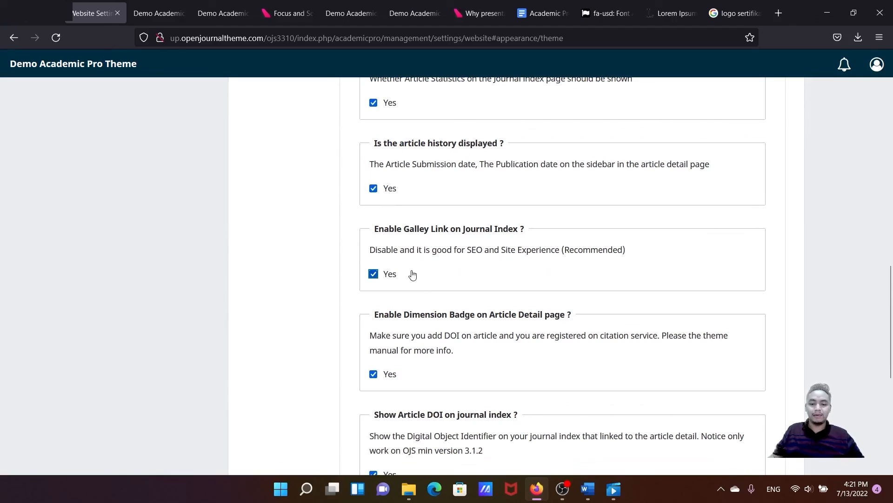
Review the Dimension Badge option in the theme settings and find the matching citation badge on the demo article page
{"action": "scroll", "coordinate": [420, 273], "scroll_direction": "down", "scroll_amount": 1}
{"action": "scroll", "coordinate": [419, 274], "scroll_direction": "down", "scroll_amount": 3}
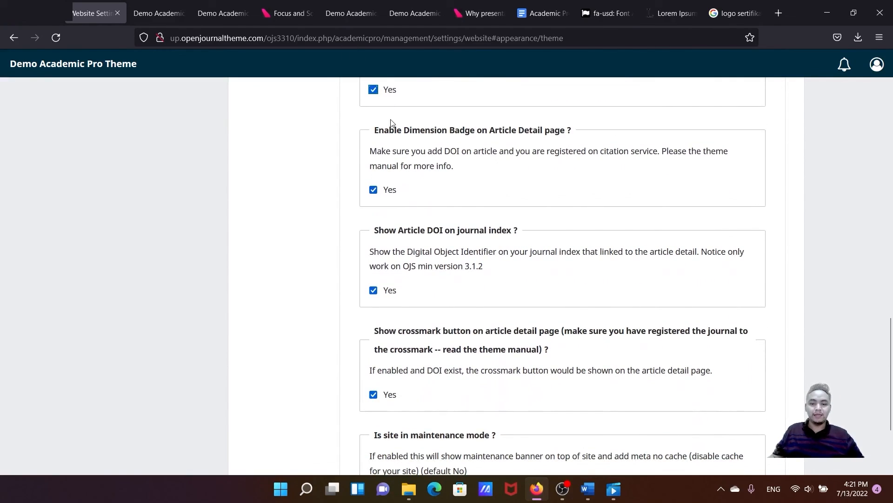
{"action": "left_click", "coordinate": [468, 14]}
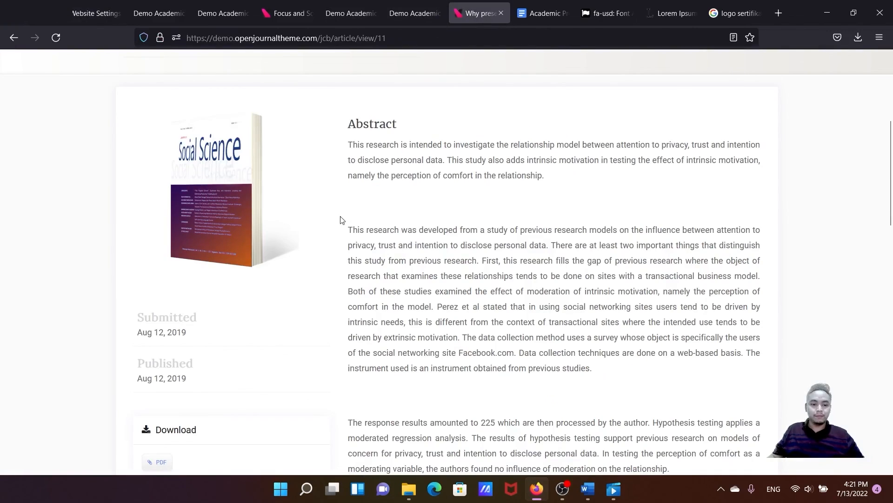
{"action": "scroll", "coordinate": [341, 228], "scroll_direction": "down", "scroll_amount": 7}
{"action": "scroll", "coordinate": [341, 233], "scroll_direction": "down", "scroll_amount": 3}
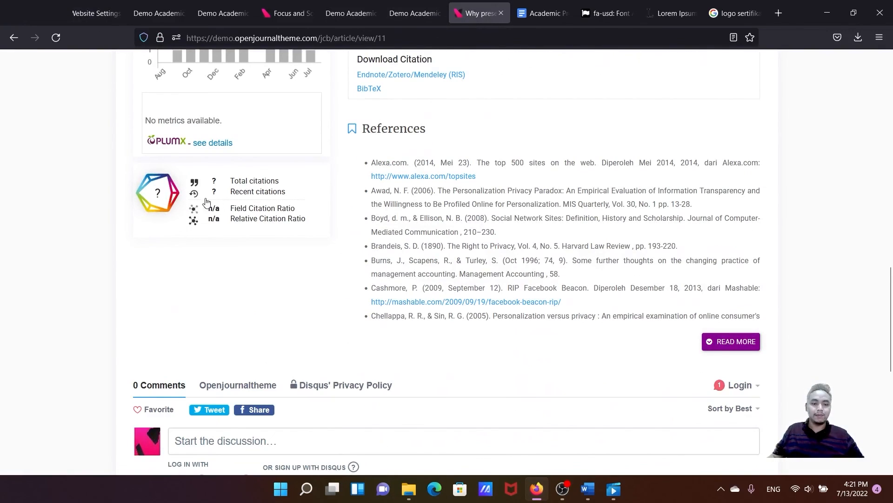
{"action": "left_click", "coordinate": [97, 14]}
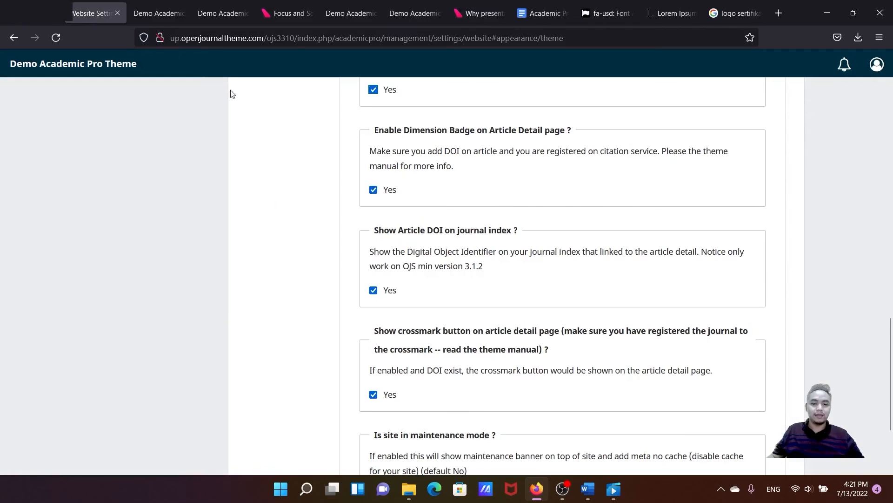
Examine the crossmark option in the theme settings and the "Check for updates" button it controls on the demo article page
{"action": "scroll", "coordinate": [400, 259], "scroll_direction": "down", "scroll_amount": 3}
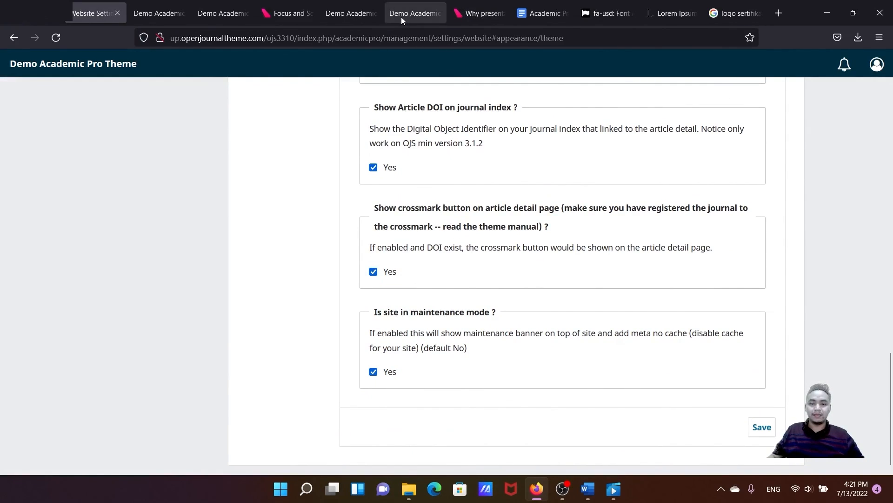
{"action": "left_click", "coordinate": [458, 16]}
{"action": "scroll", "coordinate": [488, 182], "scroll_direction": "up", "scroll_amount": 15}
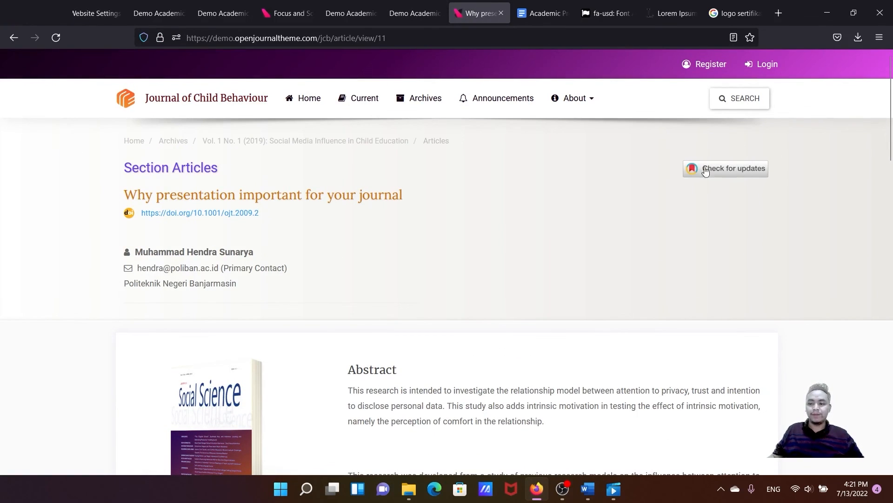
{"action": "left_click", "coordinate": [96, 13]}
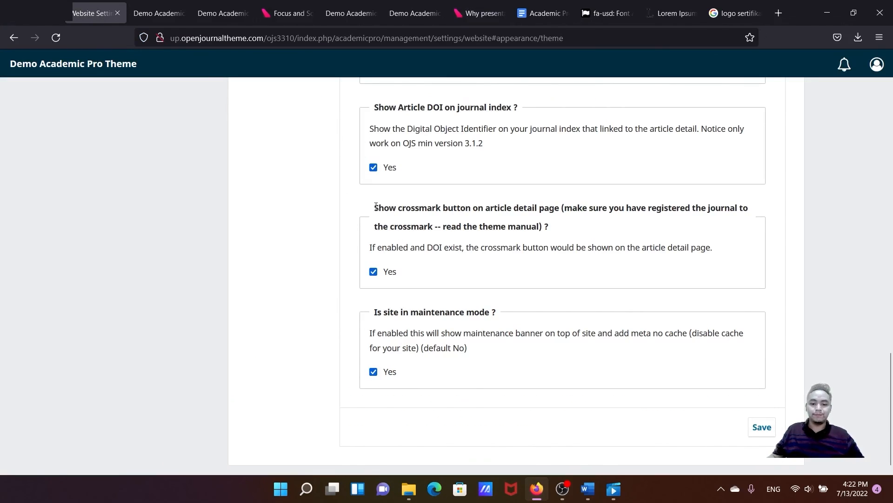
{"action": "left_click_drag", "start_coordinate": [376, 207], "coordinate": [421, 240]}
{"action": "left_click", "coordinate": [412, 322]}
Review the maintenance mode option and the remaining theme settings, including the header design, logo style and main color
{"action": "left_click_drag", "start_coordinate": [376, 311], "coordinate": [506, 320]}
{"action": "left_click", "coordinate": [527, 298]}
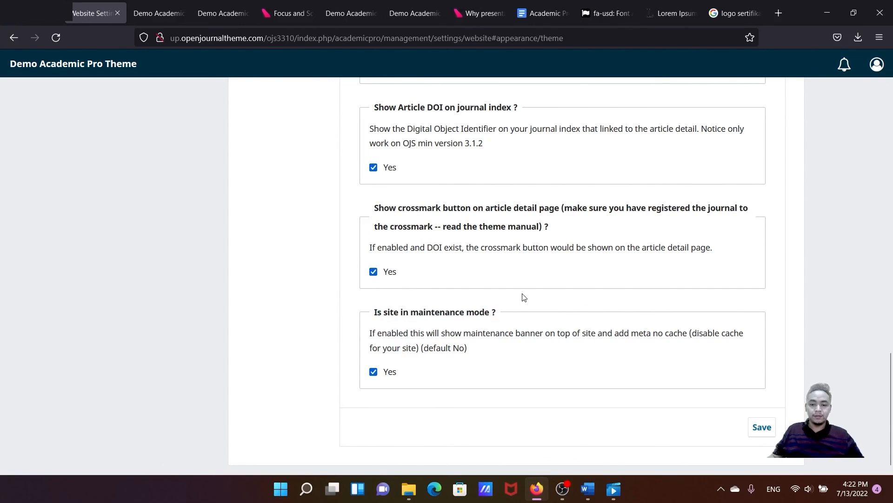
{"action": "scroll", "coordinate": [507, 287], "scroll_direction": "up", "scroll_amount": 3}
{"action": "scroll", "coordinate": [507, 287], "scroll_direction": "up", "scroll_amount": 10}
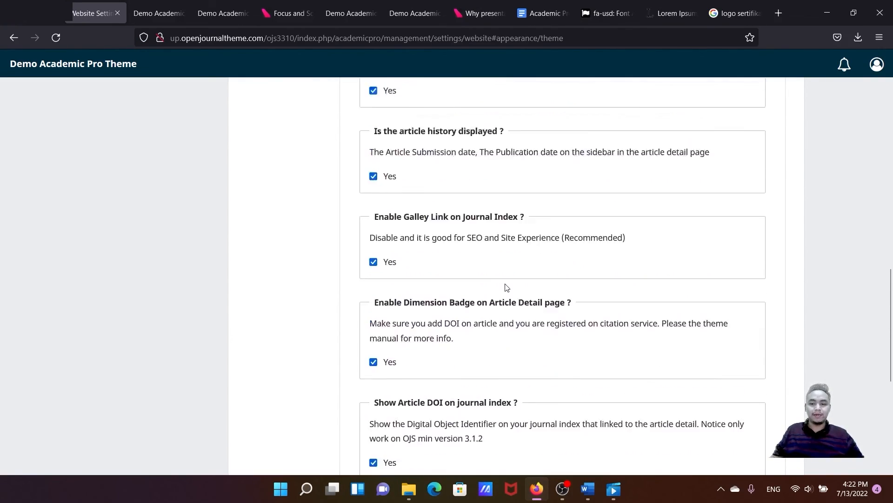
{"action": "scroll", "coordinate": [505, 288], "scroll_direction": "up", "scroll_amount": 7}
{"action": "scroll", "coordinate": [489, 279], "scroll_direction": "down", "scroll_amount": 10}
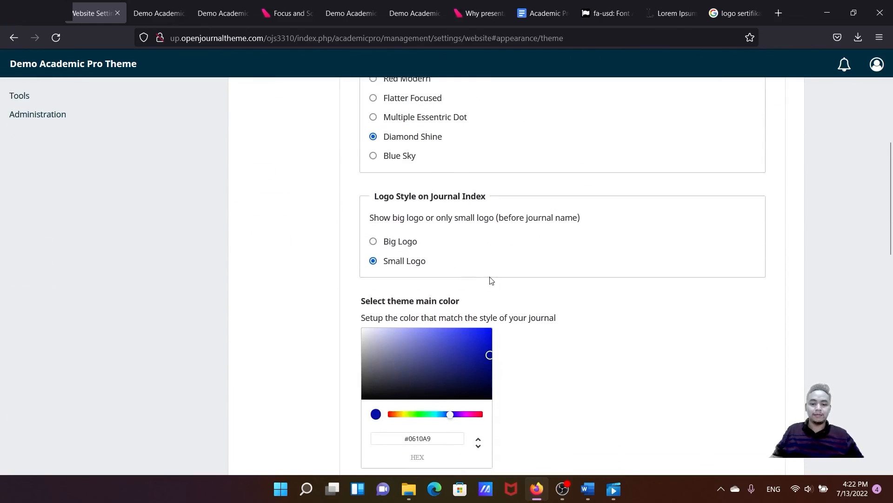
{"action": "scroll", "coordinate": [328, 199], "scroll_direction": "up", "scroll_amount": 4}
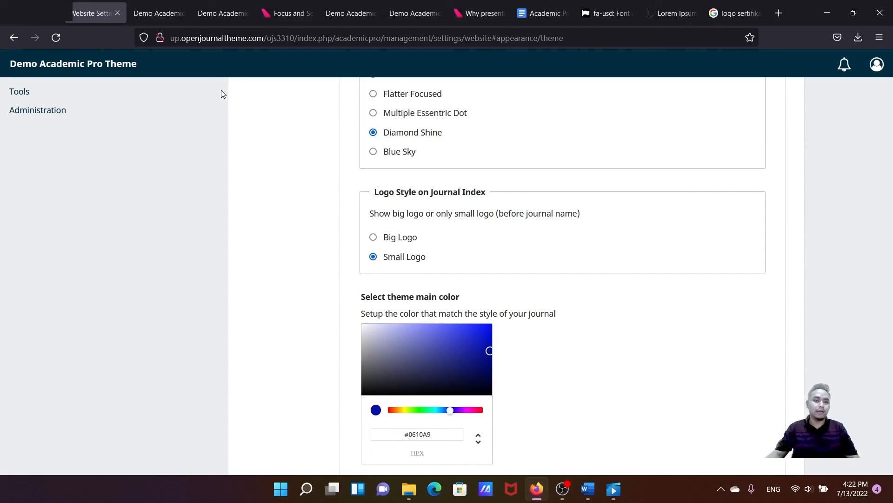
Review the finished journal homepage, from the About Journal section down to the sidebar menu, editorial team and Sites Link blocks
{"action": "left_click", "coordinate": [158, 14]}
{"action": "scroll", "coordinate": [313, 164], "scroll_direction": "up", "scroll_amount": 20}
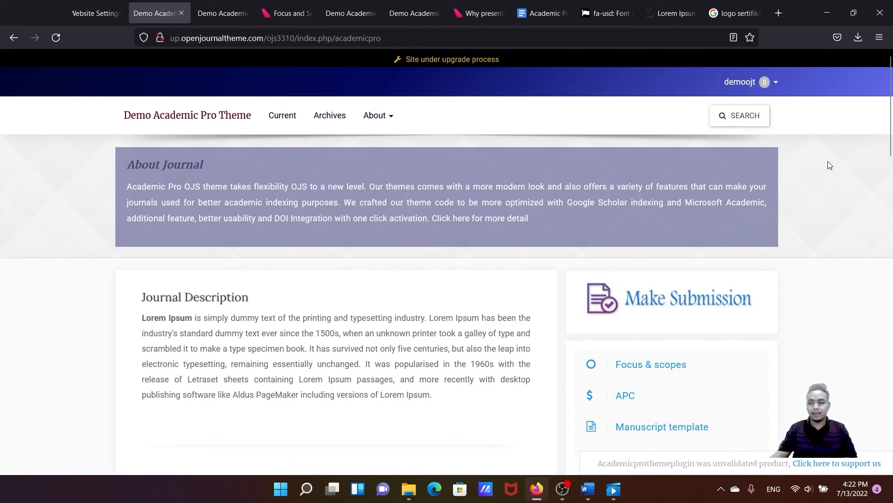
{"action": "scroll", "coordinate": [700, 215], "scroll_direction": "down", "scroll_amount": 8}
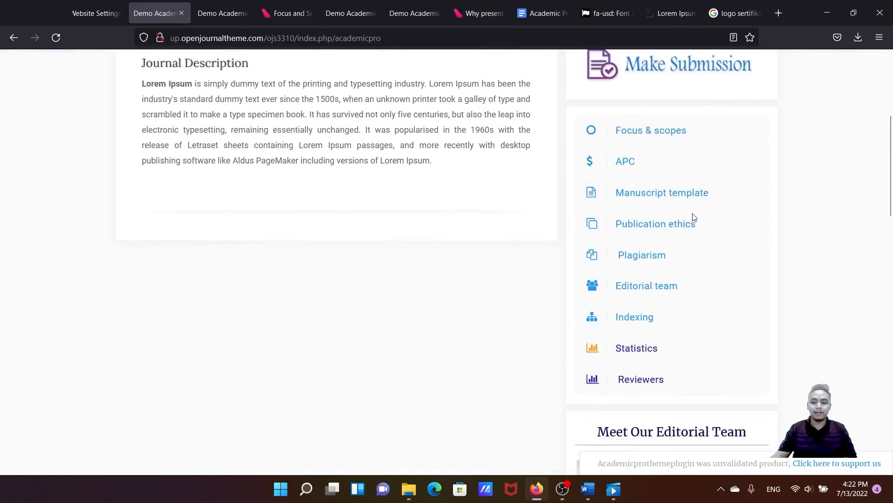
{"action": "scroll", "coordinate": [685, 241], "scroll_direction": "down", "scroll_amount": 8}
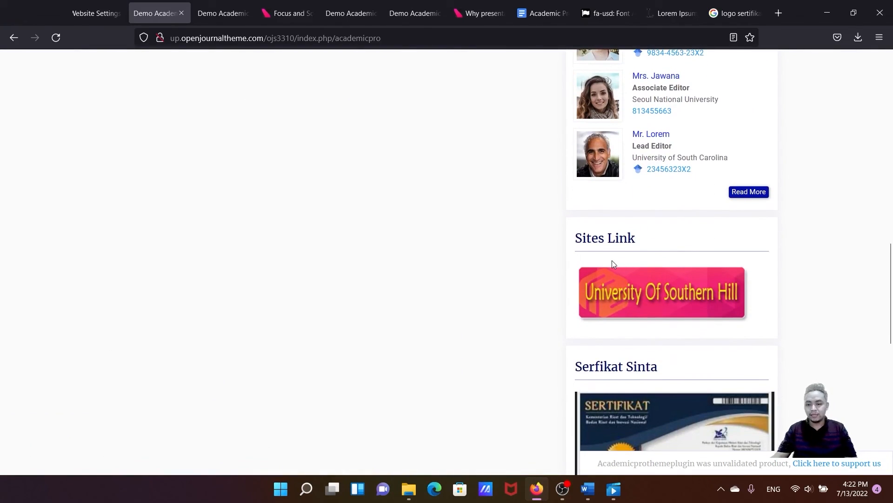
{"action": "scroll", "coordinate": [685, 280], "scroll_direction": "up", "scroll_amount": 15}
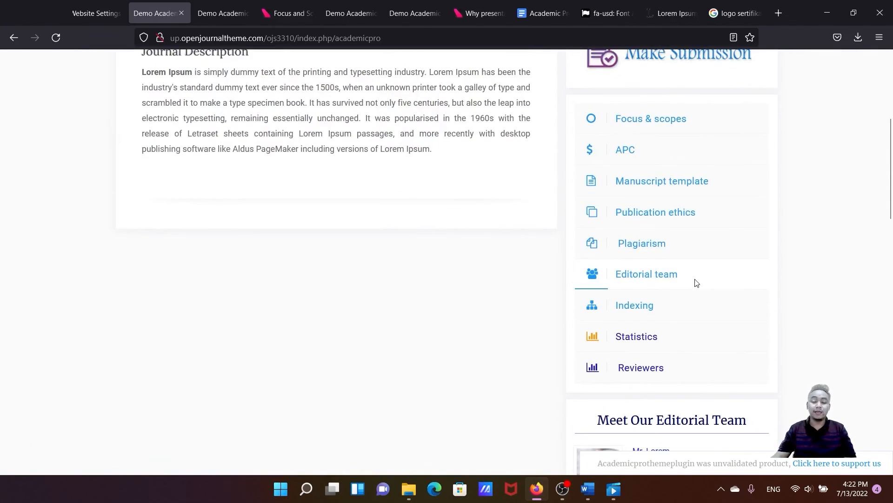